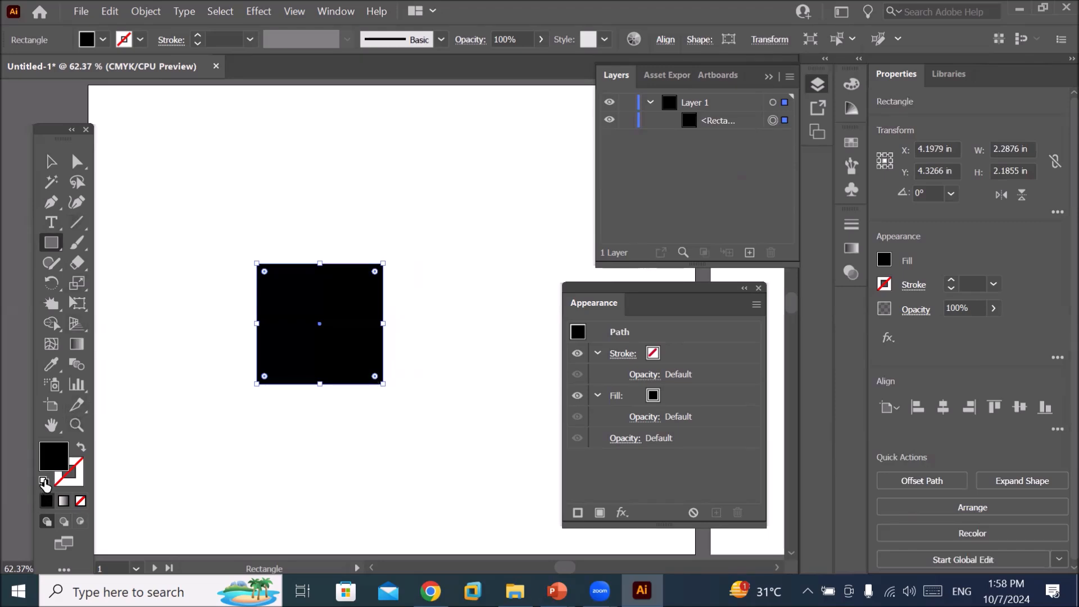
Reset the rectangle to the default white fill and black stroke, and enlarge it to about 3.62 by 3.04 in.
{"action": "left_click", "coordinate": [44, 482]}
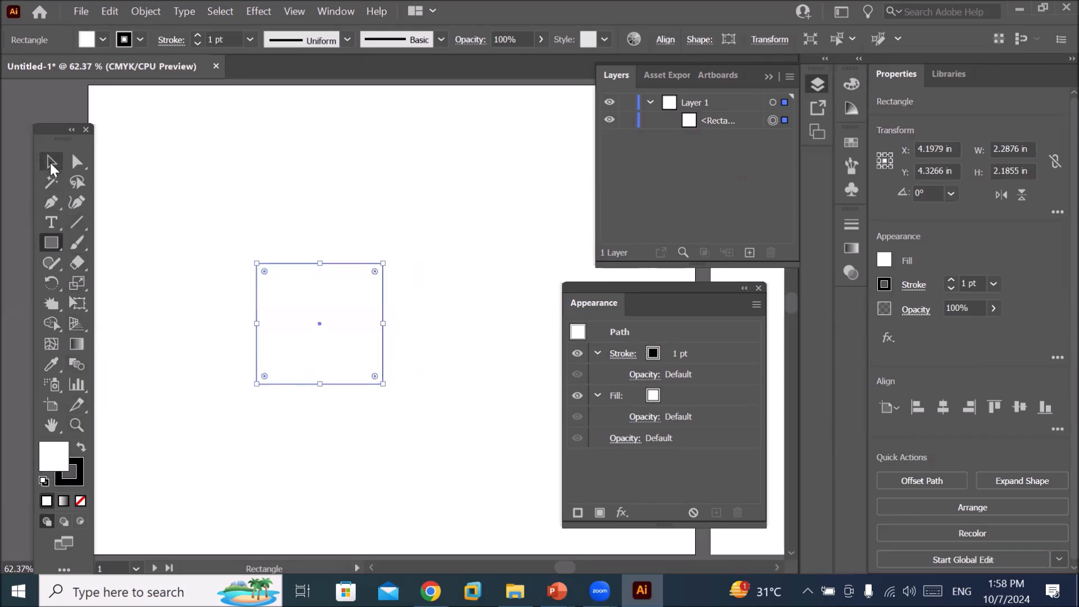
{"action": "left_click", "coordinate": [51, 162]}
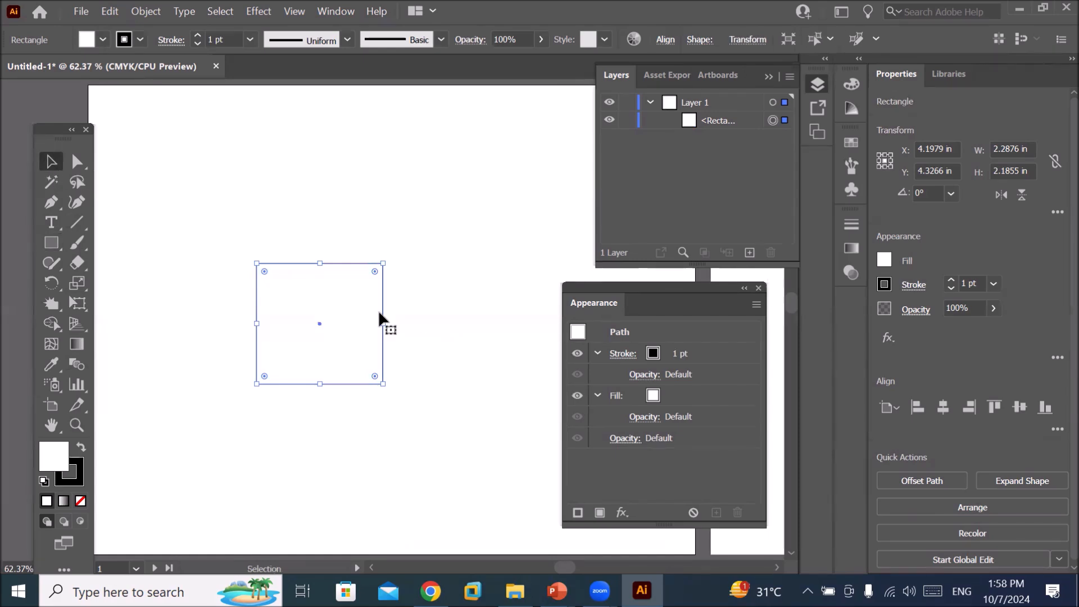
{"action": "left_click_drag", "start_coordinate": [383, 323], "coordinate": [424, 325]}
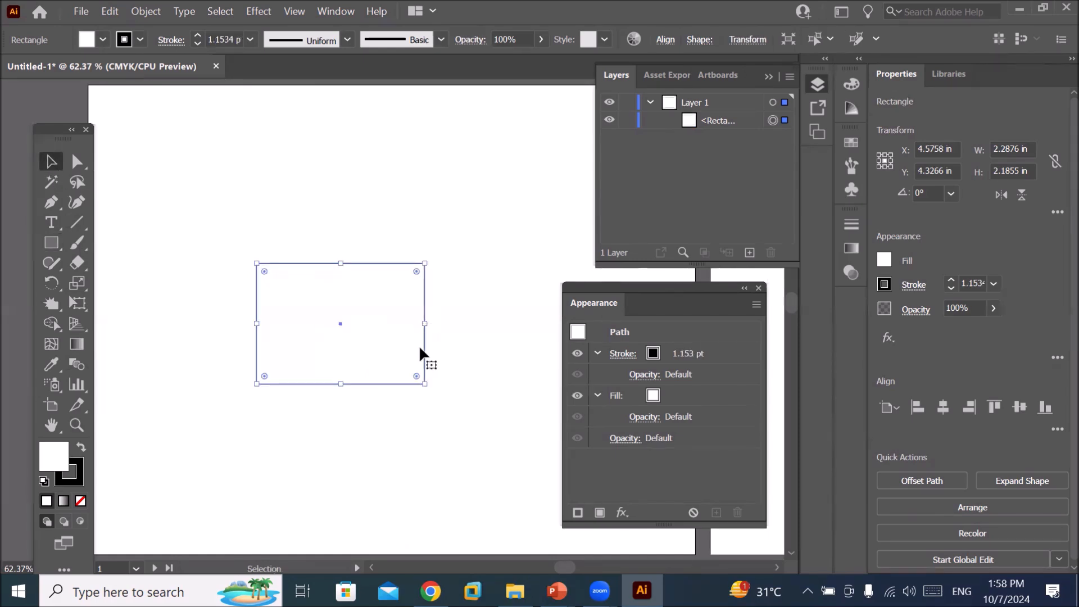
{"action": "left_click_drag", "start_coordinate": [425, 385], "coordinate": [456, 432]}
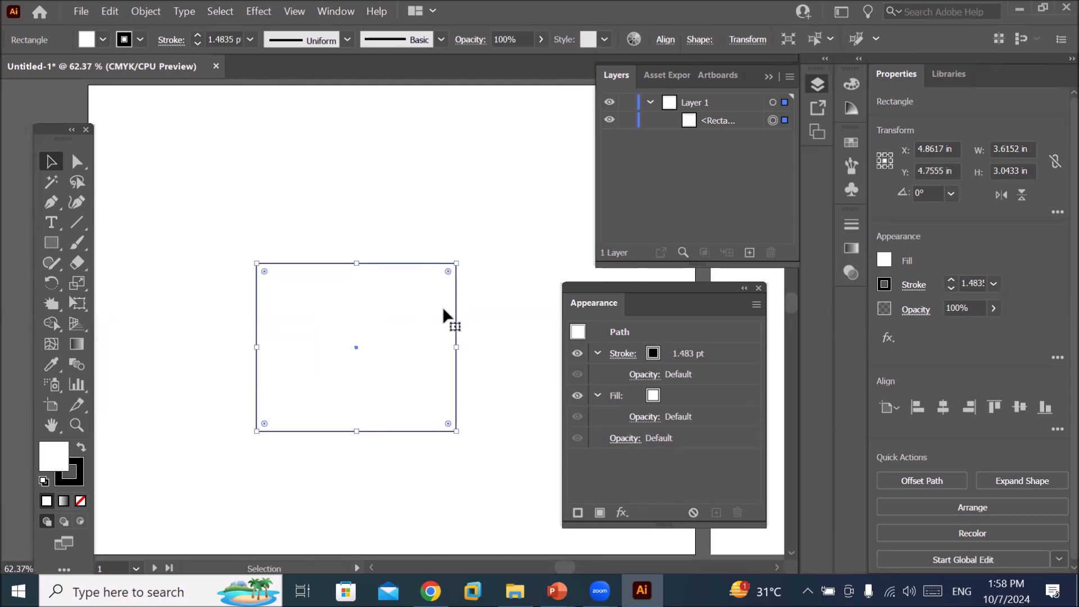
Start a Free Distort effect on the rectangle and pull its two lower corners outward to form a trapezoid.
{"action": "left_click", "coordinate": [257, 14]}
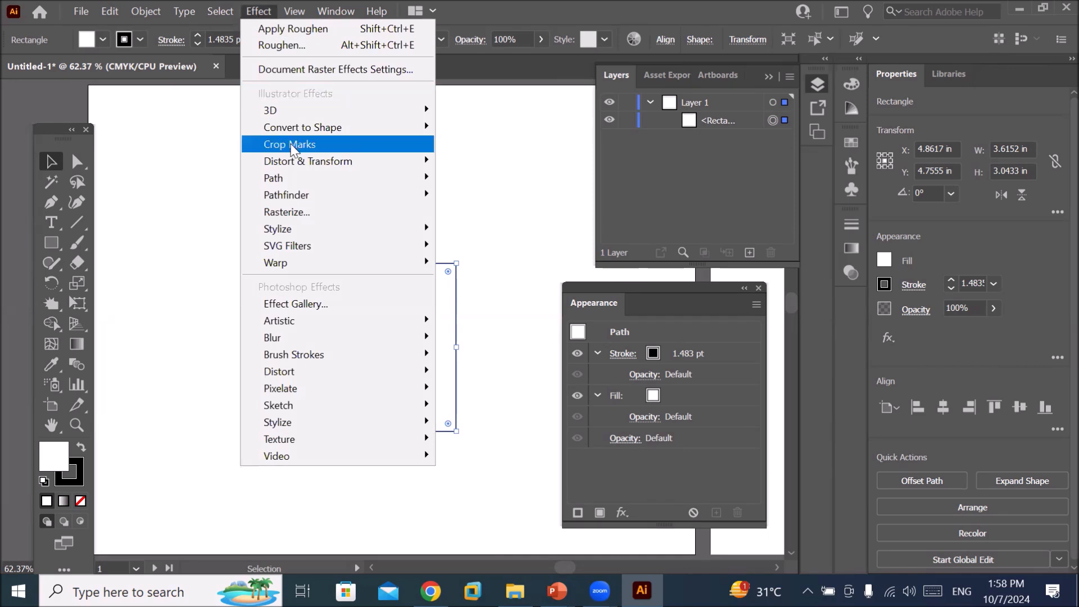
{"action": "mouse_move", "coordinate": [289, 162]}
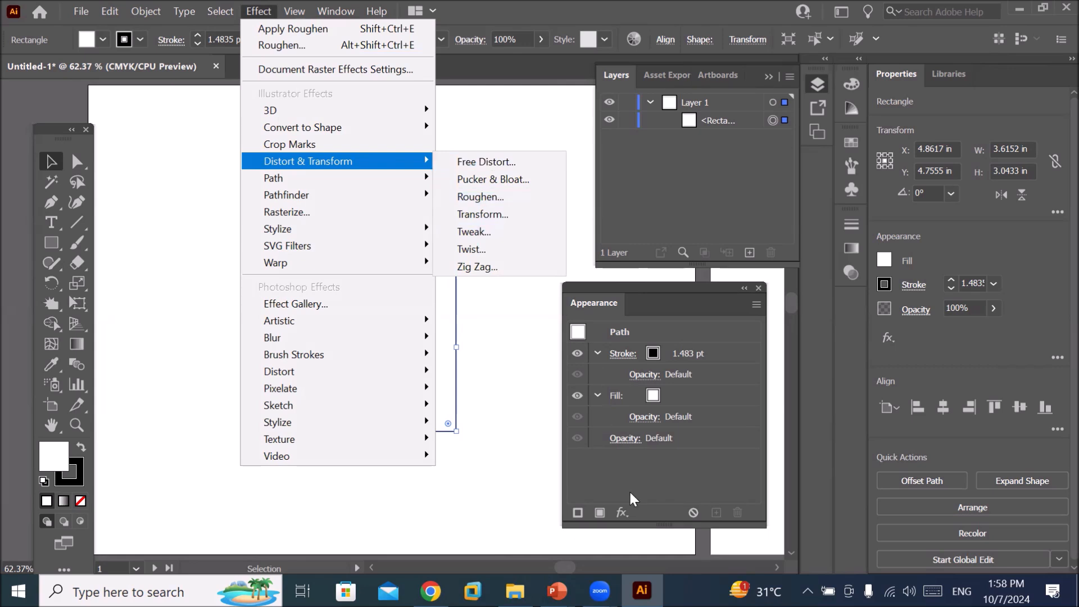
{"action": "left_click", "coordinate": [623, 507]}
{"action": "left_click", "coordinate": [621, 514]}
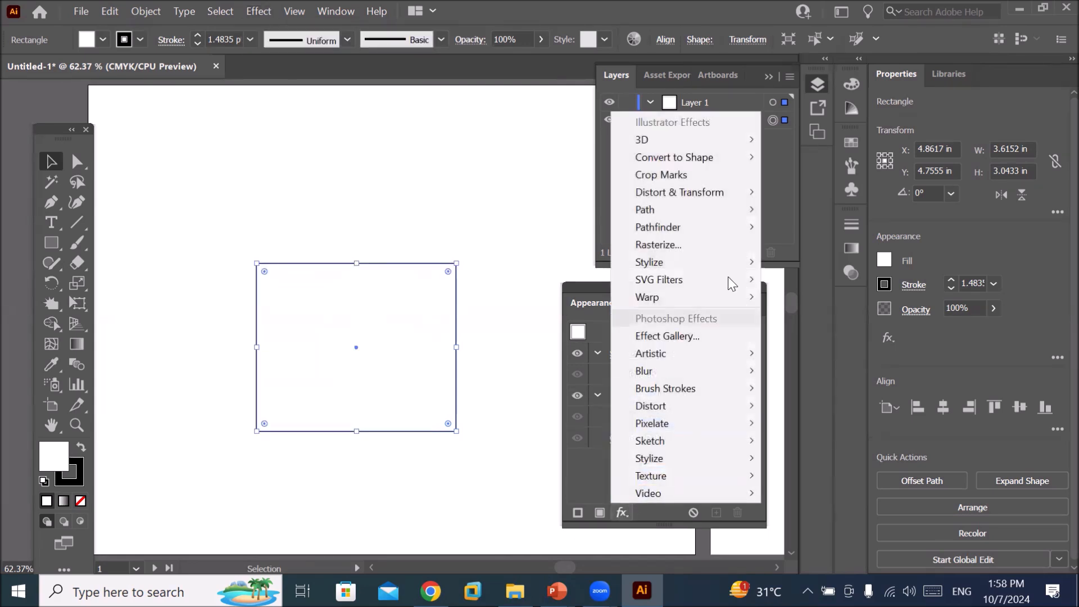
{"action": "mouse_move", "coordinate": [745, 197]}
{"action": "left_click", "coordinate": [815, 193]}
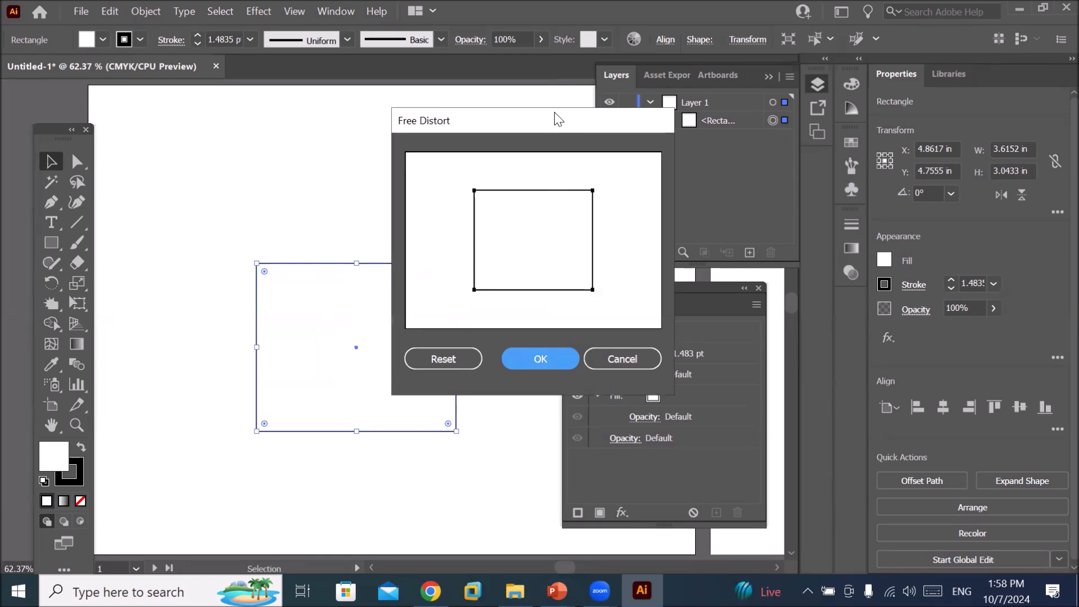
{"action": "left_click_drag", "start_coordinate": [557, 120], "coordinate": [644, 107]}
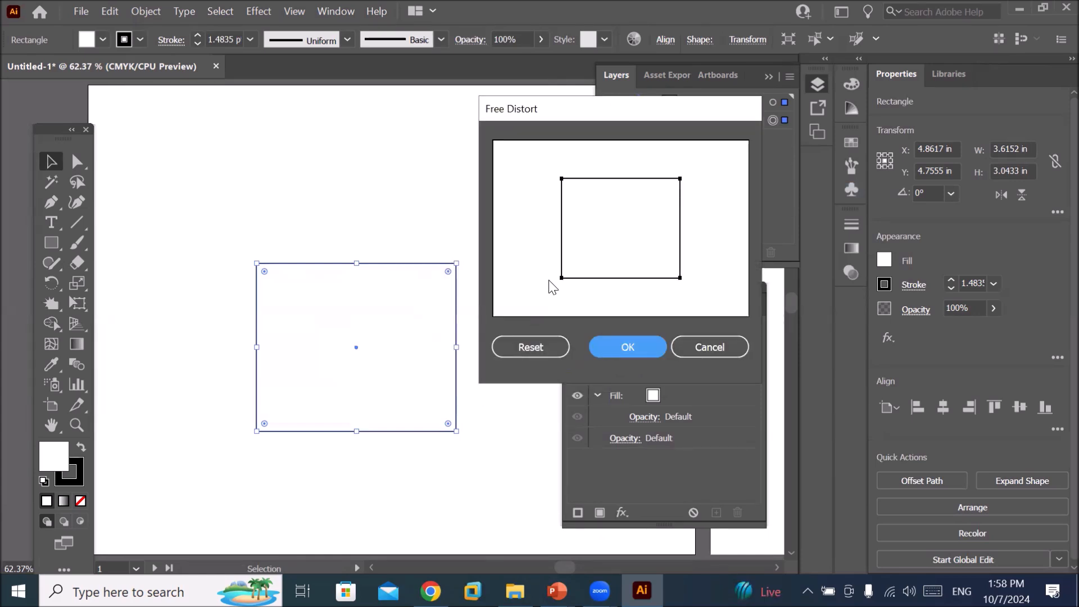
{"action": "left_click_drag", "start_coordinate": [562, 278], "coordinate": [495, 279]}
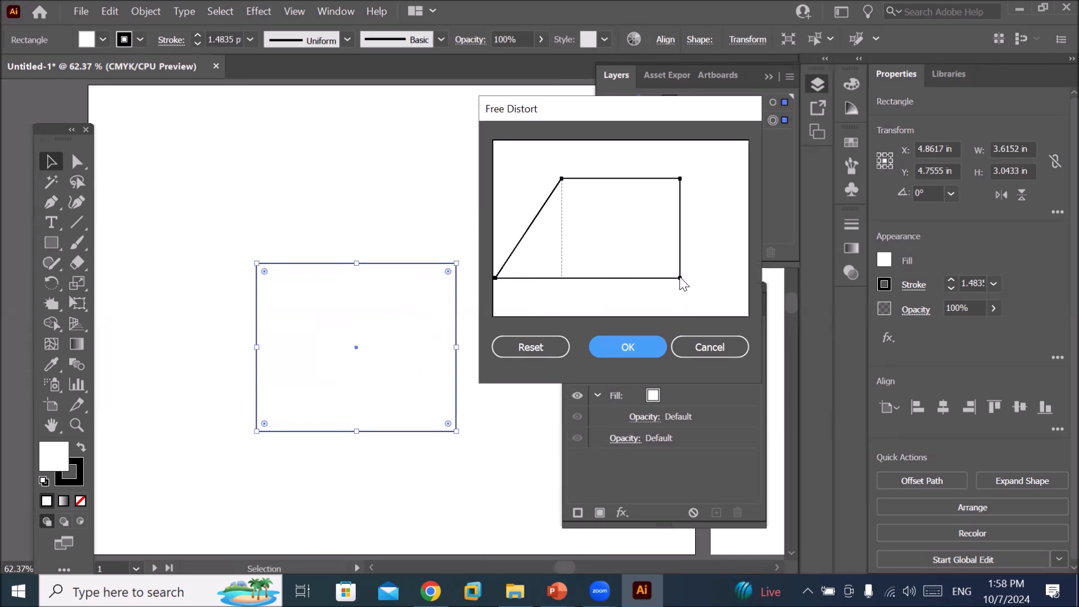
{"action": "left_click_drag", "start_coordinate": [681, 278], "coordinate": [748, 279]}
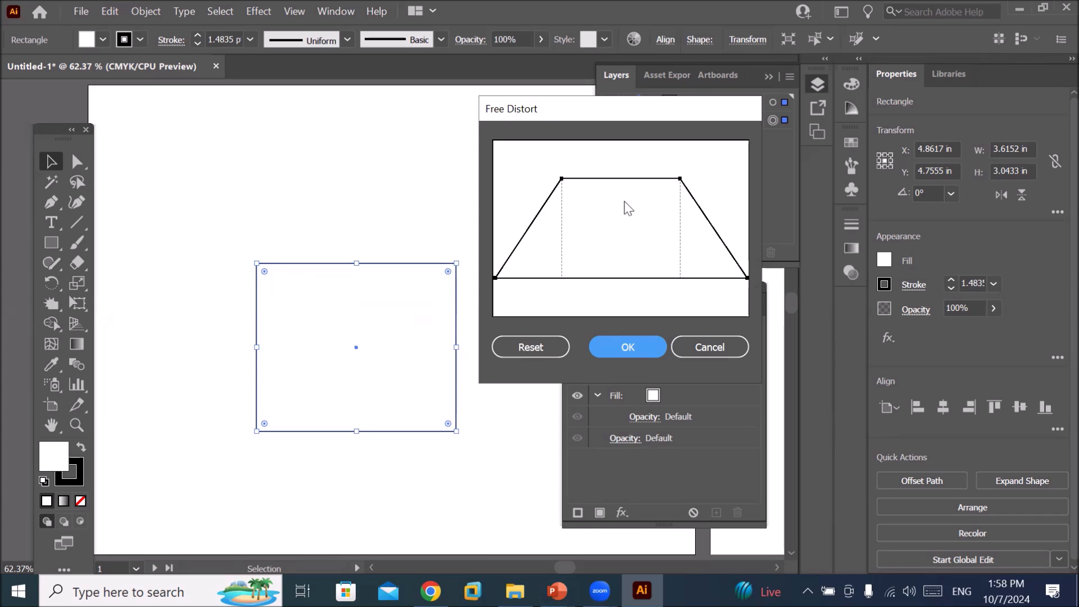
Cross the two upper corners in the Free Distort preview to form a bow-tie, and apply the effect.
{"action": "left_click_drag", "start_coordinate": [561, 183], "coordinate": [736, 143]}
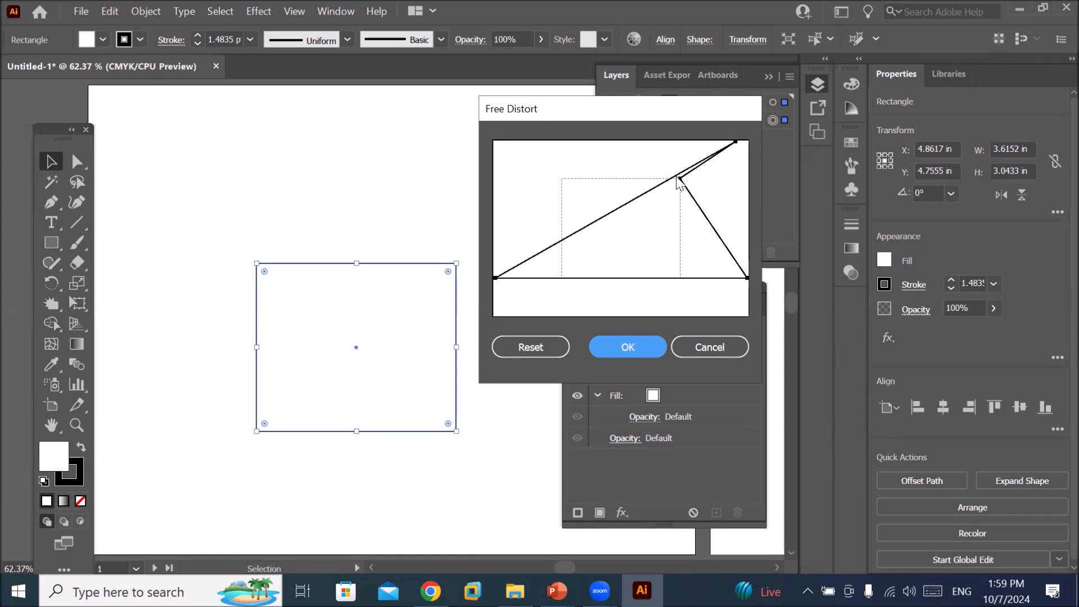
{"action": "left_click_drag", "start_coordinate": [681, 178], "coordinate": [519, 141]}
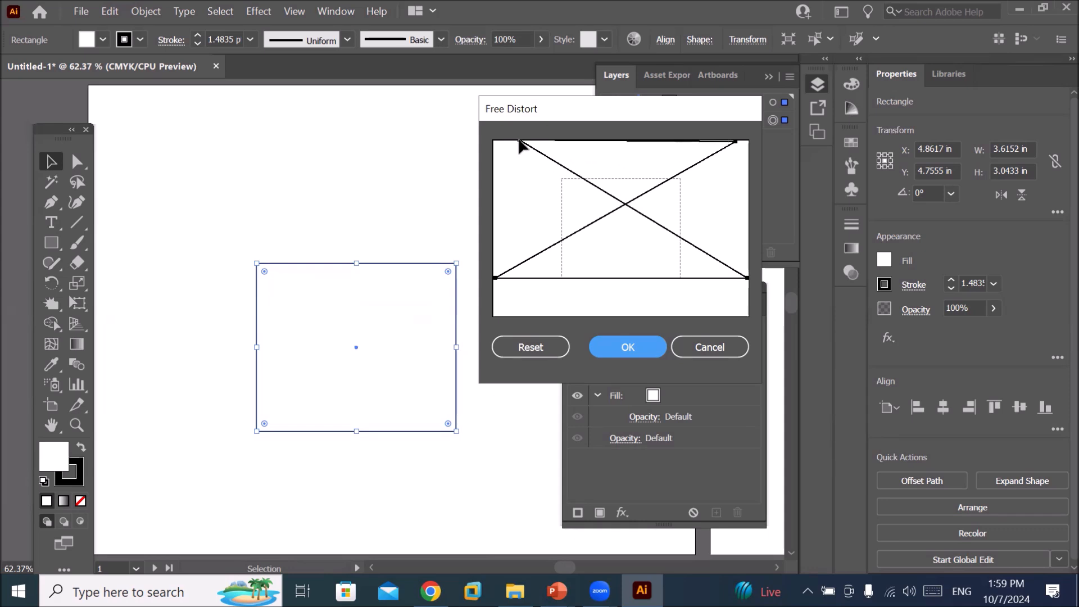
{"action": "left_click", "coordinate": [646, 353]}
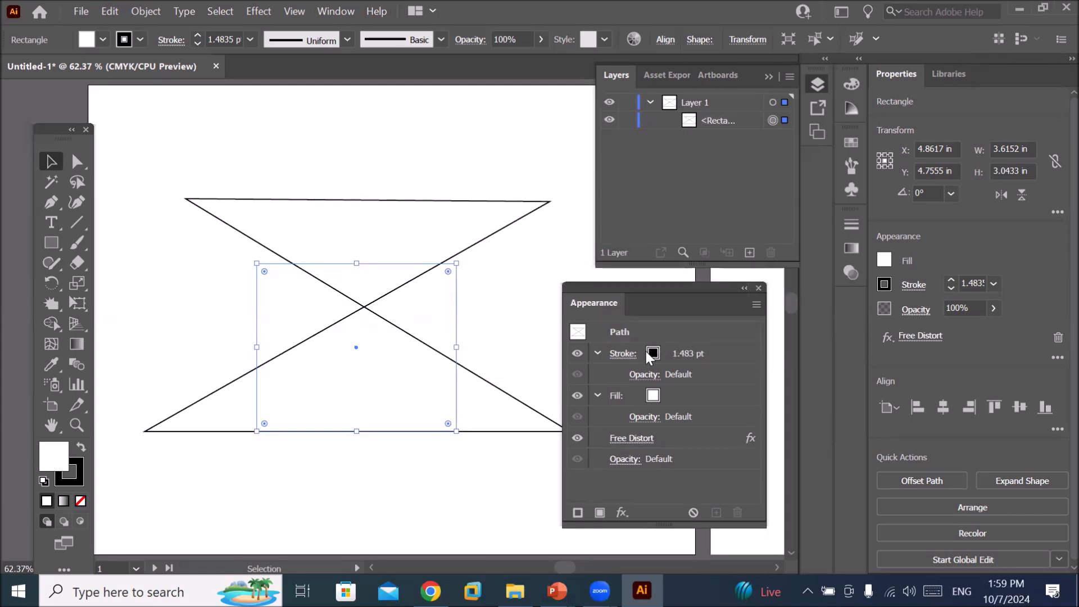
{"action": "left_click", "coordinate": [448, 471]}
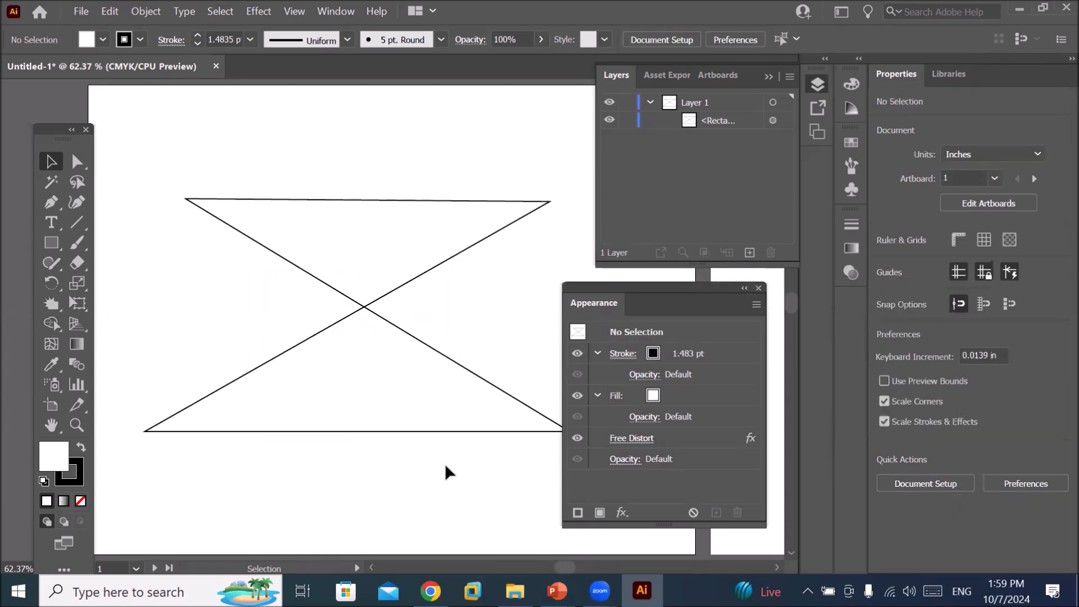
Remove the Free Distort effect from the bow-tie-shaped rectangle.
{"action": "left_click", "coordinate": [458, 434]}
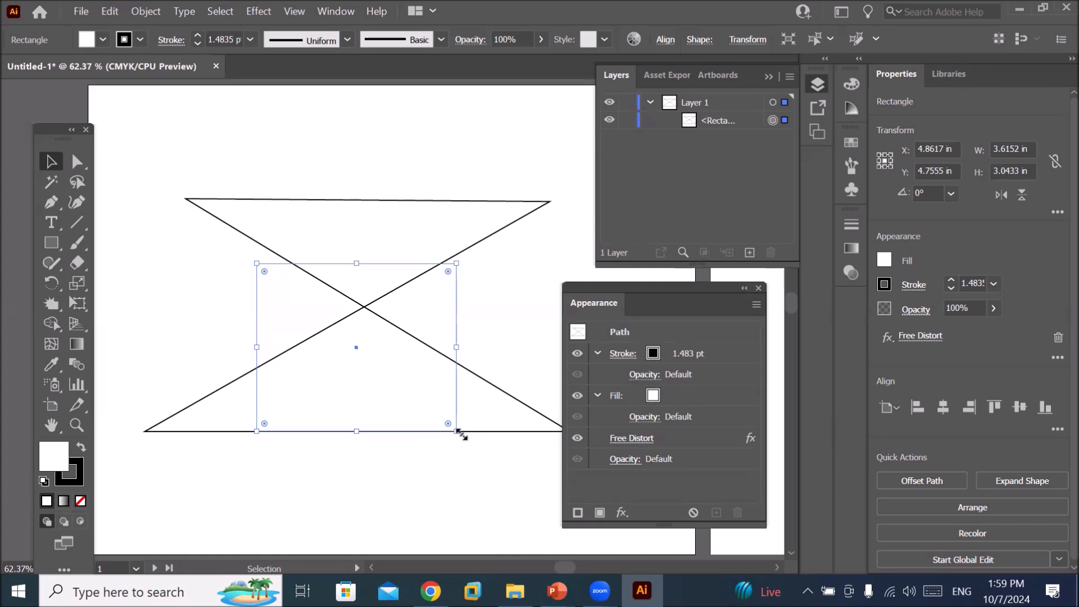
{"action": "left_click", "coordinate": [688, 443]}
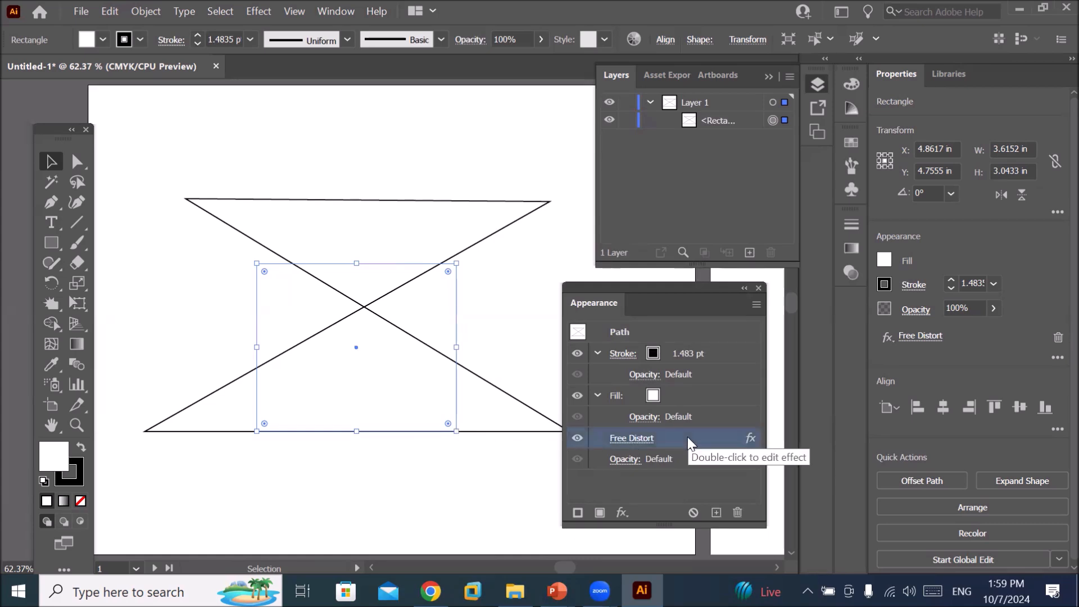
{"action": "left_click", "coordinate": [737, 513]}
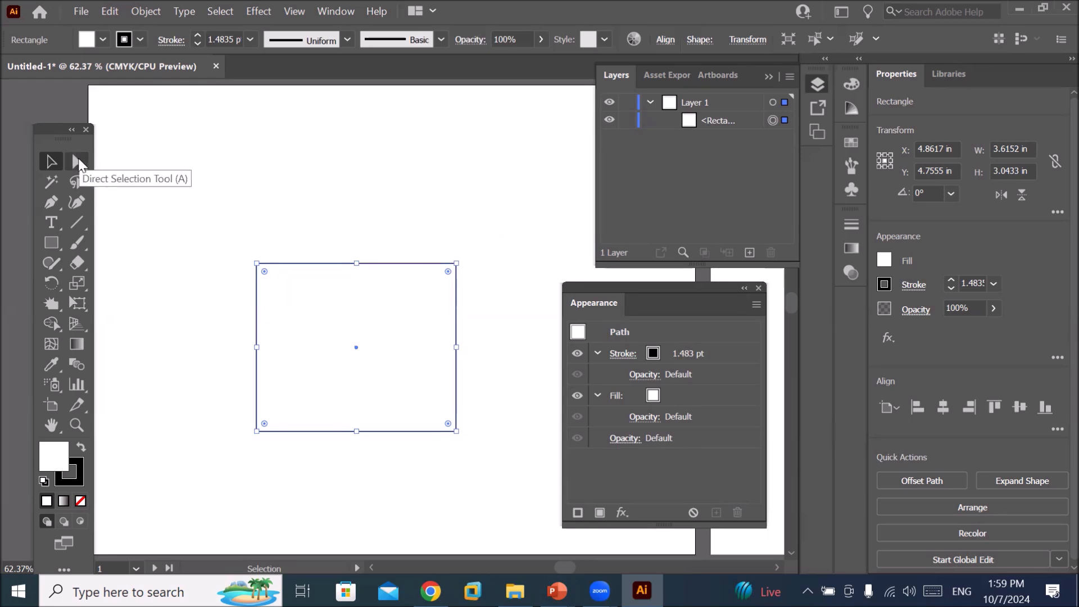
Reshape the rectangle into a bow-tie with Direct Selection by spreading its lower anchor points and swapping the upper ones.
{"action": "left_click", "coordinate": [78, 162]}
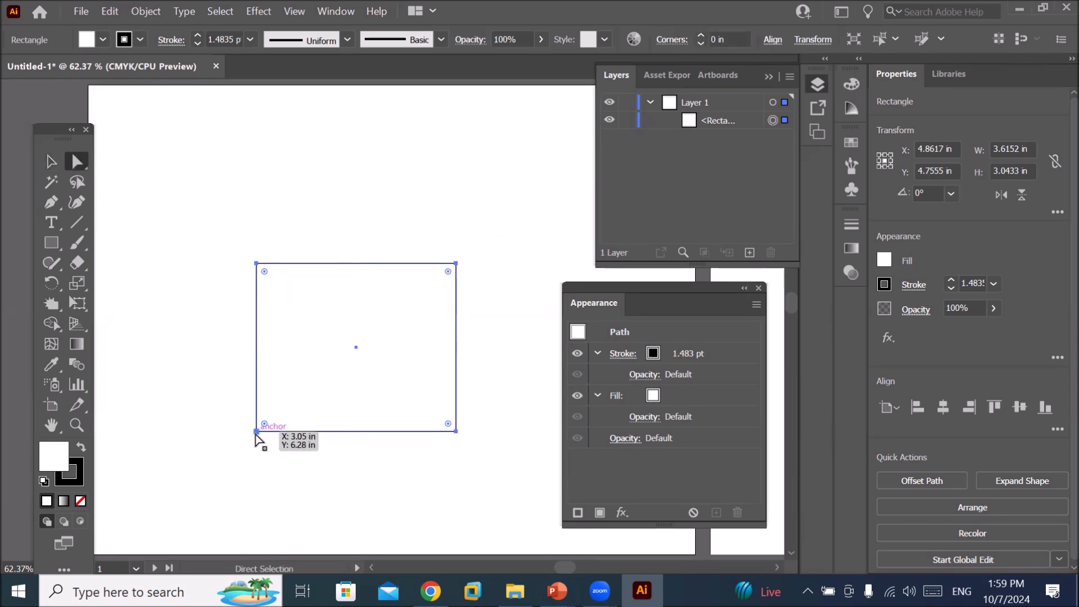
{"action": "left_click_drag", "start_coordinate": [257, 432], "coordinate": [110, 429]}
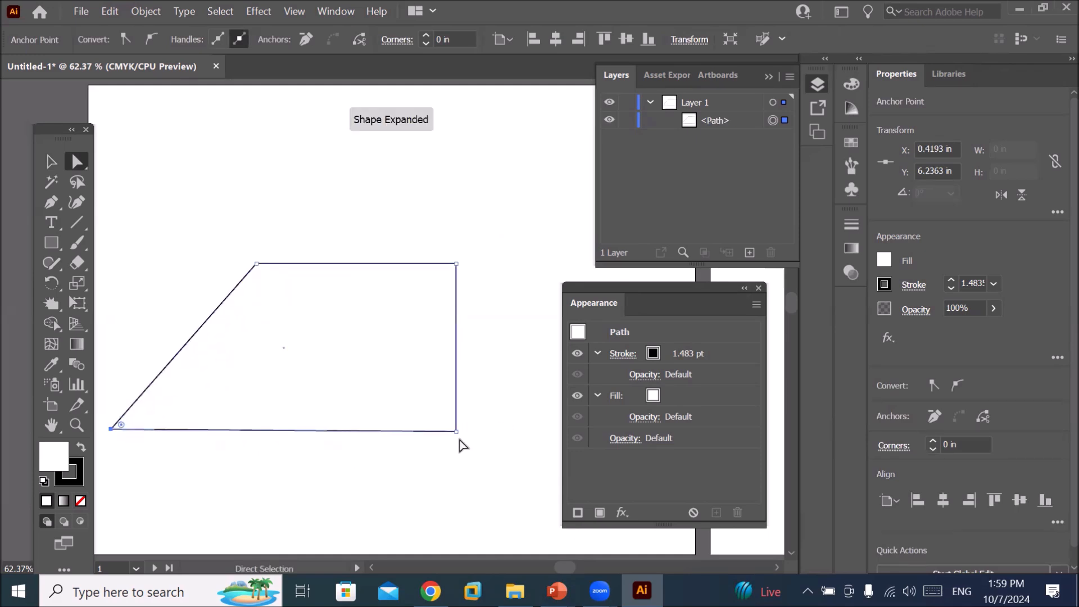
{"action": "left_click_drag", "start_coordinate": [457, 432], "coordinate": [553, 431]}
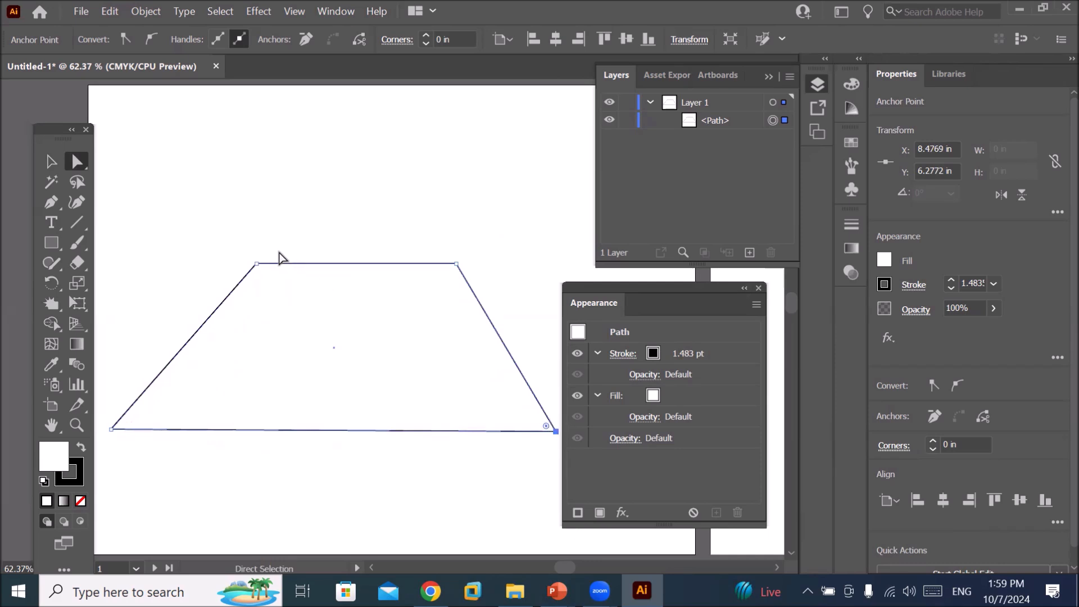
{"action": "left_click_drag", "start_coordinate": [263, 263], "coordinate": [538, 204]}
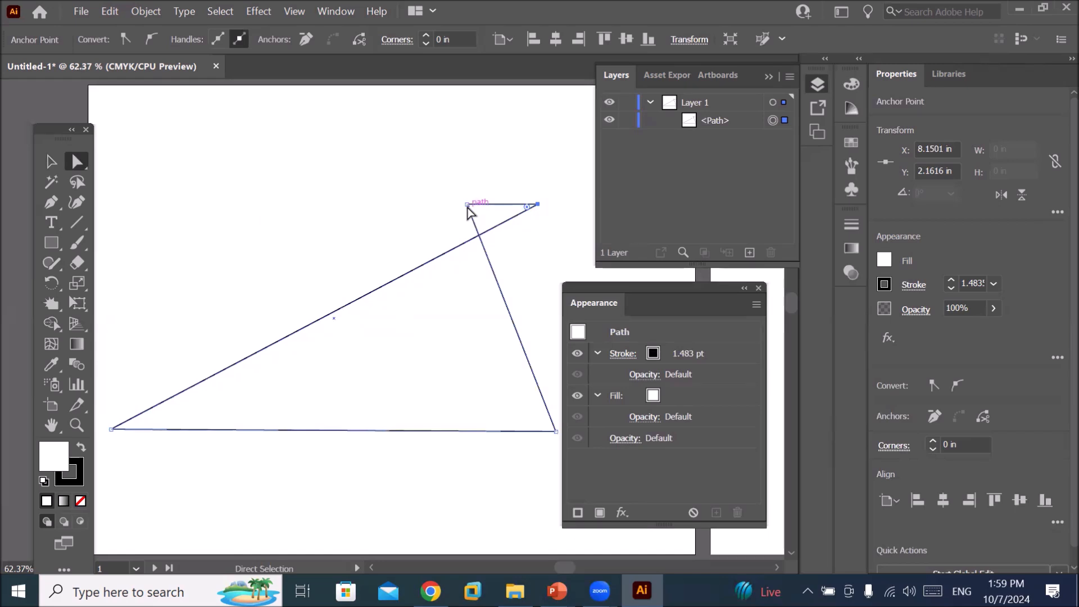
{"action": "left_click_drag", "start_coordinate": [469, 208], "coordinate": [148, 201]}
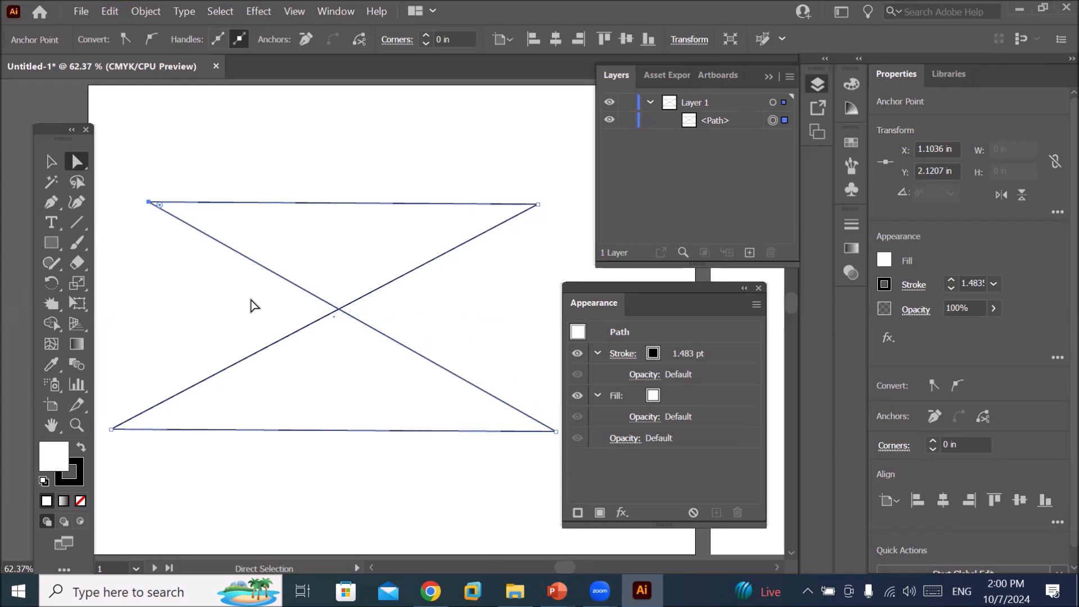
Undo all the anchor point moves on the rectangle.
{"action": "key", "text": "ctrl+z"}
{"action": "key", "text": "ctrl+z"}
{"action": "key", "text": "ctrl+z"}
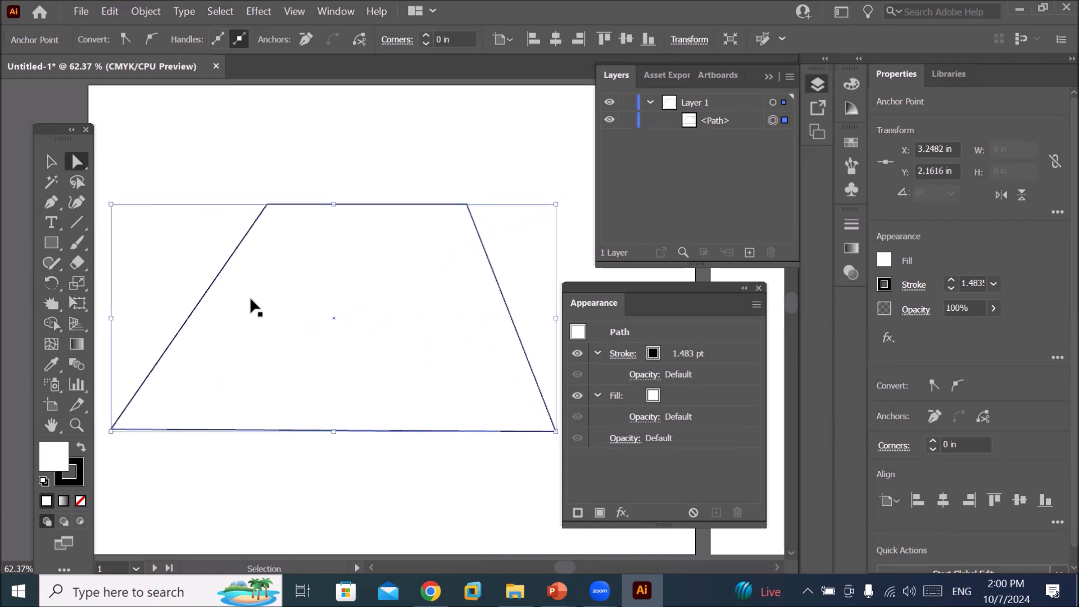
{"action": "key", "text": "ctrl+z"}
{"action": "key", "text": "ctrl+z"}
{"action": "key", "text": "ctrl+z"}
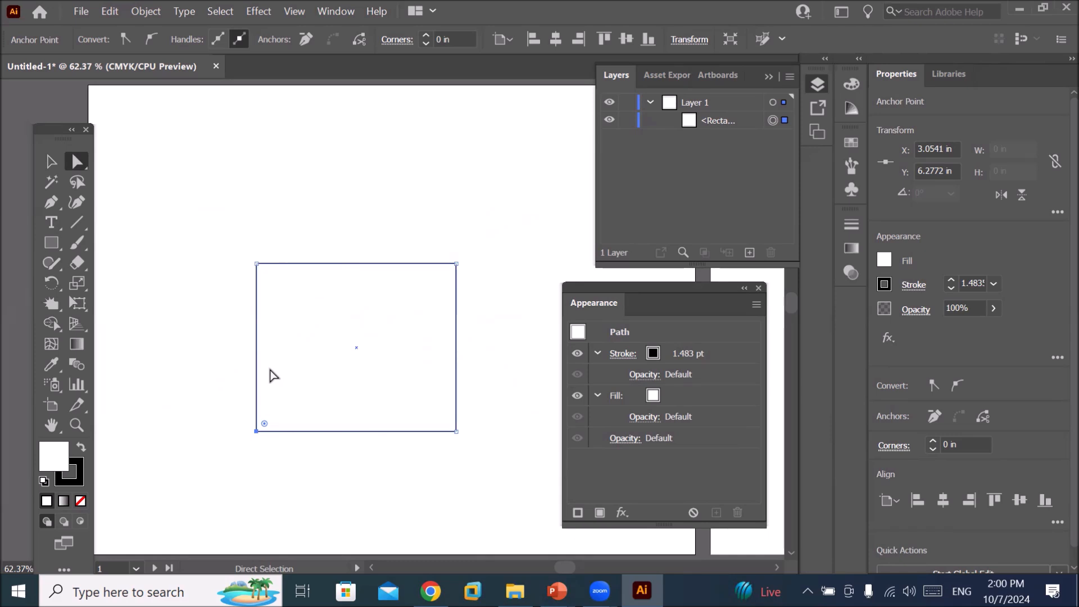
Apply a Free Distort effect that pulls the rectangle's upper-left corner inward close to its lower-right corner.
{"action": "left_click", "coordinate": [623, 512]}
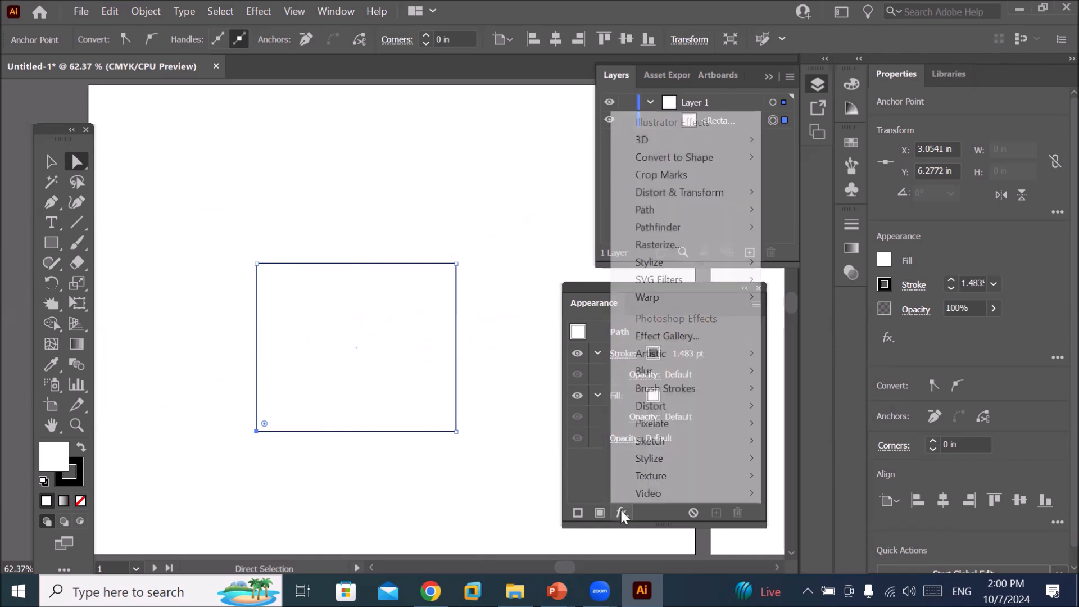
{"action": "mouse_move", "coordinate": [730, 194]}
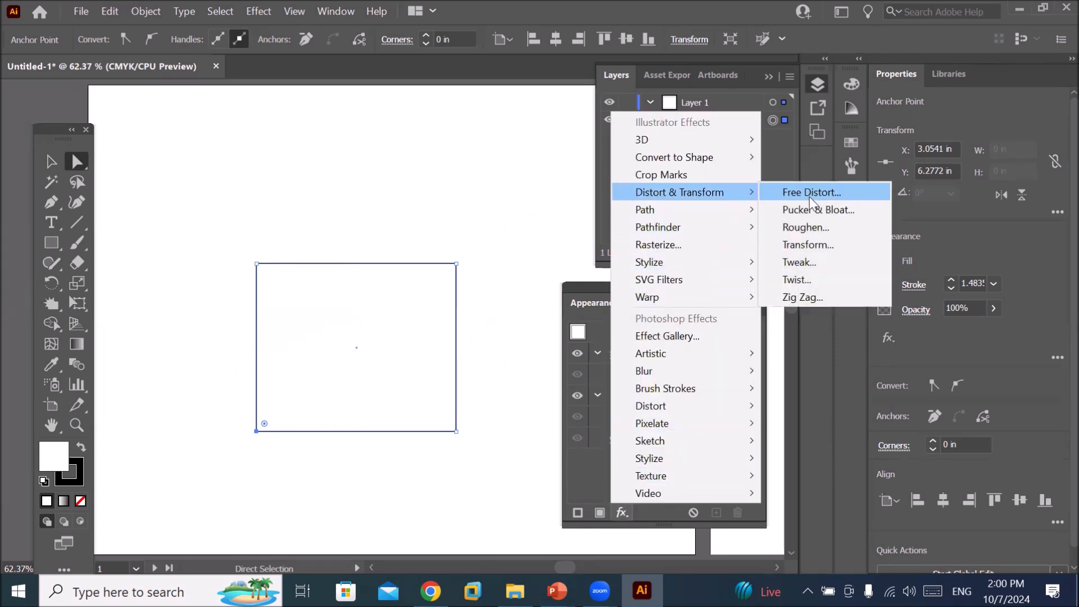
{"action": "left_click", "coordinate": [809, 197]}
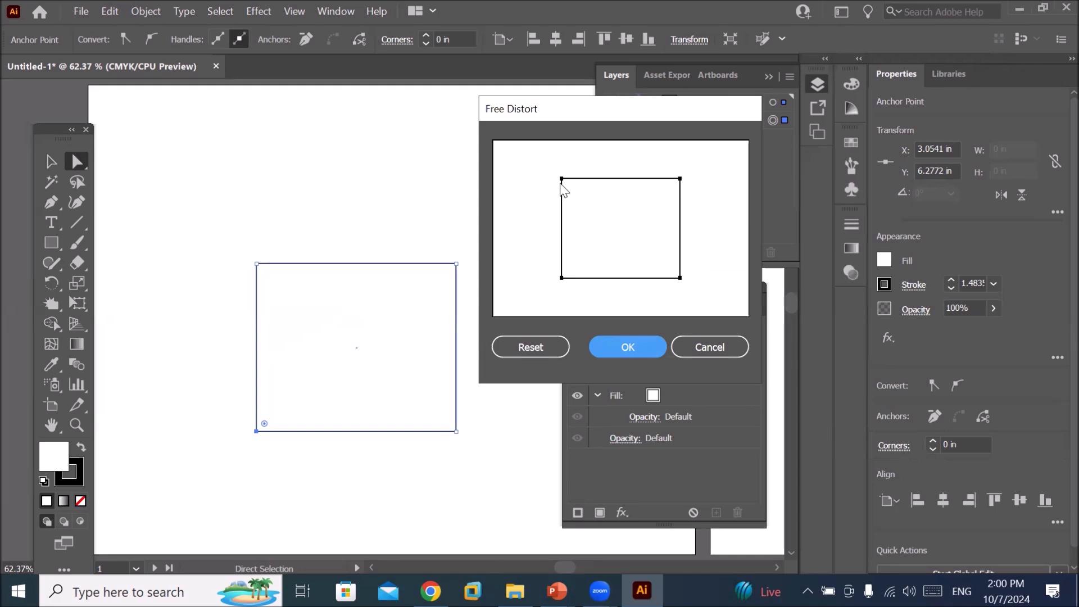
{"action": "left_click_drag", "start_coordinate": [562, 179], "coordinate": [661, 259]}
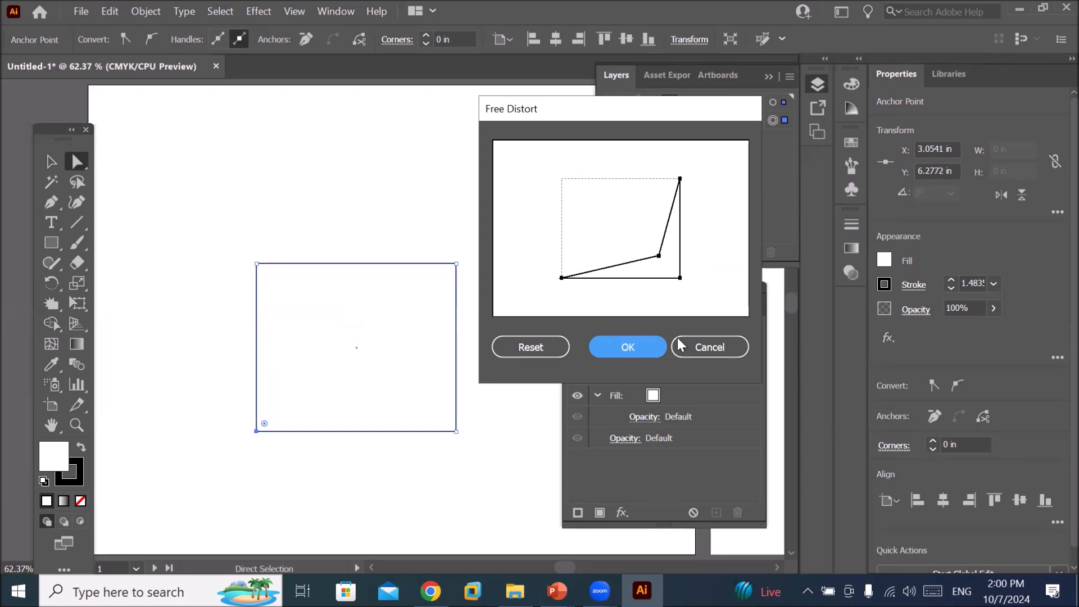
{"action": "left_click", "coordinate": [635, 346]}
{"action": "left_click", "coordinate": [448, 487]}
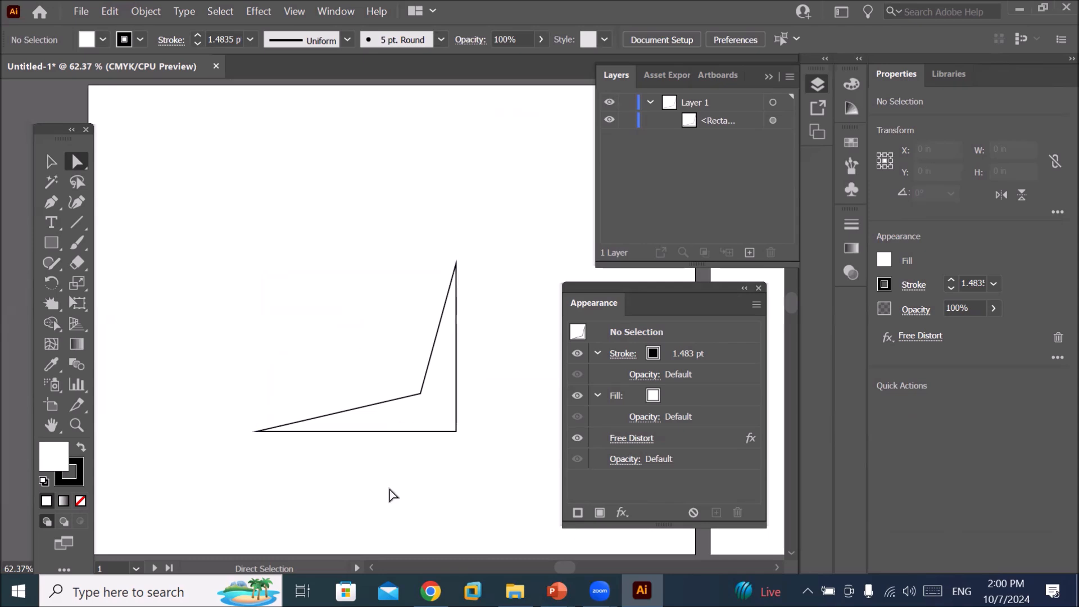
Delete the Free Distort effect from the L-shaped rectangle's appearance.
{"action": "left_click", "coordinate": [420, 432]}
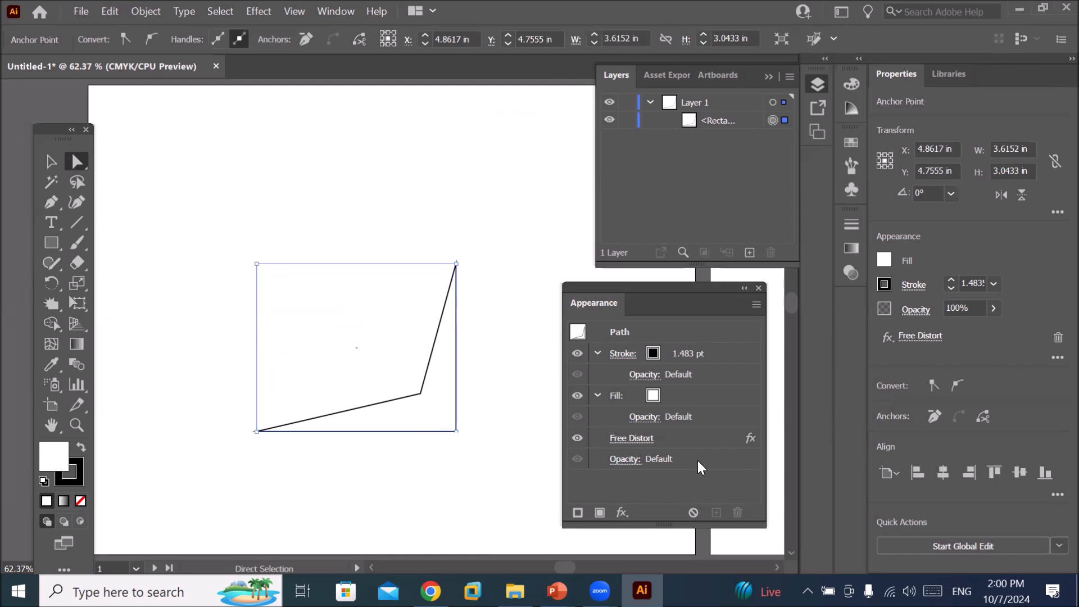
{"action": "left_click", "coordinate": [710, 439]}
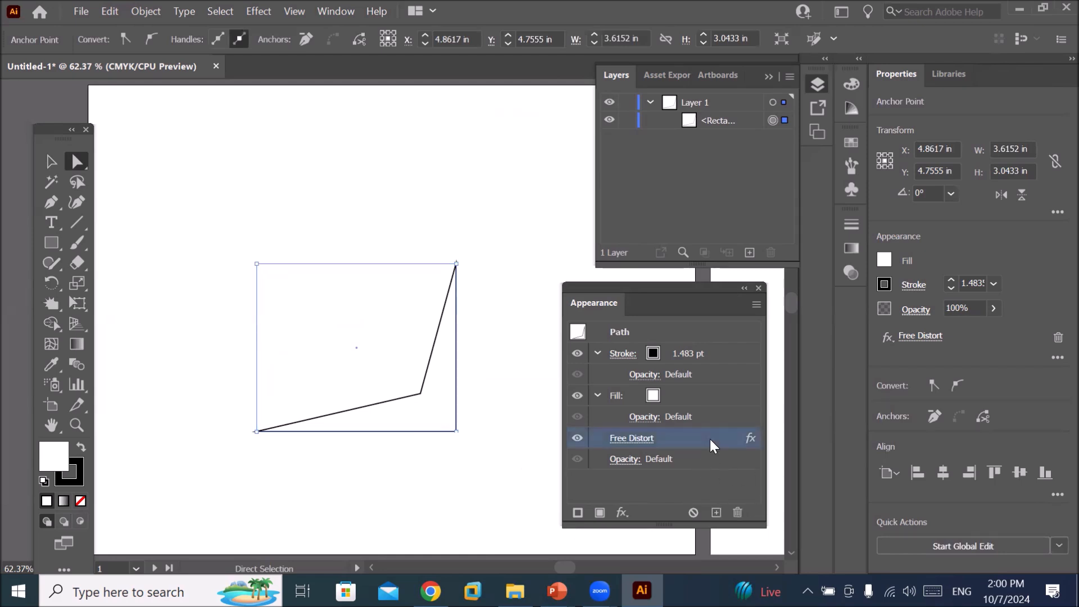
{"action": "left_click", "coordinate": [738, 510]}
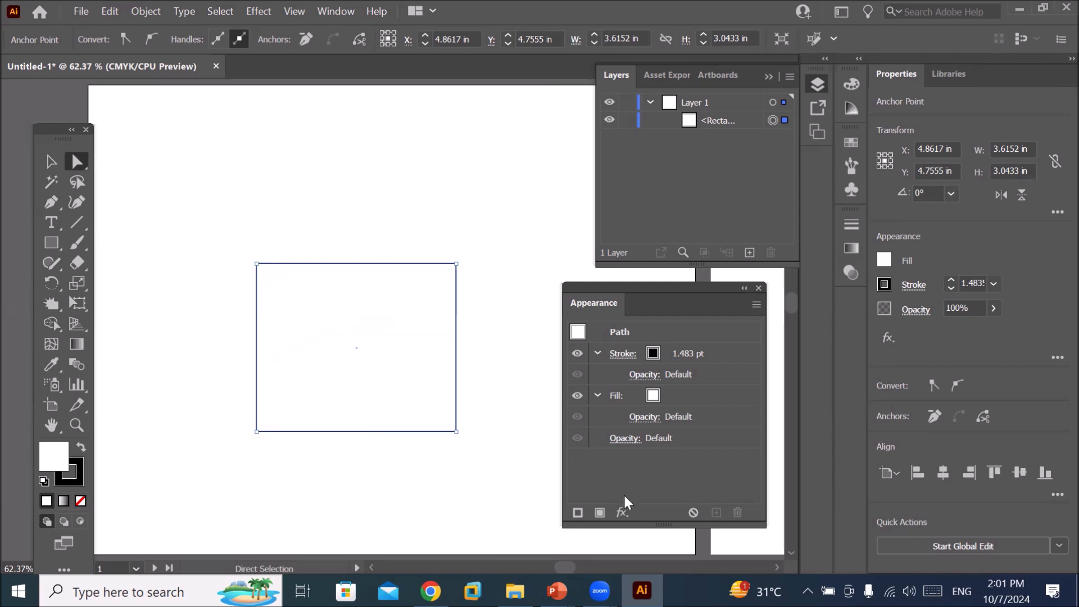
{"action": "scroll", "coordinate": [291, 407], "scroll_direction": "down", "scroll_amount": 2}
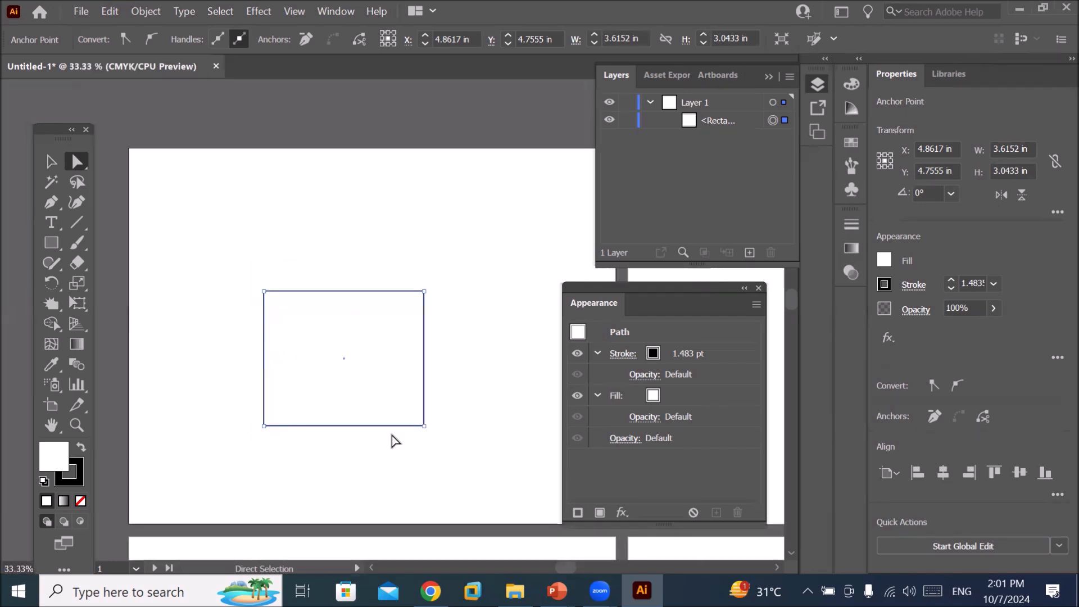
{"action": "scroll", "coordinate": [396, 441], "scroll_direction": "down", "scroll_amount": 1}
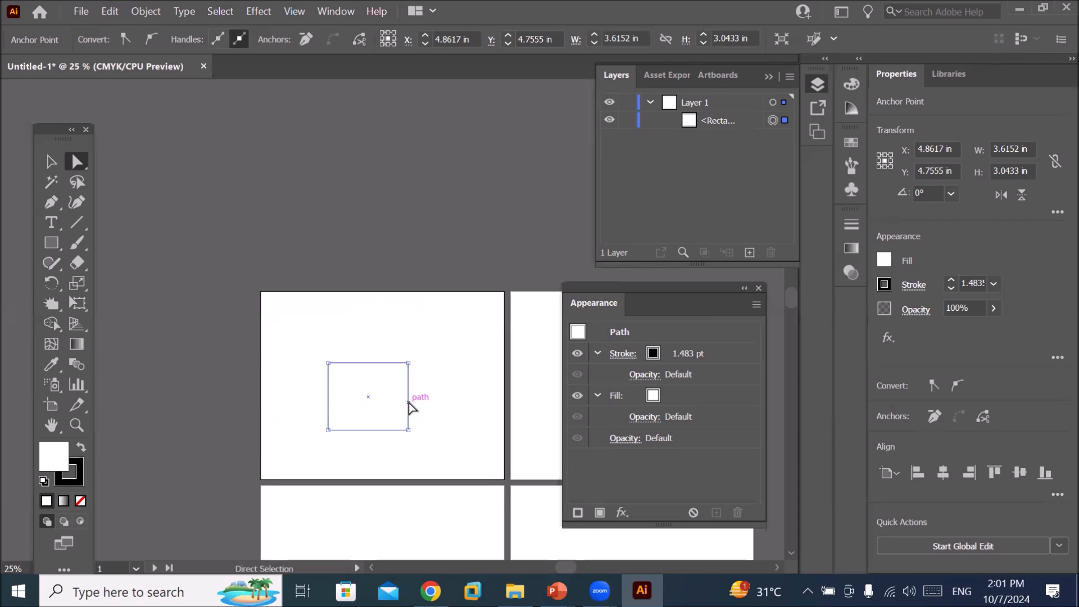
Delete the remaining rectangle completely from the first artboard.
{"action": "key", "text": "Delete"}
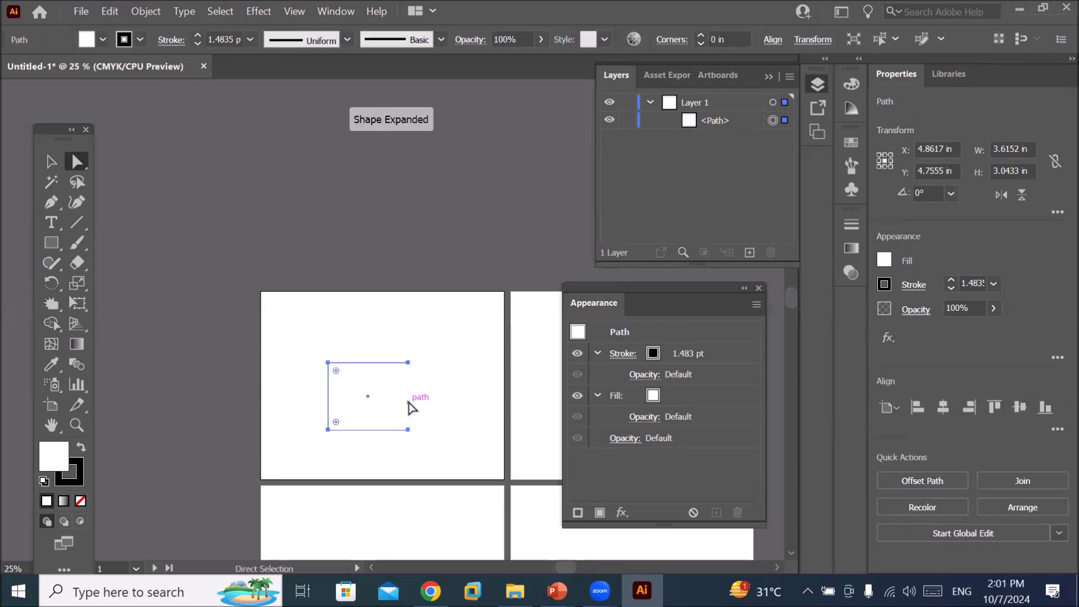
{"action": "left_click_drag", "start_coordinate": [281, 332], "coordinate": [459, 451]}
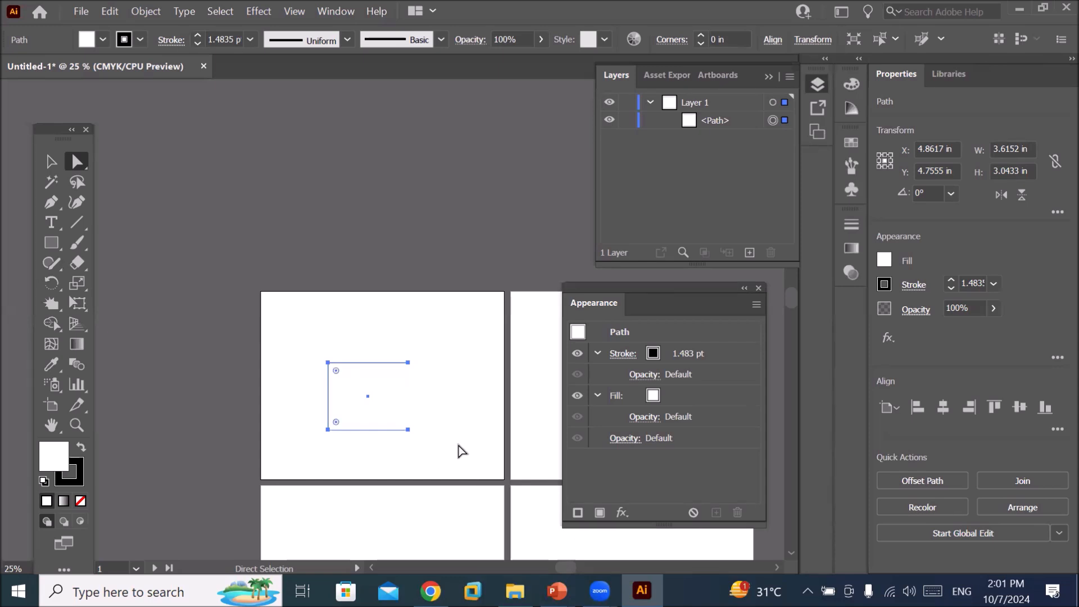
{"action": "key", "text": "Delete"}
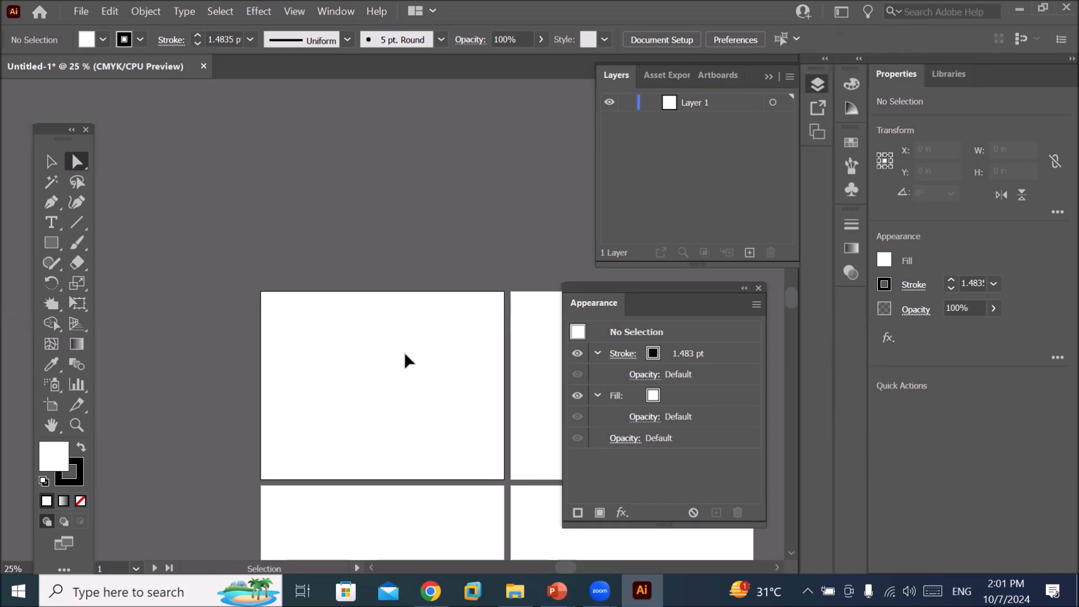
Create a 2.2876 by 2.1855 in rectangle and move it to the centre of the first artboard.
{"action": "scroll", "coordinate": [404, 352], "scroll_direction": "up", "scroll_amount": 3}
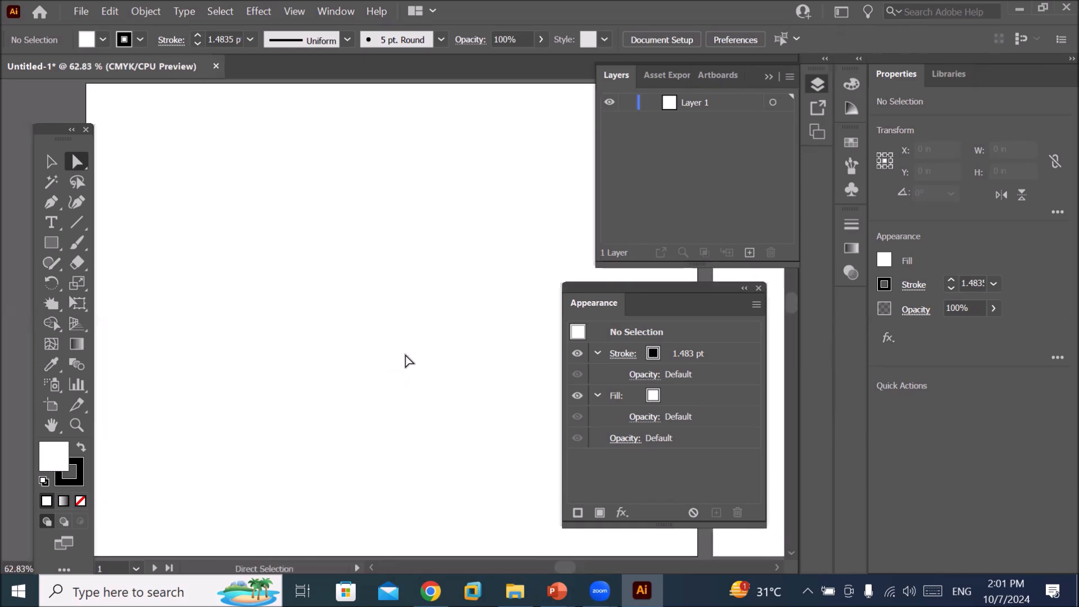
{"action": "left_click", "coordinate": [52, 243]}
{"action": "scroll", "coordinate": [130, 492], "scroll_direction": "down", "scroll_amount": 3}
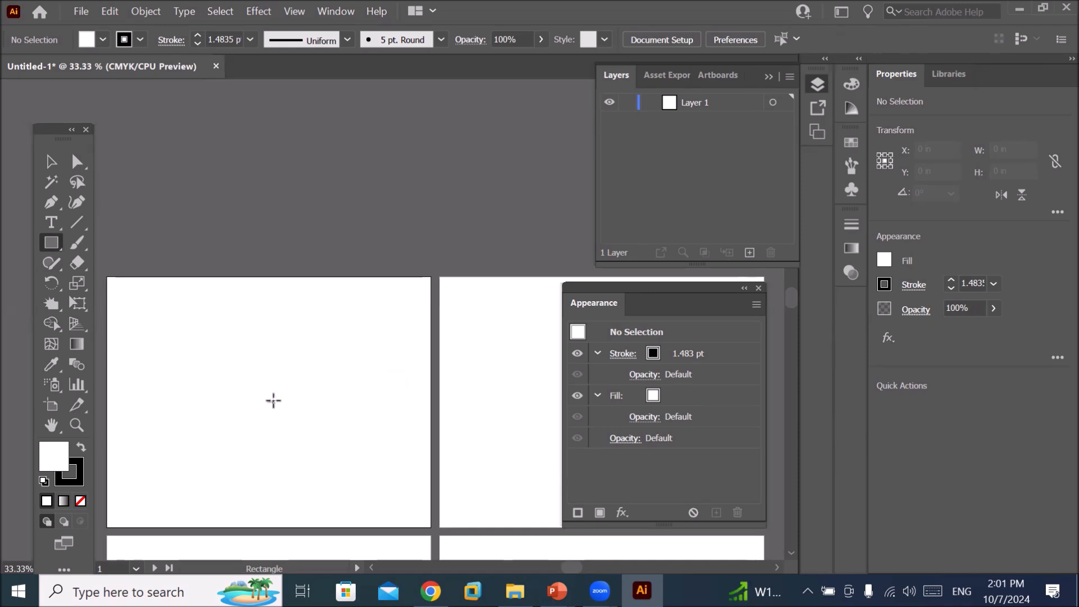
{"action": "left_click", "coordinate": [272, 401]}
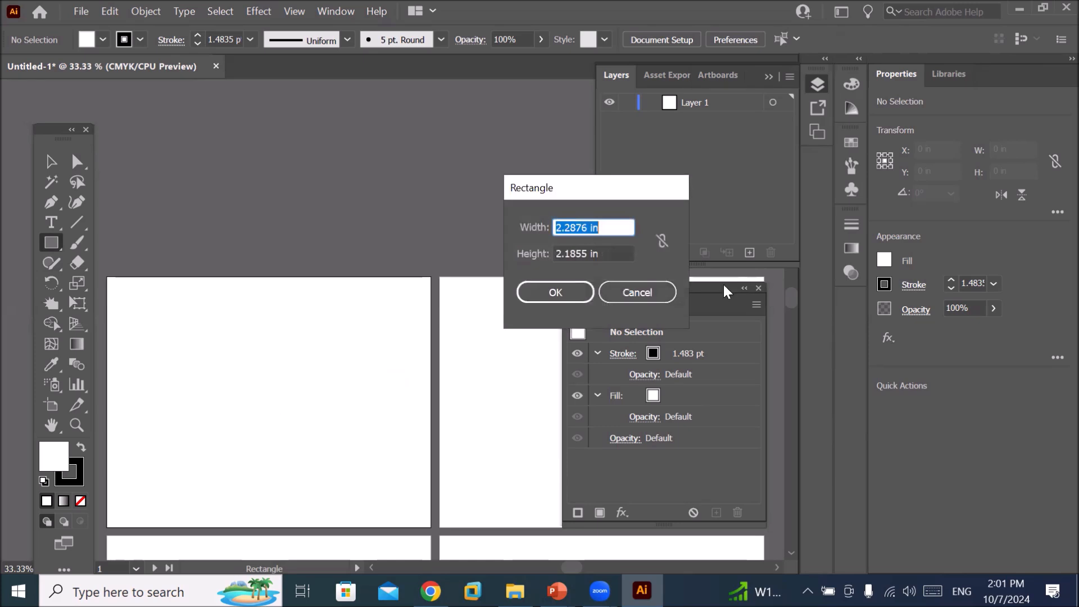
{"action": "left_click", "coordinate": [567, 302]}
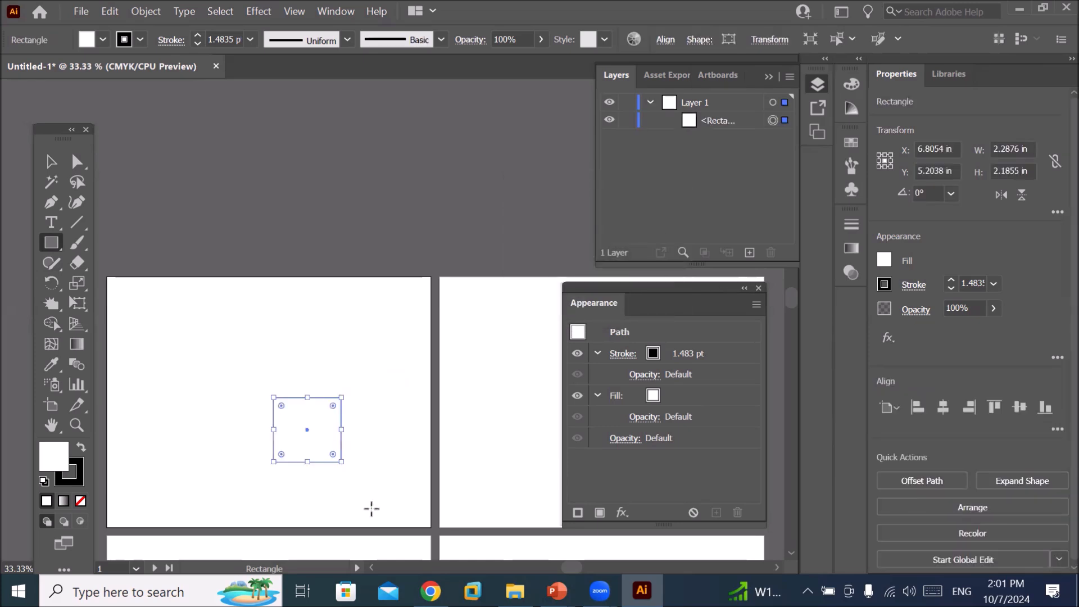
{"action": "left_click", "coordinate": [49, 160]}
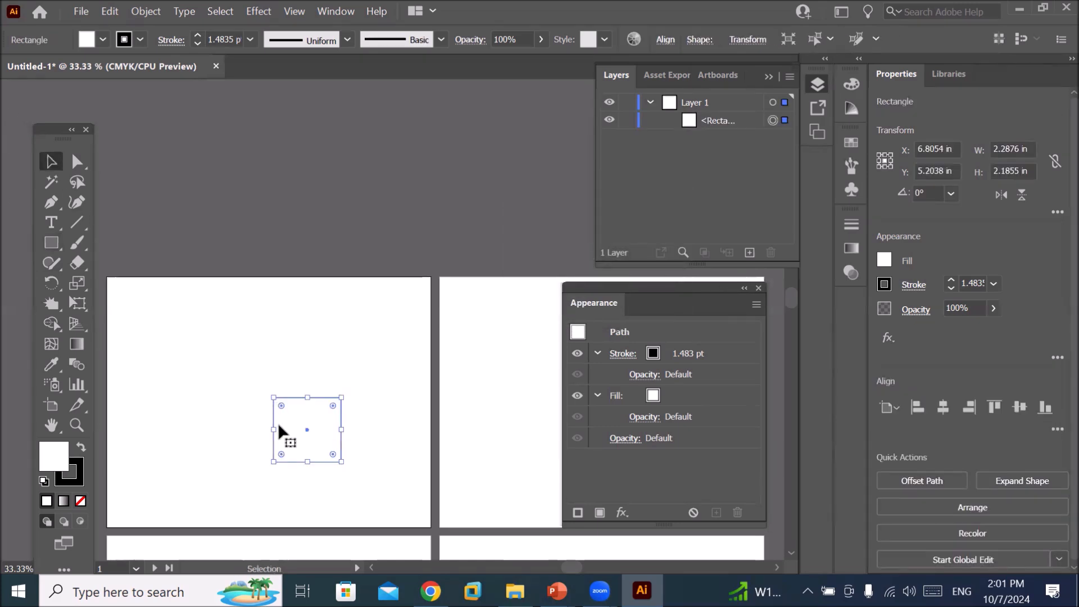
{"action": "left_click_drag", "start_coordinate": [273, 423], "coordinate": [236, 393]}
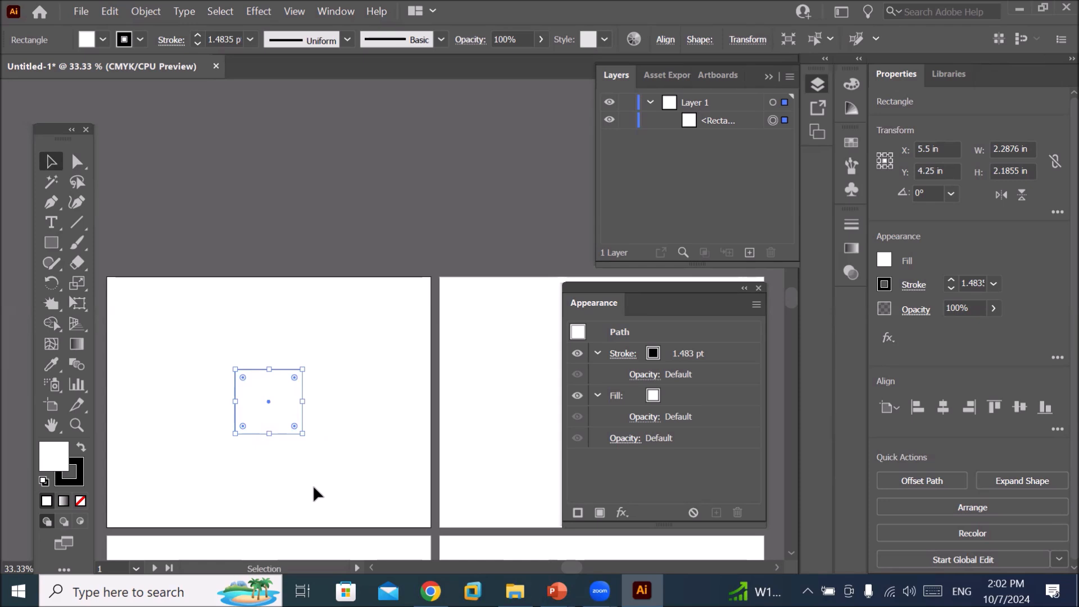
Reset the rectangle to the default fill and stroke and set its fill to None.
{"action": "left_click", "coordinate": [43, 481]}
{"action": "left_click", "coordinate": [103, 39]}
{"action": "left_click", "coordinate": [10, 68]}
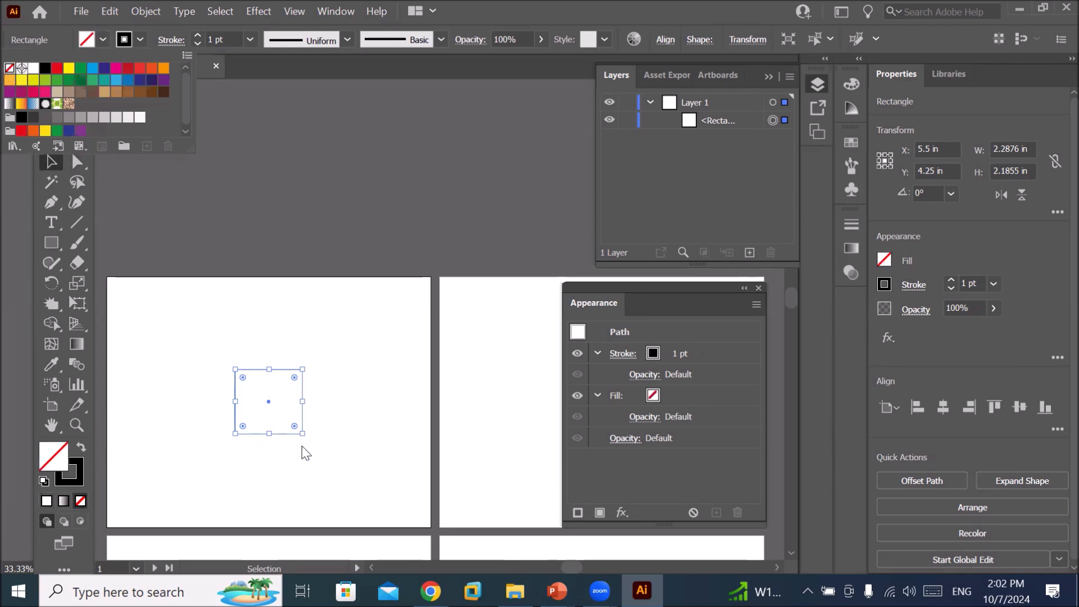
{"action": "left_click", "coordinate": [297, 475]}
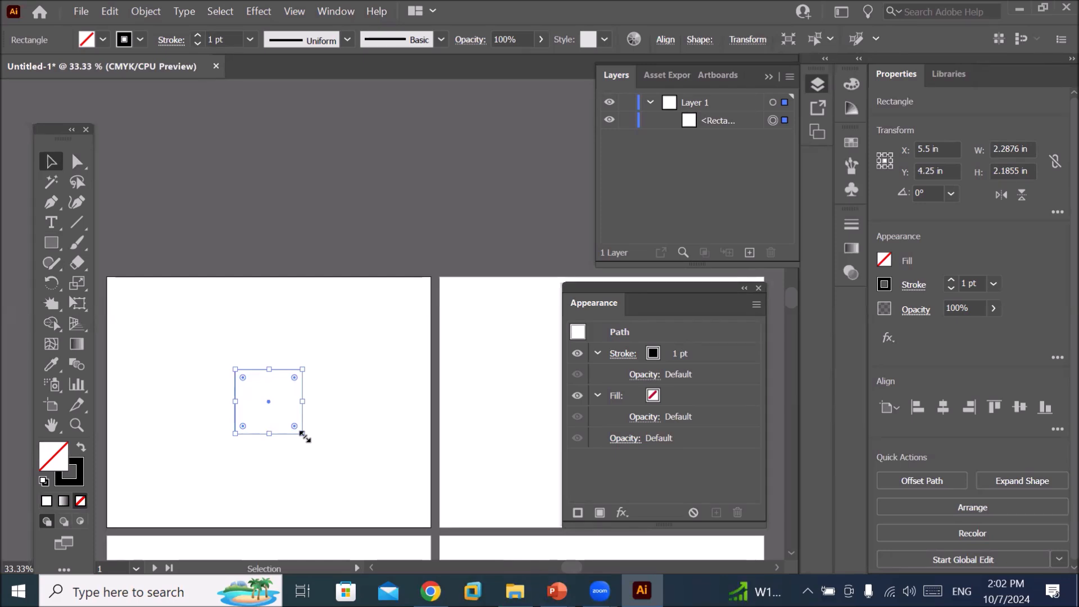
Scale the rectangle up from its centre and repeat the transformation several times.
{"action": "left_click_drag", "start_coordinate": [305, 437], "coordinate": [307, 442]}
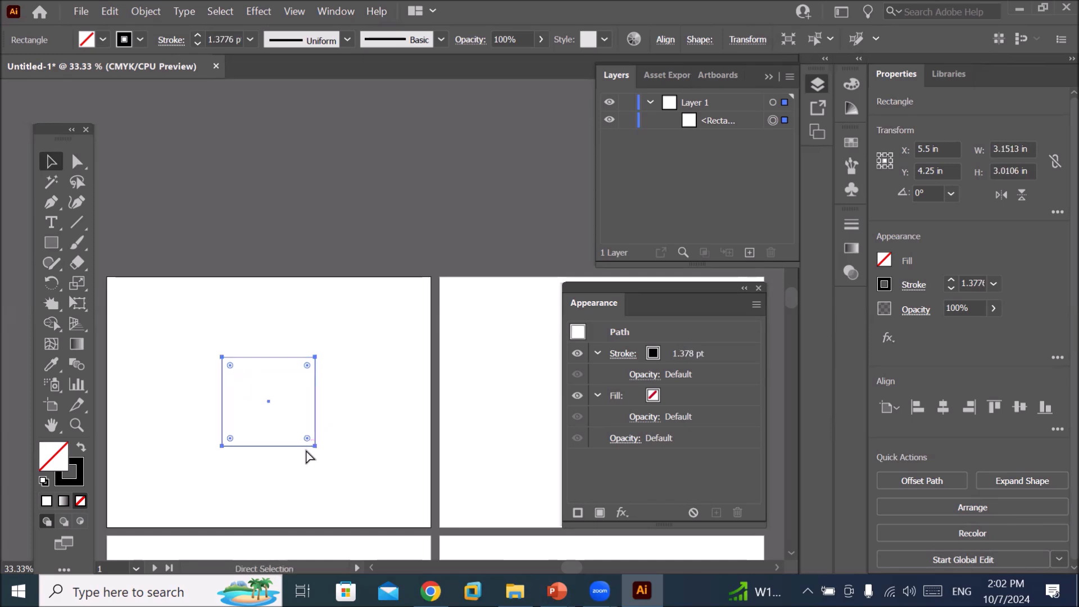
{"action": "key", "text": "ctrl+d"}
{"action": "key", "text": "ctrl+d"}
{"action": "key", "text": "ctrl+d"}
{"action": "key", "text": "ctrl+d"}
{"action": "key", "text": "ctrl+d"}
Undo the repeated scaling together with the rectangle's fill and stroke changes.
{"action": "key", "text": "ctrl+z"}
{"action": "key", "text": "ctrl+z"}
{"action": "key", "text": "ctrl+z"}
{"action": "key", "text": "ctrl+z"}
{"action": "key", "text": "ctrl+z"}
{"action": "key", "text": "ctrl+z"}
{"action": "key", "text": "ctrl+z"}
{"action": "key", "text": "ctrl+z"}
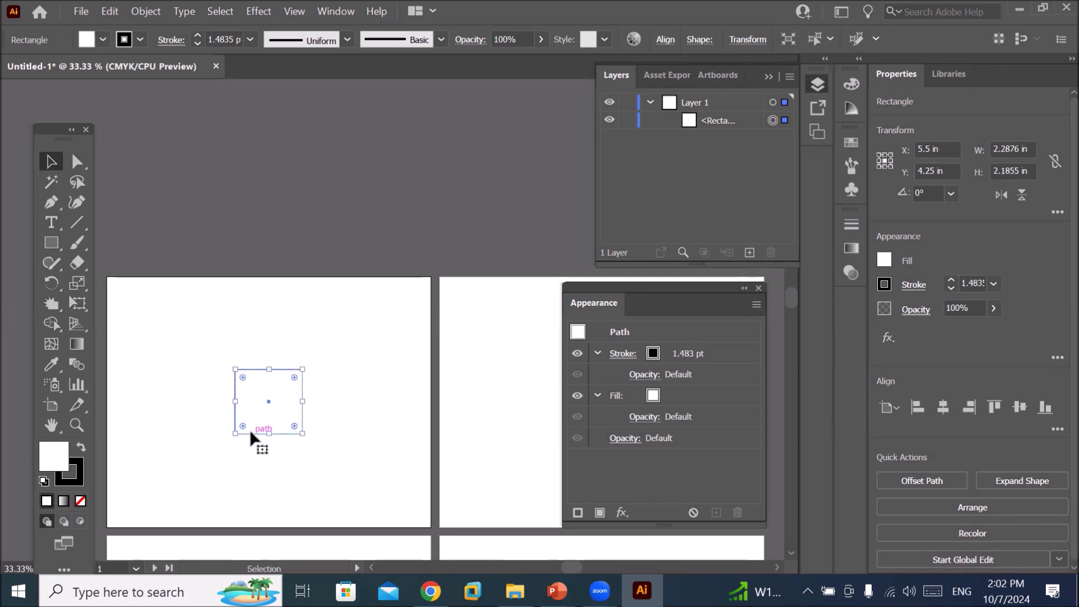
Set the rectangle's fill to None and its stroke weight to 3 pt.
{"action": "left_click", "coordinate": [101, 39]}
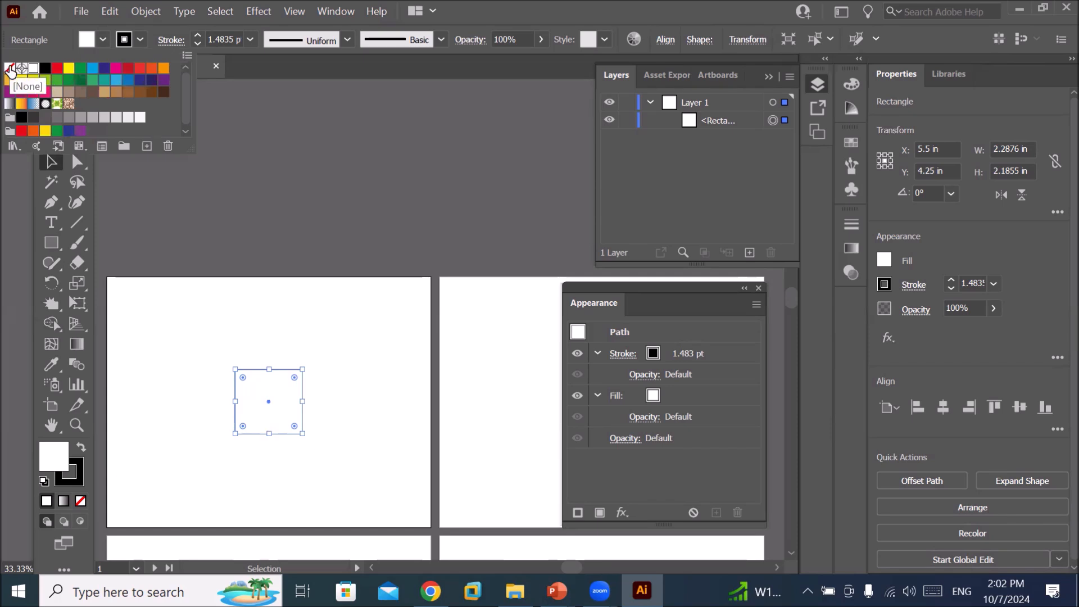
{"action": "left_click", "coordinate": [10, 69]}
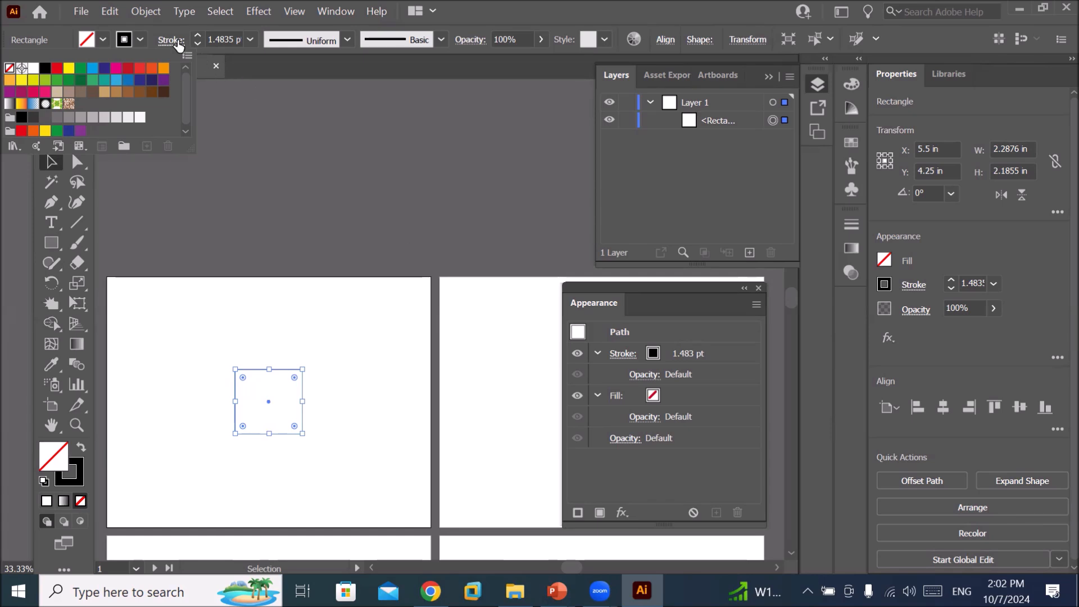
{"action": "left_click", "coordinate": [197, 34]}
{"action": "left_click", "coordinate": [198, 34]}
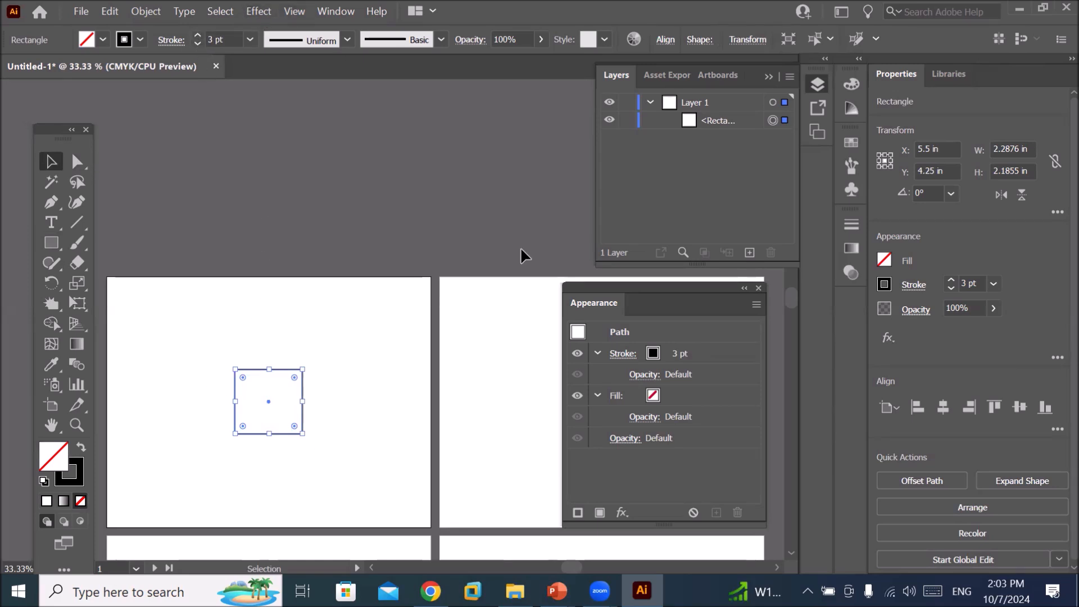
Start a Transform effect on the rectangle with horizontal and vertical scale both set to 105%.
{"action": "left_click", "coordinate": [258, 12]}
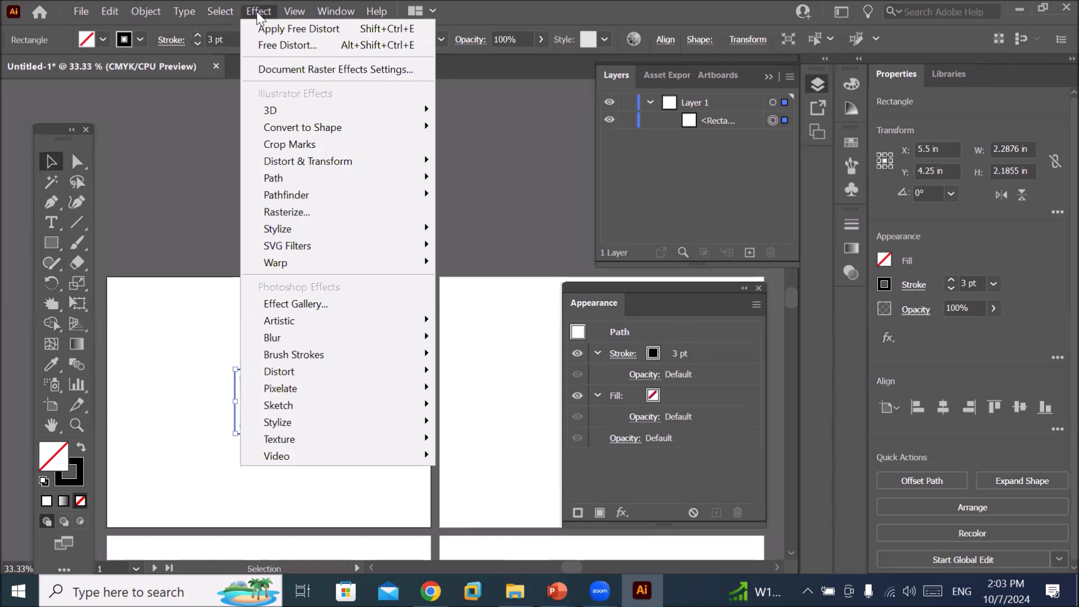
{"action": "mouse_move", "coordinate": [284, 162]}
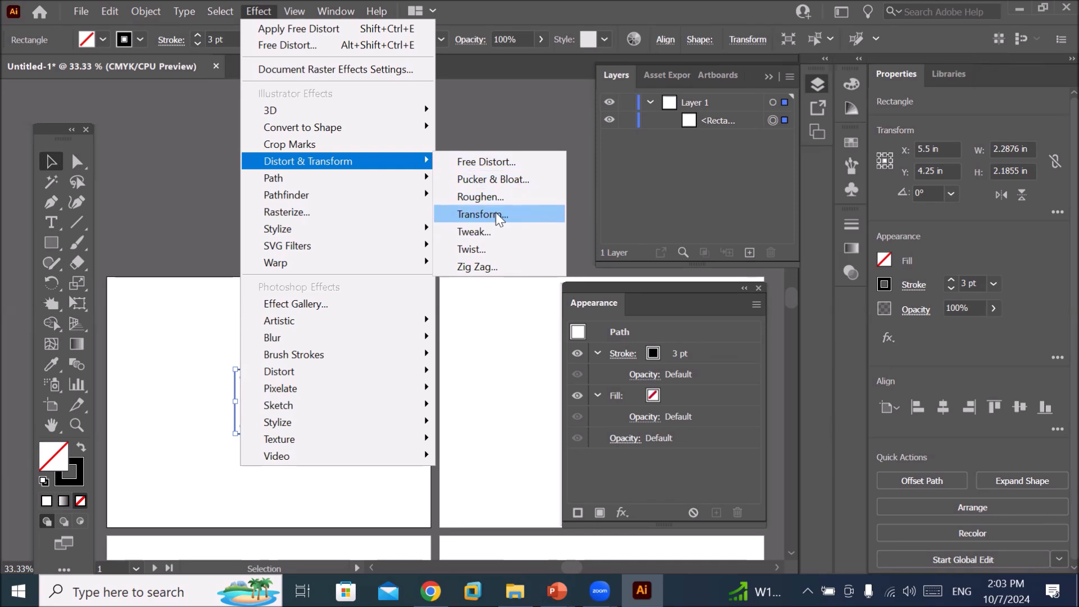
{"action": "left_click", "coordinate": [621, 509]}
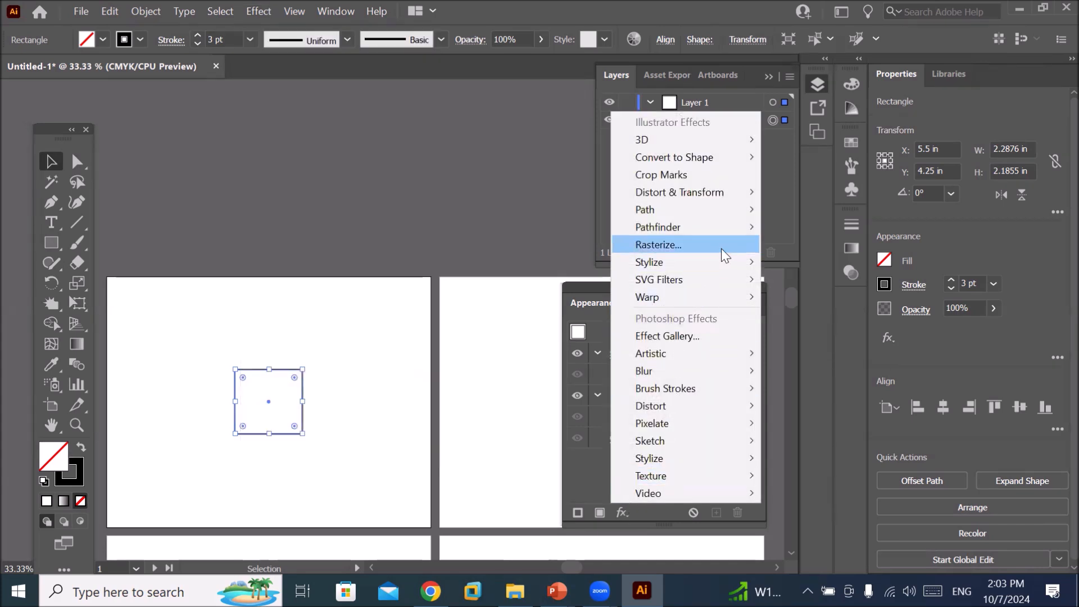
{"action": "mouse_move", "coordinate": [738, 217]}
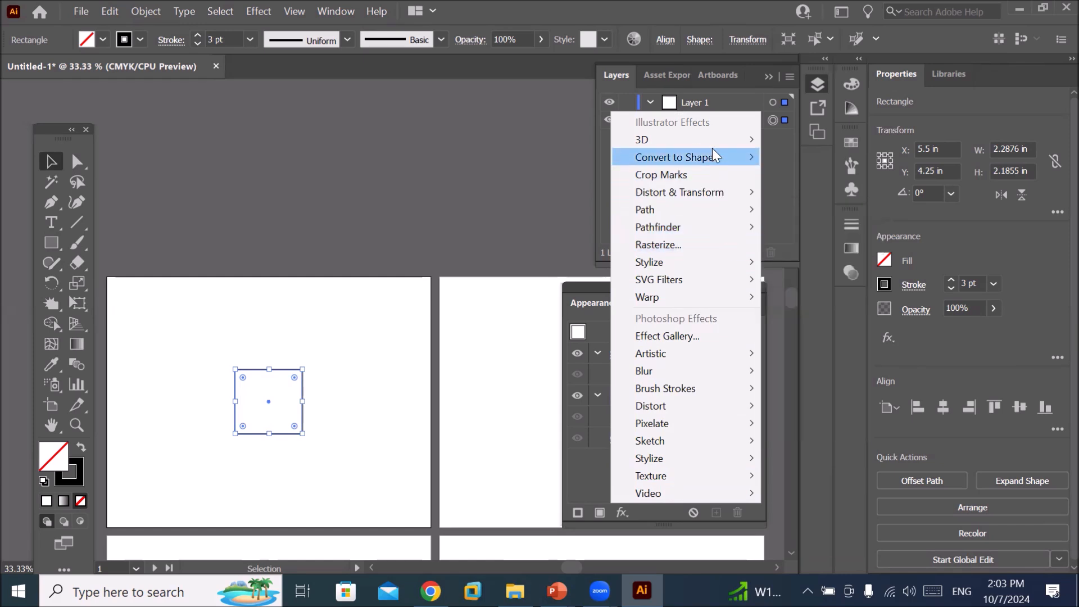
{"action": "mouse_move", "coordinate": [723, 189]}
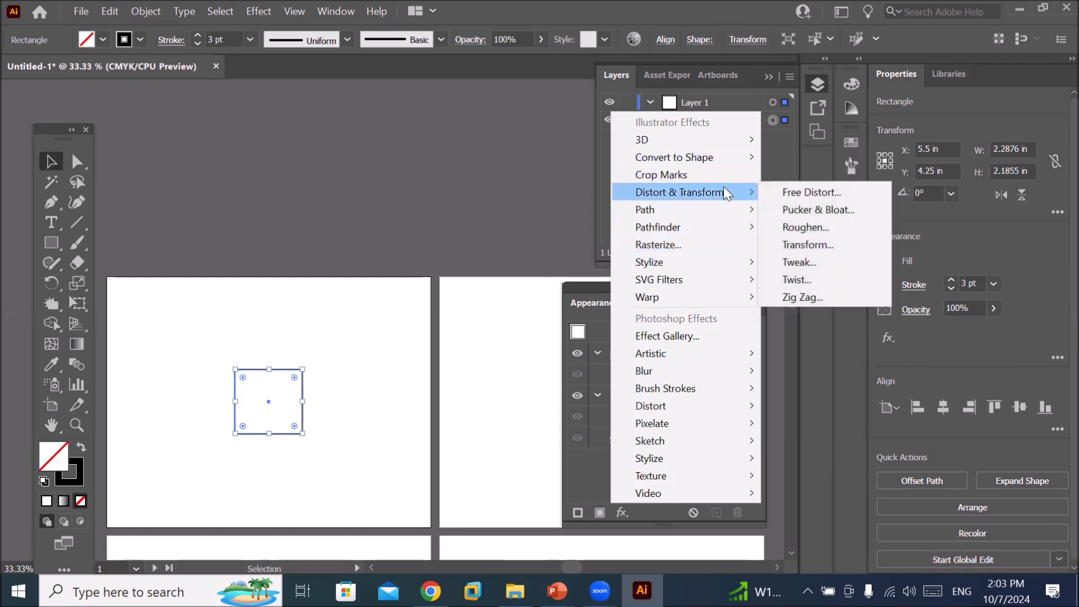
{"action": "left_click", "coordinate": [814, 243]}
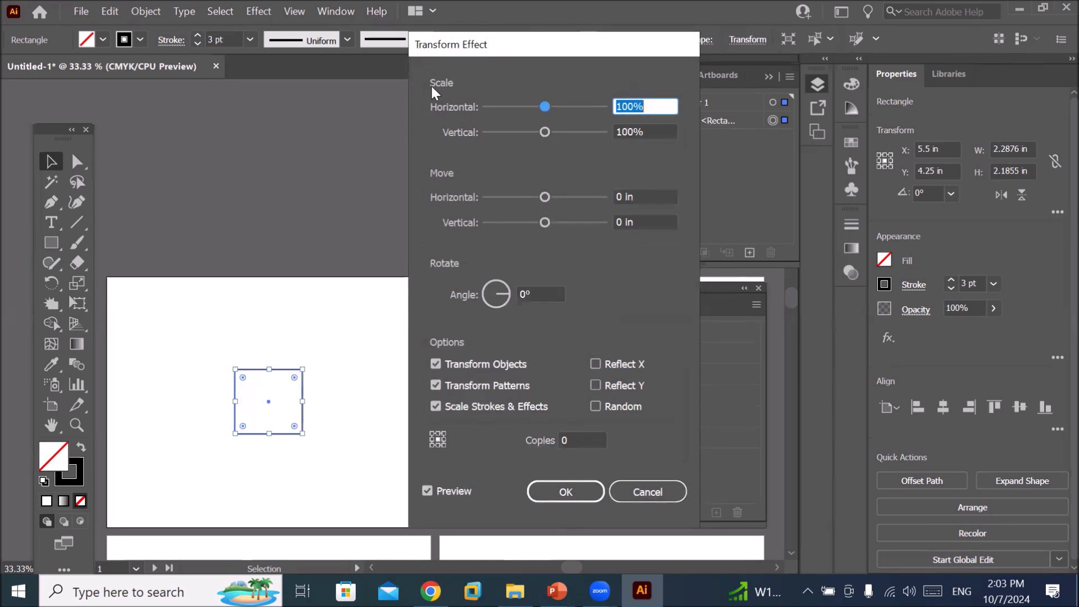
{"action": "left_click", "coordinate": [634, 106]}
{"action": "key", "text": "BackSpace"}
{"action": "type", "text": "5"}
{"action": "left_click", "coordinate": [633, 131]}
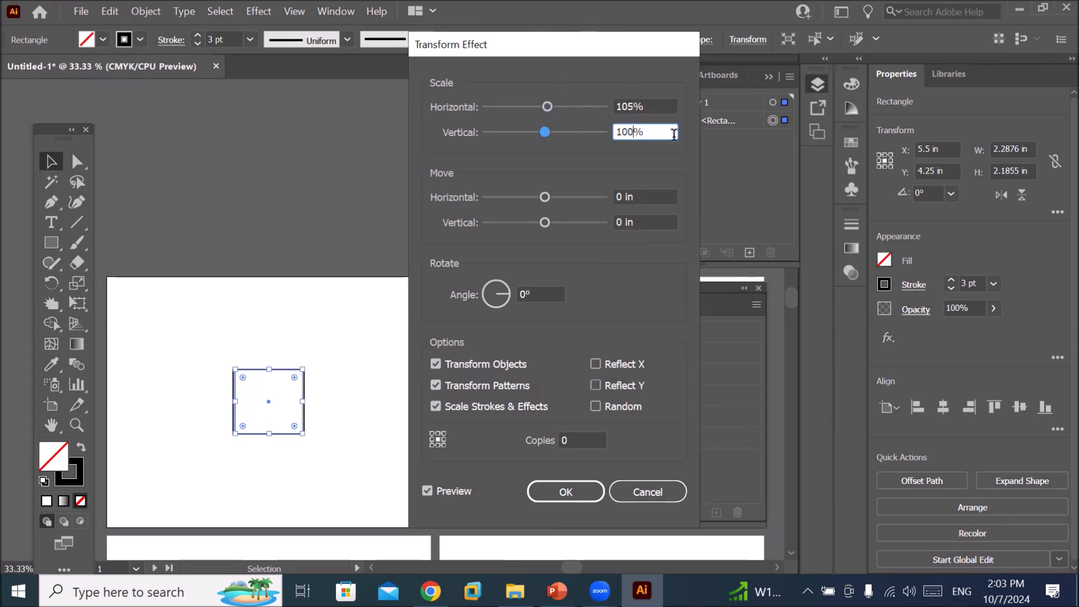
{"action": "key", "text": "BackSpace"}
{"action": "type", "text": "5"}
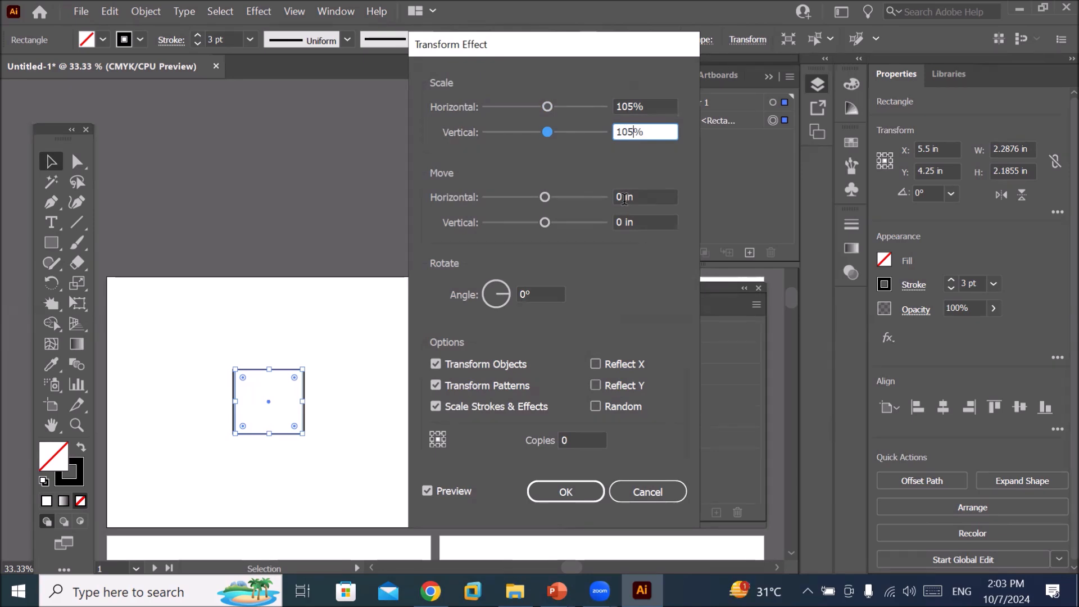
Set the number of copies in the Transform effect to 20 and update the preview.
{"action": "left_click", "coordinate": [598, 440]}
{"action": "type", "text": "20"}
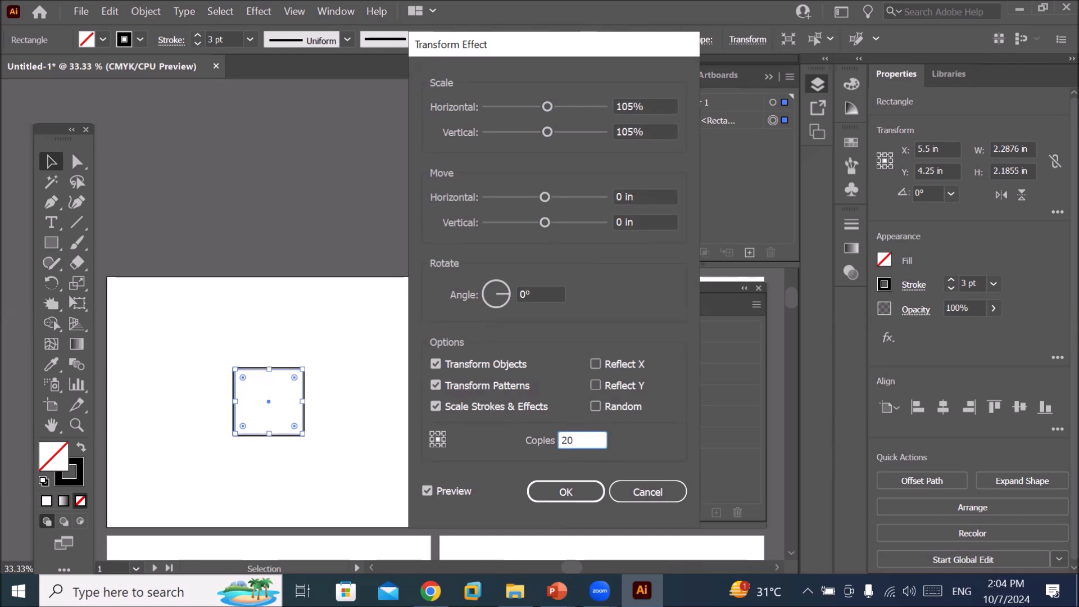
{"action": "left_click", "coordinate": [534, 295]}
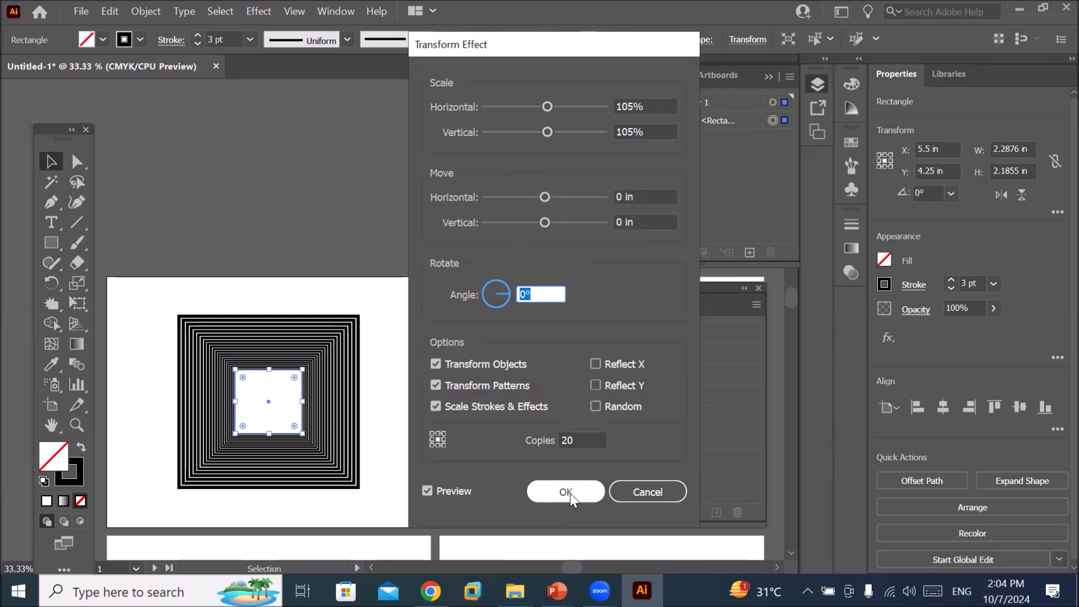
Lower the Transform effect's number of copies one by one to 0.
{"action": "left_click", "coordinate": [579, 440]}
{"action": "key", "text": "Down"}
{"action": "key", "text": "Down"}
{"action": "key", "text": "Down"}
{"action": "key", "text": "Down"}
{"action": "key", "text": "Down"}
{"action": "key", "text": "Down"}
{"action": "key", "text": "Down"}
{"action": "key", "text": "Down"}
{"action": "key", "text": "Down"}
{"action": "key", "text": "Down"}
{"action": "key", "text": "Down"}
{"action": "key", "text": "Down"}
{"action": "key", "text": "Down"}
{"action": "key", "text": "Down"}
{"action": "key", "text": "Down"}
{"action": "key", "text": "Down"}
{"action": "key", "text": "Down"}
{"action": "key", "text": "Down"}
{"action": "key", "text": "Down"}
{"action": "key", "text": "Down"}
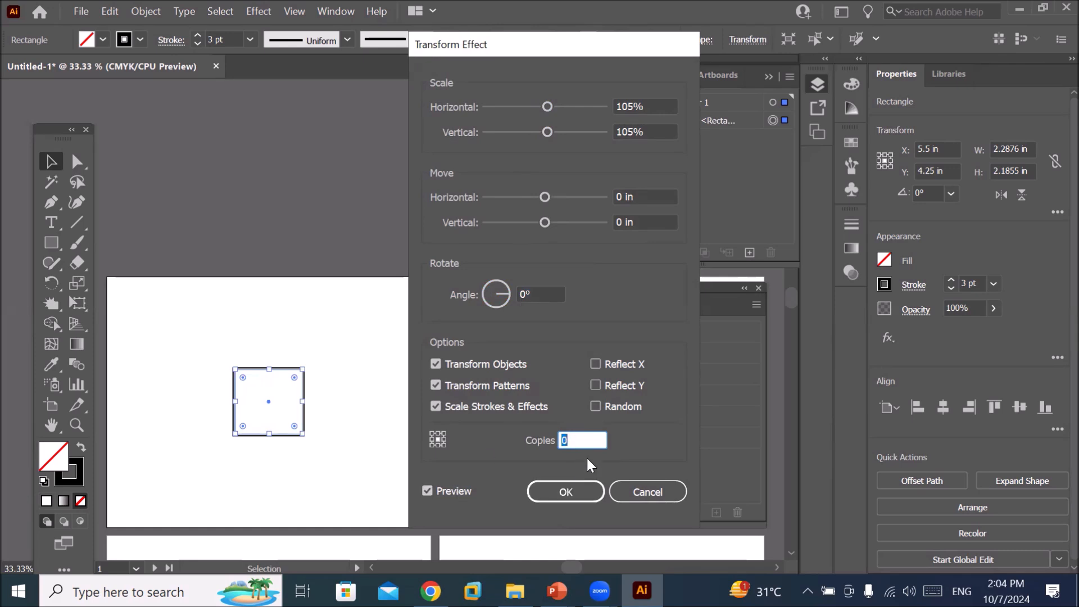
Raise the Transform effect's number of copies gradually to 26.
{"action": "key", "text": "Up"}
{"action": "key", "text": "Up"}
{"action": "key", "text": "Up"}
{"action": "key", "text": "Up"}
{"action": "key", "text": "Up"}
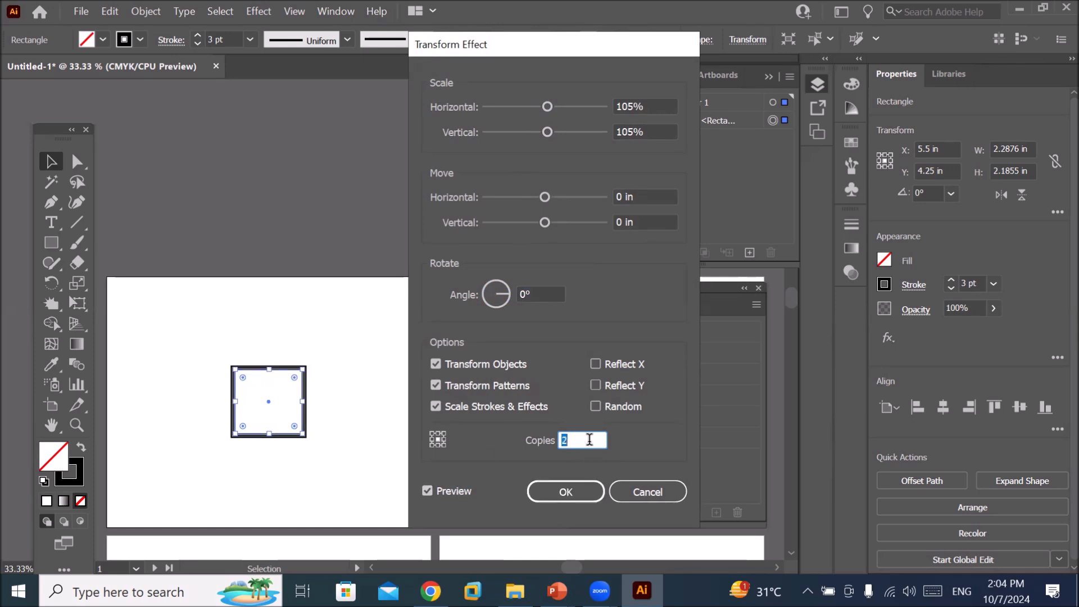
{"action": "key", "text": "Up"}
{"action": "key", "text": "Up"}
{"action": "key", "text": "Up"}
{"action": "key", "text": "Up"}
{"action": "key", "text": "Up"}
{"action": "key", "text": "Up"}
{"action": "key", "text": "Up"}
{"action": "key", "text": "Up"}
{"action": "key", "text": "Up"}
{"action": "key", "text": "Up"}
{"action": "key", "text": "Up"}
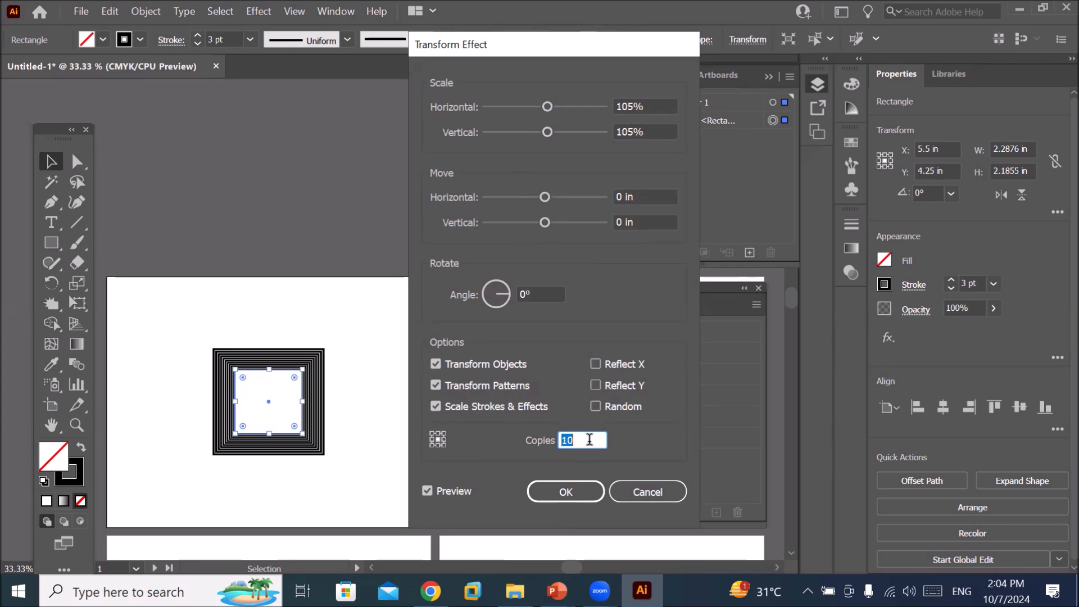
{"action": "key", "text": "Up"}
{"action": "key", "text": "Up"}
{"action": "key", "text": "Up"}
{"action": "key", "text": "Up"}
{"action": "key", "text": "Up"}
{"action": "key", "text": "Up"}
{"action": "key", "text": "Up"}
{"action": "key", "text": "Up"}
{"action": "key", "text": "Up"}
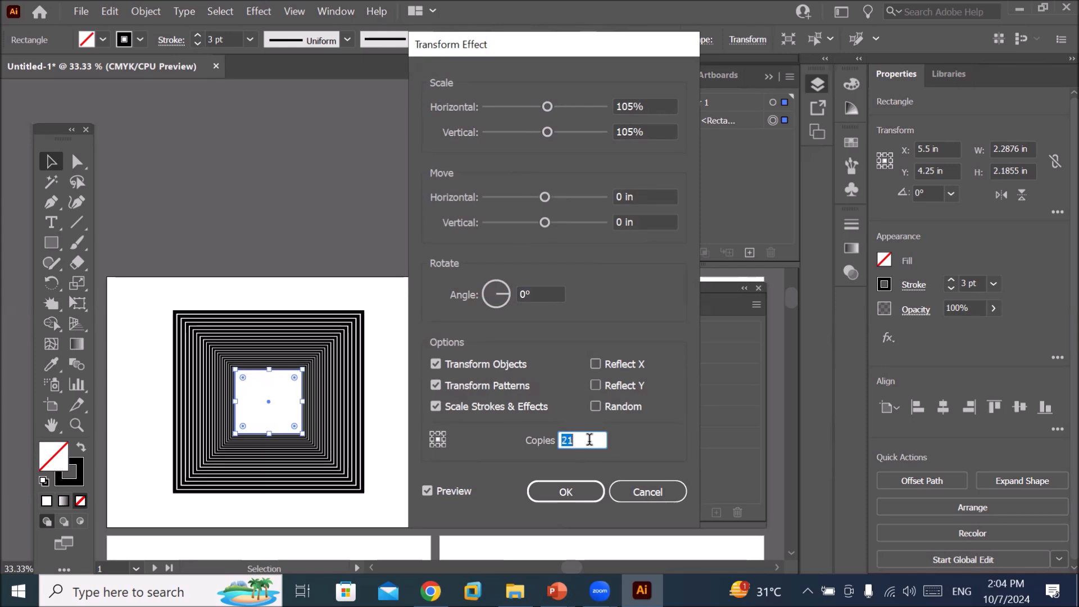
{"action": "key", "text": "Up"}
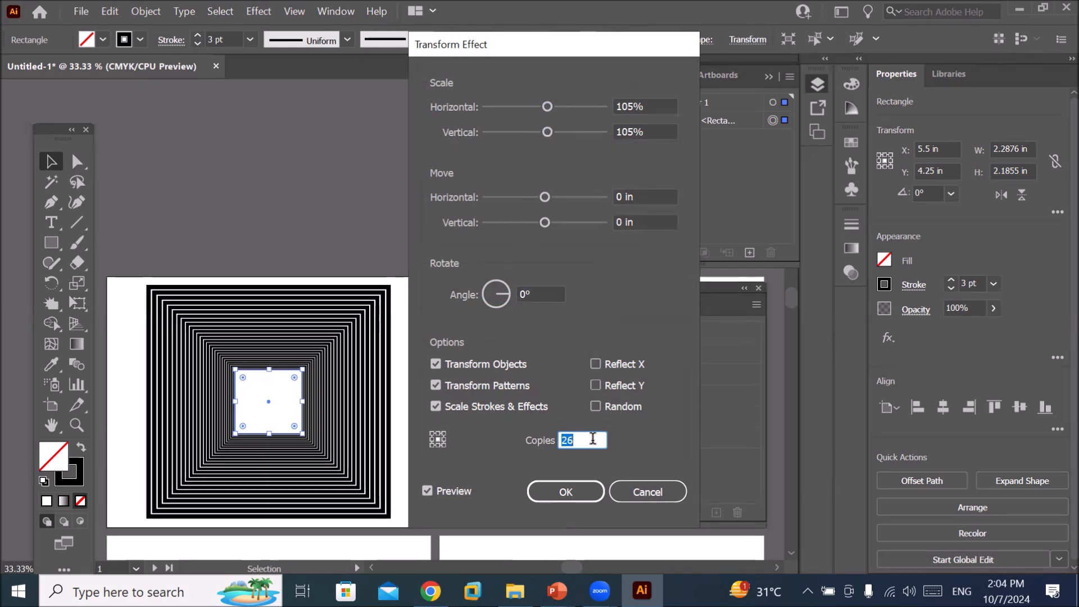
{"action": "left_click", "coordinate": [589, 440]}
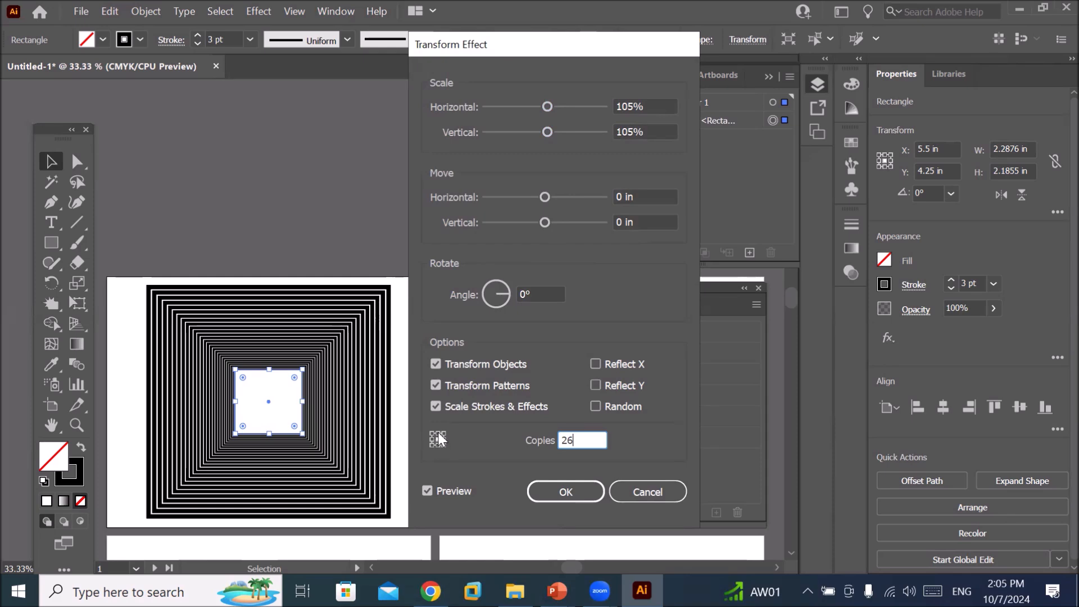
Compare the copies with Scale Strokes & Effects off and on, and leave the option turned off.
{"action": "left_click", "coordinate": [437, 407]}
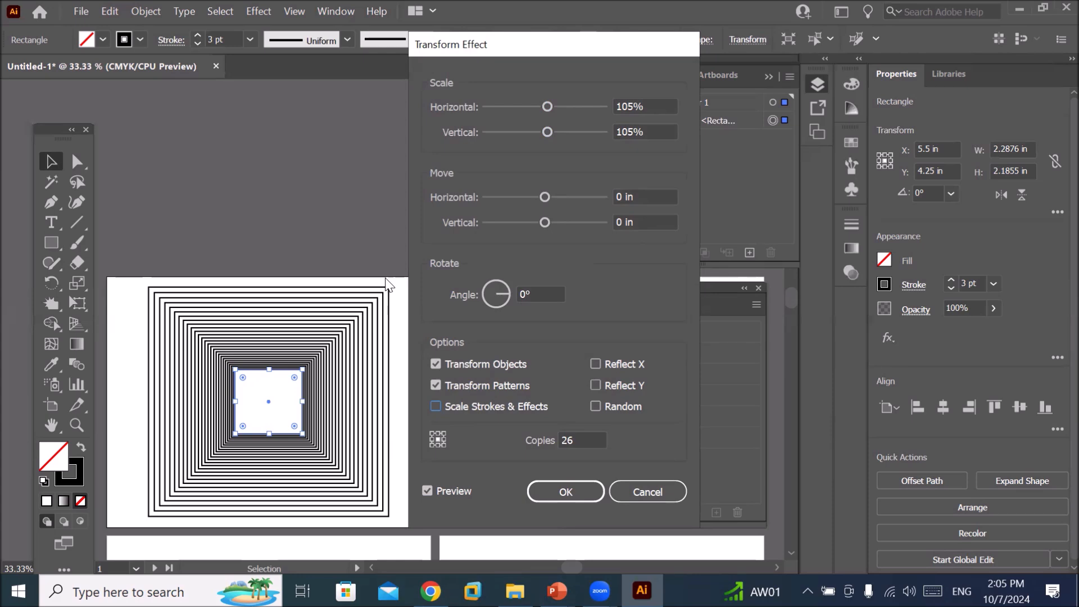
{"action": "left_click", "coordinate": [435, 405]}
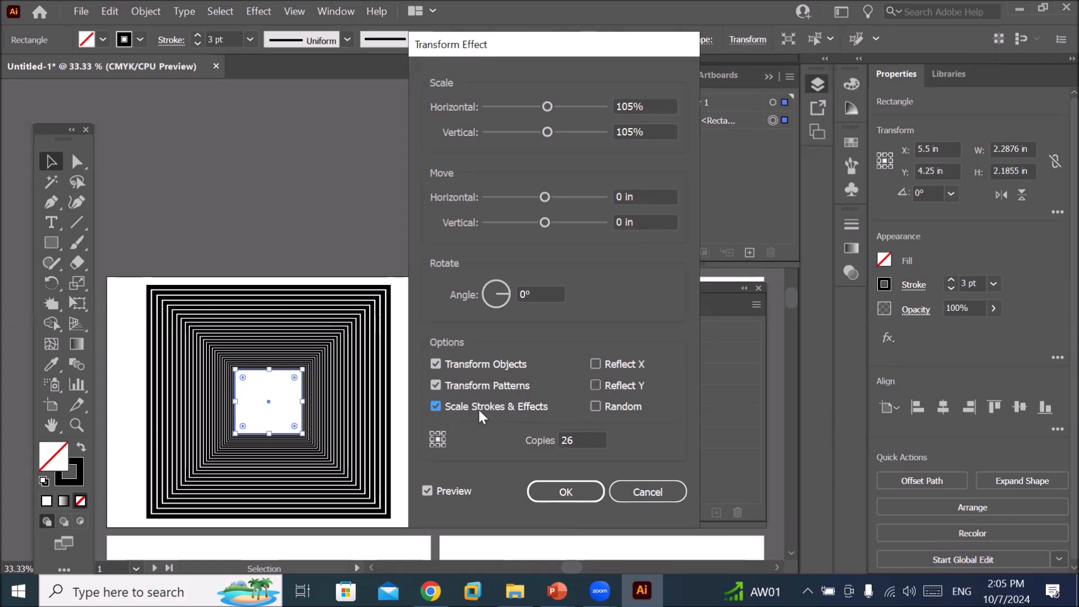
{"action": "left_click", "coordinate": [434, 406]}
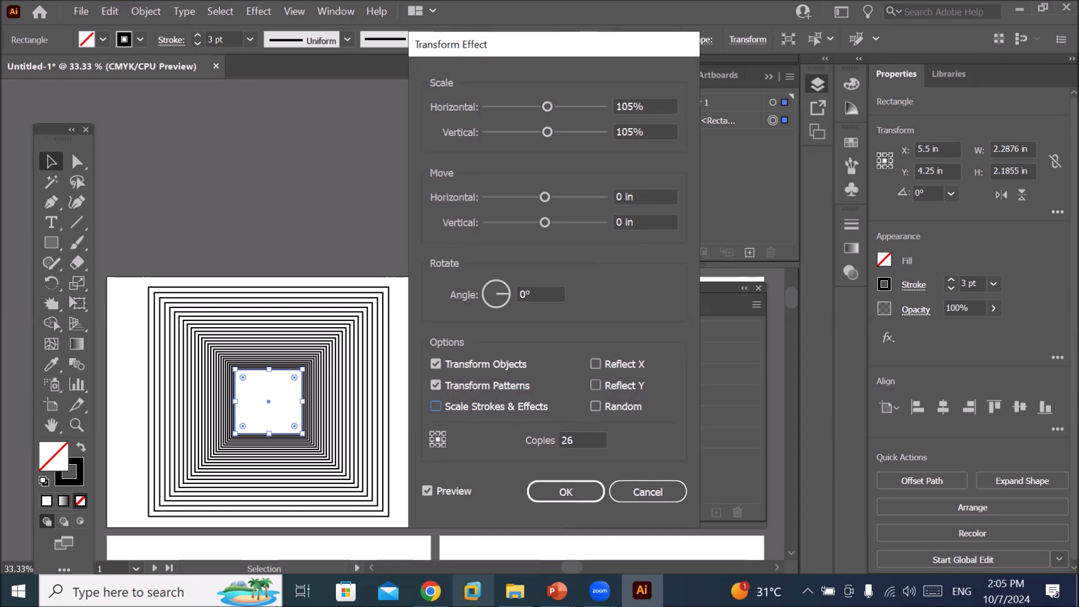
Compare the 26 copies with Scale Strokes & Effects on and off twice, leaving the option off.
{"action": "left_click", "coordinate": [436, 406]}
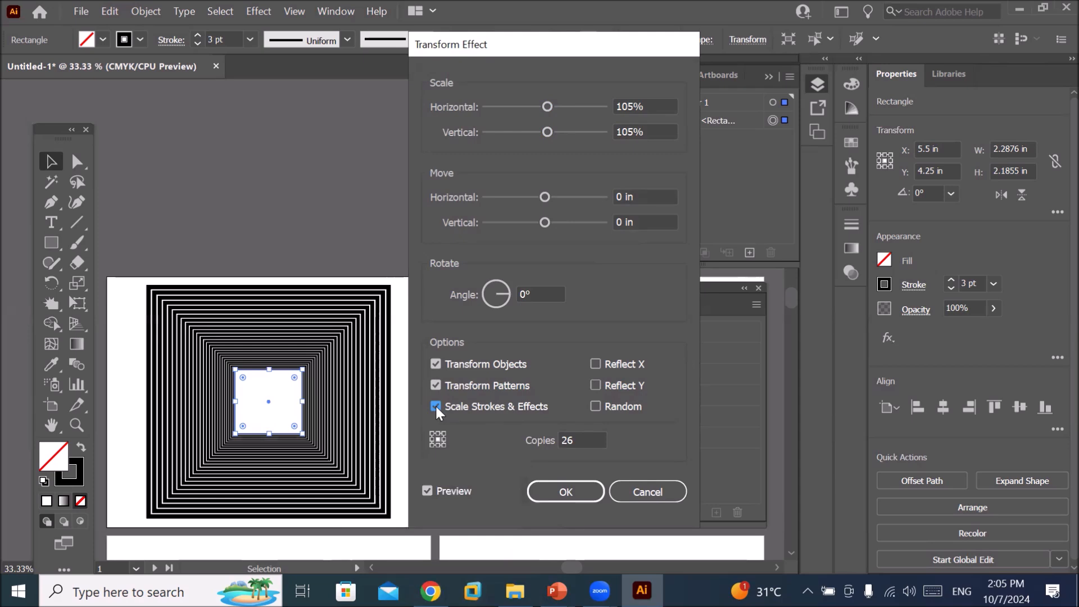
{"action": "left_click", "coordinate": [435, 405]}
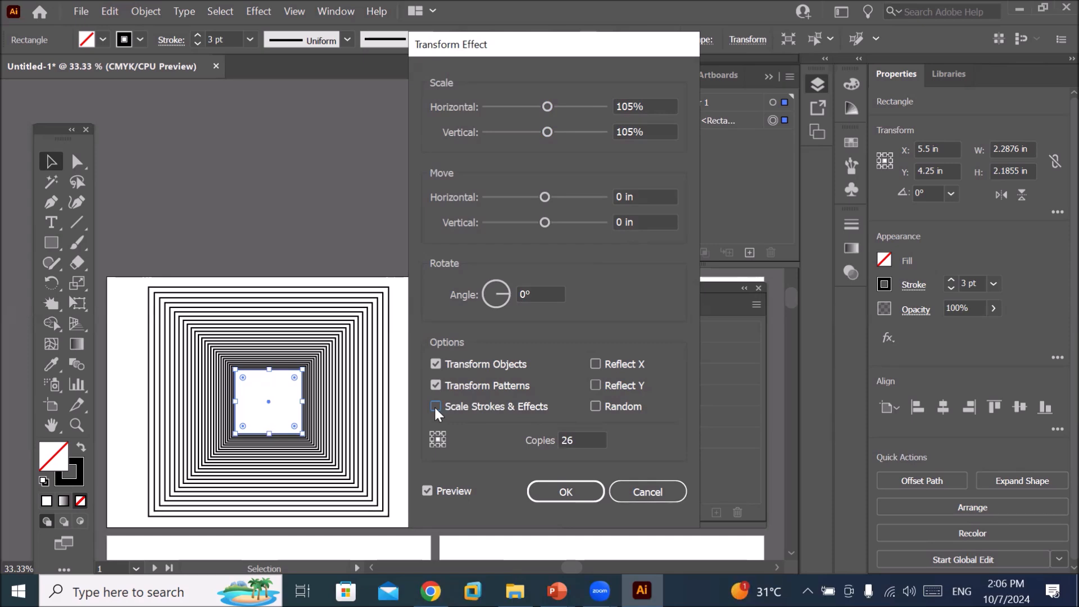
{"action": "left_click", "coordinate": [436, 406]}
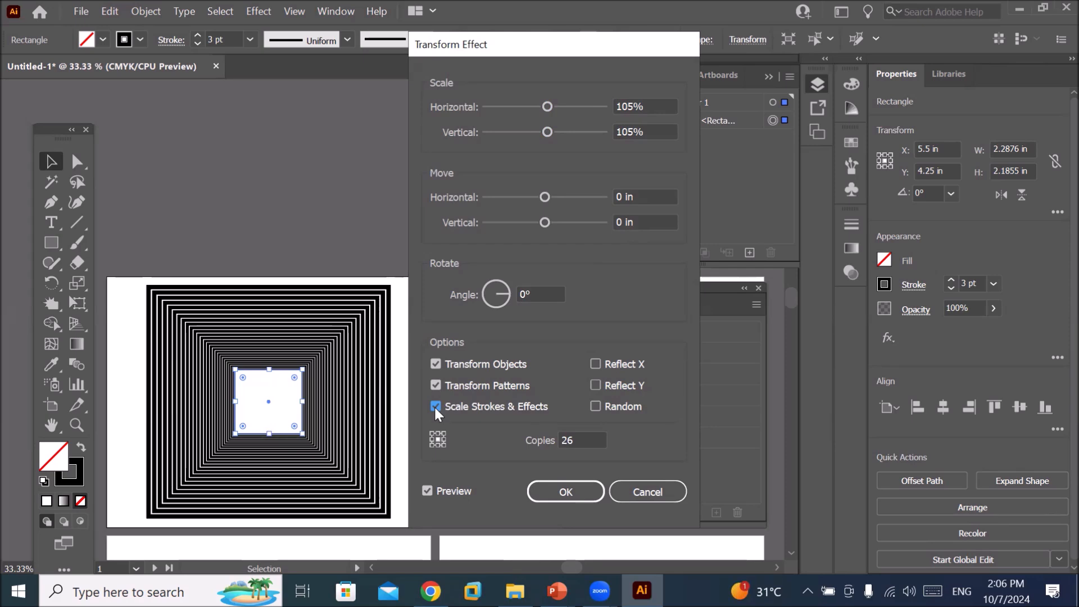
{"action": "left_click", "coordinate": [435, 406]}
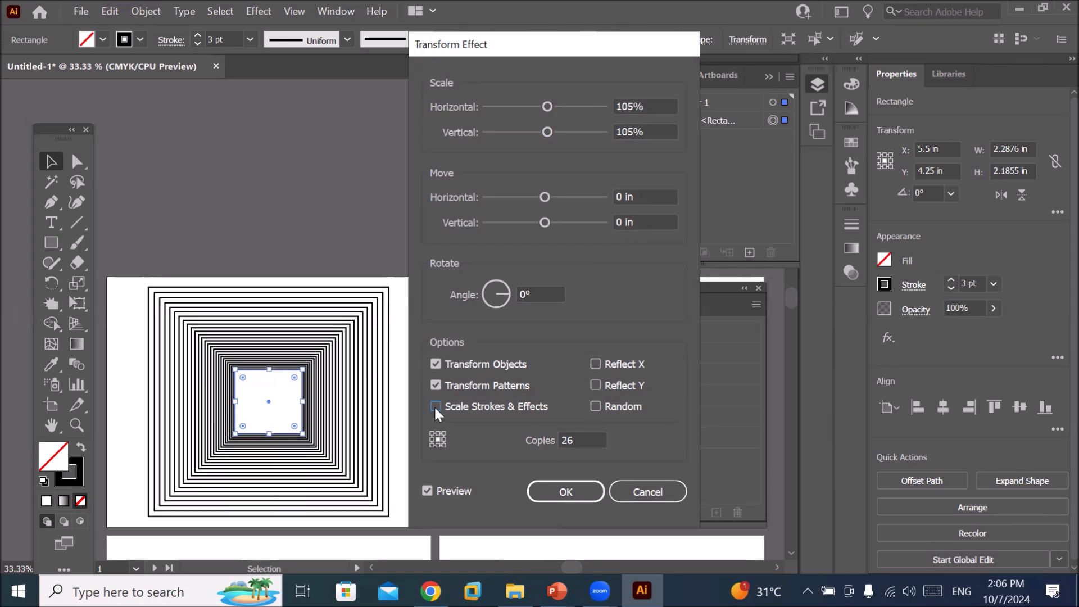
Try the lower-left, centre, upper-right and lower-right reference points for the scaled copies, uncovering the artwork behind the dialog.
{"action": "left_click", "coordinate": [430, 443]}
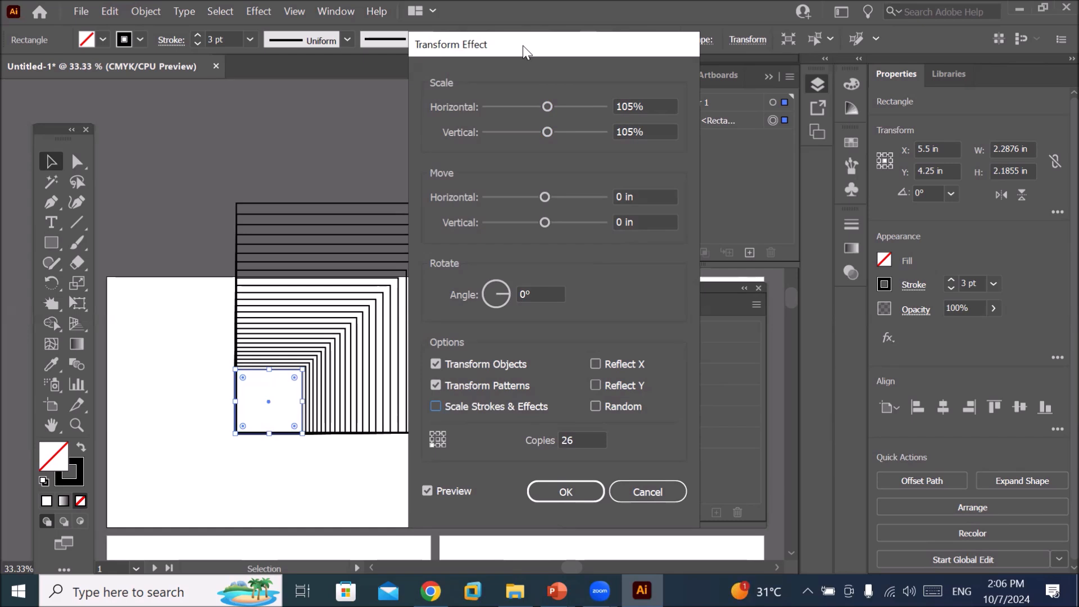
{"action": "left_click_drag", "start_coordinate": [531, 48], "coordinate": [604, 76]}
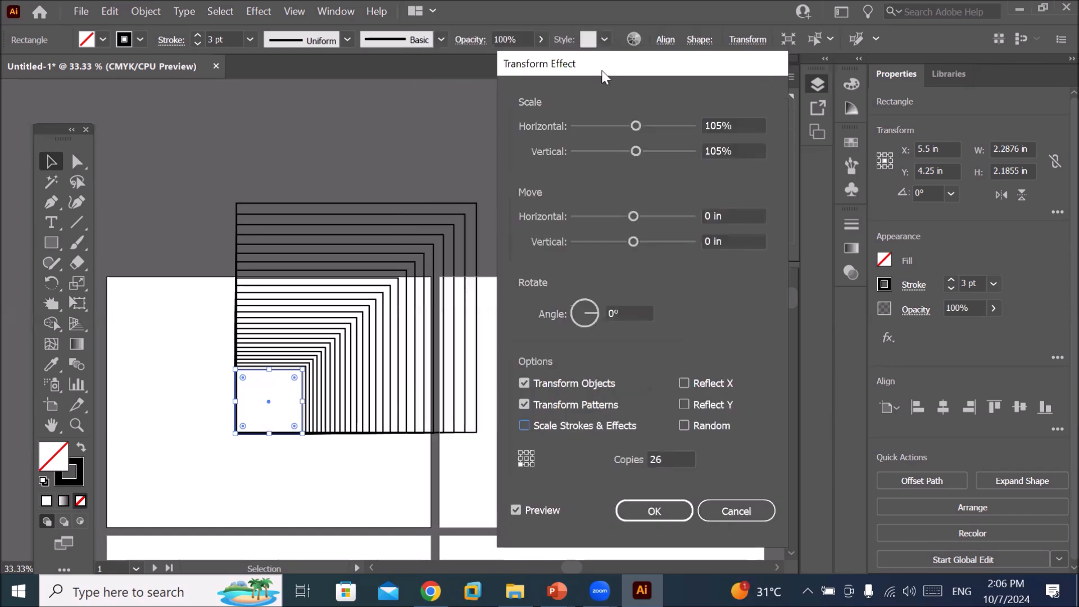
{"action": "left_click", "coordinate": [526, 457]}
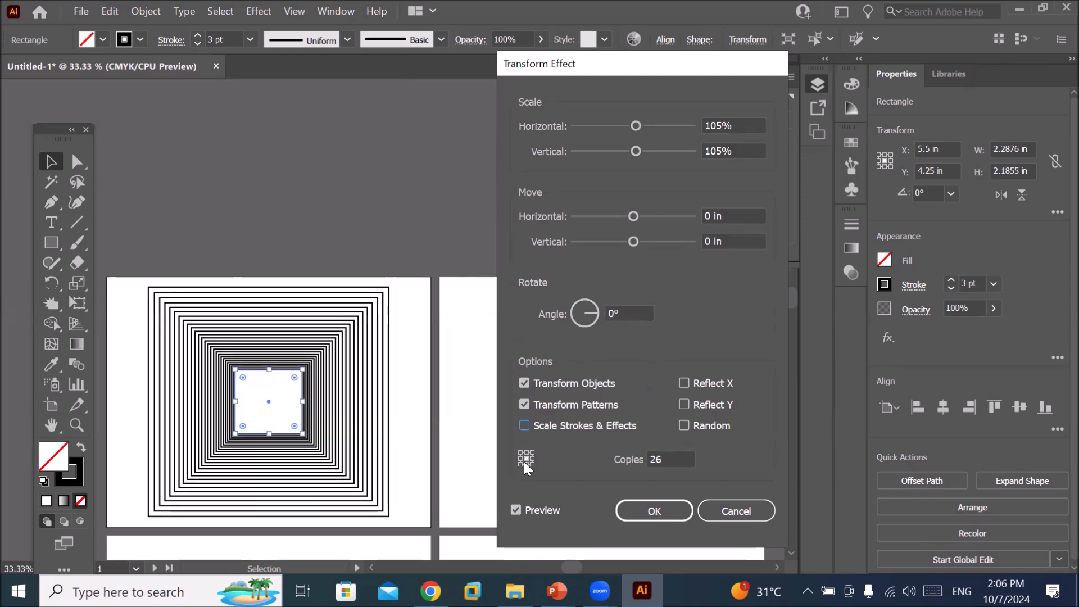
{"action": "left_click", "coordinate": [520, 465]}
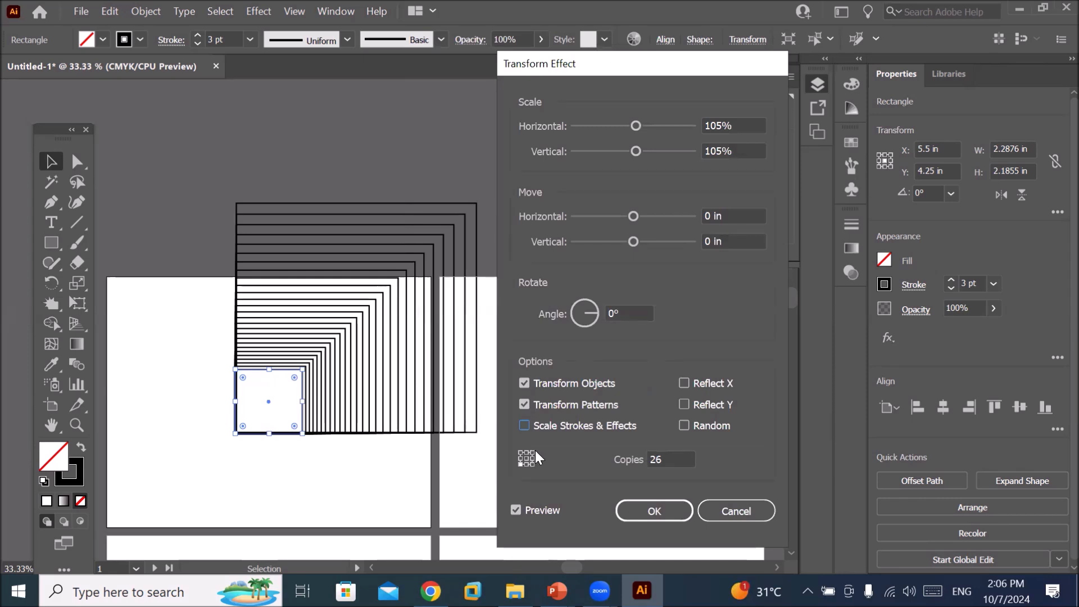
{"action": "left_click", "coordinate": [532, 452]}
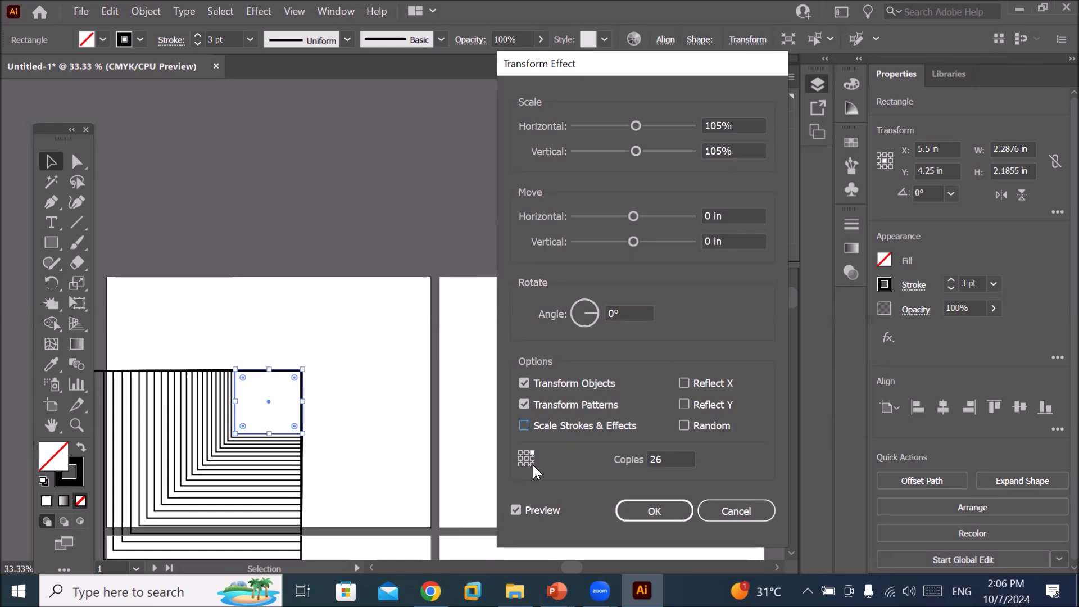
{"action": "left_click", "coordinate": [533, 464]}
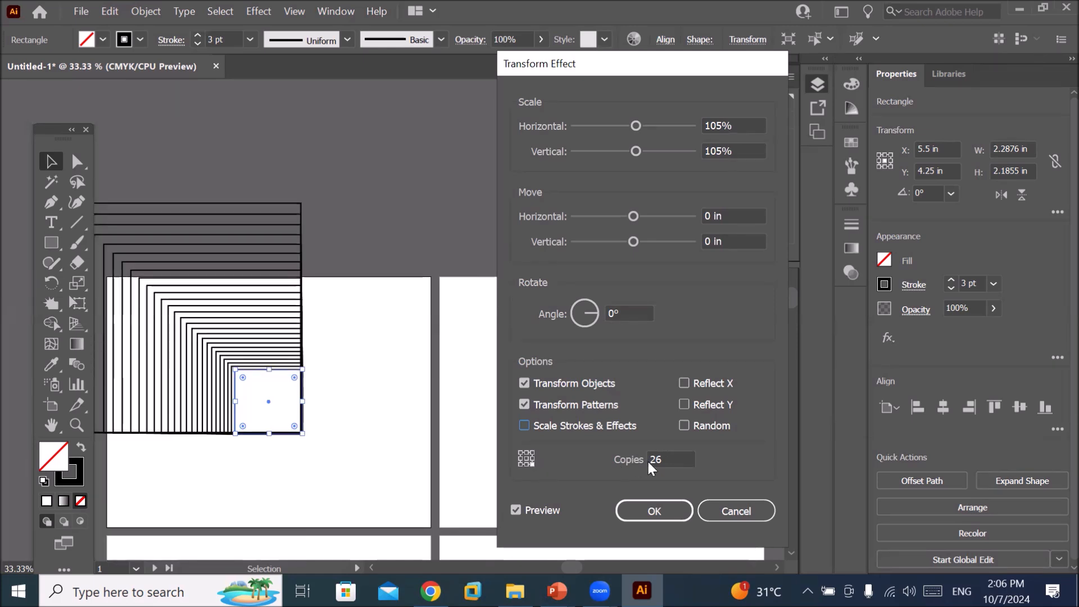
Lower the Transform effect's copies to 10 and set its reference point to the rectangle's lower-left corner.
{"action": "left_click", "coordinate": [680, 458]}
{"action": "key", "text": "Down"}
{"action": "key", "text": "Down"}
{"action": "key", "text": "Down"}
{"action": "key", "text": "Down"}
{"action": "key", "text": "Down"}
{"action": "key", "text": "Down"}
{"action": "key", "text": "Down"}
{"action": "key", "text": "Down"}
{"action": "key", "text": "Down"}
{"action": "key", "text": "Down"}
{"action": "key", "text": "Down"}
{"action": "key", "text": "Down"}
{"action": "key", "text": "Down"}
{"action": "key", "text": "Down"}
{"action": "key", "text": "Down"}
{"action": "key", "text": "Down"}
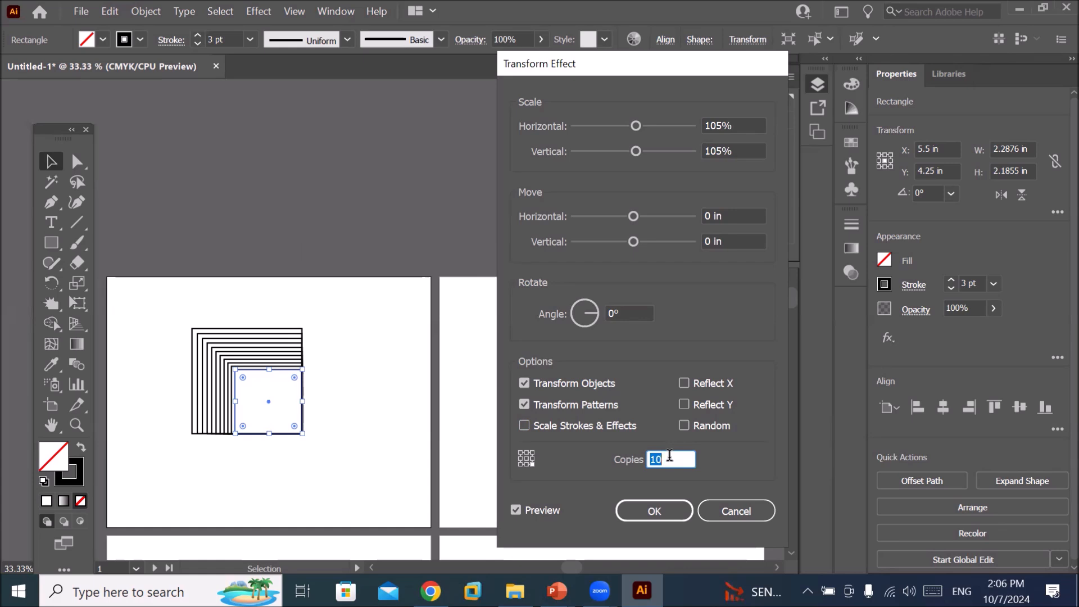
{"action": "left_click", "coordinate": [734, 217]}
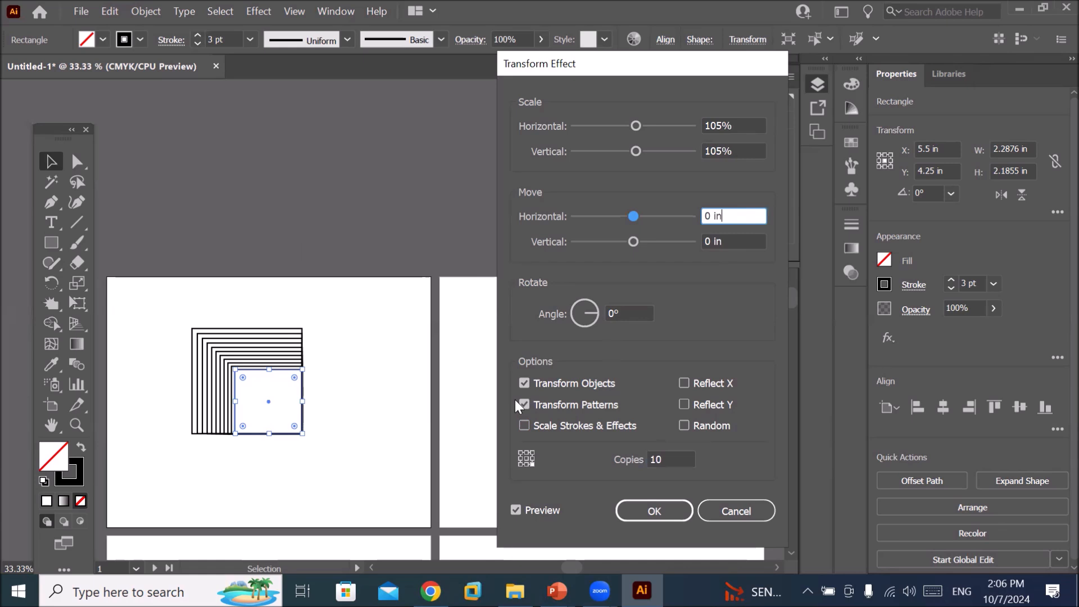
{"action": "left_click", "coordinate": [519, 465]}
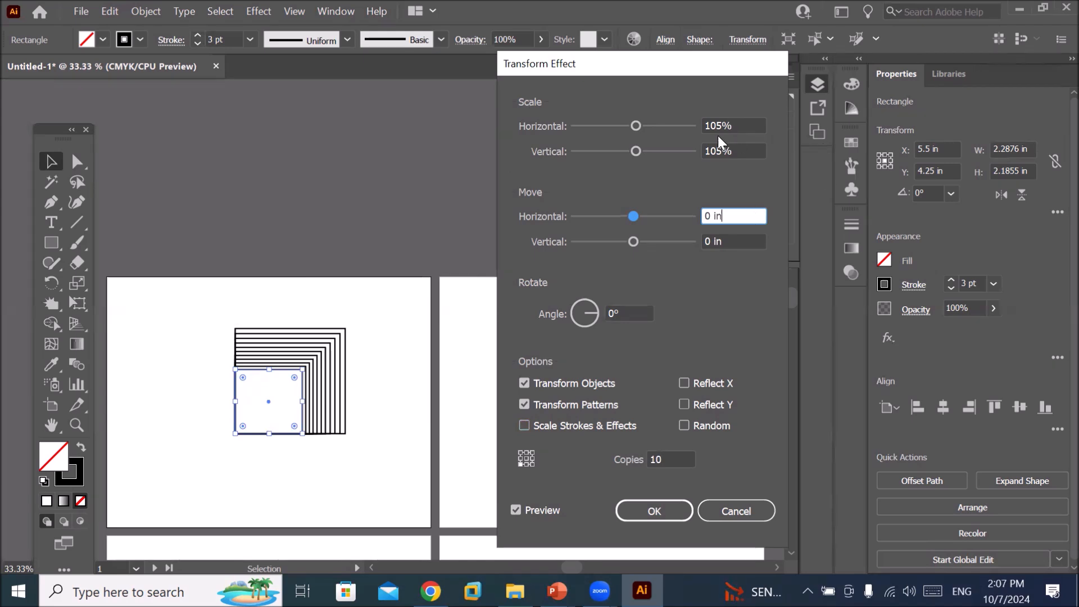
Reduce the Transform effect's horizontal and vertical scale step by step to 100% each.
{"action": "left_click", "coordinate": [739, 125]}
{"action": "key", "text": "Down"}
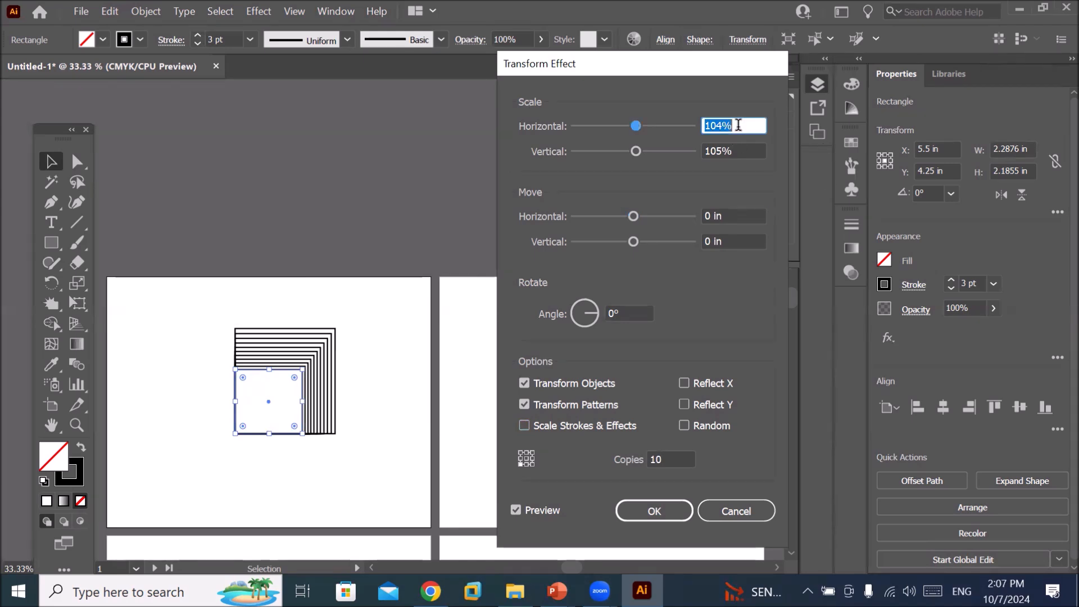
{"action": "key", "text": "Down"}
{"action": "key", "text": "Down"}
{"action": "key", "text": "Down"}
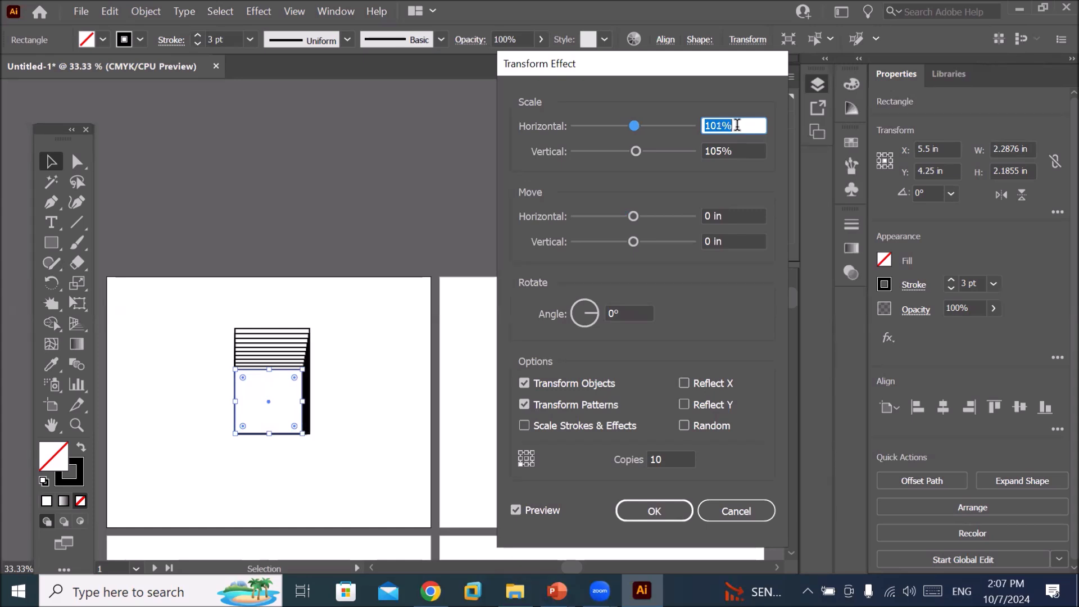
{"action": "key", "text": "Down"}
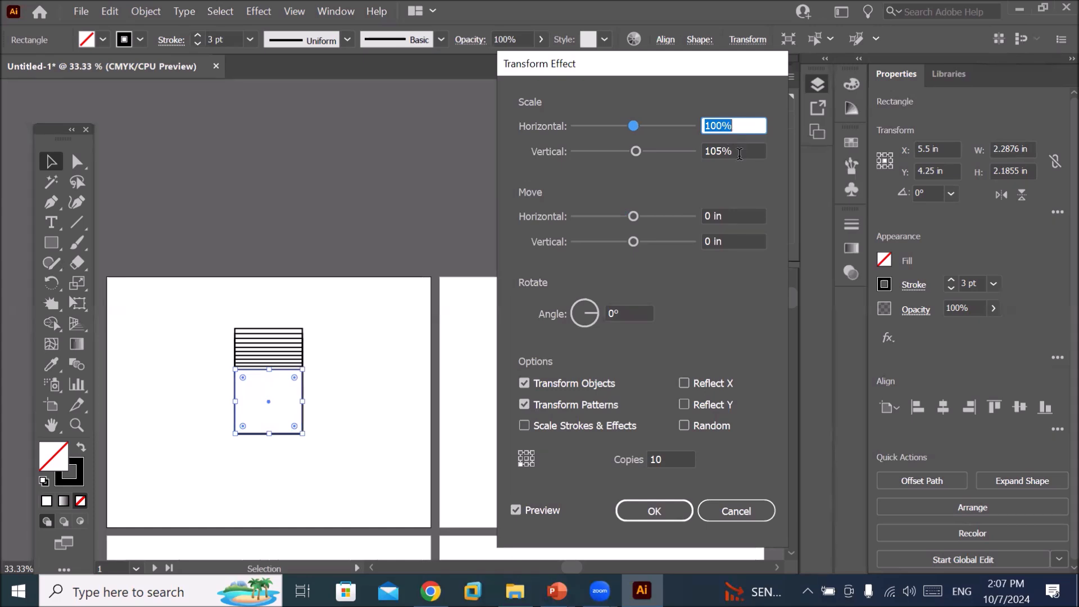
{"action": "left_click", "coordinate": [740, 151]}
{"action": "key", "text": "Down"}
{"action": "key", "text": "Down"}
{"action": "key", "text": "Down"}
{"action": "key", "text": "Down"}
{"action": "key", "text": "Down"}
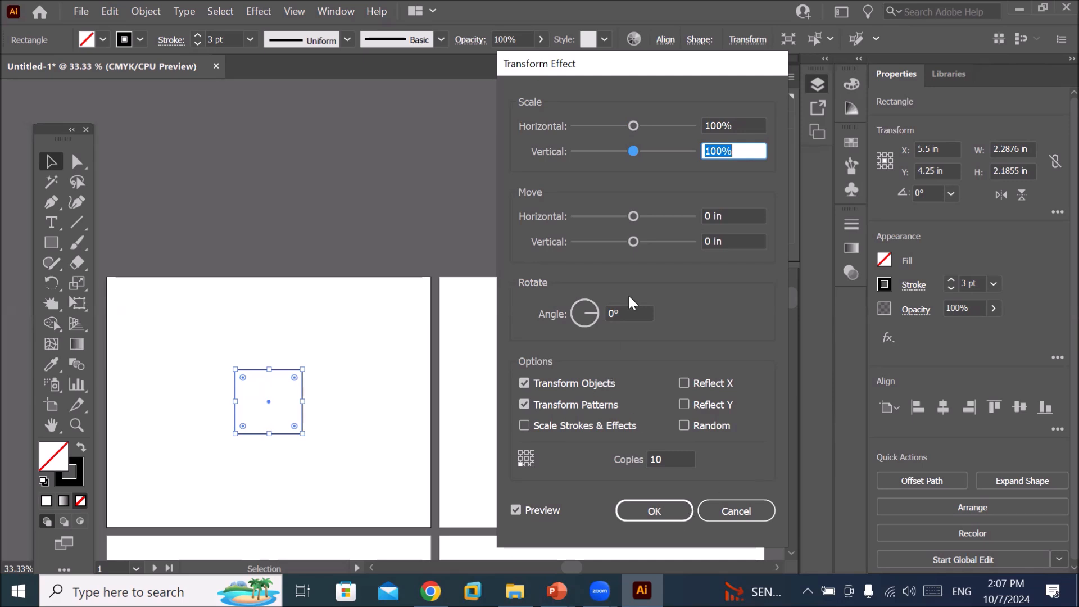
Try a rotation of 1° for the copies, then lower the angle gradually to -27°.
{"action": "left_click", "coordinate": [638, 310]}
{"action": "key", "text": "Up"}
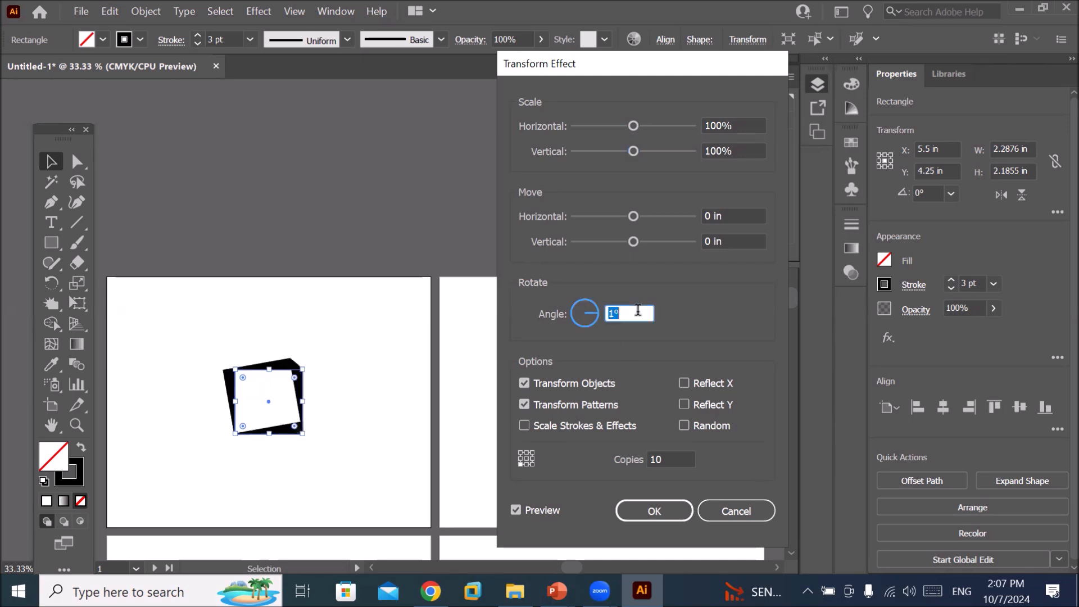
{"action": "key", "text": "Down"}
{"action": "key", "text": "Down"}
{"action": "key", "text": "Down"}
{"action": "key", "text": "Down"}
{"action": "key", "text": "Down"}
{"action": "key", "text": "Down"}
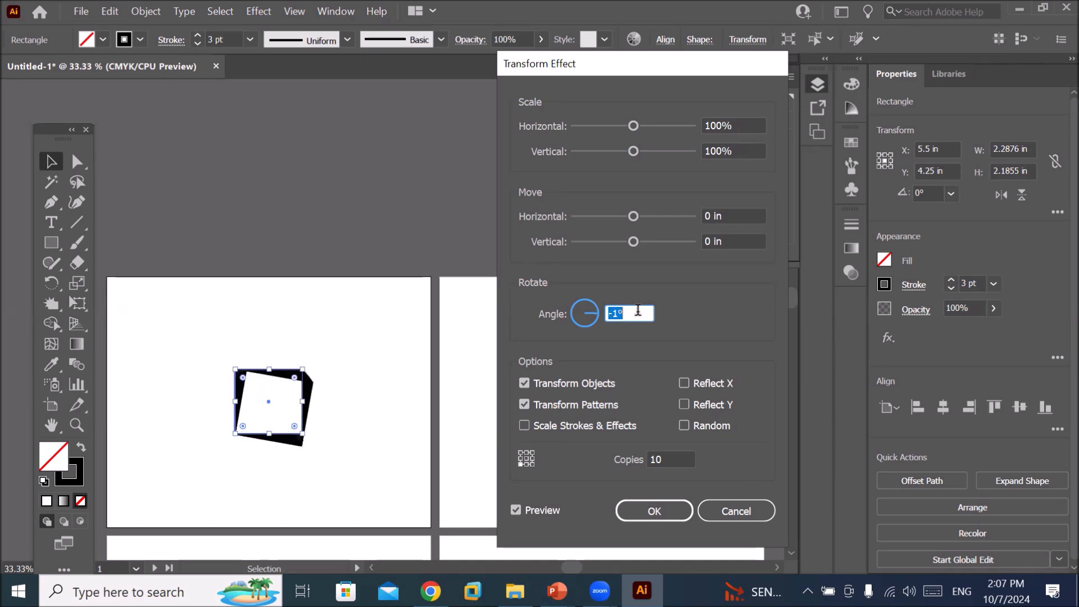
{"action": "key", "text": "Down"}
{"action": "key", "text": "Down"}
{"action": "key", "text": "Down"}
{"action": "key", "text": "Down"}
{"action": "key", "text": "Down"}
{"action": "key", "text": "Down"}
{"action": "key", "text": "Down"}
{"action": "key", "text": "Down"}
{"action": "key", "text": "Down"}
{"action": "key", "text": "Down"}
{"action": "key", "text": "Down"}
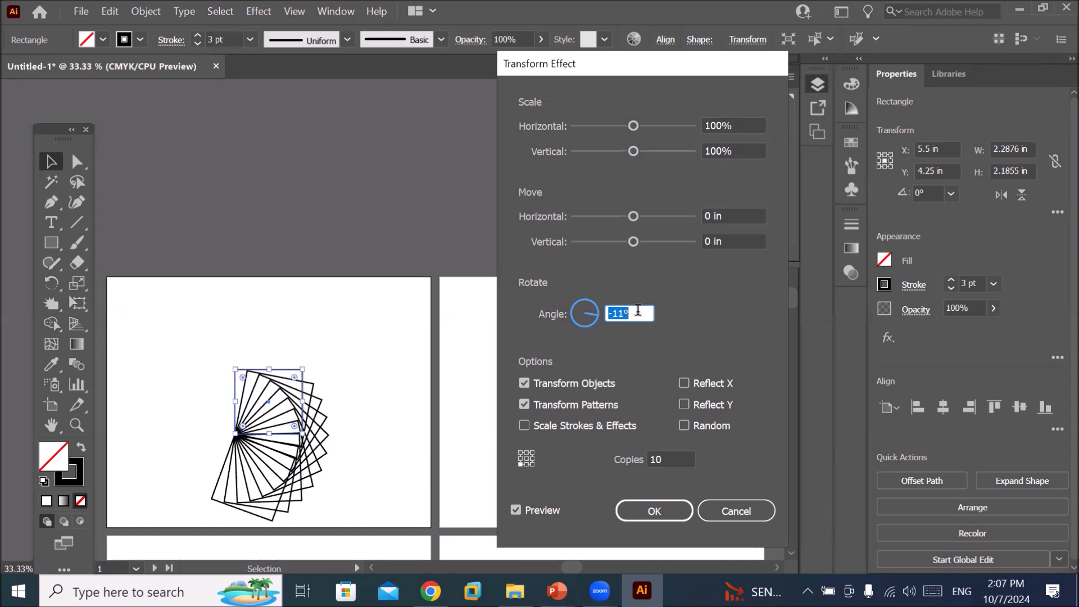
{"action": "key", "text": "Down"}
{"action": "key", "text": "Down"}
{"action": "key", "text": "Down"}
{"action": "key", "text": "Down"}
{"action": "key", "text": "Down"}
{"action": "key", "text": "Down"}
{"action": "key", "text": "Down"}
{"action": "key", "text": "Down"}
{"action": "key", "text": "Down"}
{"action": "key", "text": "Down"}
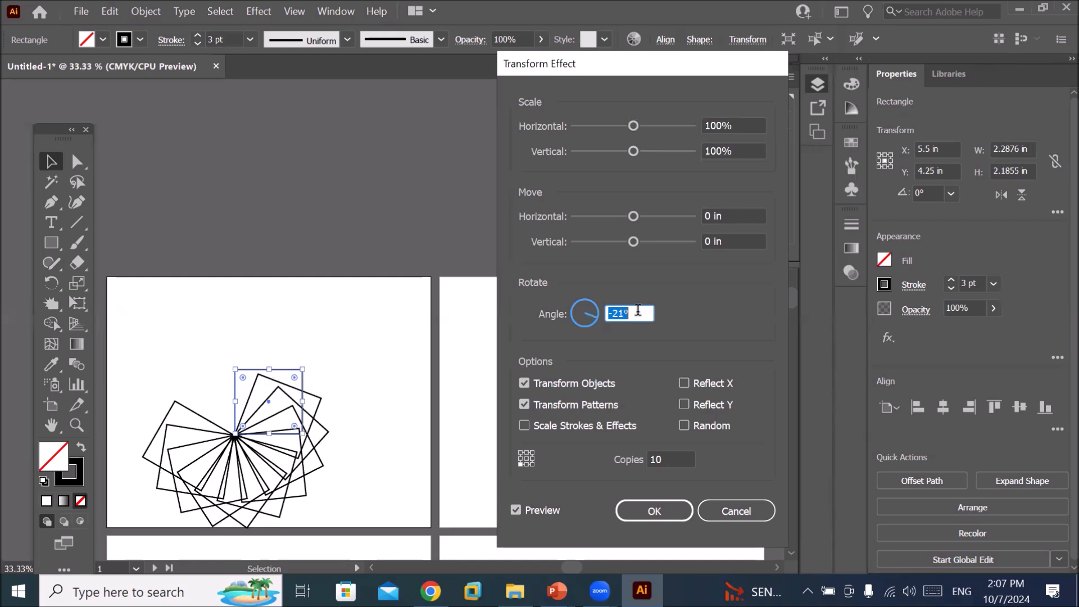
{"action": "key", "text": "Down"}
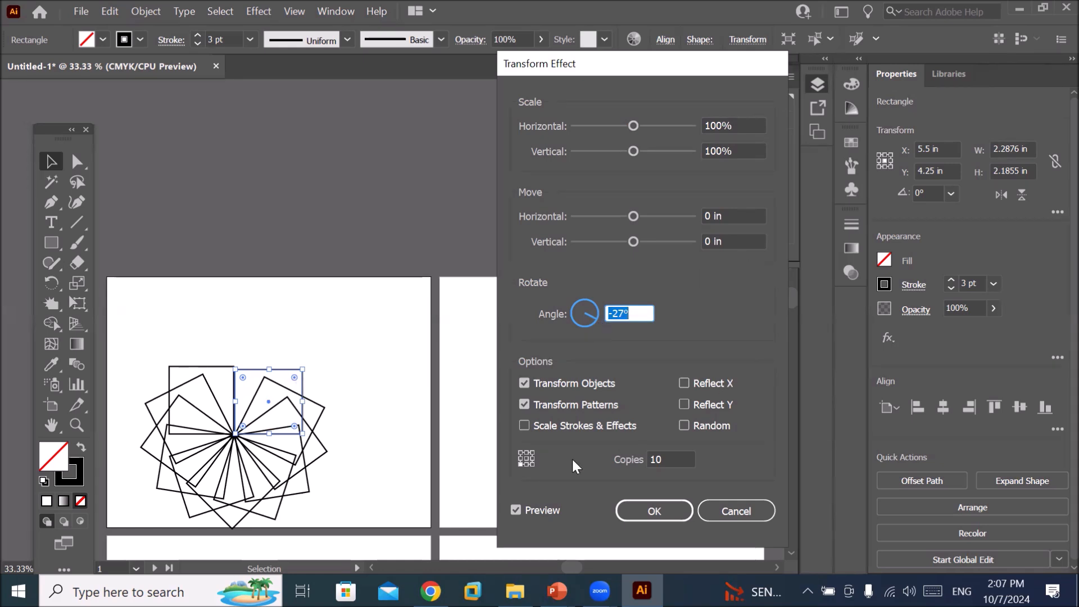
Compare the rotated copies around the centre and upper-right reference points, then return to the lower-left one.
{"action": "left_click", "coordinate": [525, 458]}
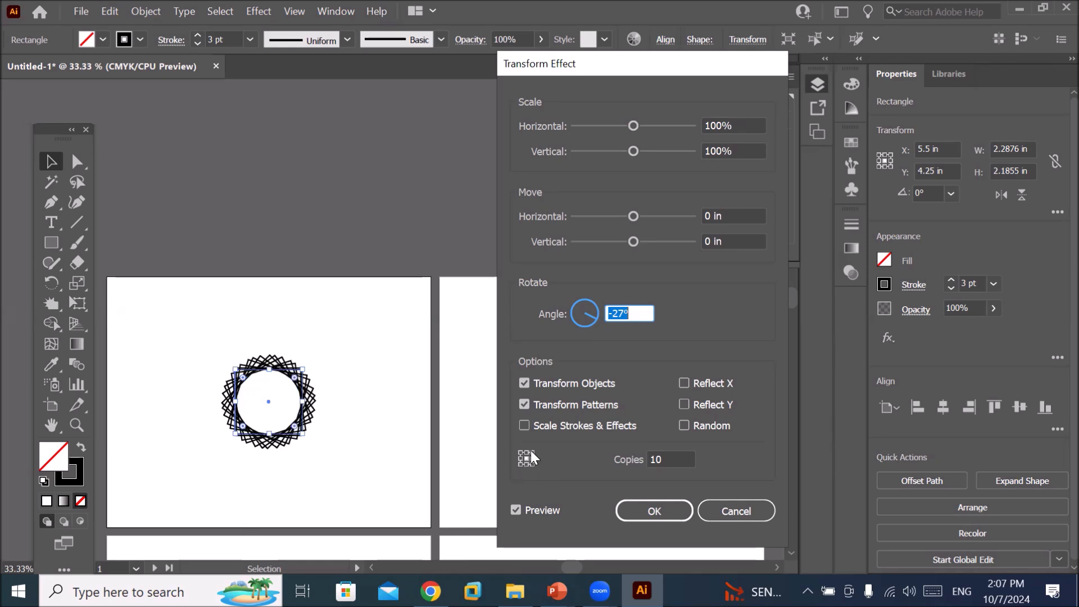
{"action": "left_click", "coordinate": [531, 451]}
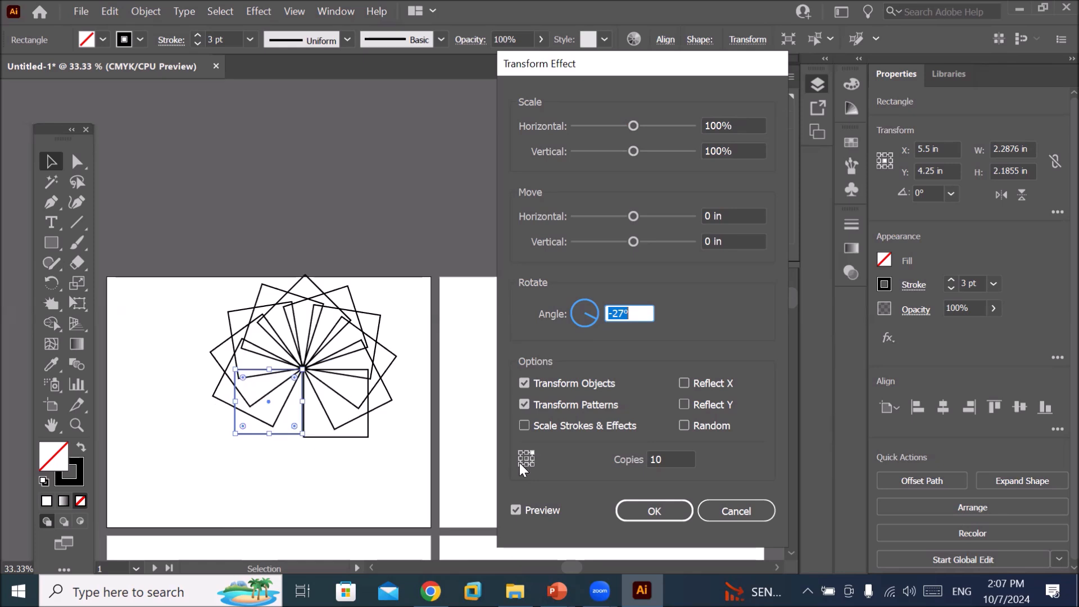
{"action": "left_click", "coordinate": [519, 465]}
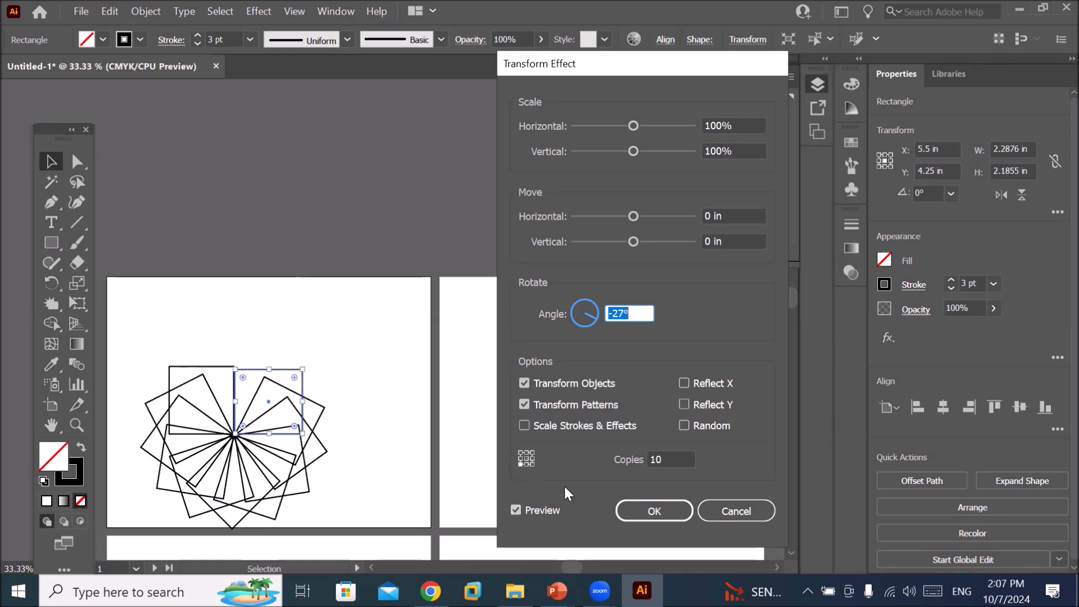
Vary the rotation angle of the copies around the lower-left corner and bring it to -37°.
{"action": "left_click", "coordinate": [643, 315]}
{"action": "key", "text": "Up"}
{"action": "key", "text": "Up"}
{"action": "key", "text": "Up"}
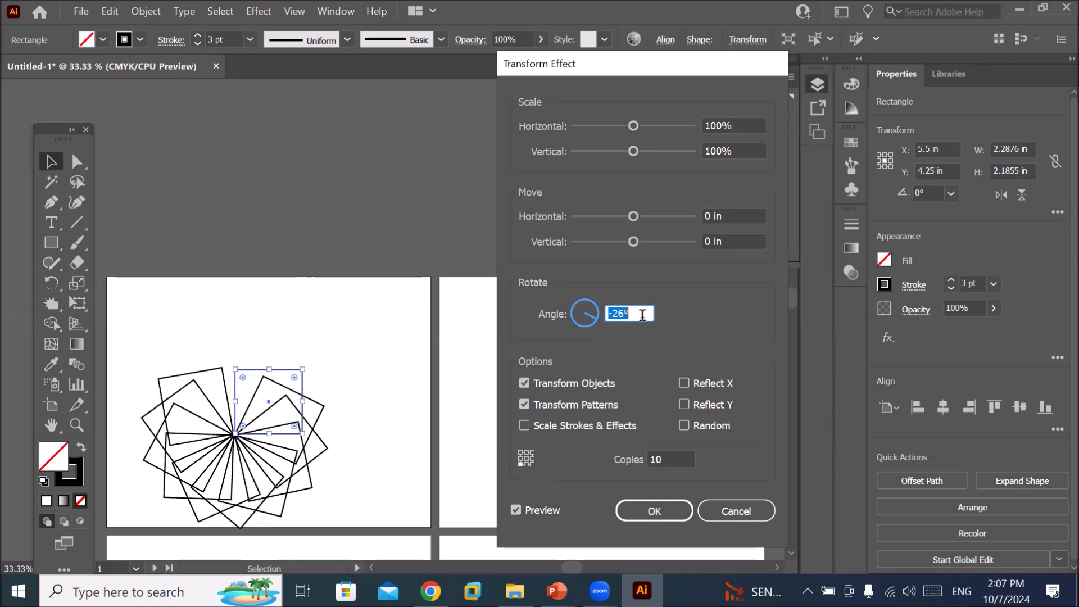
{"action": "key", "text": "Down"}
{"action": "key", "text": "Down"}
{"action": "key", "text": "Down"}
{"action": "key", "text": "Down"}
{"action": "key", "text": "Down"}
{"action": "key", "text": "Down"}
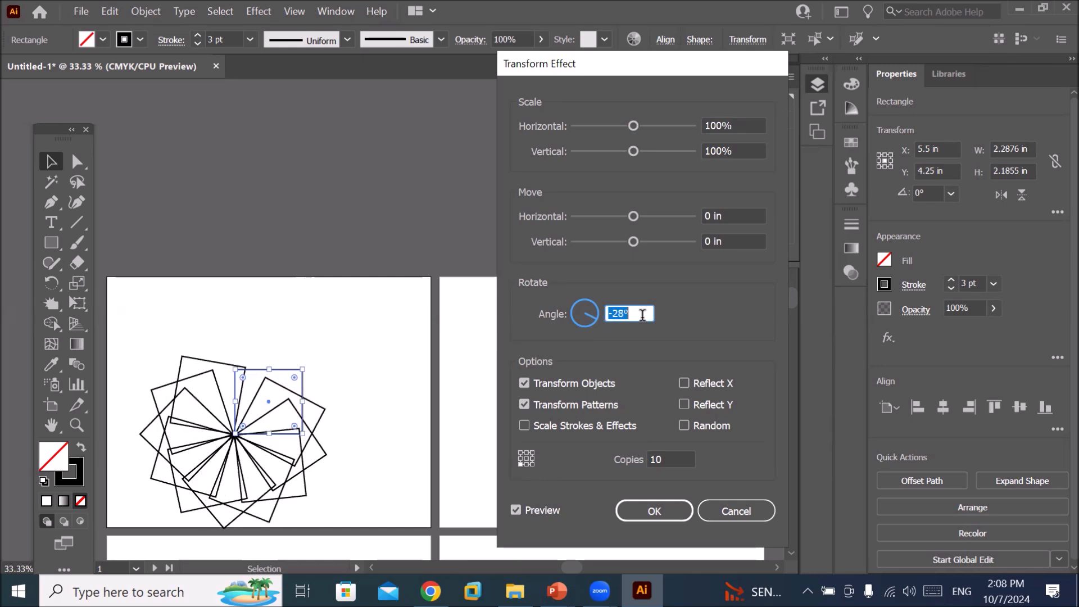
{"action": "key", "text": "Down"}
{"action": "key", "text": "Down"}
{"action": "key", "text": "Down"}
{"action": "key", "text": "Down"}
{"action": "key", "text": "Down"}
{"action": "key", "text": "Down"}
{"action": "key", "text": "Down"}
{"action": "key", "text": "Down"}
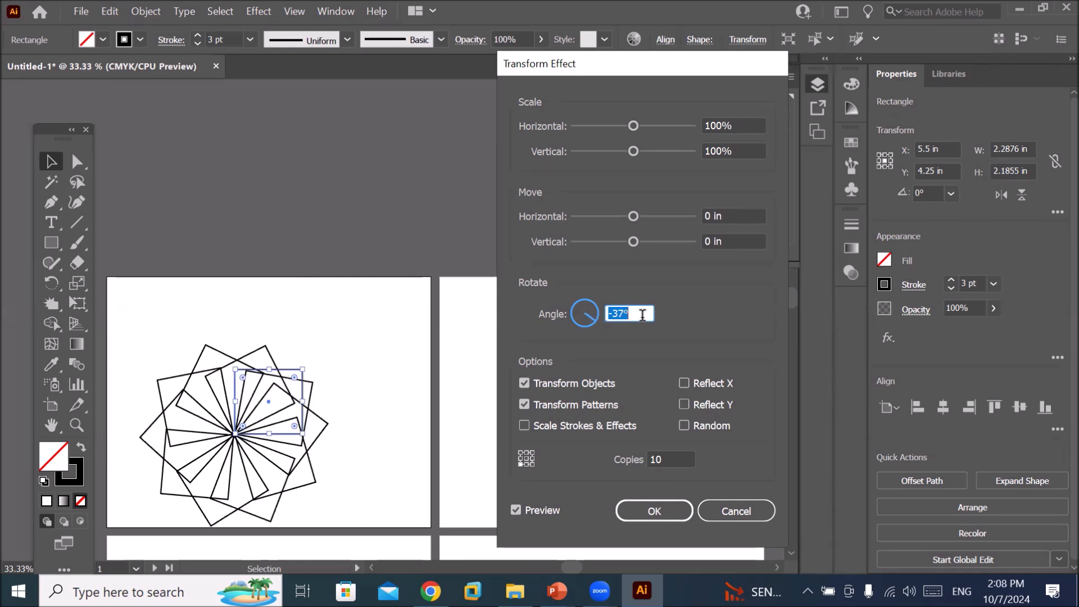
Raise the rotation angle of the copies gradually to -13°.
{"action": "key", "text": "Up"}
{"action": "key", "text": "Up"}
{"action": "key", "text": "Up"}
{"action": "key", "text": "Up"}
{"action": "key", "text": "Up"}
{"action": "key", "text": "Up"}
{"action": "key", "text": "Up"}
{"action": "key", "text": "Up"}
{"action": "key", "text": "Up"}
{"action": "key", "text": "Up"}
{"action": "key", "text": "Up"}
{"action": "key", "text": "Up"}
{"action": "key", "text": "Up"}
{"action": "key", "text": "Up"}
{"action": "key", "text": "Up"}
{"action": "key", "text": "Up"}
{"action": "key", "text": "Up"}
{"action": "key", "text": "Up"}
{"action": "key", "text": "Up"}
{"action": "key", "text": "Up"}
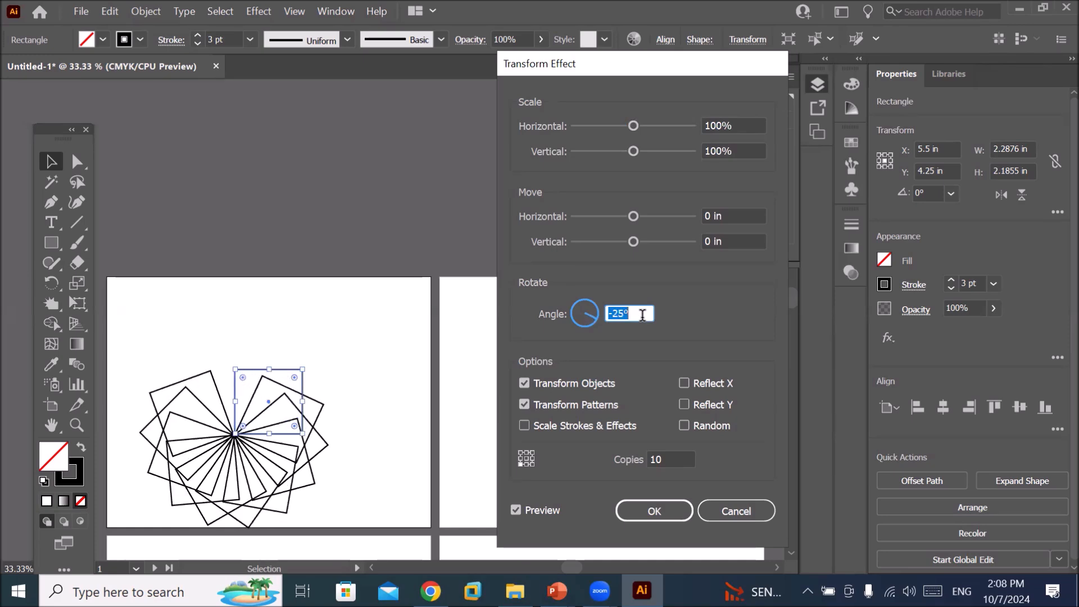
{"action": "key", "text": "Up"}
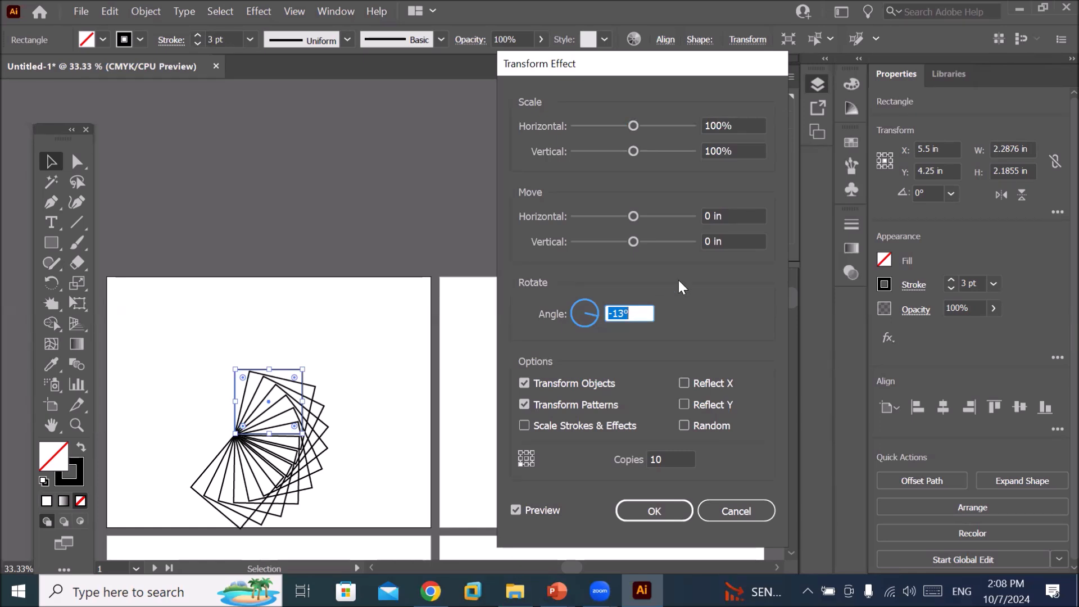
Raise the rotation angle through zero to 6° so the copies fan out counterclockwise.
{"action": "left_click", "coordinate": [638, 313]}
{"action": "key", "text": "Up"}
{"action": "key", "text": "Up"}
{"action": "key", "text": "Up"}
{"action": "key", "text": "Up"}
{"action": "key", "text": "Up"}
{"action": "key", "text": "Up"}
{"action": "key", "text": "Up"}
{"action": "key", "text": "Up"}
{"action": "key", "text": "Up"}
{"action": "key", "text": "Up"}
{"action": "key", "text": "Up"}
{"action": "key", "text": "Up"}
{"action": "key", "text": "Up"}
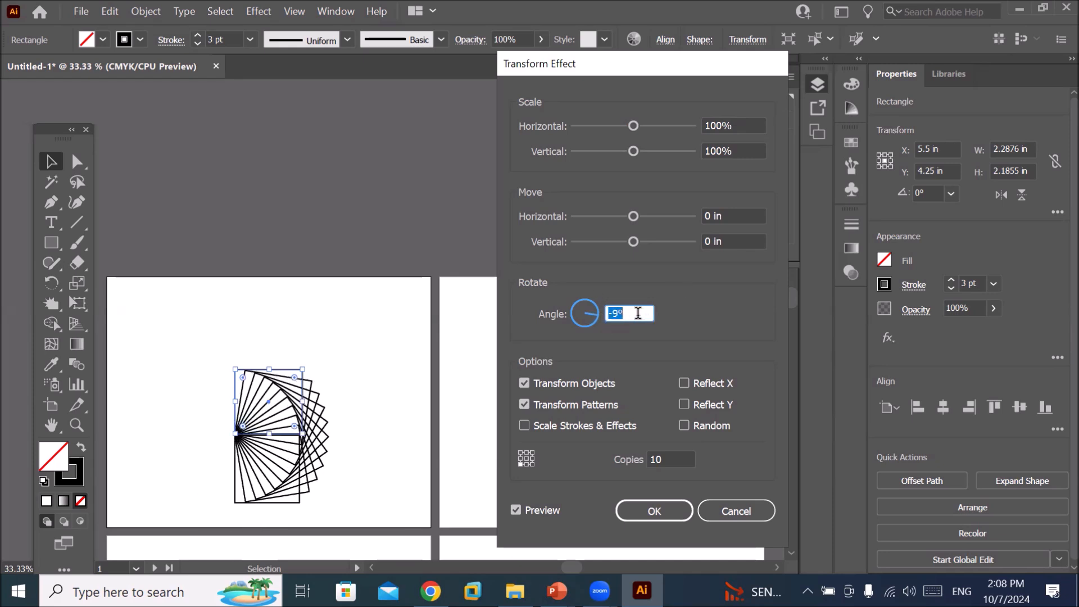
{"action": "key", "text": "Up"}
{"action": "key", "text": "Up"}
{"action": "key", "text": "Up"}
{"action": "key", "text": "Up"}
{"action": "key", "text": "Up"}
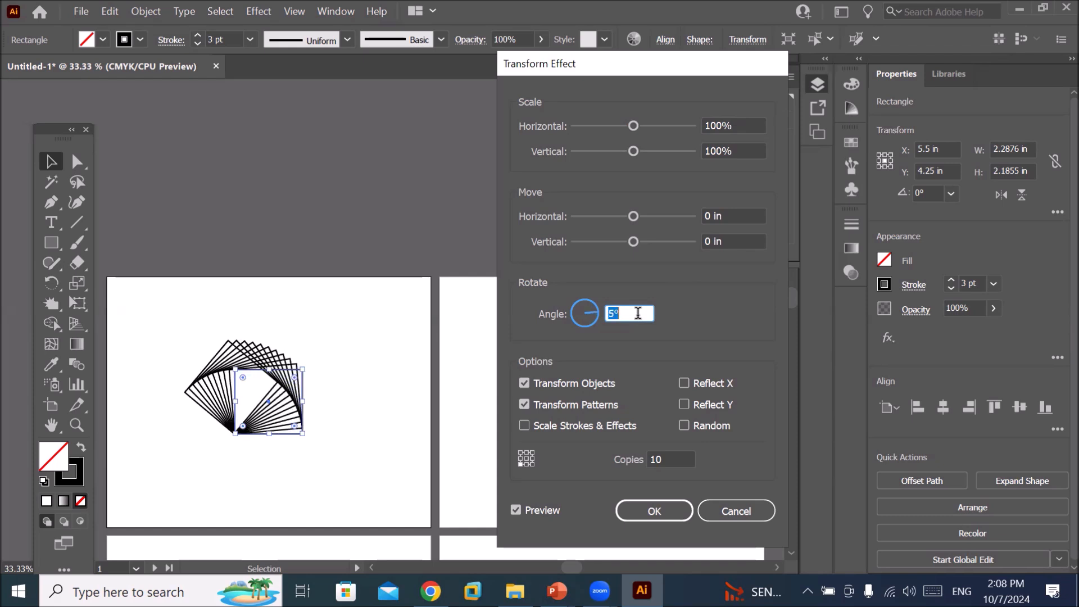
{"action": "key", "text": "Up"}
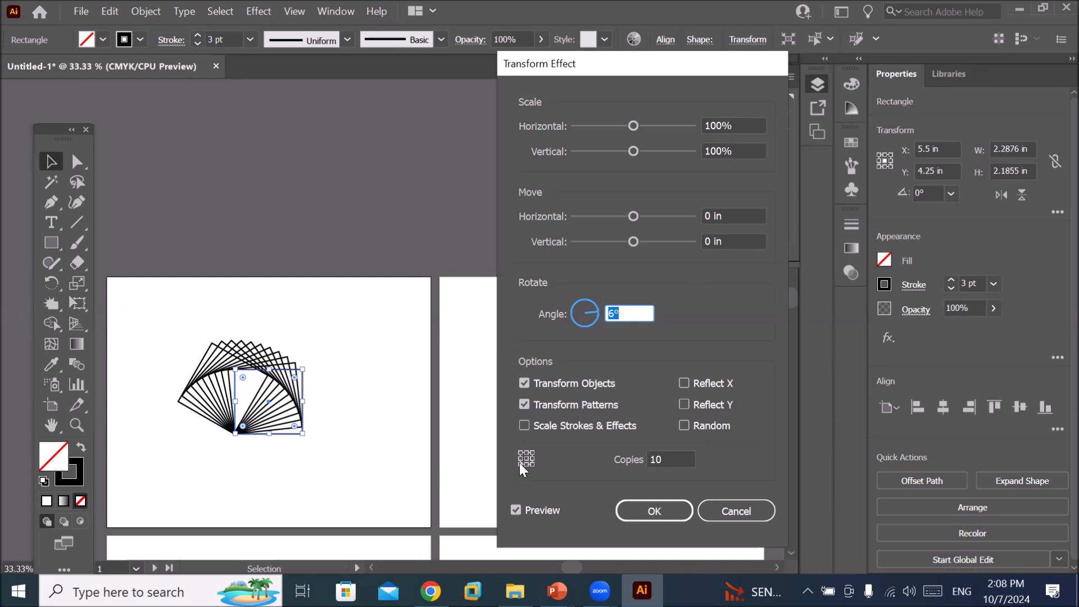
Reset the Transform effect's rotation angle to 0°.
{"action": "key", "text": "Down"}
{"action": "key", "text": "Down"}
{"action": "key", "text": "Down"}
{"action": "key", "text": "Down"}
{"action": "key", "text": "Down"}
{"action": "key", "text": "Down"}
{"action": "key", "text": "Down"}
{"action": "key", "text": "Up"}
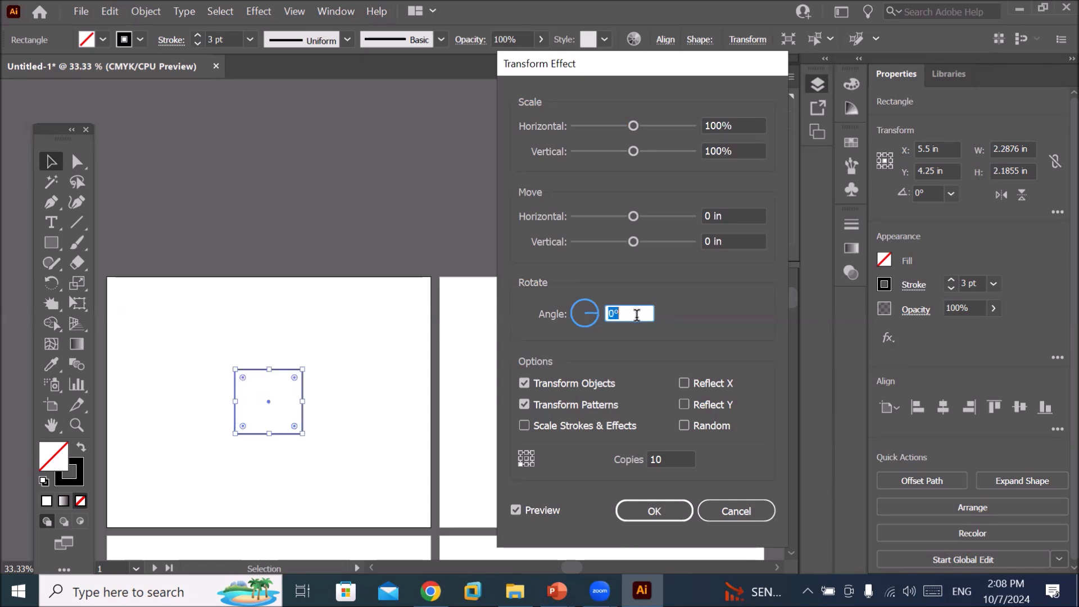
Space the ten copies out horizontally with a move of 2.375 in, and discard the Transform effect.
{"action": "left_click", "coordinate": [734, 216]}
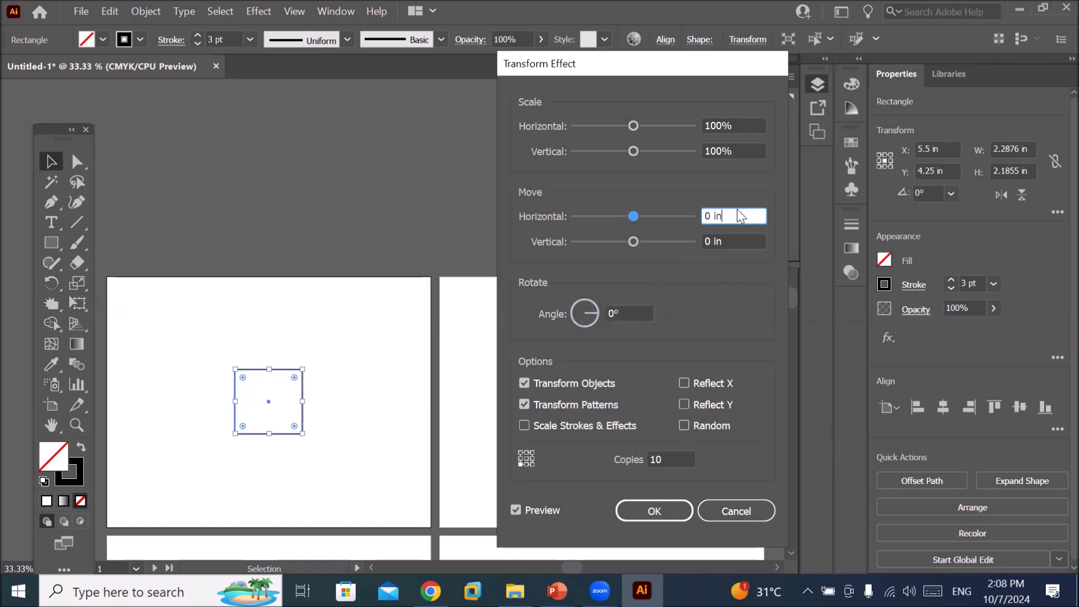
{"action": "key", "text": "Up"}
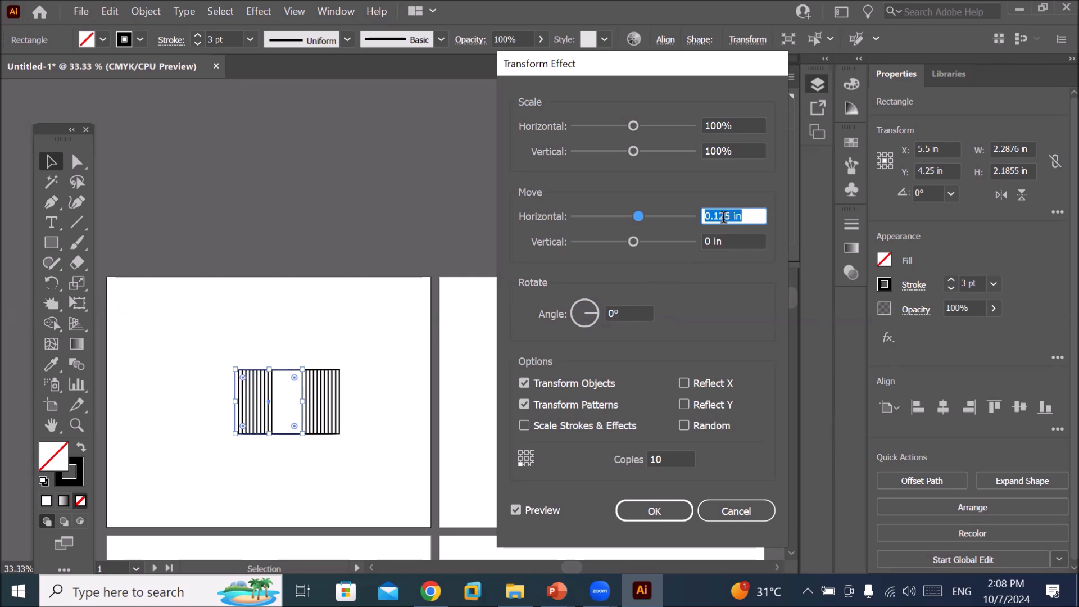
{"action": "key", "text": "Up"}
{"action": "key", "text": "Up"}
{"action": "key", "text": "Up"}
{"action": "key", "text": "Up"}
{"action": "key", "text": "Up"}
{"action": "key", "text": "Up"}
{"action": "key", "text": "Up"}
{"action": "key", "text": "Up"}
{"action": "key", "text": "Up"}
{"action": "key", "text": "Up"}
{"action": "key", "text": "Up"}
{"action": "key", "text": "Up"}
{"action": "key", "text": "Up"}
{"action": "key", "text": "Up"}
{"action": "key", "text": "Up"}
{"action": "key", "text": "Up"}
{"action": "key", "text": "Up"}
{"action": "key", "text": "Up"}
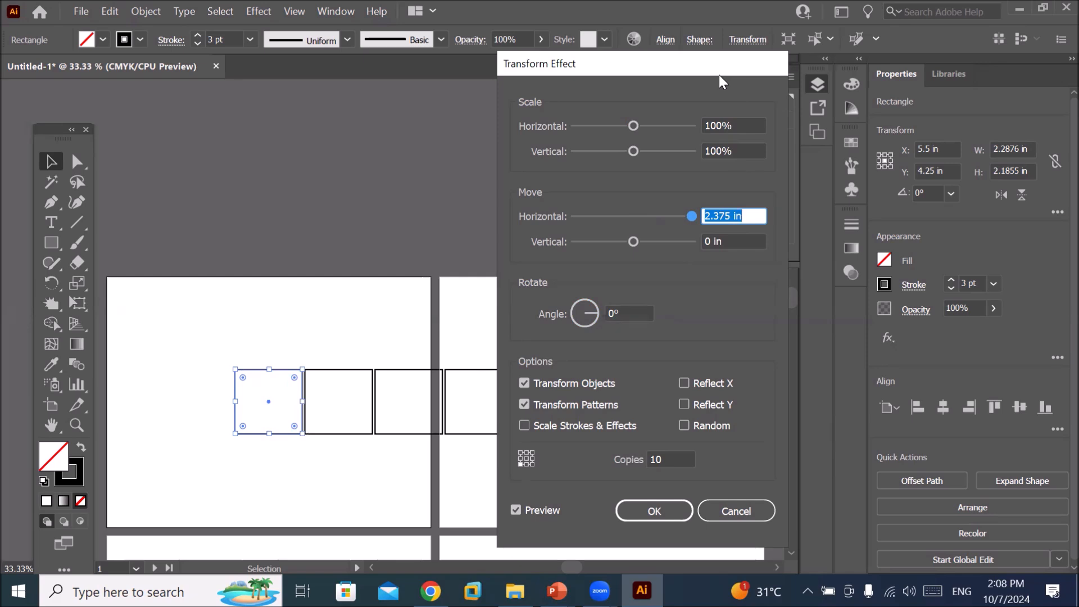
{"action": "left_click_drag", "start_coordinate": [719, 75], "coordinate": [847, 79]}
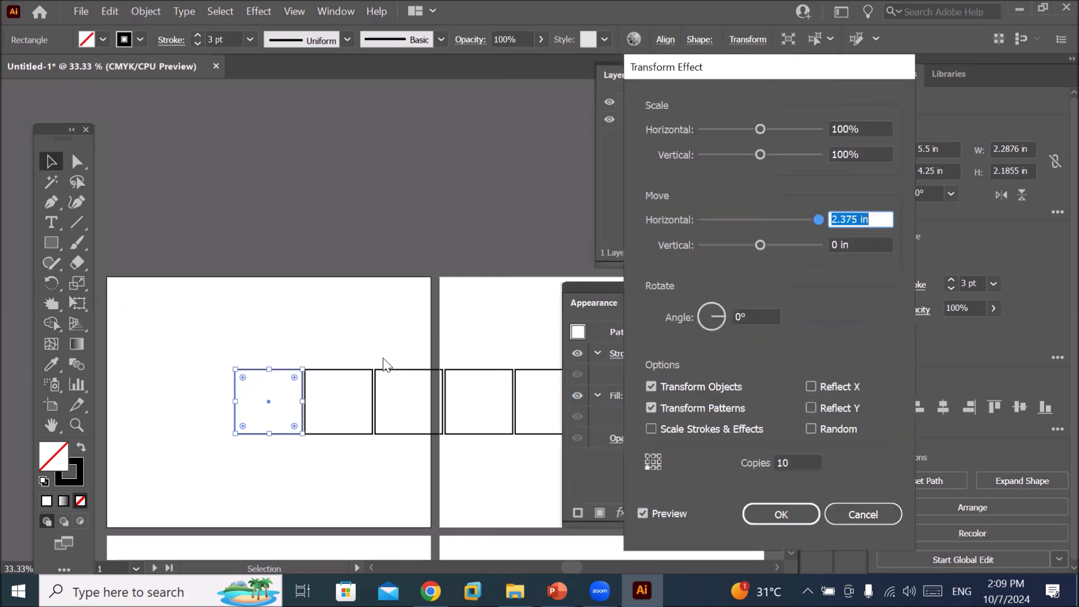
{"action": "left_click", "coordinate": [861, 514]}
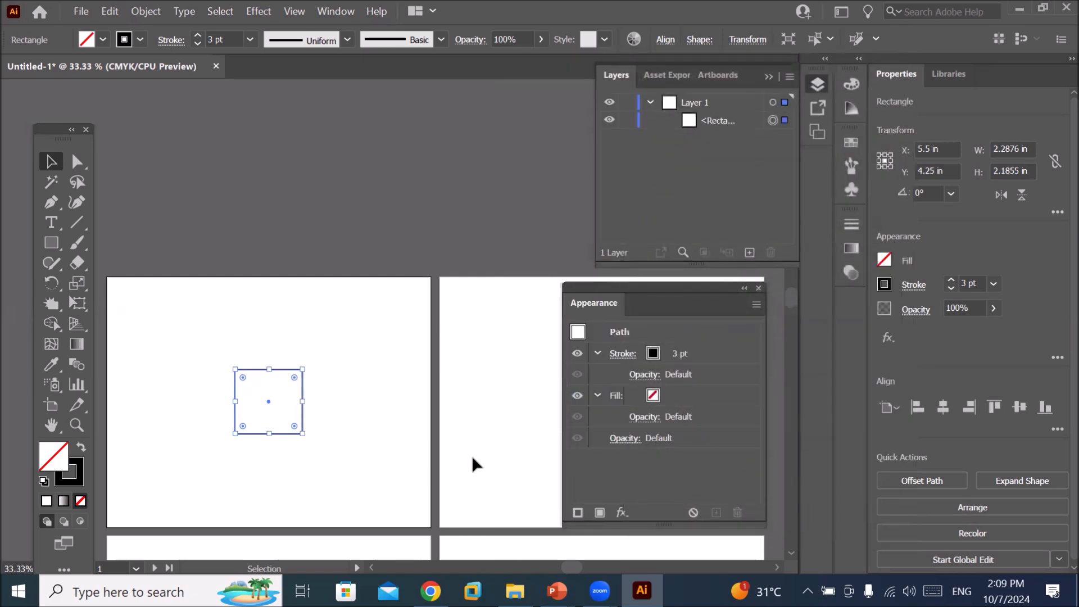
Move the rectangle to the lower part of the first artboard, against its left edge.
{"action": "scroll", "coordinate": [466, 461], "scroll_direction": "down", "scroll_amount": 2}
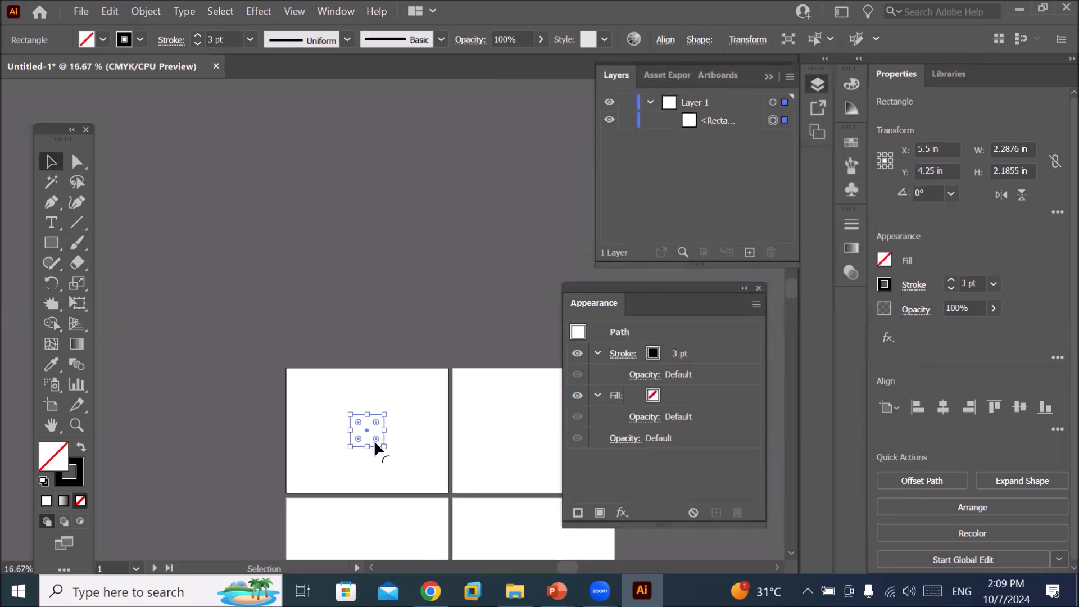
{"action": "scroll", "coordinate": [376, 439], "scroll_direction": "up", "scroll_amount": 2}
{"action": "left_click_drag", "start_coordinate": [369, 447], "coordinate": [238, 504]}
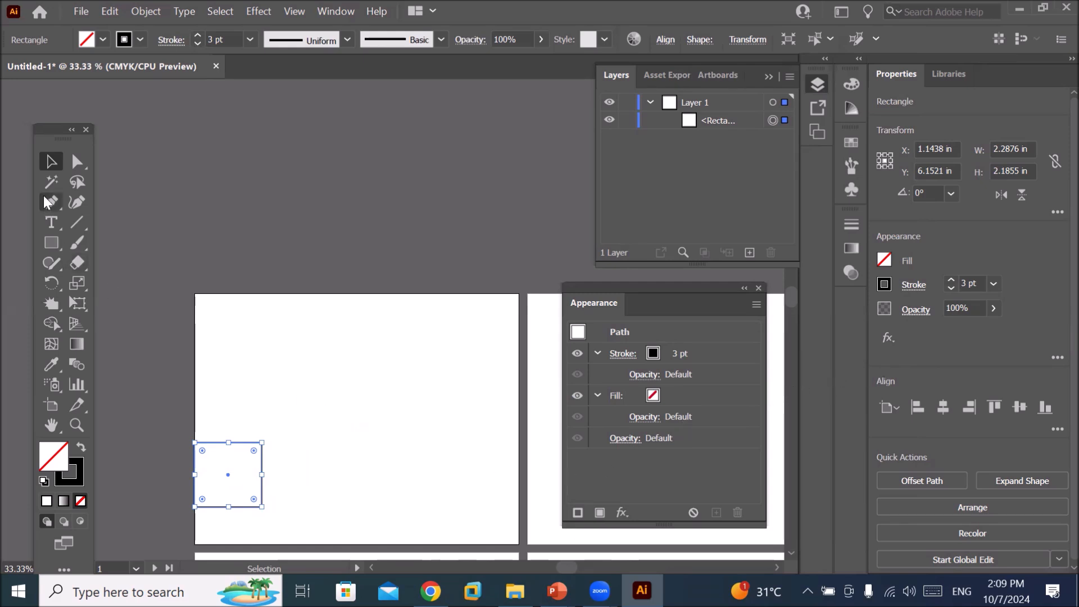
{"action": "left_click", "coordinate": [76, 164]}
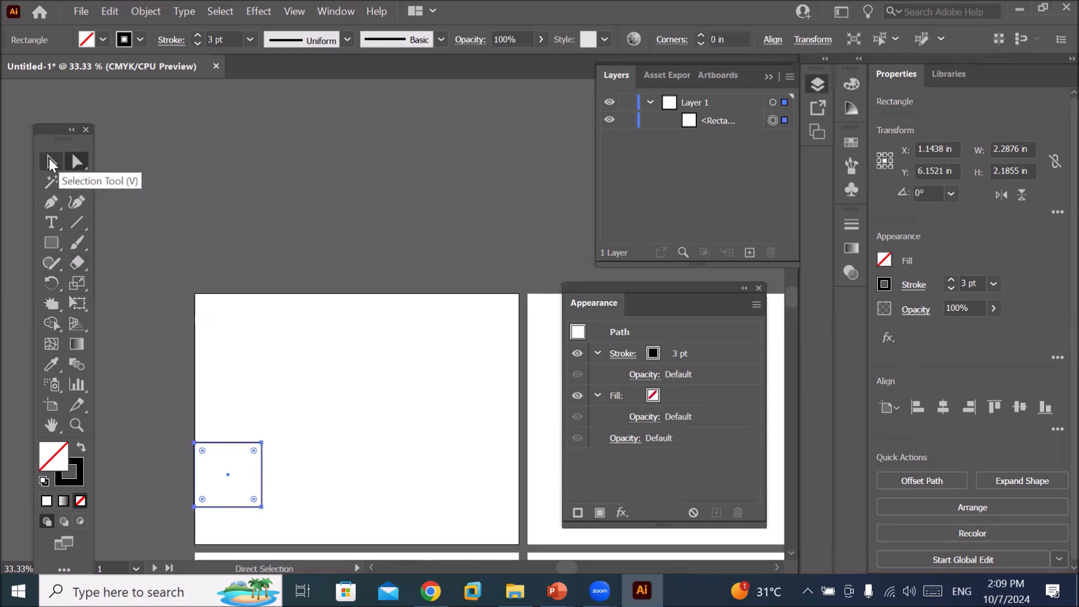
{"action": "left_click", "coordinate": [49, 163]}
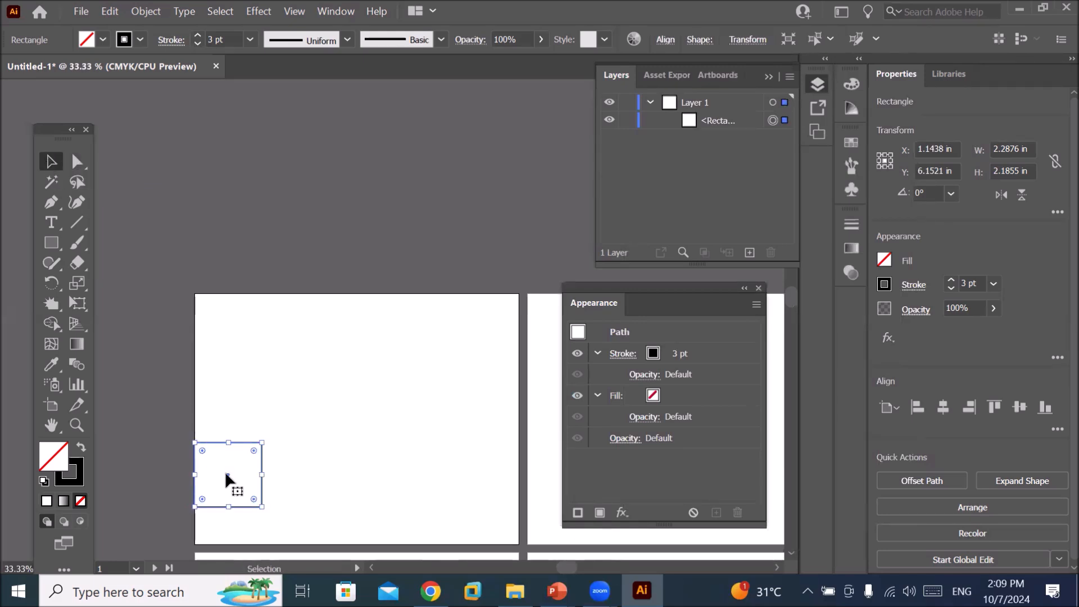
Set the rectangle's width and height to 0.5 in each.
{"action": "left_click", "coordinate": [752, 40]}
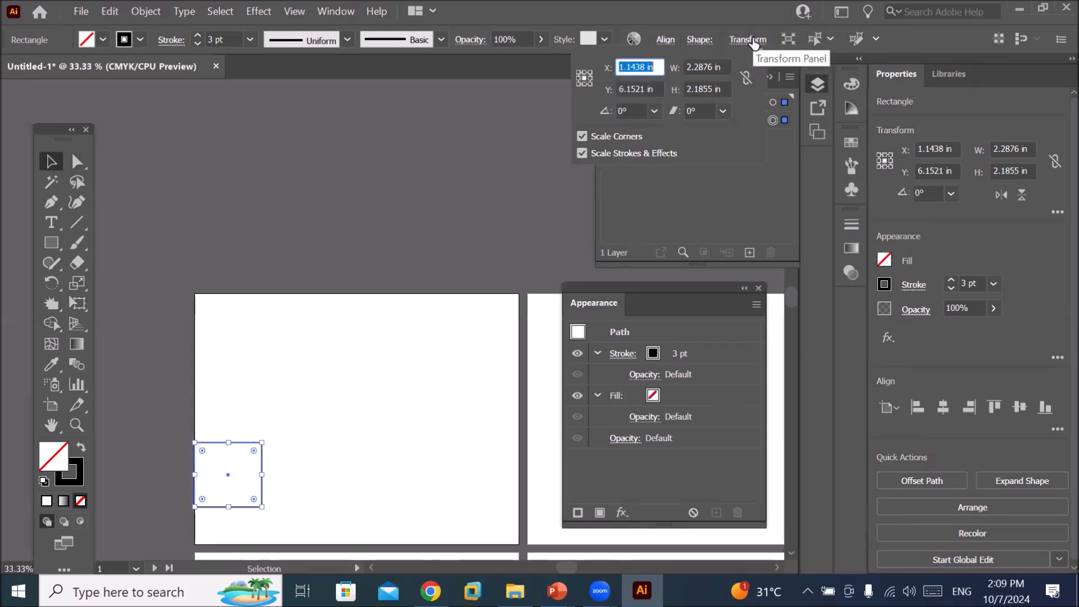
{"action": "left_click", "coordinate": [712, 67]}
{"action": "double_click", "coordinate": [712, 68]}
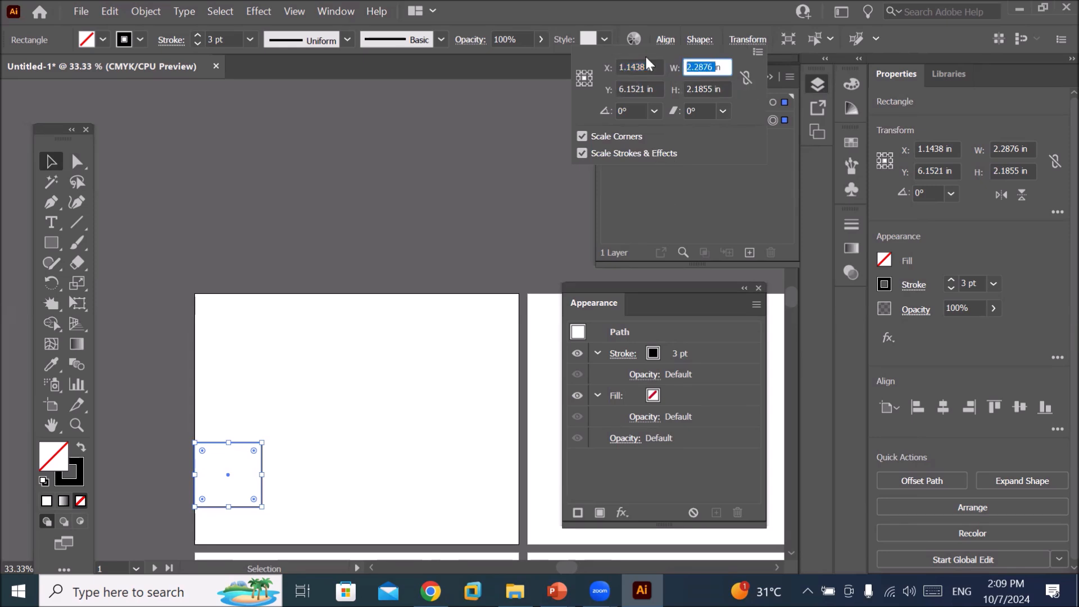
{"action": "key", "text": "BackSpace"}
{"action": "type", "text": ",5"}
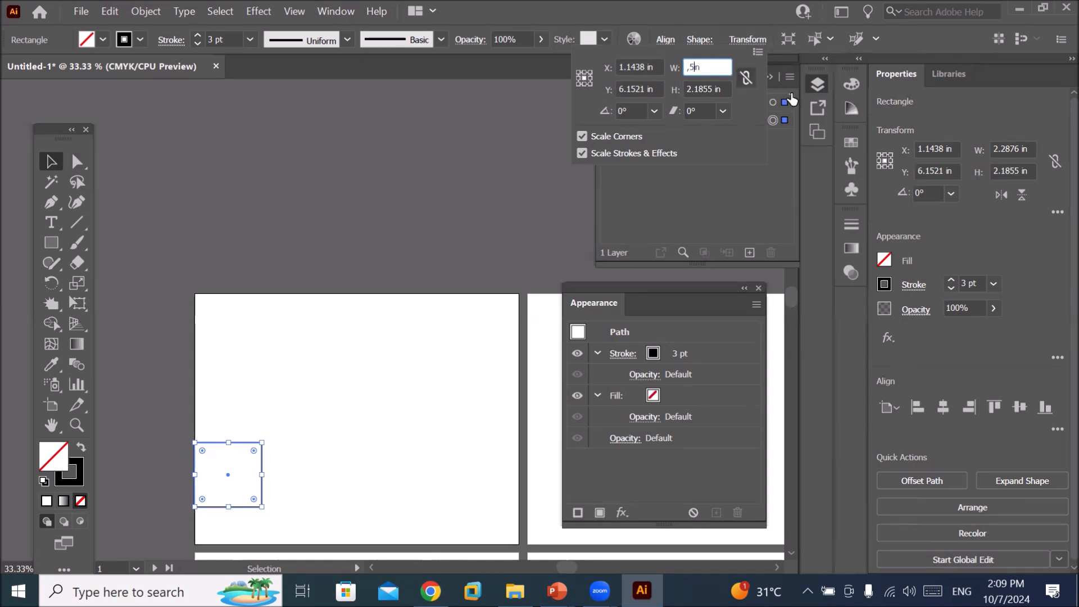
{"action": "key", "text": "BackSpace"}
{"action": "key", "text": "BackSpace"}
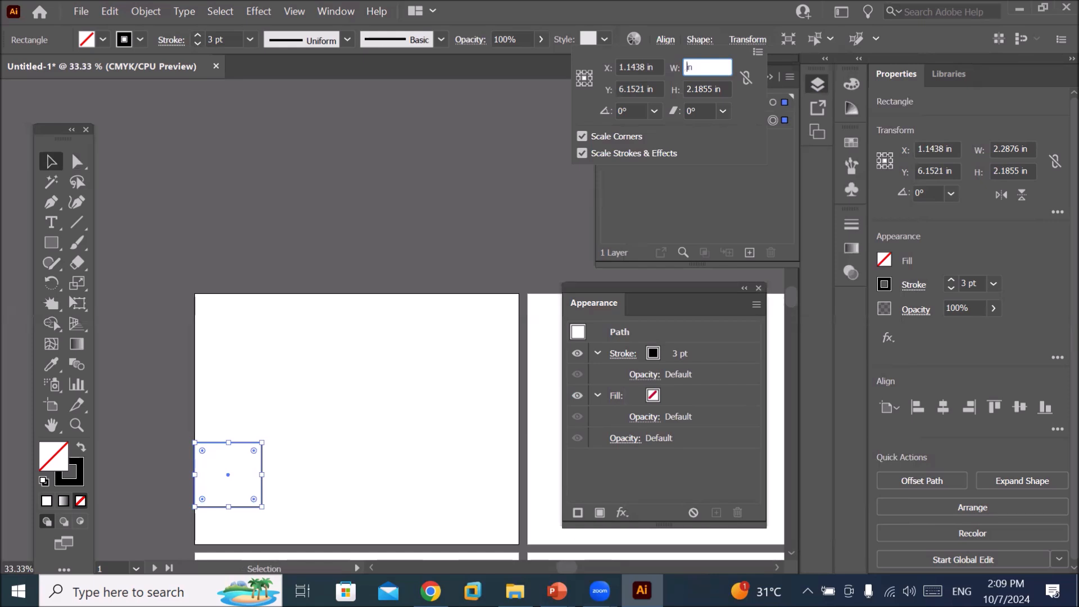
{"action": "type", "text": ".5"}
{"action": "key", "text": "Tab"}
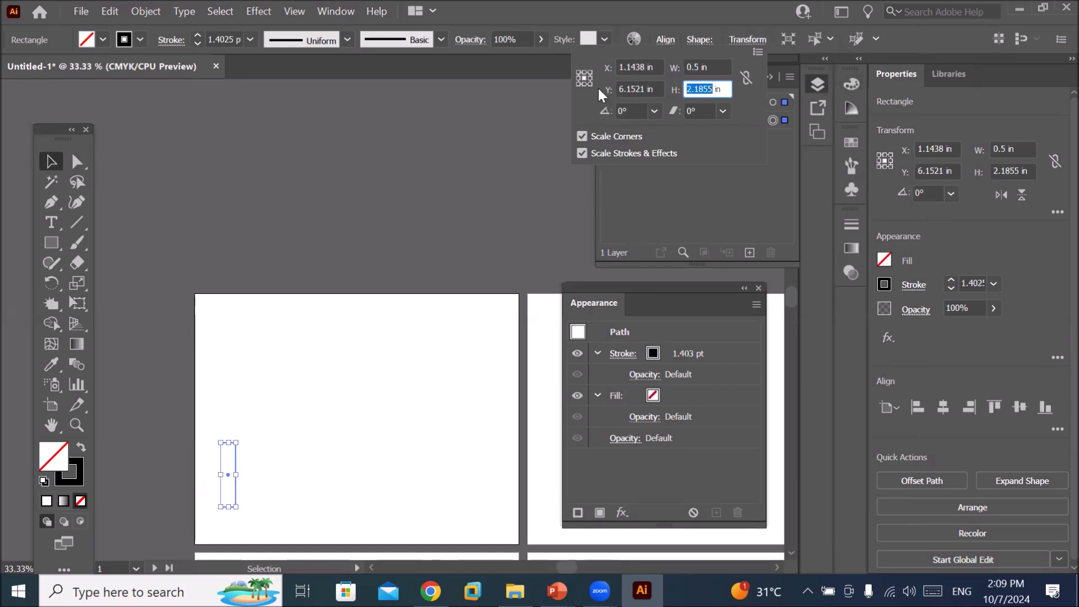
{"action": "type", "text": ".5"}
{"action": "key", "text": "Return"}
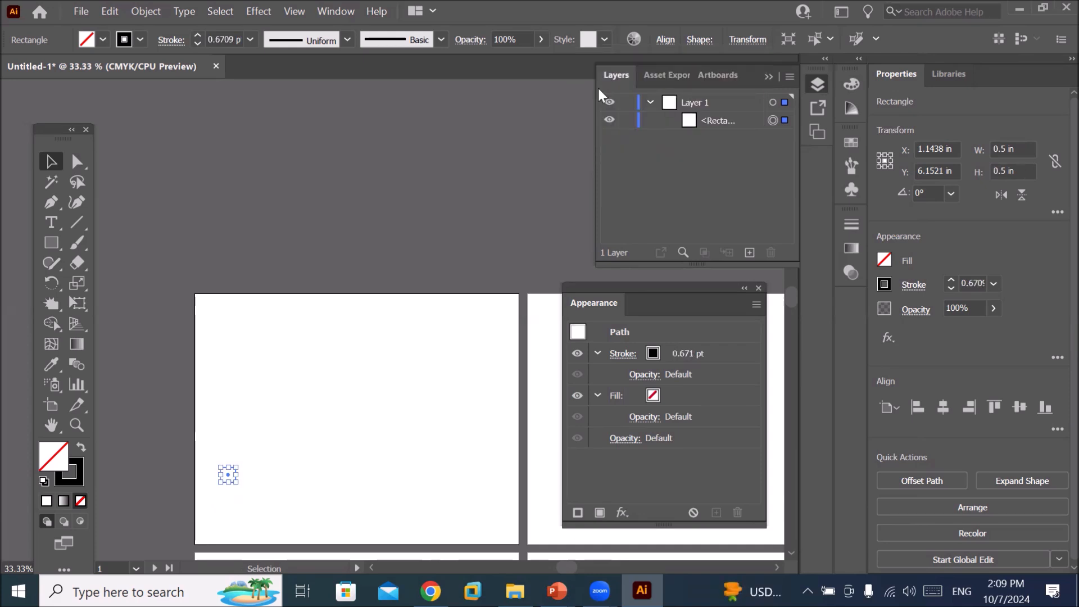
Hide the Appearance panel and start a Transform effect on the small square with 10 copies.
{"action": "scroll", "coordinate": [324, 499], "scroll_direction": "up", "scroll_amount": 1}
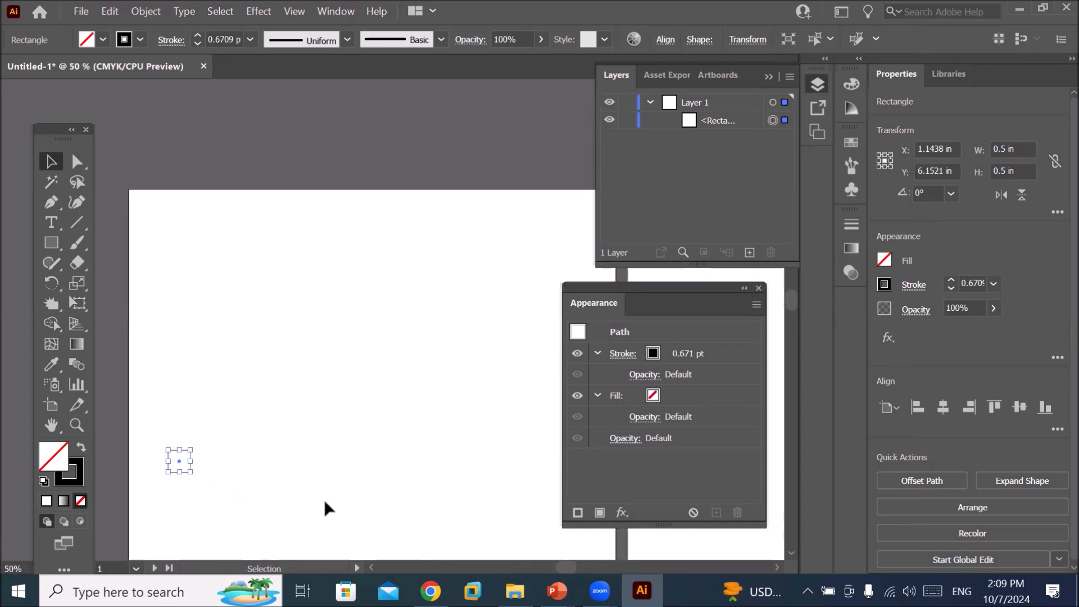
{"action": "left_click", "coordinate": [758, 288]}
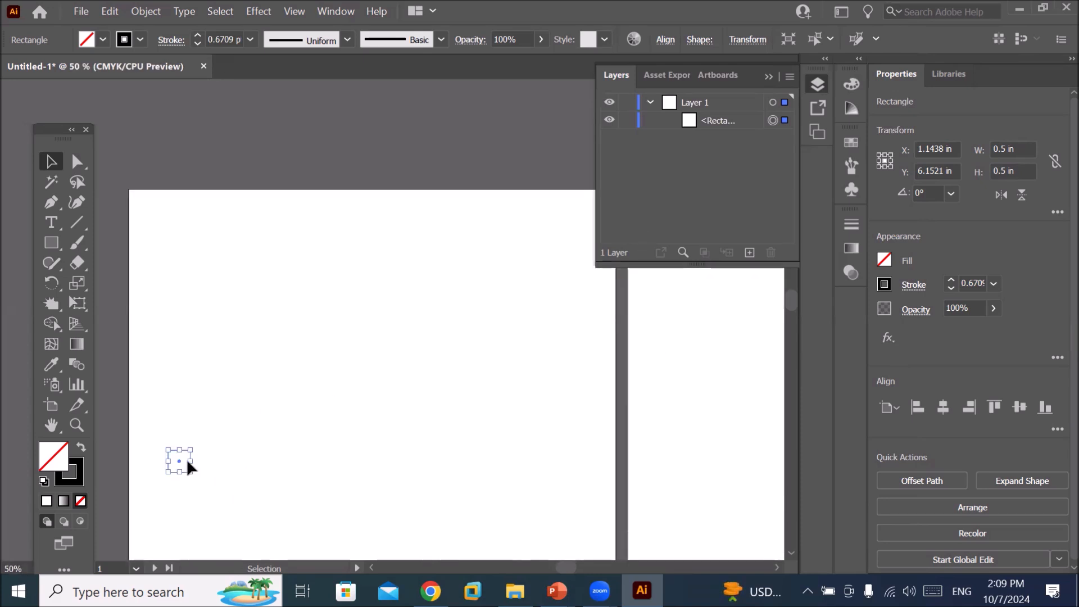
{"action": "left_click", "coordinate": [256, 10]}
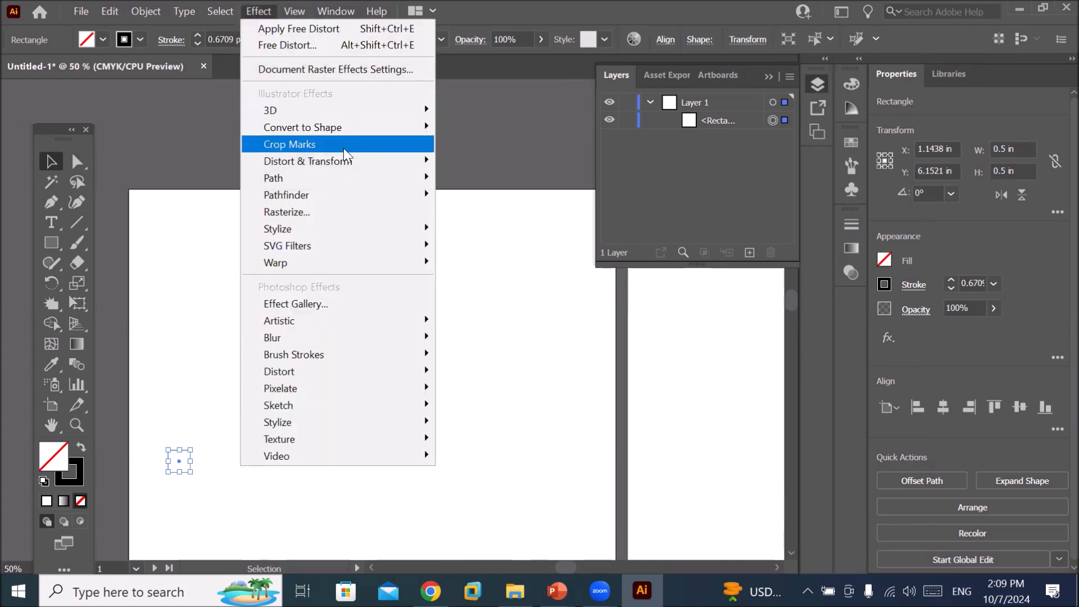
{"action": "mouse_move", "coordinate": [347, 160]}
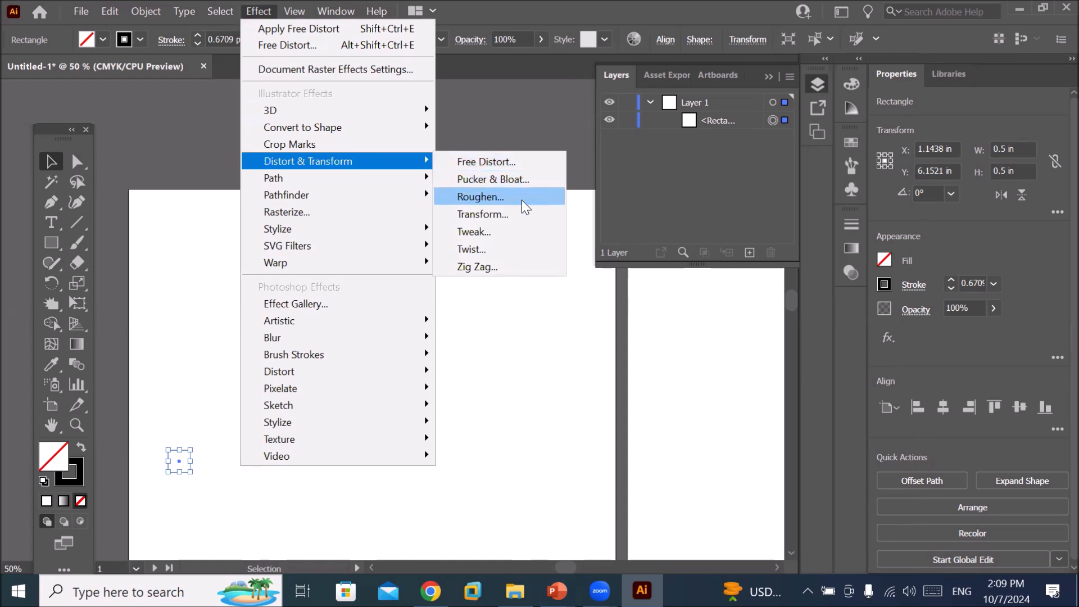
{"action": "left_click", "coordinate": [511, 216]}
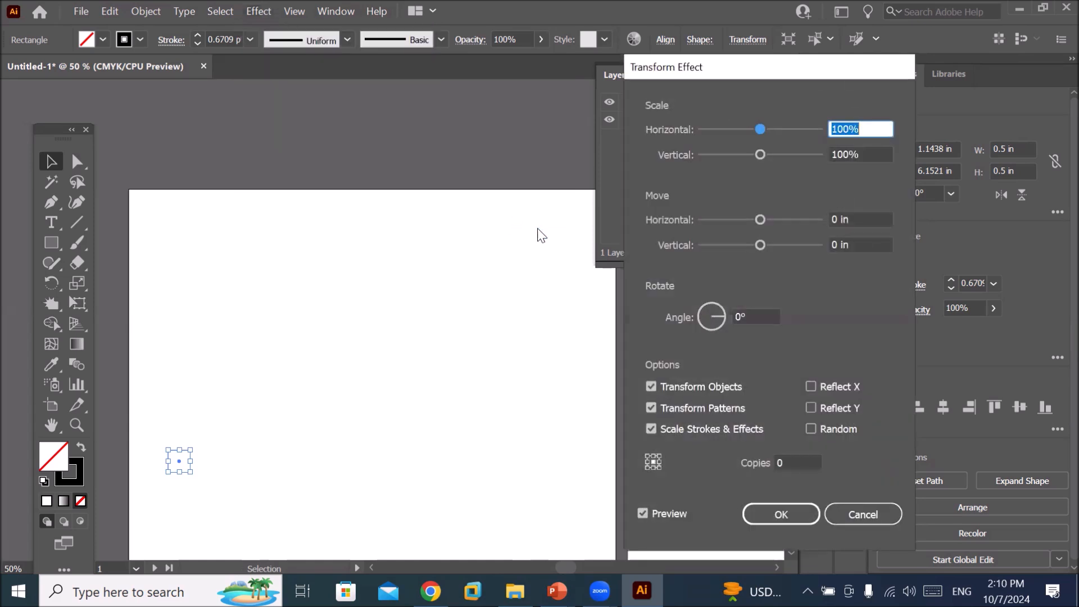
{"action": "left_click", "coordinate": [793, 463]}
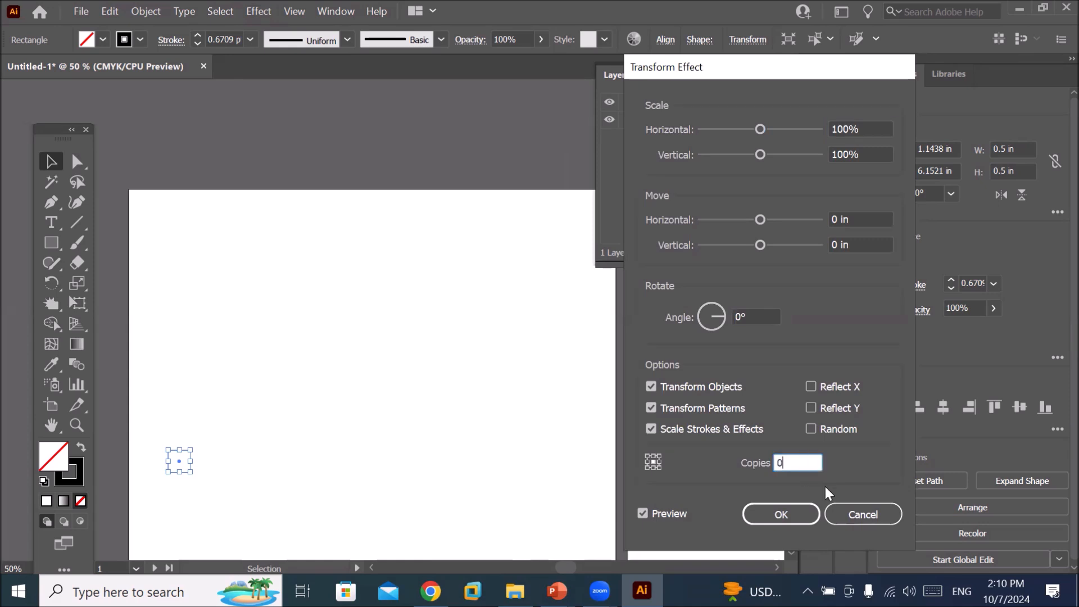
{"action": "key", "text": "Up"}
{"action": "key", "text": "Up"}
{"action": "key", "text": "Up"}
{"action": "key", "text": "Up"}
{"action": "key", "text": "Up"}
{"action": "key", "text": "Up"}
{"action": "key", "text": "Up"}
Set the horizontal move of the copies to 0.625 in and raise it to 0.875 in.
{"action": "left_click", "coordinate": [846, 219]}
{"action": "type", "text": "0.625"}
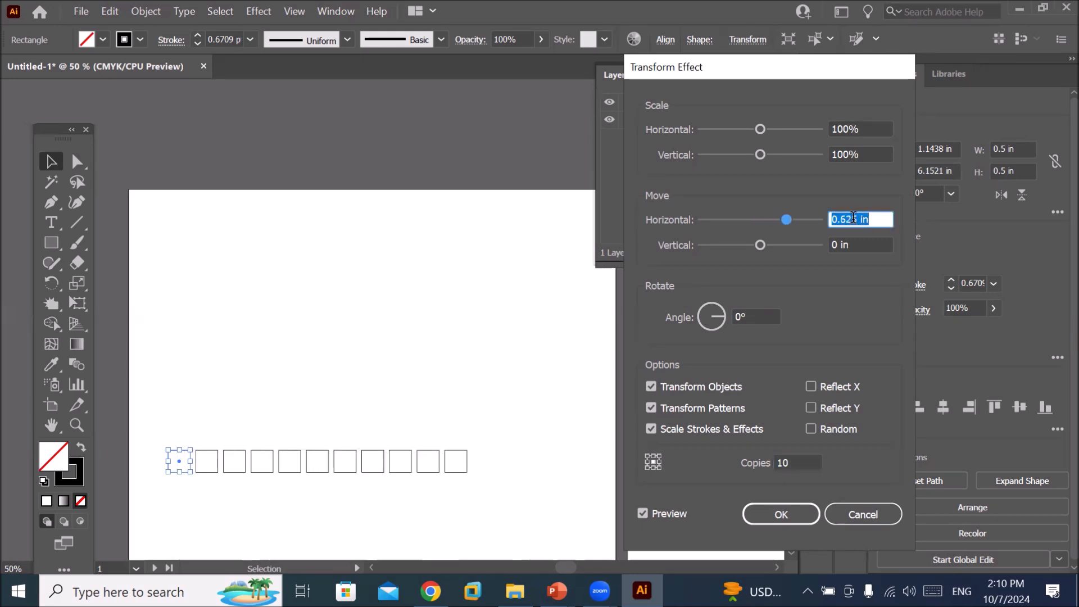
{"action": "key", "text": "Up"}
{"action": "key", "text": "Up"}
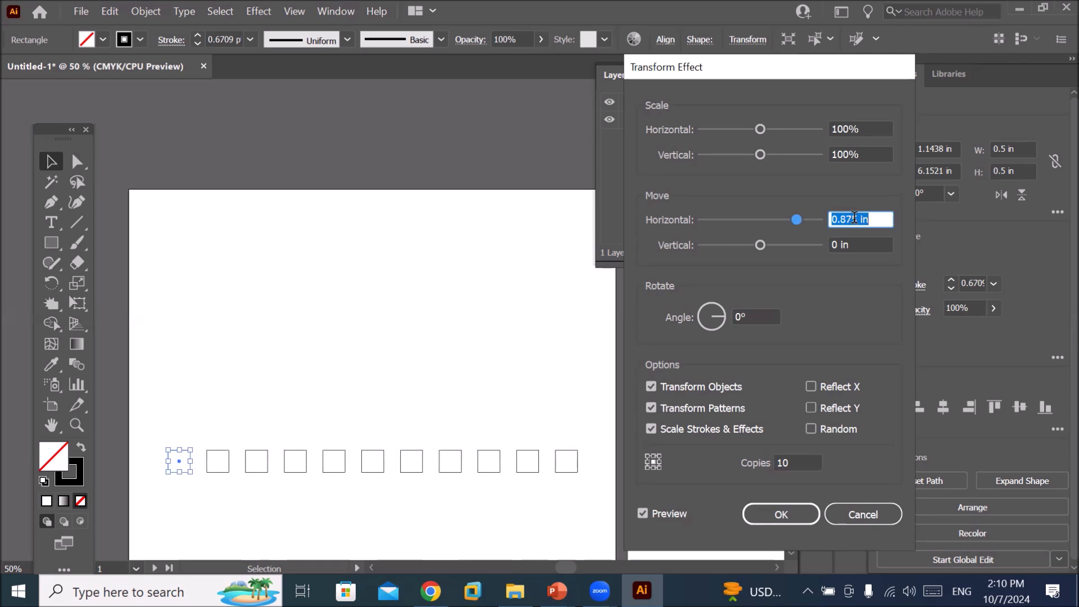
Bring the vertical move of the copies to -0.5 in for a rising diagonal, and discard the Transform effect.
{"action": "left_click", "coordinate": [862, 244]}
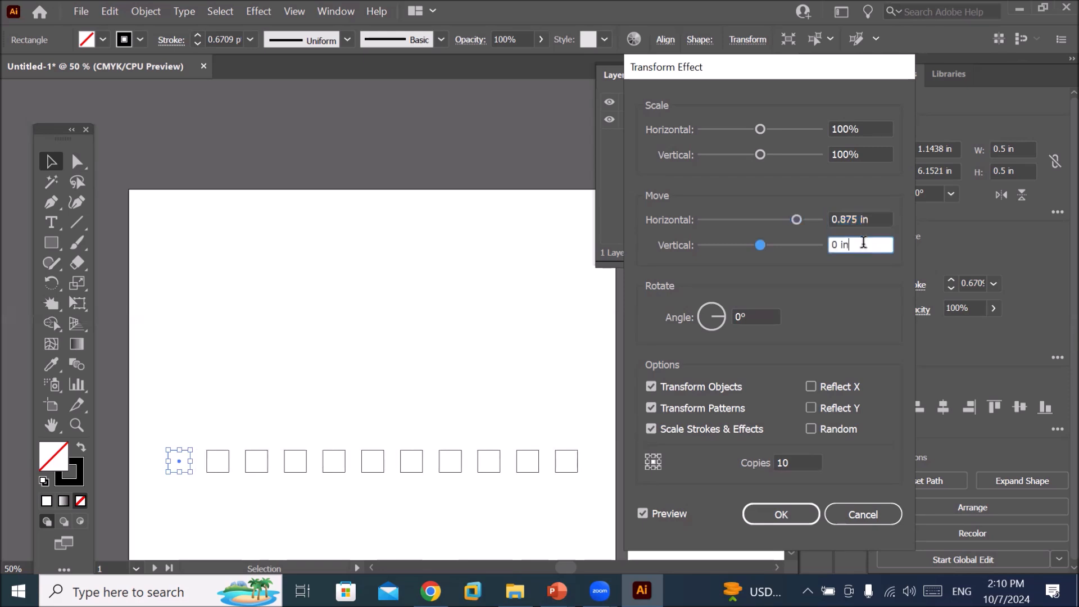
{"action": "key", "text": "Up"}
{"action": "key", "text": "Down"}
{"action": "key", "text": "Down"}
{"action": "key", "text": "Down"}
{"action": "key", "text": "Down"}
{"action": "key", "text": "Down"}
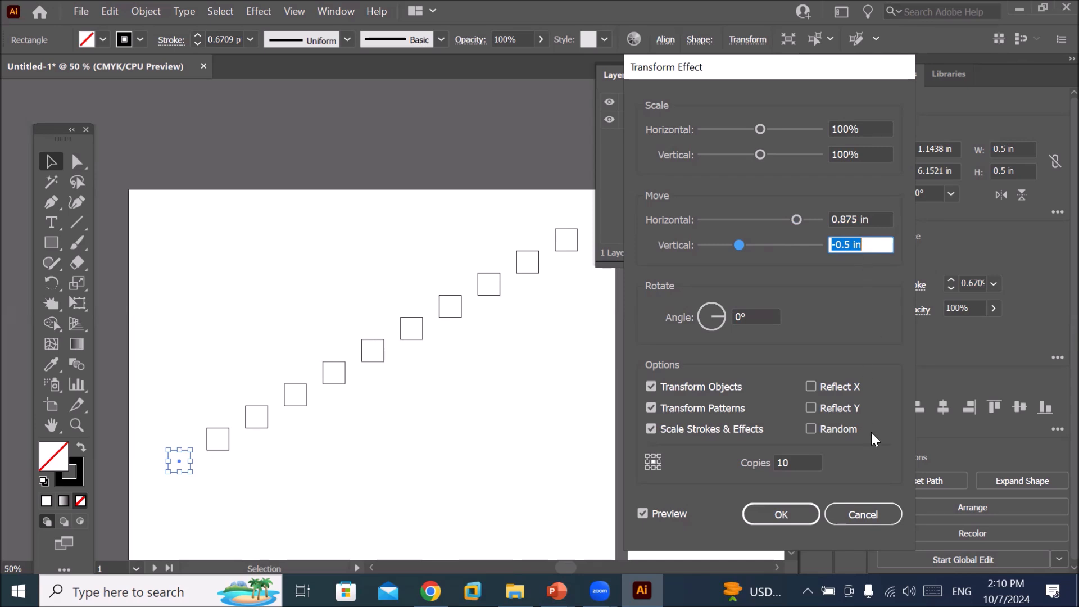
{"action": "left_click", "coordinate": [866, 514]}
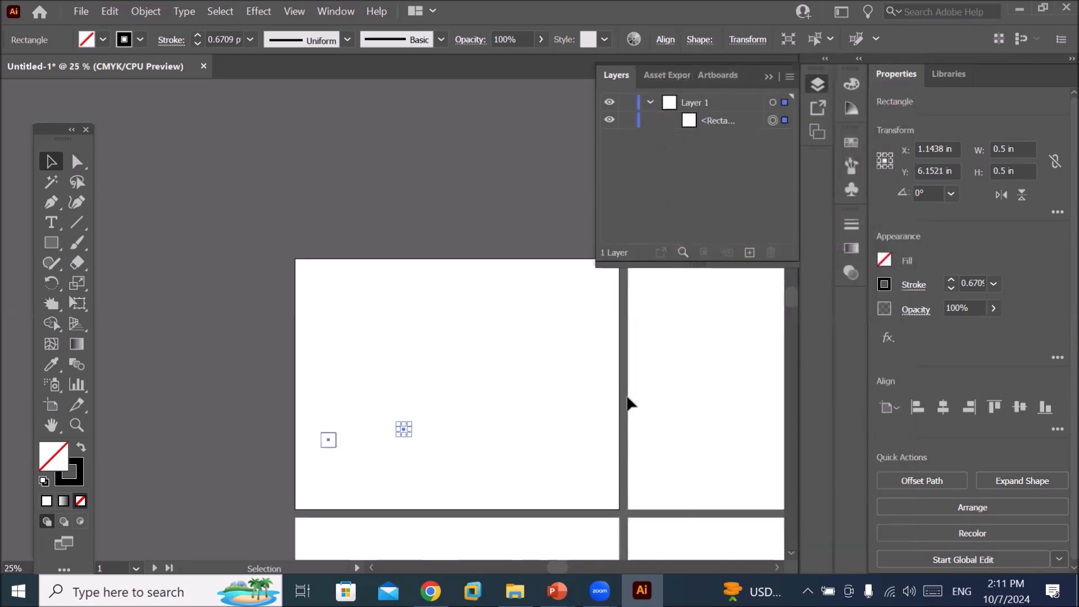
Delete the small square and draw a brown-filled rectangle about 2.7 by 0.54 in in the first artboard's lower-left corner.
{"action": "key", "text": "Delete"}
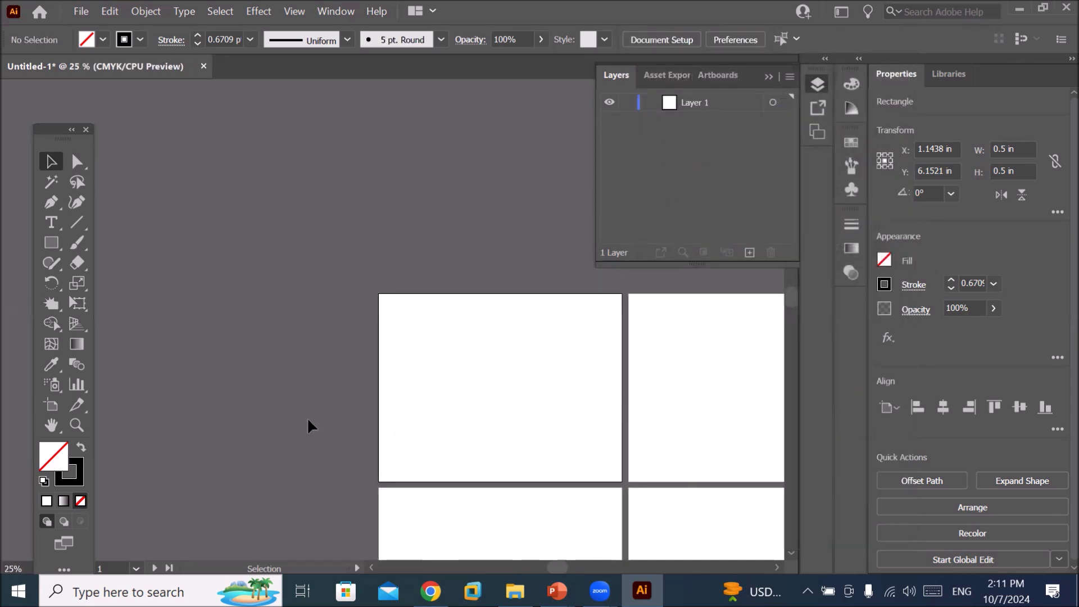
{"action": "left_click", "coordinate": [49, 245]}
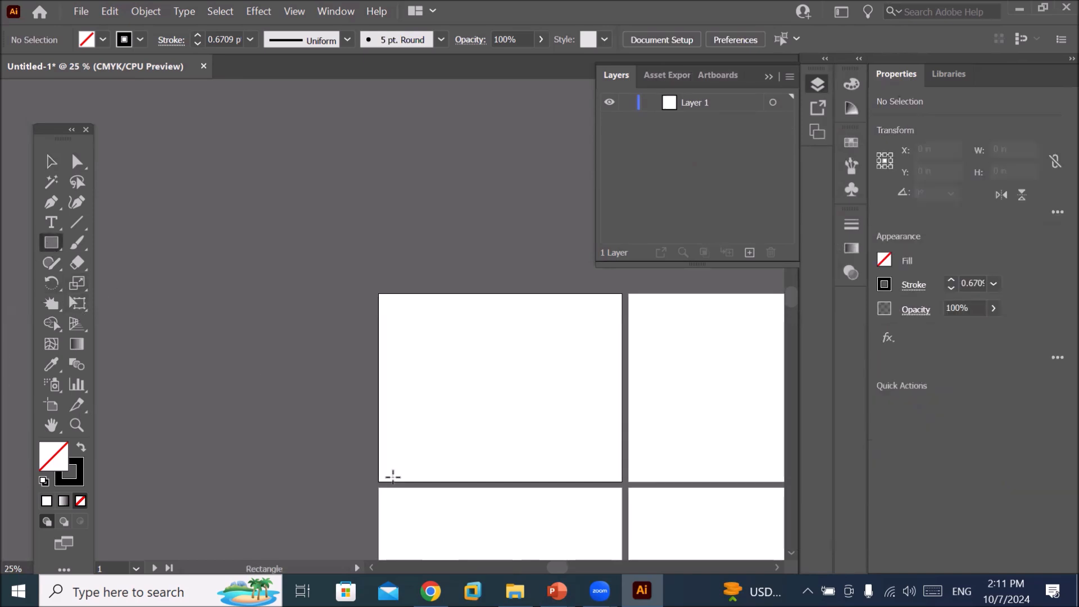
{"action": "left_click_drag", "start_coordinate": [386, 465], "coordinate": [441, 475]}
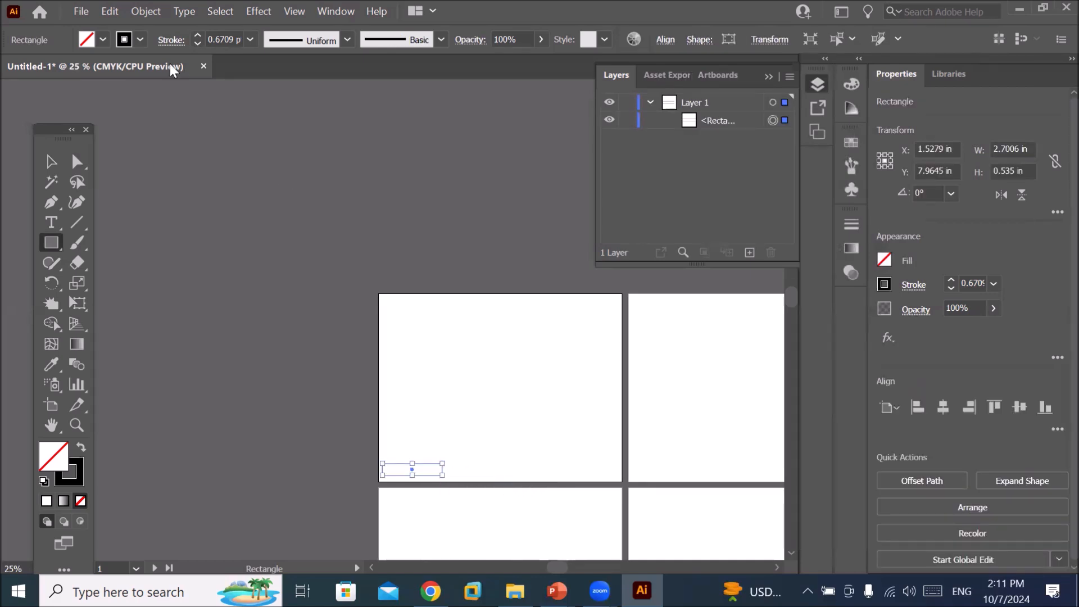
{"action": "left_click", "coordinate": [103, 39]}
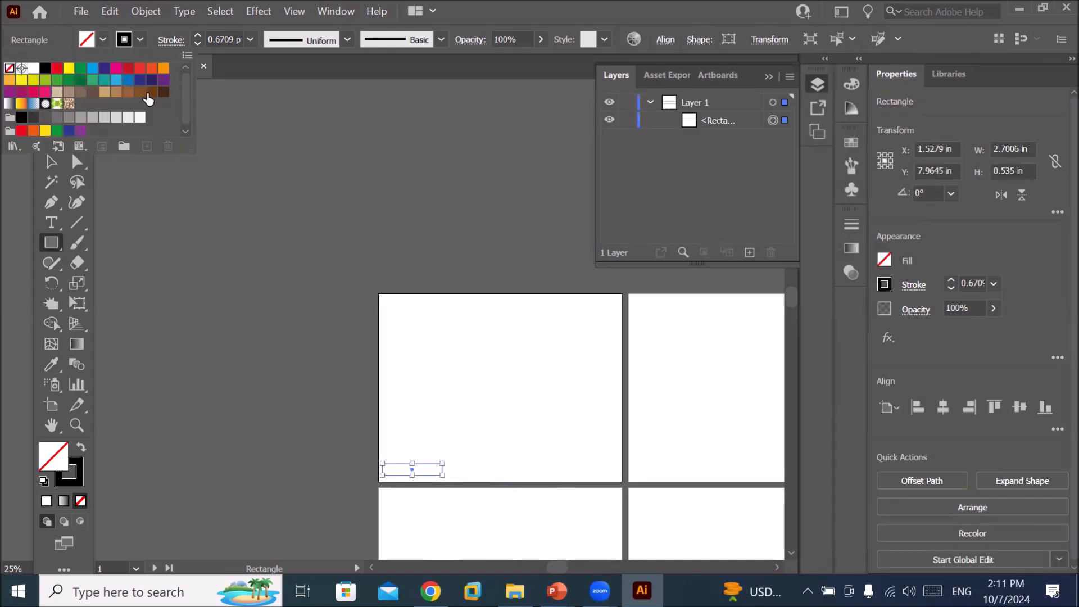
{"action": "left_click", "coordinate": [152, 91]}
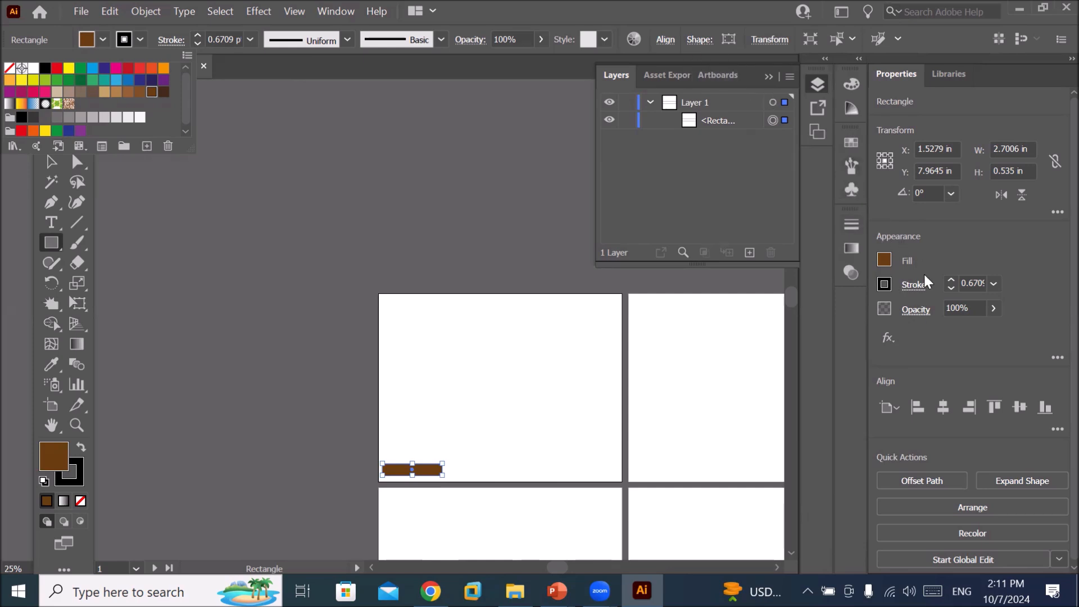
Start a Transform effect on the brown rectangle with a horizontal move of 2.625 in and 1 copy.
{"action": "left_click", "coordinate": [888, 339]}
{"action": "mouse_move", "coordinate": [988, 265]}
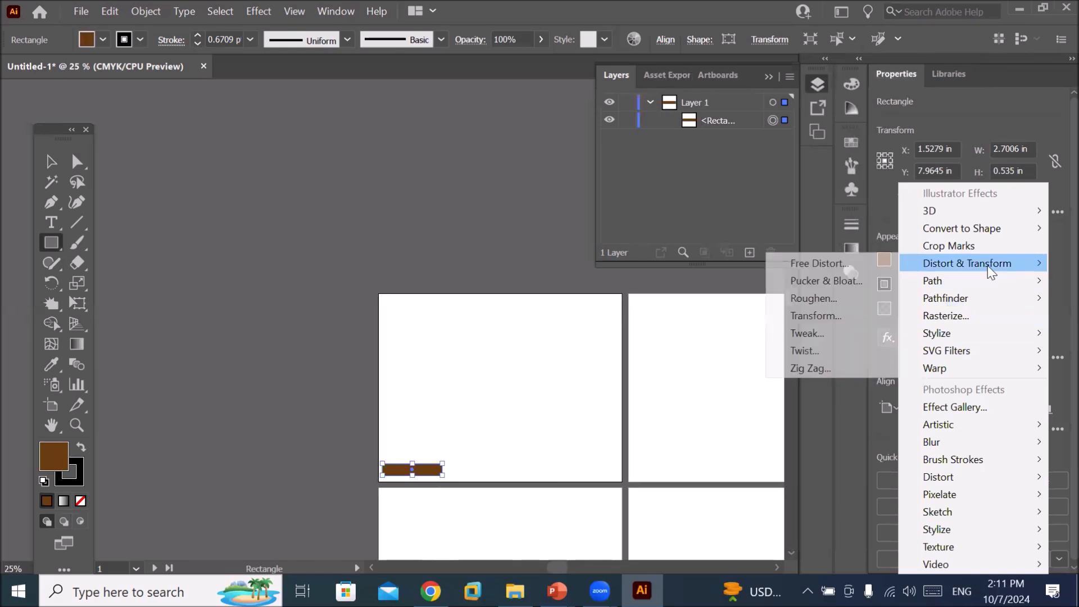
{"action": "left_click", "coordinate": [833, 316]}
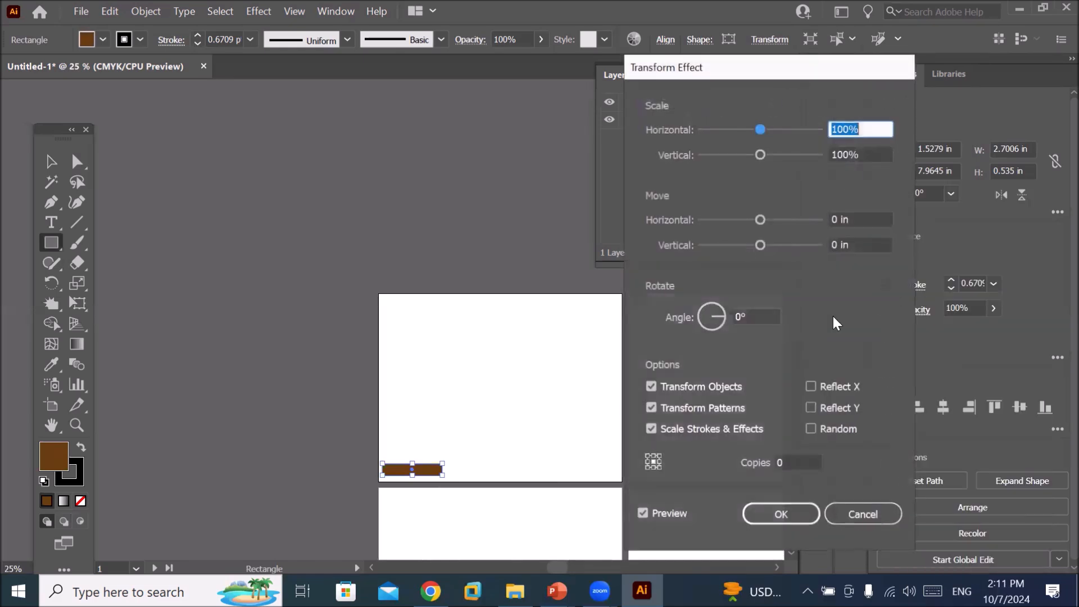
{"action": "left_click", "coordinate": [872, 220]}
{"action": "key", "text": "Up"}
{"action": "key", "text": "Up"}
{"action": "key", "text": "Up"}
{"action": "key", "text": "Up"}
{"action": "key", "text": "Up"}
{"action": "key", "text": "Up"}
{"action": "key", "text": "Up"}
{"action": "key", "text": "Up"}
{"action": "key", "text": "Up"}
{"action": "key", "text": "Up"}
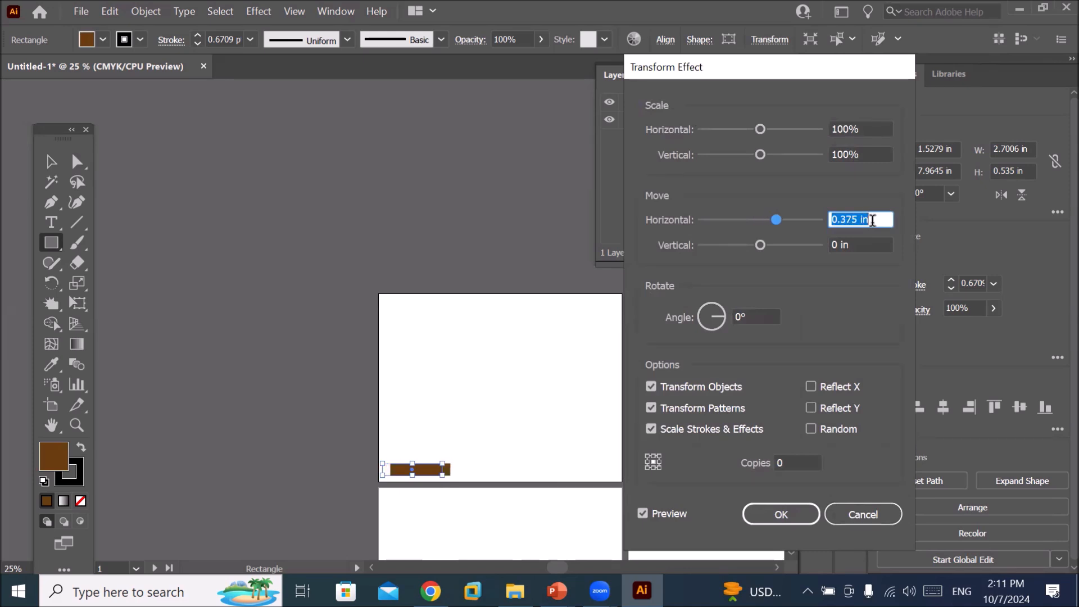
{"action": "key", "text": "Up"}
{"action": "key", "text": "Up"}
{"action": "key", "text": "Up"}
{"action": "key", "text": "Up"}
{"action": "key", "text": "Up"}
{"action": "key", "text": "Up"}
{"action": "key", "text": "Up"}
{"action": "key", "text": "Up"}
{"action": "key", "text": "Up"}
{"action": "key", "text": "Up"}
{"action": "key", "text": "Up"}
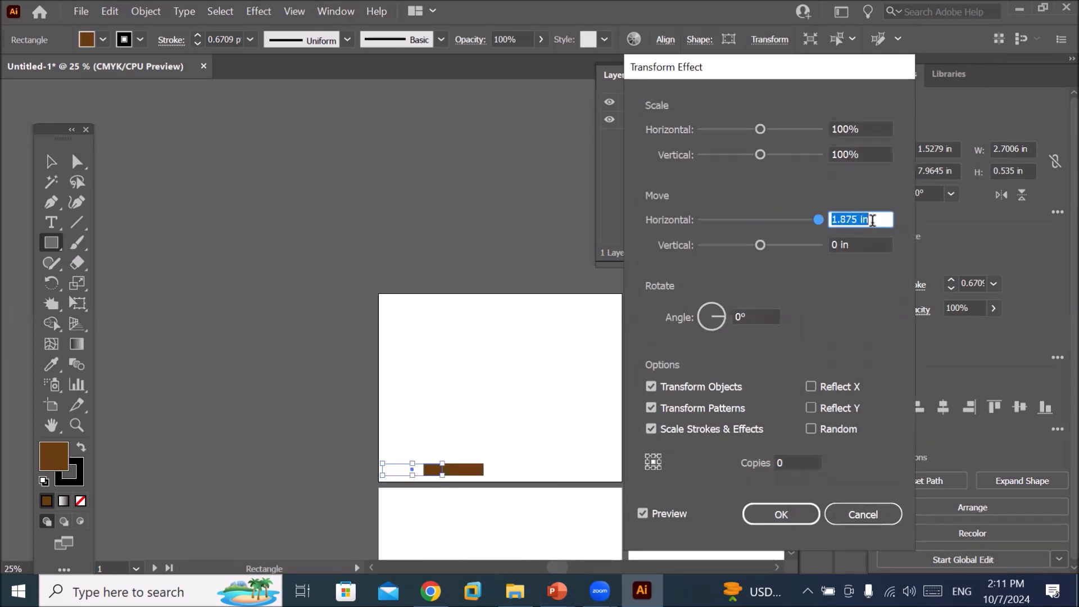
{"action": "key", "text": "Up"}
{"action": "key", "text": "Up"}
{"action": "left_click", "coordinate": [801, 461]}
{"action": "key", "text": "Up"}
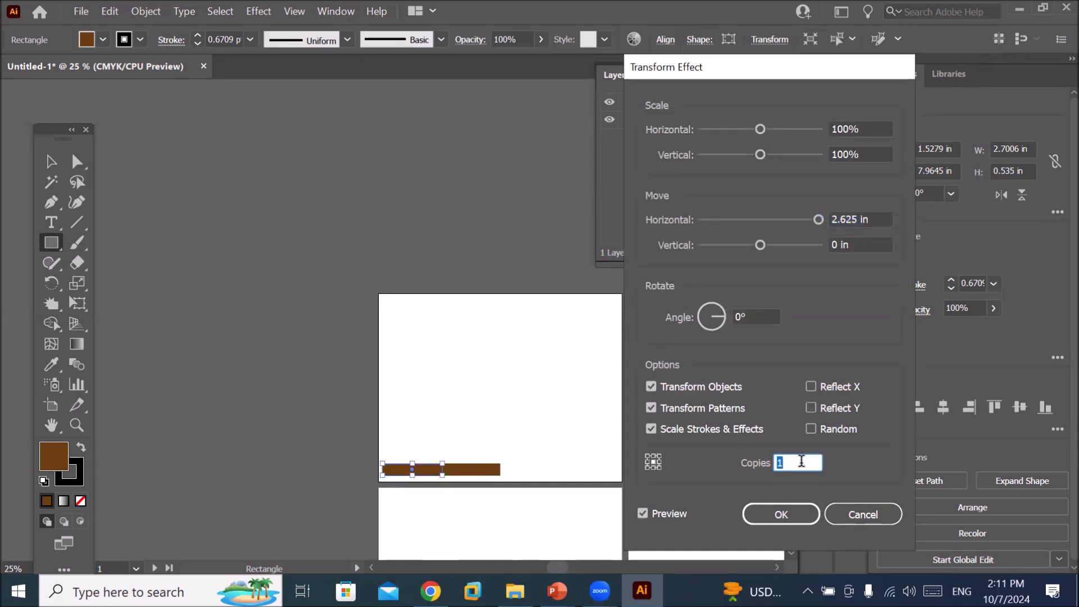
Set the vertical move of the copy to -0.5 in so it steps upward.
{"action": "left_click", "coordinate": [871, 246]}
{"action": "key", "text": "Up"}
{"action": "key", "text": "Down"}
{"action": "key", "text": "Down"}
{"action": "key", "text": "Down"}
{"action": "key", "text": "Down"}
{"action": "key", "text": "Down"}
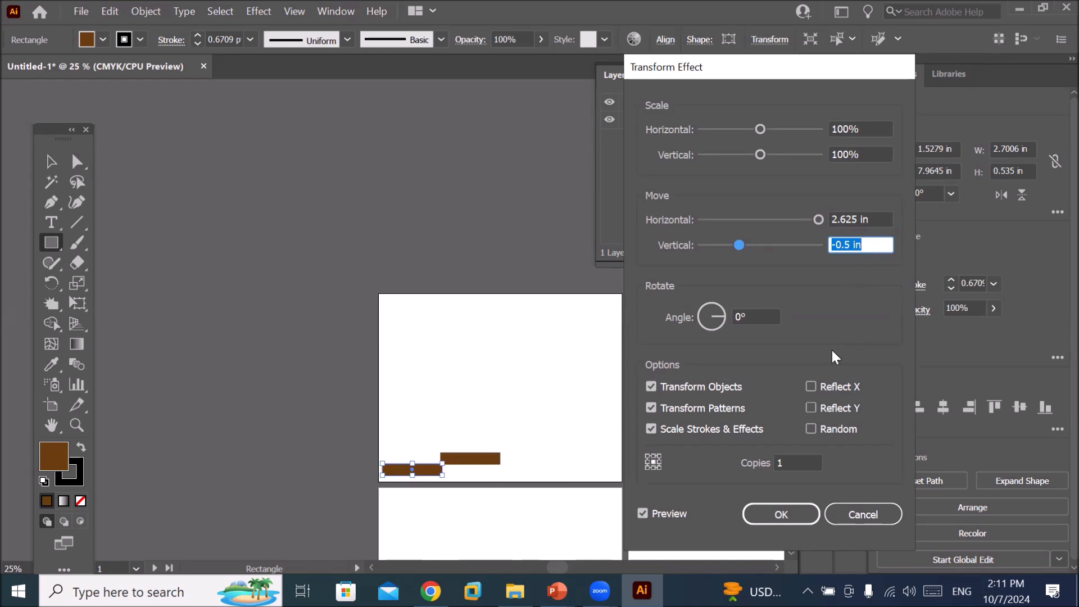
Set the number of copies to 3, moving the Transform Effect dialog clear of the artboard.
{"action": "left_click", "coordinate": [797, 464]}
{"action": "key", "text": "Up"}
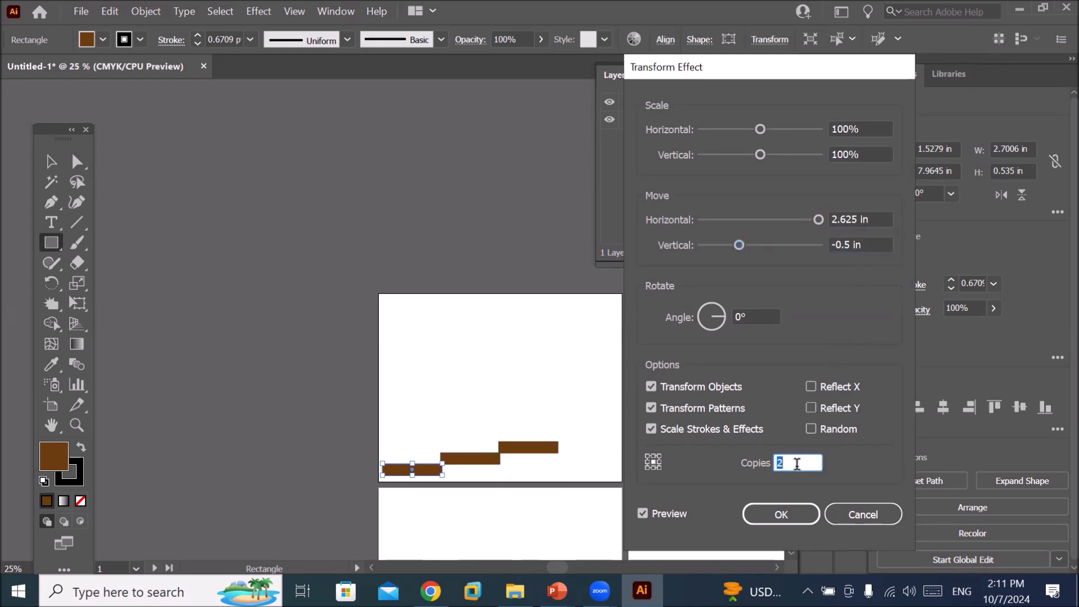
{"action": "key", "text": "Up"}
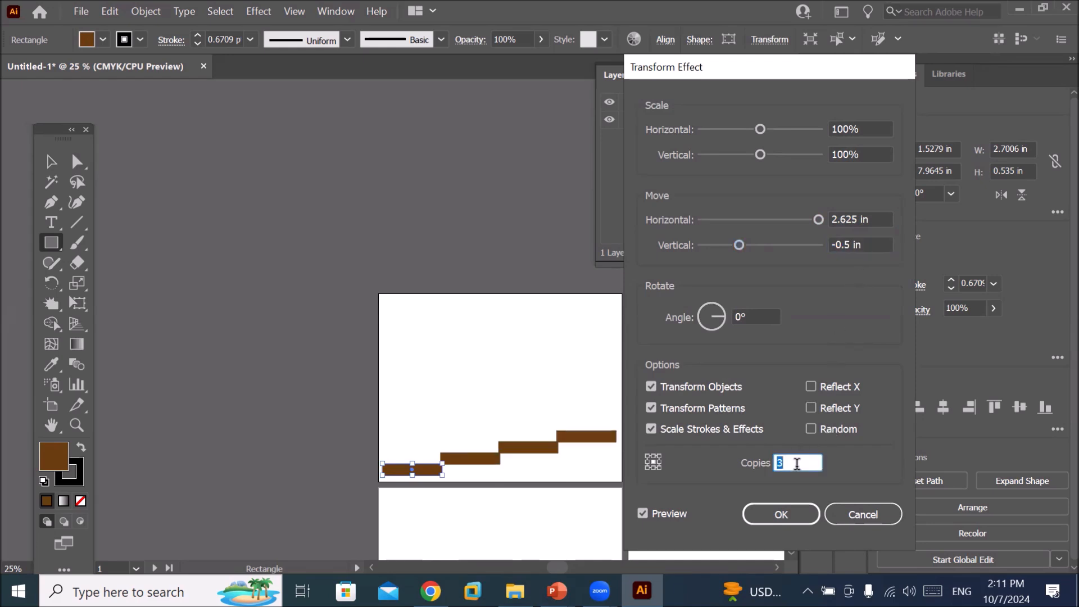
{"action": "key", "text": "Up"}
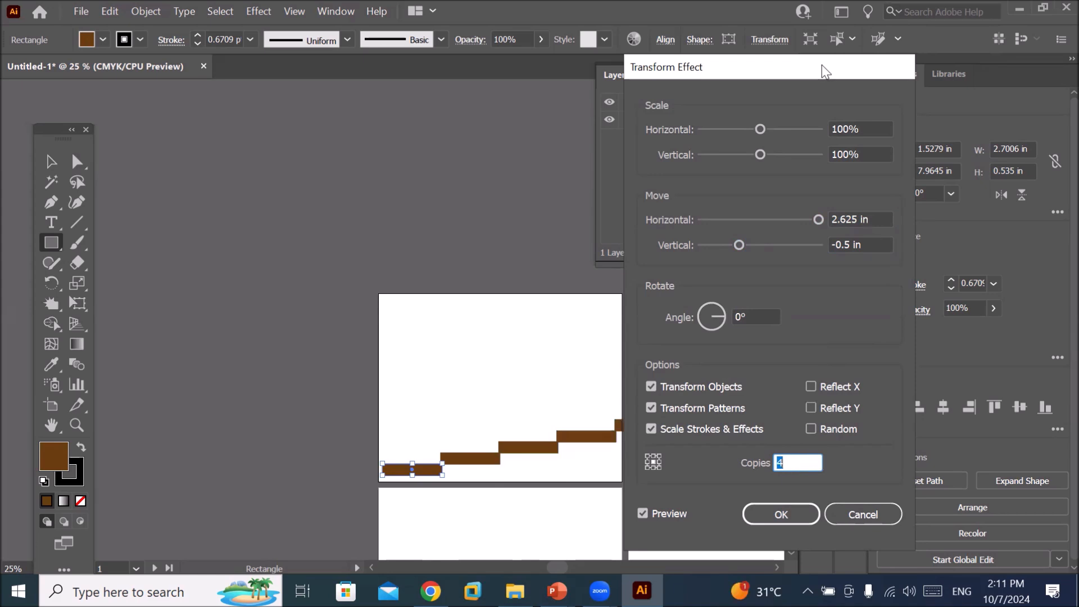
{"action": "left_click_drag", "start_coordinate": [822, 65], "coordinate": [970, 24]}
{"action": "key", "text": "Up"}
{"action": "key", "text": "Up"}
{"action": "key", "text": "Down"}
{"action": "key", "text": "Down"}
{"action": "key", "text": "Down"}
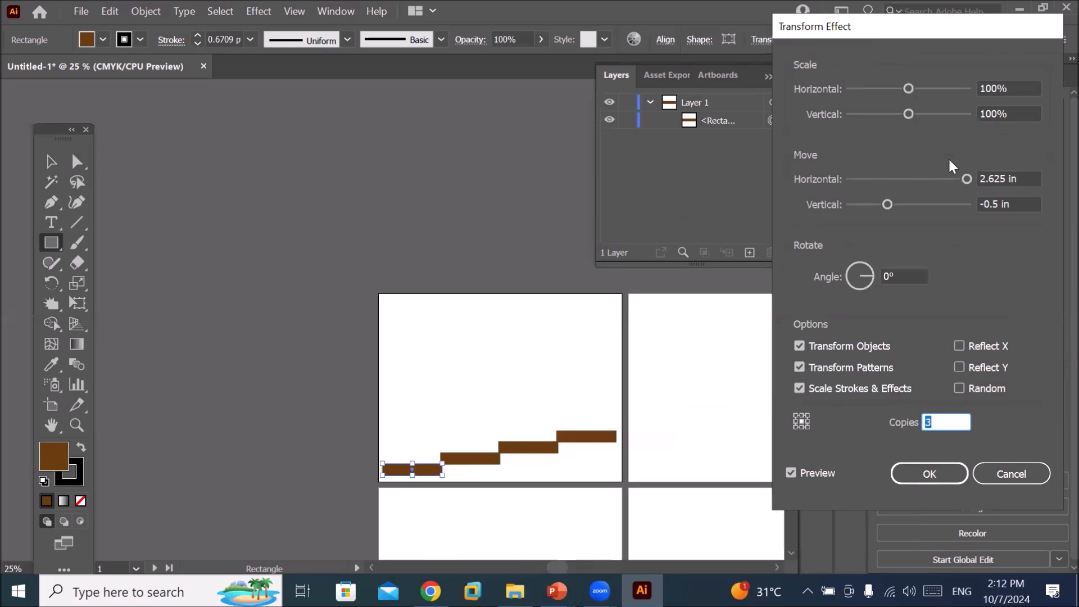
Try horizontal scales of 73% and 89% for the stepped copies.
{"action": "left_click", "coordinate": [1018, 83]}
{"action": "key", "text": "Down"}
{"action": "key", "text": "Down"}
{"action": "key", "text": "Down"}
{"action": "key", "text": "Down"}
{"action": "key", "text": "Down"}
{"action": "key", "text": "Down"}
{"action": "key", "text": "Down"}
{"action": "key", "text": "Down"}
{"action": "key", "text": "Down"}
{"action": "key", "text": "Down"}
{"action": "key", "text": "Down"}
{"action": "key", "text": "Down"}
{"action": "key", "text": "Down"}
{"action": "key", "text": "Down"}
{"action": "key", "text": "Down"}
{"action": "key", "text": "Down"}
{"action": "key", "text": "Down"}
{"action": "key", "text": "Down"}
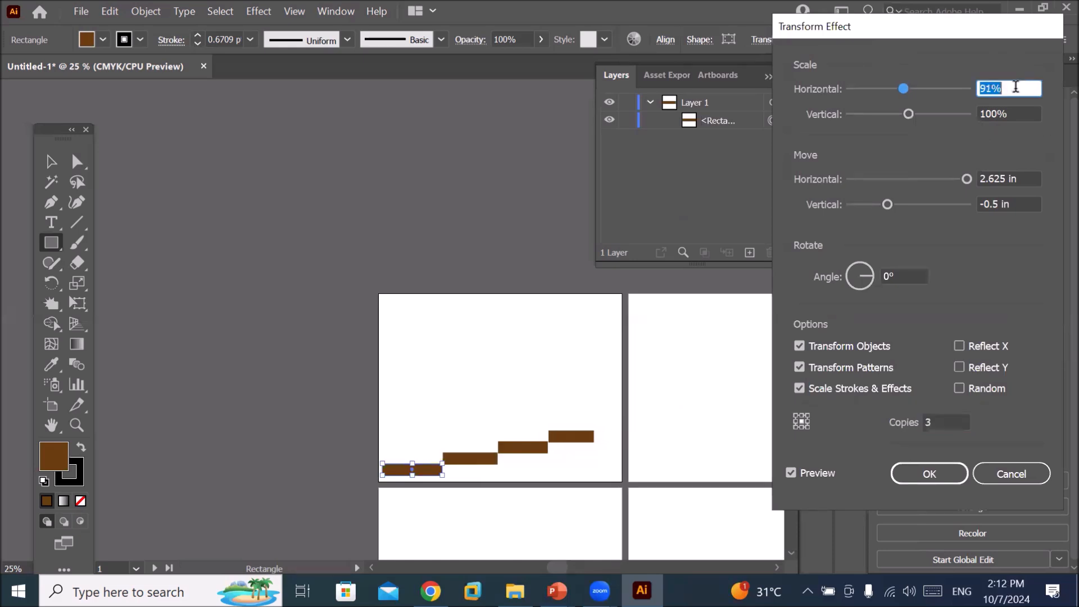
{"action": "key", "text": "Down"}
{"action": "key", "text": "Down"}
{"action": "key", "text": "Down"}
{"action": "key", "text": "Down"}
{"action": "key", "text": "Down"}
{"action": "key", "text": "Down"}
{"action": "key", "text": "Down"}
{"action": "key", "text": "Down"}
{"action": "key", "text": "Down"}
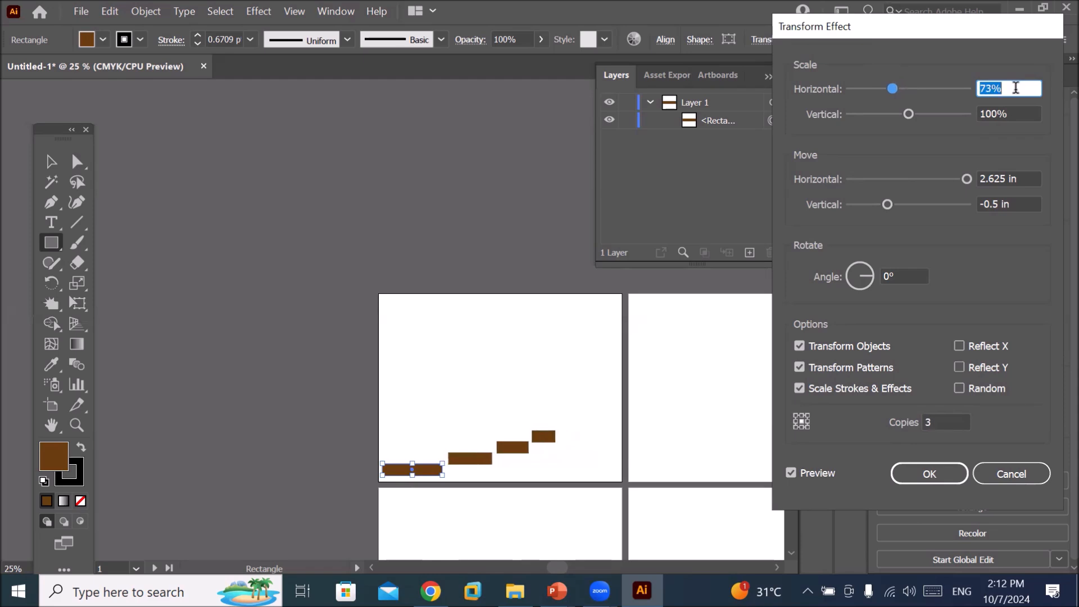
{"action": "key", "text": "Up"}
{"action": "key", "text": "Up"}
{"action": "key", "text": "Up"}
{"action": "key", "text": "Up"}
{"action": "key", "text": "Up"}
{"action": "key", "text": "Up"}
{"action": "key", "text": "Up"}
{"action": "key", "text": "Up"}
{"action": "key", "text": "Up"}
{"action": "key", "text": "Up"}
{"action": "key", "text": "Up"}
{"action": "key", "text": "Up"}
{"action": "key", "text": "Up"}
{"action": "key", "text": "Up"}
{"action": "key", "text": "Up"}
{"action": "key", "text": "Up"}
{"action": "key", "text": "Up"}
{"action": "key", "text": "Up"}
{"action": "key", "text": "Up"}
{"action": "key", "text": "Up"}
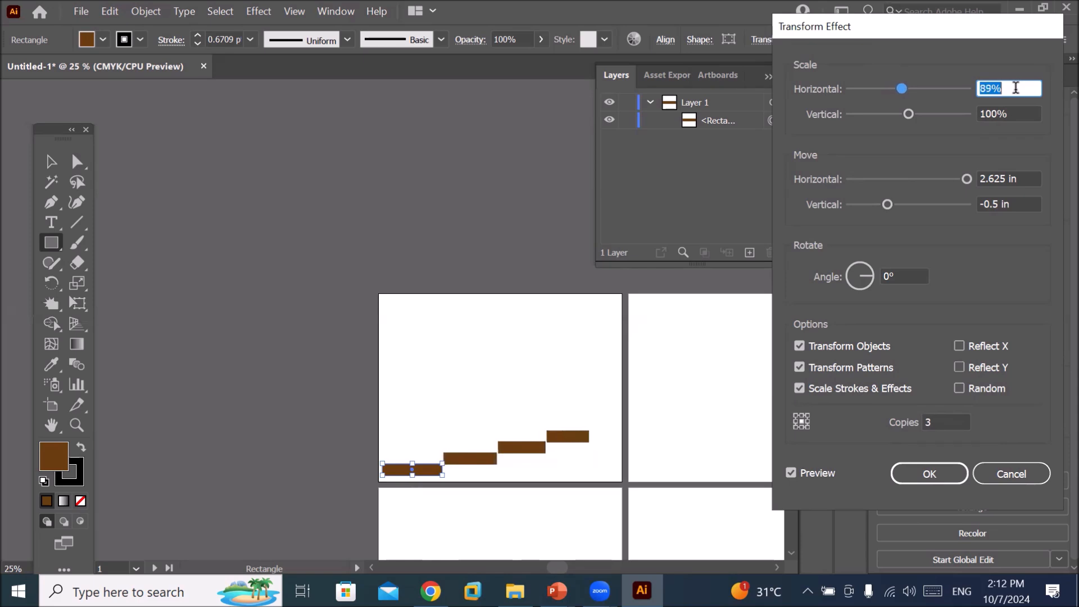
Set the horizontal scale of the copies to 75% so each step gets shorter.
{"action": "key", "text": "Down"}
{"action": "key", "text": "Down"}
{"action": "key", "text": "Down"}
{"action": "key", "text": "Down"}
{"action": "key", "text": "Down"}
{"action": "key", "text": "Down"}
{"action": "key", "text": "Down"}
{"action": "key", "text": "Down"}
{"action": "key", "text": "Down"}
{"action": "key", "text": "Down"}
{"action": "key", "text": "Down"}
{"action": "key", "text": "Down"}
{"action": "key", "text": "Down"}
{"action": "key", "text": "Down"}
{"action": "key", "text": "Down"}
{"action": "key", "text": "Down"}
{"action": "key", "text": "Down"}
{"action": "key", "text": "Down"}
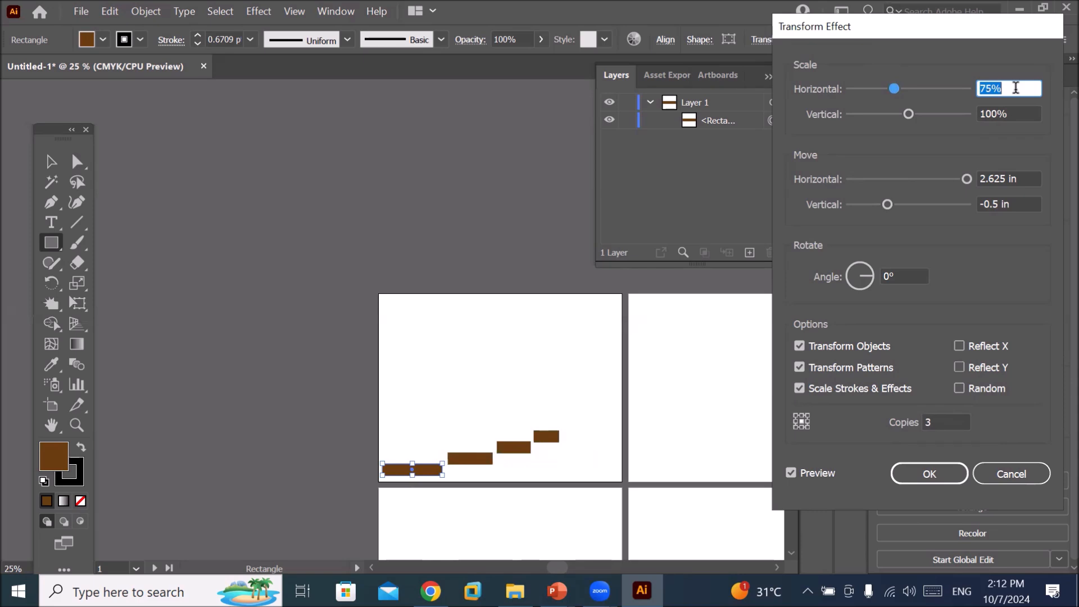
{"action": "left_click", "coordinate": [1016, 88]}
Set the rotation angle of the copies to 37° so the rectangles curve upward.
{"action": "left_click", "coordinate": [901, 276]}
{"action": "key", "text": "Up"}
{"action": "key", "text": "Up"}
{"action": "key", "text": "Up"}
{"action": "key", "text": "Up"}
{"action": "key", "text": "Up"}
{"action": "key", "text": "Up"}
{"action": "key", "text": "Up"}
{"action": "key", "text": "Up"}
{"action": "key", "text": "Up"}
{"action": "key", "text": "Up"}
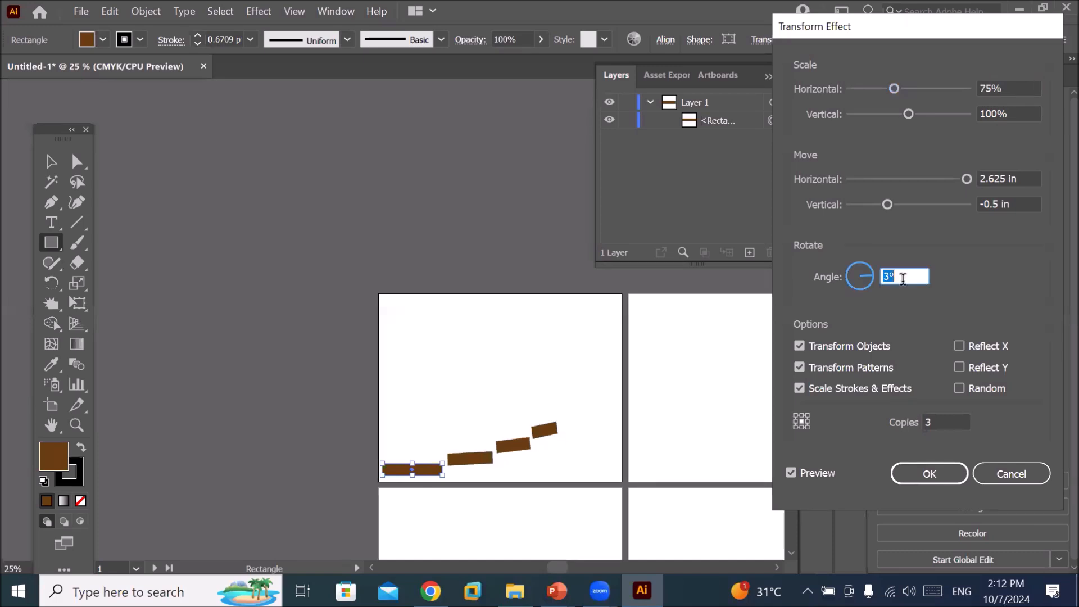
{"action": "key", "text": "Up"}
{"action": "key", "text": "Up"}
{"action": "key", "text": "Up"}
{"action": "key", "text": "Up"}
{"action": "key", "text": "Up"}
{"action": "key", "text": "Up"}
{"action": "key", "text": "Up"}
{"action": "key", "text": "Up"}
{"action": "key", "text": "Up"}
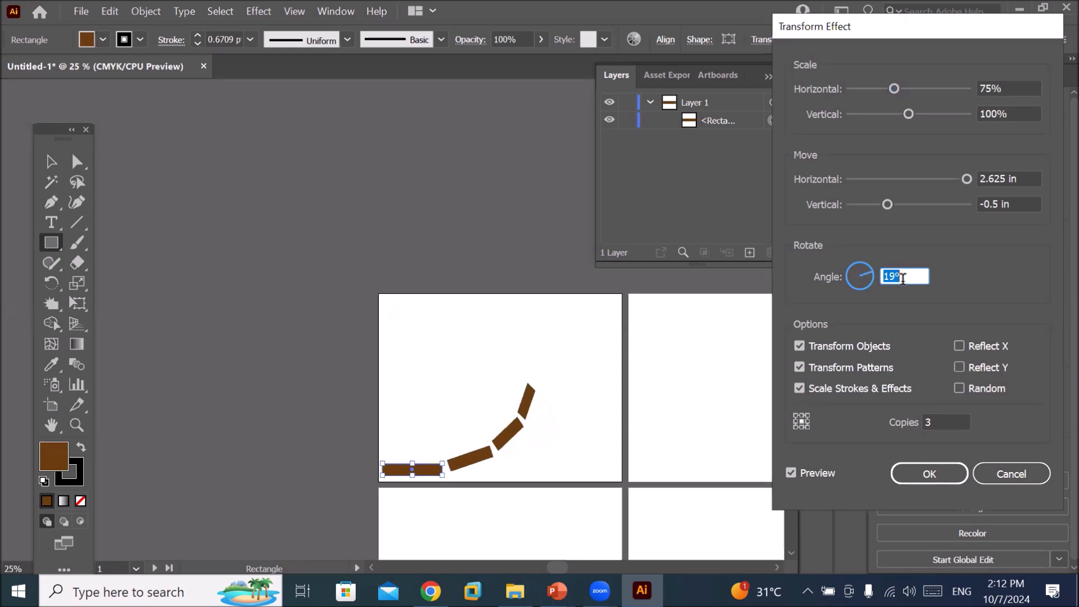
{"action": "key", "text": "Up"}
{"action": "key", "text": "Up"}
{"action": "key", "text": "Up"}
{"action": "key", "text": "Up"}
{"action": "key", "text": "Up"}
{"action": "key", "text": "Up"}
{"action": "key", "text": "Up"}
{"action": "key", "text": "Up"}
{"action": "key", "text": "Up"}
{"action": "key", "text": "Up"}
{"action": "key", "text": "Up"}
{"action": "key", "text": "Up"}
{"action": "key", "text": "Up"}
{"action": "key", "text": "Up"}
{"action": "key", "text": "Up"}
{"action": "key", "text": "Up"}
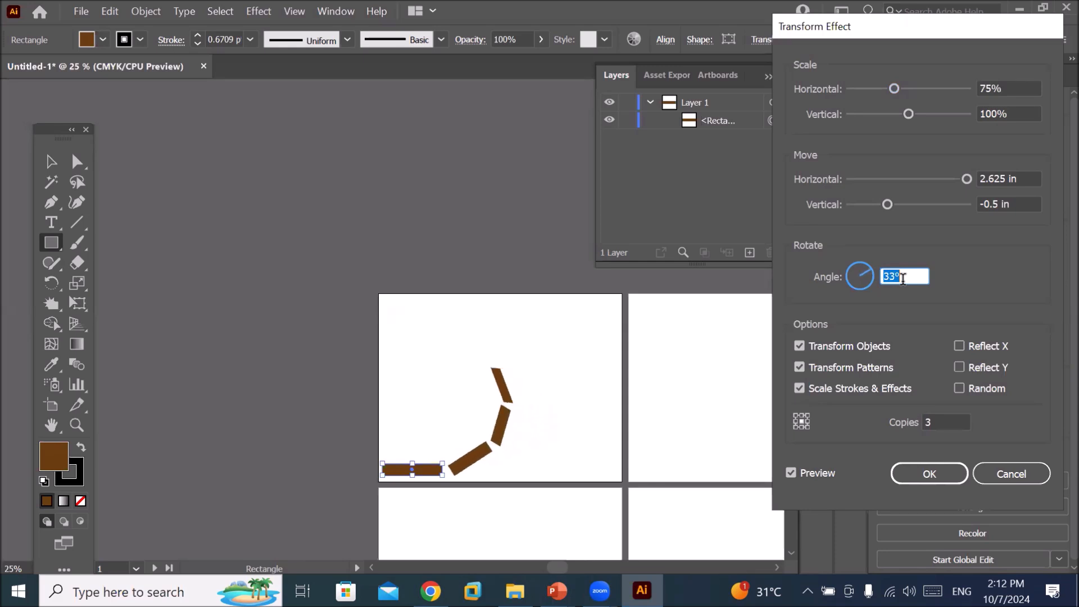
{"action": "key", "text": "Up"}
{"action": "key", "text": "Up"}
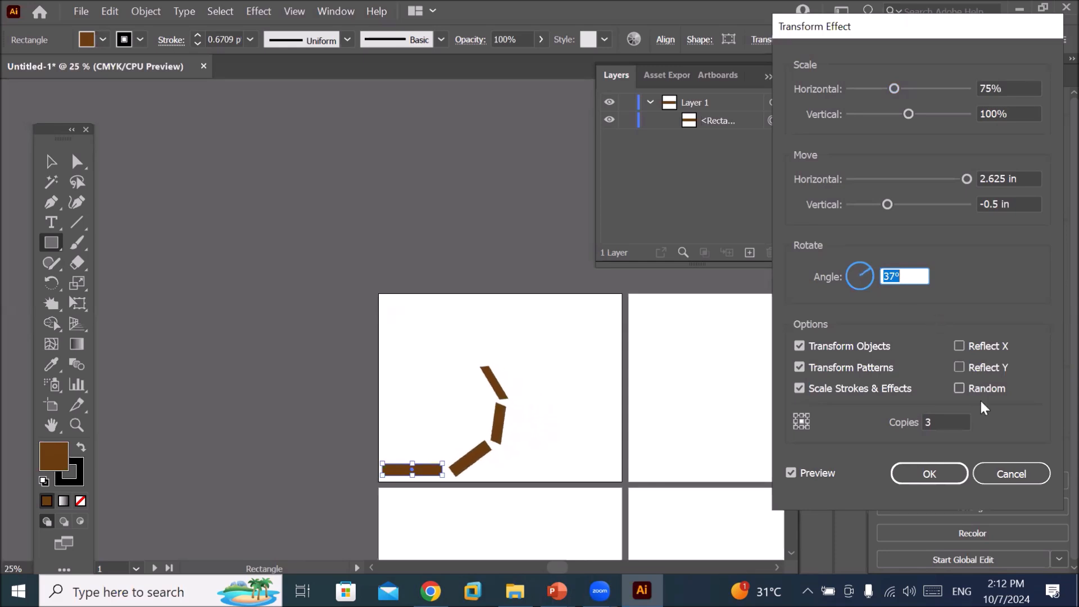
Raise the number of copies to 5 to extend the curved chain of rectangles.
{"action": "left_click", "coordinate": [961, 424]}
{"action": "key", "text": "Up"}
{"action": "key", "text": "Up"}
{"action": "key", "text": "Up"}
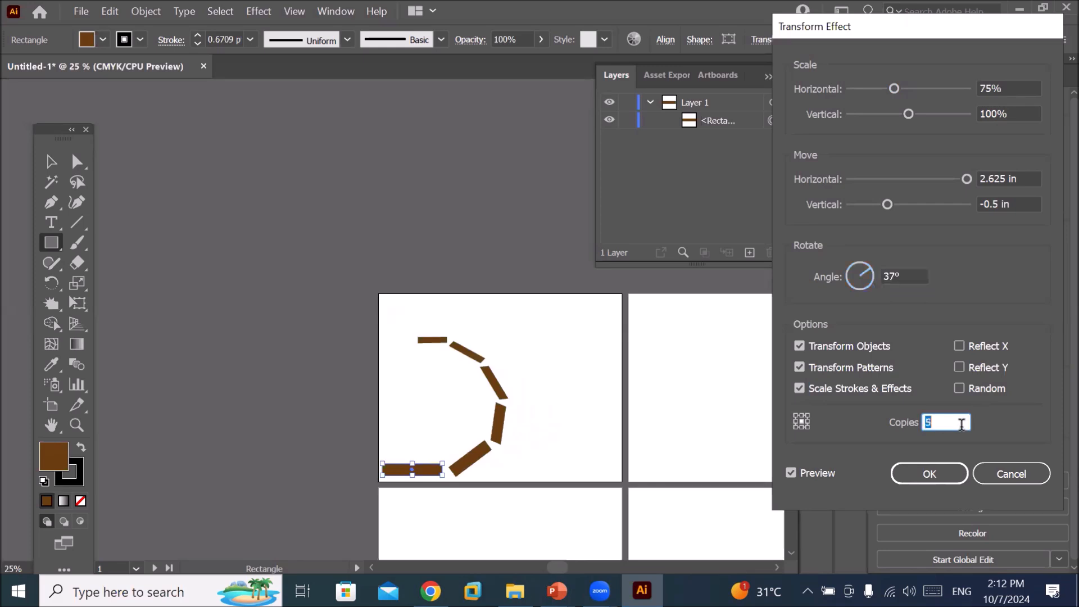
Raise the number of copies until the rectangle chain curls inward into a tight spiral, and apply the Transform effect.
{"action": "key", "text": "Up"}
{"action": "key", "text": "Up"}
{"action": "key", "text": "Up"}
{"action": "key", "text": "Up"}
{"action": "key", "text": "Up"}
{"action": "key", "text": "Up"}
{"action": "key", "text": "Up"}
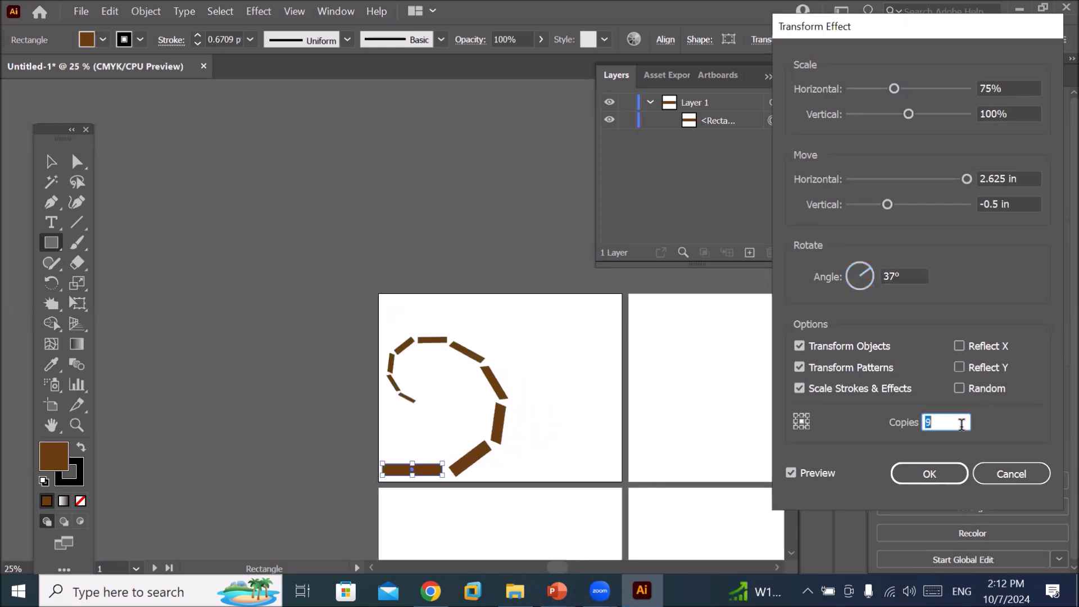
{"action": "key", "text": "Up"}
{"action": "key", "text": "Up"}
{"action": "key", "text": "Up"}
{"action": "key", "text": "Up"}
{"action": "key", "text": "Up"}
{"action": "key", "text": "Up"}
{"action": "key", "text": "Up"}
{"action": "left_click", "coordinate": [959, 420]}
{"action": "left_click", "coordinate": [930, 474]}
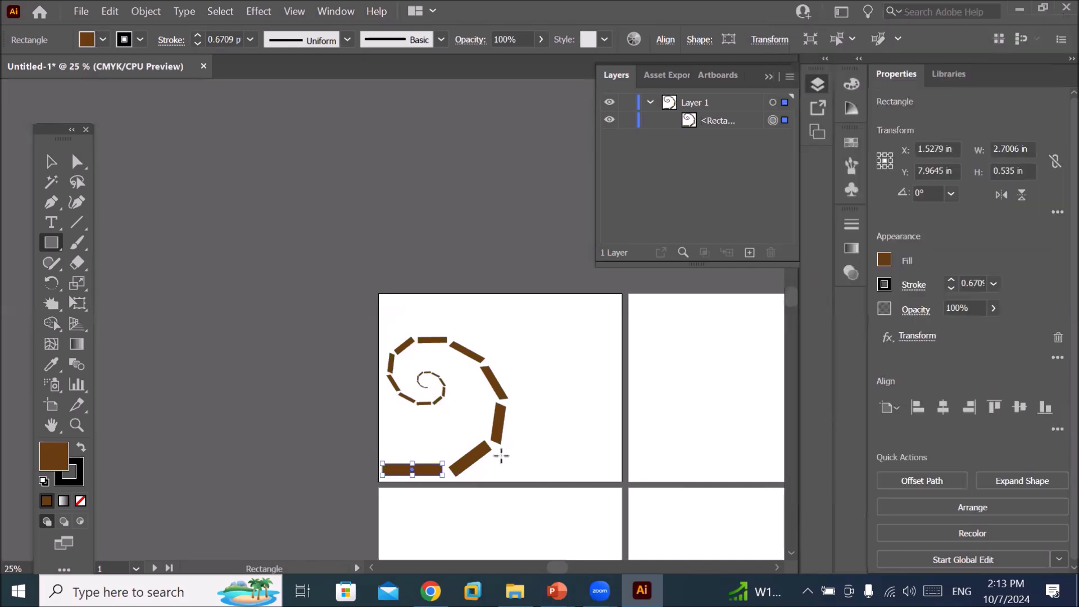
Move the brown rectangle spiral off the first artboard onto the empty canvas to its left.
{"action": "left_click", "coordinate": [51, 163]}
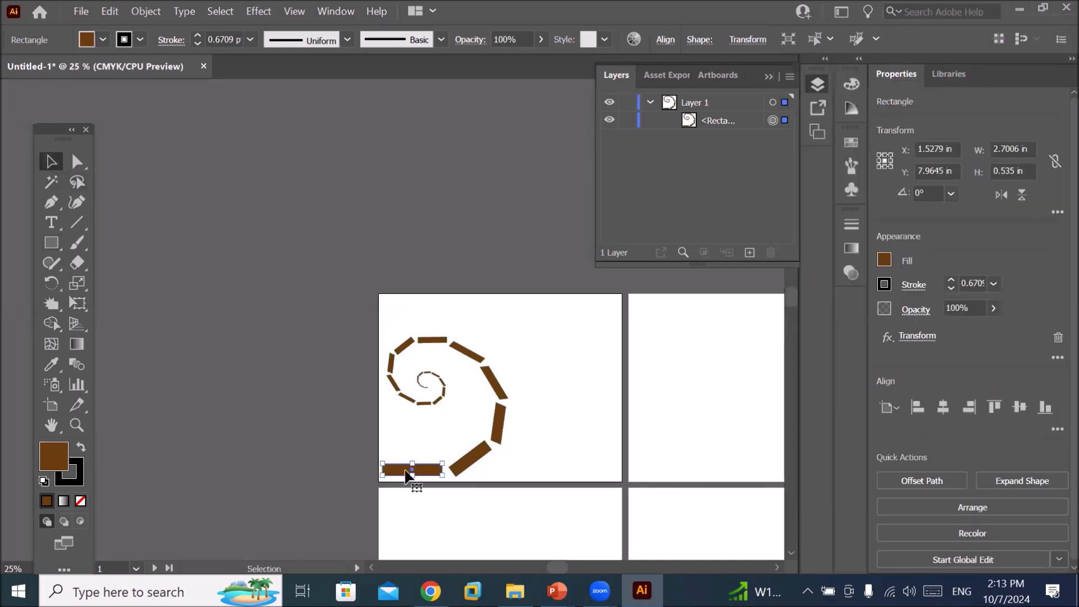
{"action": "left_click", "coordinate": [306, 429]}
{"action": "mouse_move", "coordinate": [412, 471]}
{"action": "left_mouse_down"}
{"action": "mouse_move", "coordinate": [503, 466]}
{"action": "mouse_move", "coordinate": [431, 476]}
{"action": "left_mouse_up"}
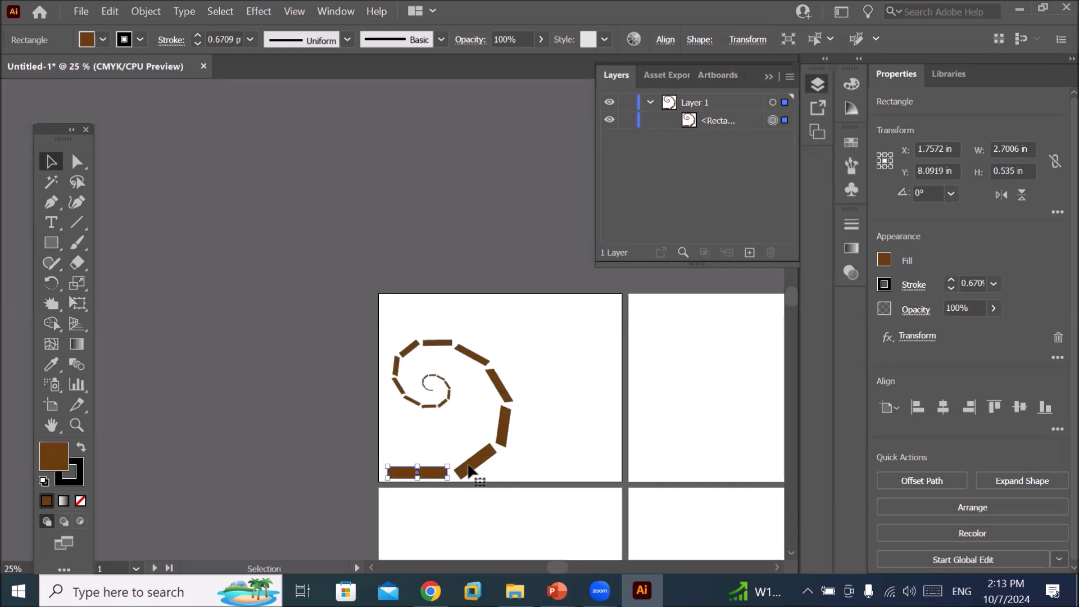
{"action": "left_click_drag", "start_coordinate": [332, 319], "coordinate": [522, 488]}
{"action": "right_click", "coordinate": [487, 461]}
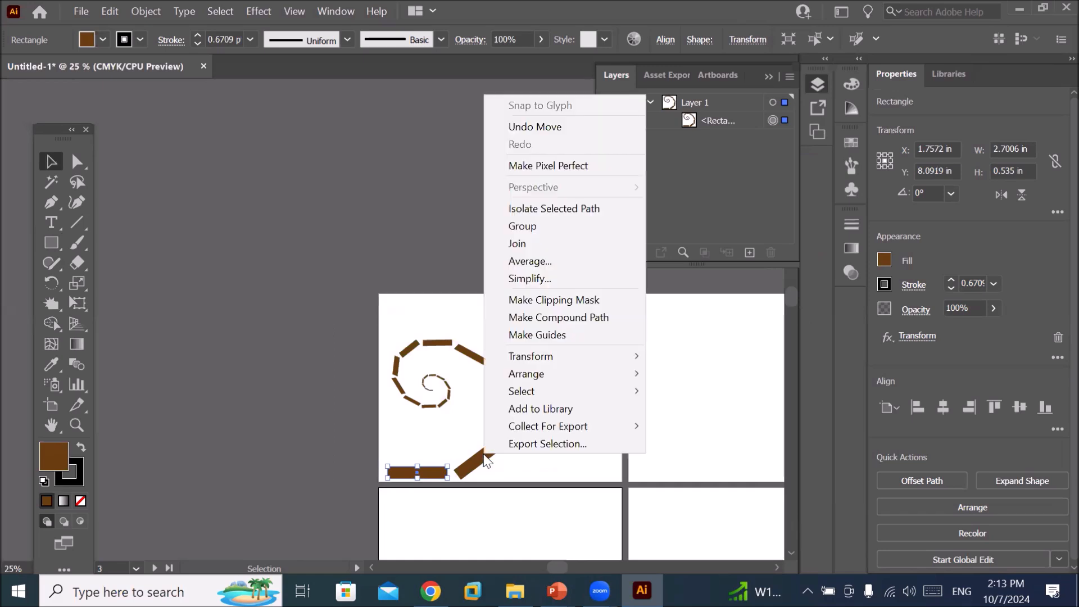
{"action": "left_click", "coordinate": [325, 335]}
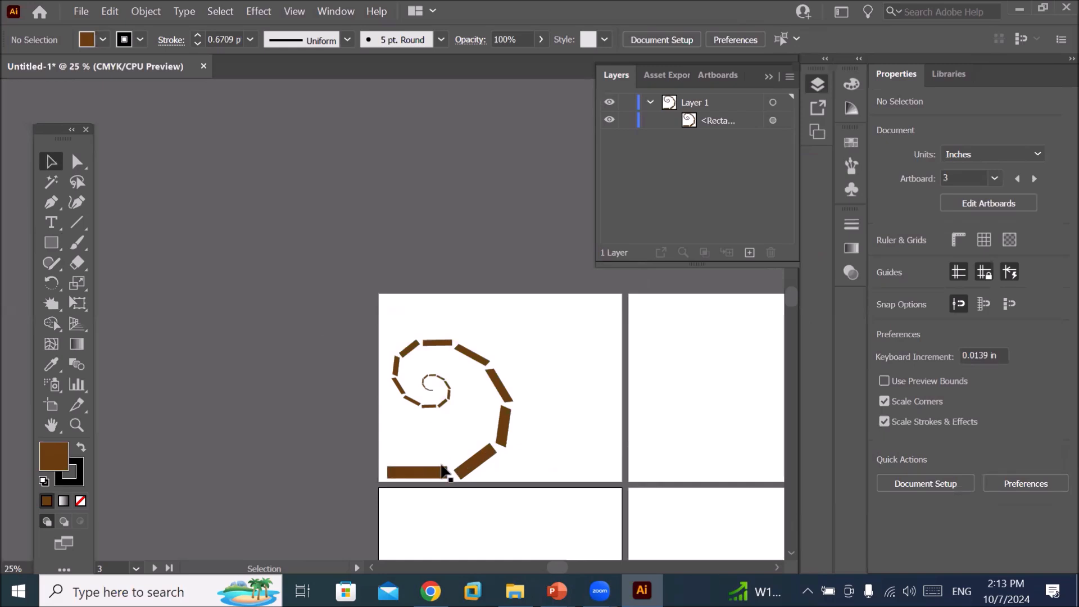
{"action": "left_click", "coordinate": [419, 474]}
{"action": "left_click_drag", "start_coordinate": [421, 477], "coordinate": [265, 411]}
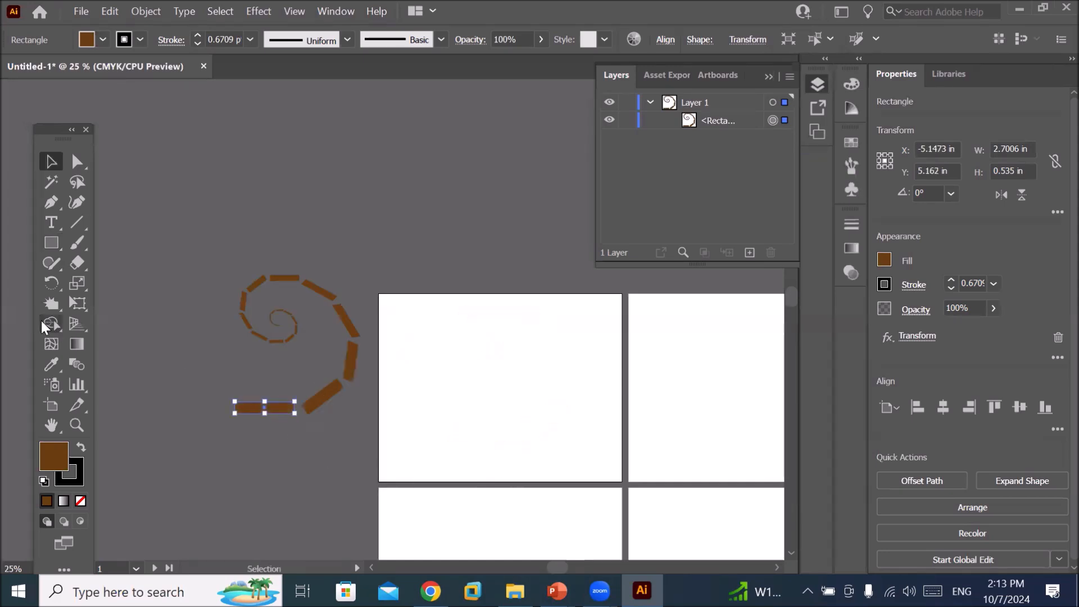
Draw a circle about 2.14 in across on the first artboard and give it no fill with the default 1 pt black stroke.
{"action": "left_click", "coordinate": [59, 244]}
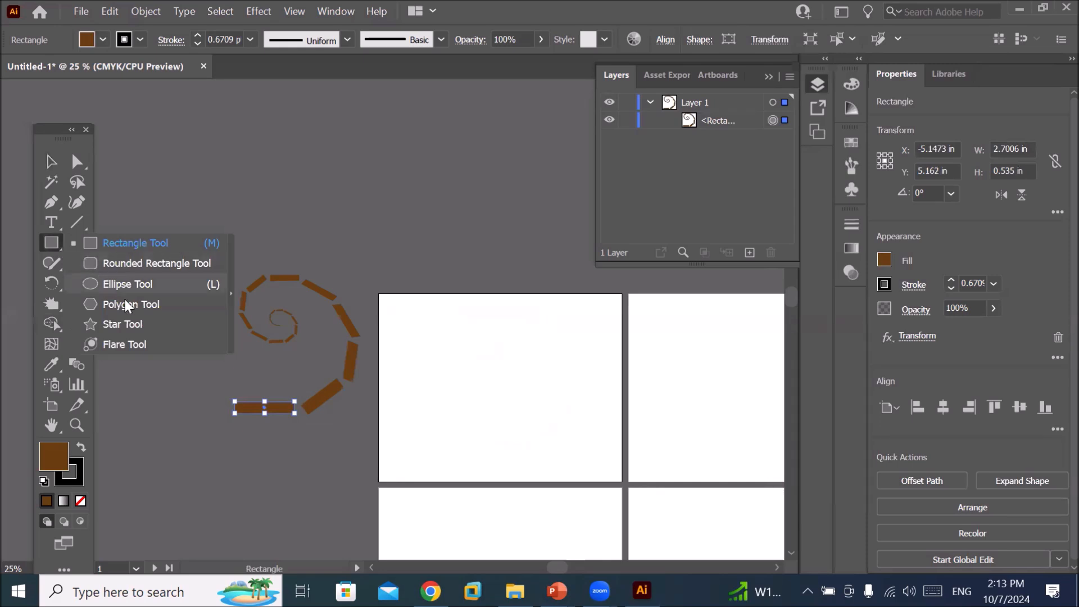
{"action": "left_click", "coordinate": [143, 287]}
{"action": "left_click_drag", "start_coordinate": [477, 371], "coordinate": [529, 421]}
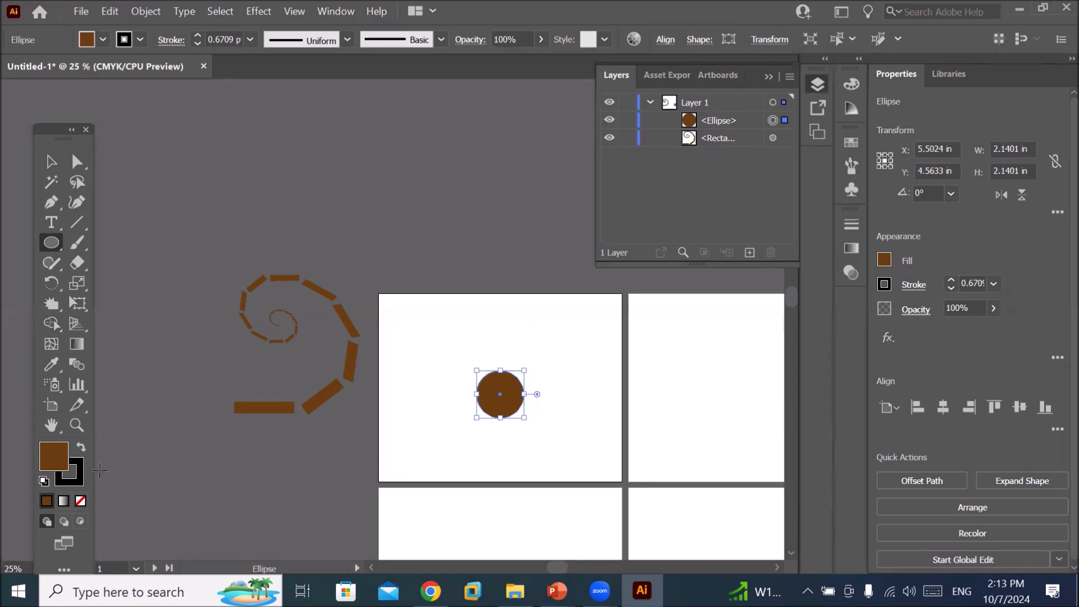
{"action": "left_click", "coordinate": [42, 482]}
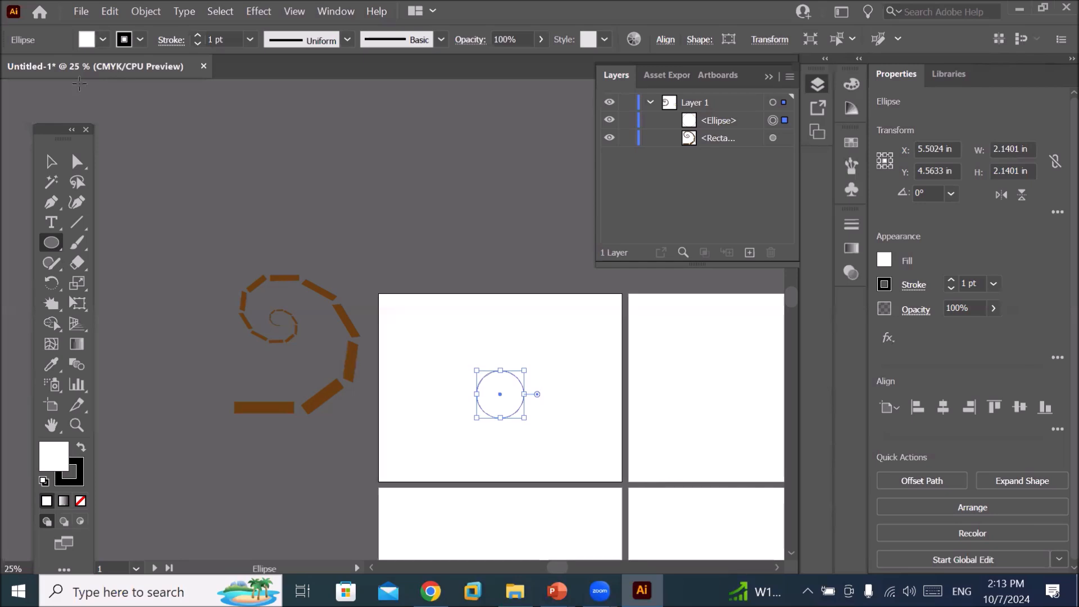
{"action": "left_click", "coordinate": [104, 39]}
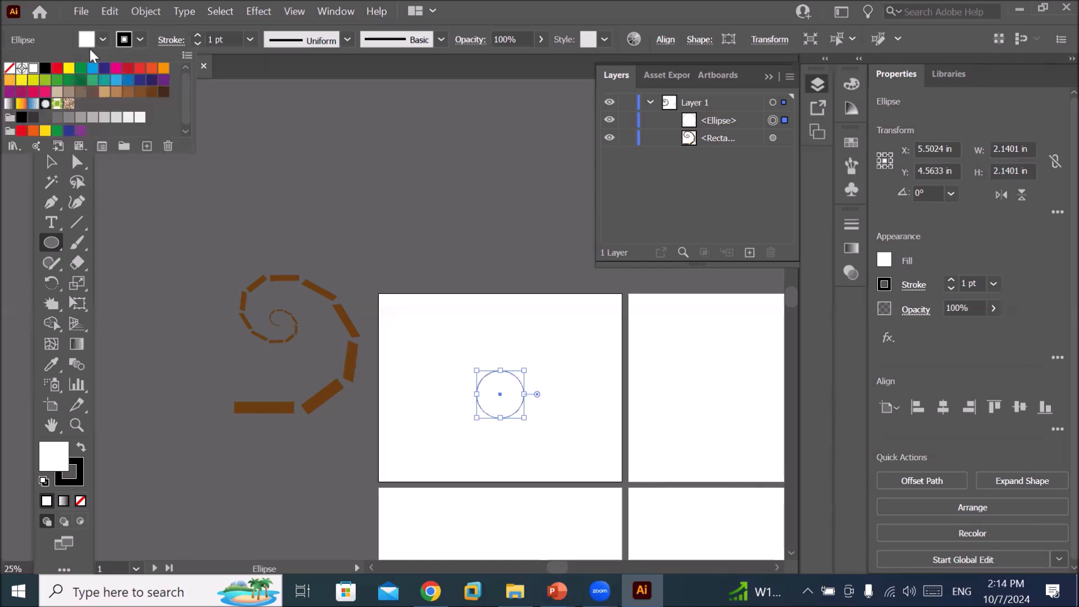
{"action": "left_click", "coordinate": [9, 68]}
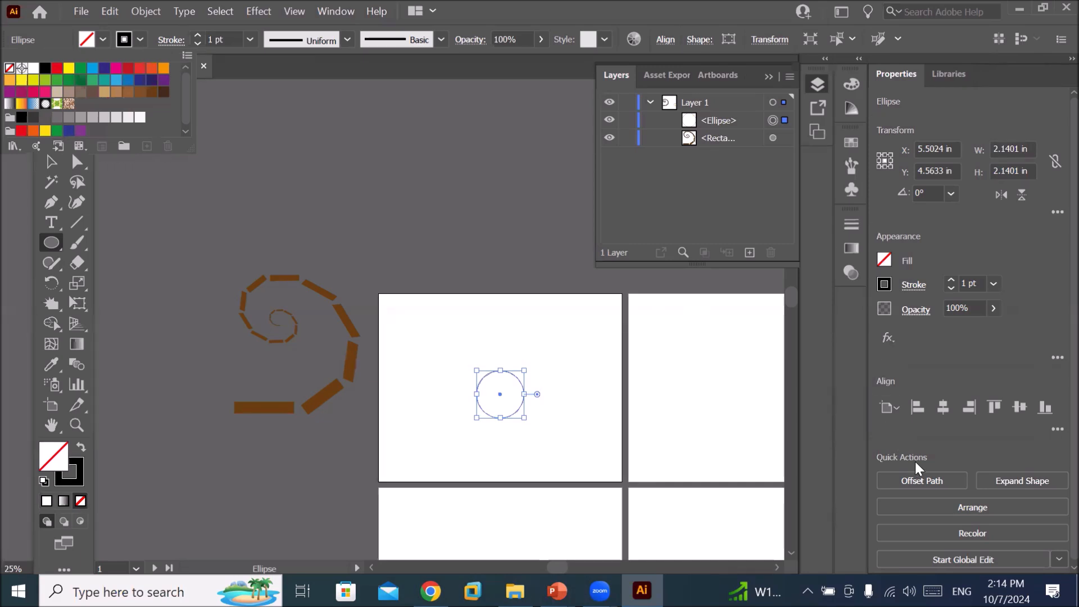
{"action": "left_click", "coordinate": [887, 338]}
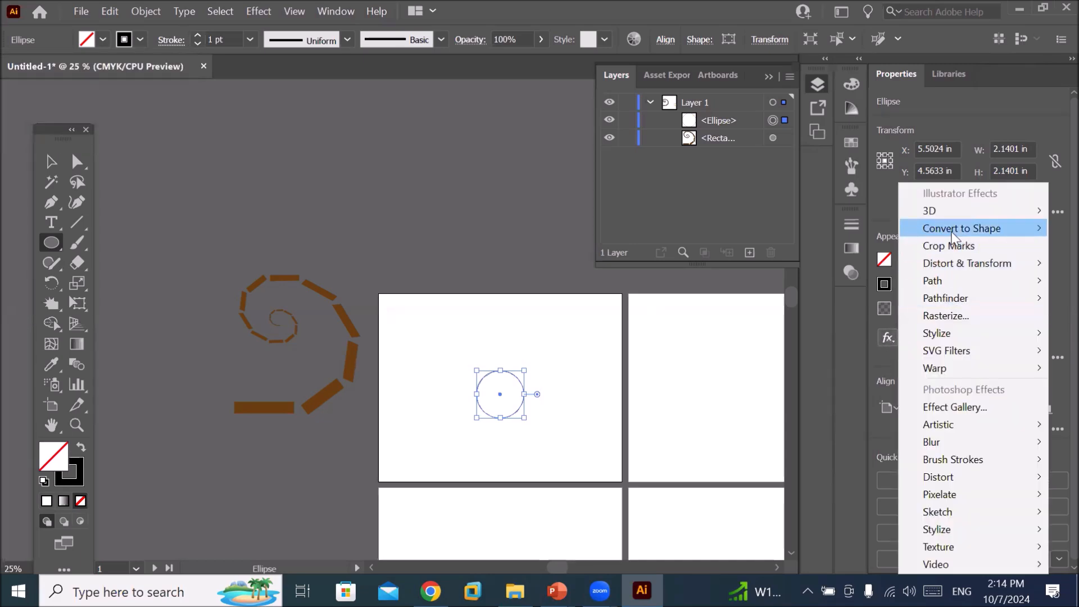
{"action": "mouse_move", "coordinate": [959, 263]}
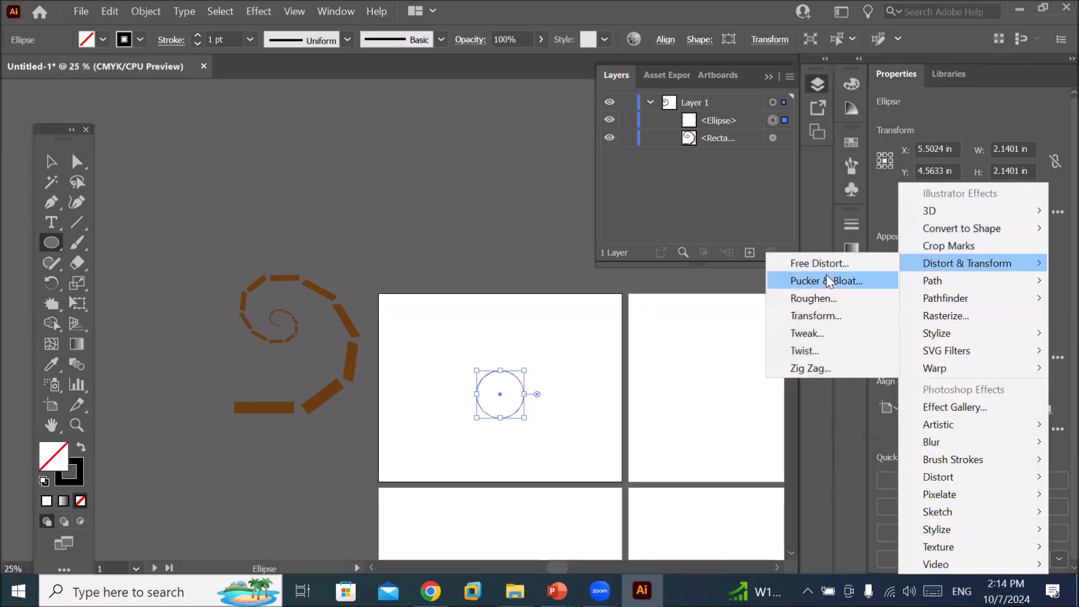
{"action": "left_click", "coordinate": [825, 312]}
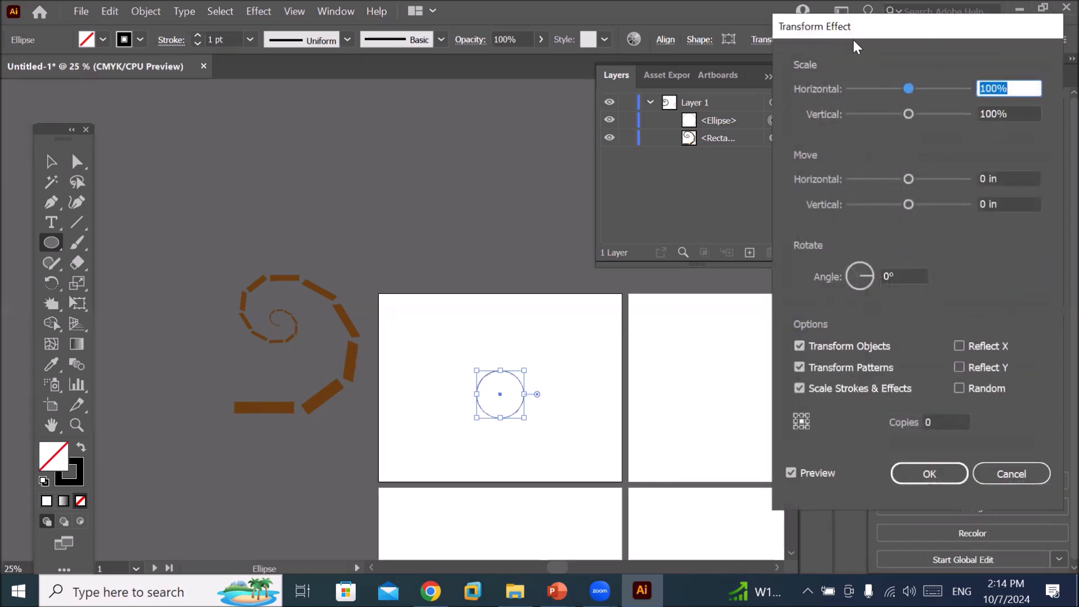
{"action": "left_click_drag", "start_coordinate": [854, 40], "coordinate": [707, 166]}
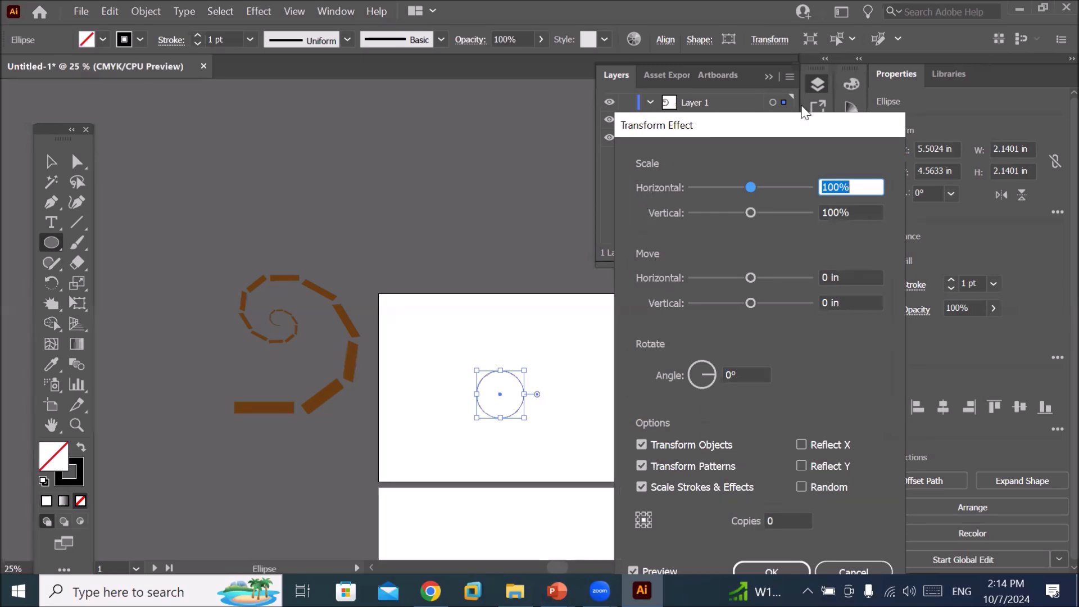
{"action": "left_click_drag", "start_coordinate": [787, 121], "coordinate": [683, 65]}
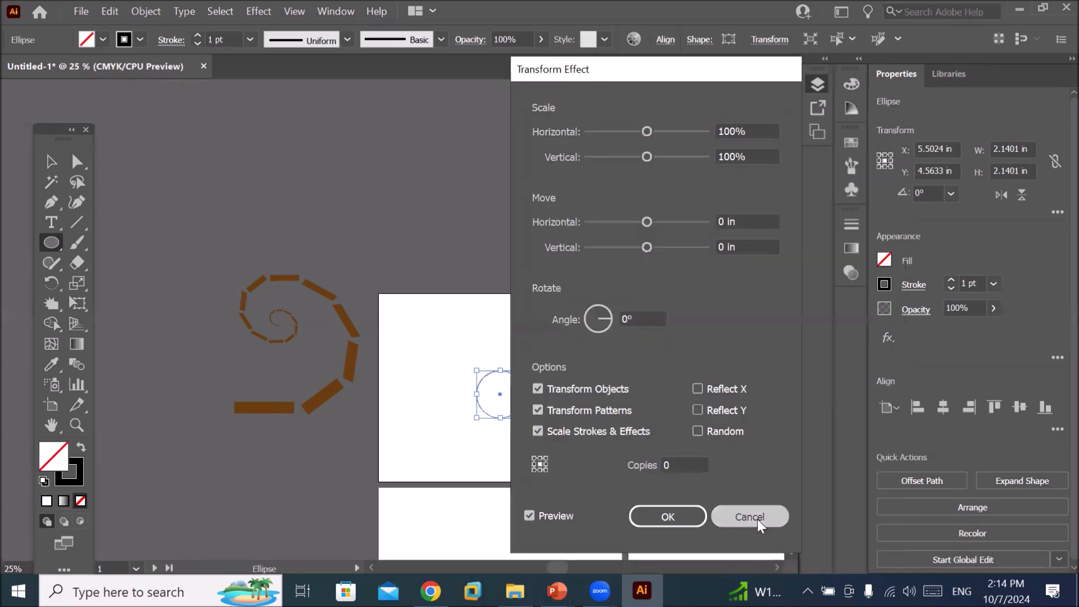
{"action": "left_click", "coordinate": [751, 516]}
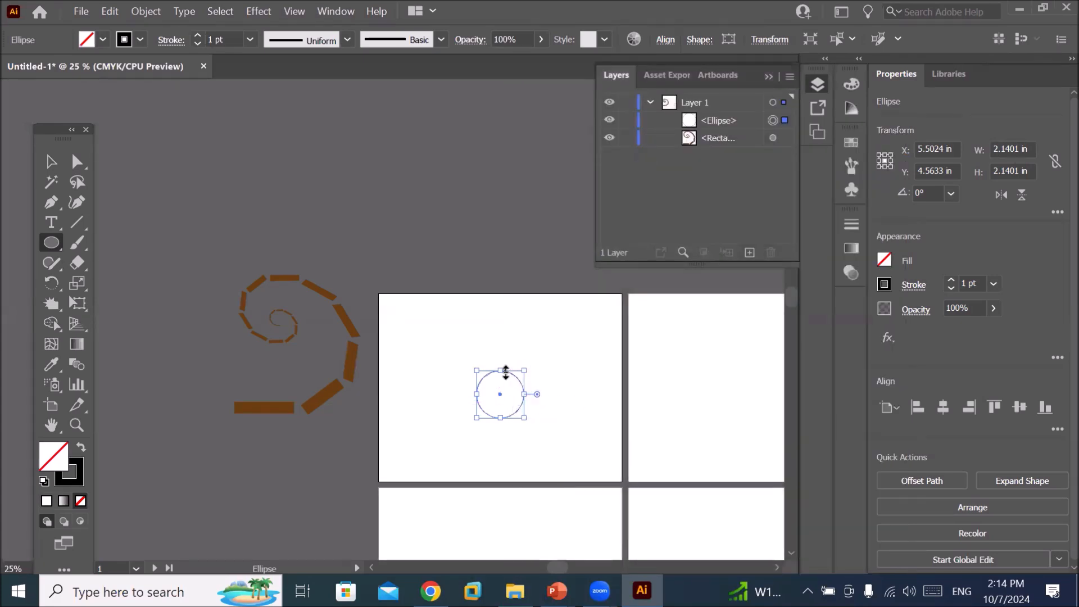
Flatten the circle into an ellipse about 0.74 in high and move it to about X 7.43 in, Y 4.25 in.
{"action": "left_click_drag", "start_coordinate": [500, 371], "coordinate": [498, 402]}
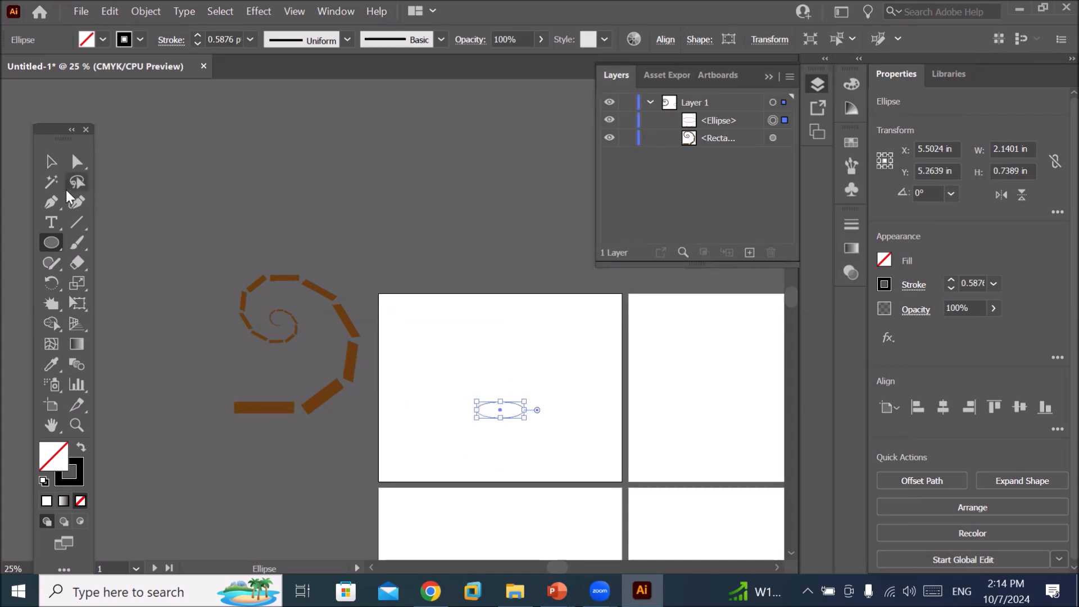
{"action": "left_click", "coordinate": [48, 163]}
{"action": "left_click_drag", "start_coordinate": [517, 403], "coordinate": [563, 378]}
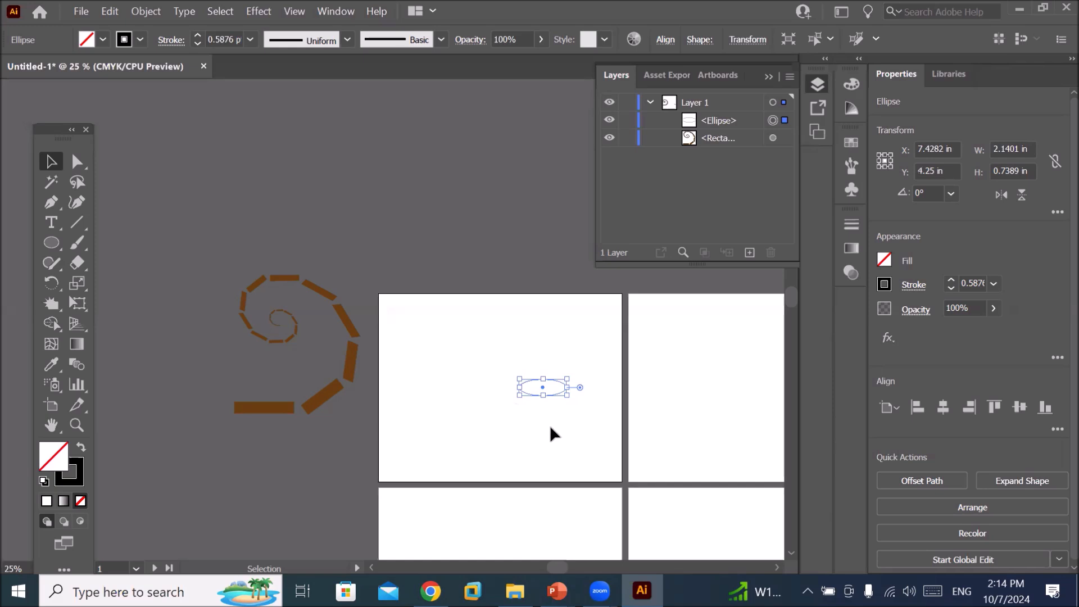
Fill the ellipse with light blue and remove its stroke.
{"action": "left_click", "coordinate": [103, 39]}
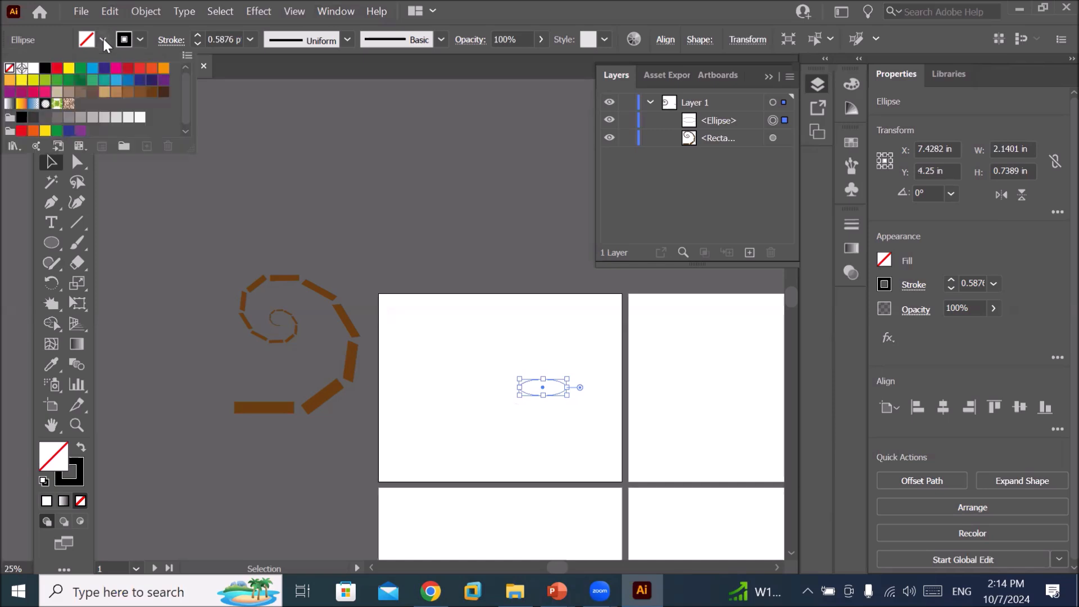
{"action": "left_click", "coordinate": [92, 69]}
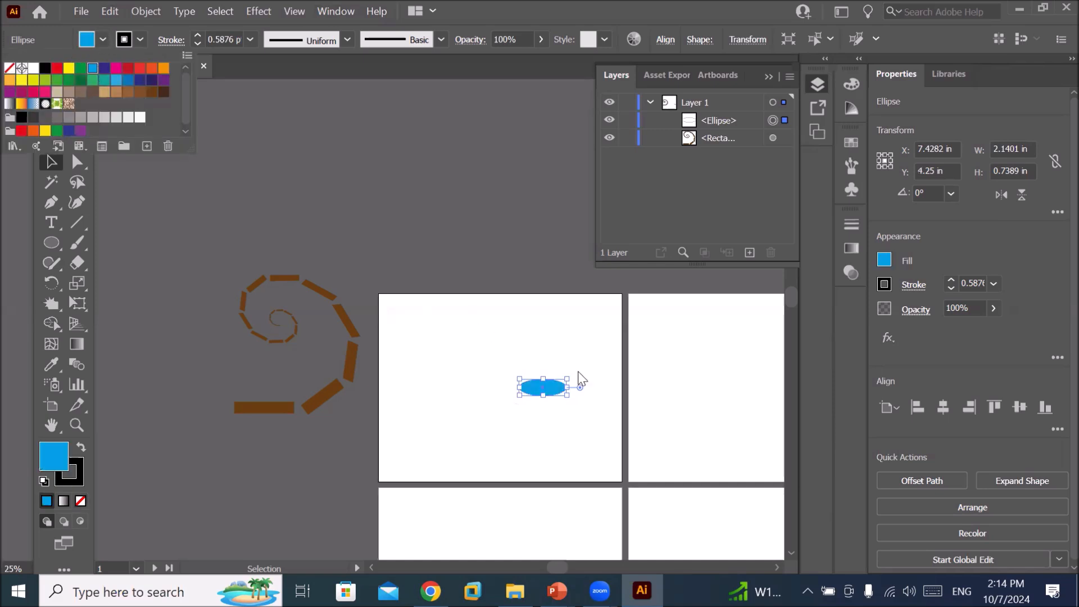
{"action": "left_click", "coordinate": [141, 38]}
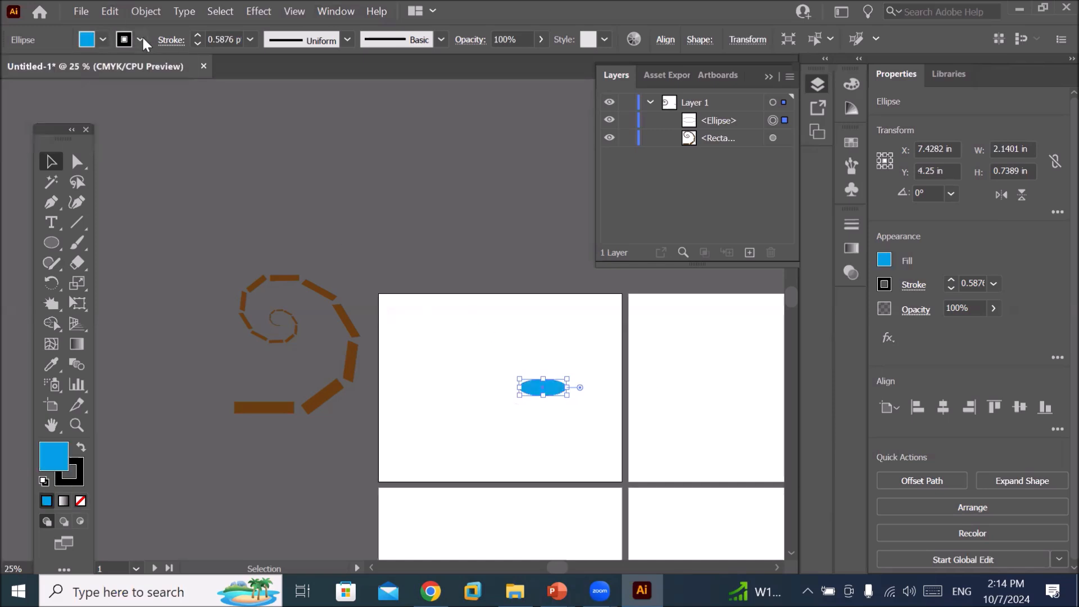
{"action": "left_click", "coordinate": [141, 40]}
{"action": "left_click", "coordinate": [10, 69]}
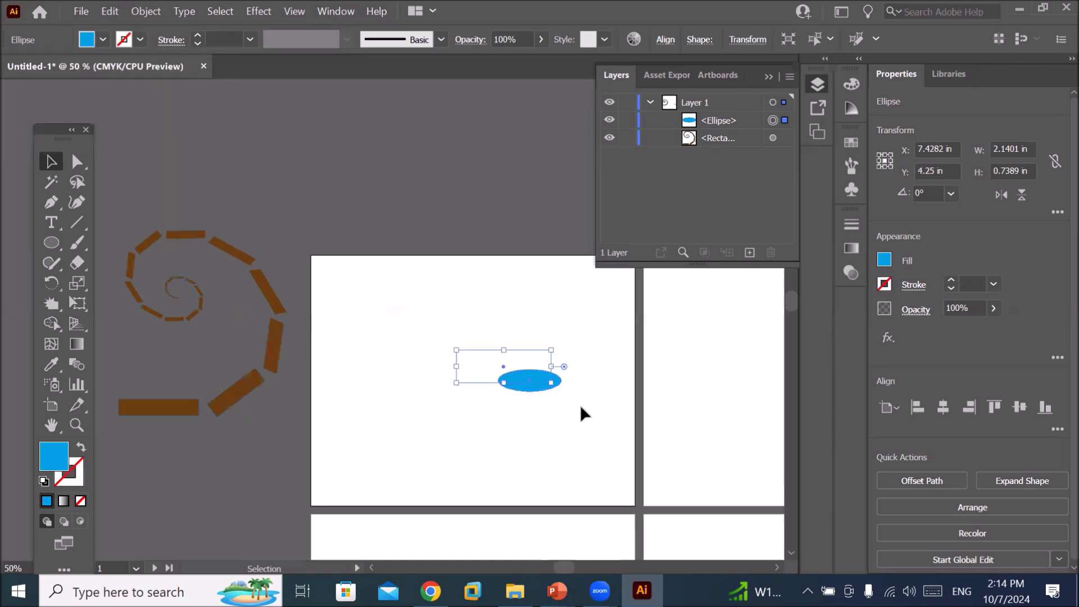
Start a Transform effect on the blue ellipse with its lower-left corner as reference point and 10 copies.
{"action": "scroll", "coordinate": [580, 404], "scroll_direction": "up", "scroll_amount": 1}
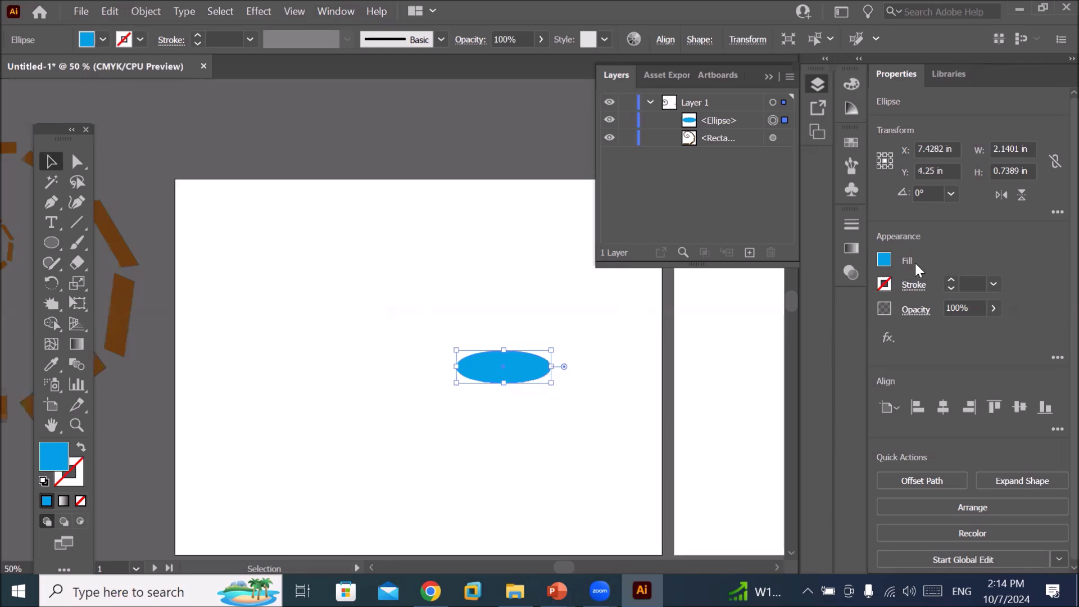
{"action": "left_click", "coordinate": [888, 339]}
{"action": "mouse_move", "coordinate": [998, 264]}
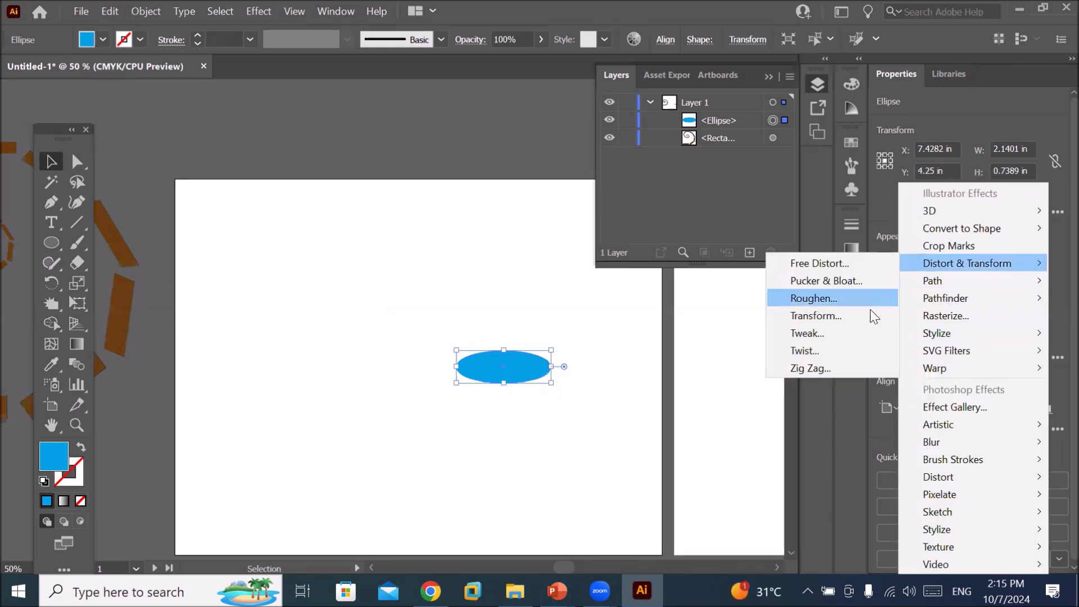
{"action": "left_click", "coordinate": [861, 320]}
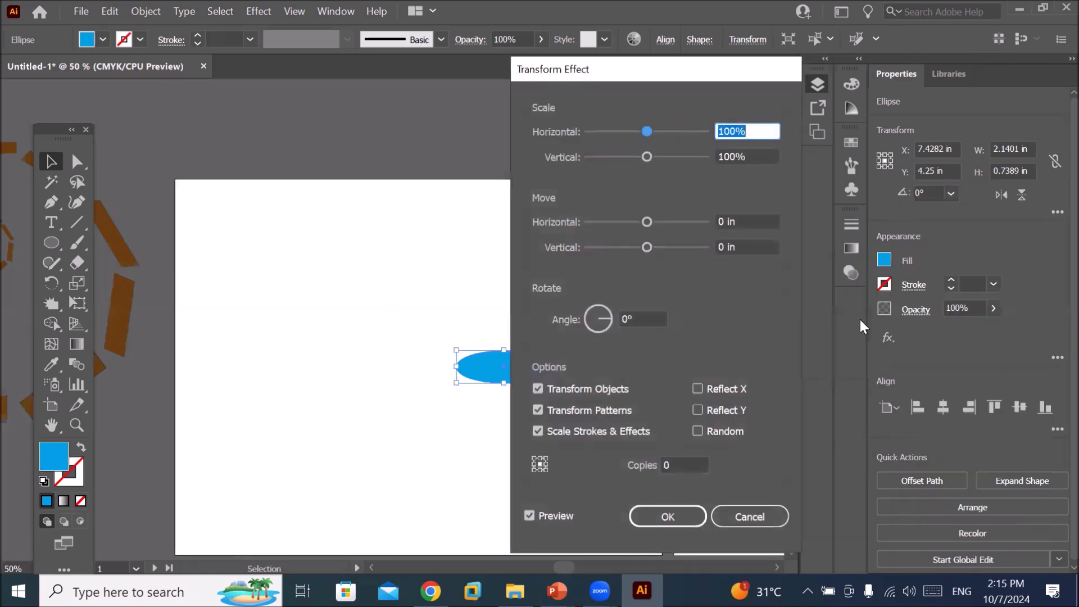
{"action": "left_click_drag", "start_coordinate": [605, 73], "coordinate": [669, 94]}
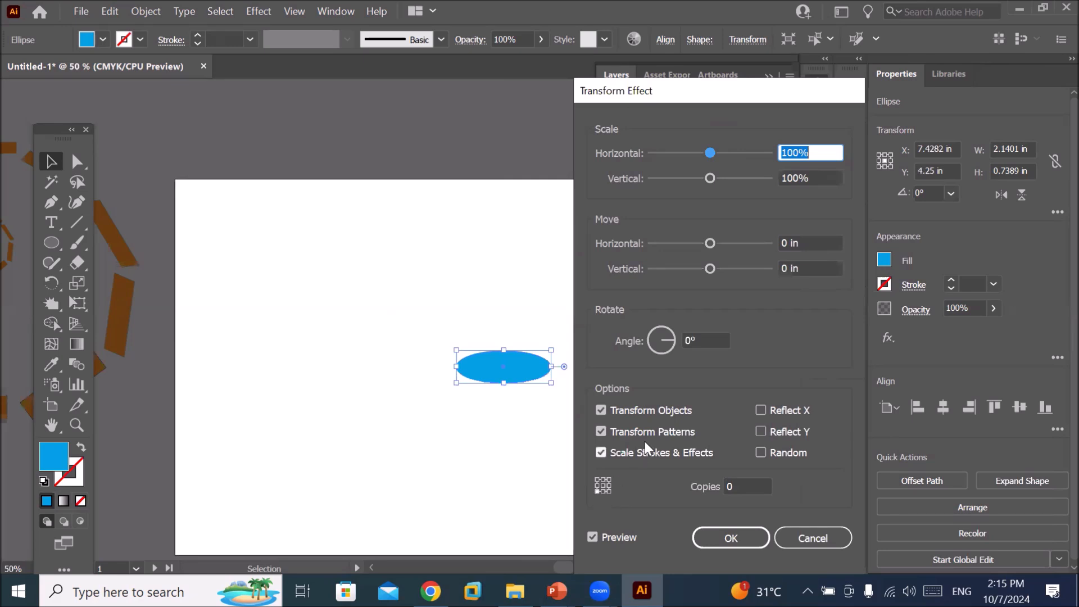
{"action": "left_click", "coordinate": [748, 484]}
{"action": "key", "text": "Up"}
{"action": "key", "text": "Up"}
{"action": "key", "text": "Up"}
{"action": "key", "text": "Up"}
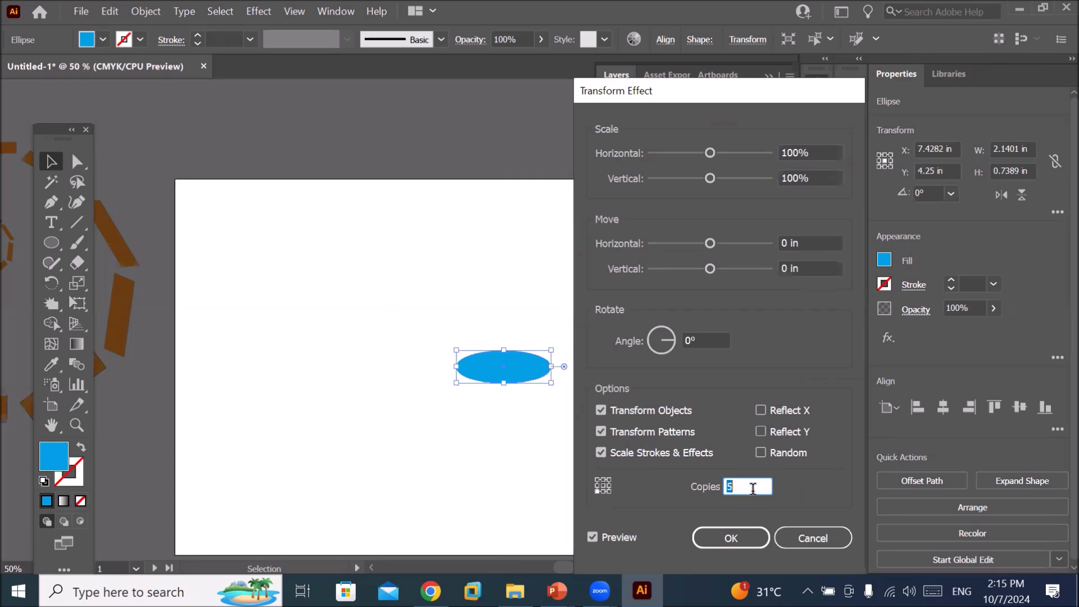
{"action": "key", "text": "Up"}
Set the rotation angle of the ellipse copies to 33° so they fan out into a full flower.
{"action": "left_click", "coordinate": [713, 340]}
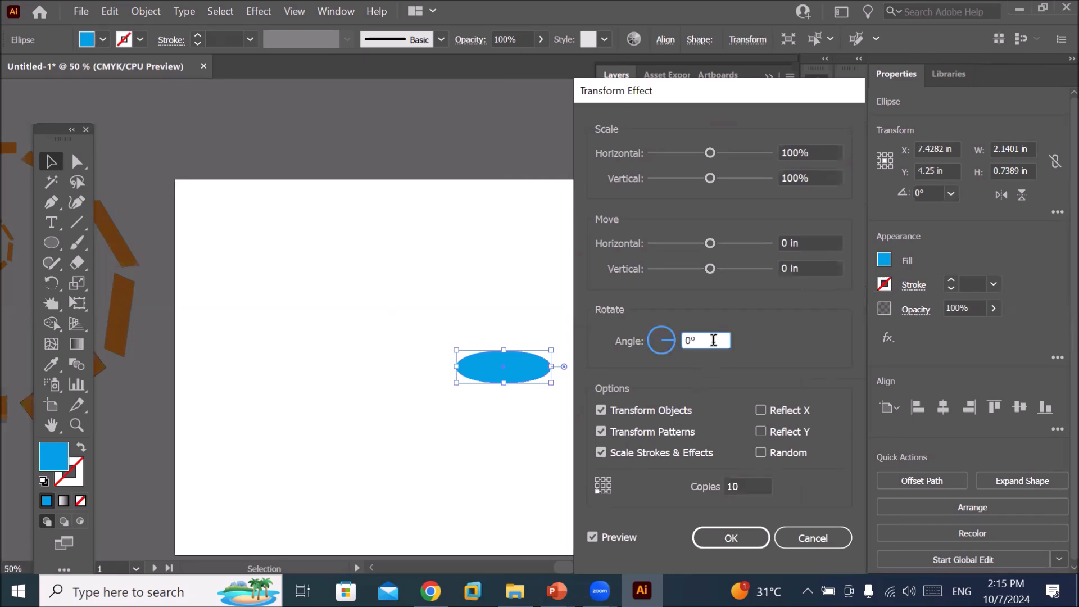
{"action": "key", "text": "Up"}
{"action": "key", "text": "Up"}
{"action": "key", "text": "Up"}
{"action": "key", "text": "Up"}
{"action": "key", "text": "Up"}
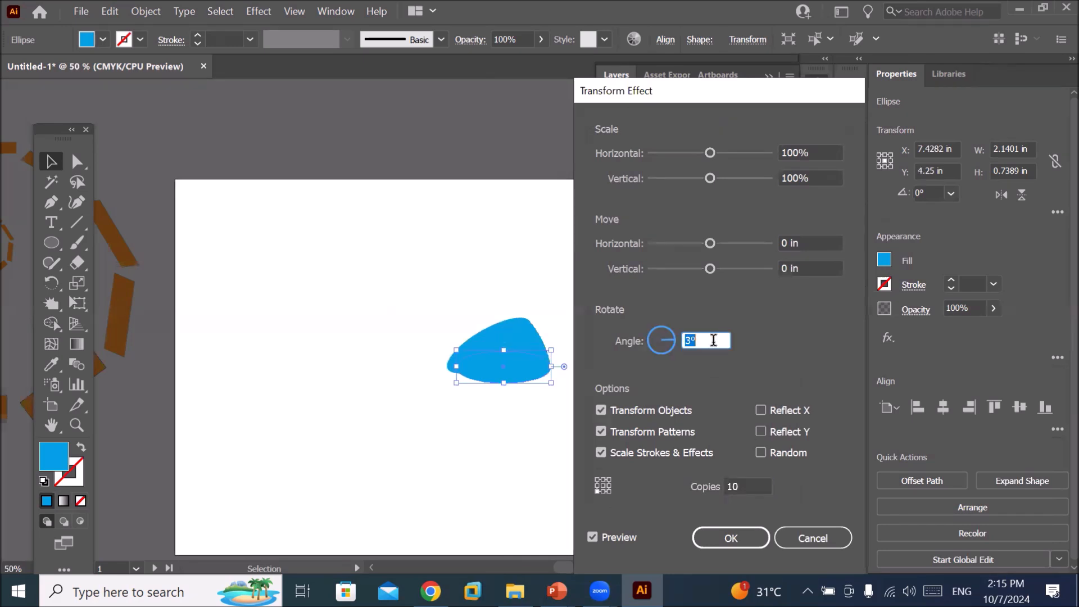
{"action": "key", "text": "Up"}
{"action": "key", "text": "Up"}
{"action": "key", "text": "Up"}
{"action": "key", "text": "Up"}
{"action": "key", "text": "Up"}
{"action": "key", "text": "Up"}
{"action": "key", "text": "Up"}
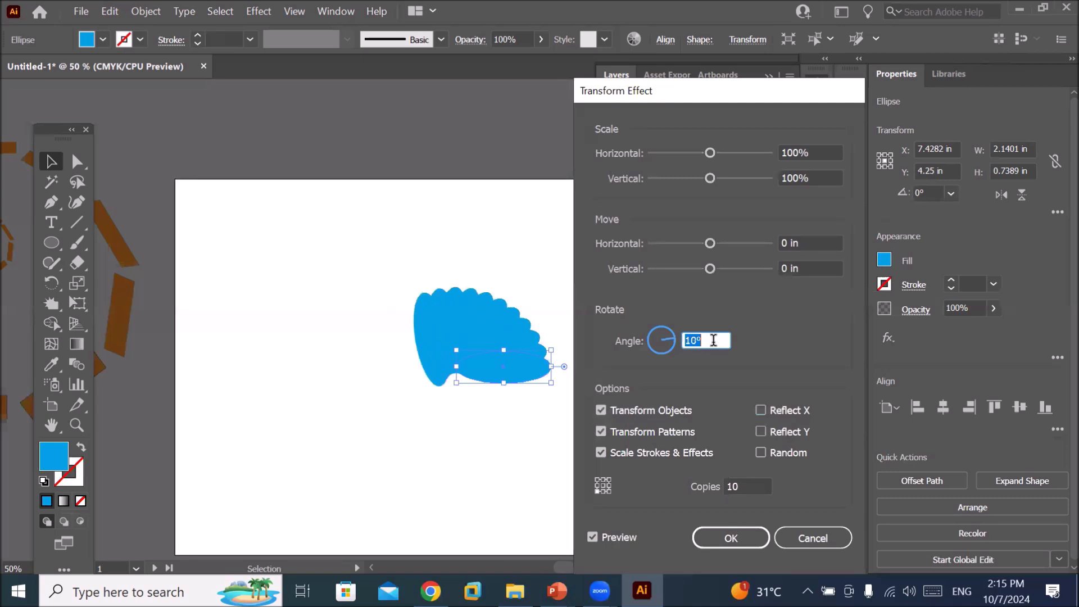
{"action": "key", "text": "Up"}
{"action": "key", "text": "Up"}
{"action": "key", "text": "Up"}
{"action": "key", "text": "Up"}
{"action": "key", "text": "Up"}
{"action": "key", "text": "Up"}
{"action": "key", "text": "Up"}
{"action": "key", "text": "Up"}
{"action": "key", "text": "Up"}
{"action": "key", "text": "Up"}
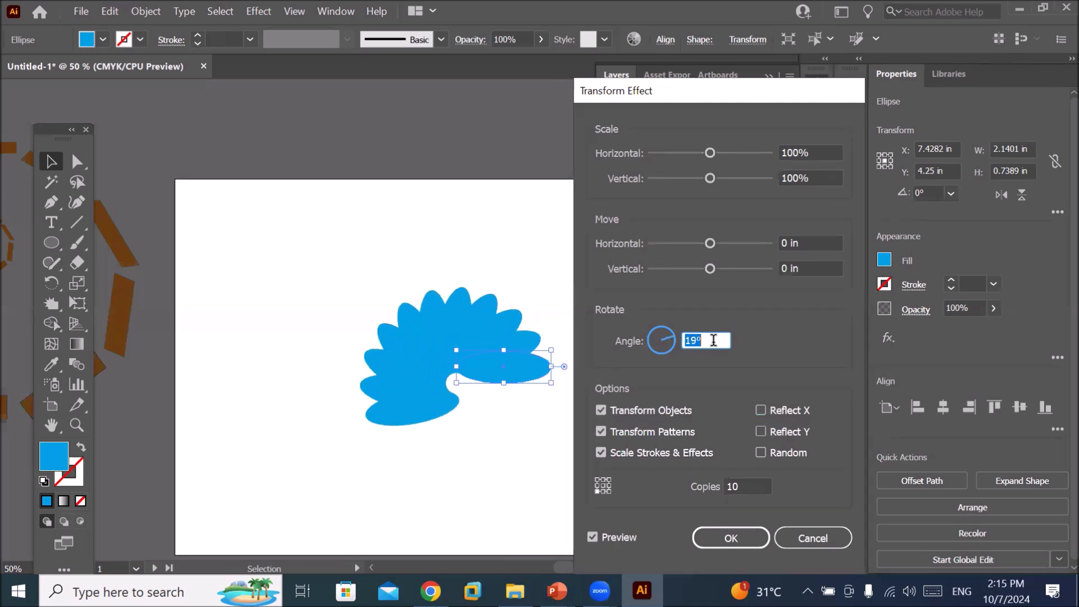
{"action": "key", "text": "Up"}
{"action": "key", "text": "Up"}
{"action": "key", "text": "Up"}
{"action": "key", "text": "Up"}
{"action": "key", "text": "Up"}
{"action": "key", "text": "Up"}
{"action": "key", "text": "Up"}
{"action": "key", "text": "Up"}
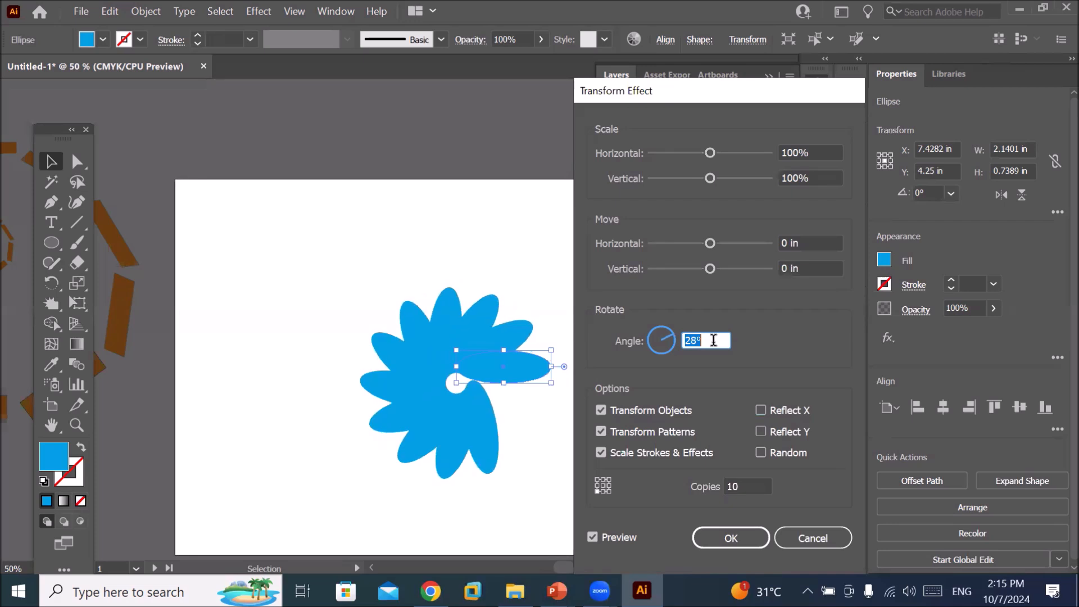
{"action": "key", "text": "Up"}
{"action": "key", "text": "Up"}
{"action": "key", "text": "Up"}
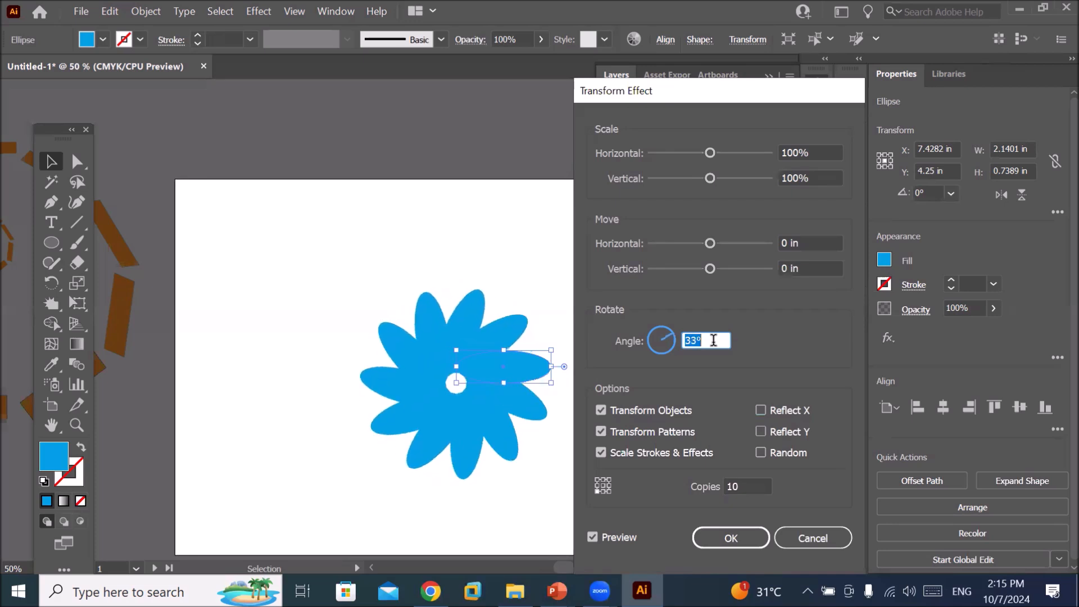
Cancel the Transform effect and swap the ellipse's fill and stroke so it has only a blue outline.
{"action": "left_click", "coordinate": [795, 527]}
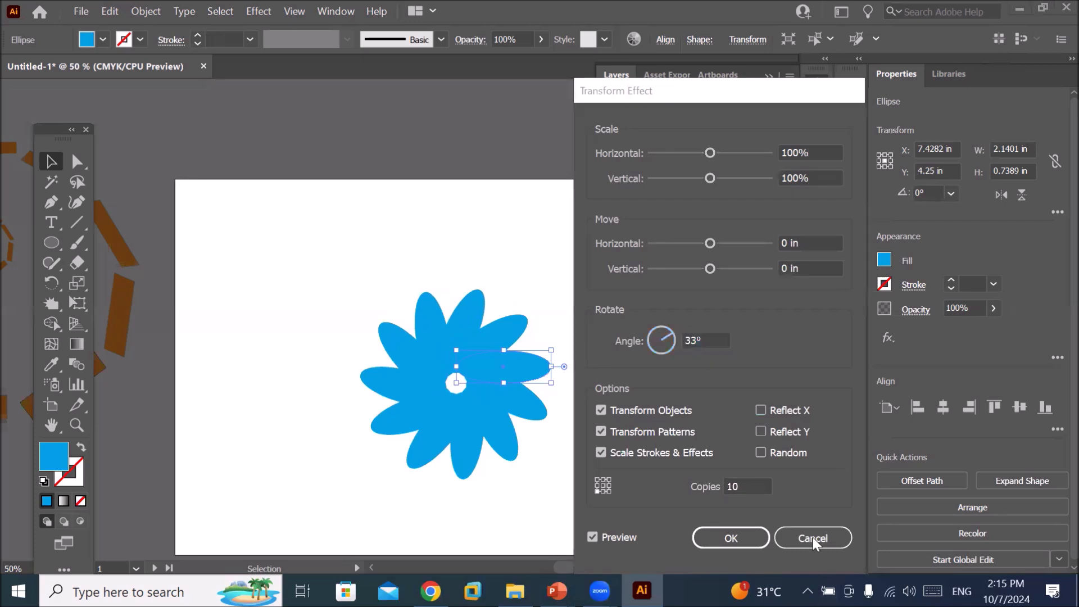
{"action": "left_click", "coordinate": [813, 540]}
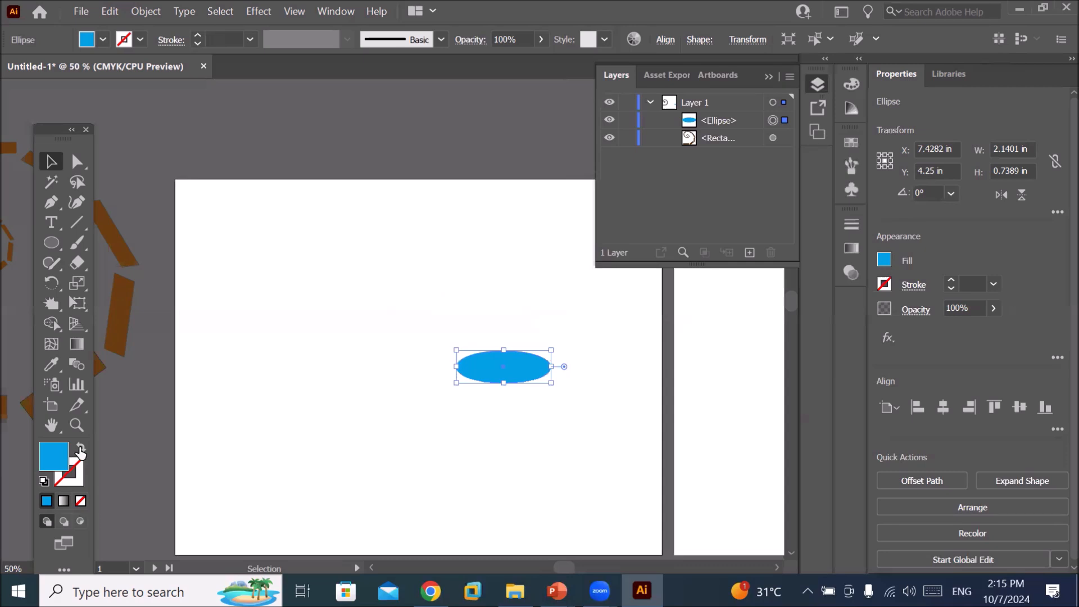
{"action": "left_click", "coordinate": [81, 448]}
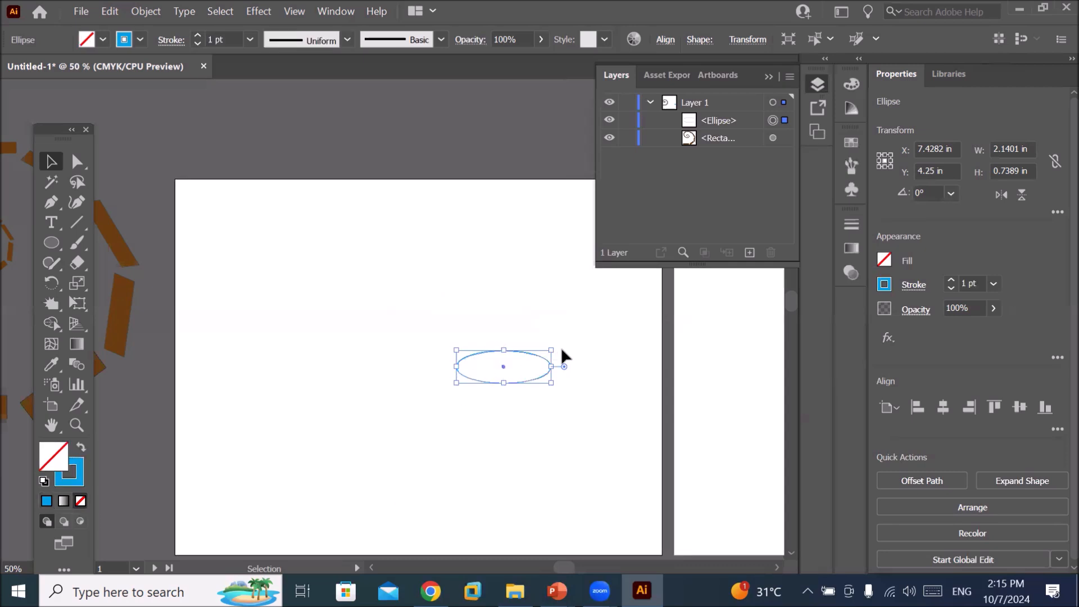
{"action": "scroll", "coordinate": [563, 351], "scroll_direction": "up", "scroll_amount": 1}
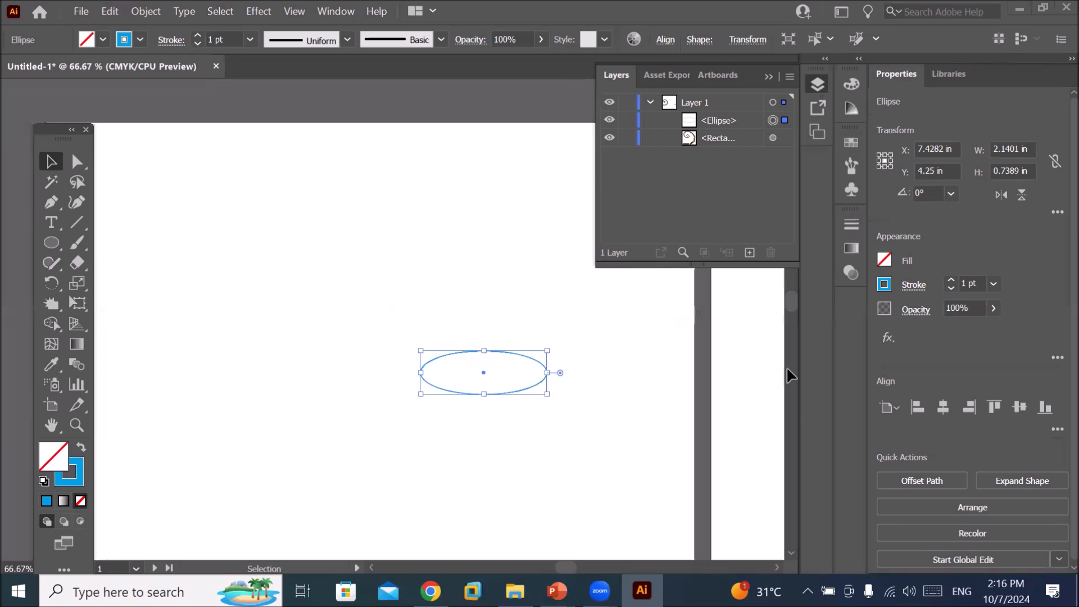
Start a Transform effect on the outlined ellipse with a rotation angle of 1°.
{"action": "left_click", "coordinate": [883, 339]}
{"action": "mouse_move", "coordinate": [991, 271]}
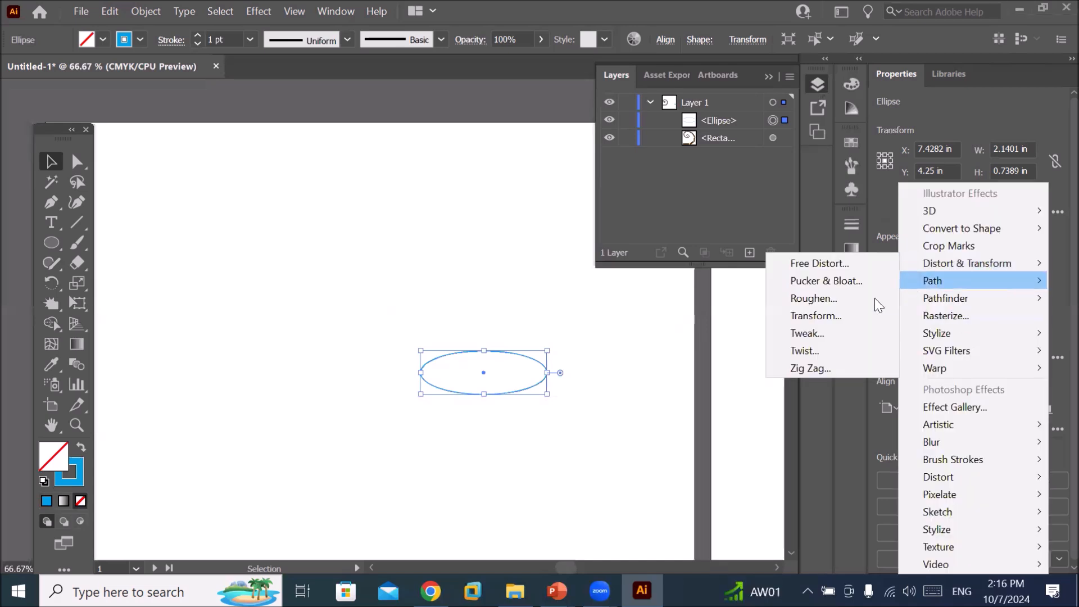
{"action": "left_click", "coordinate": [837, 316]}
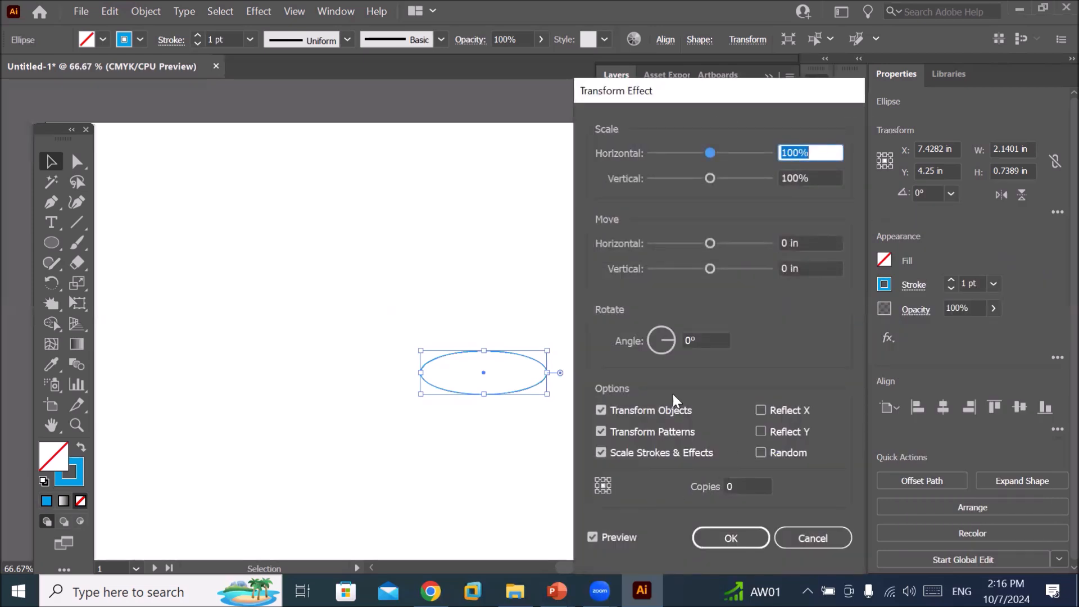
{"action": "left_click", "coordinate": [709, 339]}
{"action": "key", "text": "Up"}
{"action": "key", "text": "Up"}
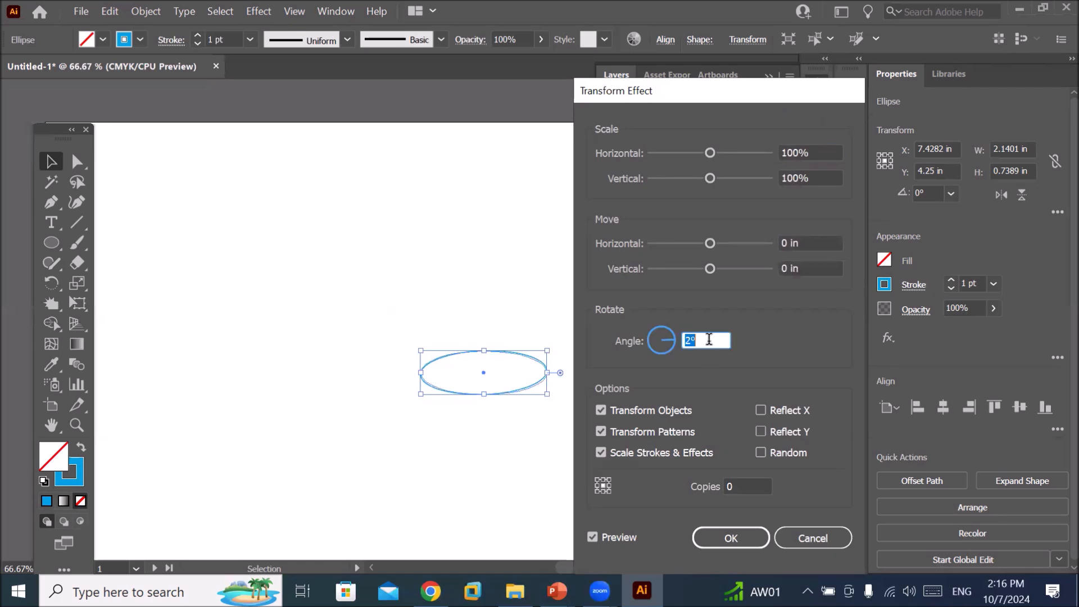
{"action": "key", "text": "Down"}
Set the number of transformed ellipse copies to 10.
{"action": "left_click", "coordinate": [752, 488]}
{"action": "key", "text": "Up"}
{"action": "key", "text": "Up"}
{"action": "key", "text": "Up"}
{"action": "key", "text": "Up"}
{"action": "key", "text": "Up"}
{"action": "key", "text": "Up"}
{"action": "key", "text": "Up"}
{"action": "key", "text": "Up"}
{"action": "key", "text": "Up"}
{"action": "key", "text": "Up"}
{"action": "key", "text": "Up"}
{"action": "key", "text": "Up"}
{"action": "key", "text": "Down"}
{"action": "key", "text": "Down"}
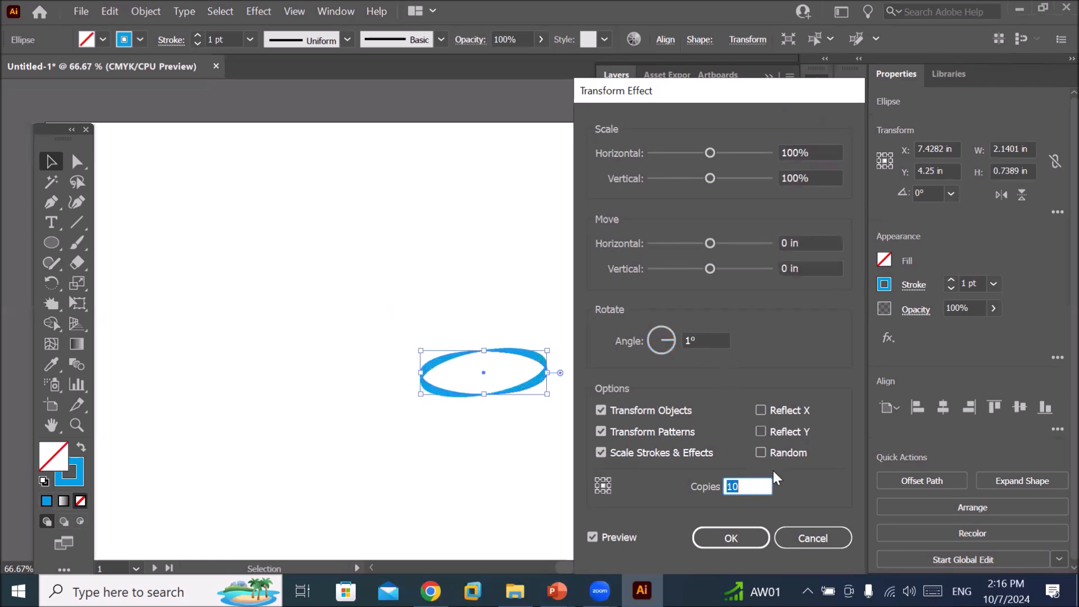
Raise the rotation angle of the outlined ellipse copies to 16° around the ellipse's center.
{"action": "left_click", "coordinate": [707, 341]}
{"action": "key", "text": "Up"}
{"action": "key", "text": "Up"}
{"action": "key", "text": "Up"}
{"action": "key", "text": "Up"}
{"action": "key", "text": "Up"}
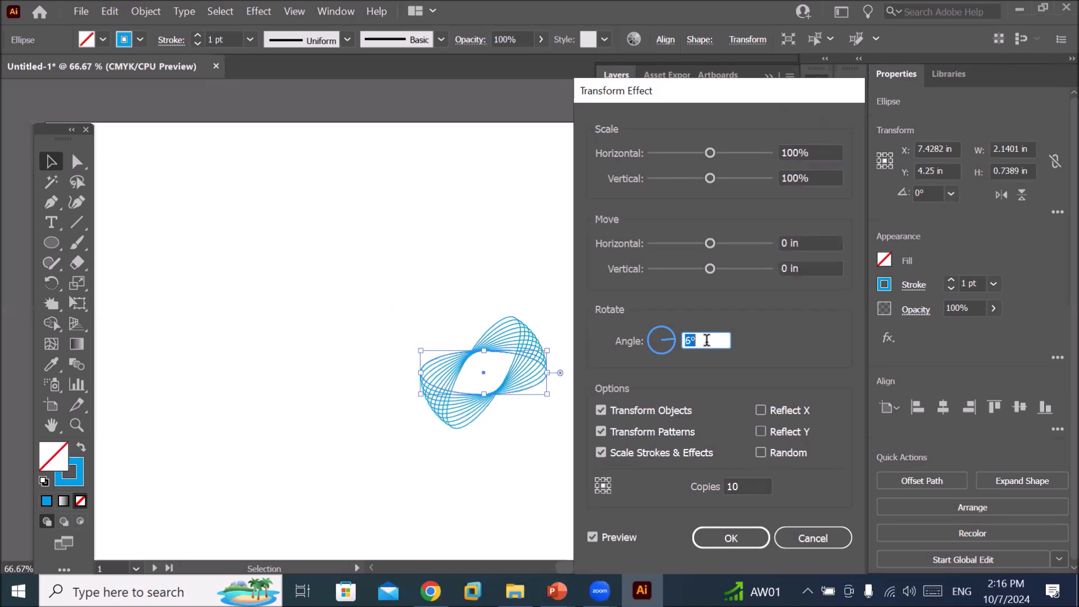
{"action": "key", "text": "Up"}
{"action": "key", "text": "Up"}
{"action": "key", "text": "Up"}
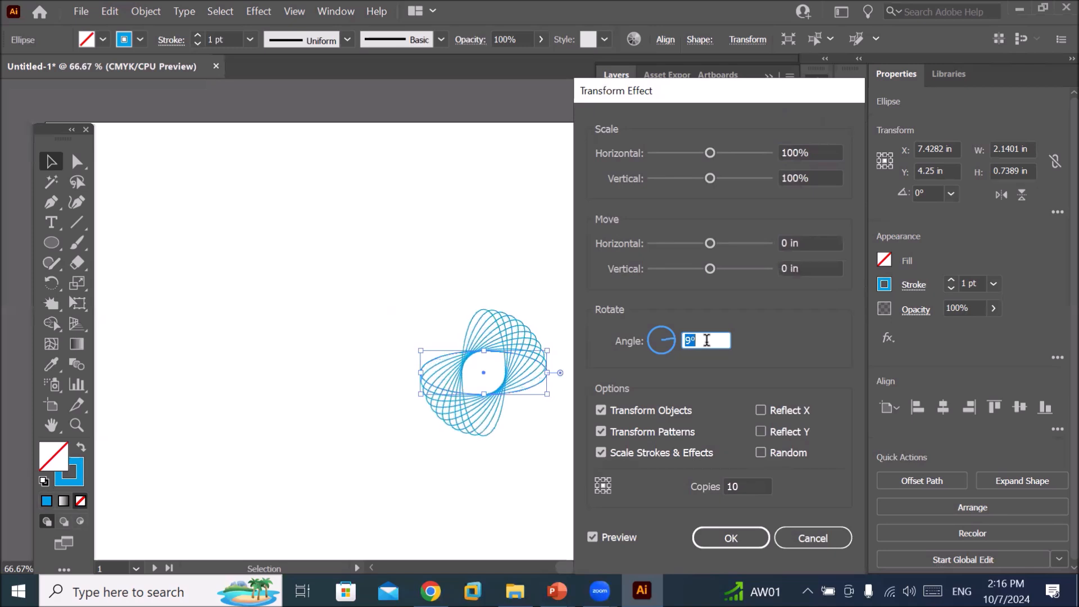
{"action": "key", "text": "Up"}
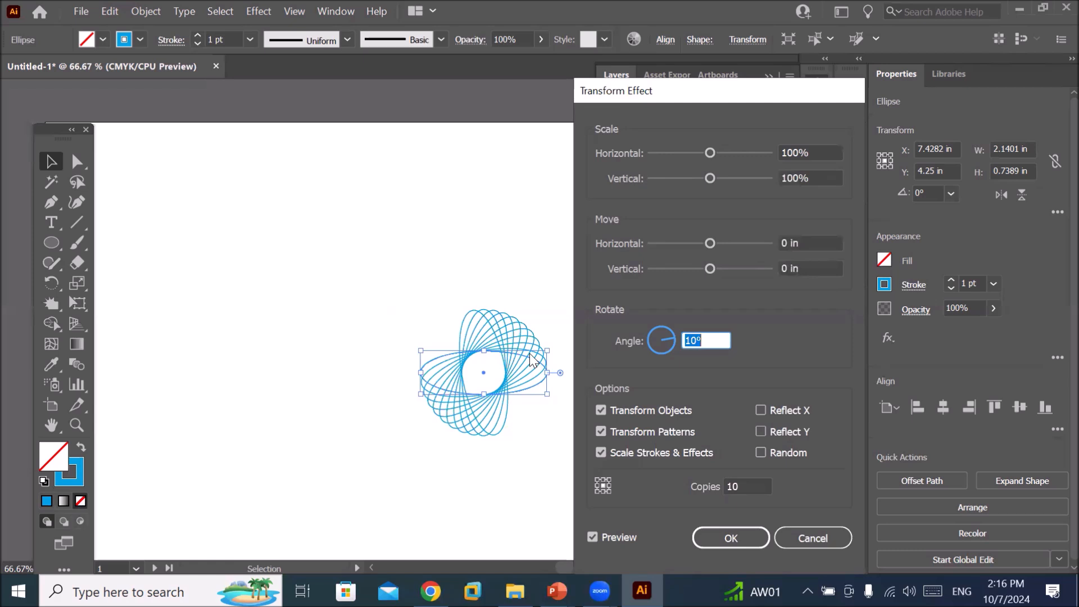
{"action": "left_click", "coordinate": [711, 337]}
{"action": "key", "text": "Up"}
{"action": "key", "text": "Up"}
{"action": "key", "text": "Up"}
{"action": "key", "text": "Up"}
{"action": "key", "text": "Up"}
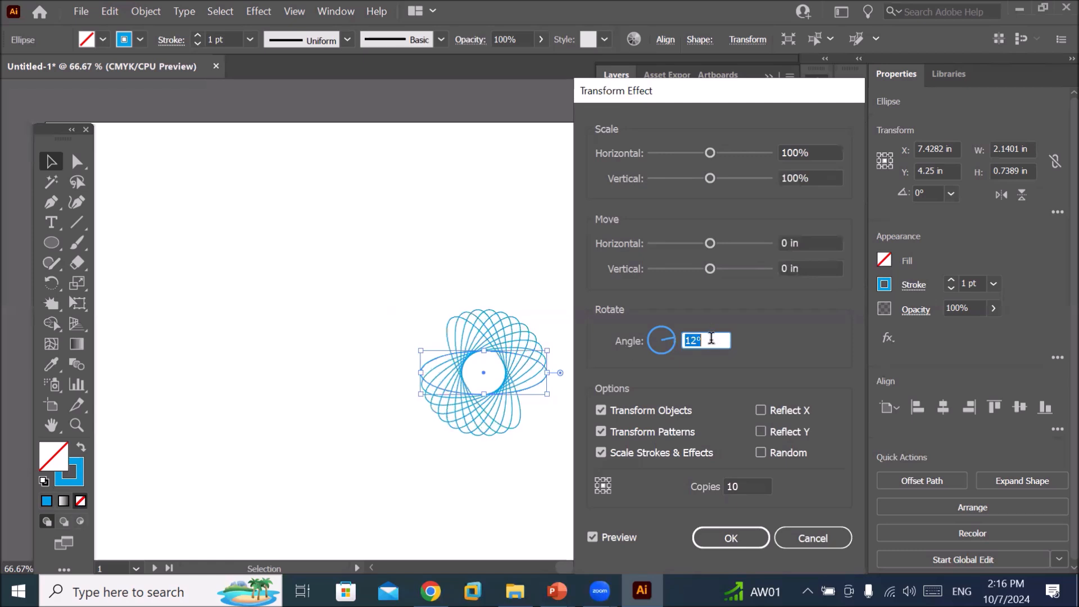
{"action": "key", "text": "Up"}
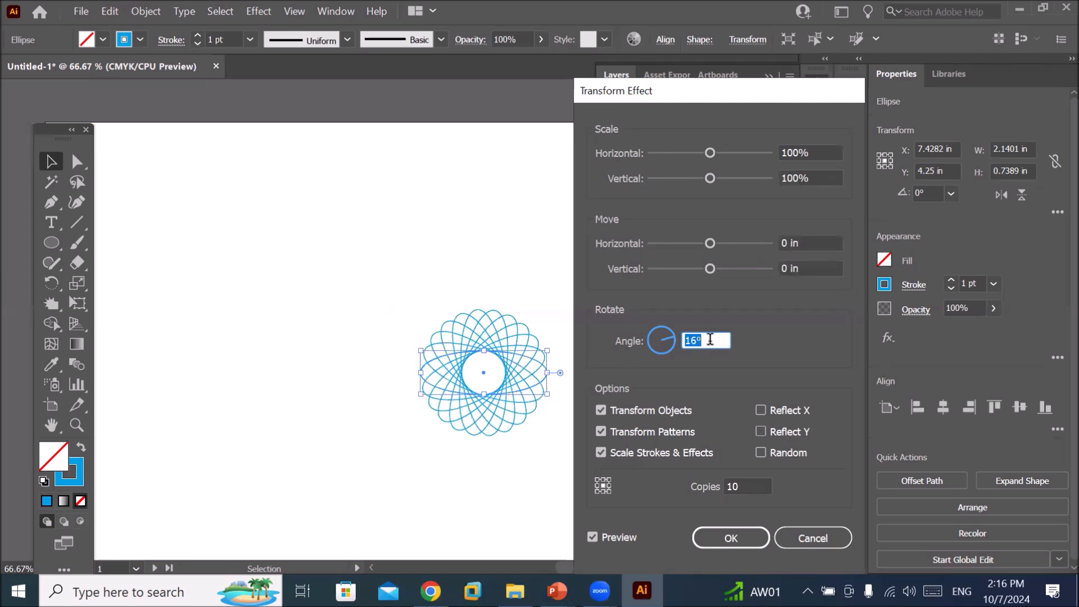
Try several corner reference points for the rotation, and settle on the middle of the ellipse's left edge.
{"action": "left_click", "coordinate": [596, 487]}
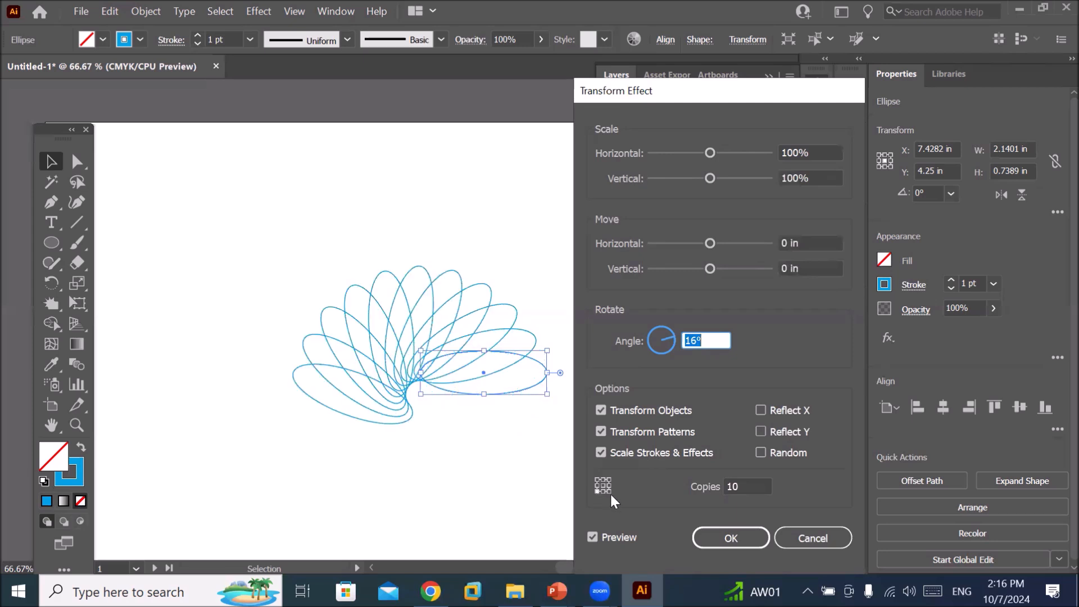
{"action": "left_click", "coordinate": [609, 491]}
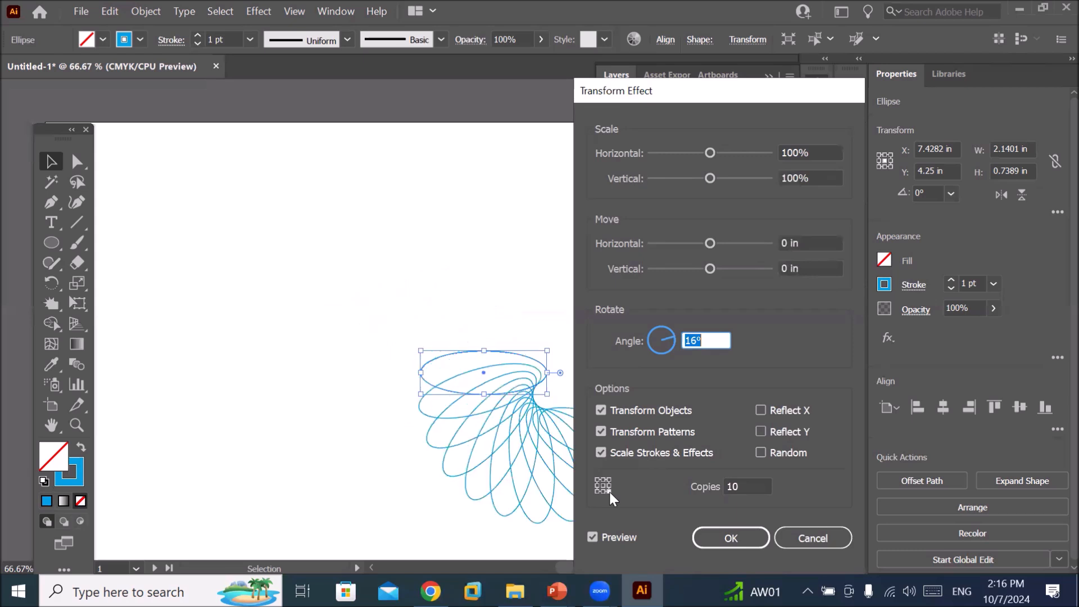
{"action": "left_click", "coordinate": [609, 481]}
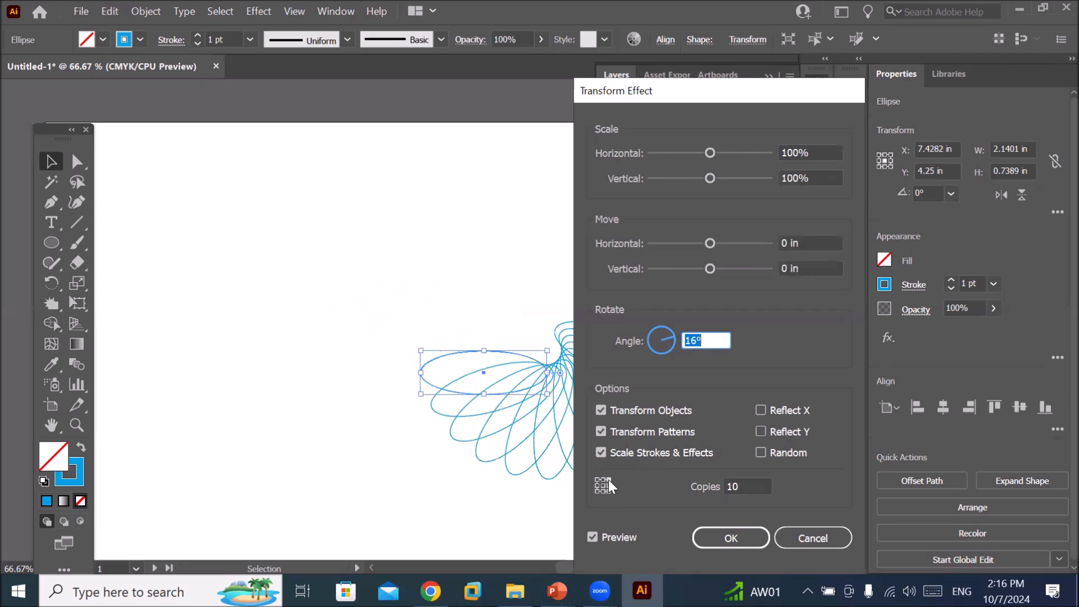
{"action": "left_click", "coordinate": [594, 488]}
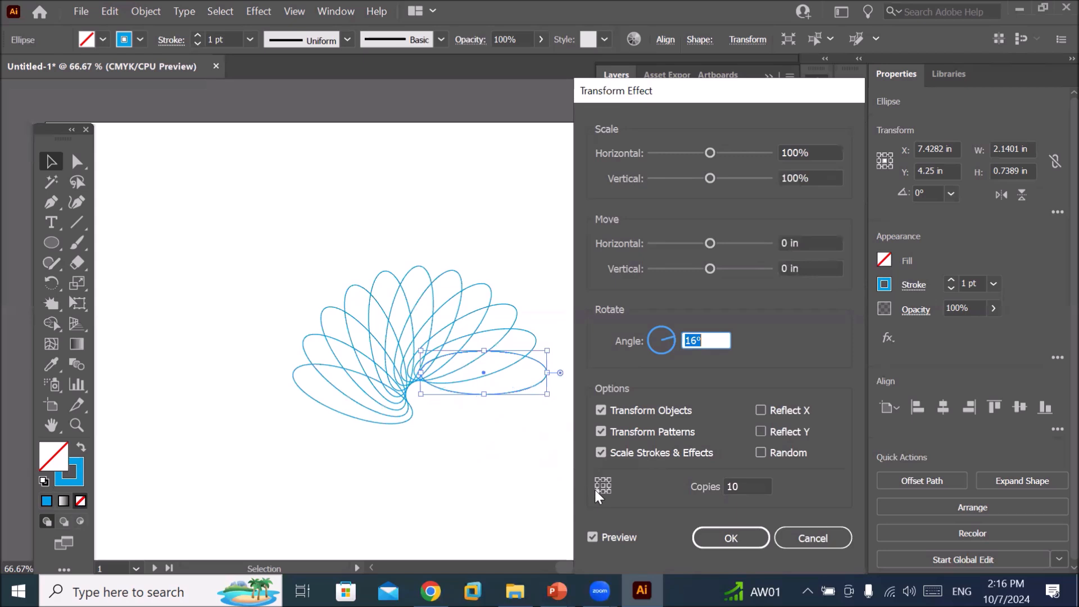
{"action": "left_click", "coordinate": [596, 484]}
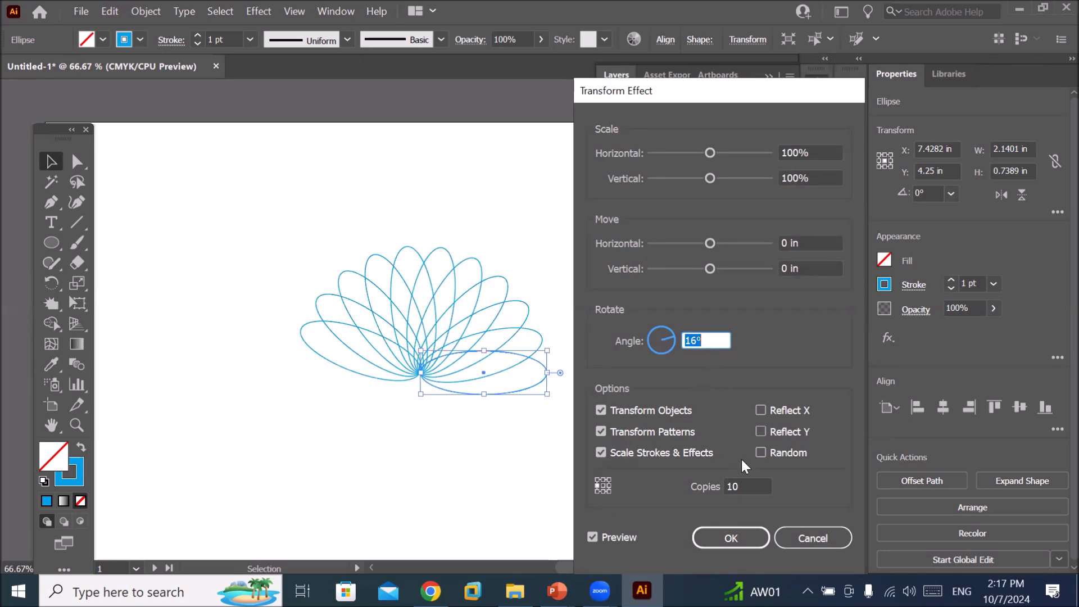
Increase the copies to 21 so the outlined petals form a full flower.
{"action": "double_click", "coordinate": [755, 486]}
{"action": "key", "text": "Up"}
{"action": "key", "text": "Up"}
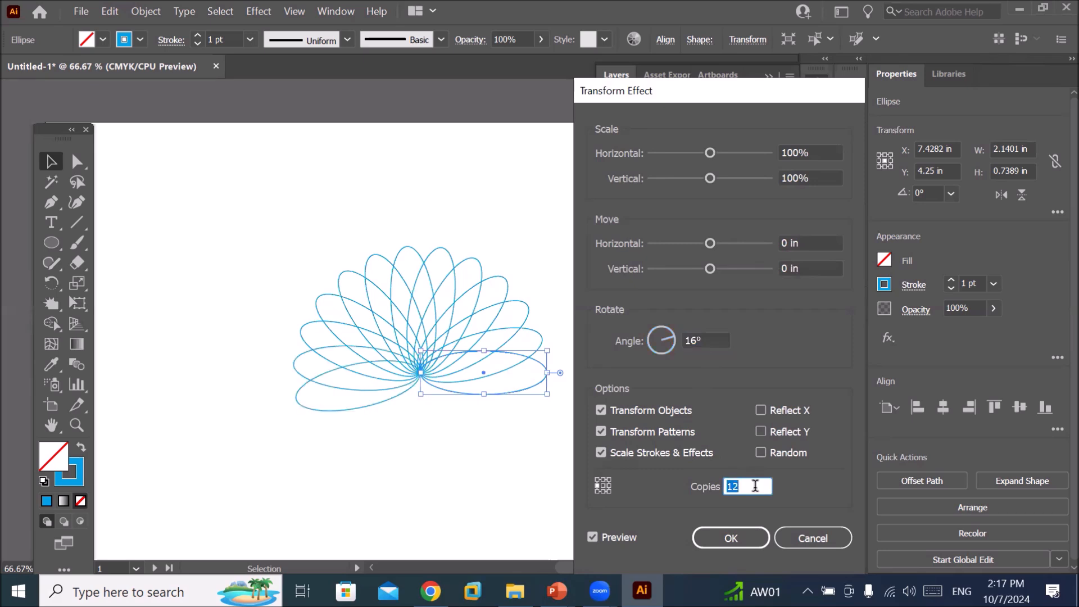
{"action": "key", "text": "Up"}
{"action": "key", "text": "Up"}
{"action": "key", "text": "Up"}
{"action": "key", "text": "Up"}
{"action": "key", "text": "Up"}
{"action": "key", "text": "Up"}
{"action": "key", "text": "Up"}
{"action": "key", "text": "Up"}
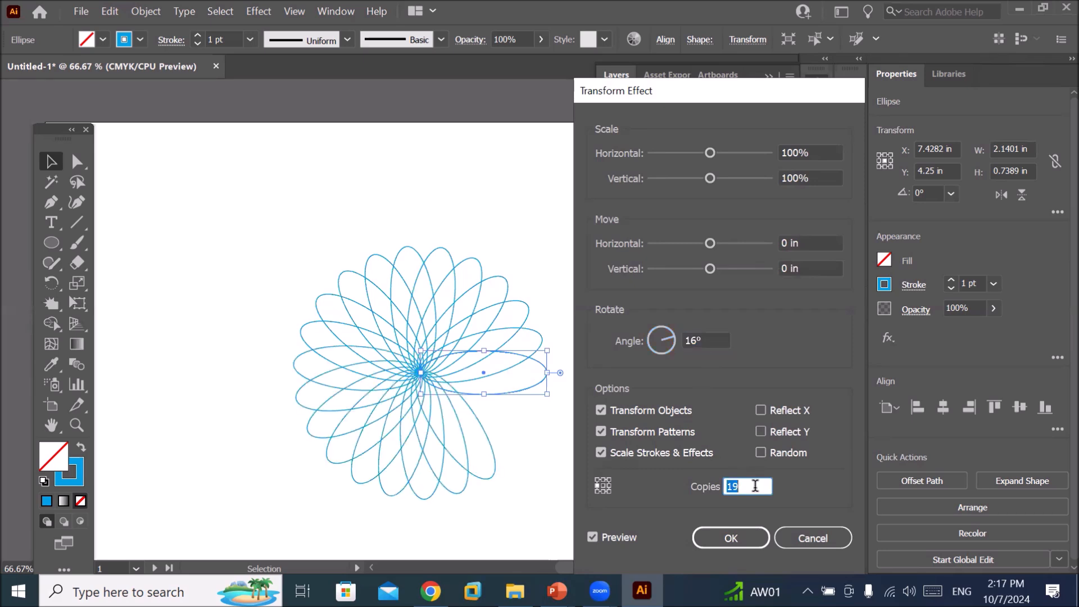
{"action": "key", "text": "Up"}
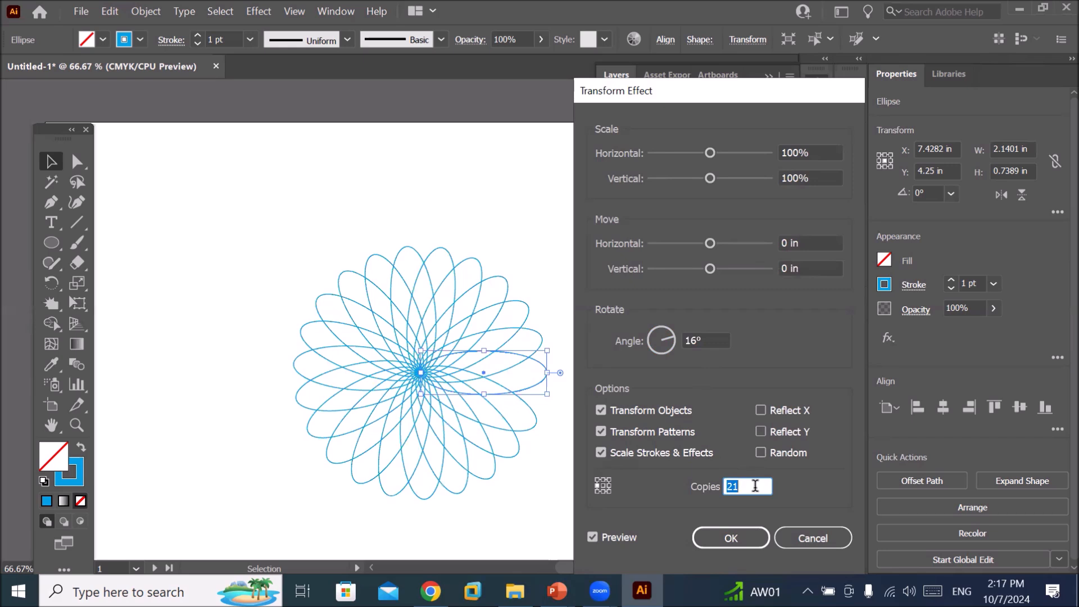
Reduce the ellipse copies to 1.
{"action": "key", "text": "Down"}
{"action": "key", "text": "Down"}
{"action": "key", "text": "Down"}
{"action": "key", "text": "Down"}
{"action": "key", "text": "Down"}
{"action": "key", "text": "Down"}
{"action": "key", "text": "Down"}
{"action": "key", "text": "Down"}
{"action": "key", "text": "Down"}
{"action": "key", "text": "Down"}
{"action": "key", "text": "Down"}
{"action": "key", "text": "Down"}
{"action": "key", "text": "Down"}
{"action": "key", "text": "Down"}
{"action": "key", "text": "Down"}
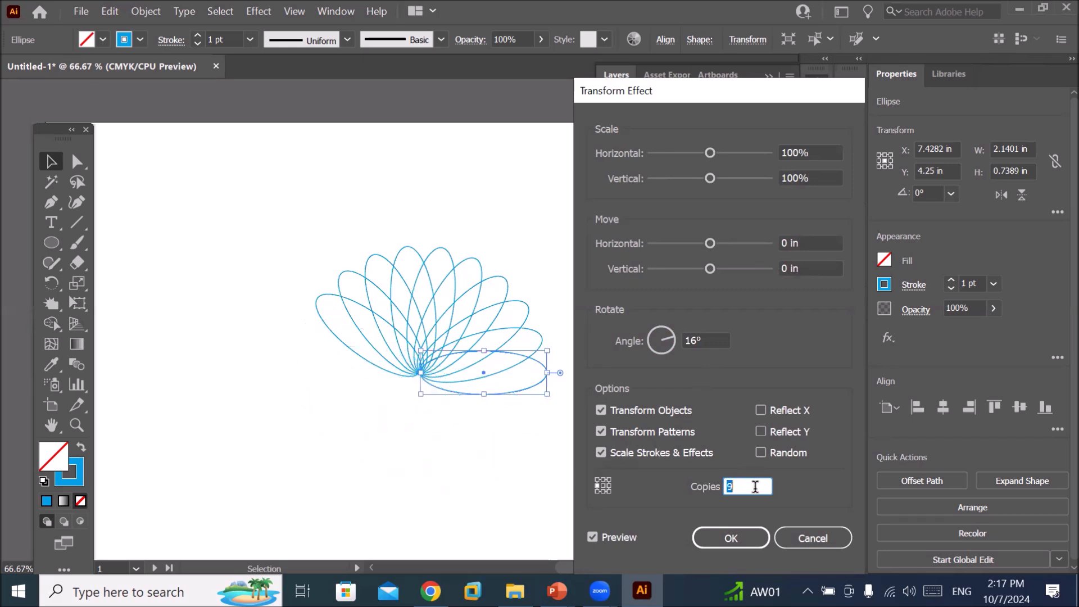
{"action": "key", "text": "Down"}
{"action": "key", "text": "Down"}
{"action": "key", "text": "Down"}
{"action": "key", "text": "Down"}
{"action": "key", "text": "Down"}
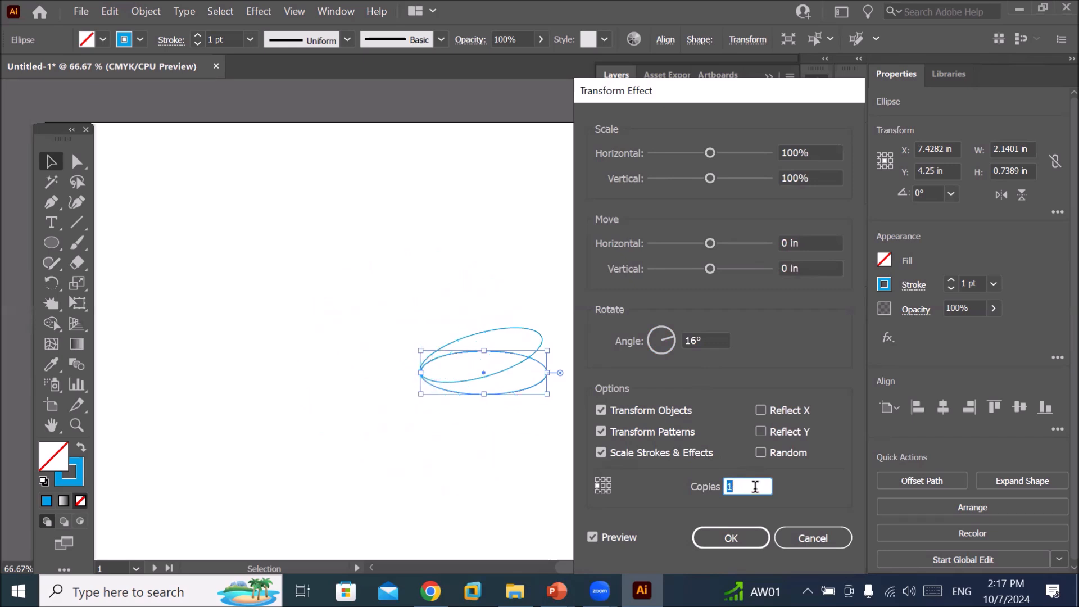
{"action": "left_click", "coordinate": [756, 487]}
Set the rotation angle of the ellipse copy to 20°.
{"action": "left_click", "coordinate": [718, 340]}
{"action": "key", "text": "Up"}
{"action": "key", "text": "Up"}
{"action": "key", "text": "Up"}
{"action": "key", "text": "Up"}
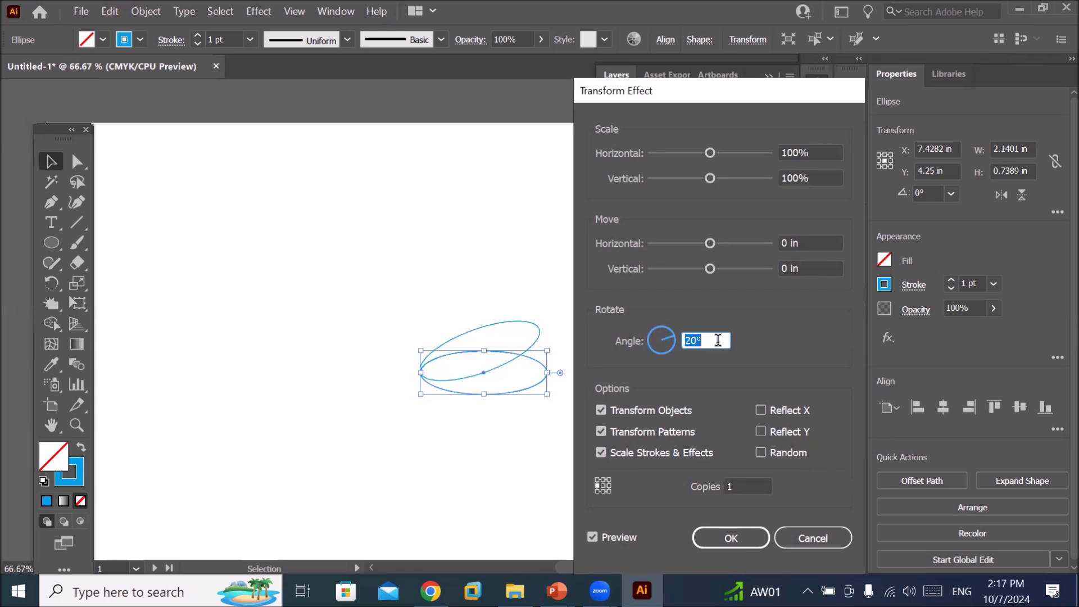
Increase the copies one at a time to 4, fanning the petals out from the ellipse's left end.
{"action": "left_click", "coordinate": [745, 487]}
{"action": "key", "text": "Up"}
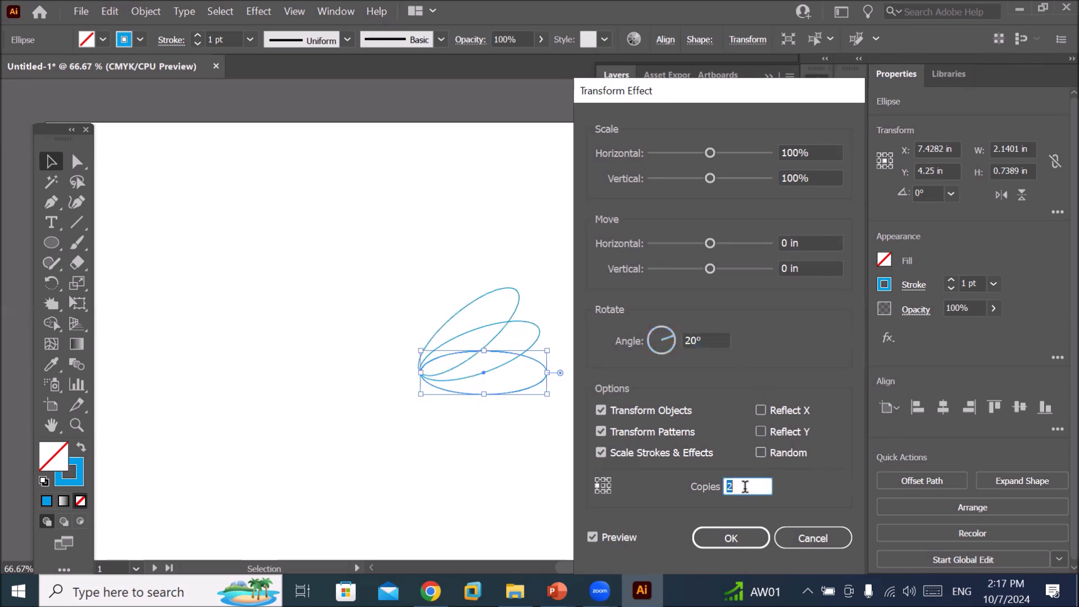
{"action": "key", "text": "Up"}
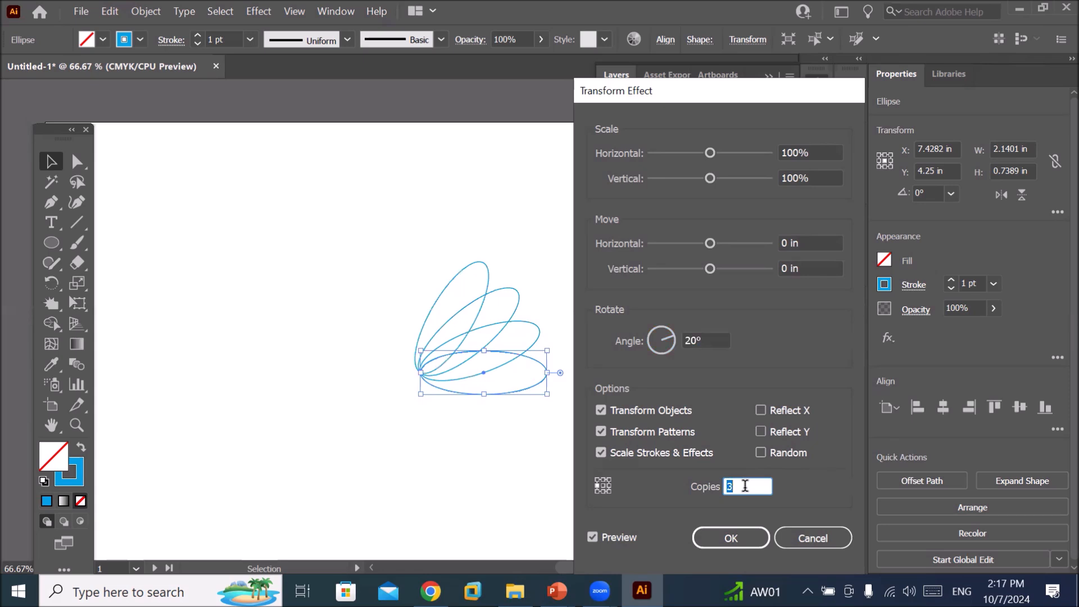
{"action": "key", "text": "Up"}
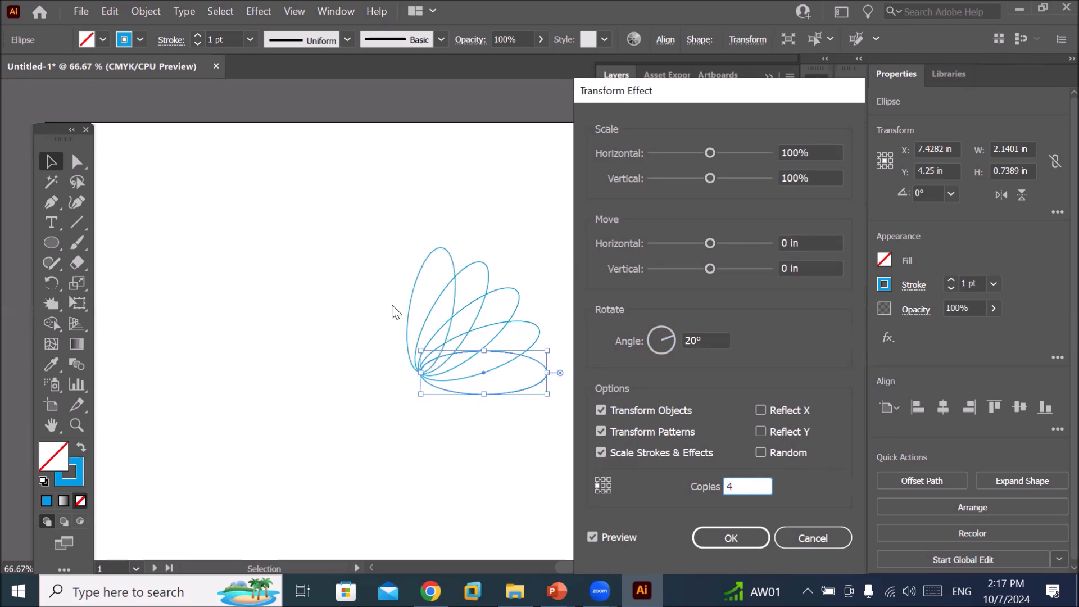
{"action": "left_click", "coordinate": [764, 487]}
Set the vertical move of the Transform effect to -0.5 in to spread the petals apart.
{"action": "left_click", "coordinate": [821, 266]}
{"action": "key", "text": "Down"}
{"action": "key", "text": "Down"}
{"action": "key", "text": "Down"}
{"action": "key", "text": "Down"}
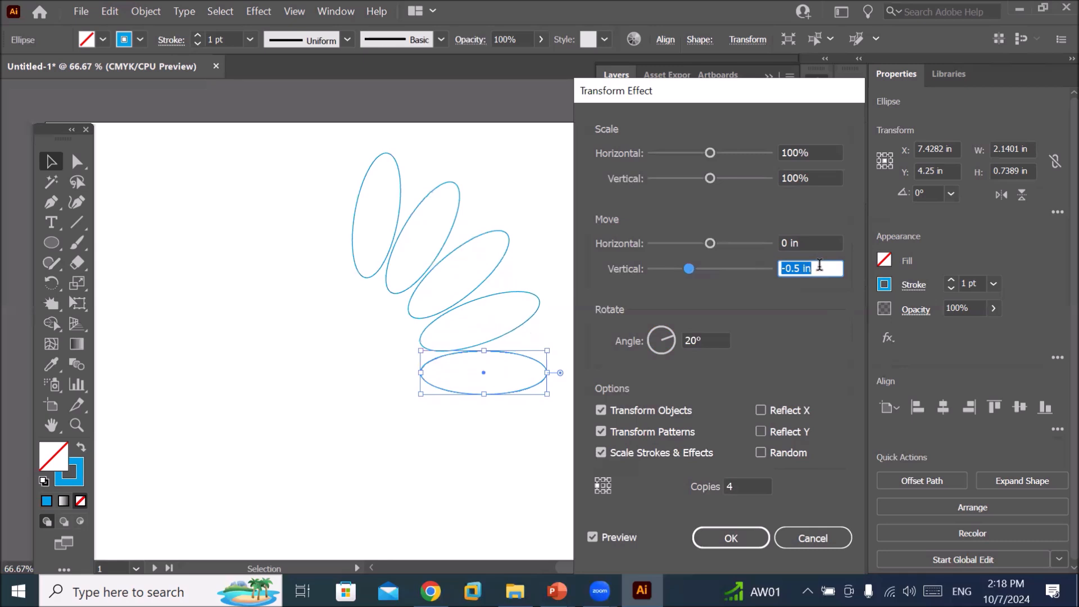
{"action": "left_click", "coordinate": [819, 266]}
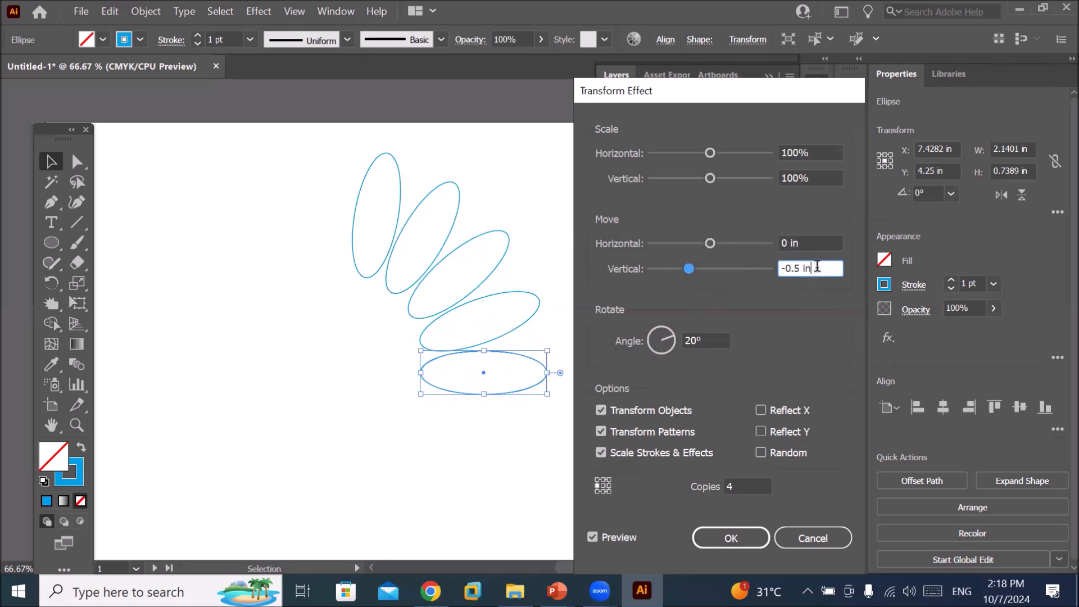
Increase the copies to 17 so the spaced petals close into a full ring.
{"action": "left_click", "coordinate": [748, 487]}
{"action": "key", "text": "Up"}
{"action": "key", "text": "Up"}
{"action": "key", "text": "Up"}
{"action": "key", "text": "Up"}
{"action": "key", "text": "Up"}
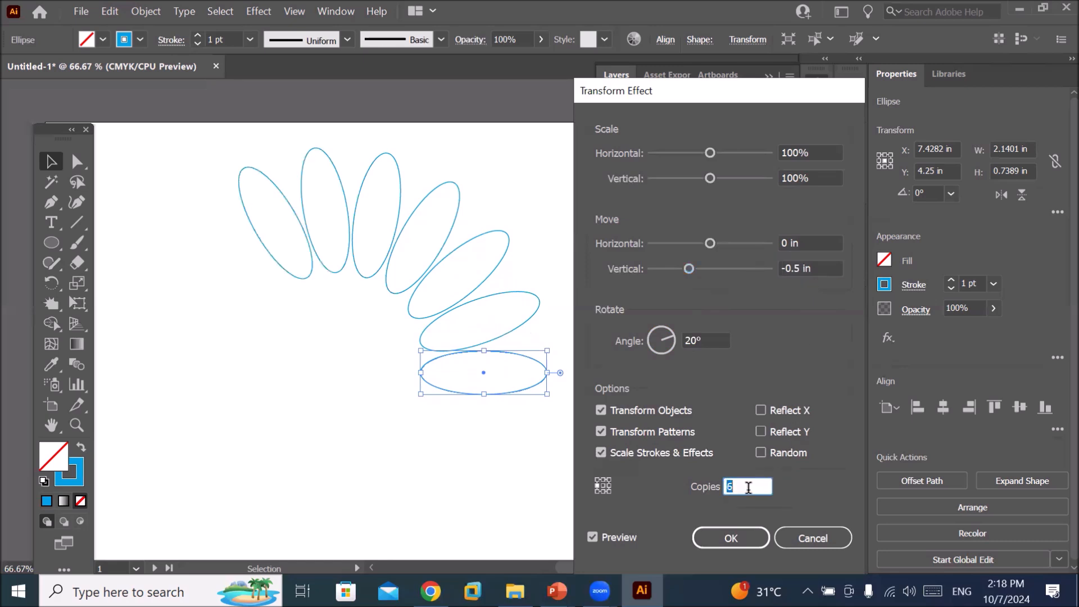
{"action": "key", "text": "Up"}
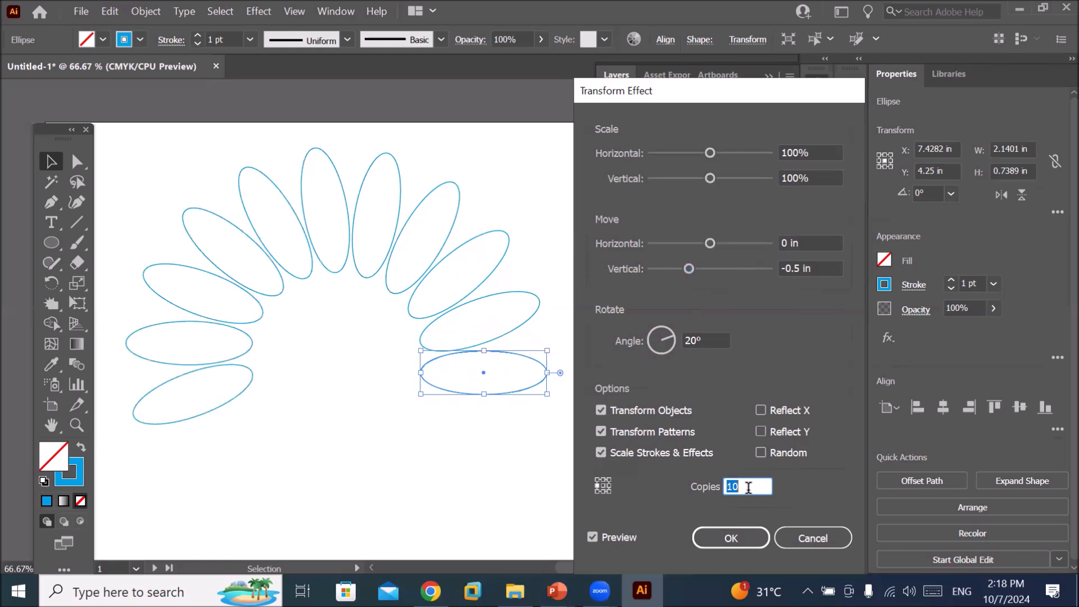
{"action": "key", "text": "Up"}
{"action": "key", "text": "Up"}
{"action": "key", "text": "Up"}
{"action": "key", "text": "Up"}
{"action": "key", "text": "Up"}
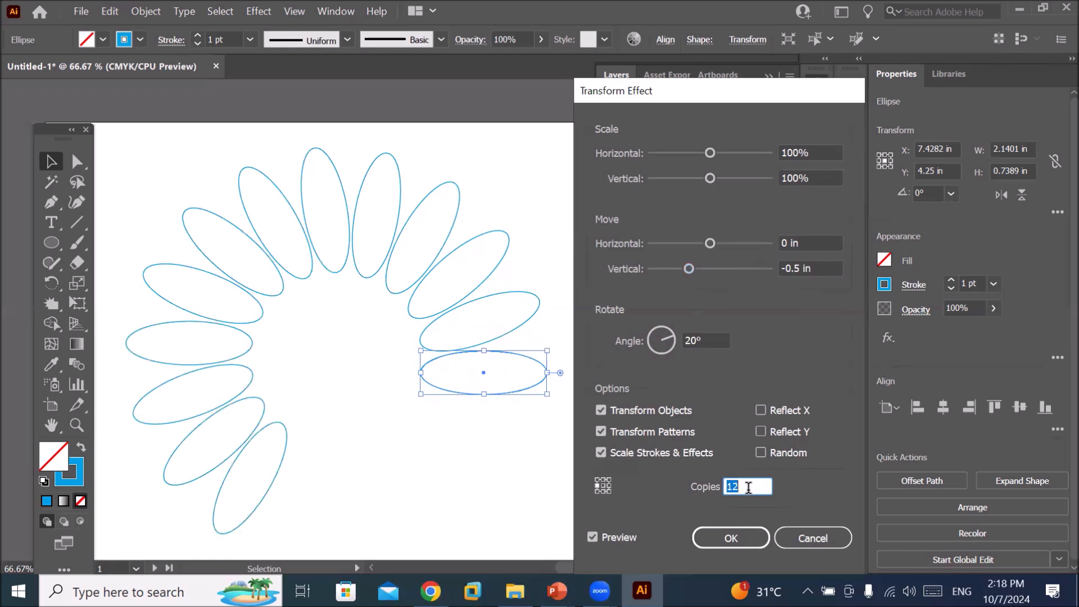
{"action": "key", "text": "Up"}
{"action": "key", "text": "Up"}
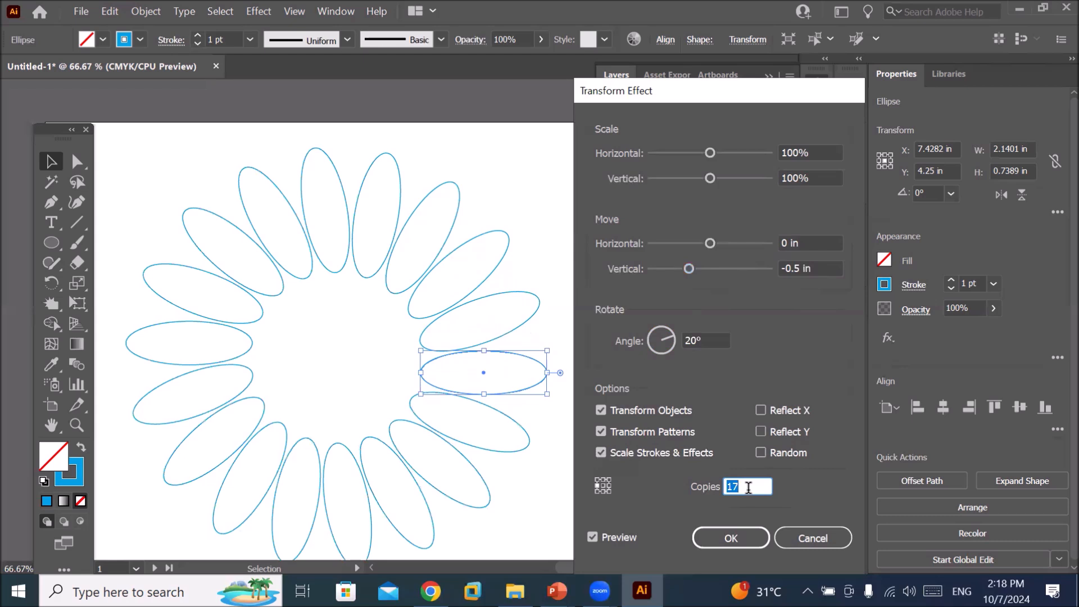
Reduce the copies of the spaced petals to 5.
{"action": "key", "text": "Down"}
{"action": "key", "text": "Down"}
{"action": "key", "text": "Down"}
{"action": "key", "text": "Down"}
{"action": "key", "text": "Down"}
{"action": "key", "text": "Down"}
{"action": "key", "text": "Down"}
{"action": "key", "text": "Down"}
{"action": "key", "text": "Down"}
{"action": "key", "text": "Down"}
{"action": "key", "text": "Down"}
{"action": "key", "text": "Down"}
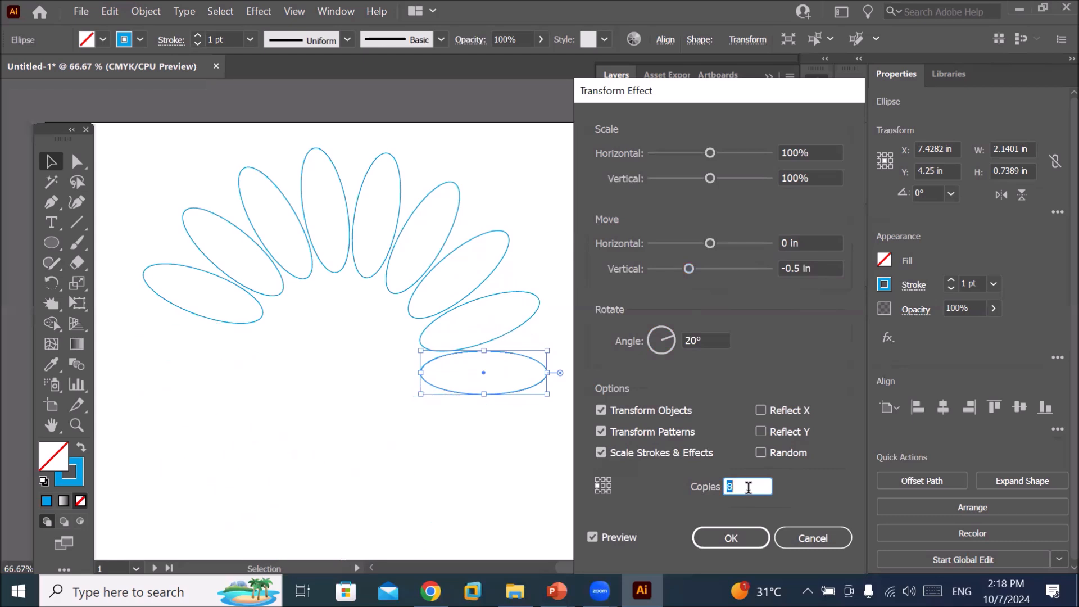
{"action": "key", "text": "Down"}
{"action": "key", "text": "Down"}
{"action": "key", "text": "Down"}
{"action": "key", "text": "Up"}
{"action": "key", "text": "Up"}
{"action": "key", "text": "Up"}
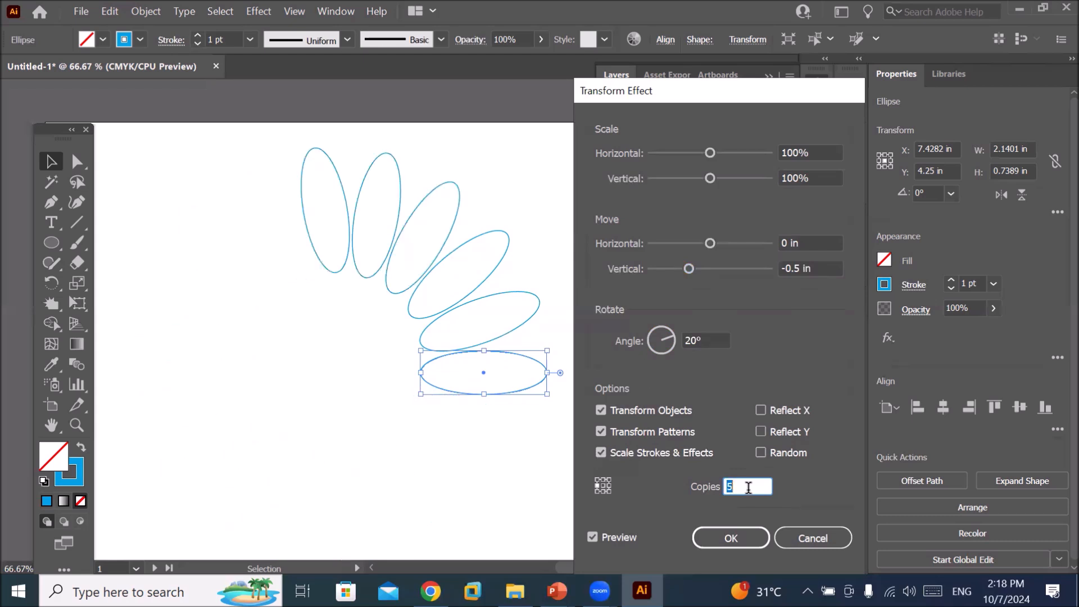
Reduce the copies to 4 and lower the horizontal scale of the Transform effect to 85%.
{"action": "key", "text": "Down"}
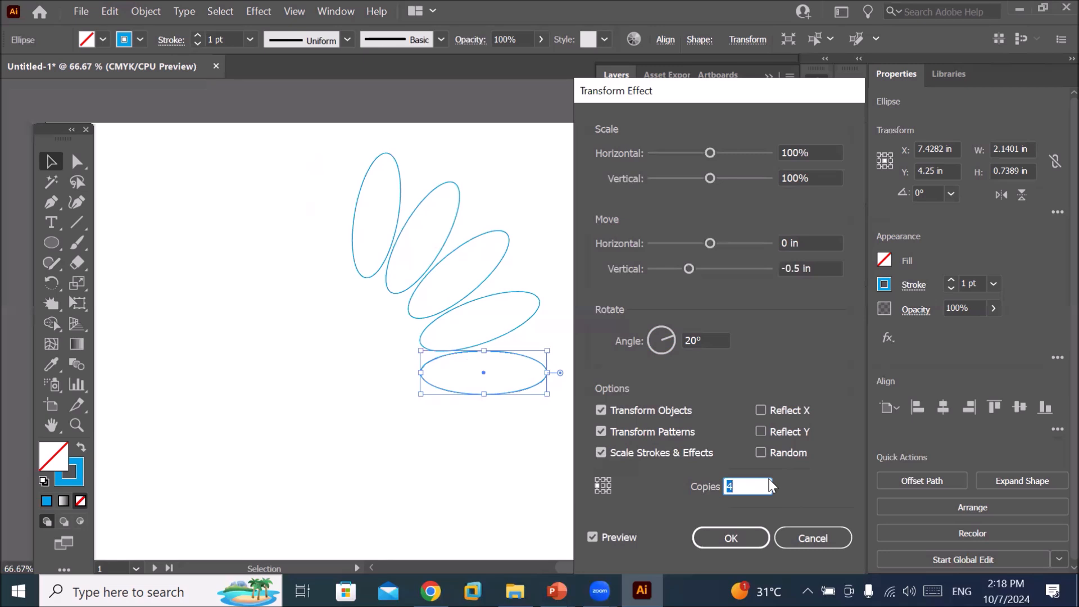
{"action": "left_click", "coordinate": [827, 152]}
{"action": "key", "text": "Down"}
{"action": "key", "text": "Down"}
{"action": "key", "text": "Down"}
{"action": "key", "text": "Down"}
{"action": "key", "text": "Down"}
{"action": "key", "text": "Down"}
{"action": "key", "text": "Down"}
{"action": "key", "text": "Down"}
{"action": "key", "text": "Down"}
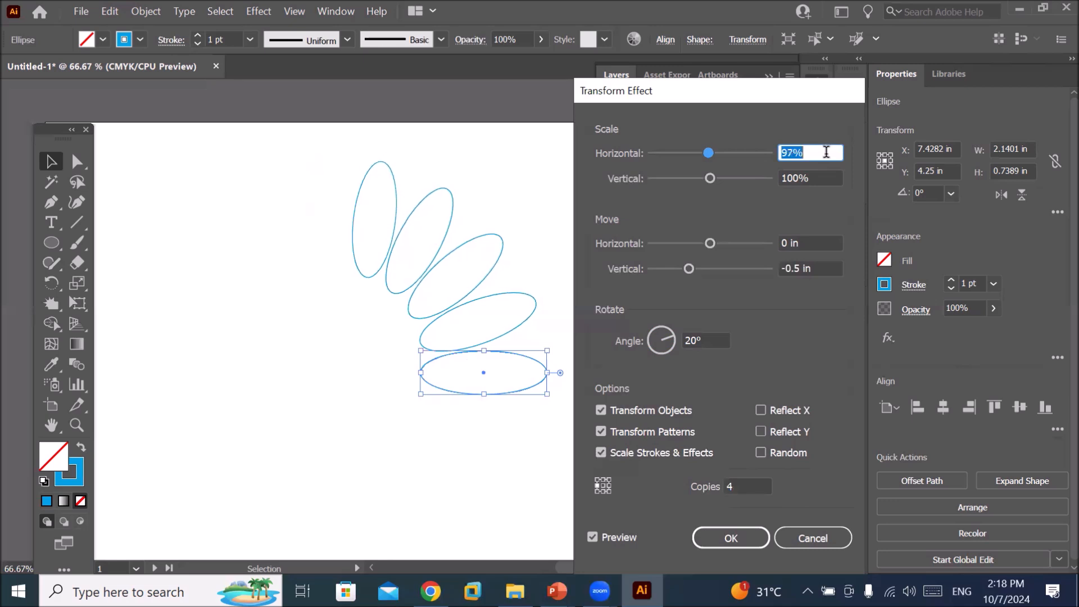
{"action": "key", "text": "Down"}
{"action": "key", "text": "Down"}
{"action": "key", "text": "Down"}
{"action": "key", "text": "Down"}
{"action": "key", "text": "Down"}
{"action": "key", "text": "Down"}
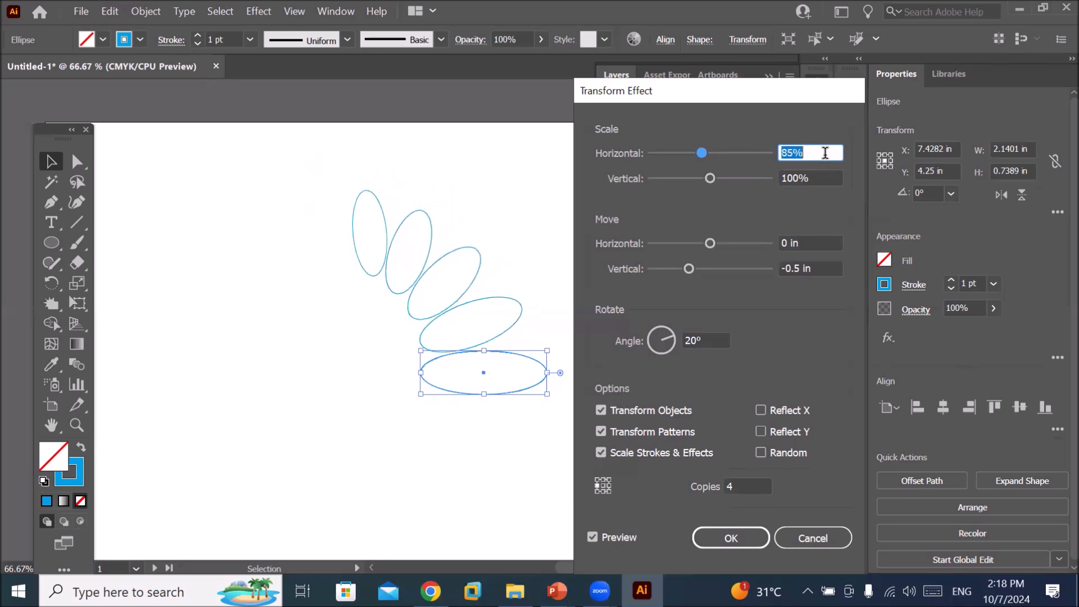
Return the horizontal scale of the petal copies to 100%.
{"action": "left_click", "coordinate": [826, 153]}
{"action": "key", "text": "Up"}
{"action": "key", "text": "Up"}
{"action": "key", "text": "Up"}
{"action": "key", "text": "Up"}
{"action": "key", "text": "Up"}
{"action": "key", "text": "Up"}
{"action": "key", "text": "Up"}
{"action": "key", "text": "Up"}
{"action": "key", "text": "Up"}
{"action": "key", "text": "Up"}
{"action": "key", "text": "Up"}
{"action": "key", "text": "Up"}
{"action": "key", "text": "Up"}
{"action": "key", "text": "Up"}
{"action": "key", "text": "Up"}
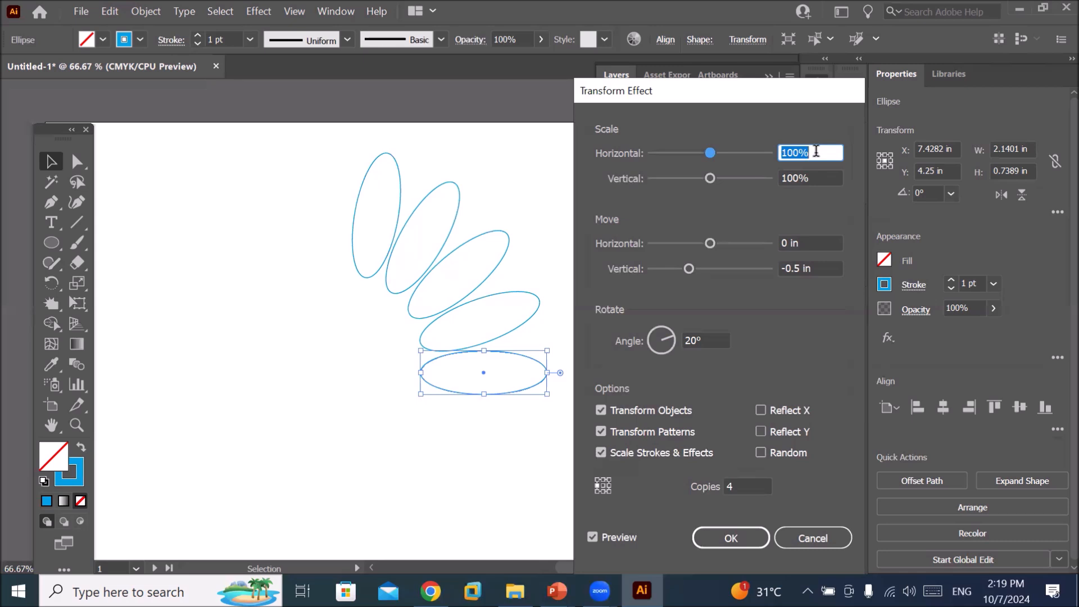
Raise the vertical scale of the petal copies to about 112% so each copy becomes fatter.
{"action": "left_click", "coordinate": [830, 178]}
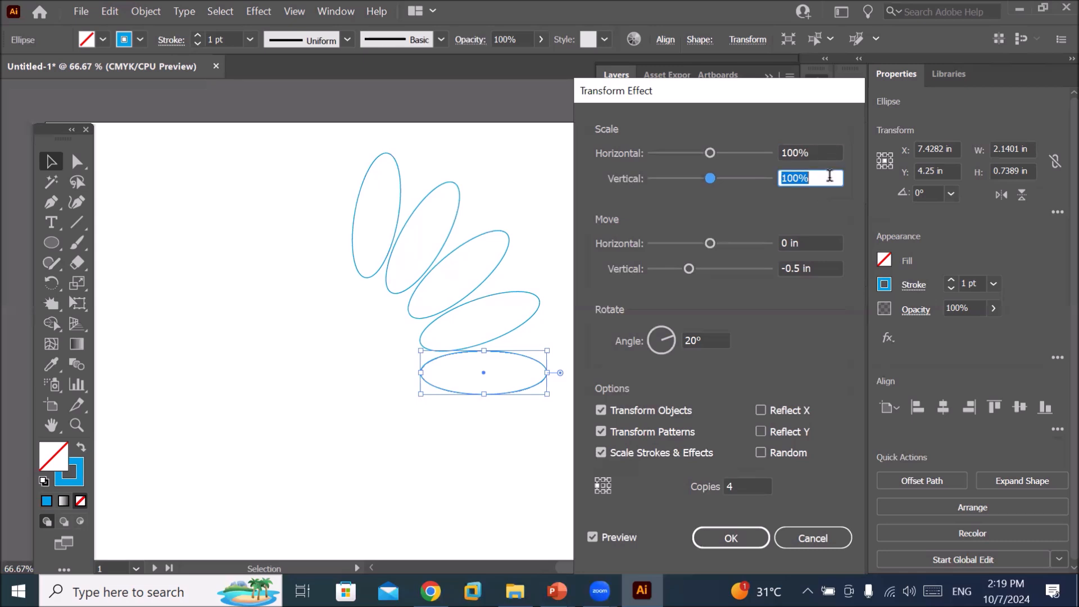
{"action": "key", "text": "Up"}
{"action": "key", "text": "Up"}
{"action": "key", "text": "Up"}
{"action": "key", "text": "Up"}
{"action": "key", "text": "Up"}
{"action": "key", "text": "Up"}
{"action": "key", "text": "Up"}
{"action": "key", "text": "Up"}
{"action": "key", "text": "Up"}
{"action": "key", "text": "Up"}
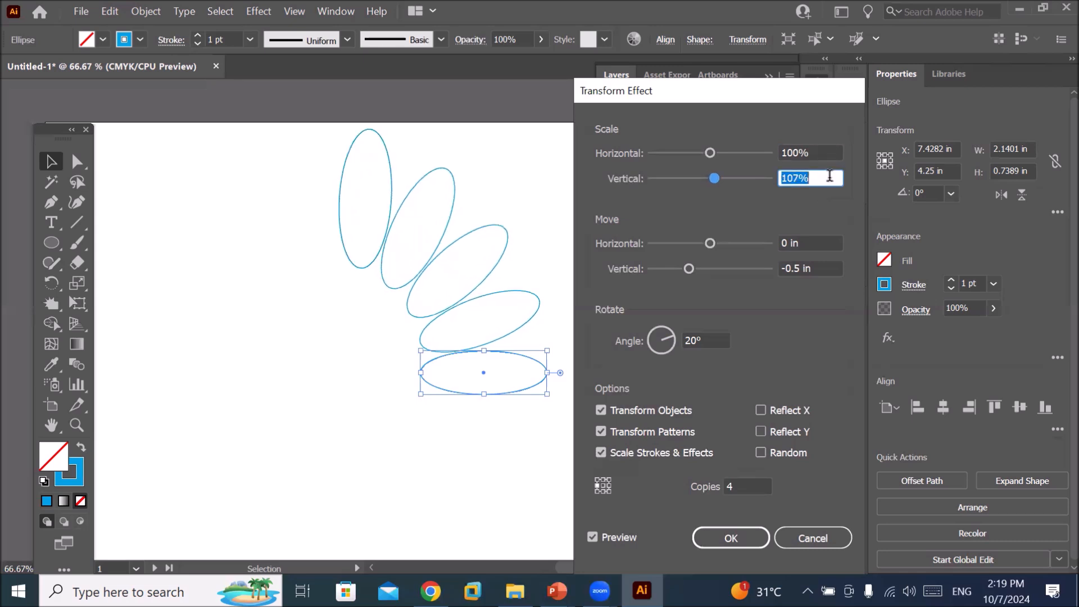
{"action": "key", "text": "Up"}
{"action": "key", "text": "Up"}
{"action": "key", "text": "Up"}
{"action": "key", "text": "Up"}
{"action": "key", "text": "Up"}
{"action": "key", "text": "Up"}
Bring the vertical scale of the petal copies back to 100%.
{"action": "key", "text": "Down"}
{"action": "key", "text": "Down"}
{"action": "key", "text": "Down"}
{"action": "key", "text": "Down"}
{"action": "key", "text": "Down"}
{"action": "key", "text": "Down"}
{"action": "key", "text": "Down"}
{"action": "key", "text": "Down"}
{"action": "key", "text": "Down"}
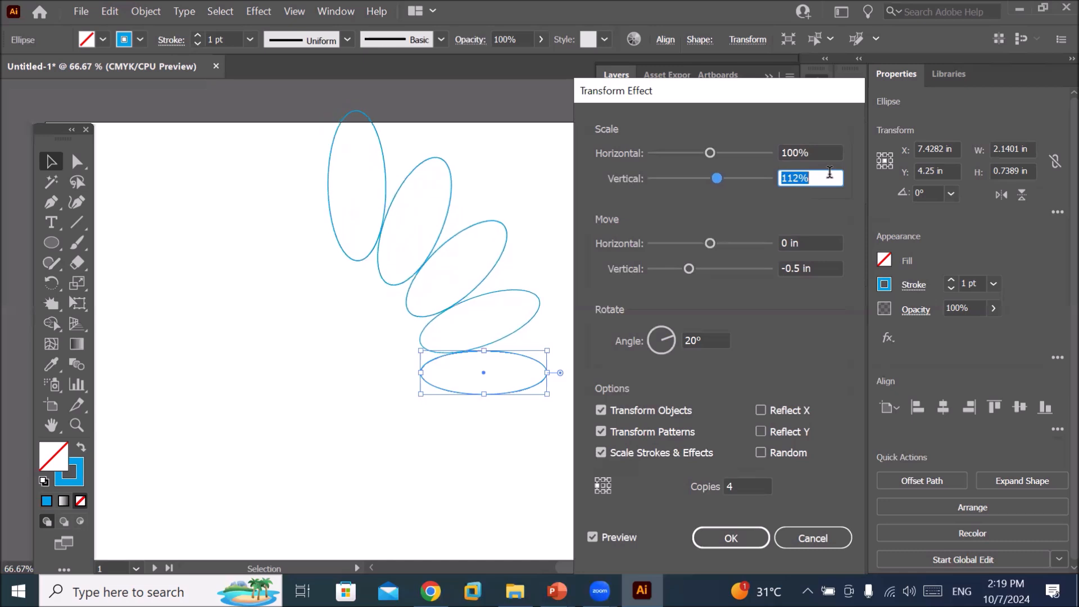
{"action": "key", "text": "Down"}
{"action": "key", "text": "Down"}
{"action": "key", "text": "Down"}
{"action": "key", "text": "Down"}
{"action": "key", "text": "Down"}
{"action": "key", "text": "Down"}
{"action": "key", "text": "Down"}
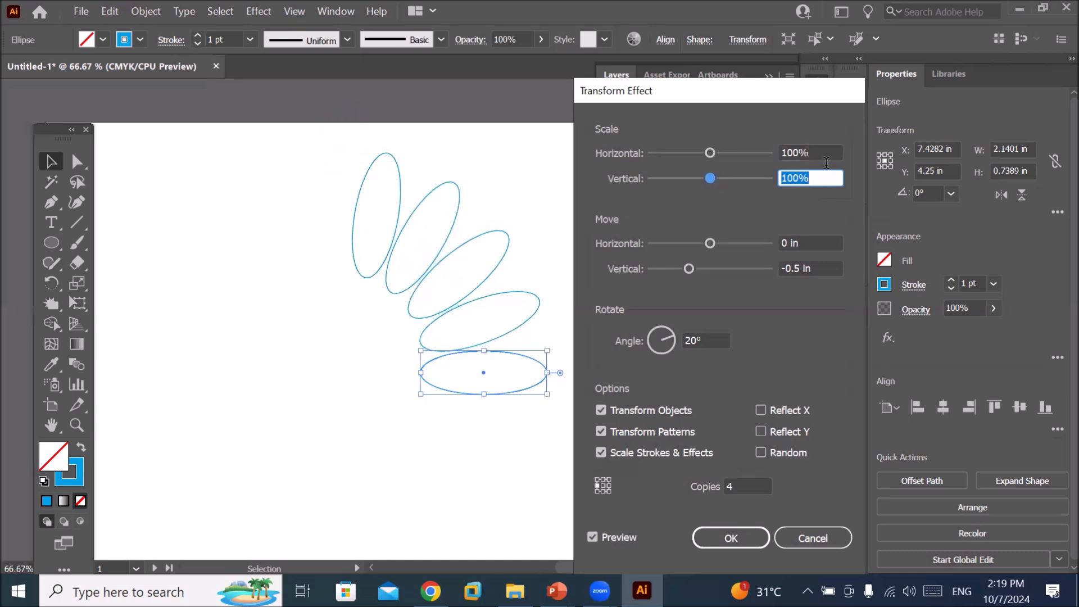
Set the horizontal scale to 106% so each petal grows longer, and apply the Transform effect to the ellipse.
{"action": "left_click", "coordinate": [820, 152]}
{"action": "key", "text": "Up"}
{"action": "key", "text": "Up"}
{"action": "key", "text": "Up"}
{"action": "key", "text": "Up"}
{"action": "key", "text": "Up"}
{"action": "key", "text": "Up"}
{"action": "key", "text": "Up"}
{"action": "key", "text": "Up"}
{"action": "key", "text": "Up"}
{"action": "key", "text": "Up"}
{"action": "key", "text": "Up"}
{"action": "key", "text": "Up"}
{"action": "key", "text": "Up"}
{"action": "key", "text": "Up"}
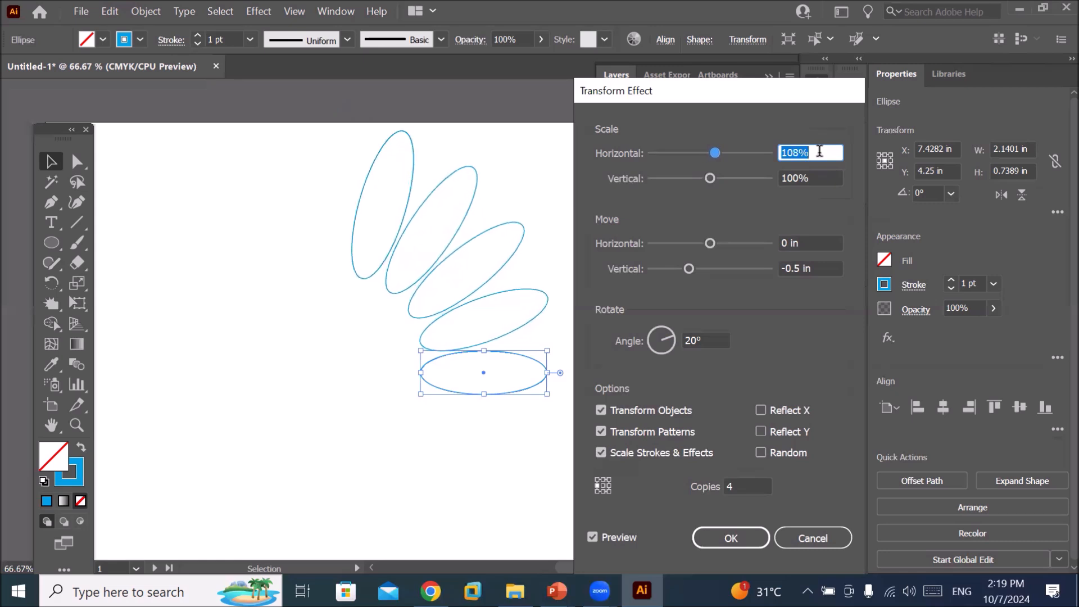
{"action": "key", "text": "Down"}
{"action": "key", "text": "Down"}
{"action": "key", "text": "Down"}
{"action": "key", "text": "Down"}
{"action": "key", "text": "Down"}
{"action": "key", "text": "Down"}
{"action": "key", "text": "Down"}
{"action": "key", "text": "Down"}
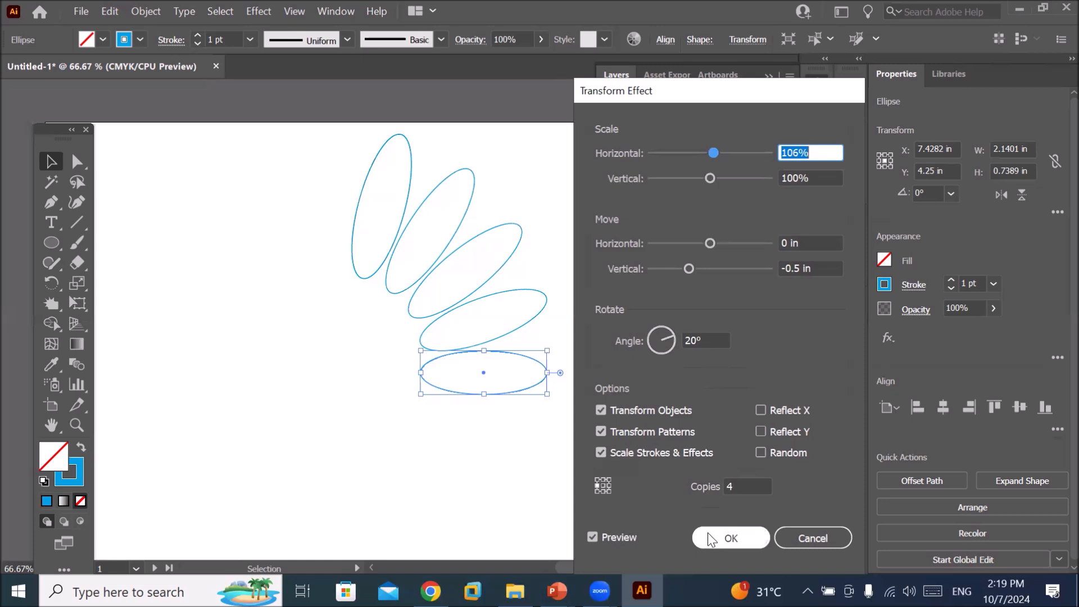
{"action": "left_click", "coordinate": [723, 538]}
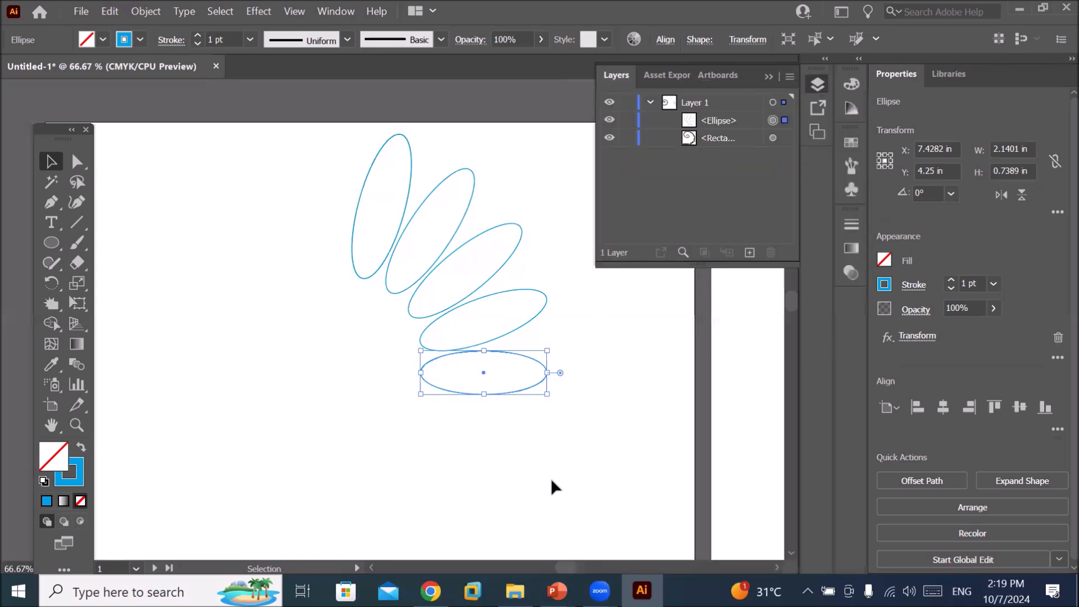
Remove the Transform effect from the ellipse and move the ellipse up to about X 5.4 in, Y 1.9 in.
{"action": "scroll", "coordinate": [551, 482], "scroll_direction": "down", "scroll_amount": 1}
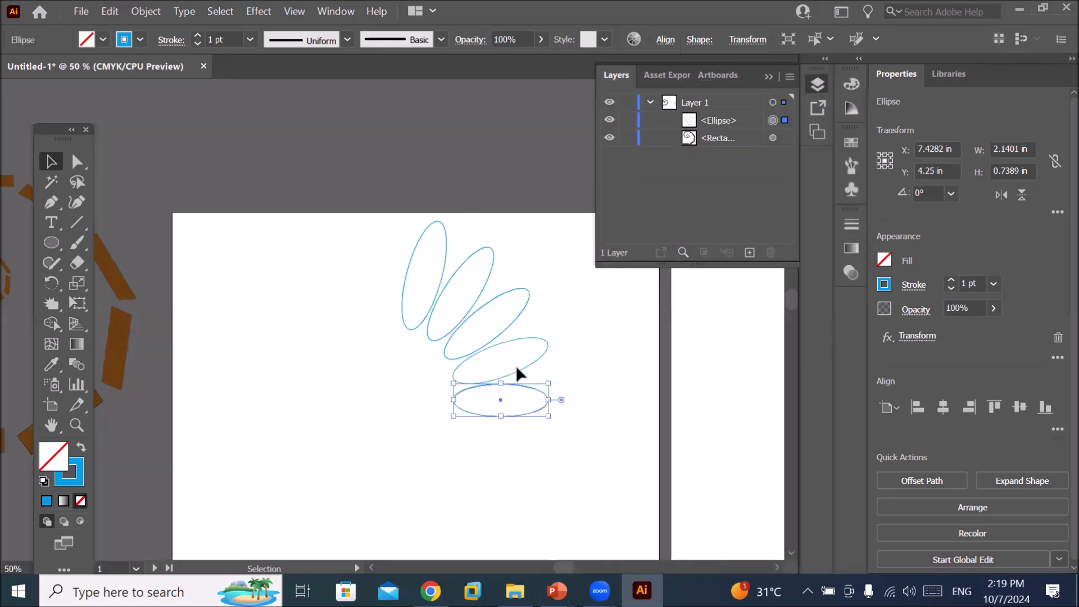
{"action": "left_click", "coordinate": [469, 428]}
{"action": "left_click_drag", "start_coordinate": [501, 416], "coordinate": [382, 418]}
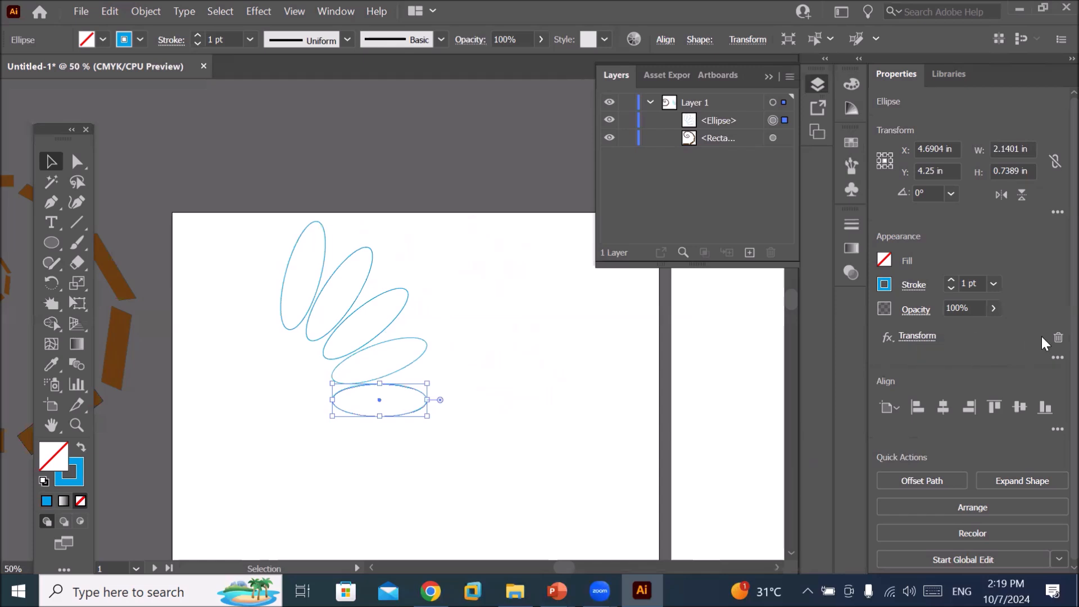
{"action": "left_click", "coordinate": [1059, 337]}
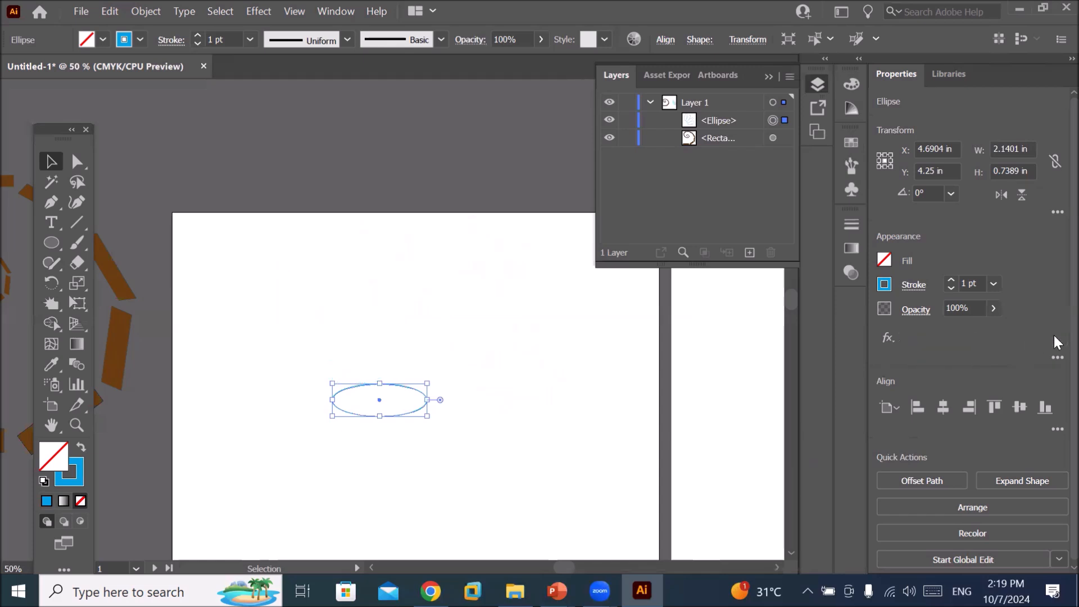
{"action": "left_click", "coordinate": [339, 475]}
{"action": "left_click_drag", "start_coordinate": [360, 422], "coordinate": [352, 302]}
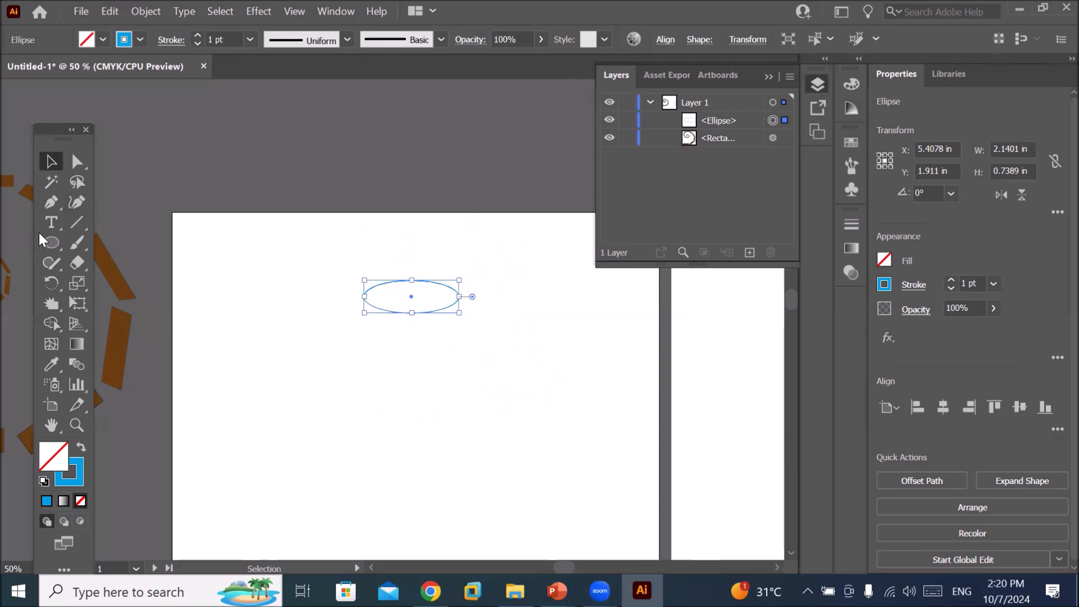
Draw a thin horizontal rectangle about 2.67 in wide and 0.2 in high below and to the right of the ellipse.
{"action": "left_click", "coordinate": [56, 246]}
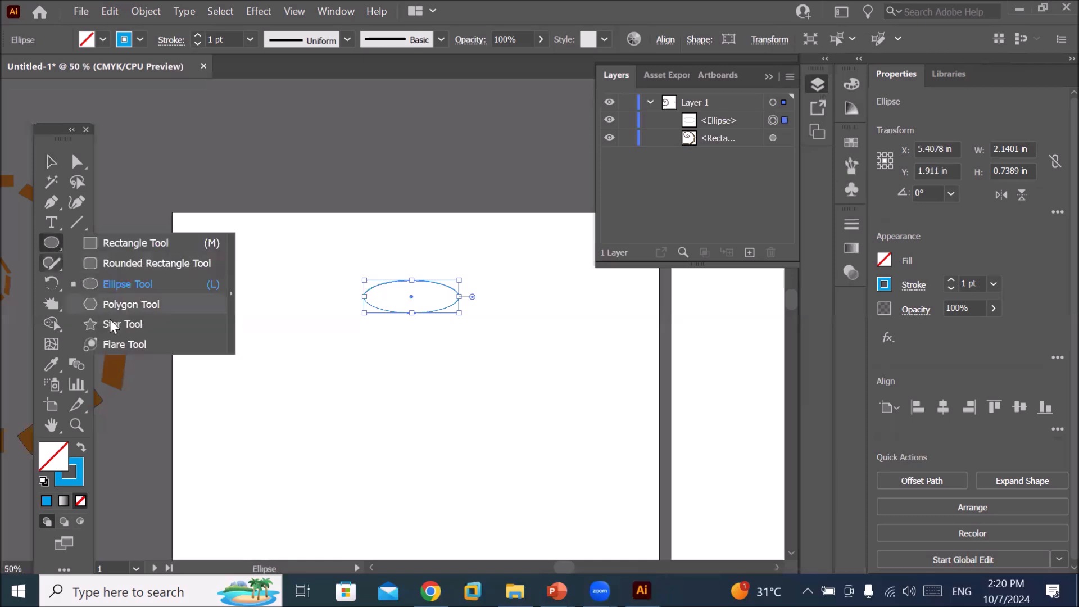
{"action": "left_click", "coordinate": [136, 243]}
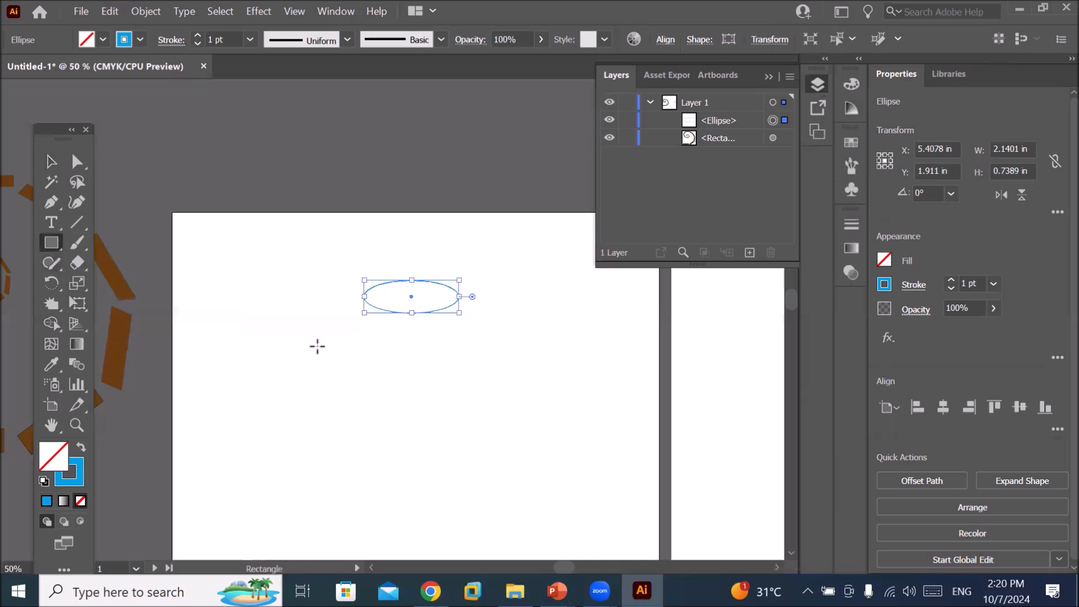
{"action": "left_click_drag", "start_coordinate": [460, 464], "coordinate": [577, 473]}
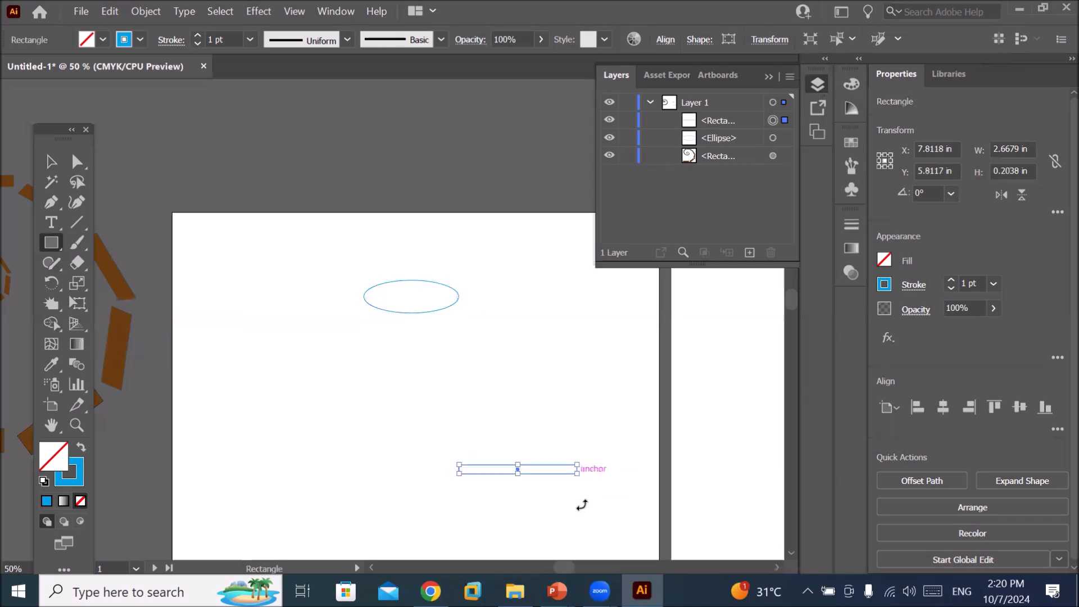
{"action": "scroll", "coordinate": [583, 506], "scroll_direction": "up", "scroll_amount": 1}
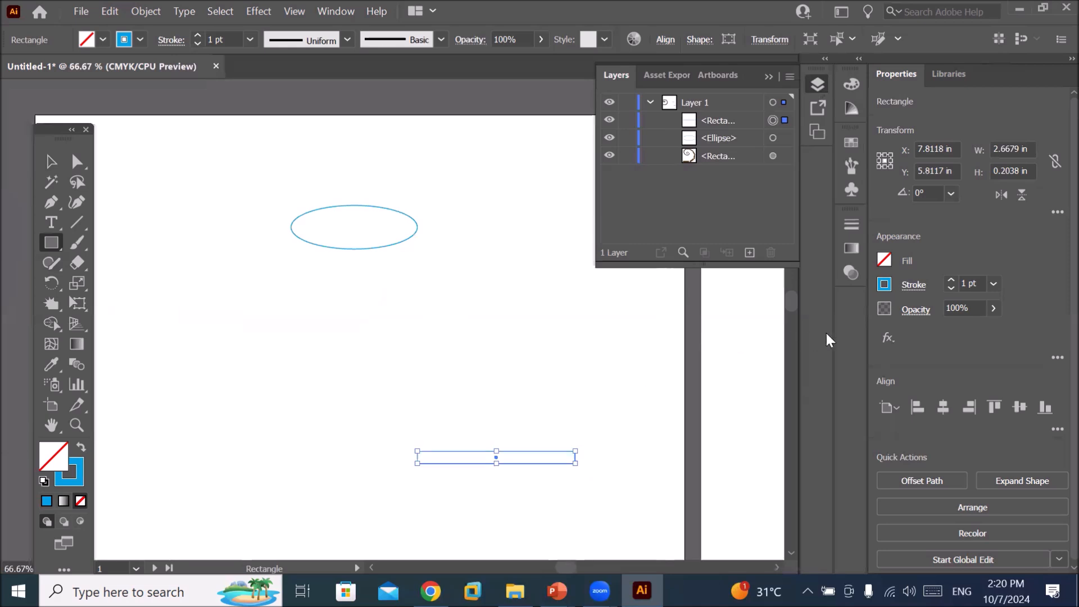
Start a Transform effect on the rectangle with the reference point at its left middle and 10 copies.
{"action": "left_click", "coordinate": [890, 339]}
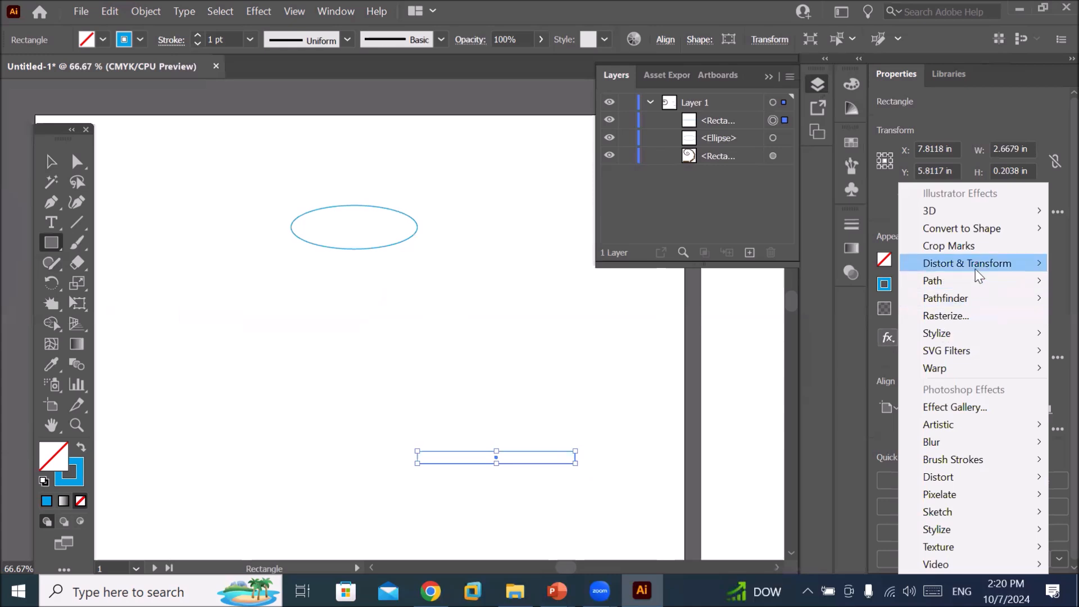
{"action": "mouse_move", "coordinate": [979, 275]}
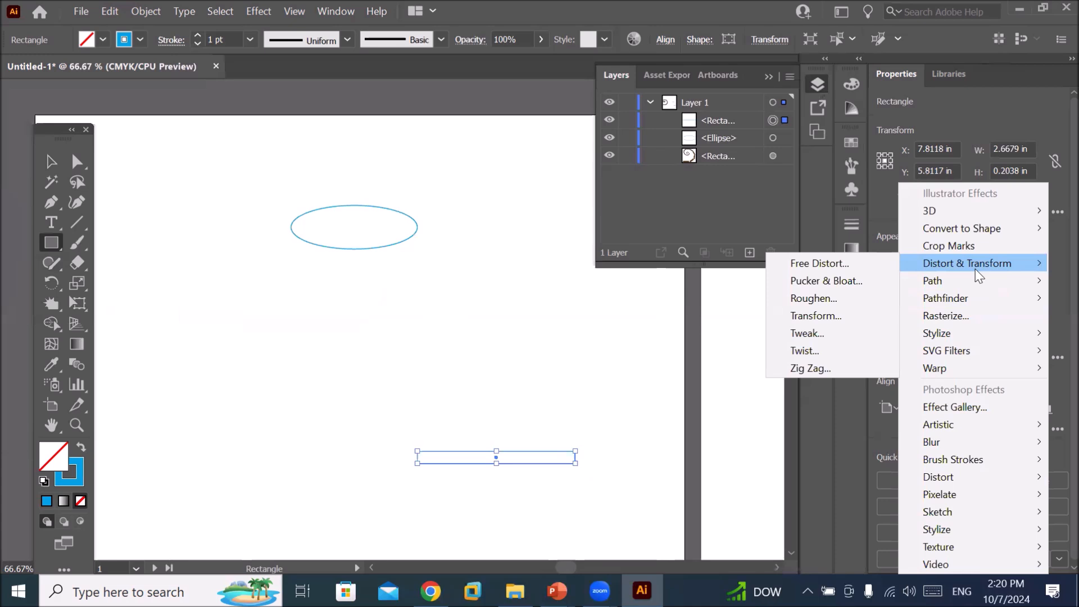
{"action": "left_click", "coordinate": [826, 316]}
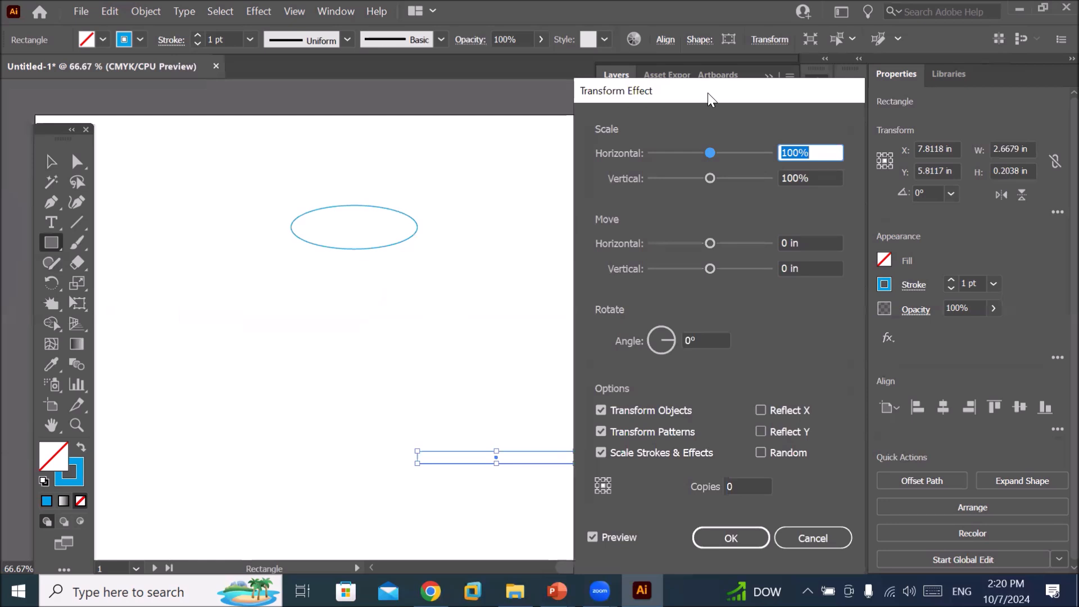
{"action": "left_click_drag", "start_coordinate": [707, 92], "coordinate": [801, 82]}
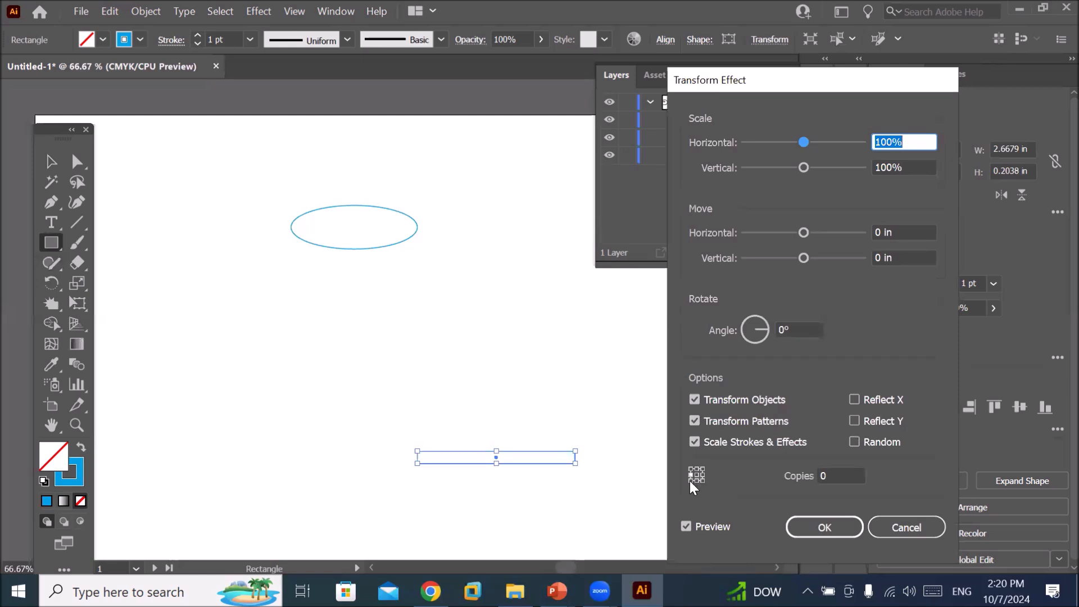
{"action": "left_click", "coordinate": [835, 475]}
{"action": "key", "text": "Up"}
{"action": "key", "text": "Up"}
{"action": "key", "text": "Up"}
{"action": "key", "text": "Up"}
{"action": "key", "text": "Up"}
{"action": "key", "text": "Up"}
{"action": "key", "text": "Up"}
{"action": "key", "text": "Up"}
{"action": "key", "text": "Up"}
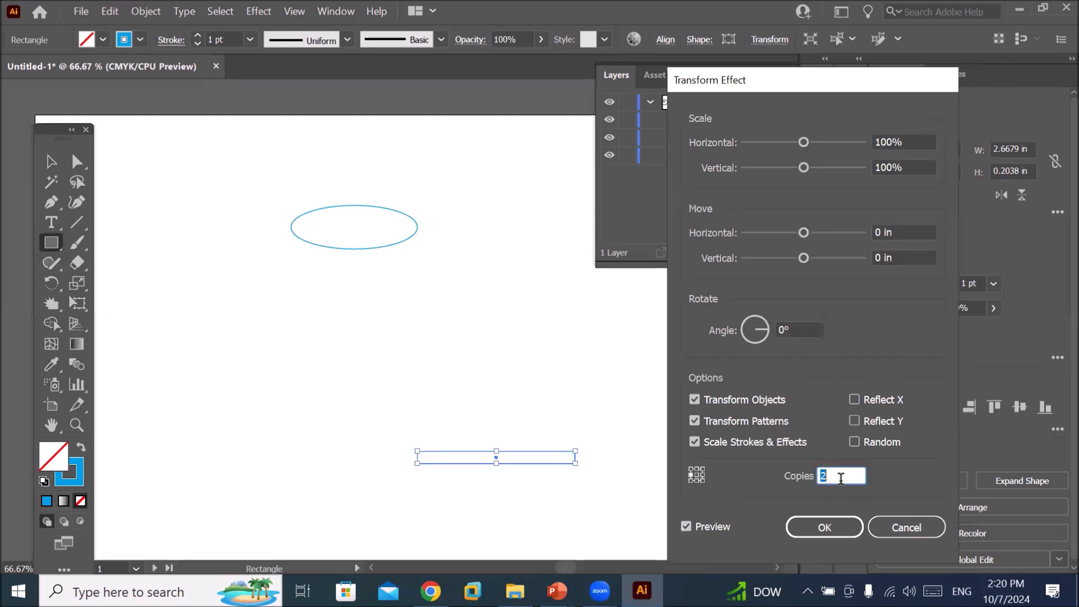
{"action": "key", "text": "Up"}
{"action": "key", "text": "Up"}
{"action": "key", "text": "Down"}
Set the rotation angle of the rectangle's copies to 9°, fanning them out around its left end.
{"action": "left_click", "coordinate": [818, 326]}
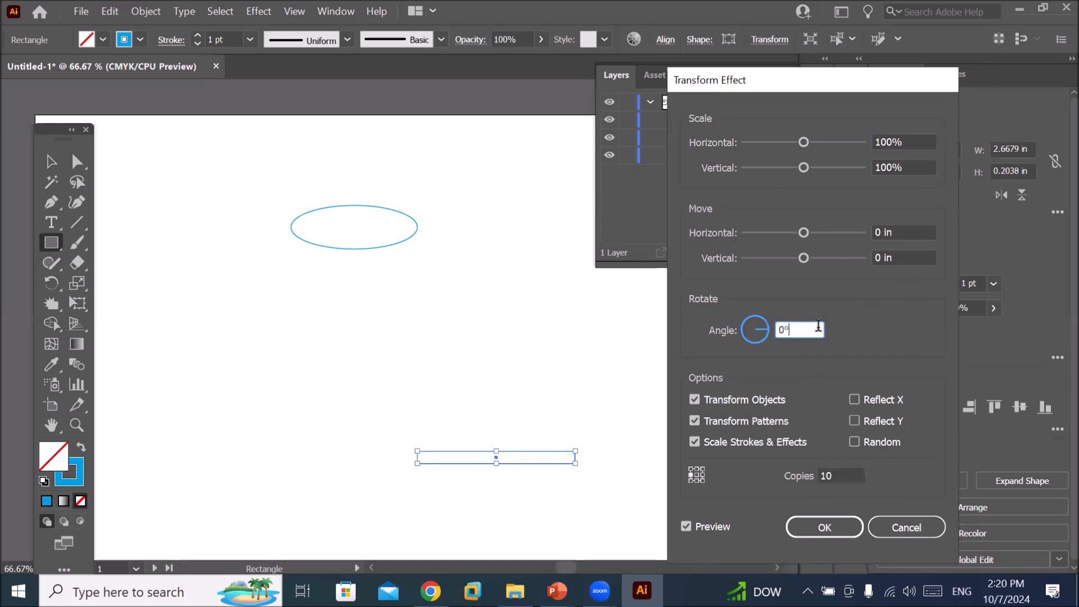
{"action": "key", "text": "Up"}
{"action": "key", "text": "Up"}
{"action": "key", "text": "Up"}
{"action": "key", "text": "Up"}
{"action": "key", "text": "Up"}
{"action": "key", "text": "Up"}
{"action": "key", "text": "Up"}
{"action": "key", "text": "Up"}
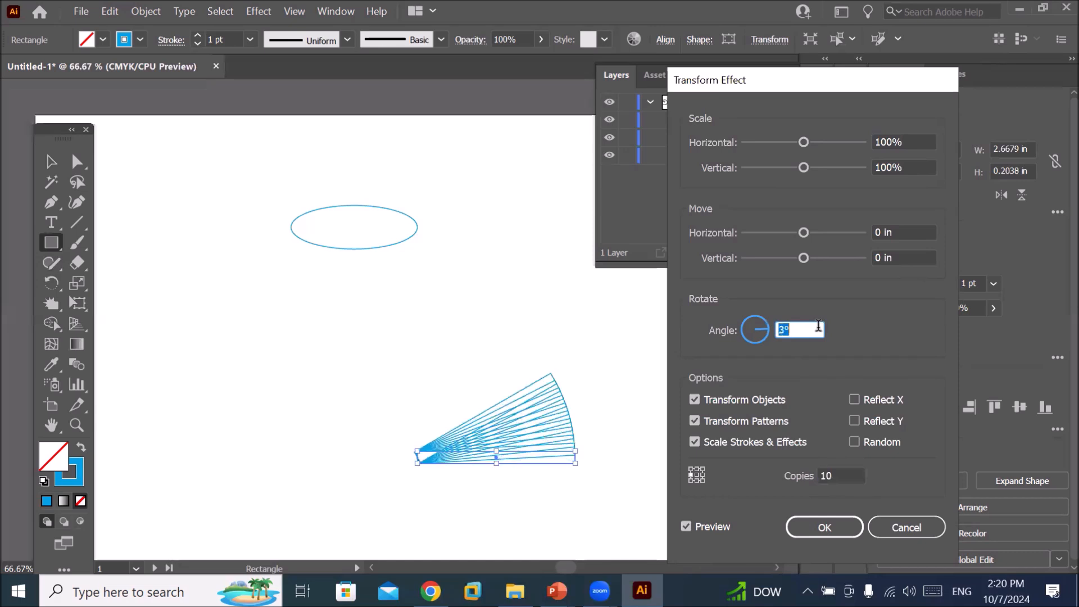
{"action": "key", "text": "Up"}
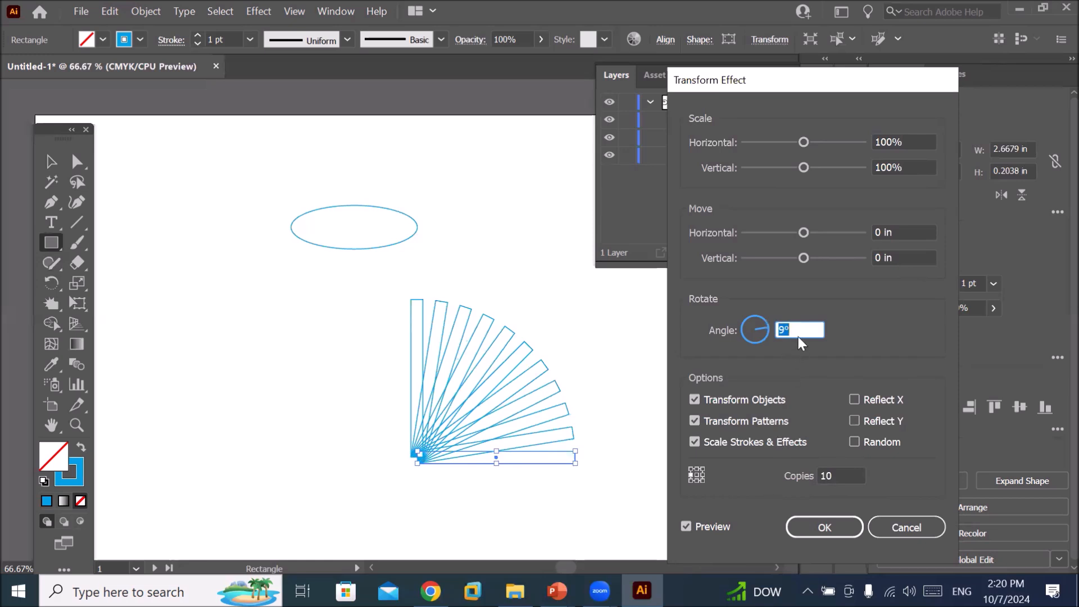
{"action": "key", "text": "Up"}
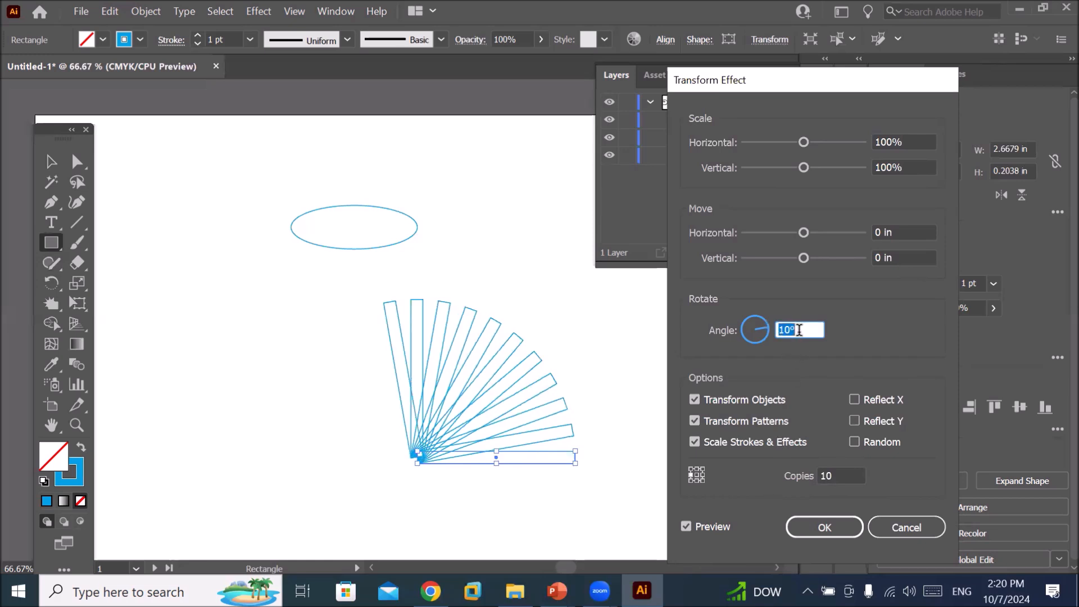
{"action": "key", "text": "Down"}
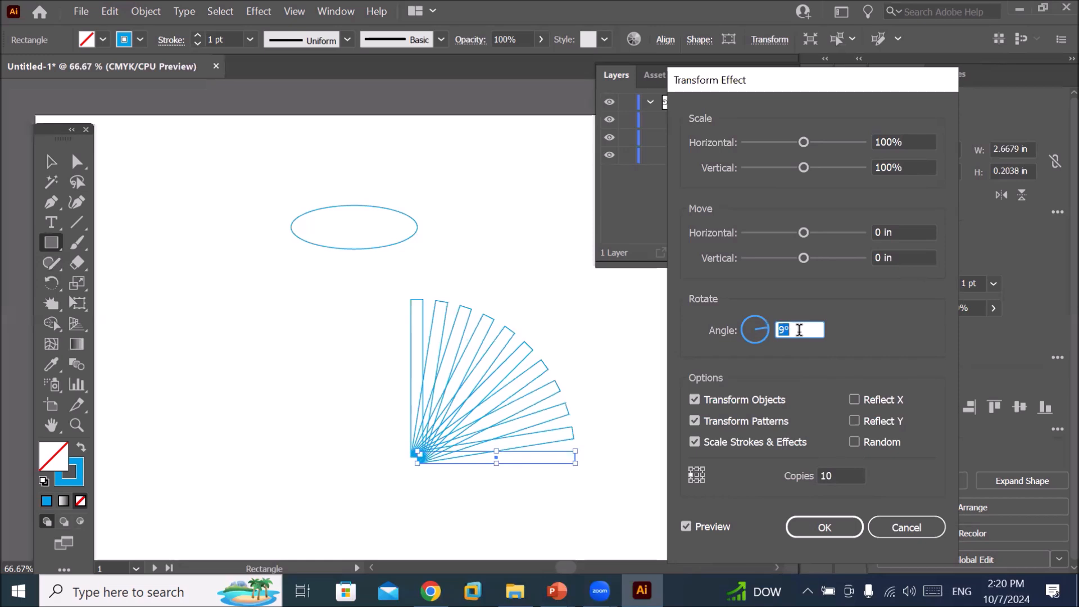
Increase the copies of the rectangle to 39 so the rotated bars close into a full circle.
{"action": "left_click", "coordinate": [852, 474]}
{"action": "key", "text": "Up"}
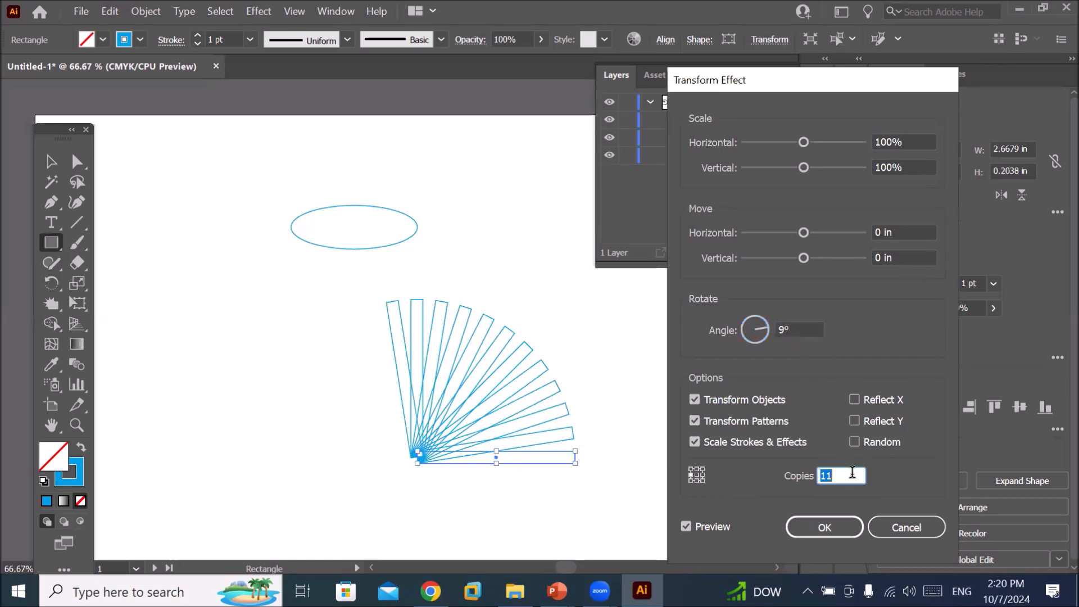
{"action": "key", "text": "Up"}
{"action": "key", "text": "Up"}
{"action": "key", "text": "Up"}
{"action": "key", "text": "Up"}
{"action": "key", "text": "Up"}
{"action": "key", "text": "Up"}
{"action": "key", "text": "Up"}
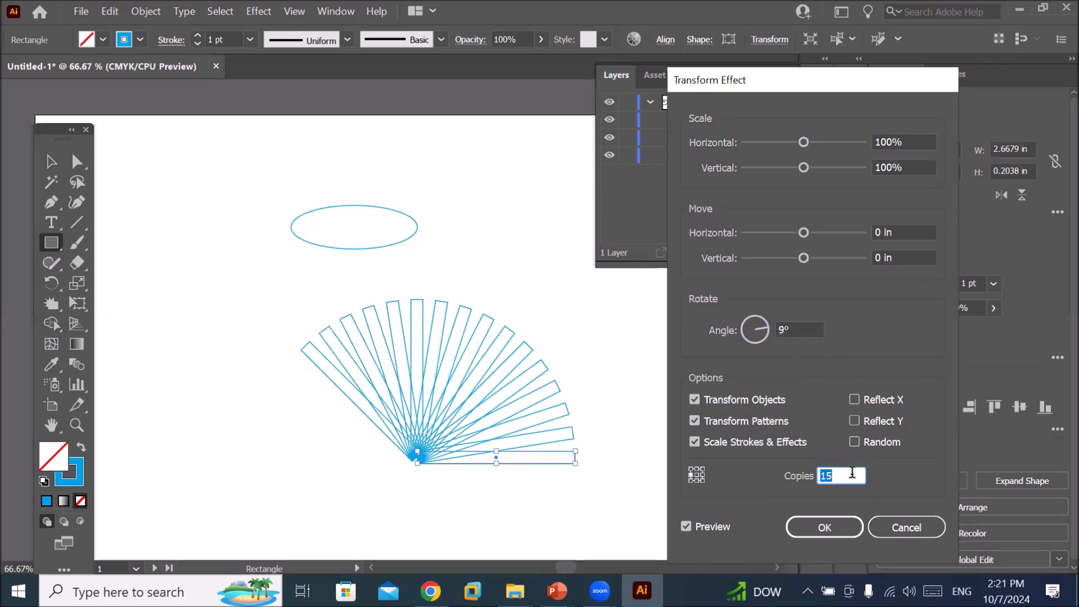
{"action": "key", "text": "Up"}
{"action": "key", "text": "Up"}
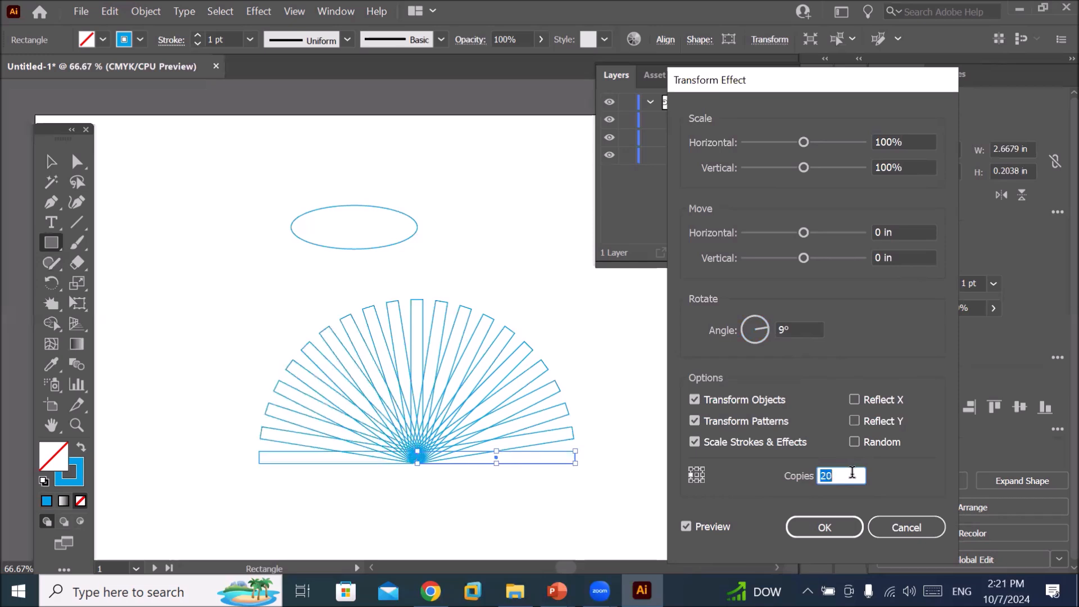
{"action": "key", "text": "shift+Up"}
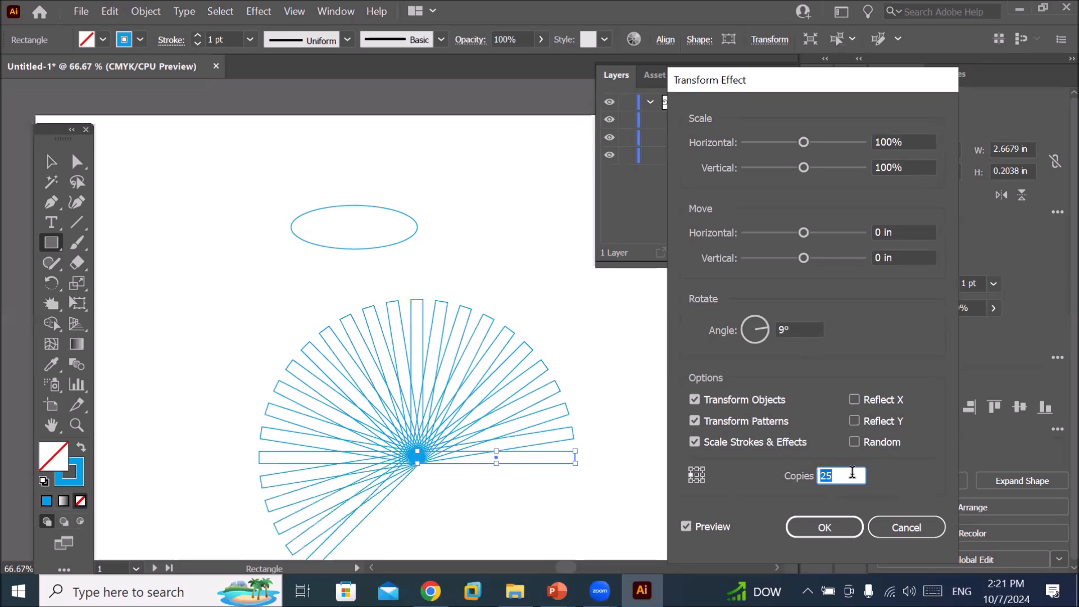
{"action": "key", "text": "Up"}
{"action": "key", "text": "Up"}
{"action": "key", "text": "Up"}
{"action": "key", "text": "Up"}
{"action": "key", "text": "Up"}
{"action": "key", "text": "Up"}
{"action": "key", "text": "Up"}
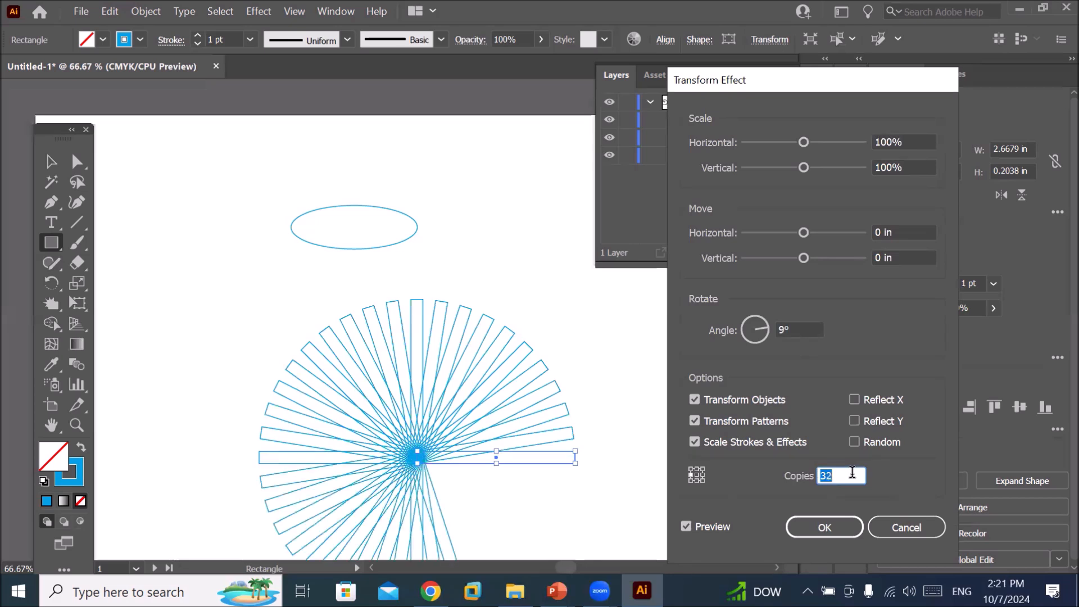
{"action": "key", "text": "Up"}
{"action": "key", "text": "Up"}
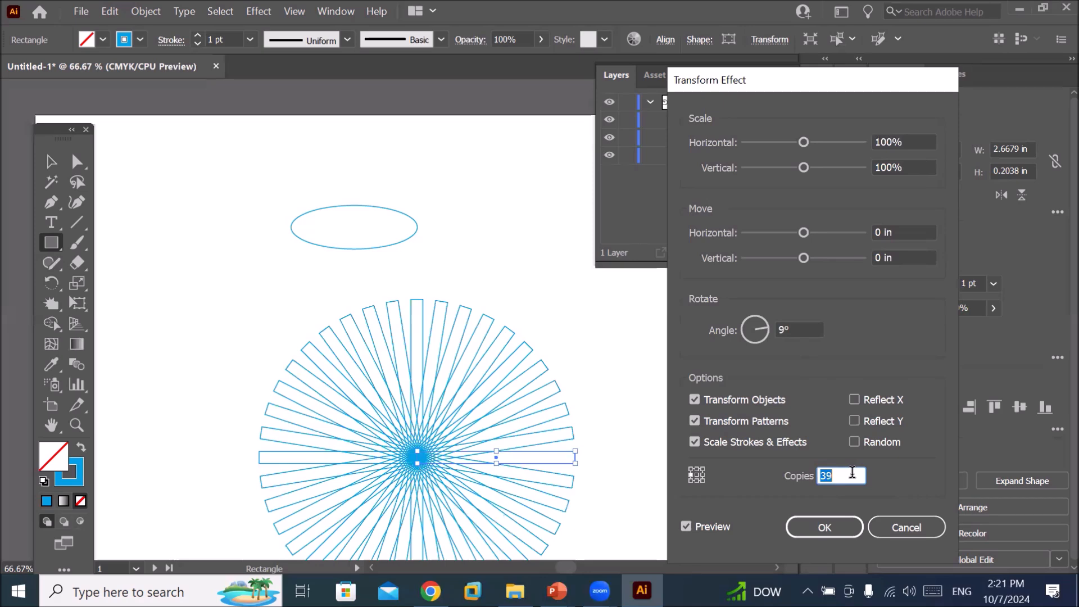
Reduce the rectangle's copies to 20 so the bars form a half-circle fan, and apply the Transform effect.
{"action": "key", "text": "shift+Down"}
{"action": "key", "text": "Down"}
{"action": "key", "text": "Down"}
{"action": "key", "text": "Down"}
{"action": "key", "text": "Down"}
{"action": "key", "text": "Down"}
{"action": "key", "text": "Down"}
{"action": "key", "text": "Down"}
{"action": "key", "text": "Down"}
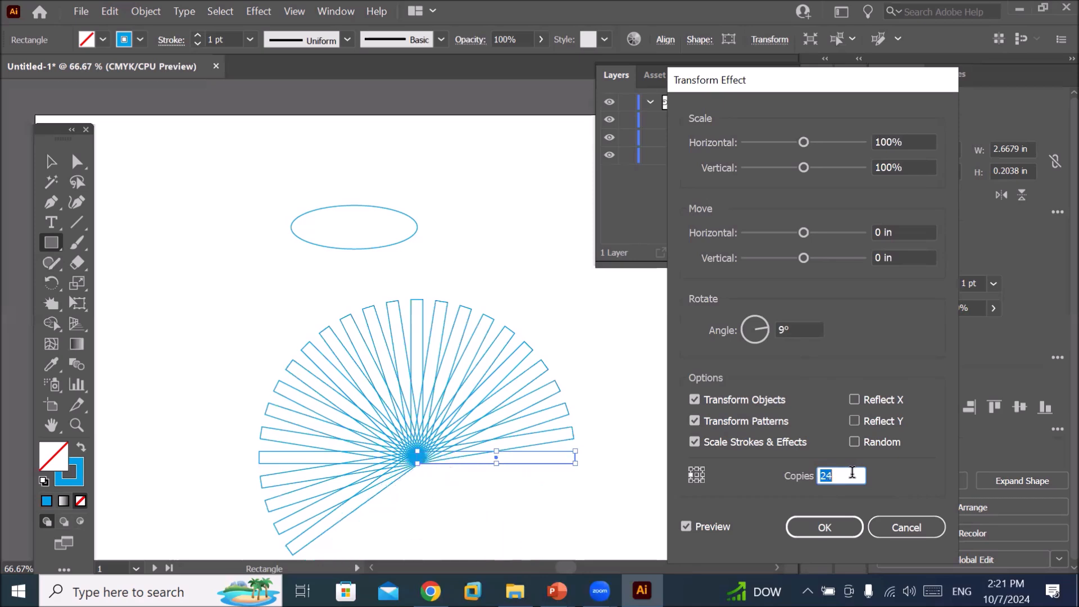
{"action": "key", "text": "Down"}
{"action": "key", "text": "Down"}
{"action": "key", "text": "Up"}
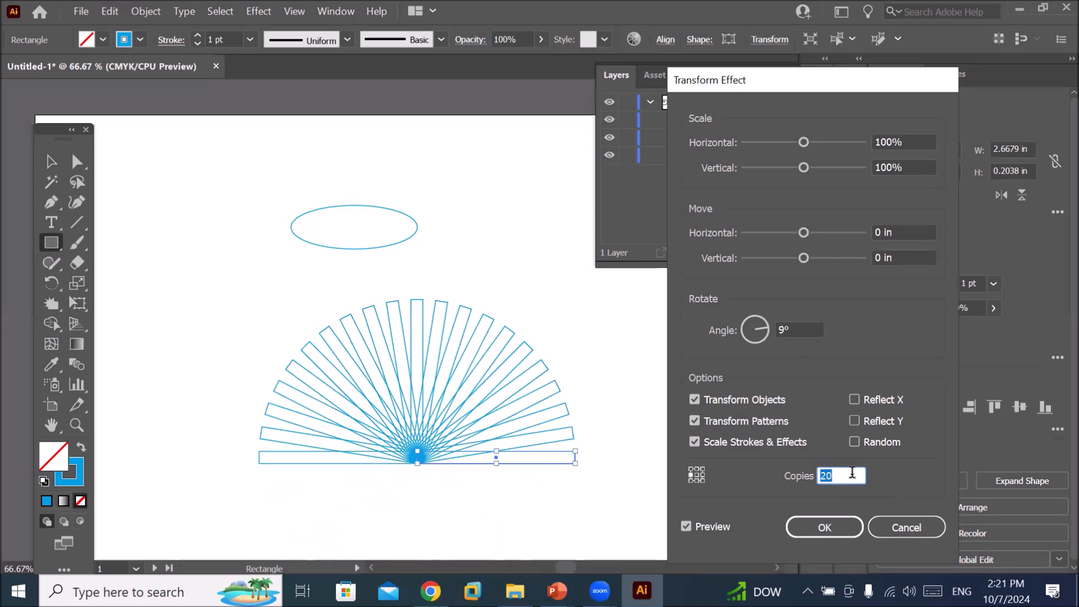
{"action": "left_click", "coordinate": [824, 527]}
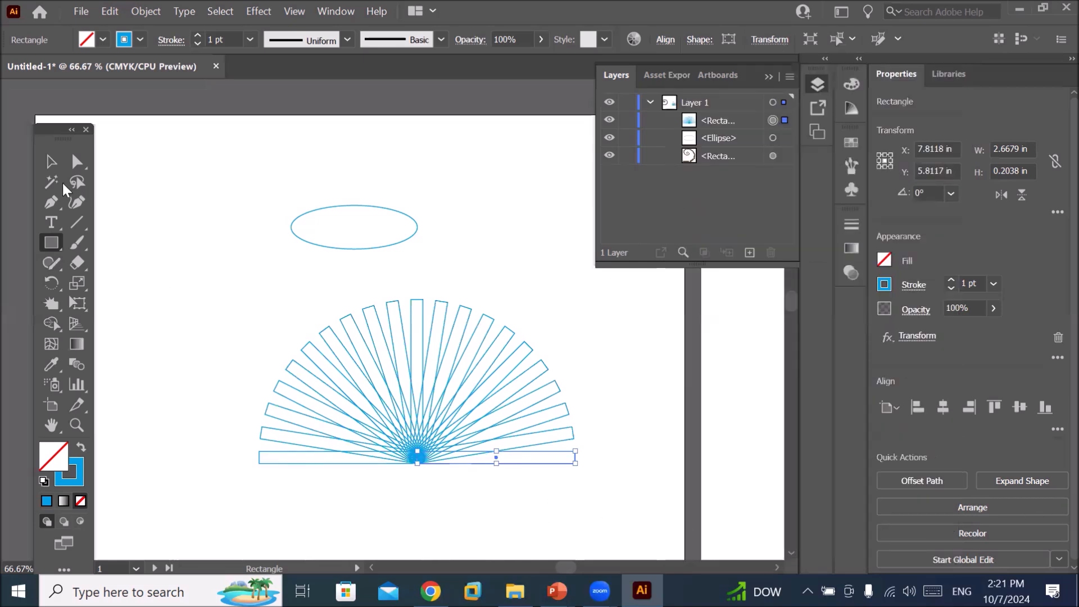
Expand the appearance of the half-circle fan so its effect copies become real paths.
{"action": "left_click", "coordinate": [133, 11]}
{"action": "left_click", "coordinate": [133, 10]}
{"action": "left_click", "coordinate": [134, 10]}
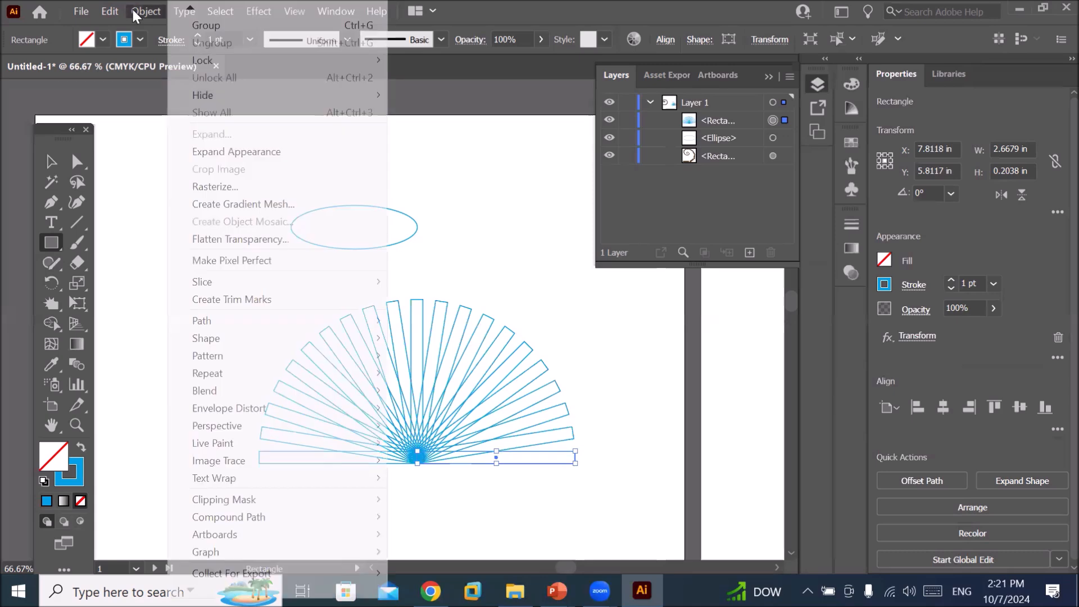
{"action": "left_click", "coordinate": [260, 158]}
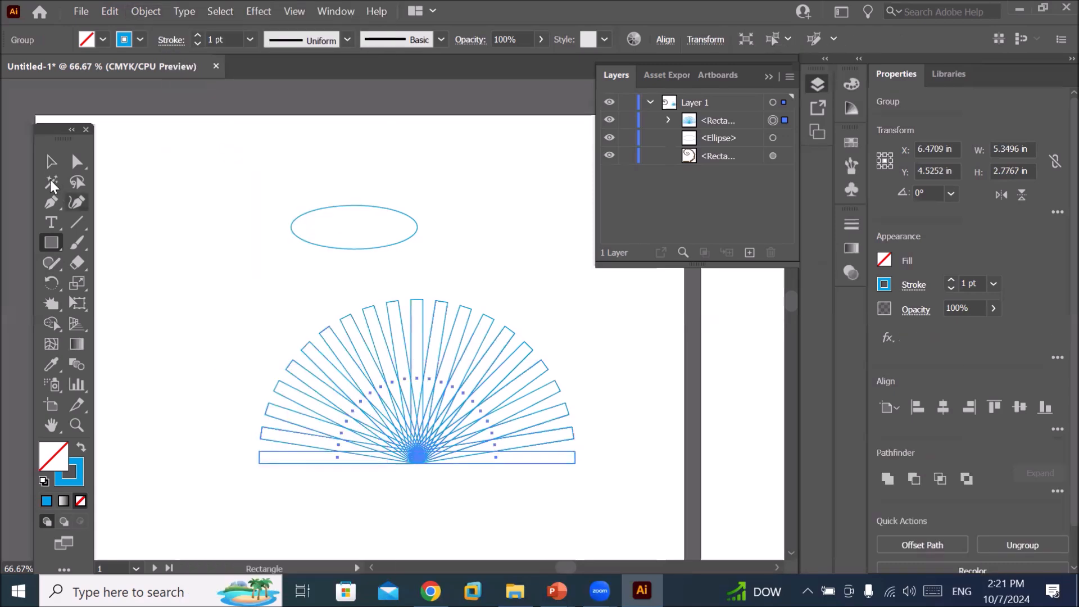
Ungroup the expanded fan so each bar can be selected separately.
{"action": "left_click", "coordinate": [53, 164]}
{"action": "left_click", "coordinate": [555, 500]}
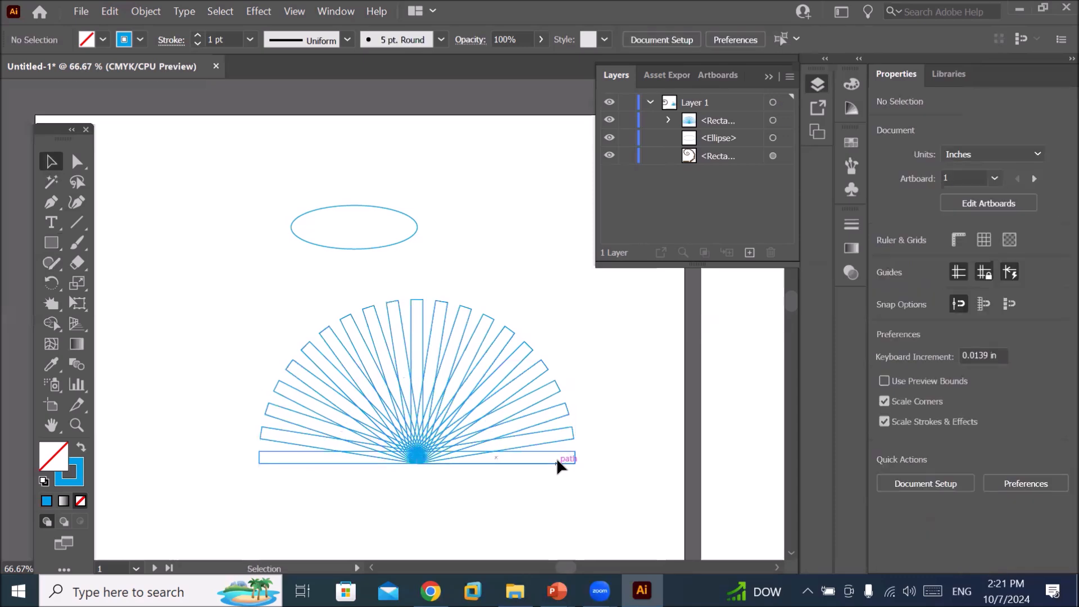
{"action": "right_click", "coordinate": [552, 437]}
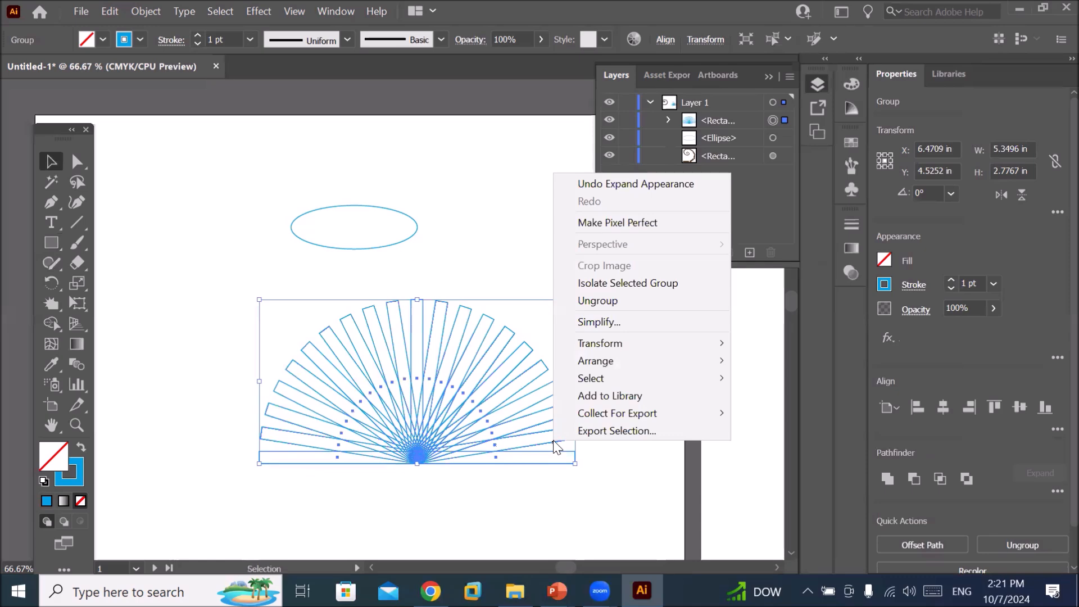
{"action": "left_click", "coordinate": [626, 305]}
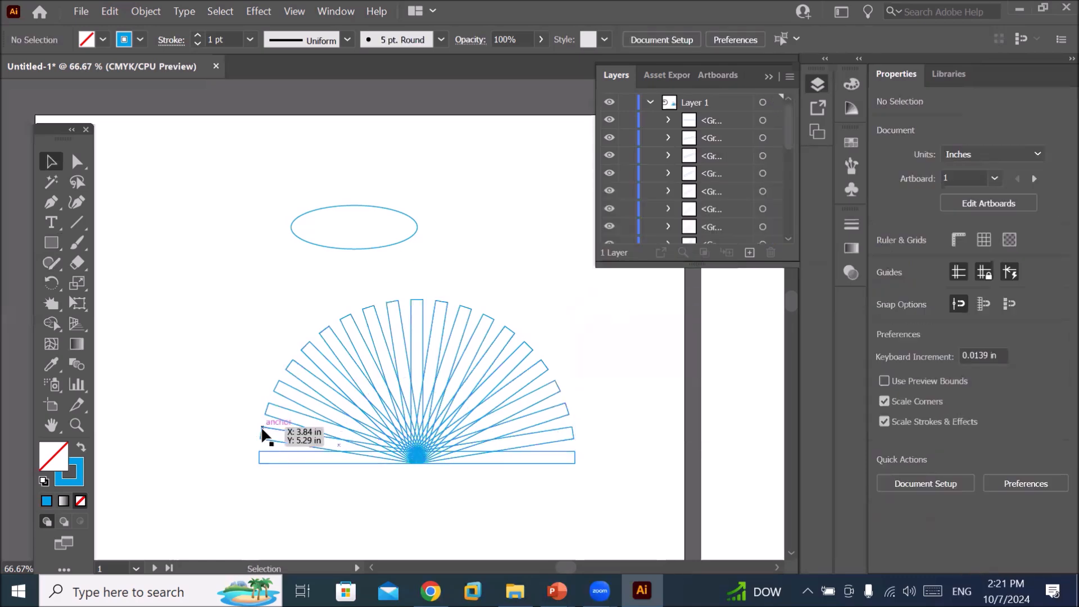
Select the vertical bar in the middle of the fan and fill it with red.
{"action": "left_click", "coordinate": [554, 439]}
{"action": "left_click", "coordinate": [556, 400]}
{"action": "left_click", "coordinate": [555, 392]}
{"action": "left_click", "coordinate": [542, 374]}
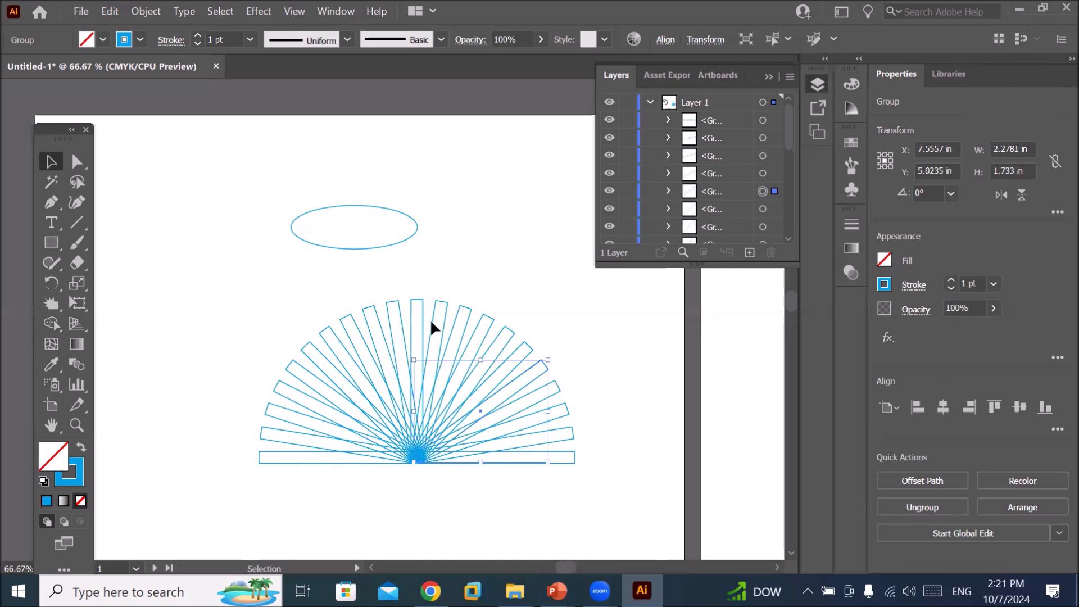
{"action": "left_click", "coordinate": [414, 308]}
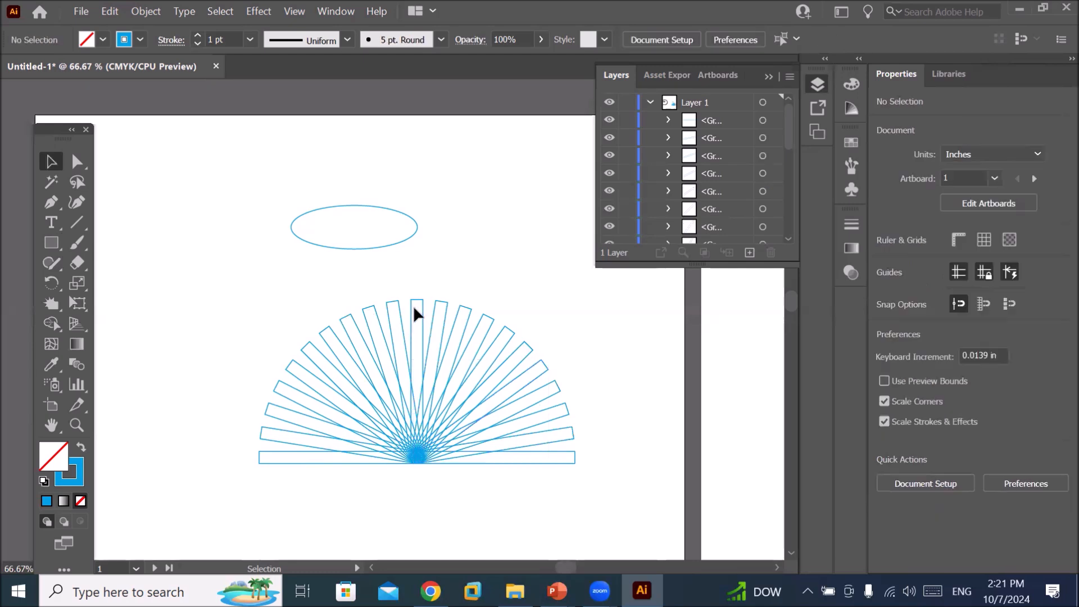
{"action": "left_click", "coordinate": [413, 308]}
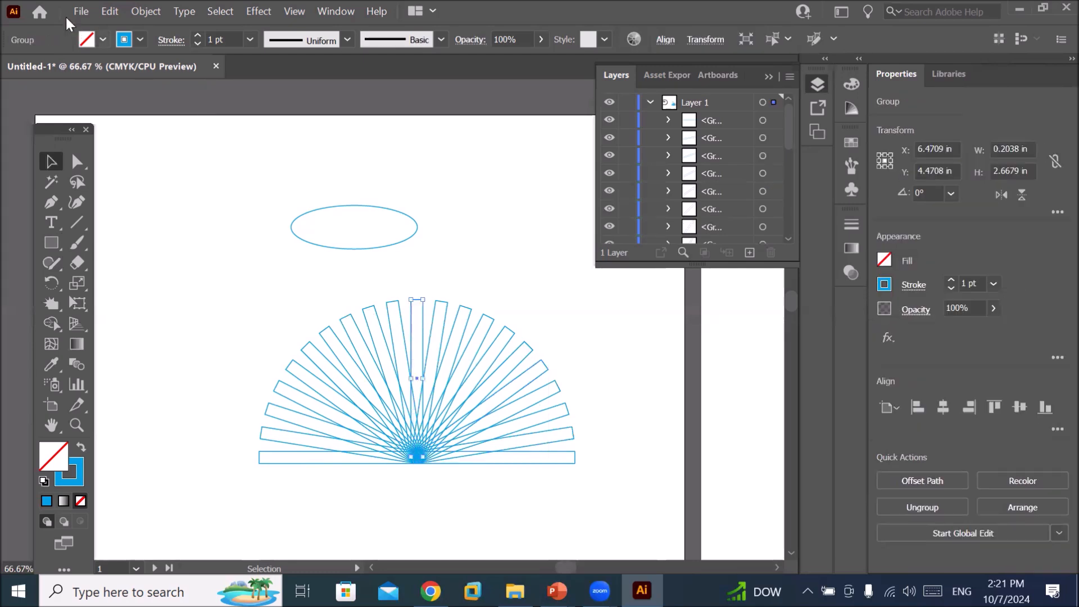
{"action": "left_click", "coordinate": [102, 39]}
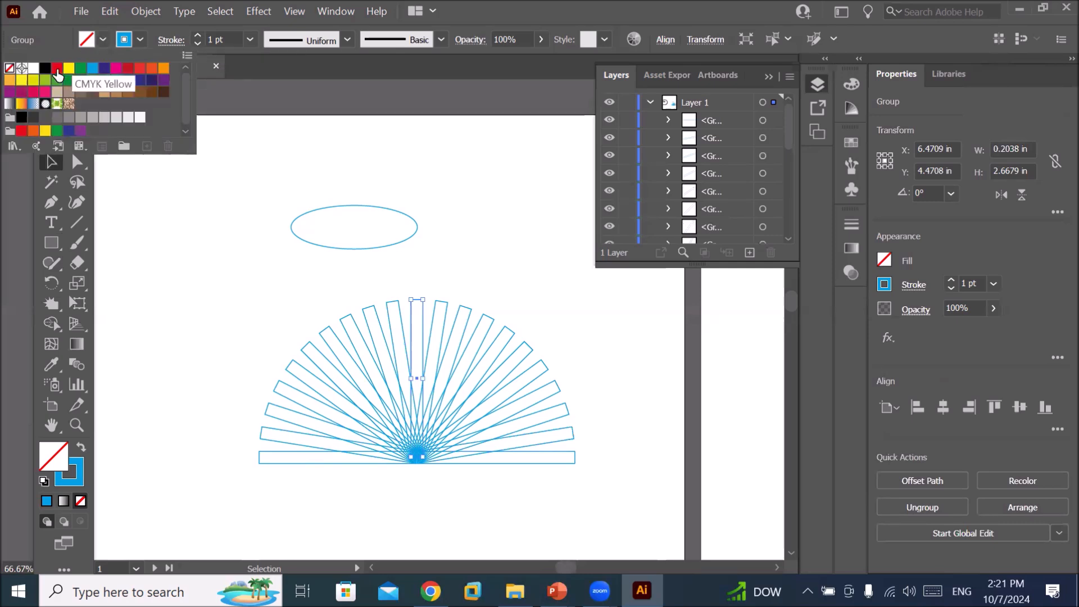
{"action": "left_click", "coordinate": [57, 69]}
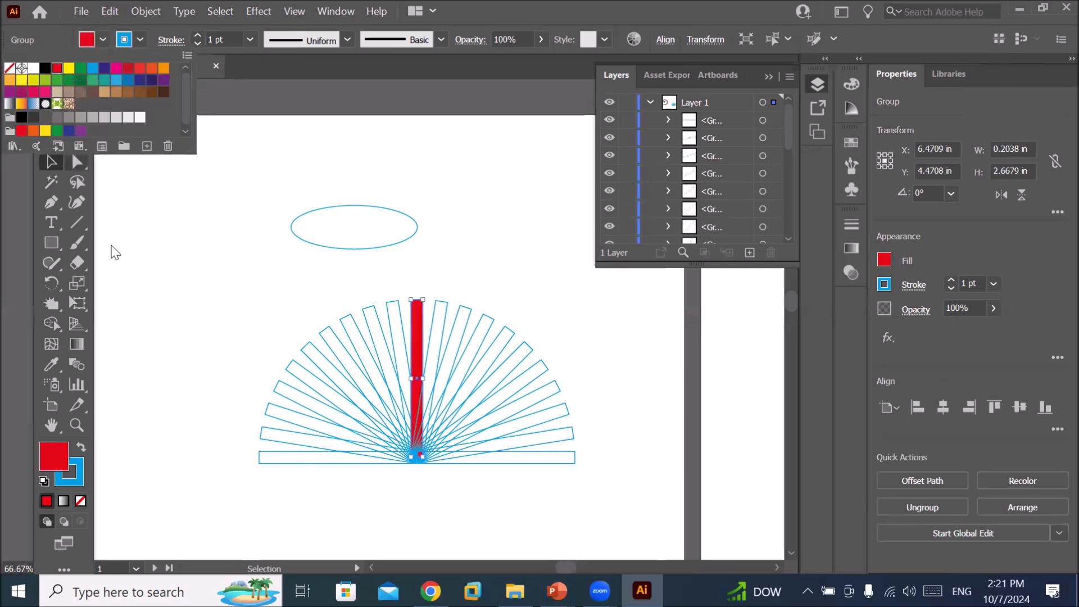
Select the horizontal bar at the right end of the fan's base.
{"action": "left_click", "coordinate": [274, 460]}
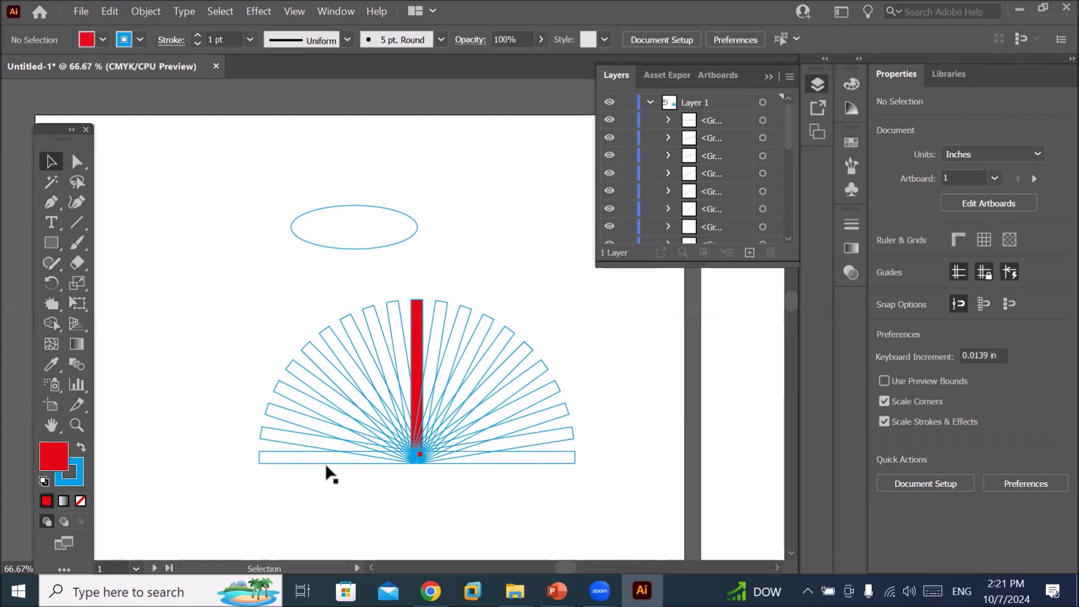
{"action": "left_click", "coordinate": [554, 464]}
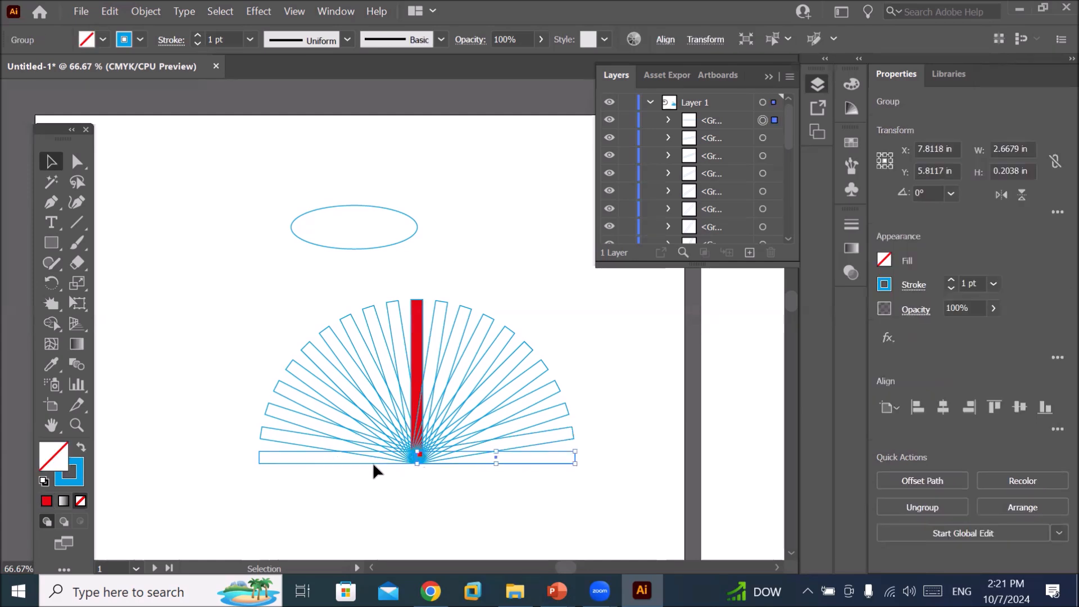
Fill both horizontal bars at the base of the fan with dark blue and lengthen the visible layer list.
{"action": "left_click", "coordinate": [289, 459], "text": "shift"}
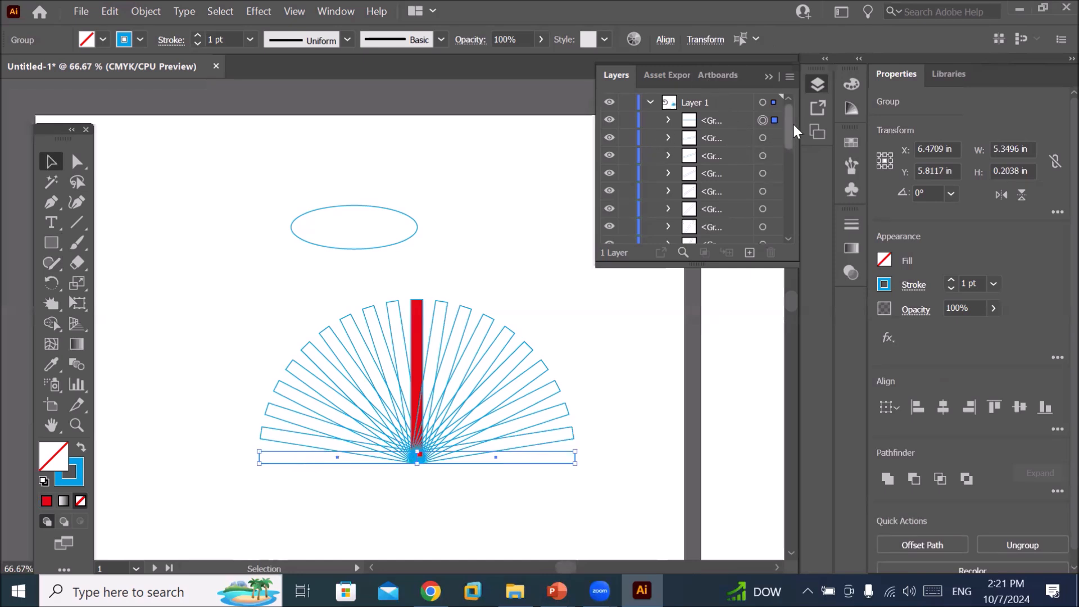
{"action": "mouse_move", "coordinate": [788, 131]}
{"action": "left_mouse_down"}
{"action": "mouse_move", "coordinate": [783, 225]}
{"action": "mouse_move", "coordinate": [795, 123]}
{"action": "left_mouse_up"}
{"action": "left_click", "coordinate": [103, 40]}
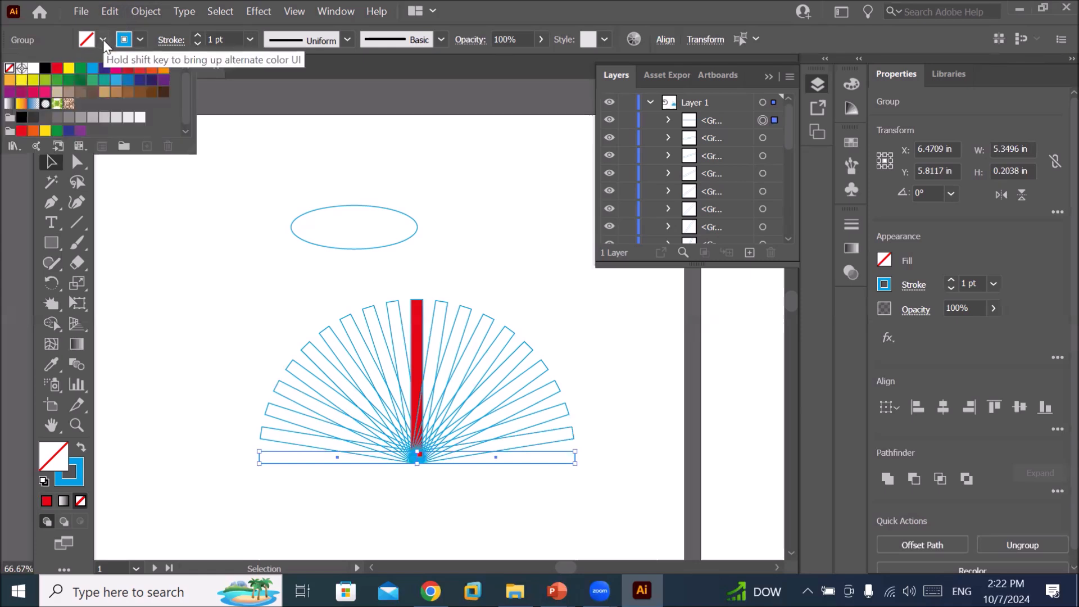
{"action": "left_click", "coordinate": [106, 69]}
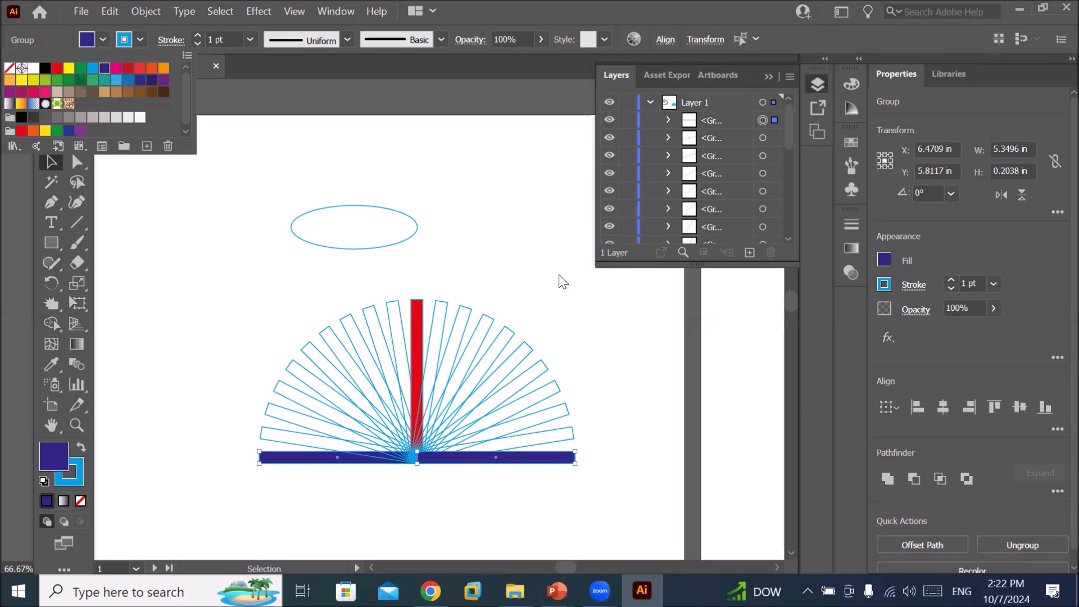
{"action": "left_click", "coordinate": [633, 329]}
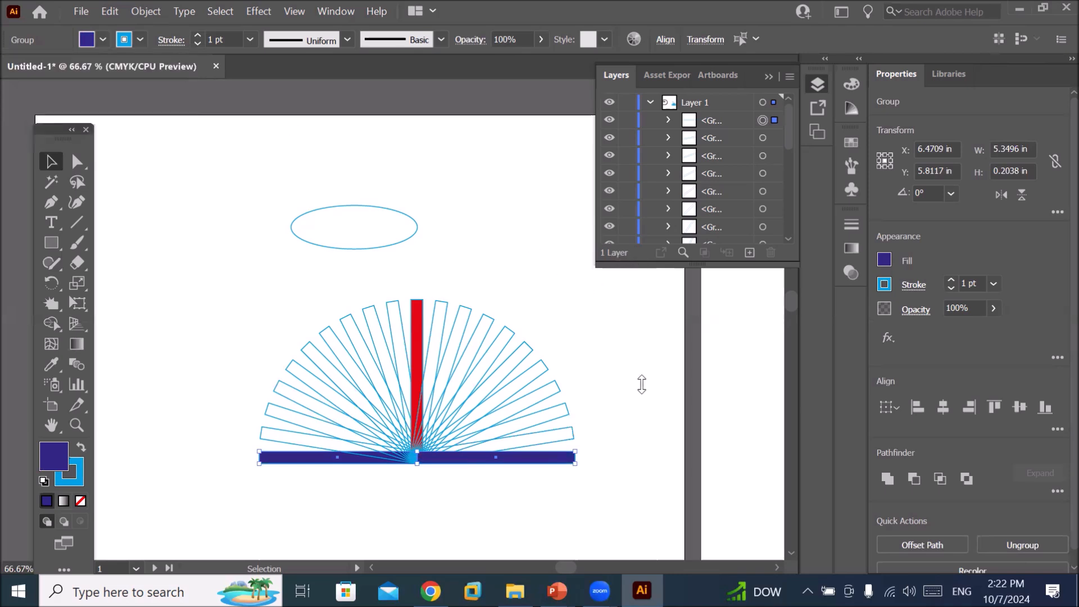
{"action": "left_click_drag", "start_coordinate": [660, 261], "coordinate": [665, 452]}
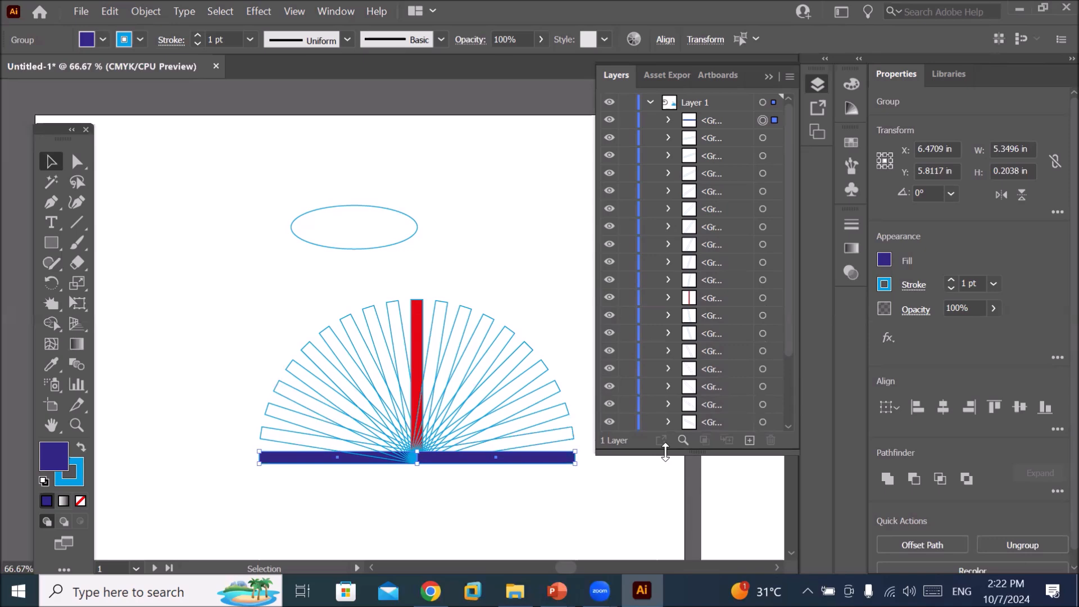
{"action": "left_click", "coordinate": [215, 327]}
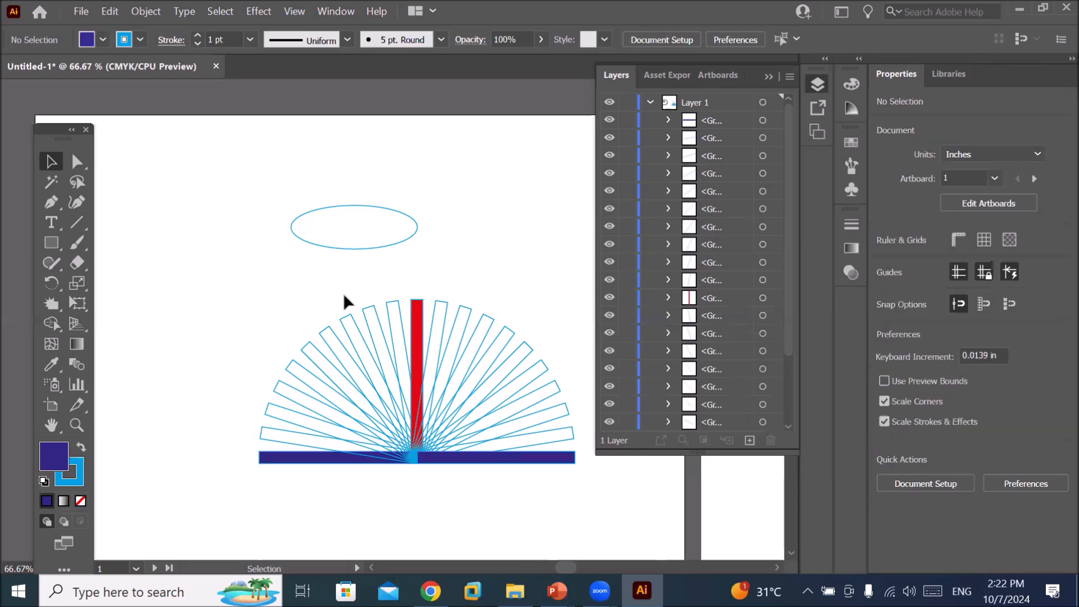
Fill five alternate bars on the left half of the fan with light blue, starting beside the red bar.
{"action": "left_click", "coordinate": [395, 305]}
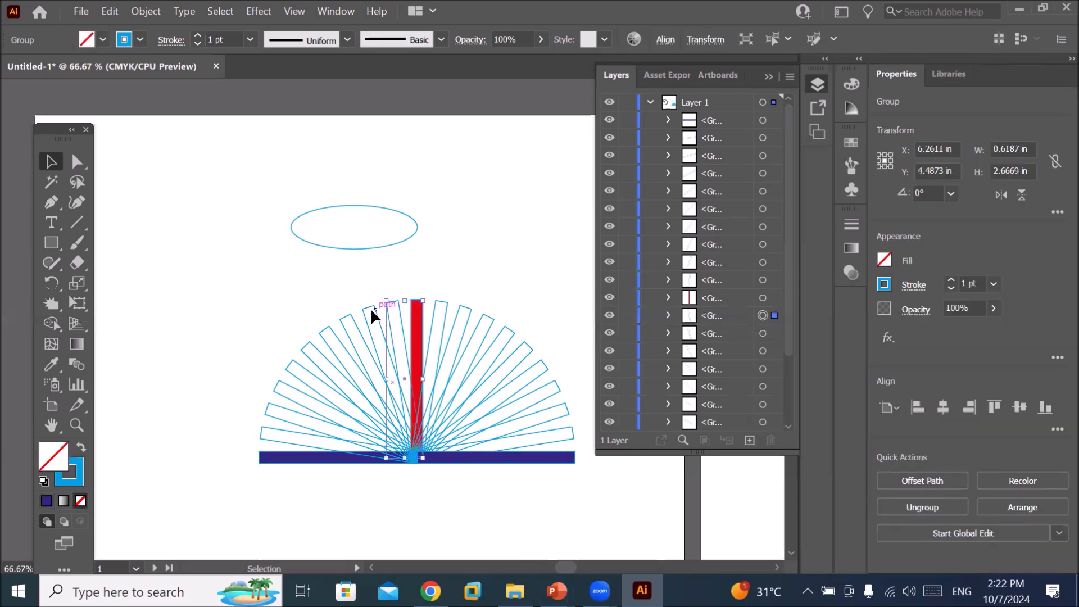
{"action": "left_click", "coordinate": [386, 269]}
{"action": "left_click", "coordinate": [390, 301]}
{"action": "left_click", "coordinate": [387, 302]}
{"action": "left_click", "coordinate": [352, 321], "text": "shift"}
{"action": "left_click", "coordinate": [312, 345], "text": "shift"}
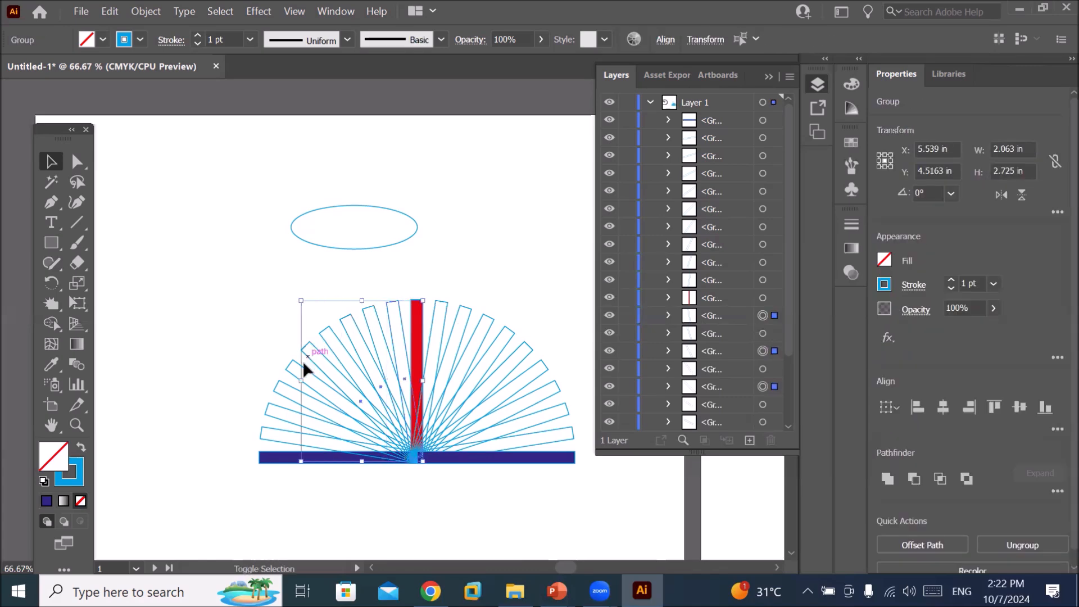
{"action": "left_click", "coordinate": [276, 380], "text": "shift"}
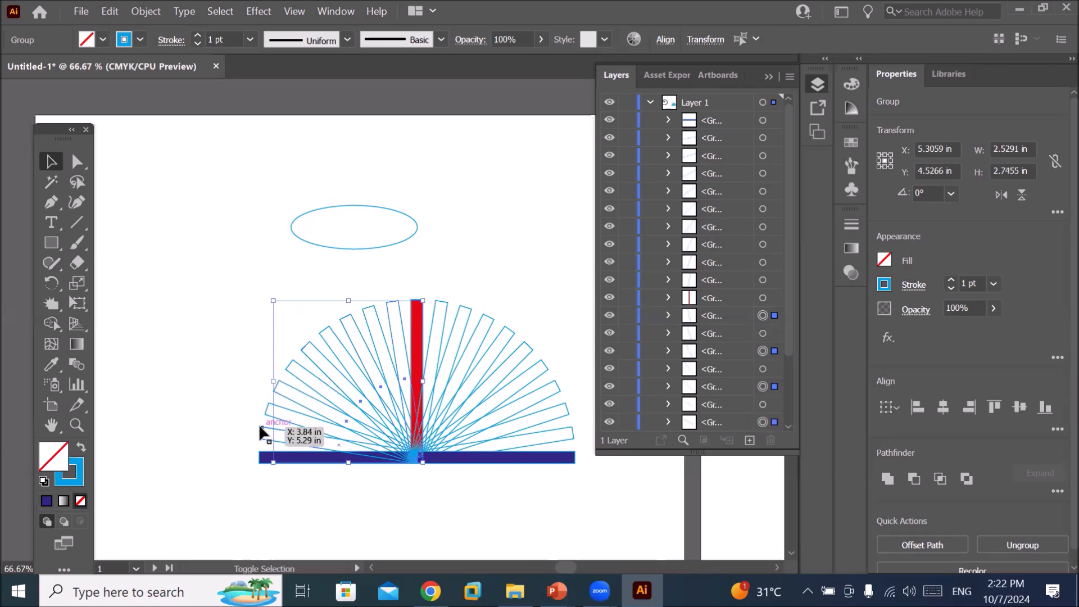
{"action": "left_click", "coordinate": [262, 427], "text": "shift"}
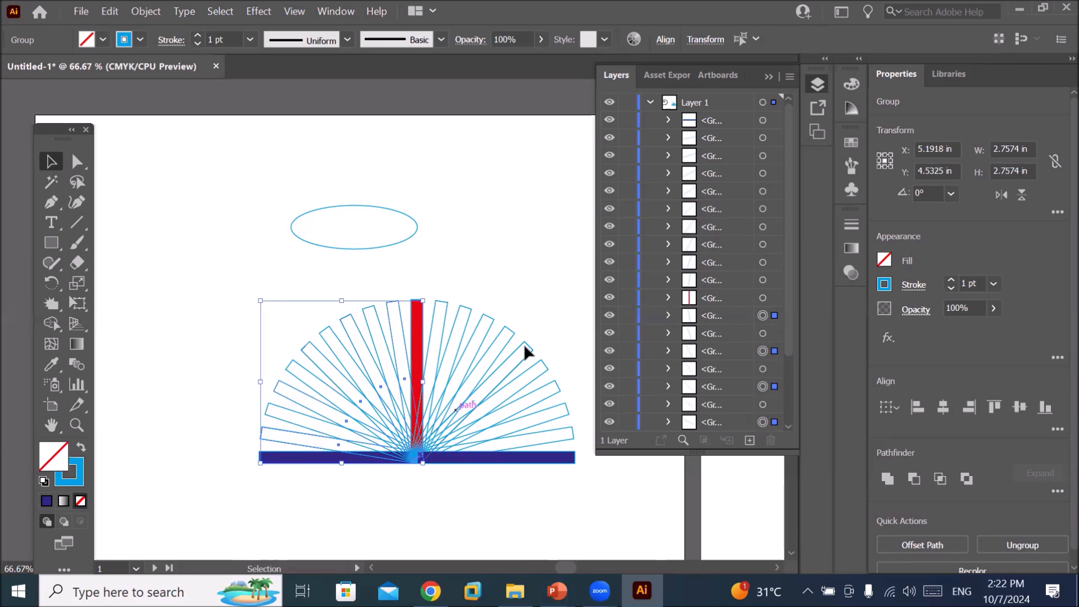
{"action": "scroll", "coordinate": [787, 298], "scroll_direction": "down", "scroll_amount": 5}
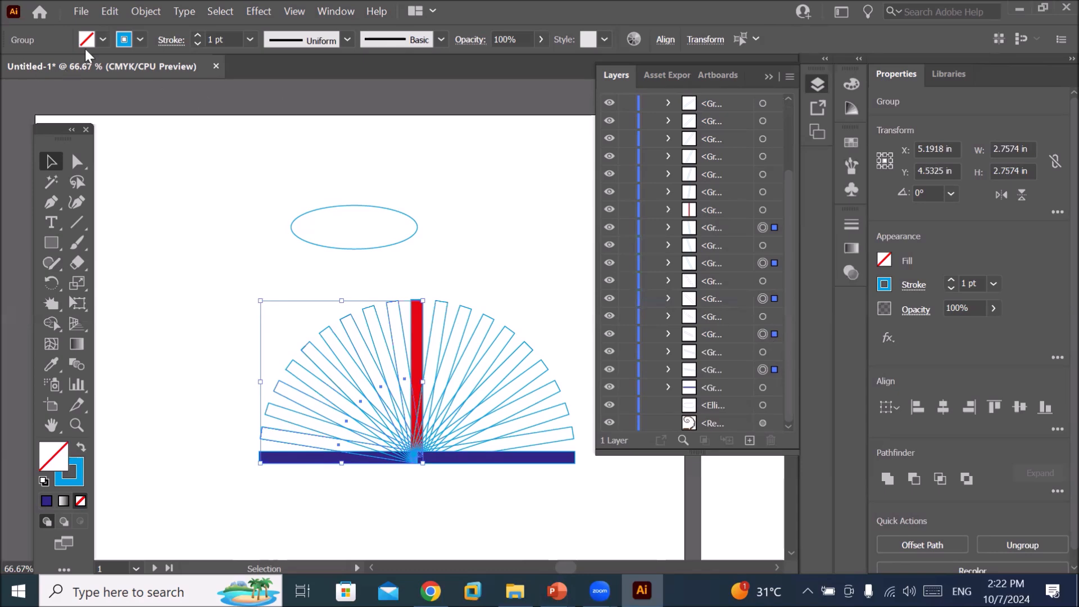
{"action": "left_click", "coordinate": [104, 39]}
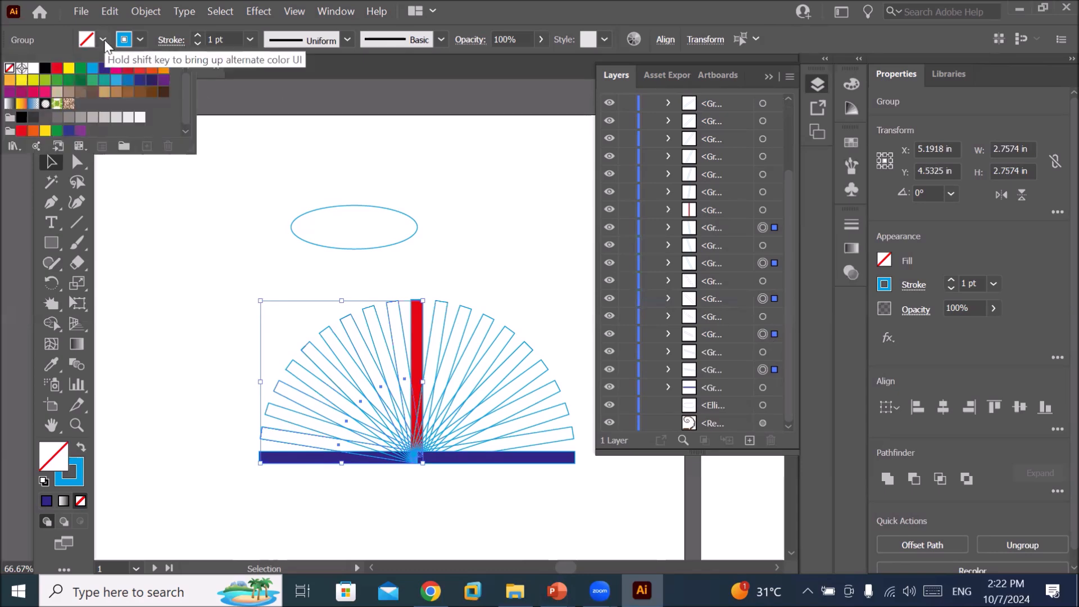
{"action": "left_click", "coordinate": [94, 70]}
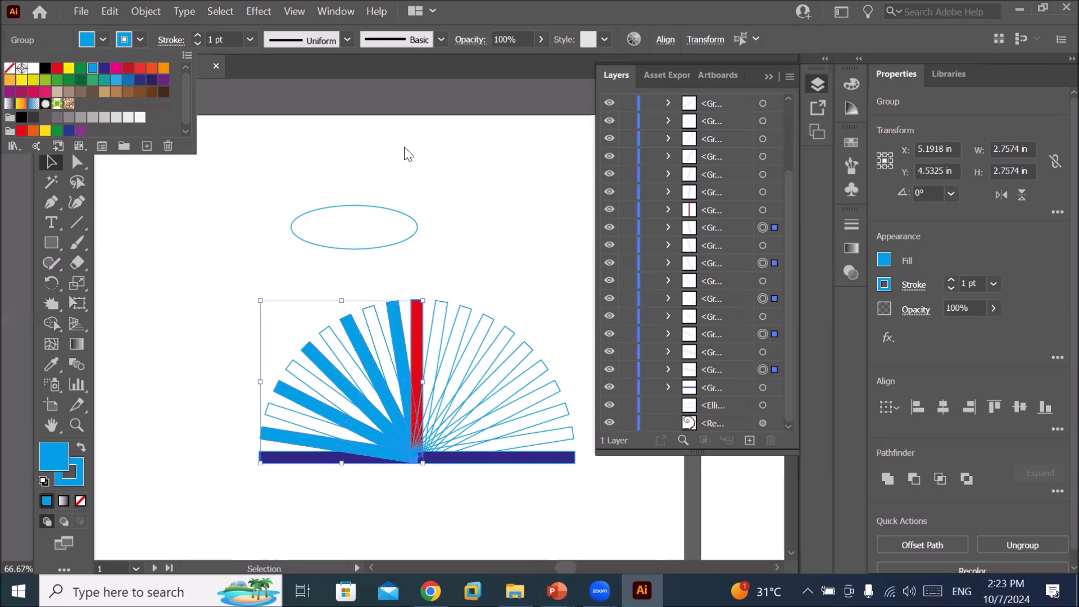
{"action": "left_click", "coordinate": [486, 229]}
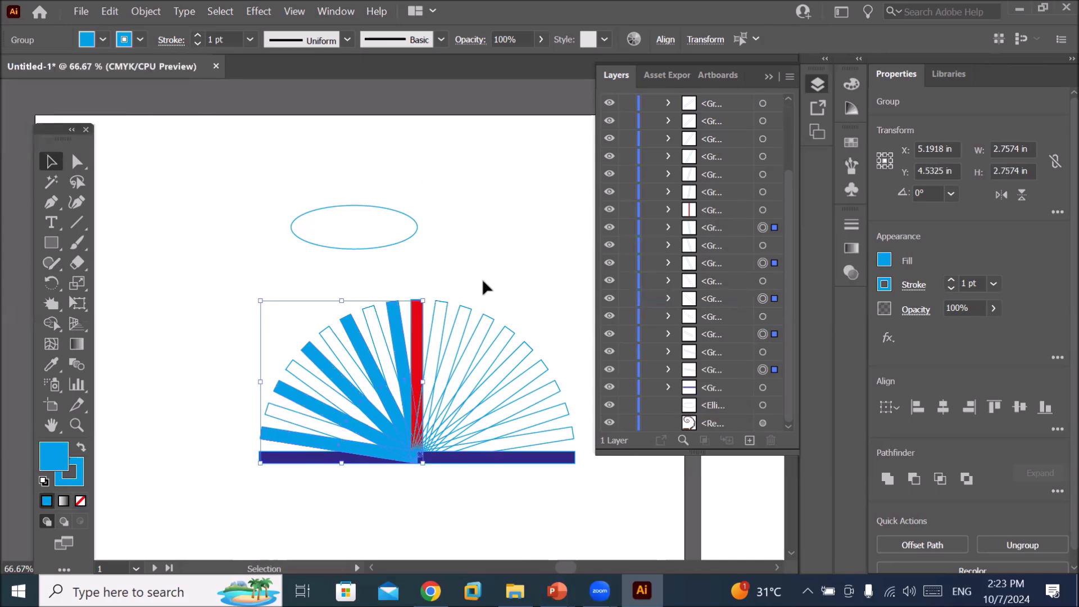
{"action": "left_click", "coordinate": [467, 315]}
{"action": "left_click", "coordinate": [468, 314]}
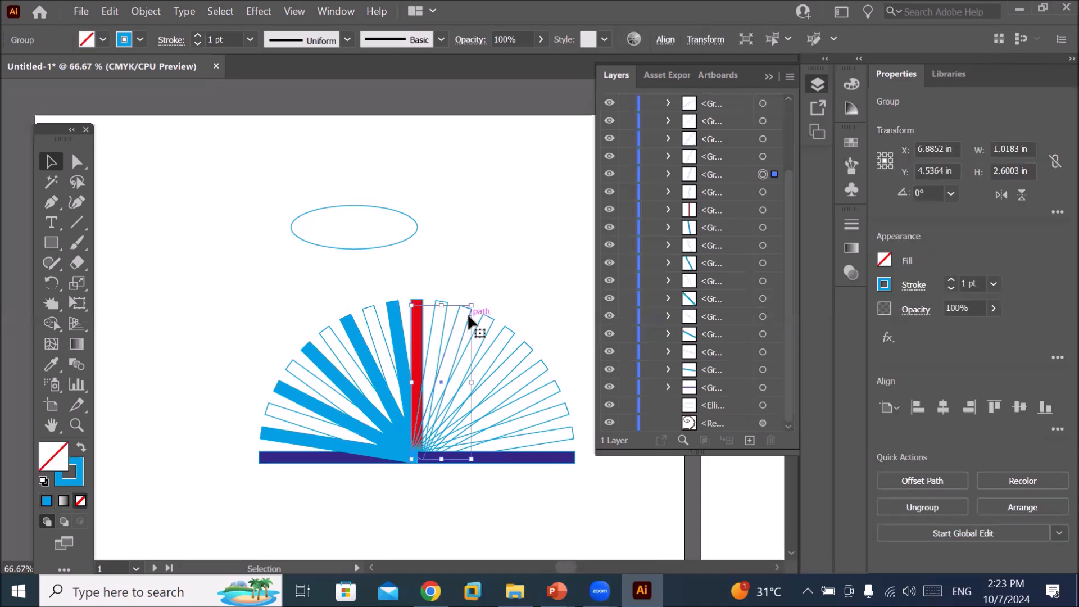
{"action": "left_click", "coordinate": [519, 340], "text": "shift"}
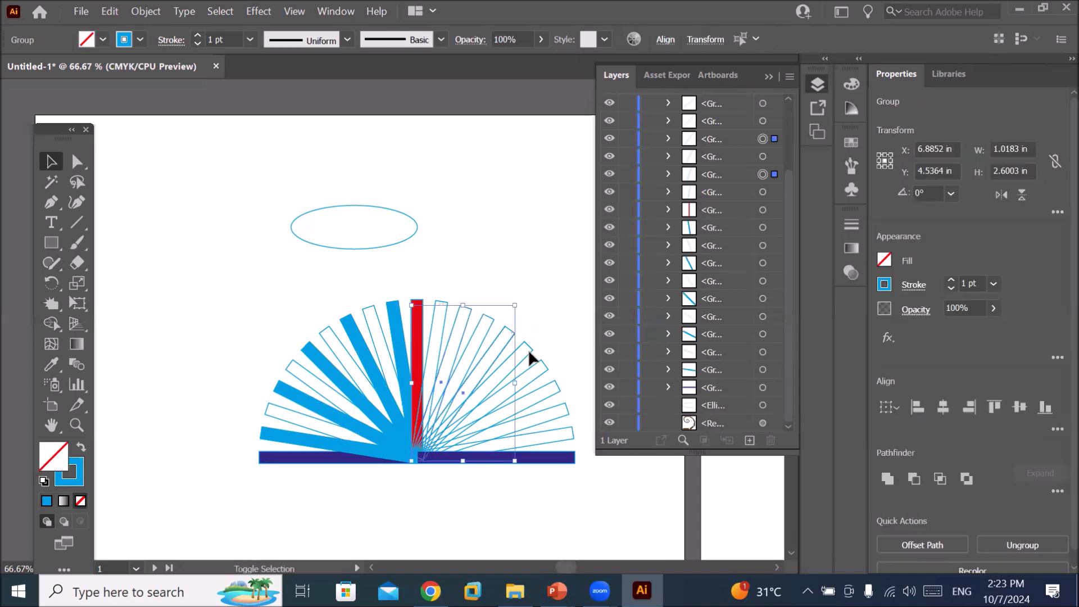
{"action": "left_click", "coordinate": [562, 400], "text": "shift"}
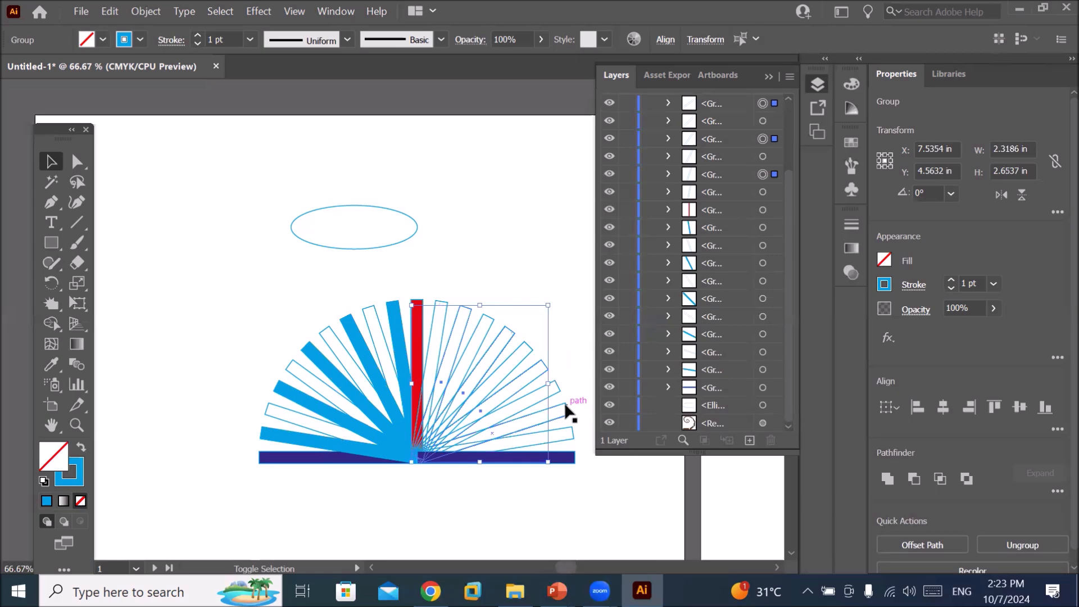
{"action": "left_click", "coordinate": [564, 403], "text": "shift"}
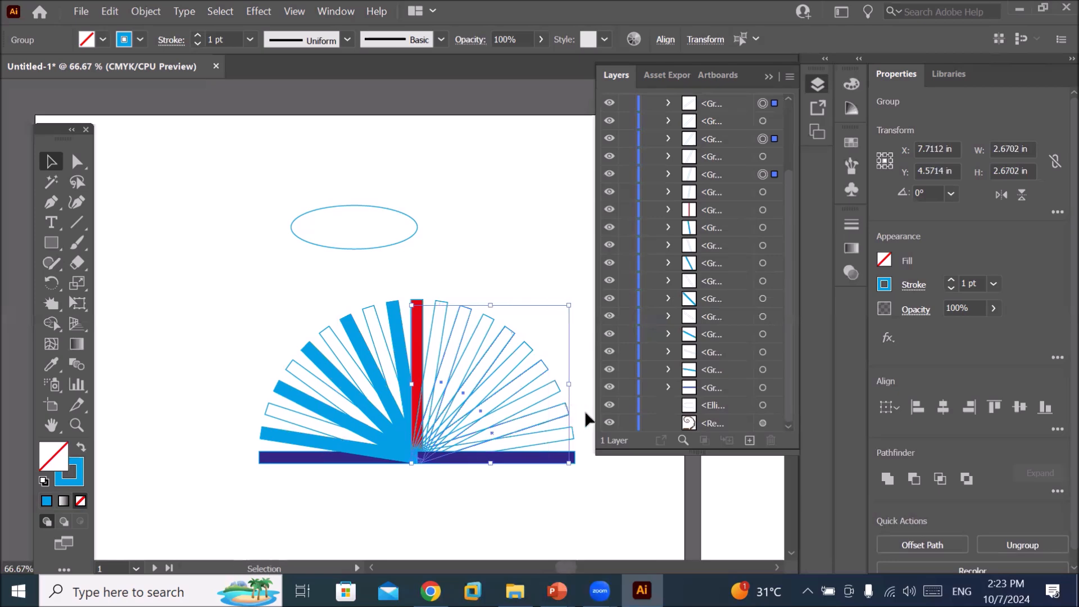
{"action": "left_click", "coordinate": [583, 420]}
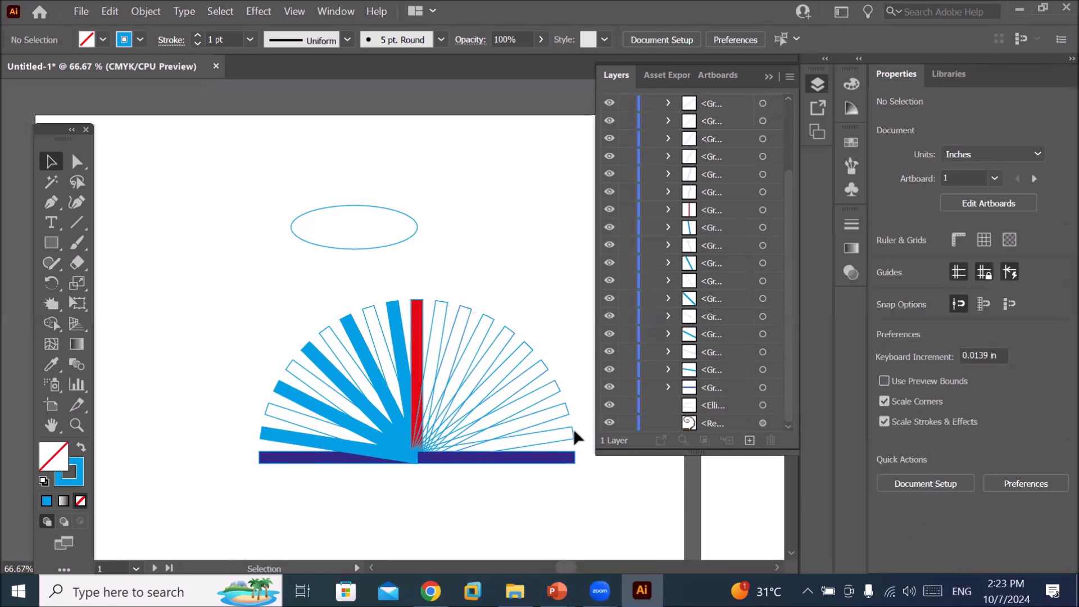
Give five alternate bars on the right half of the fan a 6 pt stroke with the lens-shaped width profile.
{"action": "left_click", "coordinate": [573, 430]}
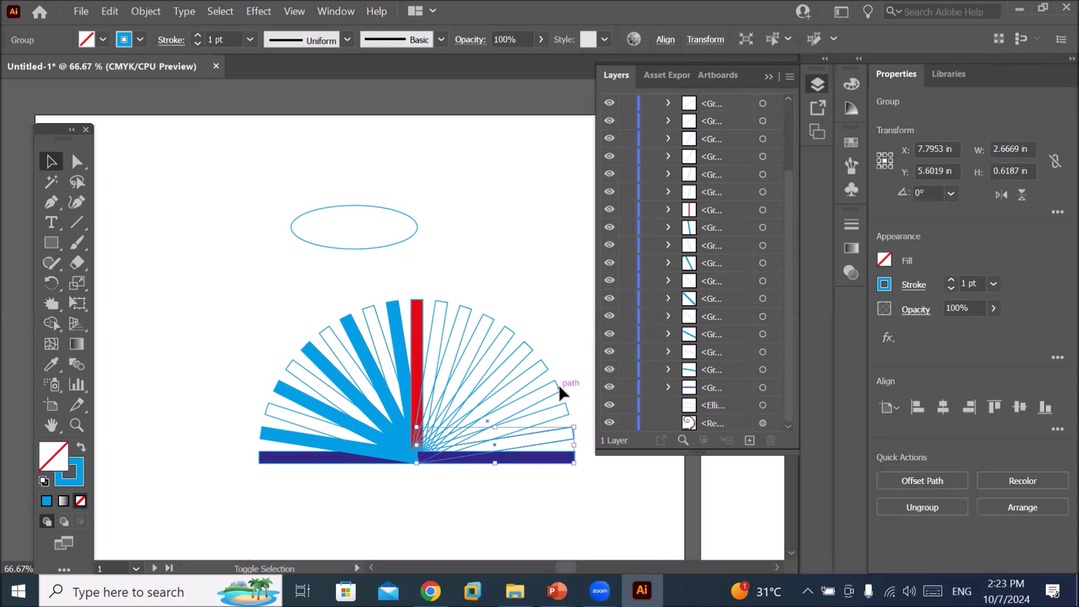
{"action": "left_click", "coordinate": [525, 344], "text": "shift"}
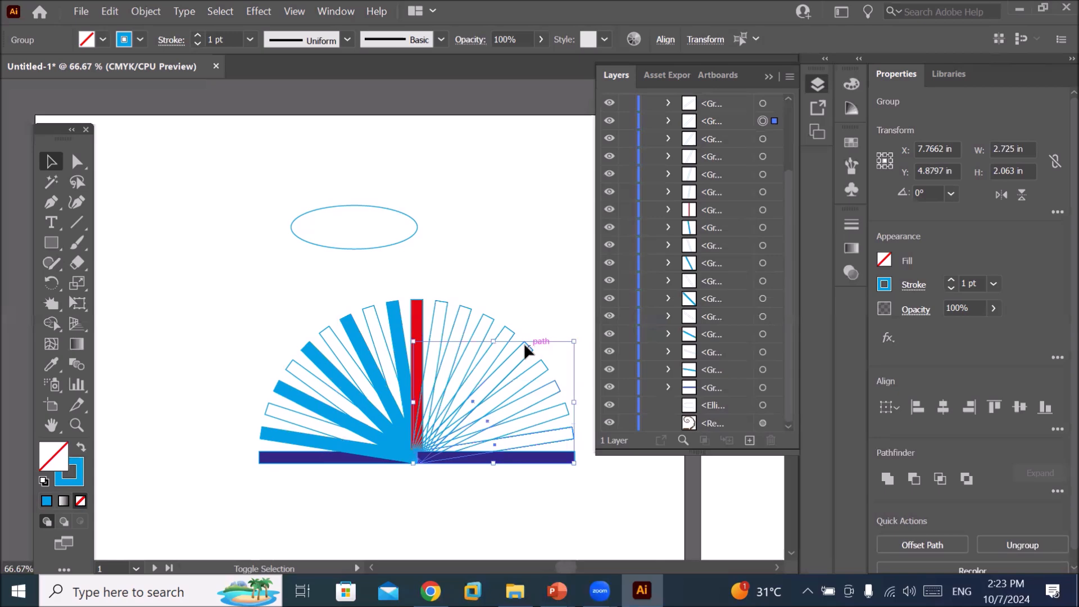
{"action": "left_click", "coordinate": [485, 315], "text": "shift"}
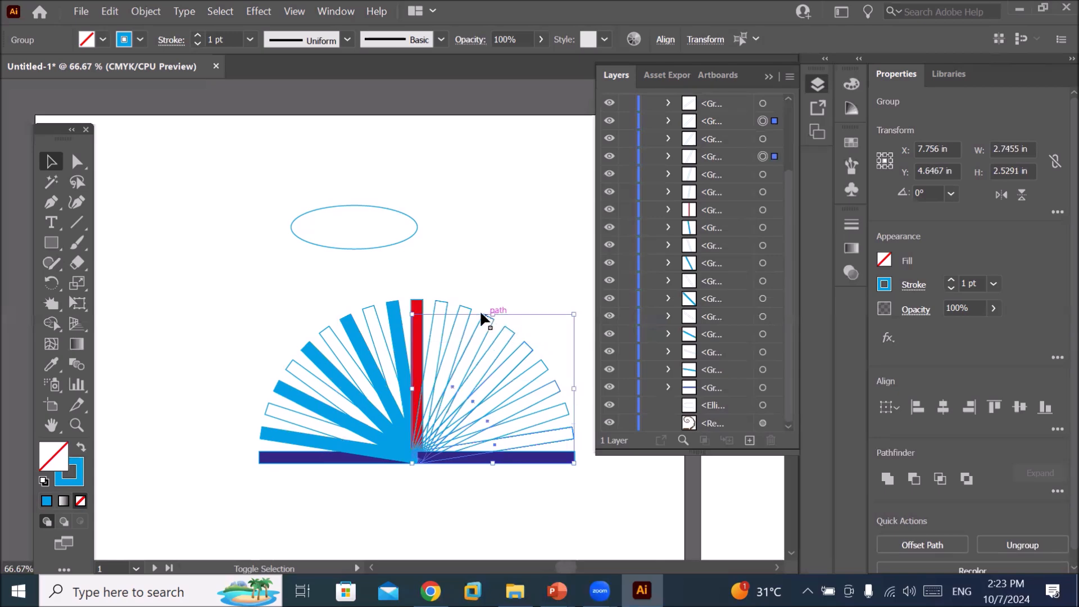
{"action": "left_click", "coordinate": [448, 307], "text": "shift"}
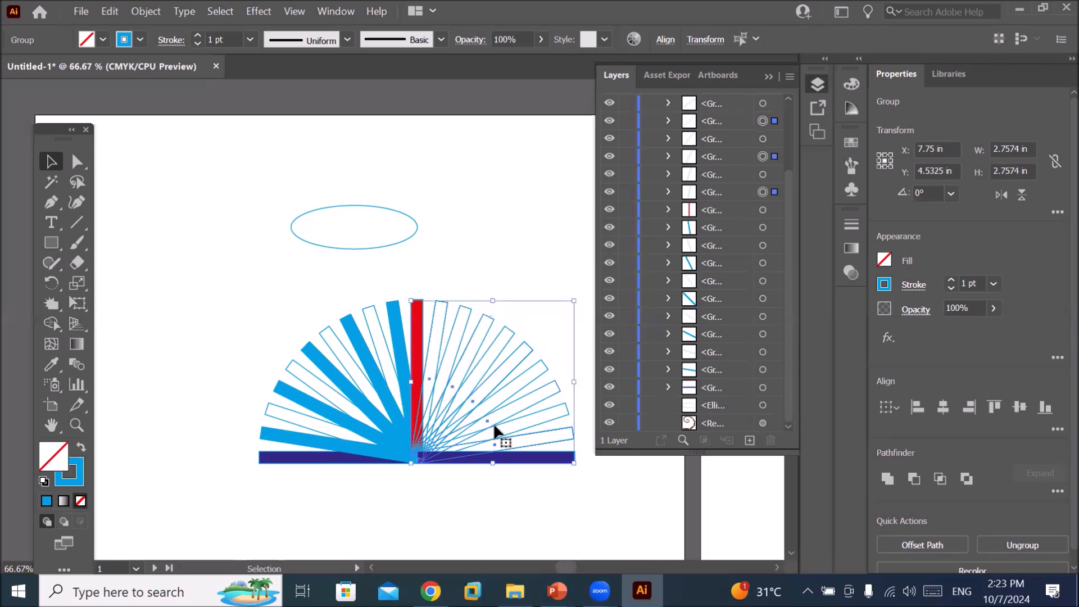
{"action": "left_click_drag", "start_coordinate": [789, 235], "coordinate": [788, 145]}
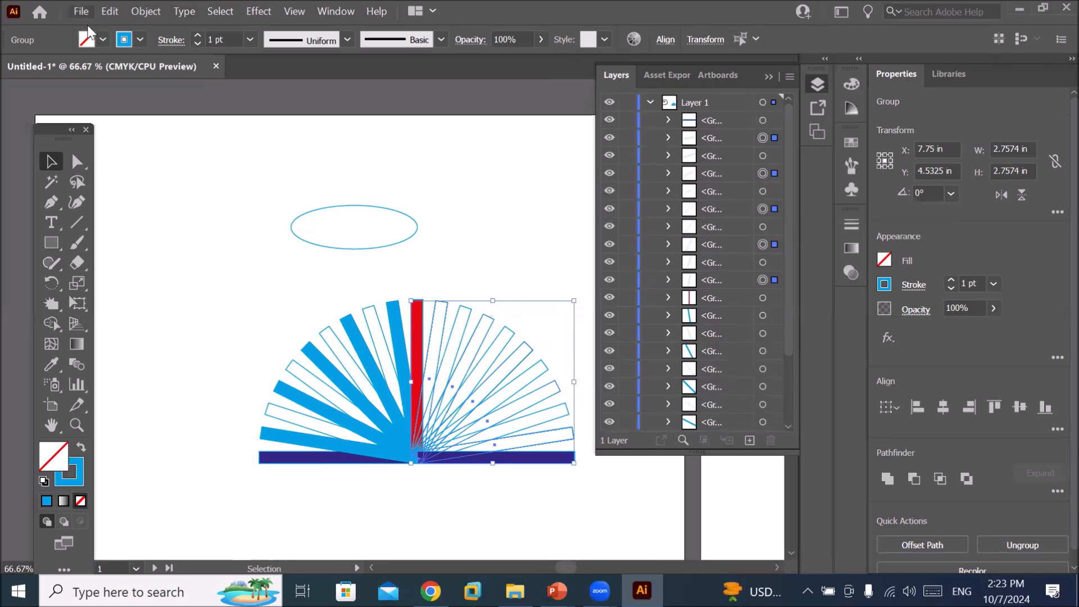
{"action": "left_click", "coordinate": [196, 35]}
{"action": "left_click", "coordinate": [196, 36]}
{"action": "left_click", "coordinate": [196, 36]}
{"action": "left_click", "coordinate": [197, 35]}
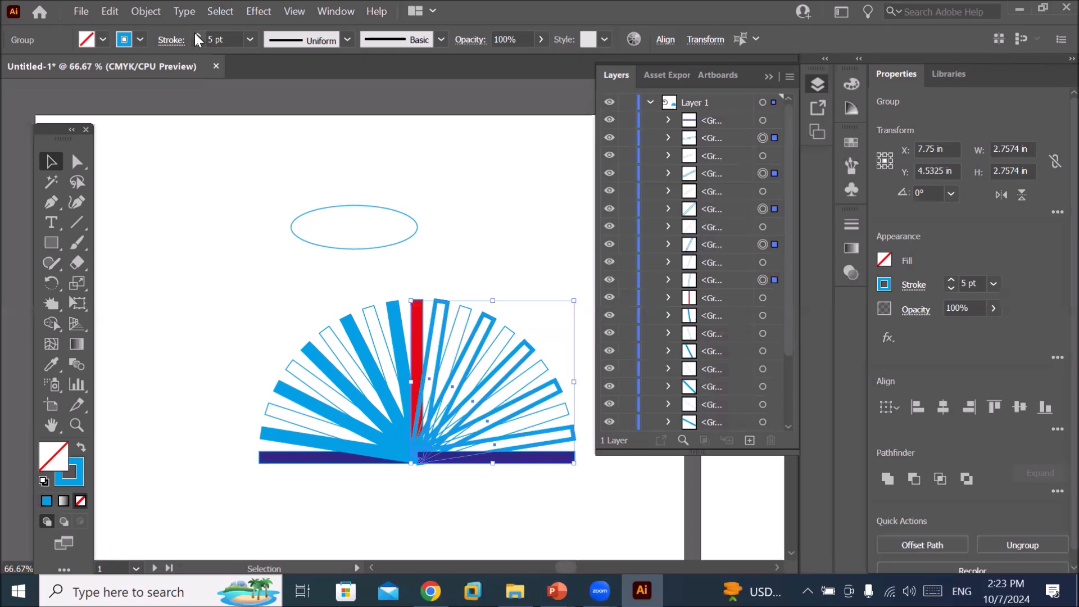
{"action": "left_click", "coordinate": [347, 40]}
{"action": "left_click", "coordinate": [297, 87]}
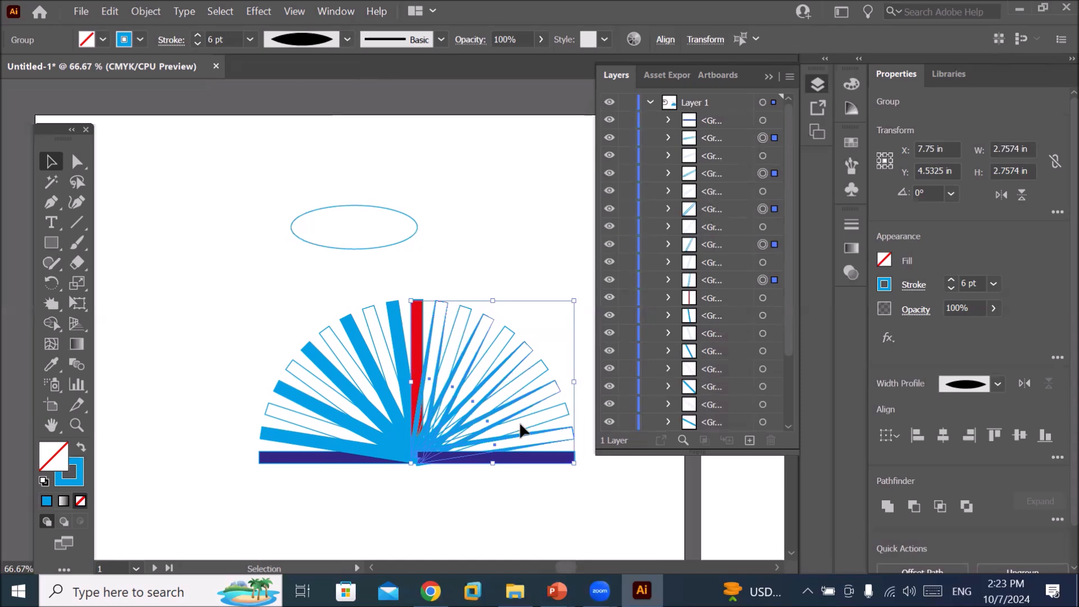
Fill the five selected bars on the right half of the fan with orange and deselect them.
{"action": "scroll", "coordinate": [519, 422], "scroll_direction": "up", "scroll_amount": 1}
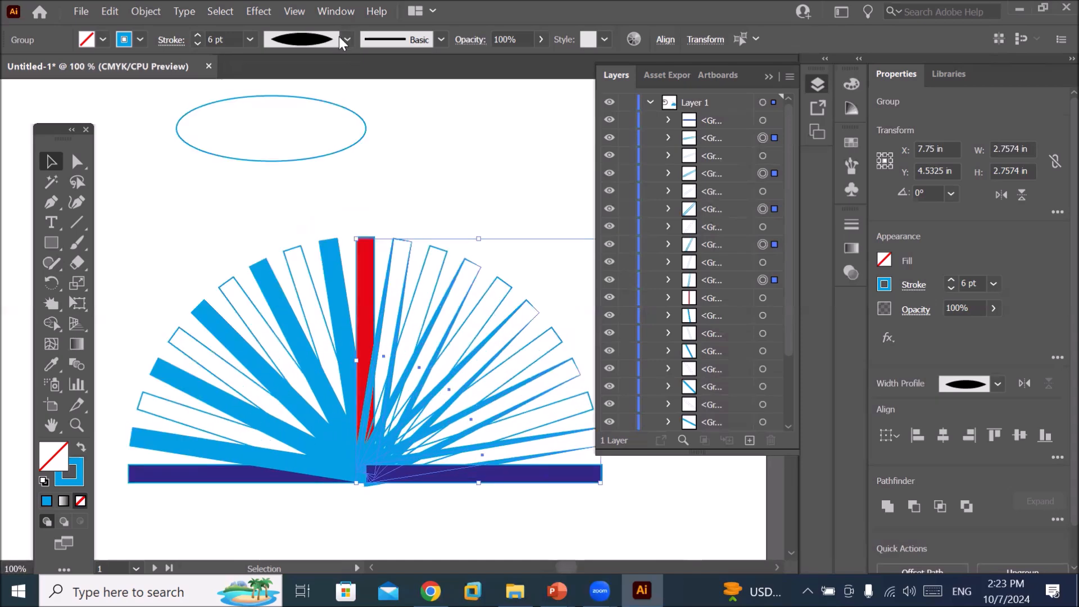
{"action": "left_click", "coordinate": [104, 39]}
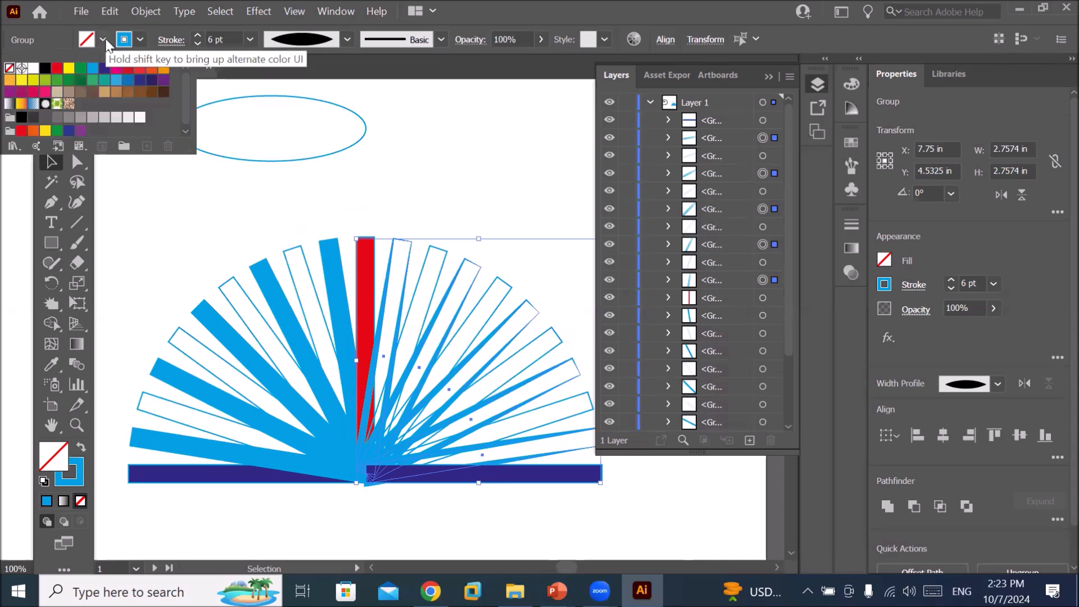
{"action": "left_click", "coordinate": [163, 72]}
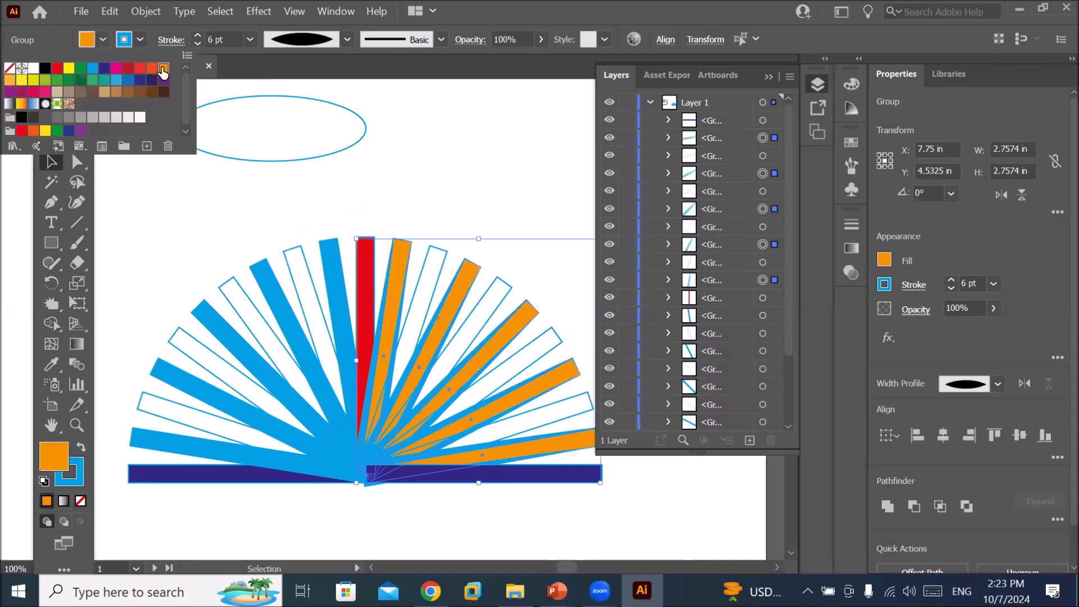
{"action": "left_click", "coordinate": [485, 166]}
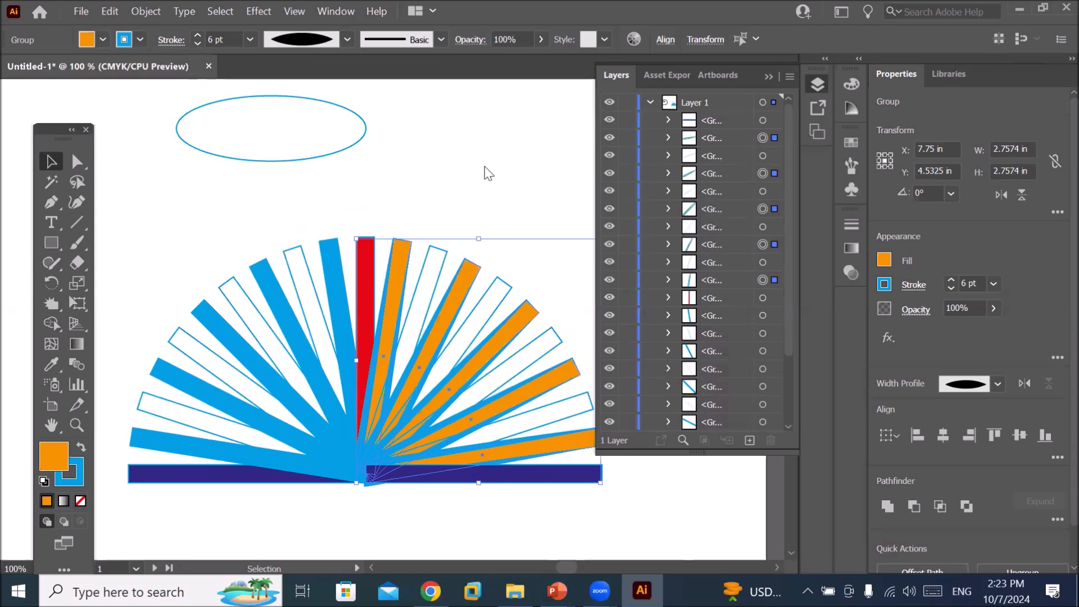
{"action": "scroll", "coordinate": [484, 167], "scroll_direction": "down", "scroll_amount": 1}
{"action": "left_click", "coordinate": [555, 427]}
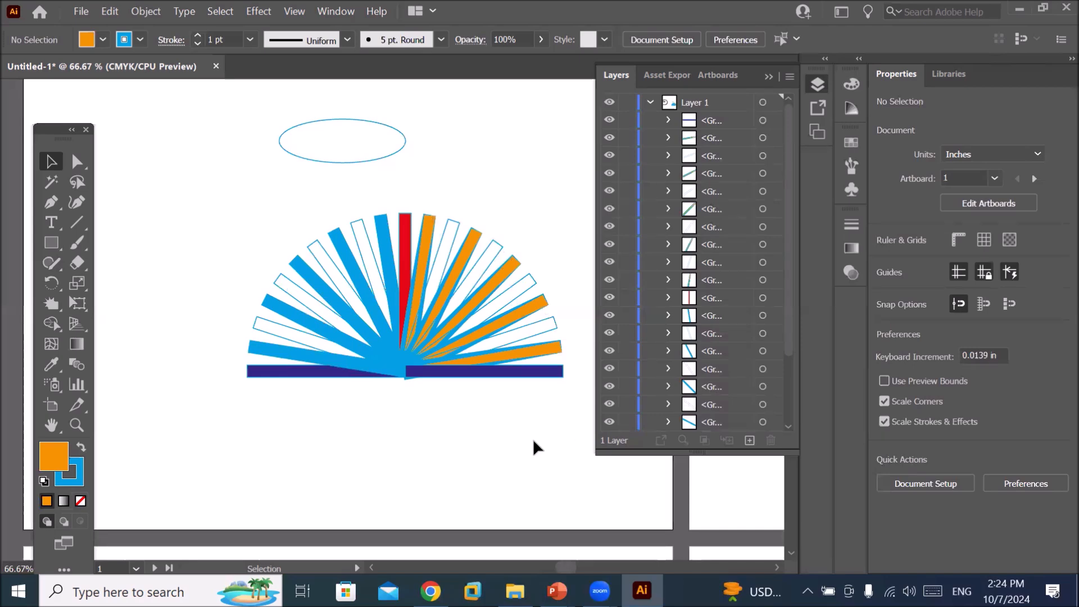
Draw a three-sided polygon about 1.83 in wide and 1.60 in high on the empty artboard below the fan.
{"action": "key", "text": "space"}
{"action": "left_click_drag", "start_coordinate": [374, 412], "coordinate": [284, 85]}
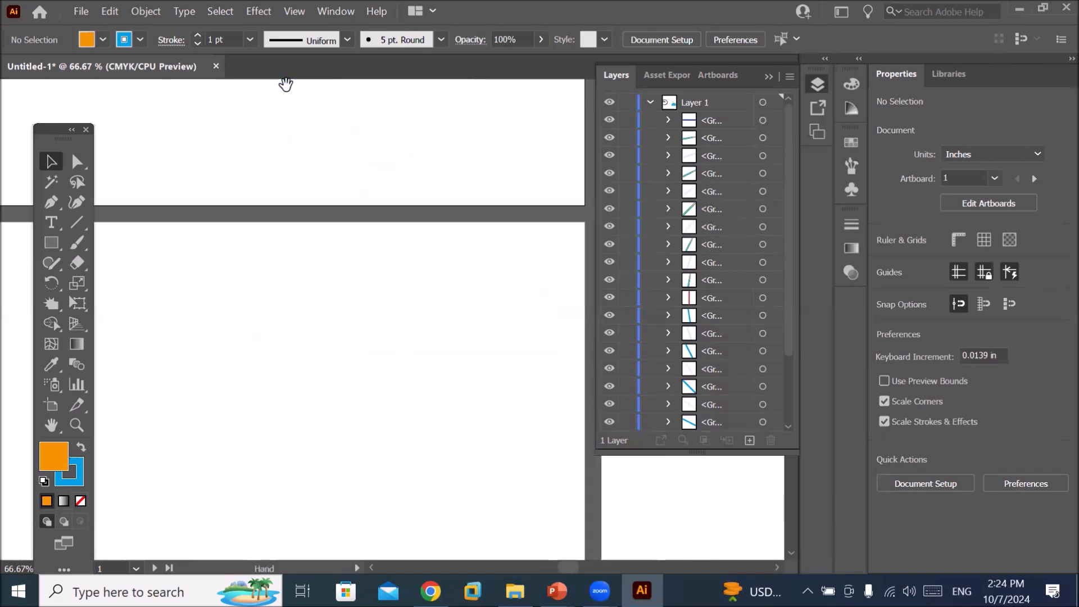
{"action": "left_click_drag", "start_coordinate": [308, 309], "coordinate": [323, 212]}
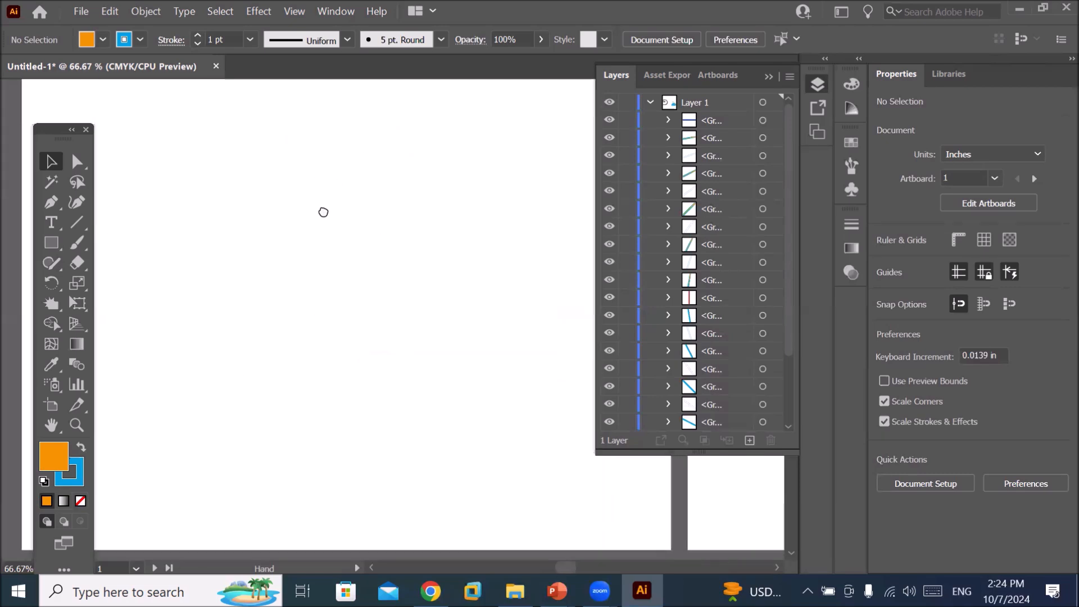
{"action": "left_click", "coordinate": [45, 241]}
{"action": "right_click", "coordinate": [49, 245]}
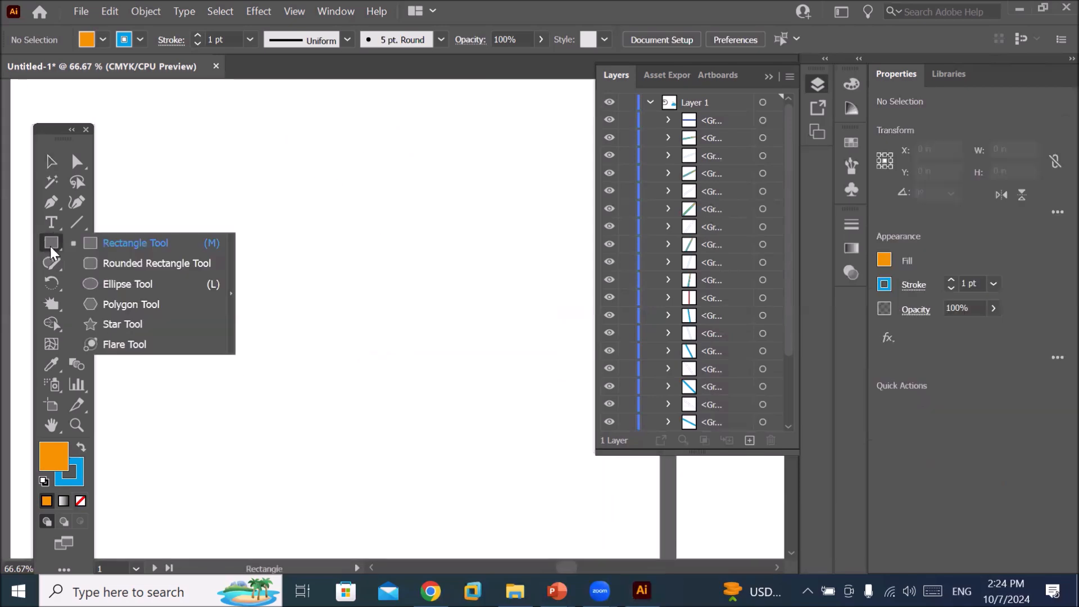
{"action": "left_click", "coordinate": [131, 303]}
{"action": "left_click_drag", "start_coordinate": [273, 279], "coordinate": [327, 314]}
{"action": "key", "text": "Down"}
{"action": "key", "text": "Down"}
{"action": "key", "text": "Down"}
{"action": "key", "text": "Down"}
{"action": "key", "text": "Down"}
{"action": "key", "text": "Down"}
{"action": "key", "text": "Down"}
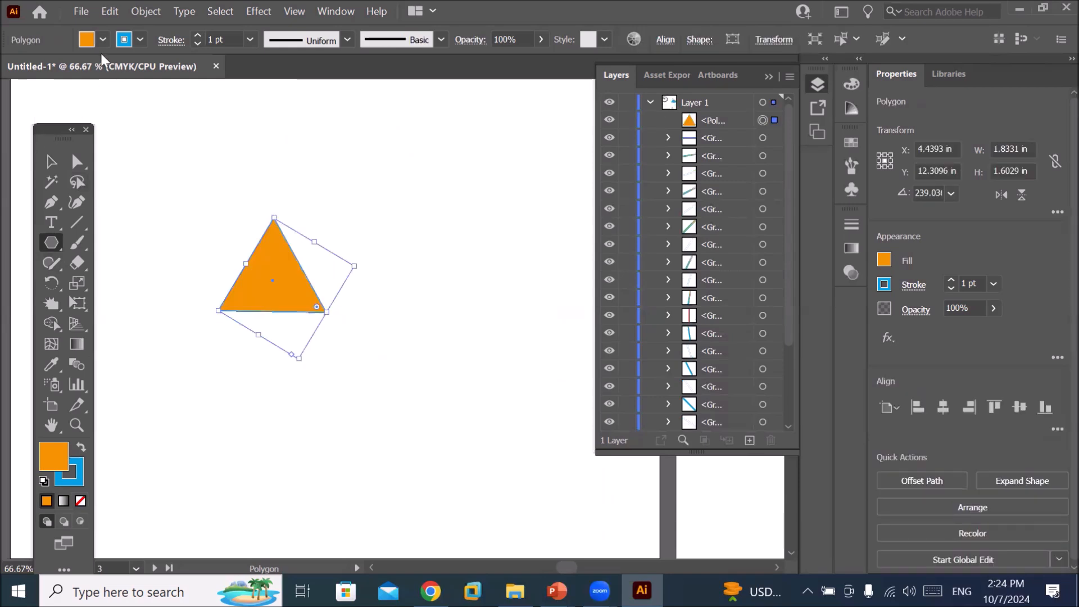
Give the triangle the default black 1 pt stroke and no fill.
{"action": "left_click", "coordinate": [44, 482]}
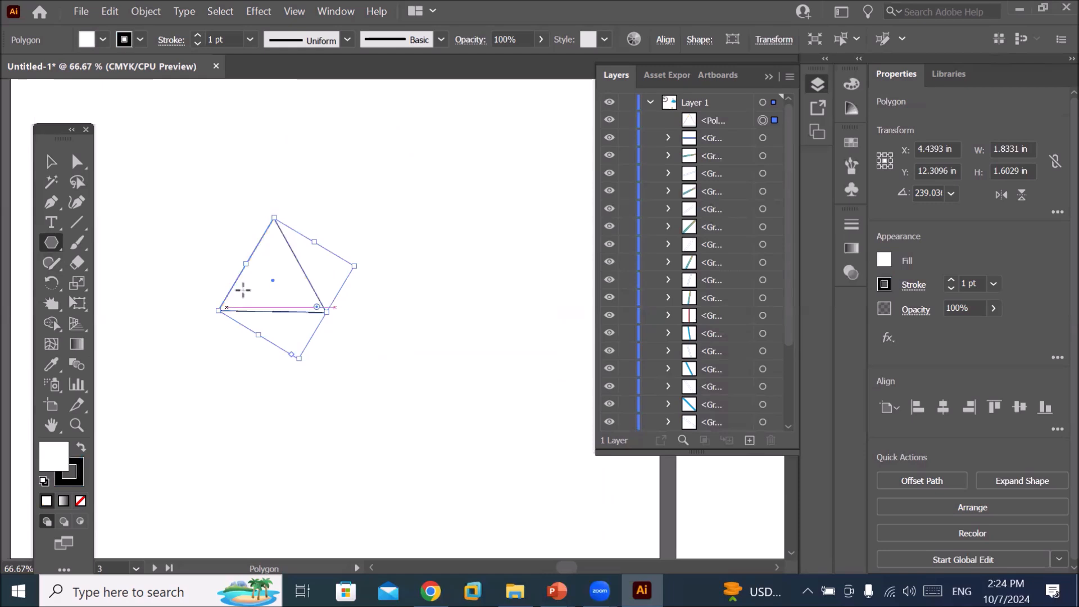
{"action": "left_click", "coordinate": [103, 41]}
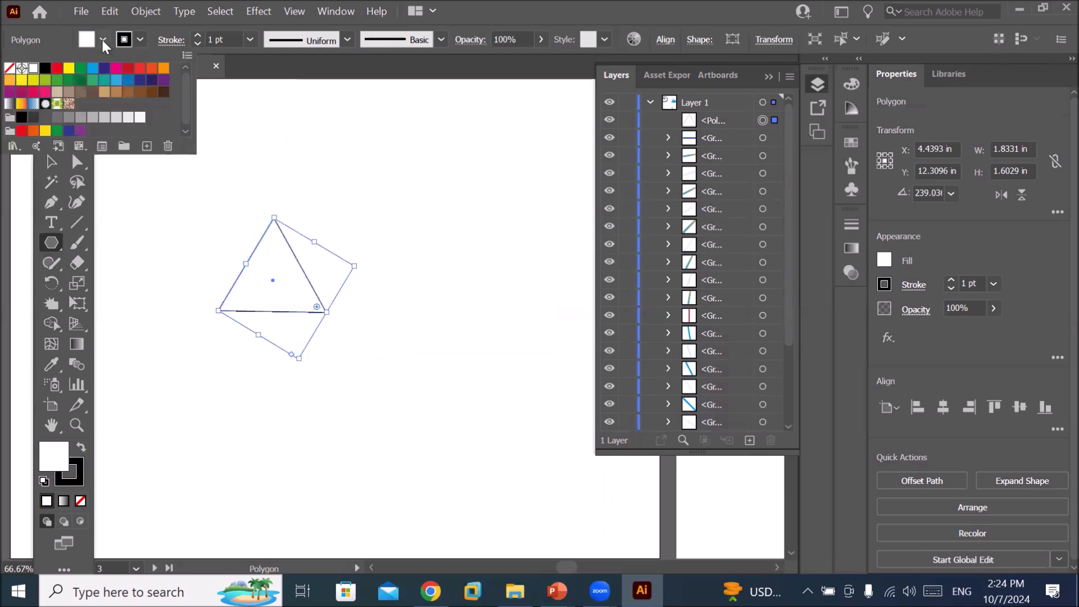
{"action": "left_click", "coordinate": [9, 70]}
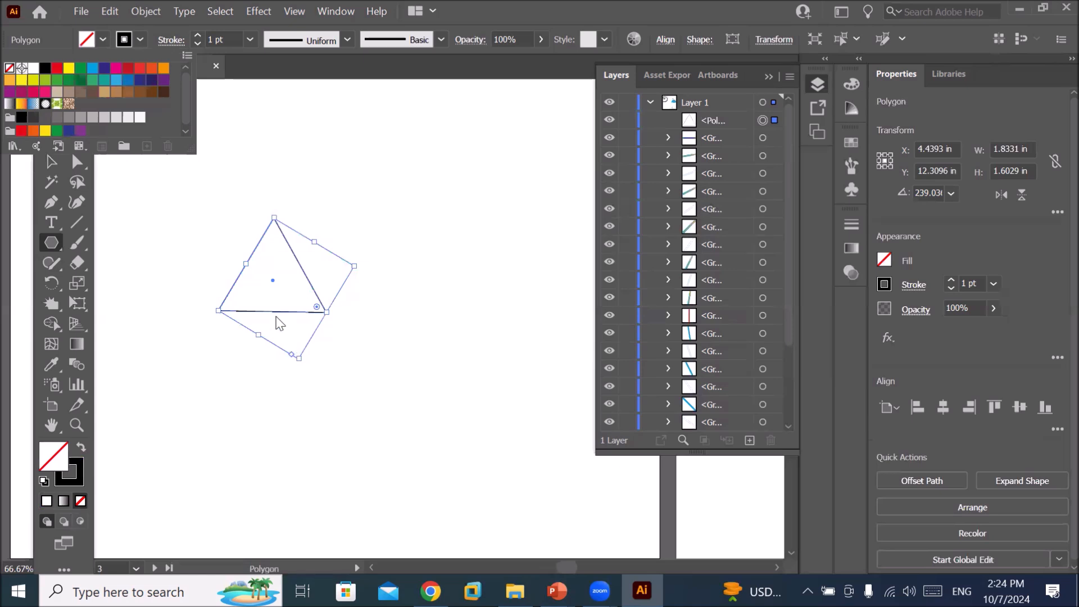
Move the triangle down so that its base sits on the lower edge of its artboard.
{"action": "scroll", "coordinate": [308, 424], "scroll_direction": "down", "scroll_amount": 2}
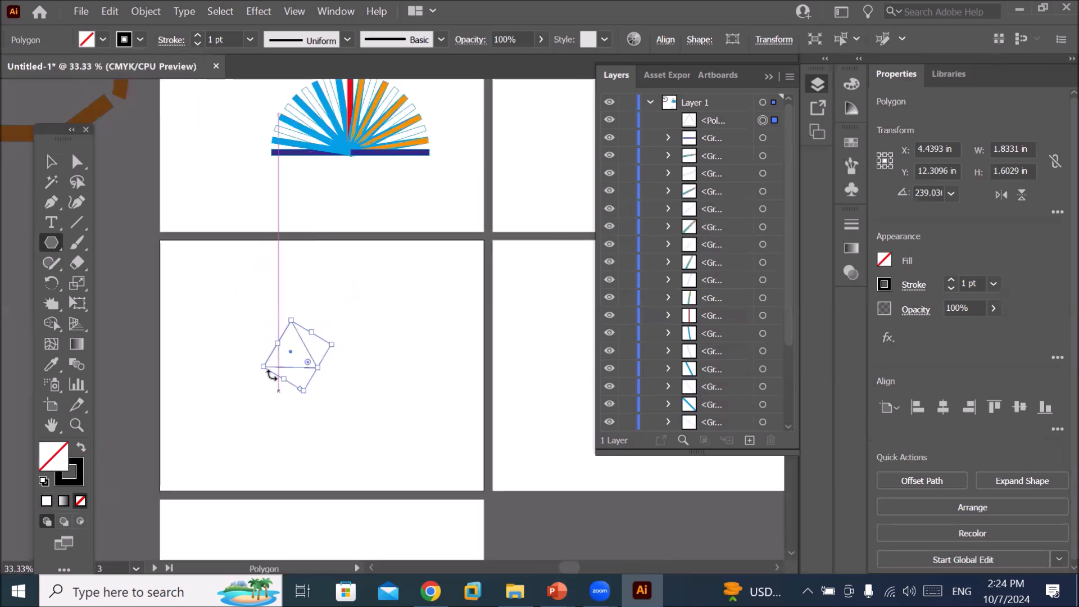
{"action": "left_click", "coordinate": [49, 161]}
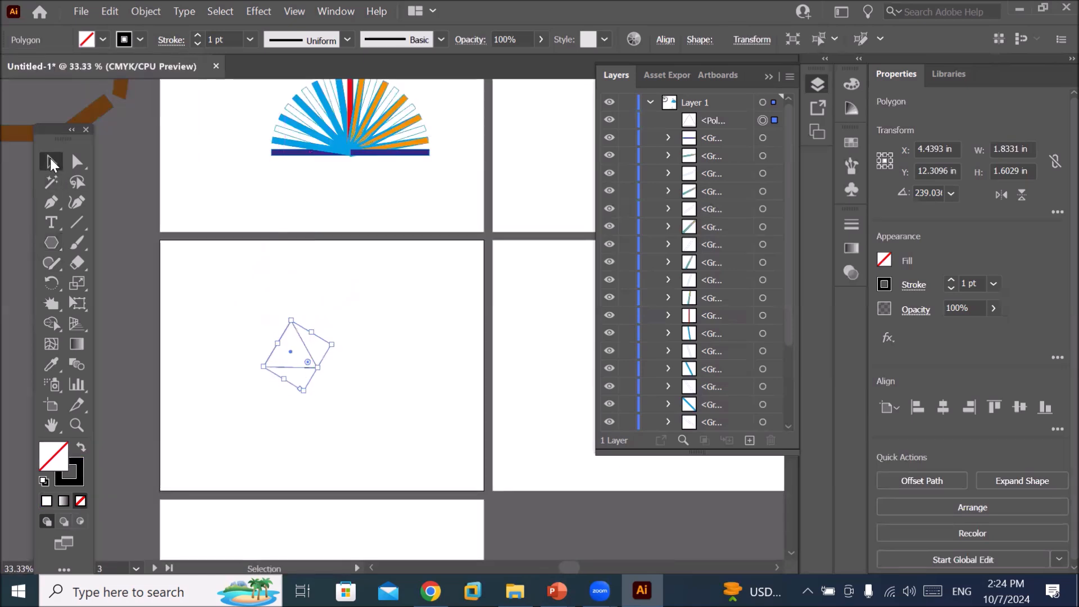
{"action": "left_click_drag", "start_coordinate": [297, 365], "coordinate": [321, 491]}
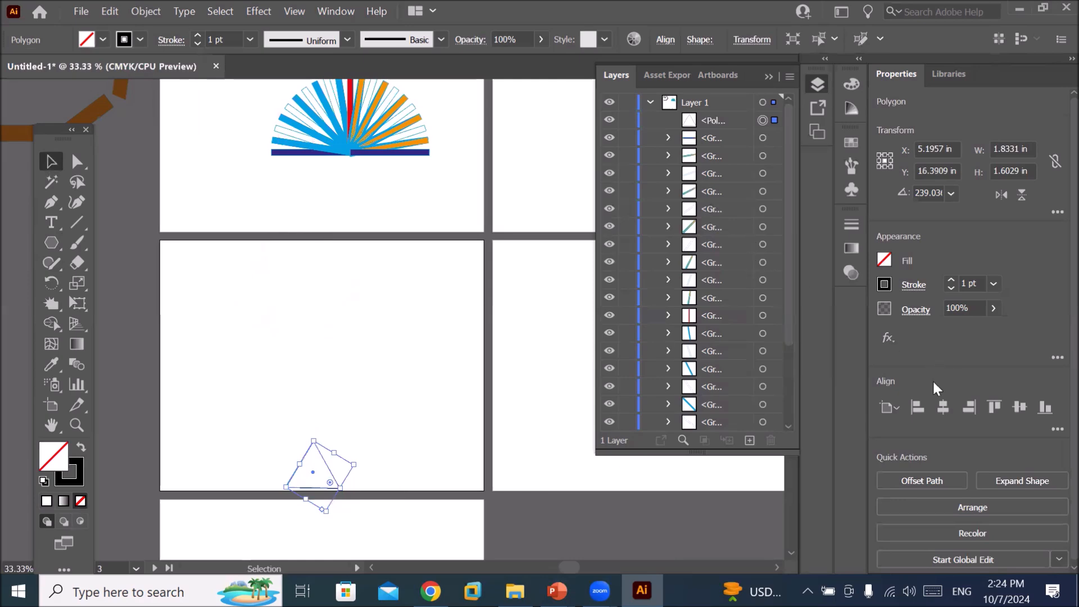
Start a Distort & Transform > Transform effect on the triangle with 1 copy.
{"action": "left_click", "coordinate": [888, 336]}
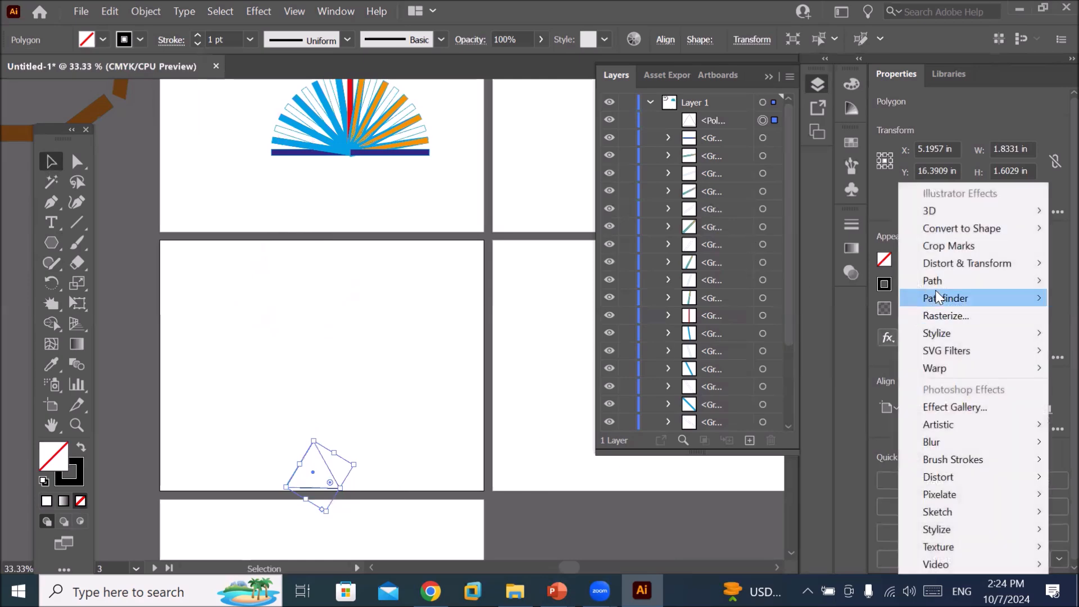
{"action": "mouse_move", "coordinate": [950, 264]}
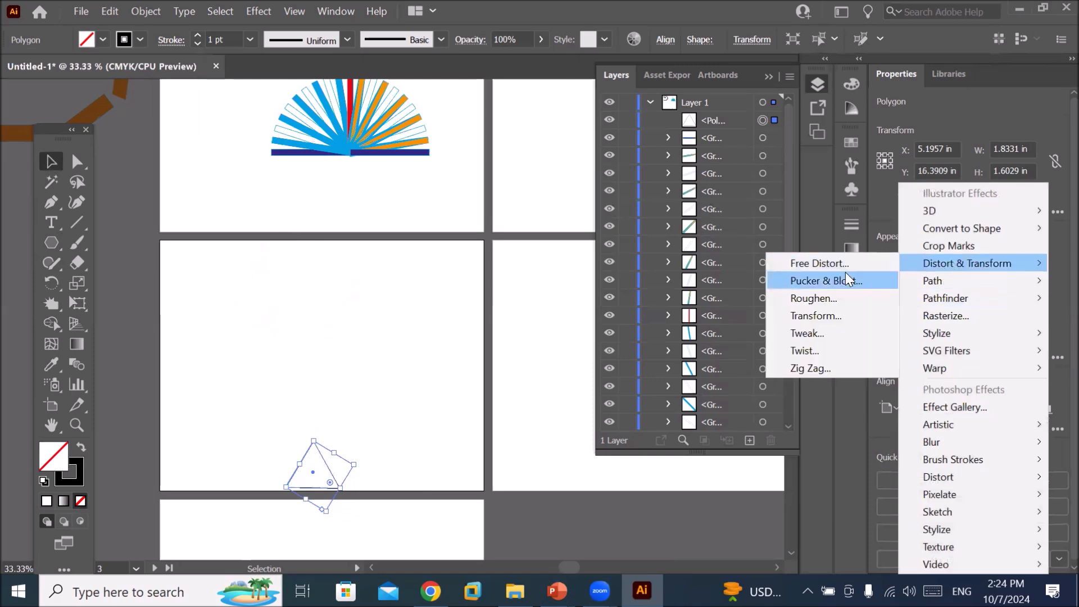
{"action": "left_click", "coordinate": [817, 315]}
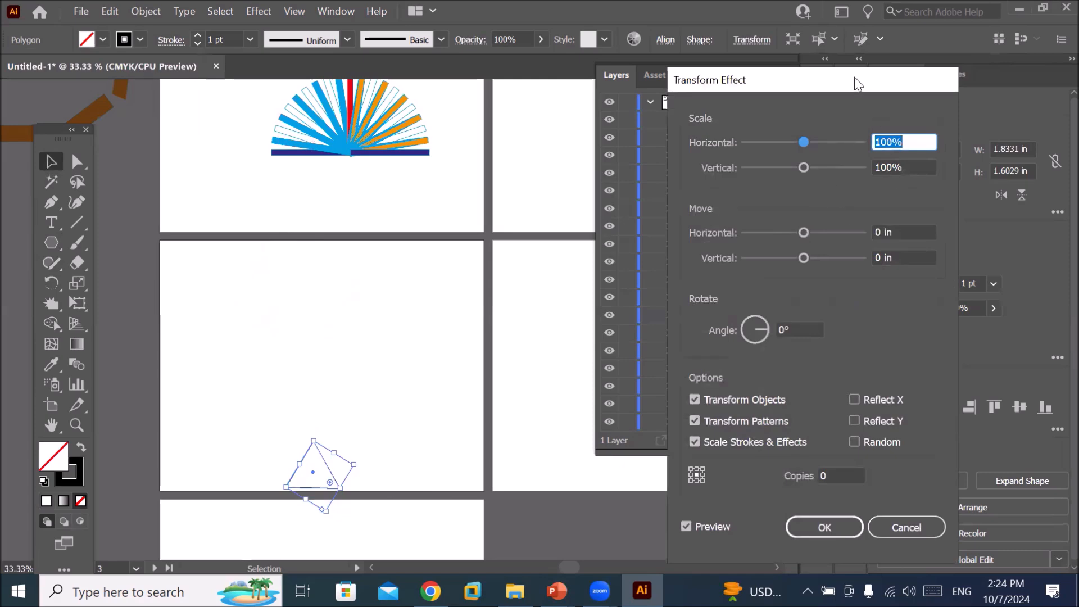
{"action": "left_click_drag", "start_coordinate": [850, 78], "coordinate": [669, 96]}
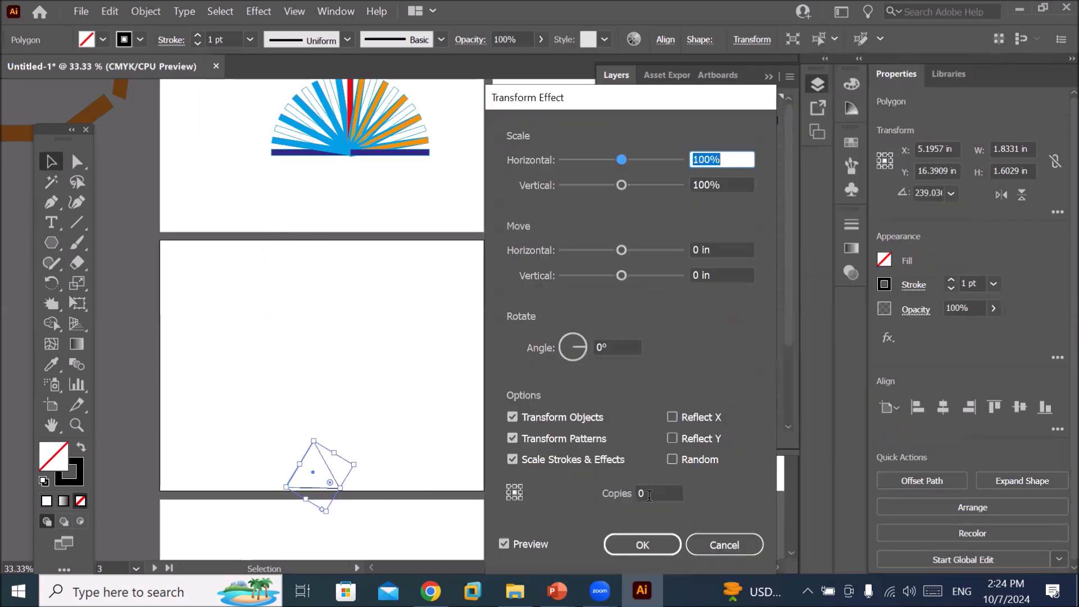
{"action": "left_click", "coordinate": [658, 494]}
{"action": "key", "text": "Up"}
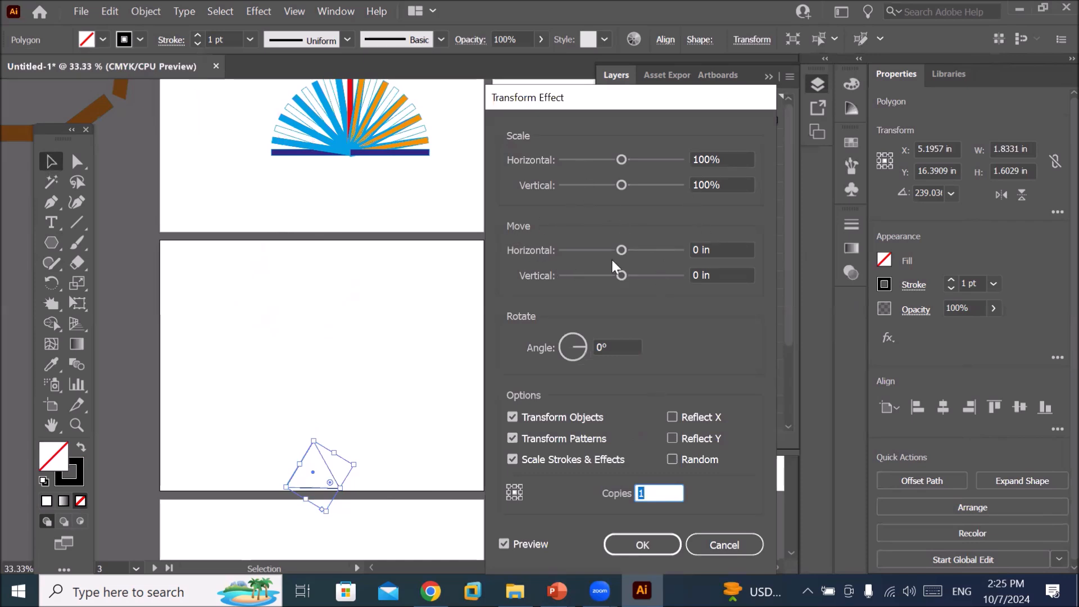
Set the vertical move of the triangle's copy to -1.875 in.
{"action": "left_click", "coordinate": [725, 276]}
{"action": "key", "text": "Down"}
{"action": "key", "text": "Down"}
{"action": "key", "text": "Down"}
{"action": "key", "text": "Down"}
{"action": "key", "text": "Down"}
{"action": "key", "text": "Down"}
{"action": "key", "text": "Down"}
{"action": "key", "text": "Down"}
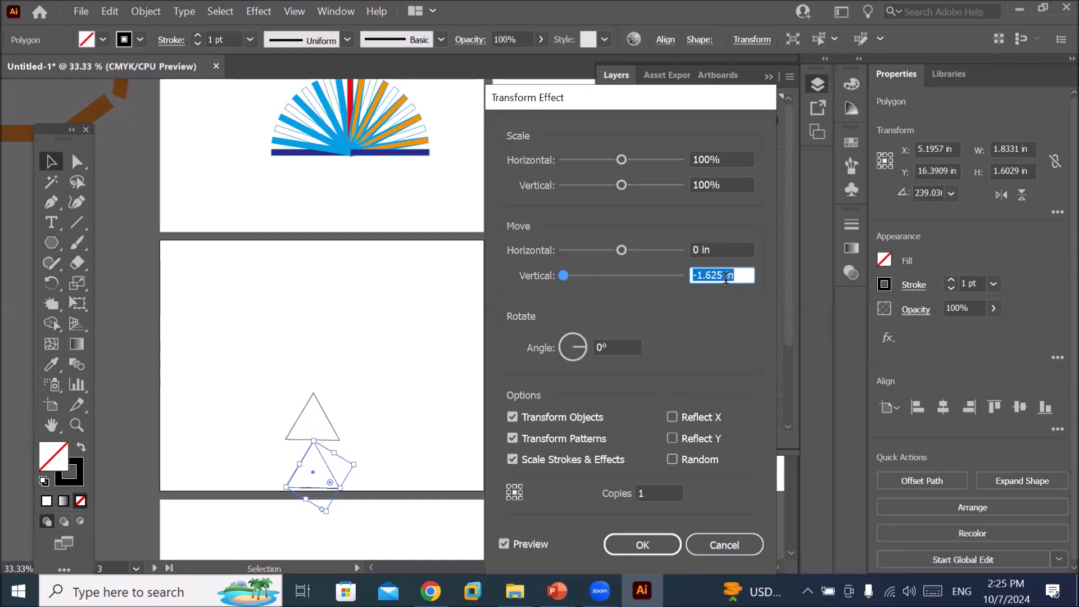
{"action": "key", "text": "Down"}
{"action": "key", "text": "Down"}
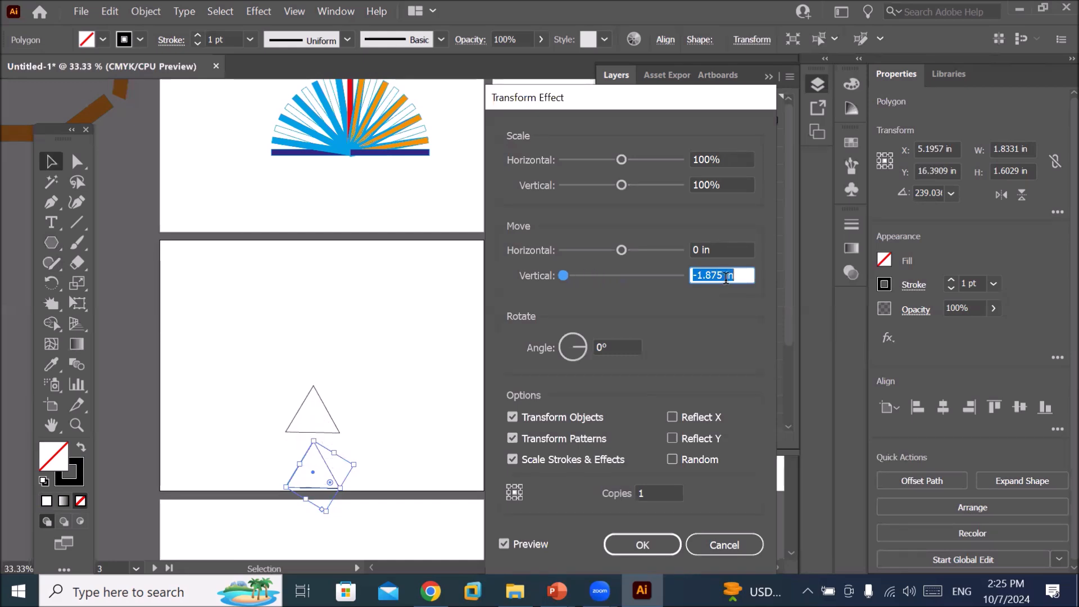
Increase the number of copies in the Transform effect to 3.
{"action": "left_click", "coordinate": [658, 493]}
{"action": "key", "text": "Up"}
{"action": "key", "text": "Up"}
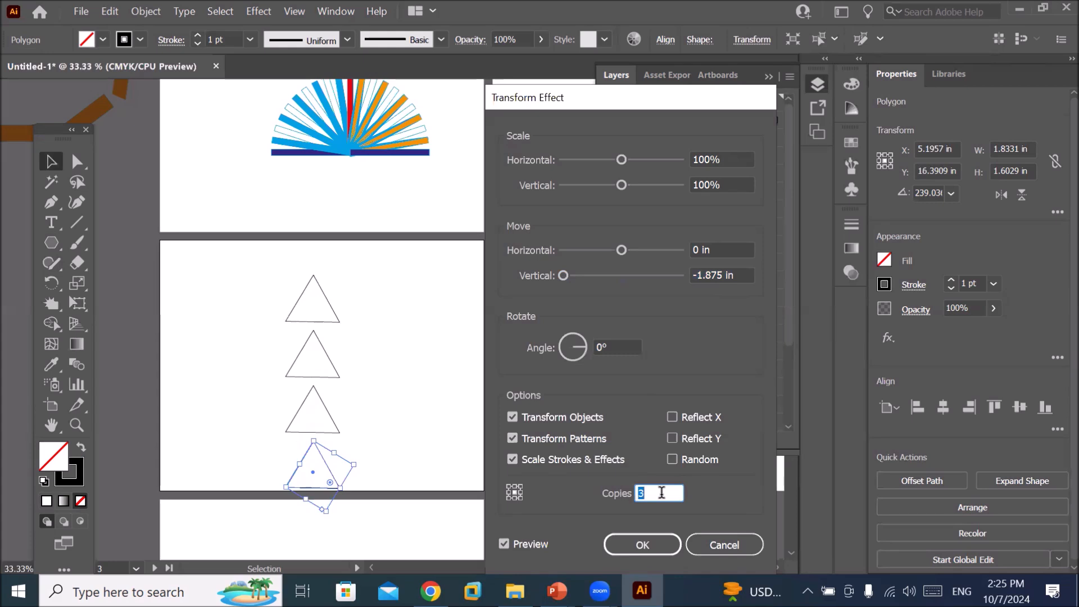
Set the horizontal scale of the triangle copies to 70%.
{"action": "left_click", "coordinate": [730, 159]}
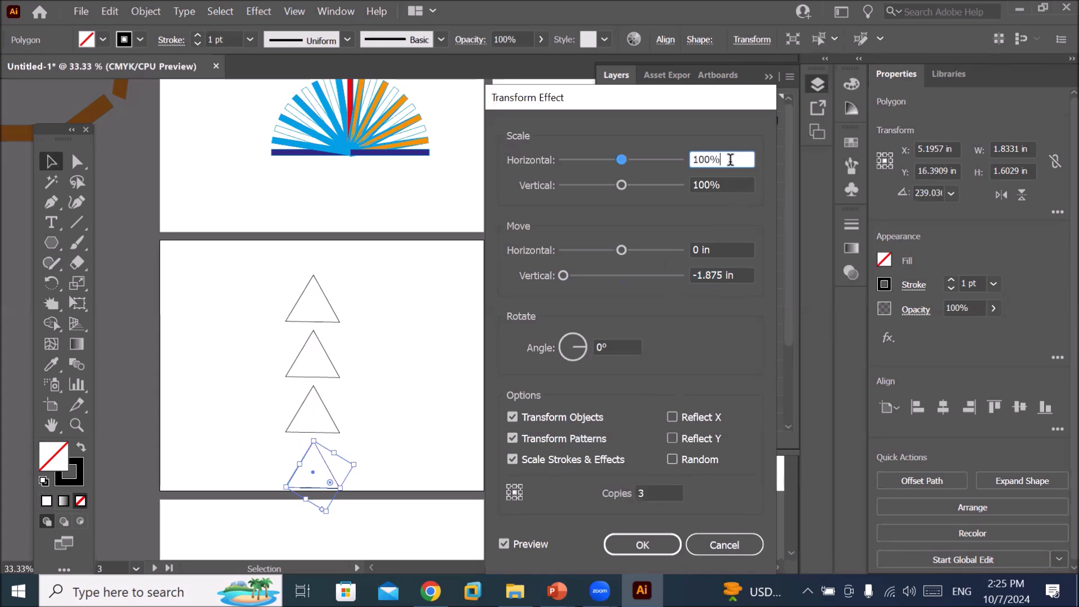
{"action": "key", "text": "Down"}
{"action": "key", "text": "Down"}
{"action": "key", "text": "Down"}
{"action": "key", "text": "Down"}
{"action": "key", "text": "Down"}
{"action": "key", "text": "Down"}
{"action": "key", "text": "Down"}
{"action": "key", "text": "Down"}
{"action": "key", "text": "Down"}
{"action": "key", "text": "Down"}
{"action": "key", "text": "Down"}
{"action": "key", "text": "Down"}
{"action": "key", "text": "Down"}
{"action": "key", "text": "Down"}
{"action": "key", "text": "Down"}
{"action": "key", "text": "Down"}
{"action": "key", "text": "Down"}
{"action": "key", "text": "Down"}
{"action": "key", "text": "Down"}
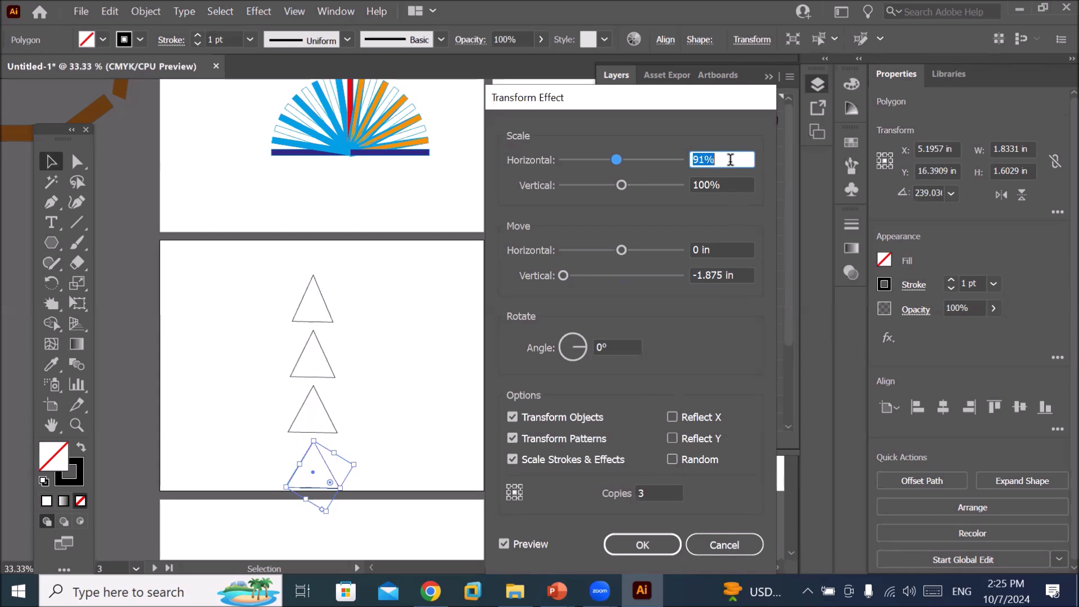
{"action": "key", "text": "Down"}
{"action": "key", "text": "Down"}
{"action": "key", "text": "Down"}
{"action": "key", "text": "Down"}
{"action": "key", "text": "Down"}
{"action": "key", "text": "Down"}
{"action": "key", "text": "Down"}
{"action": "key", "text": "Down"}
{"action": "key", "text": "Down"}
{"action": "key", "text": "Down"}
{"action": "key", "text": "Down"}
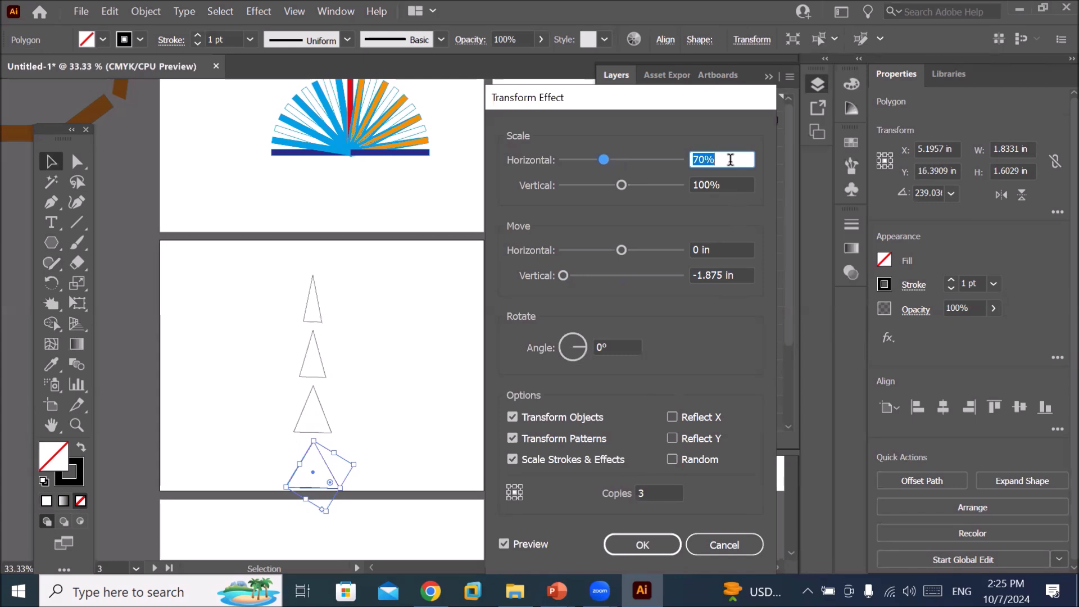
Set the vertical scale of the triangle copies to 70%.
{"action": "left_click", "coordinate": [732, 181]}
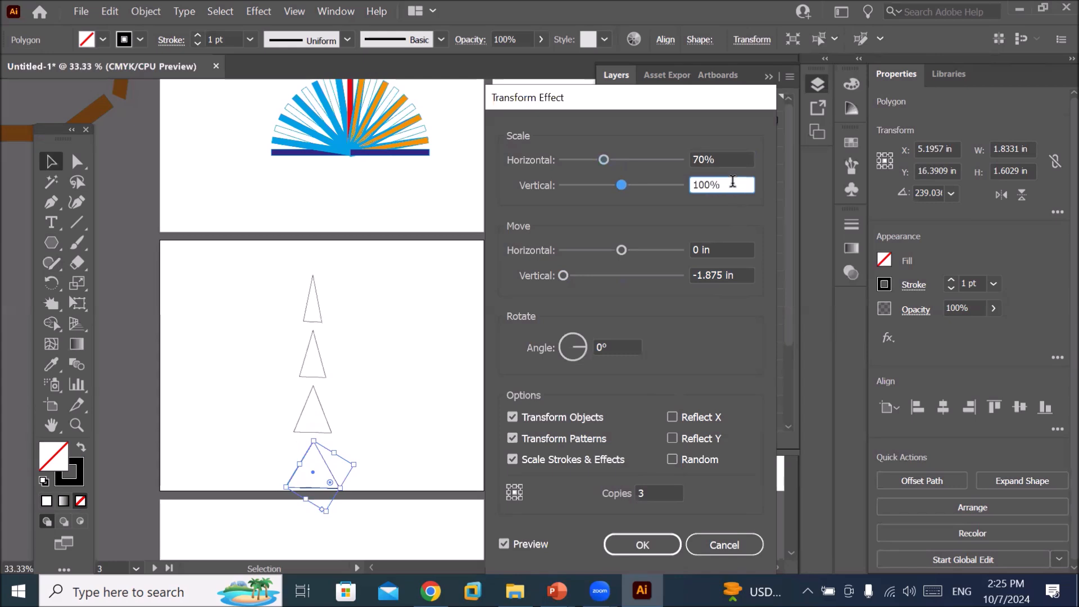
{"action": "key", "text": "Down"}
{"action": "key", "text": "Down"}
{"action": "key", "text": "Down"}
{"action": "key", "text": "Down"}
{"action": "key", "text": "Down"}
{"action": "key", "text": "Down"}
{"action": "key", "text": "Down"}
{"action": "key", "text": "Down"}
{"action": "key", "text": "Down"}
{"action": "key", "text": "Down"}
{"action": "key", "text": "Down"}
{"action": "key", "text": "Down"}
{"action": "key", "text": "Down"}
{"action": "key", "text": "Down"}
{"action": "key", "text": "Down"}
{"action": "key", "text": "Down"}
{"action": "key", "text": "Down"}
{"action": "key", "text": "Down"}
{"action": "key", "text": "Down"}
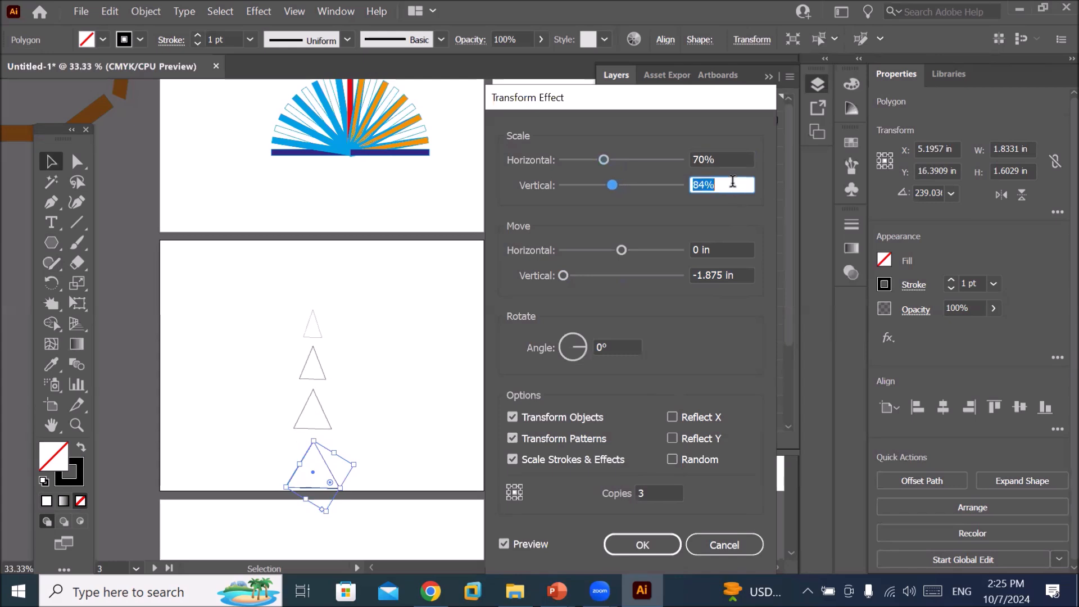
{"action": "key", "text": "Down"}
{"action": "key", "text": "Down"}
{"action": "key", "text": "Down"}
{"action": "key", "text": "Down"}
{"action": "key", "text": "Down"}
{"action": "key", "text": "Down"}
{"action": "key", "text": "Down"}
{"action": "key", "text": "Down"}
{"action": "key", "text": "Down"}
{"action": "key", "text": "Down"}
{"action": "key", "text": "Down"}
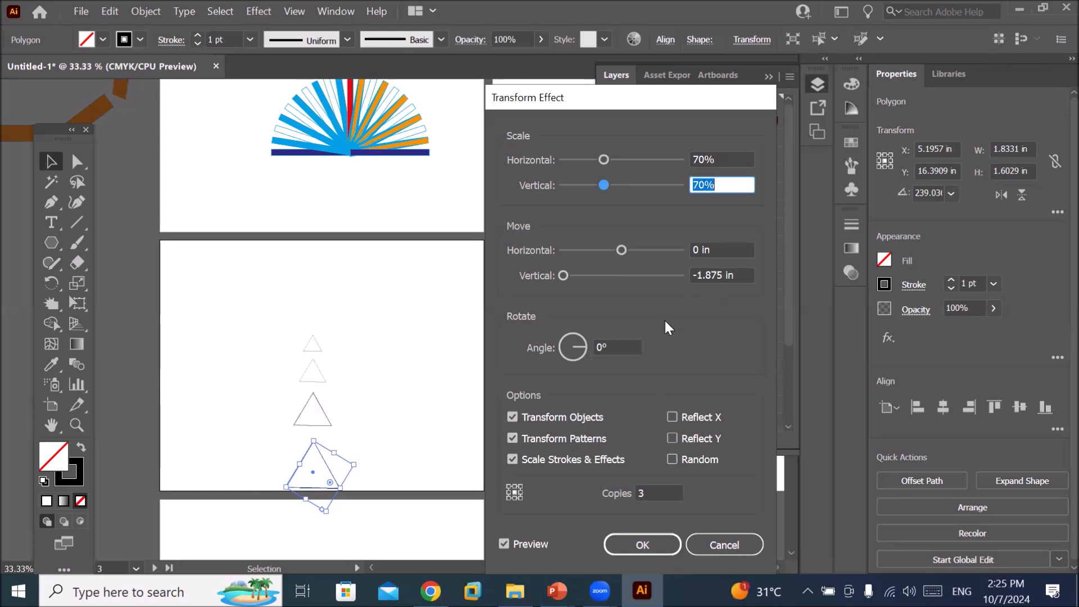
Set the rotation angle of the triangle copies to -37° in the Transform effect.
{"action": "left_click", "coordinate": [622, 347]}
{"action": "key", "text": "Down"}
{"action": "key", "text": "Down"}
{"action": "key", "text": "Down"}
{"action": "key", "text": "Down"}
{"action": "key", "text": "Down"}
{"action": "key", "text": "Down"}
{"action": "key", "text": "Down"}
{"action": "key", "text": "Down"}
{"action": "key", "text": "Down"}
{"action": "key", "text": "Down"}
{"action": "key", "text": "Down"}
{"action": "key", "text": "Down"}
{"action": "key", "text": "Down"}
{"action": "key", "text": "Down"}
{"action": "key", "text": "Down"}
{"action": "key", "text": "Down"}
{"action": "key", "text": "Down"}
{"action": "key", "text": "Down"}
{"action": "key", "text": "Down"}
{"action": "key", "text": "Down"}
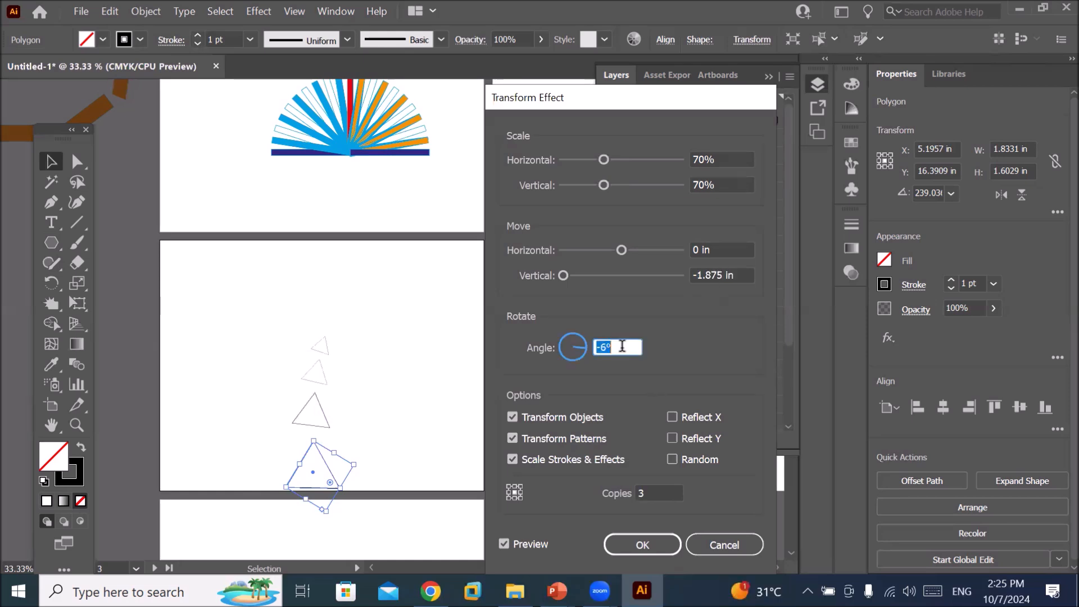
{"action": "key", "text": "Down"}
{"action": "key", "text": "Down"}
{"action": "key", "text": "Down"}
{"action": "key", "text": "Down"}
{"action": "key", "text": "Down"}
{"action": "key", "text": "Down"}
{"action": "key", "text": "Down"}
{"action": "key", "text": "Down"}
{"action": "key", "text": "Down"}
{"action": "key", "text": "Down"}
{"action": "key", "text": "Down"}
{"action": "key", "text": "Down"}
{"action": "key", "text": "Down"}
{"action": "key", "text": "Down"}
{"action": "key", "text": "Down"}
{"action": "key", "text": "Down"}
{"action": "key", "text": "Down"}
{"action": "key", "text": "Down"}
{"action": "key", "text": "Down"}
{"action": "key", "text": "Down"}
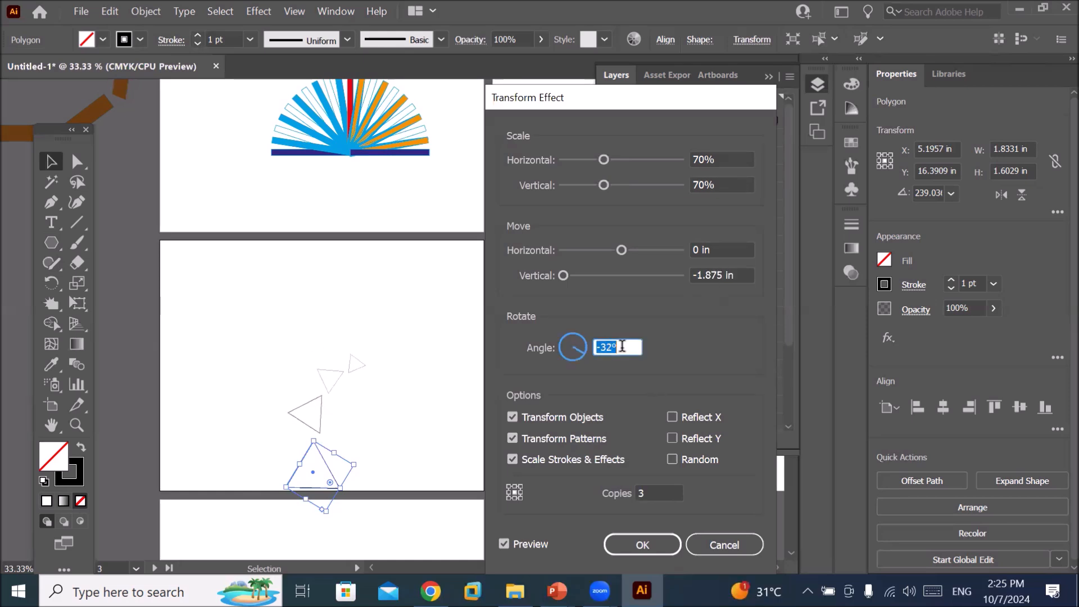
{"action": "key", "text": "Down"}
{"action": "key", "text": "Down"}
{"action": "key", "text": "Down"}
{"action": "key", "text": "Down"}
{"action": "key", "text": "Down"}
{"action": "key", "text": "Down"}
{"action": "key", "text": "Down"}
{"action": "key", "text": "Down"}
{"action": "key", "text": "Down"}
{"action": "key", "text": "Down"}
{"action": "key", "text": "Down"}
{"action": "key", "text": "Down"}
{"action": "key", "text": "Down"}
{"action": "key", "text": "Down"}
{"action": "key", "text": "Down"}
{"action": "key", "text": "Down"}
{"action": "key", "text": "Down"}
{"action": "key", "text": "Down"}
{"action": "key", "text": "Down"}
{"action": "key", "text": "Down"}
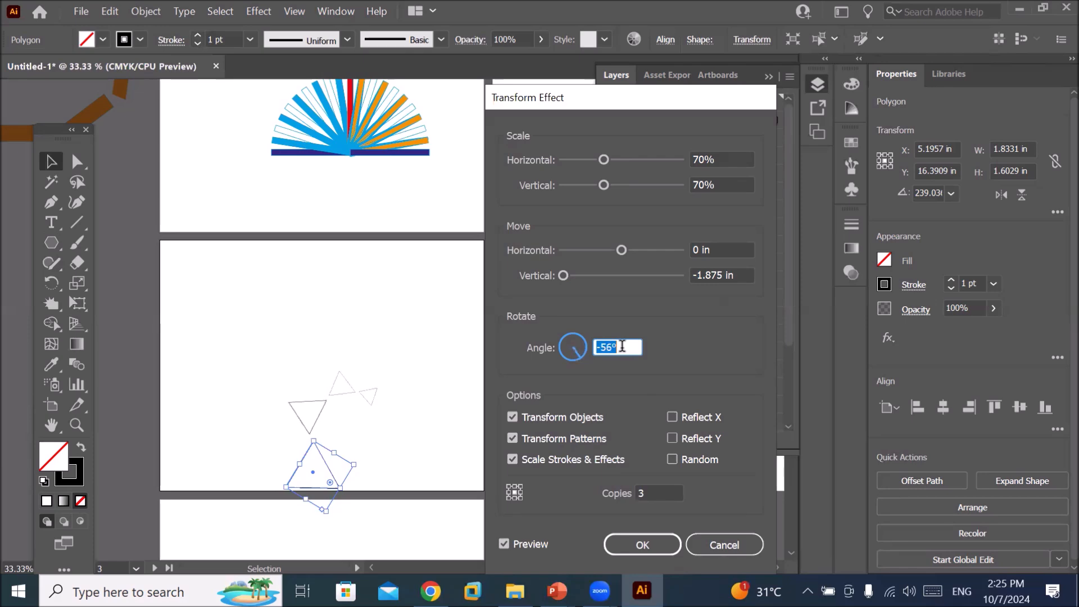
{"action": "key", "text": "Down"}
{"action": "key", "text": "Up"}
{"action": "key", "text": "Up"}
{"action": "key", "text": "Up"}
{"action": "key", "text": "Up"}
{"action": "key", "text": "Up"}
{"action": "key", "text": "Up"}
{"action": "key", "text": "Up"}
{"action": "key", "text": "Up"}
{"action": "key", "text": "Up"}
{"action": "key", "text": "Up"}
{"action": "key", "text": "Up"}
{"action": "key", "text": "Up"}
{"action": "key", "text": "Up"}
{"action": "key", "text": "Up"}
{"action": "key", "text": "Up"}
{"action": "key", "text": "Up"}
{"action": "key", "text": "Up"}
{"action": "key", "text": "Up"}
{"action": "key", "text": "Up"}
{"action": "key", "text": "Up"}
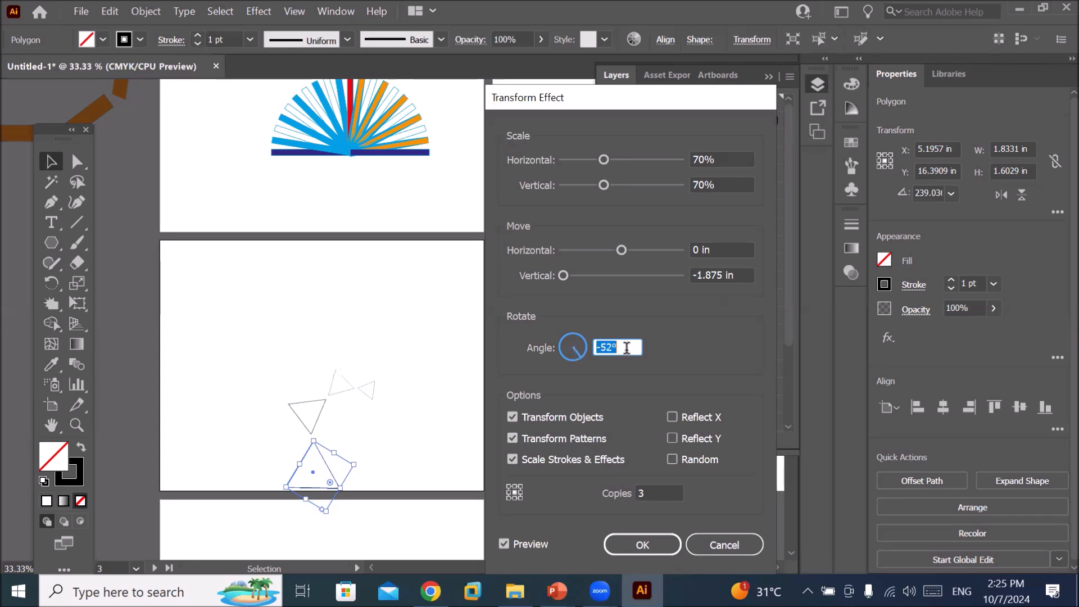
{"action": "key", "text": "Down"}
{"action": "key", "text": "Down"}
{"action": "key", "text": "Down"}
{"action": "key", "text": "Down"}
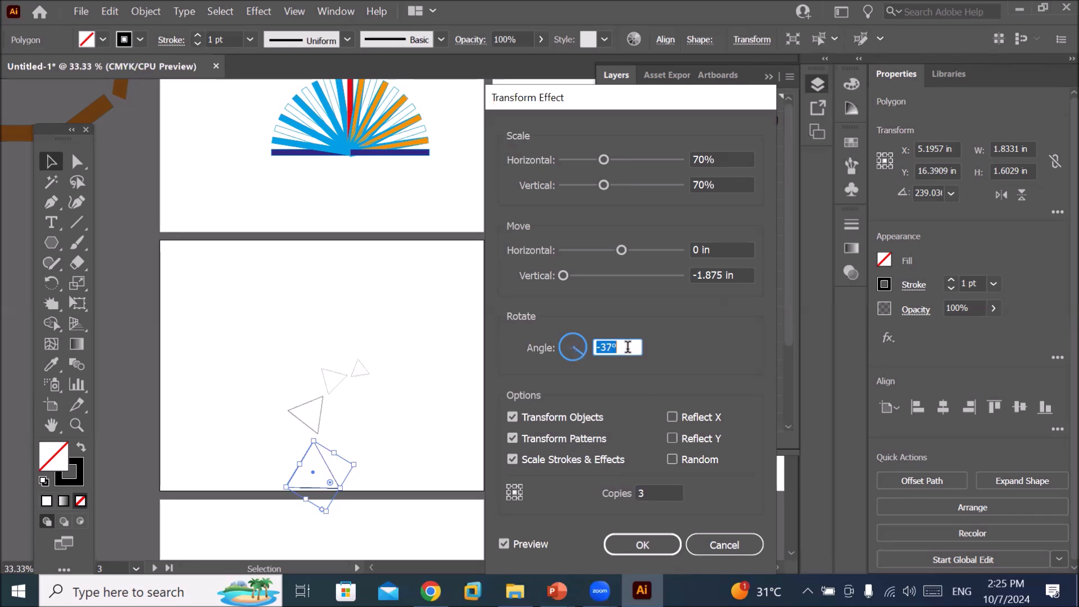
Increase the number of triangle copies to 11 and apply the Transform effect.
{"action": "left_click", "coordinate": [665, 490]}
{"action": "key", "text": "Up"}
{"action": "key", "text": "Up"}
{"action": "key", "text": "Up"}
{"action": "key", "text": "Up"}
{"action": "key", "text": "Up"}
{"action": "key", "text": "Up"}
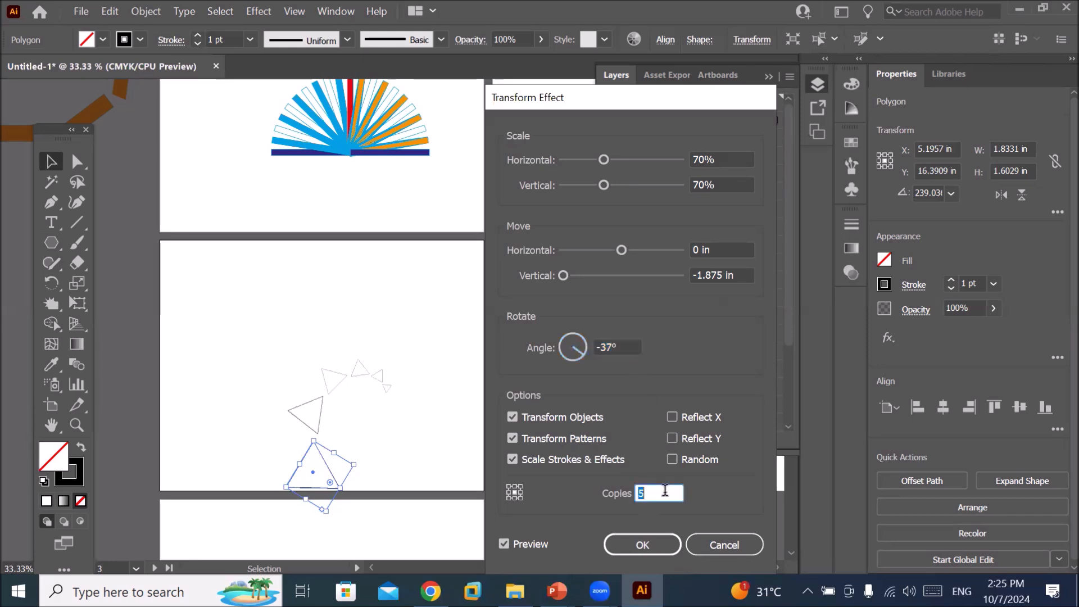
{"action": "key", "text": "Up"}
{"action": "key", "text": "Up"}
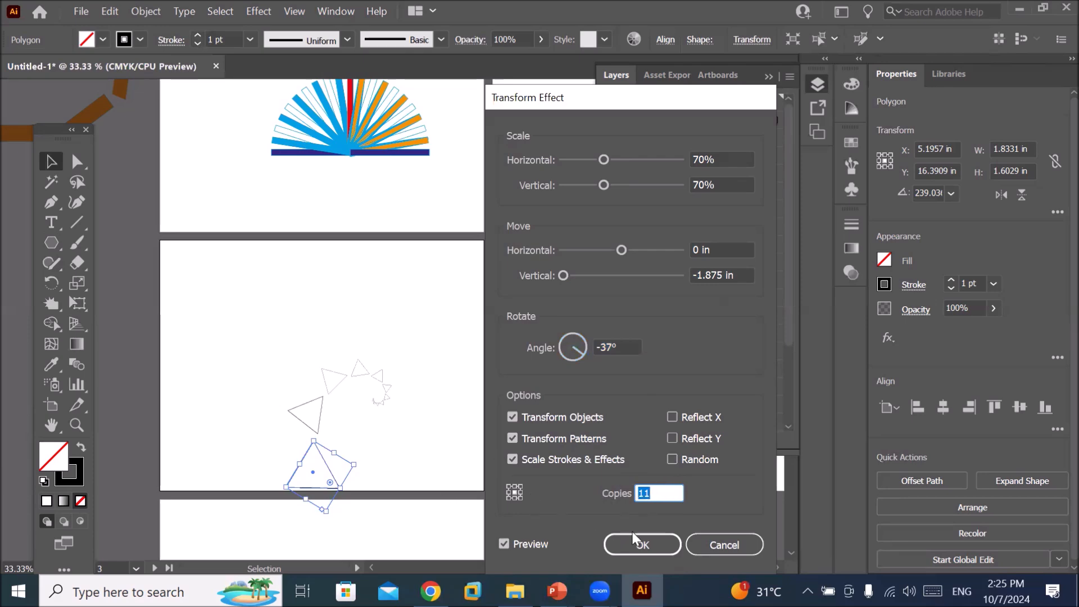
{"action": "left_click", "coordinate": [652, 541]}
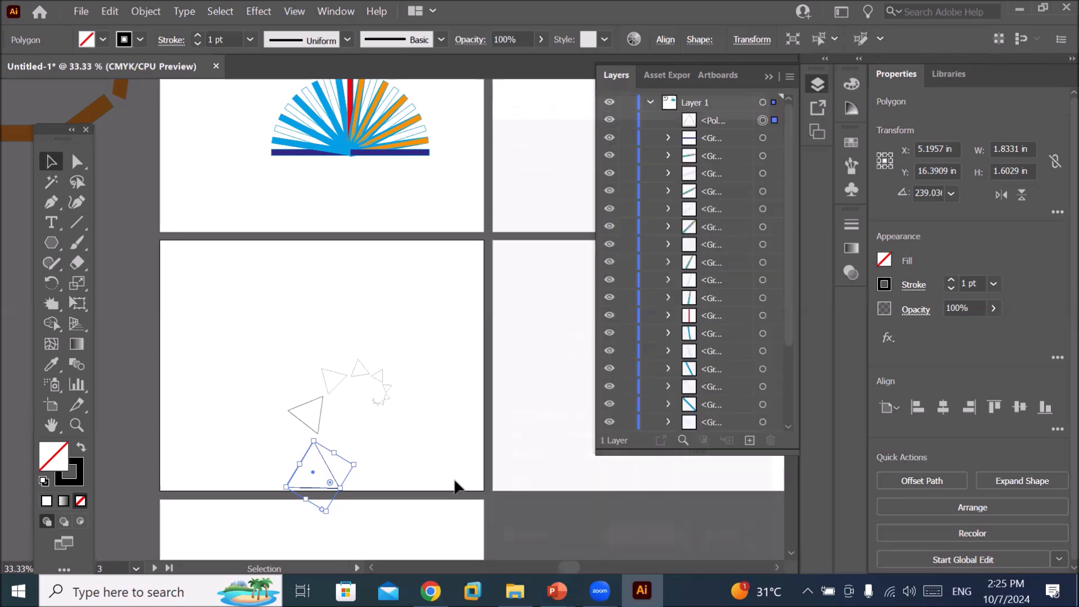
Examine the spiral of shrinking triangle copies up close, down to the smallest ones.
{"action": "key", "text": "ctrl+1"}
{"action": "scroll", "coordinate": [371, 378], "scroll_direction": "up", "scroll_amount": 6}
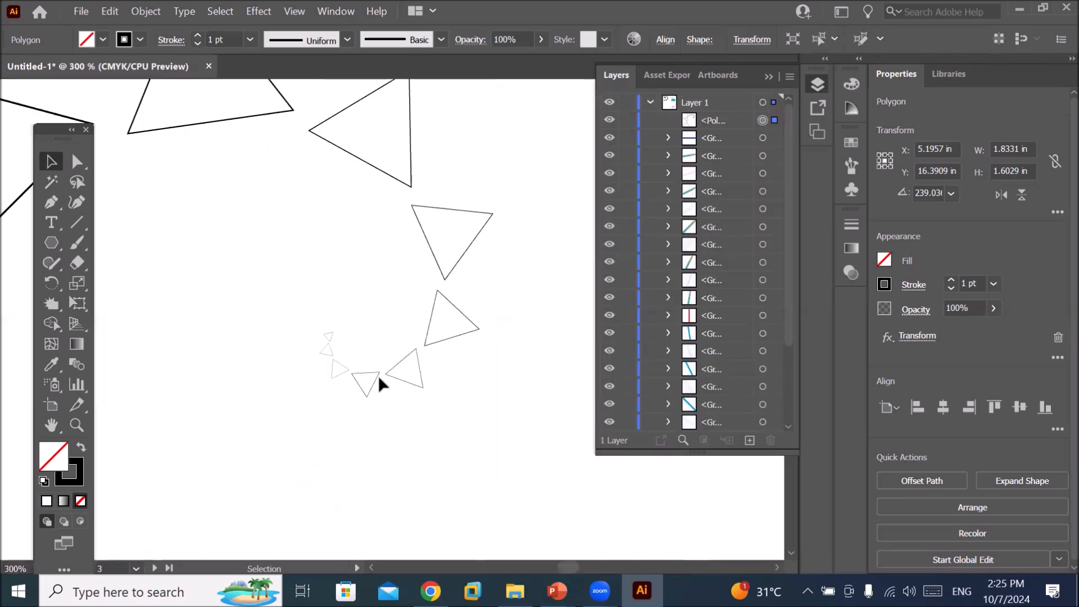
{"action": "scroll", "coordinate": [338, 374], "scroll_direction": "up", "scroll_amount": 3}
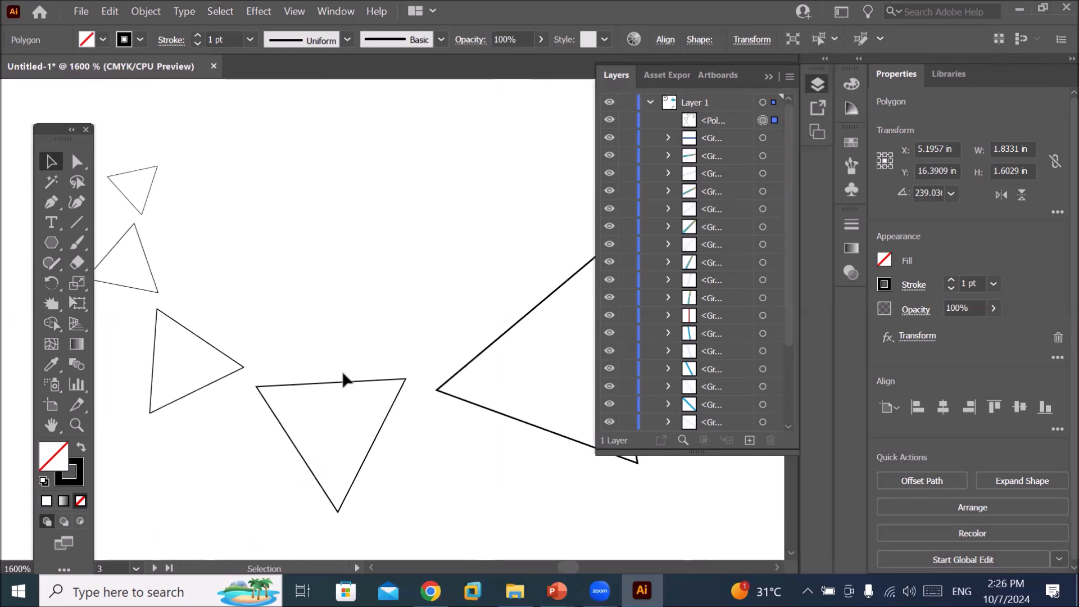
{"action": "scroll", "coordinate": [342, 376], "scroll_direction": "down", "scroll_amount": 9}
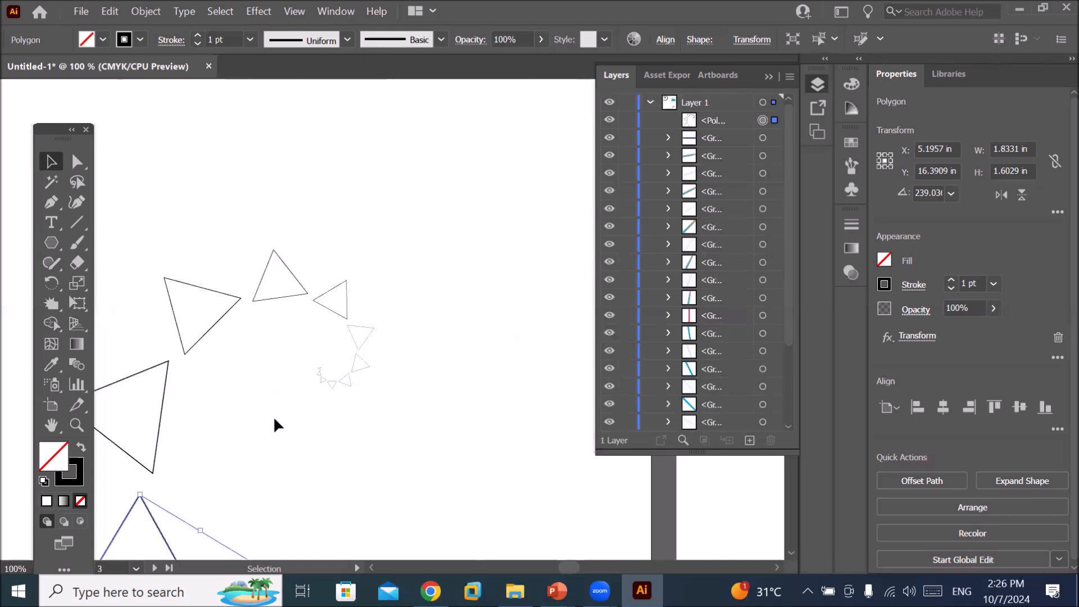
{"action": "scroll", "coordinate": [191, 469], "scroll_direction": "down", "scroll_amount": 2}
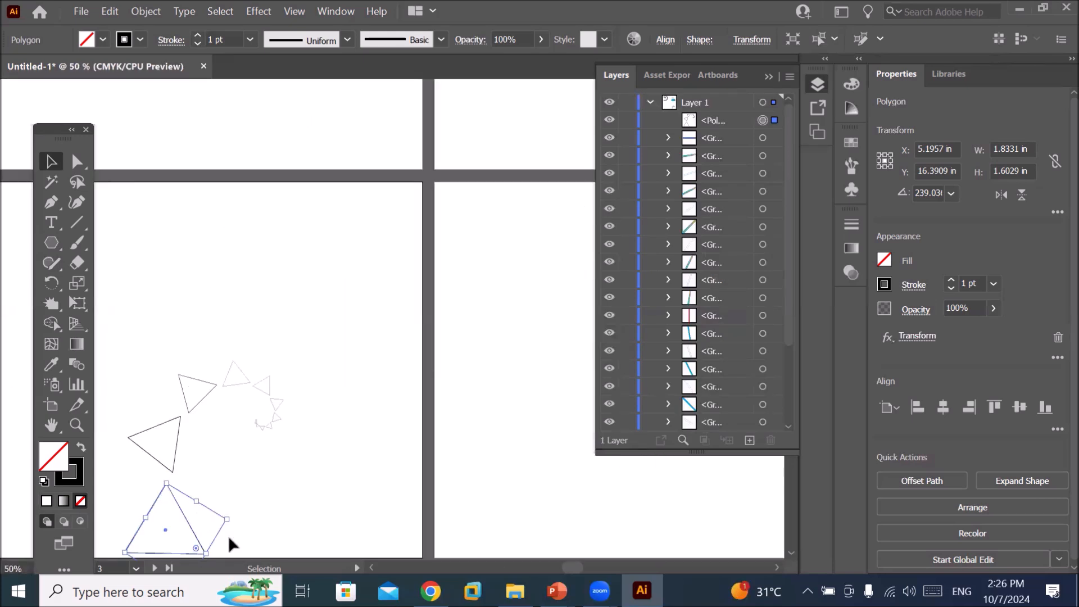
{"action": "scroll", "coordinate": [223, 538], "scroll_direction": "up", "scroll_amount": 3}
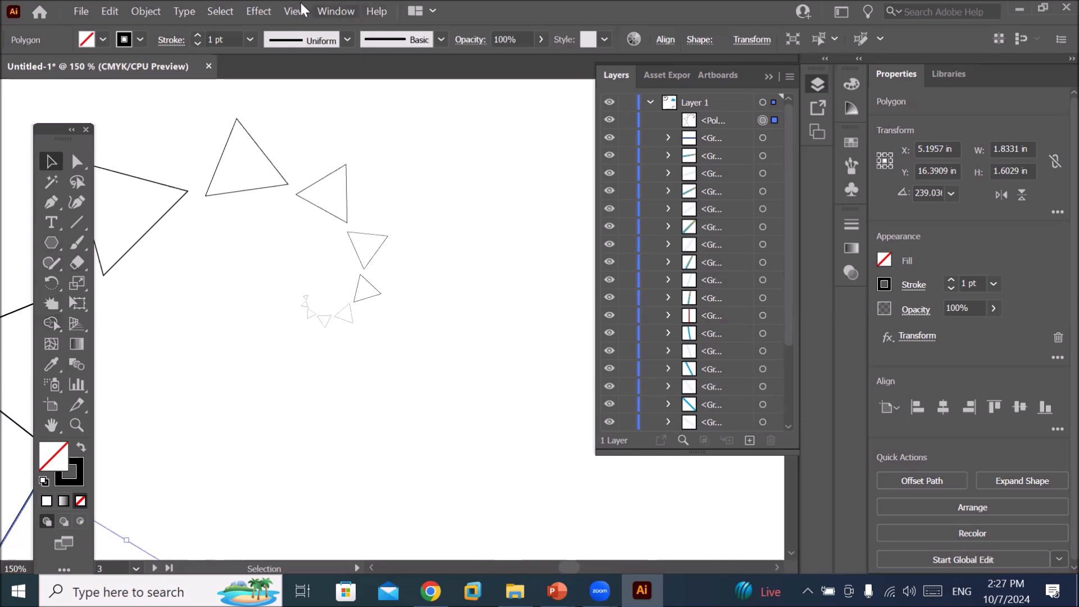
{"action": "left_click", "coordinate": [263, 1]}
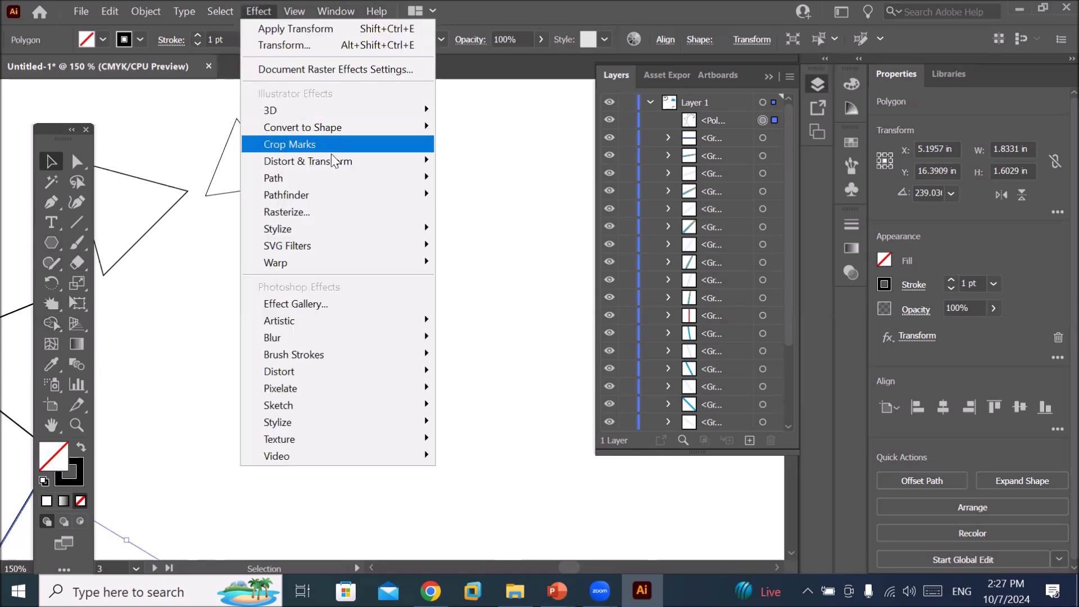
{"action": "mouse_move", "coordinate": [334, 162]}
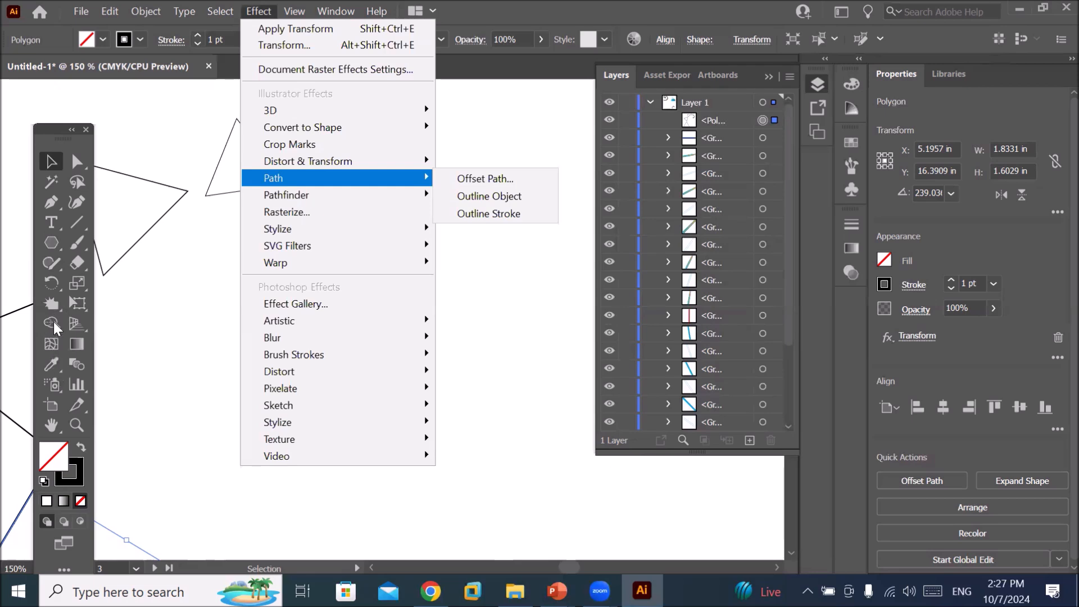
{"action": "left_click", "coordinate": [53, 324]}
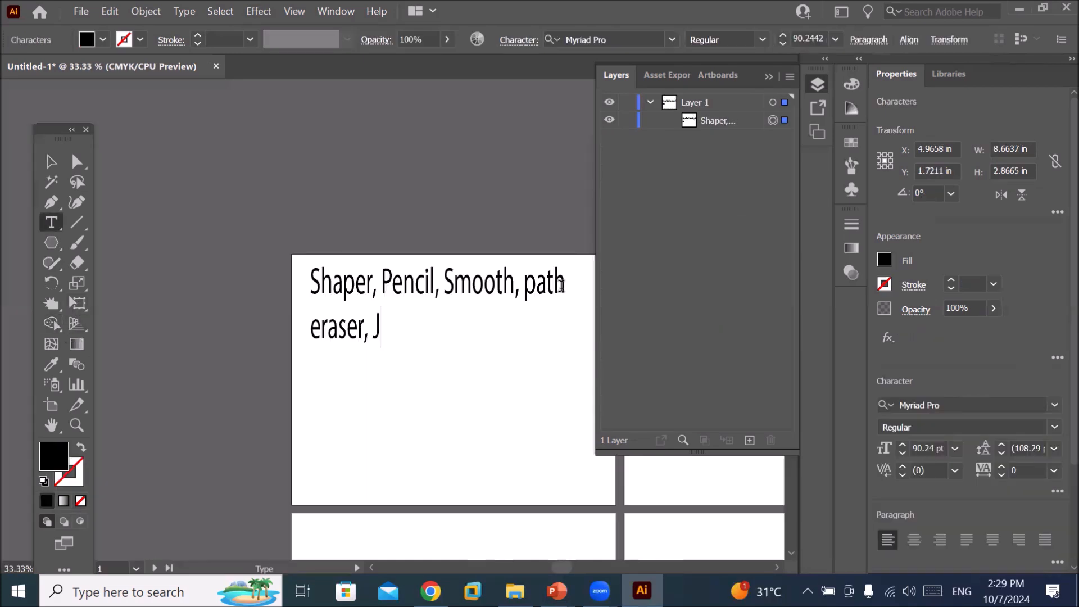
Complete the heading text to read "Shaper, Pencil, Smooth, path eraser, Join Tools".
{"action": "type", "text": "oin Tools"}
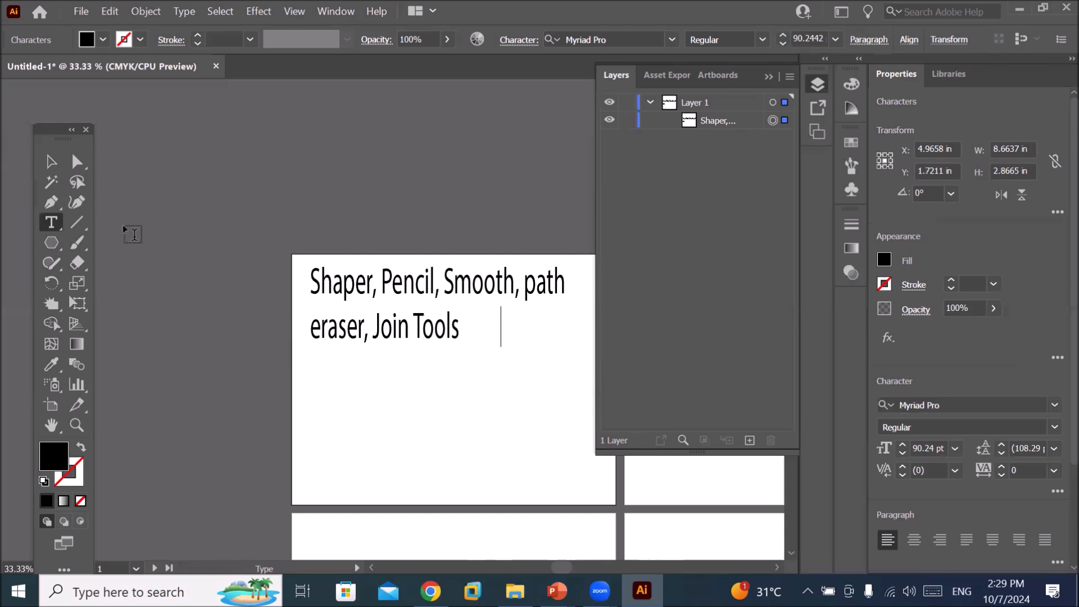
{"action": "left_click", "coordinate": [50, 162]}
{"action": "left_click_drag", "start_coordinate": [416, 443], "coordinate": [263, 274]}
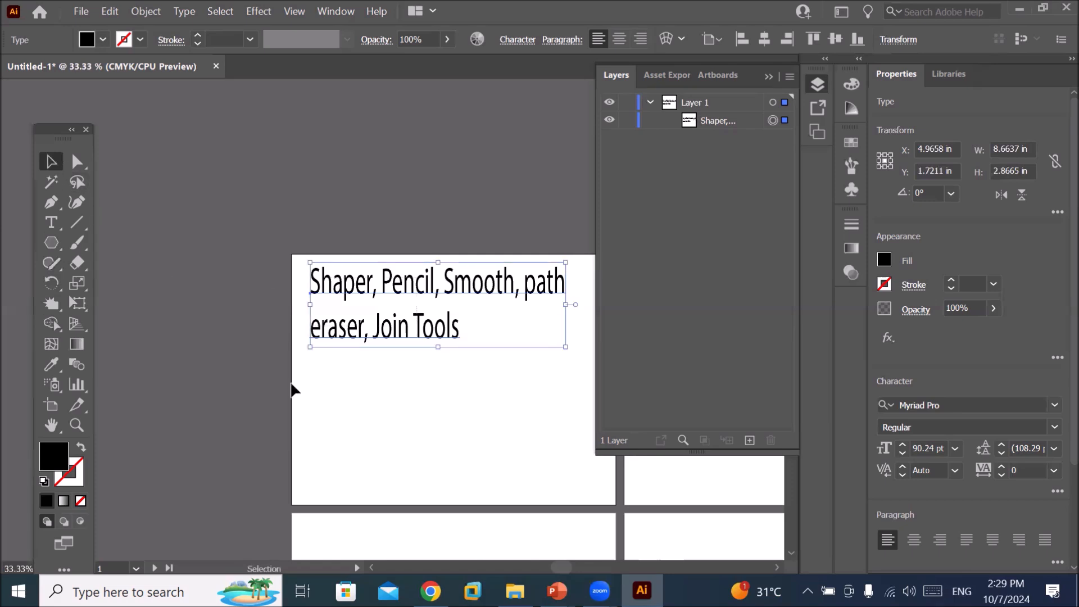
Sketch a circle with the Shaper tool in the upper middle of artboard 3, below the heading's artboard.
{"action": "key", "text": "space"}
{"action": "mouse_move", "coordinate": [446, 490]}
{"action": "left_mouse_down"}
{"action": "mouse_move", "coordinate": [352, 352]}
{"action": "mouse_move", "coordinate": [335, 253]}
{"action": "left_mouse_up"}
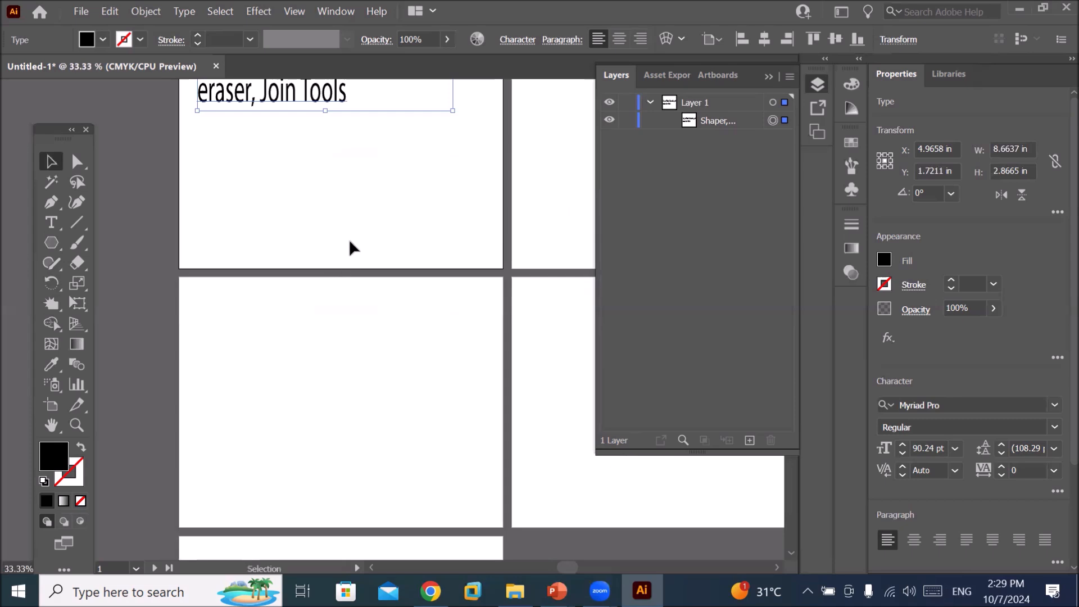
{"action": "key", "text": "space"}
{"action": "left_click_drag", "start_coordinate": [360, 267], "coordinate": [354, 294]}
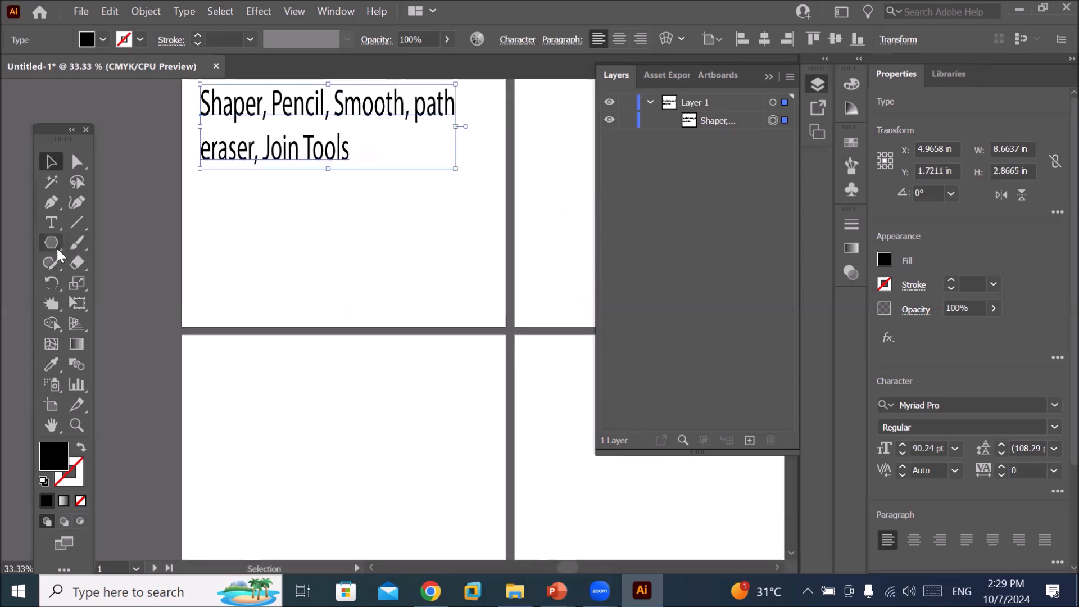
{"action": "left_click", "coordinate": [52, 266]}
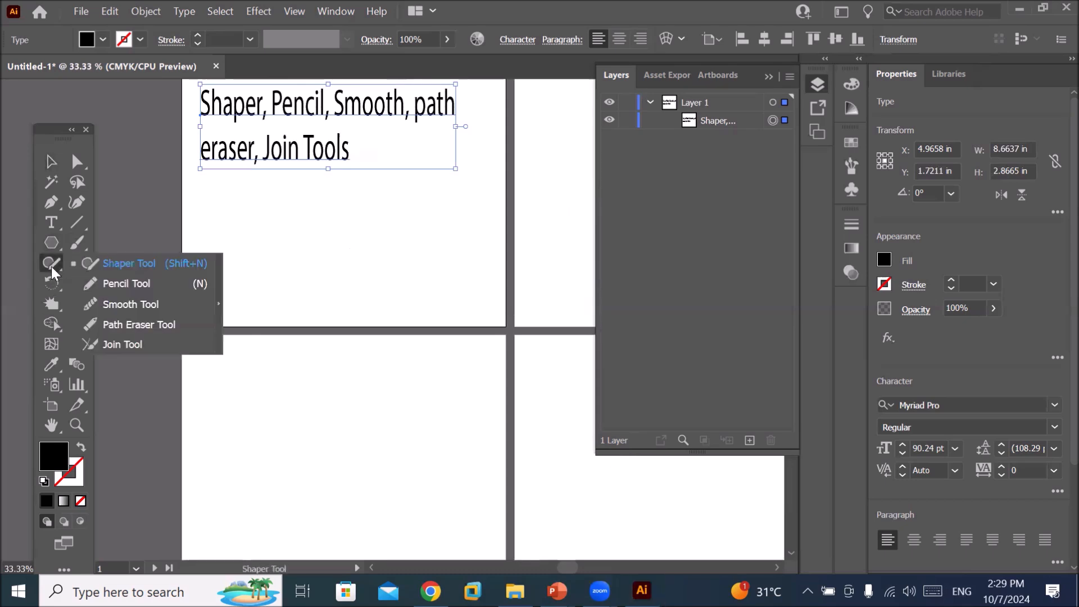
{"action": "left_click", "coordinate": [120, 261]}
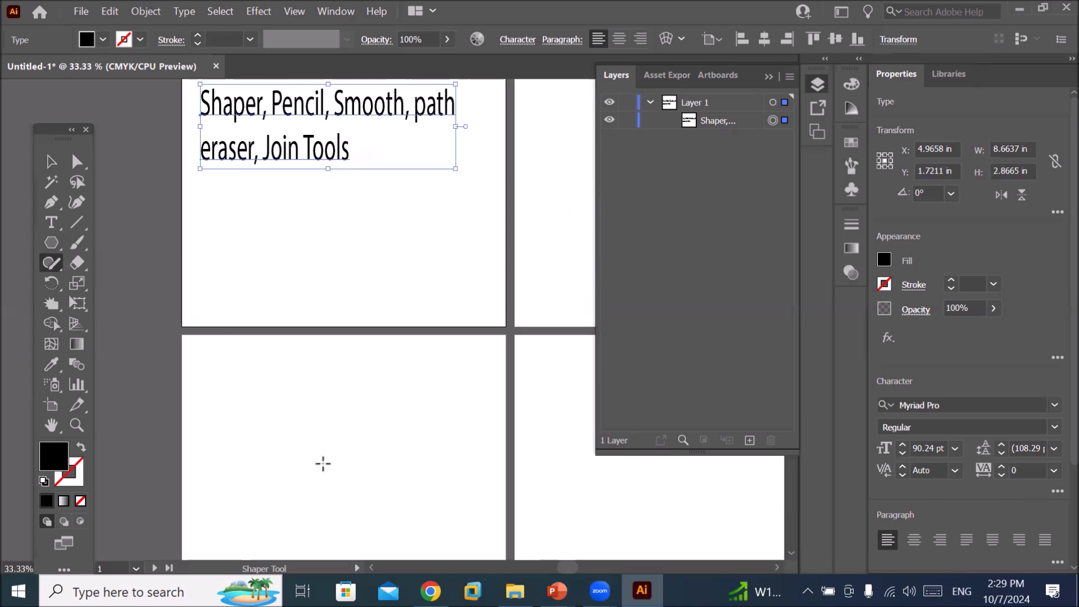
{"action": "left_click_drag", "start_coordinate": [345, 470], "coordinate": [319, 362]}
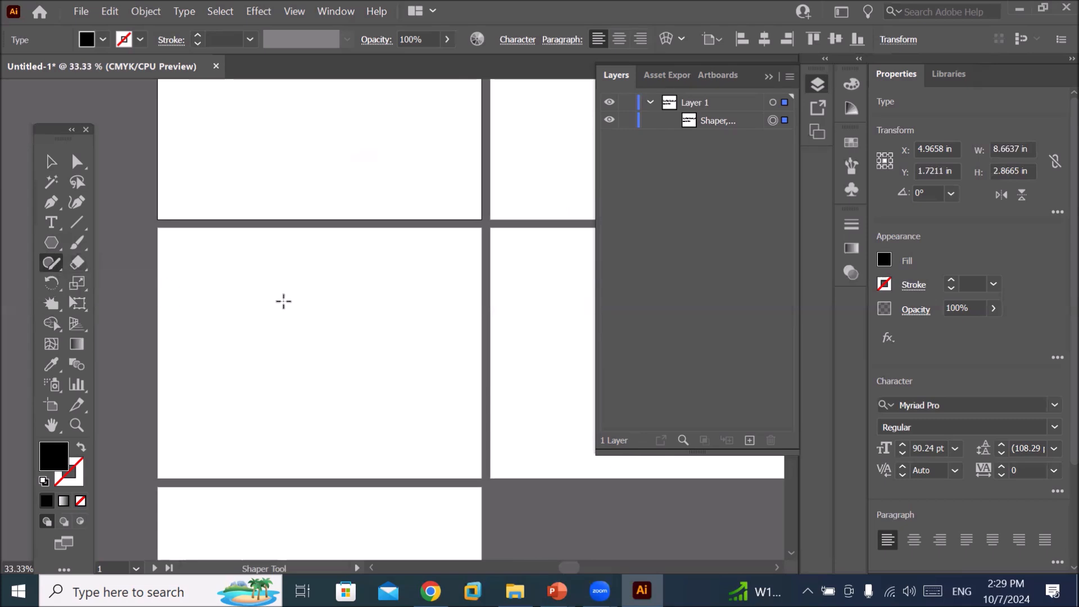
{"action": "left_click", "coordinate": [47, 247]}
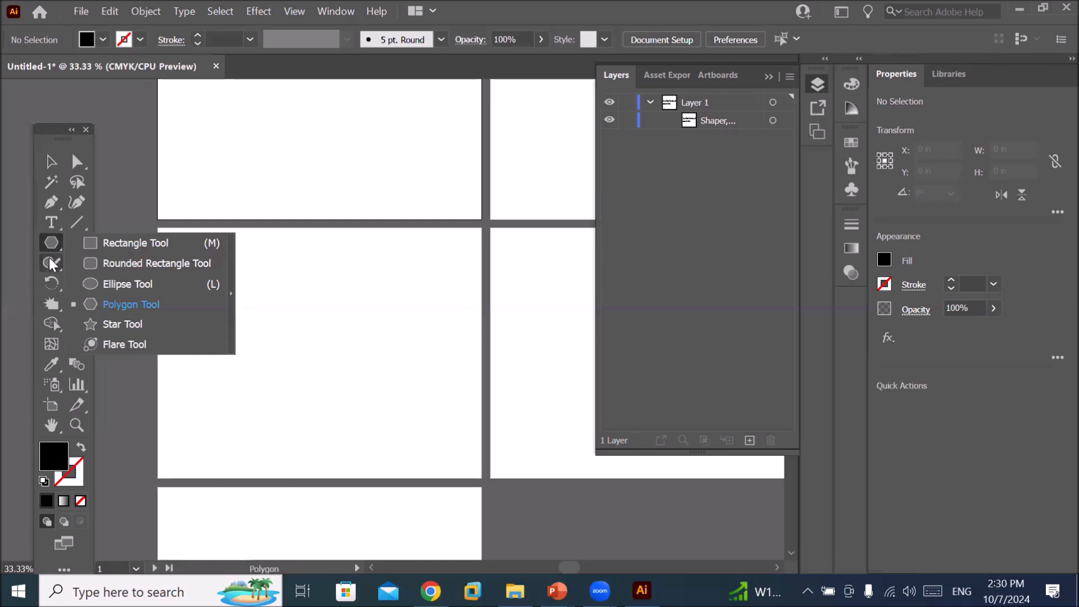
{"action": "left_click", "coordinate": [49, 259]}
{"action": "left_click_drag", "start_coordinate": [52, 257], "coordinate": [130, 262]}
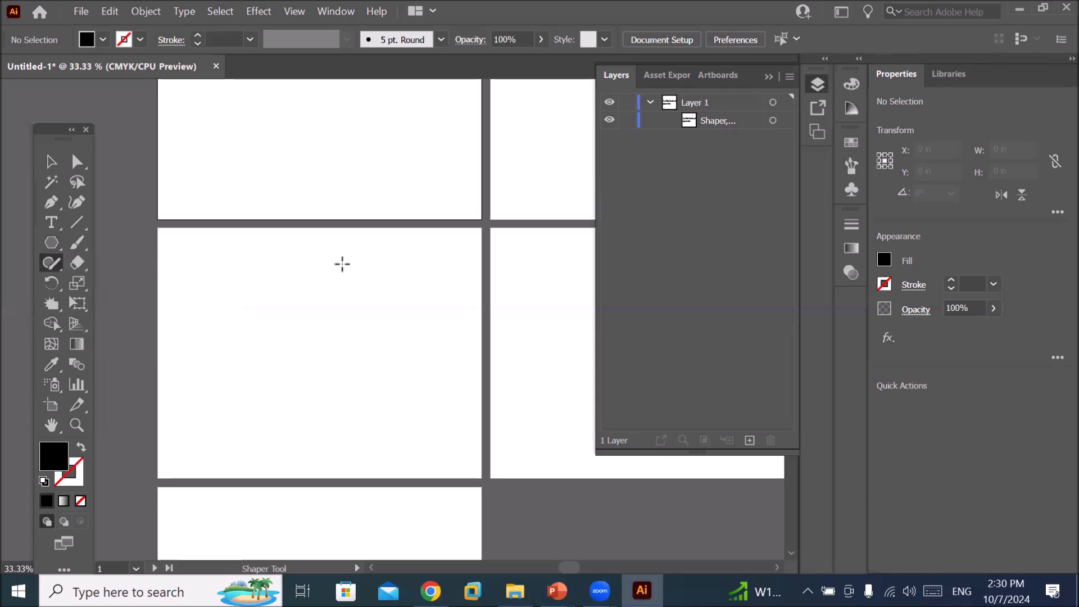
{"action": "mouse_move", "coordinate": [336, 256]}
{"action": "left_mouse_down"}
{"action": "mouse_move", "coordinate": [314, 273]}
{"action": "mouse_move", "coordinate": [346, 307]}
{"action": "mouse_move", "coordinate": [373, 286]}
{"action": "mouse_move", "coordinate": [335, 257]}
{"action": "left_mouse_up"}
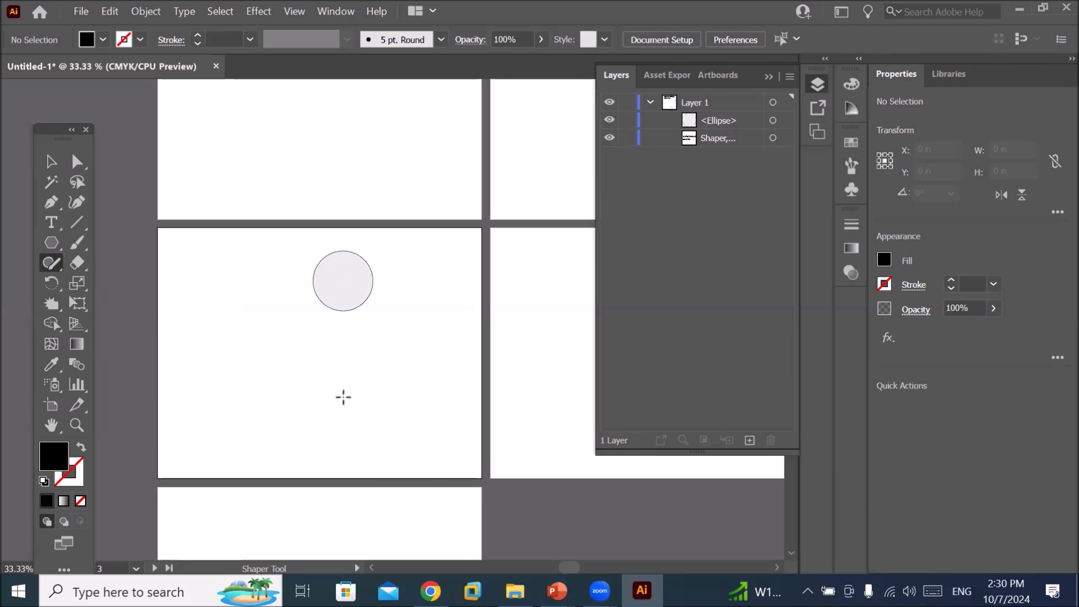
Sketch a wide rectangle, a triangle and a flat ellipse around the circle with the Shaper tool.
{"action": "mouse_move", "coordinate": [279, 347]}
{"action": "left_mouse_down"}
{"action": "mouse_move", "coordinate": [272, 384]}
{"action": "mouse_move", "coordinate": [389, 376]}
{"action": "mouse_move", "coordinate": [392, 330]}
{"action": "mouse_move", "coordinate": [278, 346]}
{"action": "left_mouse_up"}
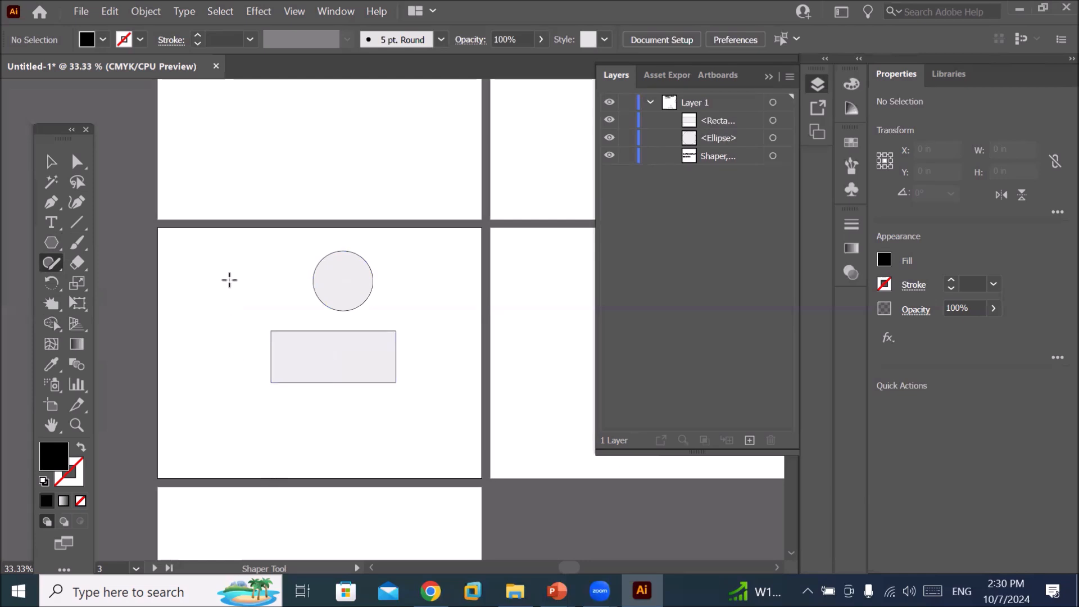
{"action": "mouse_move", "coordinate": [235, 271]}
{"action": "left_mouse_down"}
{"action": "mouse_move", "coordinate": [202, 324]}
{"action": "mouse_move", "coordinate": [269, 321]}
{"action": "mouse_move", "coordinate": [234, 272]}
{"action": "left_mouse_up"}
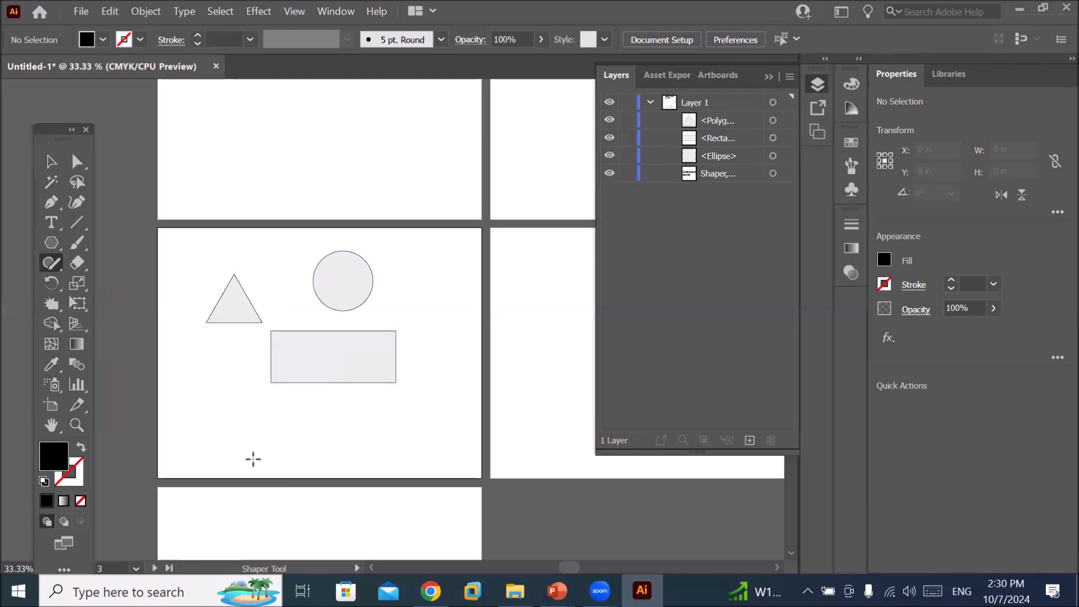
{"action": "mouse_move", "coordinate": [290, 416]}
{"action": "left_mouse_down"}
{"action": "mouse_move", "coordinate": [380, 404]}
{"action": "mouse_move", "coordinate": [415, 423]}
{"action": "mouse_move", "coordinate": [366, 448]}
{"action": "mouse_move", "coordinate": [260, 435]}
{"action": "mouse_move", "coordinate": [268, 411]}
{"action": "mouse_move", "coordinate": [324, 405]}
{"action": "left_mouse_up"}
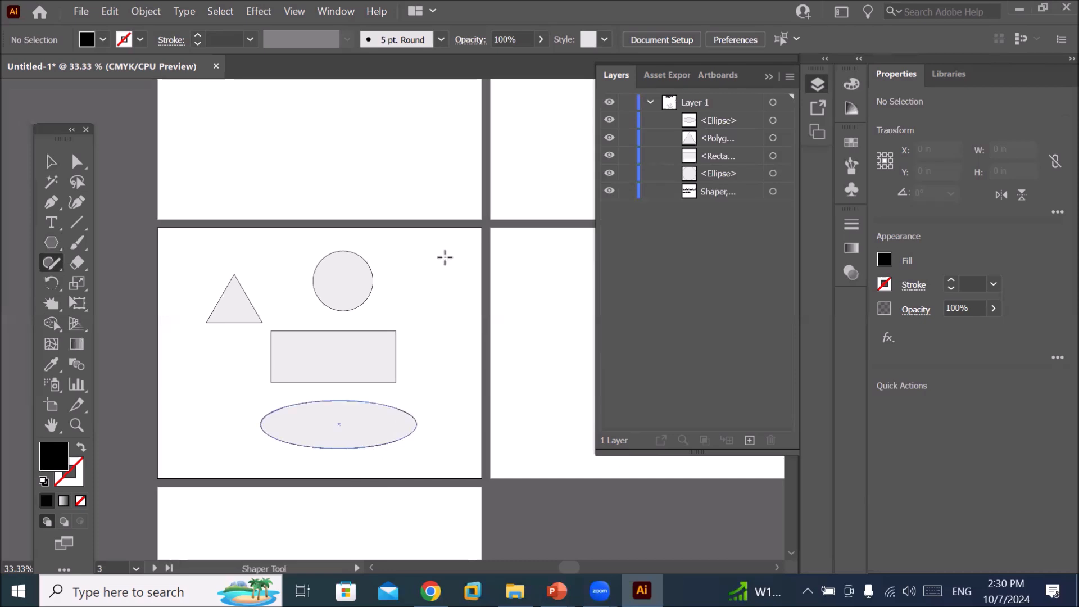
{"action": "mouse_move", "coordinate": [421, 282]}
{"action": "left_mouse_down"}
{"action": "mouse_move", "coordinate": [436, 241]}
{"action": "mouse_move", "coordinate": [459, 275]}
{"action": "mouse_move", "coordinate": [492, 283]}
{"action": "mouse_move", "coordinate": [463, 296]}
{"action": "mouse_move", "coordinate": [461, 334]}
{"action": "mouse_move", "coordinate": [443, 309]}
{"action": "mouse_move", "coordinate": [432, 329]}
{"action": "mouse_move", "coordinate": [421, 308]}
{"action": "mouse_move", "coordinate": [384, 296]}
{"action": "mouse_move", "coordinate": [424, 279]}
{"action": "left_mouse_up"}
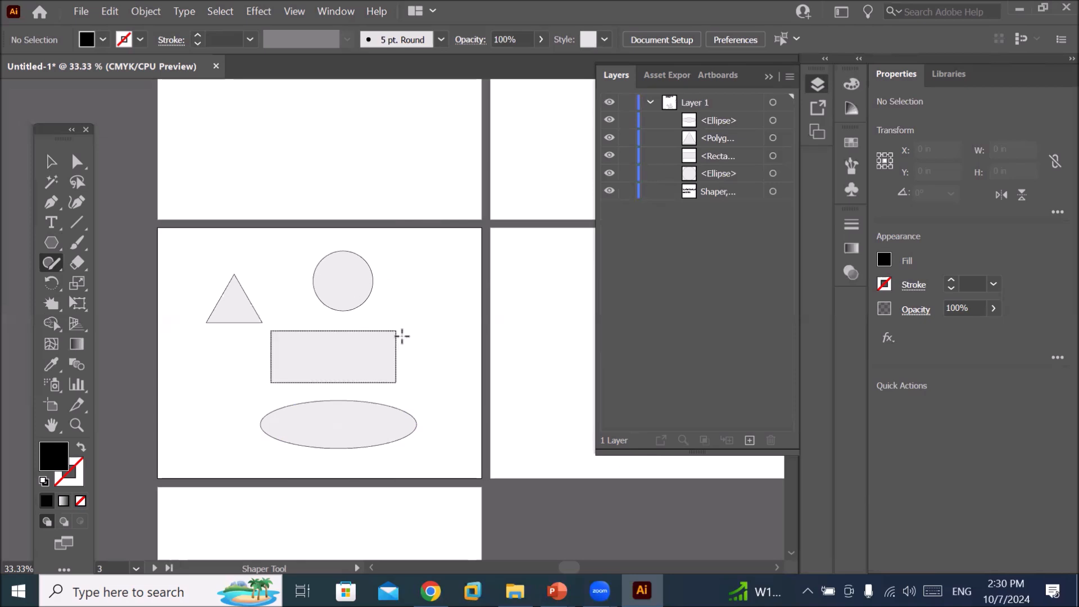
Sketch four overlapping diamond-oriented rectangles on artboard 4 with the Shaper tool, two smaller ones beside two larger ones.
{"action": "key", "text": "space"}
{"action": "left_click_drag", "start_coordinate": [405, 311], "coordinate": [285, 276]}
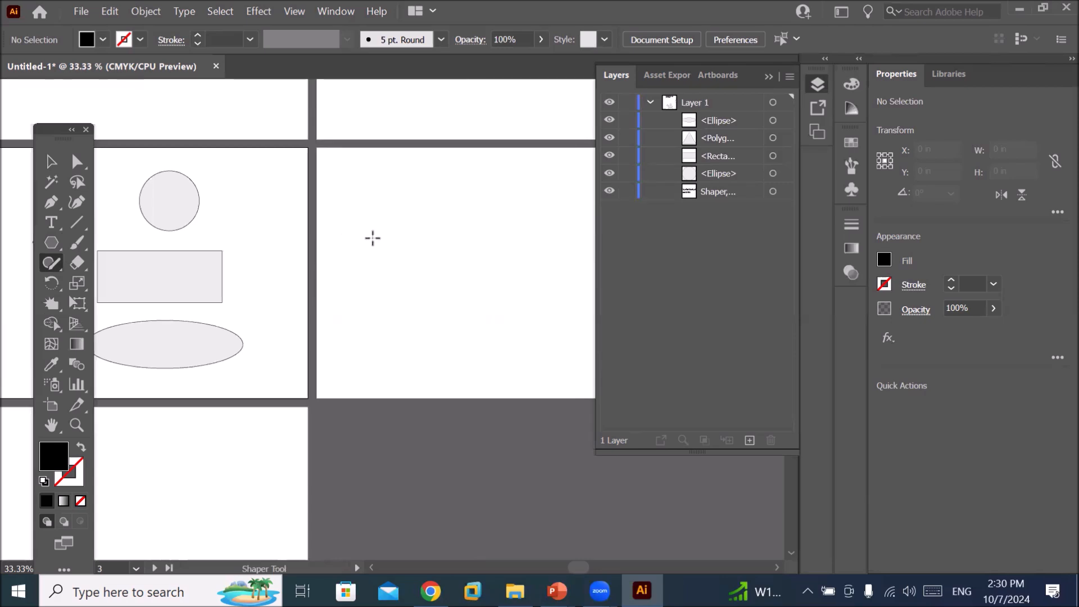
{"action": "mouse_move", "coordinate": [373, 237]}
{"action": "left_mouse_down"}
{"action": "mouse_move", "coordinate": [388, 201]}
{"action": "mouse_move", "coordinate": [456, 229]}
{"action": "mouse_move", "coordinate": [426, 273]}
{"action": "mouse_move", "coordinate": [375, 242]}
{"action": "left_mouse_up"}
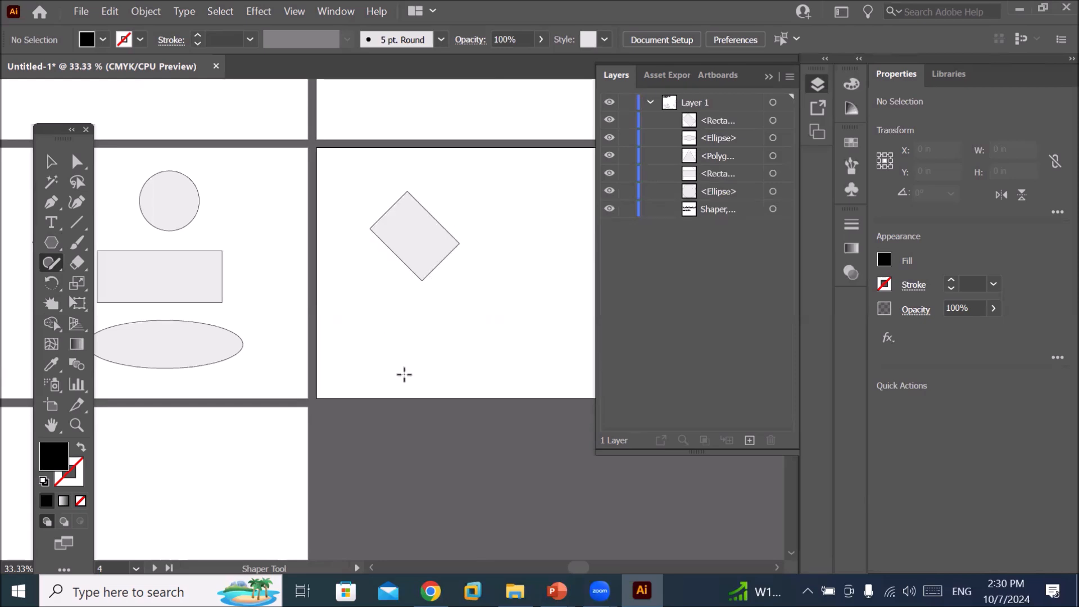
{"action": "mouse_move", "coordinate": [508, 189]}
{"action": "left_mouse_down"}
{"action": "mouse_move", "coordinate": [468, 250]}
{"action": "mouse_move", "coordinate": [528, 283]}
{"action": "mouse_move", "coordinate": [563, 199]}
{"action": "mouse_move", "coordinate": [507, 189]}
{"action": "left_mouse_up"}
{"action": "mouse_move", "coordinate": [451, 297]}
{"action": "left_mouse_down"}
{"action": "mouse_move", "coordinate": [482, 270]}
{"action": "mouse_move", "coordinate": [537, 290]}
{"action": "mouse_move", "coordinate": [558, 316]}
{"action": "mouse_move", "coordinate": [474, 355]}
{"action": "mouse_move", "coordinate": [439, 297]}
{"action": "mouse_move", "coordinate": [460, 282]}
{"action": "left_mouse_up"}
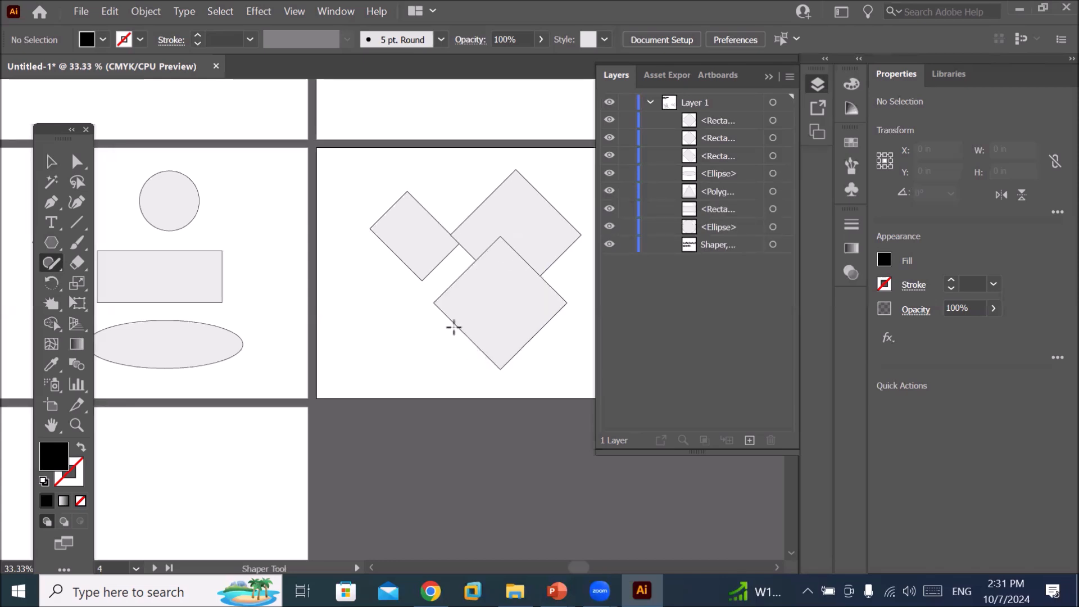
{"action": "mouse_move", "coordinate": [380, 291]}
{"action": "left_mouse_down"}
{"action": "mouse_move", "coordinate": [408, 254]}
{"action": "mouse_move", "coordinate": [452, 285]}
{"action": "mouse_move", "coordinate": [402, 323]}
{"action": "mouse_move", "coordinate": [374, 300]}
{"action": "mouse_move", "coordinate": [396, 276]}
{"action": "mouse_move", "coordinate": [413, 295]}
{"action": "left_mouse_up"}
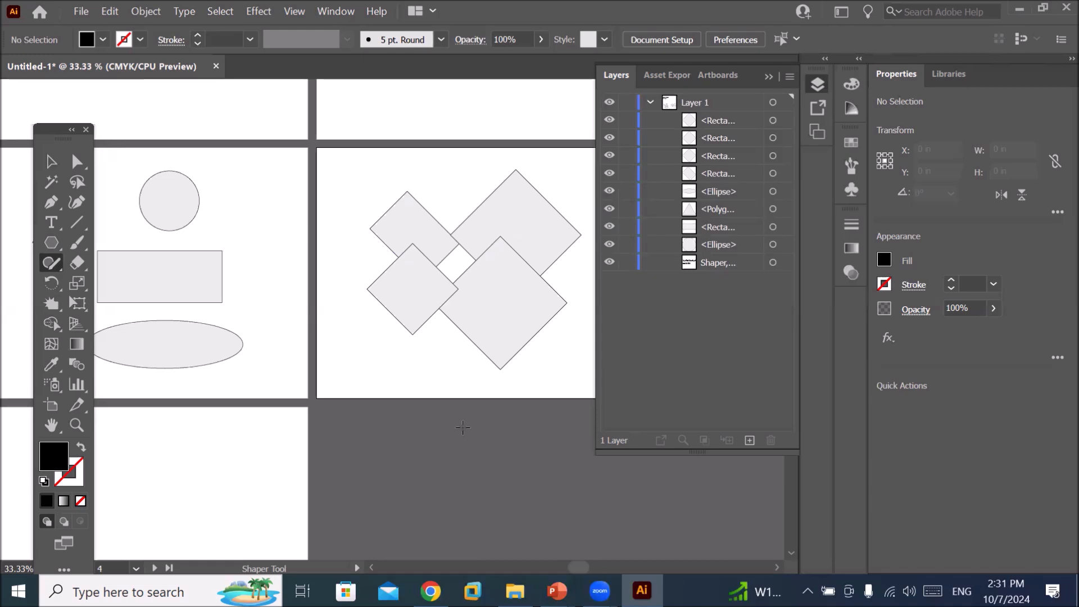
{"action": "left_click", "coordinate": [51, 161]}
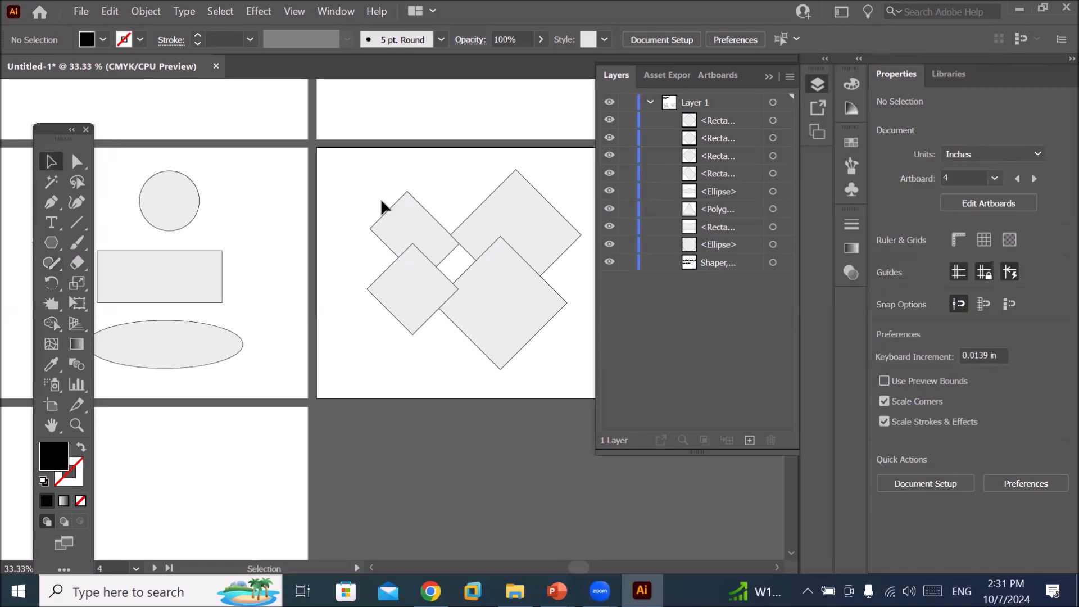
Merge the four overlapping diamonds on artboard 4 into one shape with Shape Builder, keeping the small gap in the middle open.
{"action": "left_click_drag", "start_coordinate": [485, 302], "coordinate": [586, 386]}
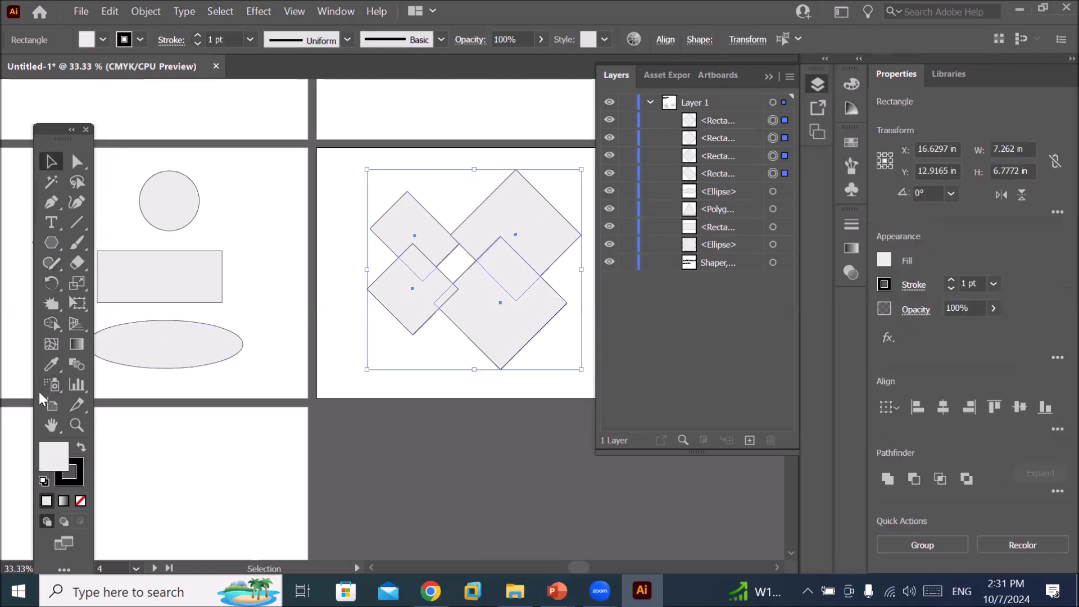
{"action": "left_click", "coordinate": [53, 324]}
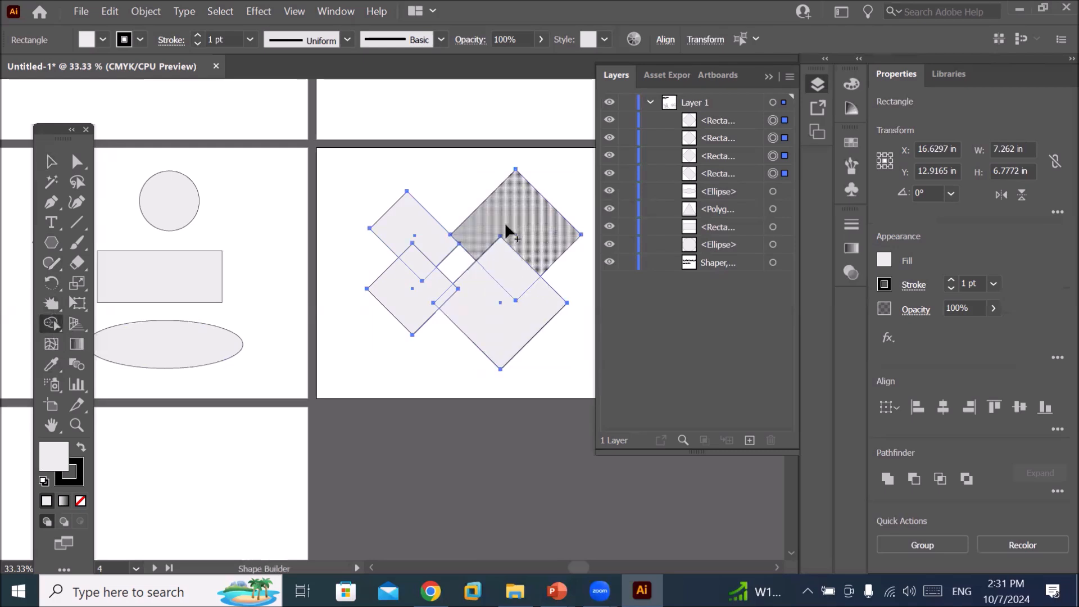
{"action": "mouse_move", "coordinate": [535, 239]}
{"action": "left_mouse_down"}
{"action": "mouse_move", "coordinate": [523, 263]}
{"action": "mouse_move", "coordinate": [458, 290]}
{"action": "mouse_move", "coordinate": [497, 353]}
{"action": "left_mouse_up"}
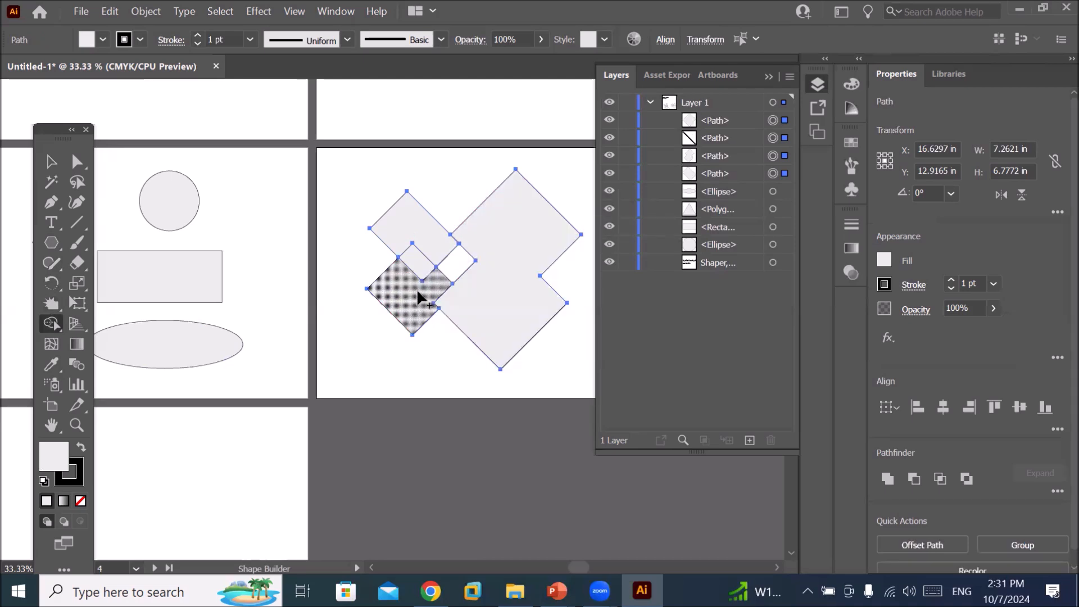
{"action": "left_click_drag", "start_coordinate": [443, 289], "coordinate": [528, 332]}
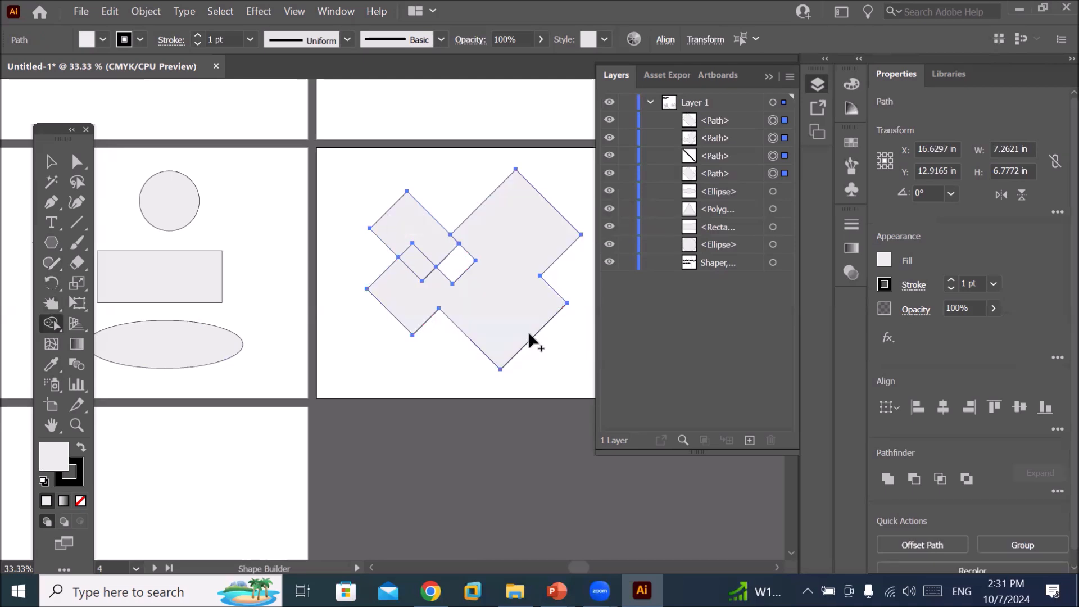
{"action": "mouse_move", "coordinate": [435, 245]}
{"action": "left_mouse_down"}
{"action": "mouse_move", "coordinate": [381, 281]}
{"action": "mouse_move", "coordinate": [417, 308]}
{"action": "mouse_move", "coordinate": [423, 335]}
{"action": "left_mouse_up"}
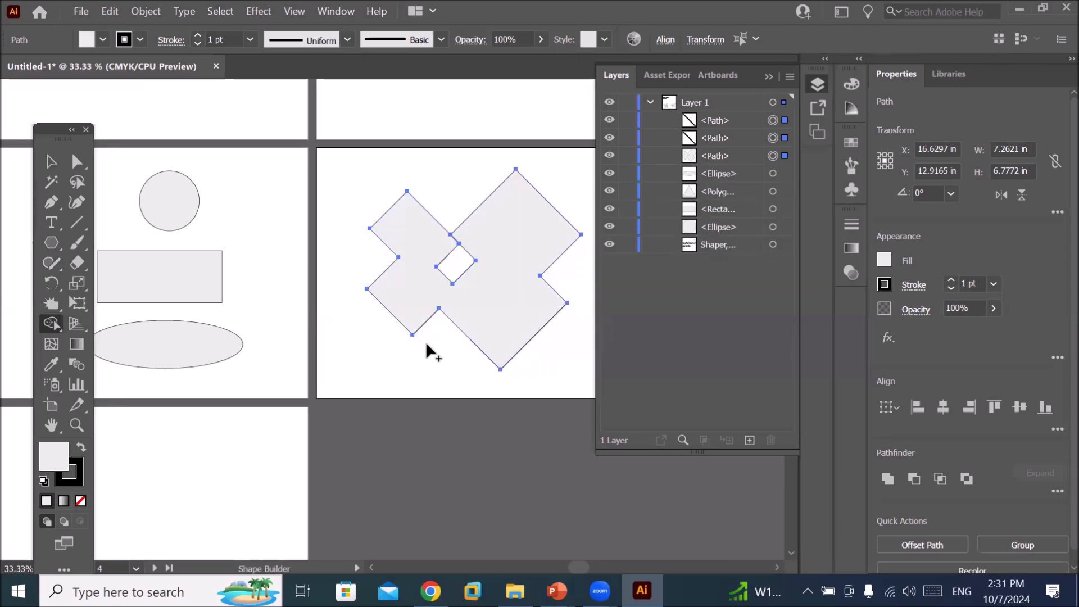
{"action": "left_click_drag", "start_coordinate": [473, 229], "coordinate": [443, 245]}
{"action": "left_click_drag", "start_coordinate": [437, 308], "coordinate": [423, 338]}
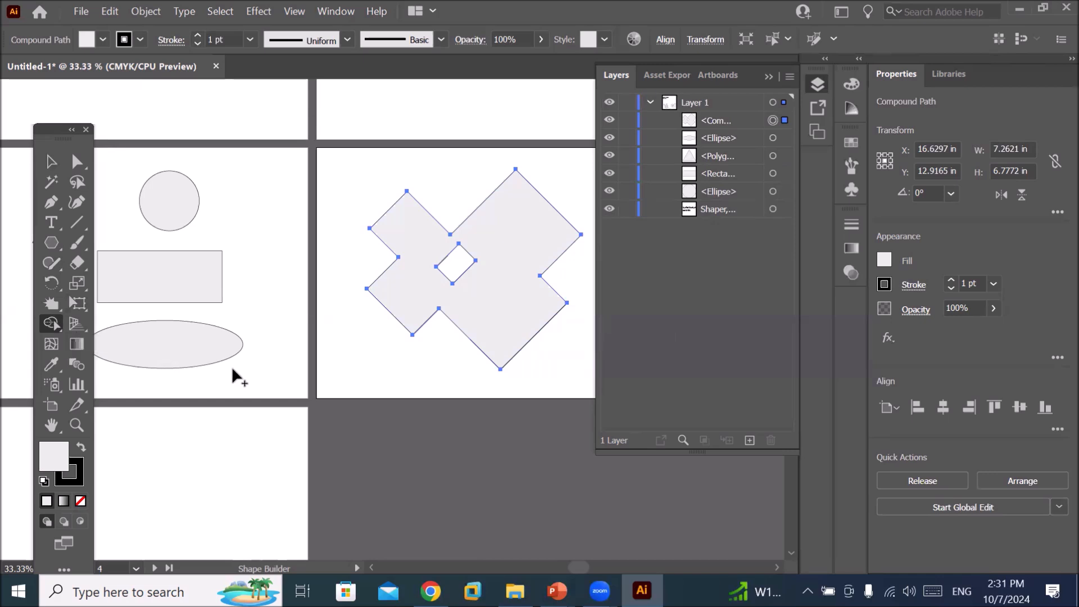
{"action": "scroll", "coordinate": [232, 368], "scroll_direction": "down", "scroll_amount": 2}
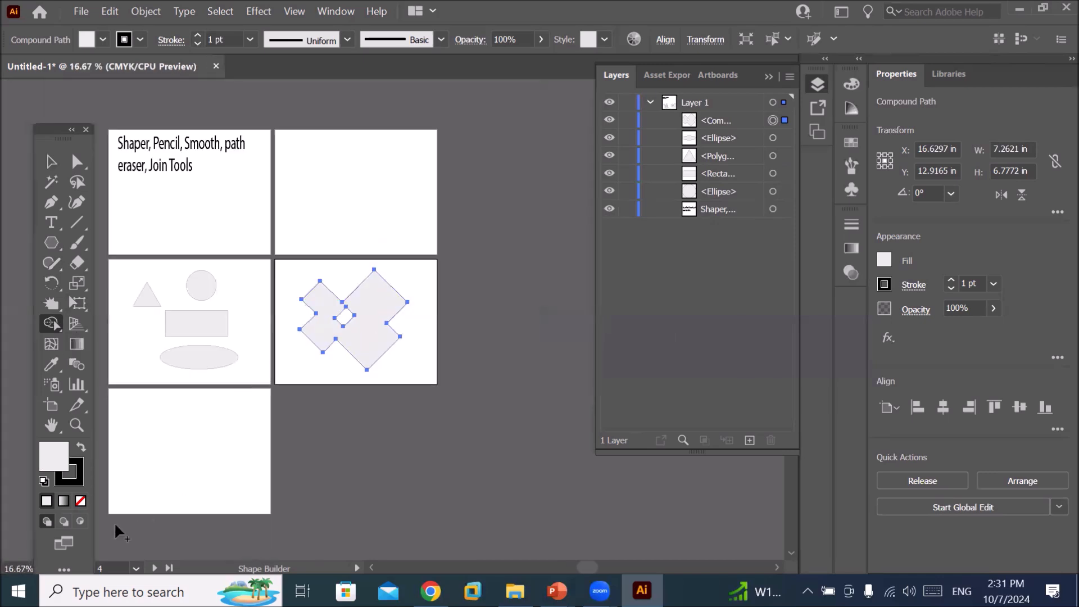
{"action": "scroll", "coordinate": [116, 519], "scroll_direction": "up", "scroll_amount": 1}
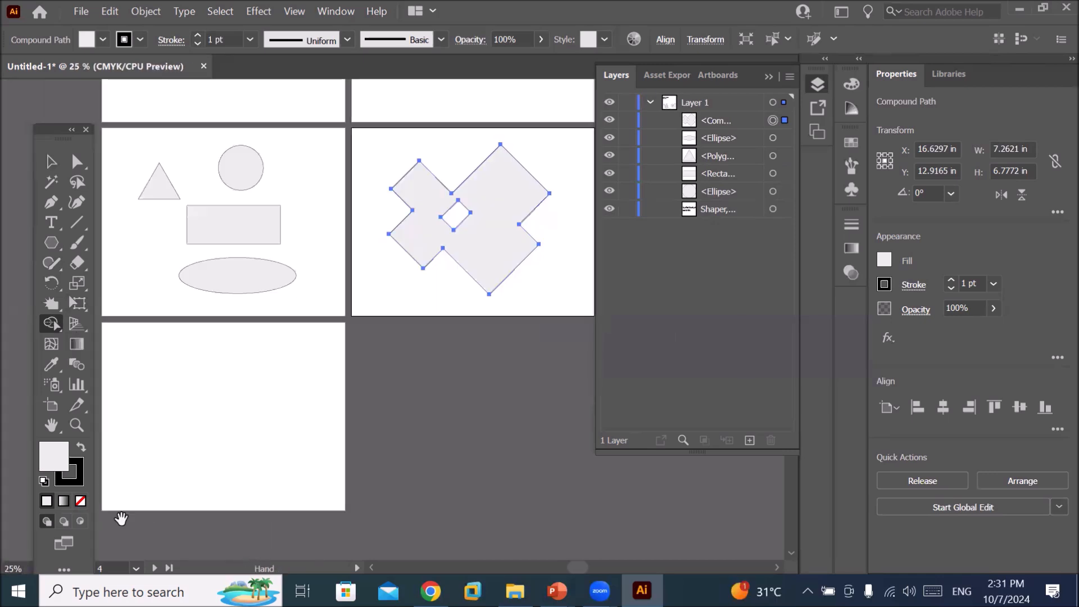
{"action": "left_click_drag", "start_coordinate": [183, 412], "coordinate": [260, 344]}
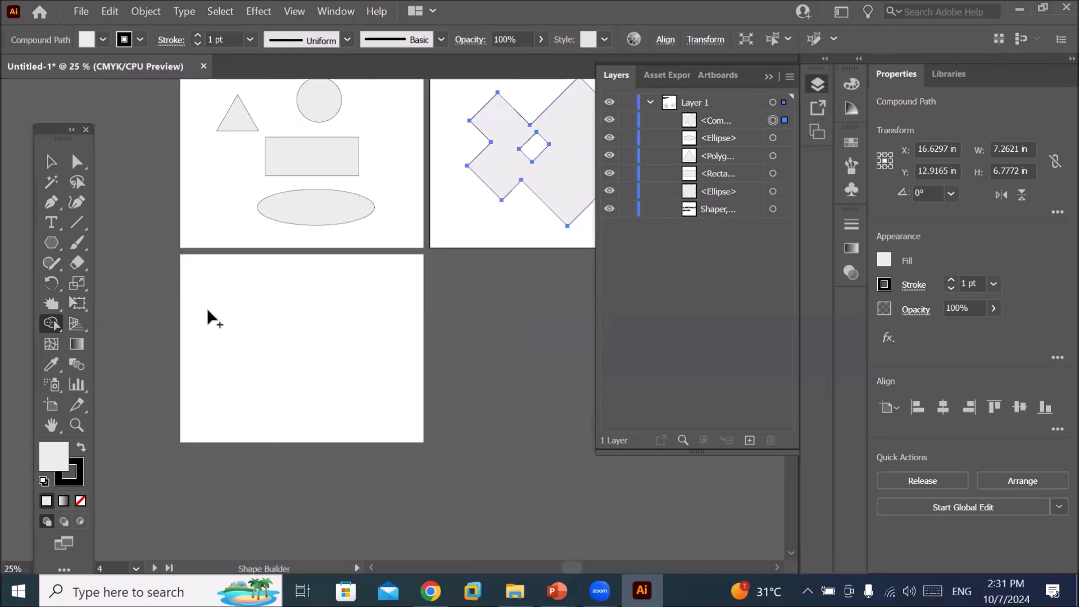
{"action": "left_click", "coordinate": [46, 263]}
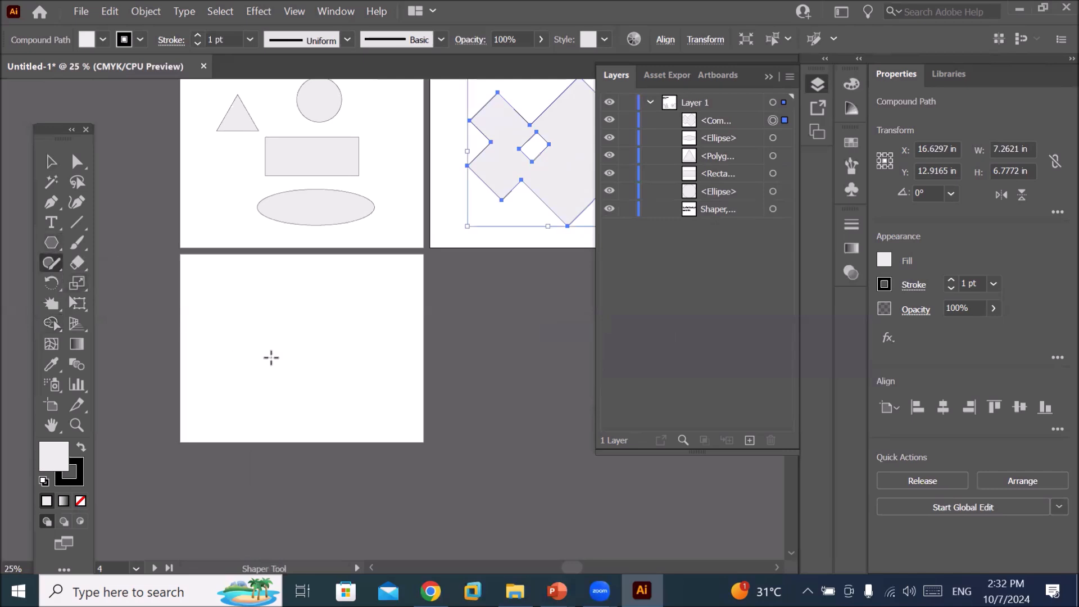
{"action": "mouse_move", "coordinate": [275, 354]}
{"action": "left_mouse_down"}
{"action": "mouse_move", "coordinate": [263, 355]}
{"action": "mouse_move", "coordinate": [273, 363]}
{"action": "left_mouse_up"}
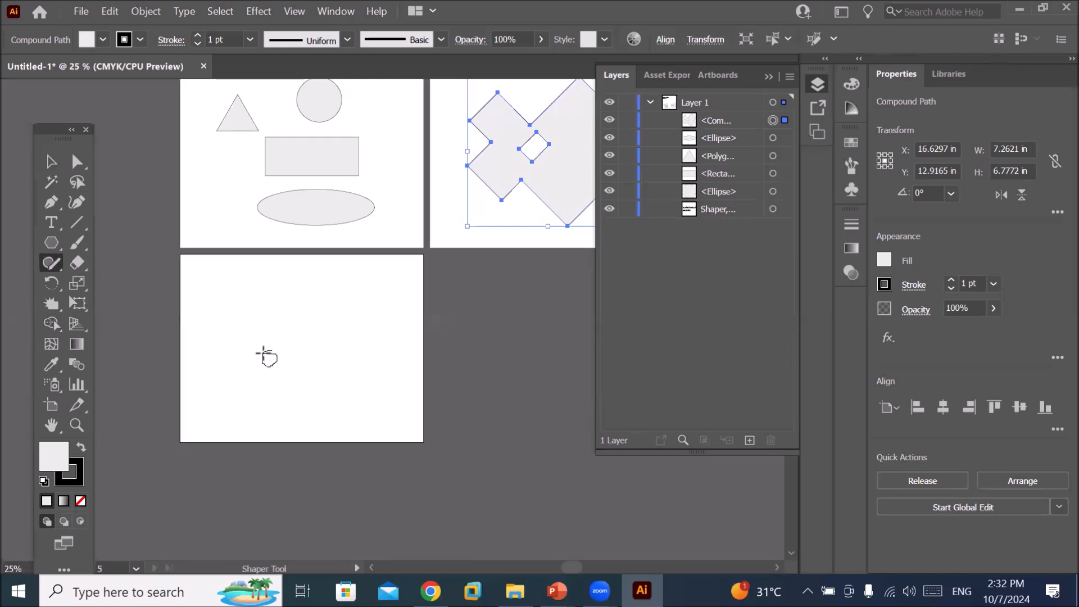
{"action": "scroll", "coordinate": [297, 356], "scroll_direction": "up", "scroll_amount": 1}
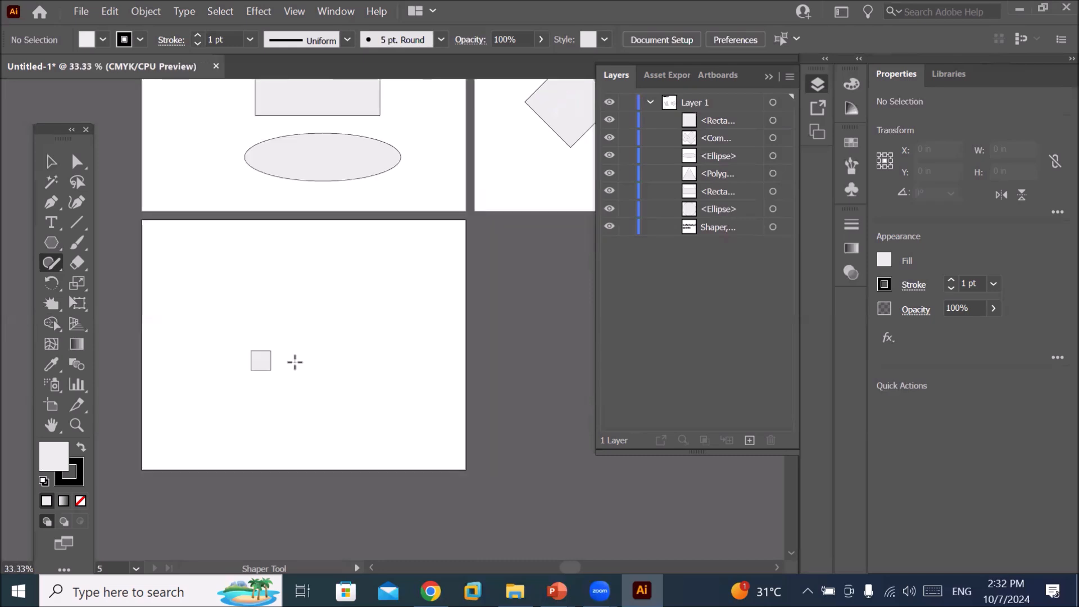
{"action": "scroll", "coordinate": [297, 360], "scroll_direction": "up", "scroll_amount": 2}
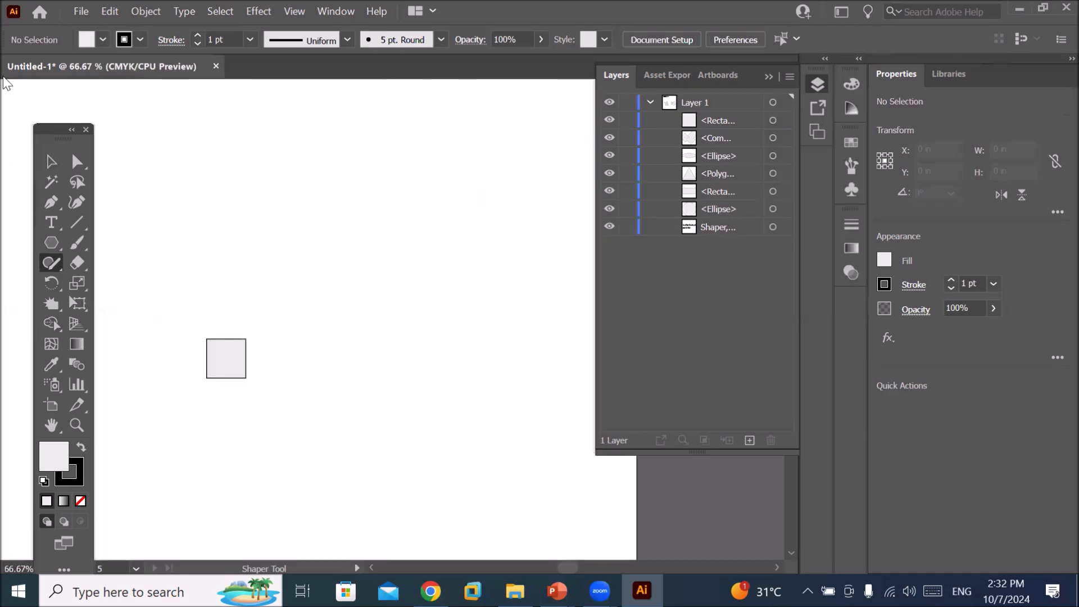
{"action": "left_click", "coordinate": [51, 162]}
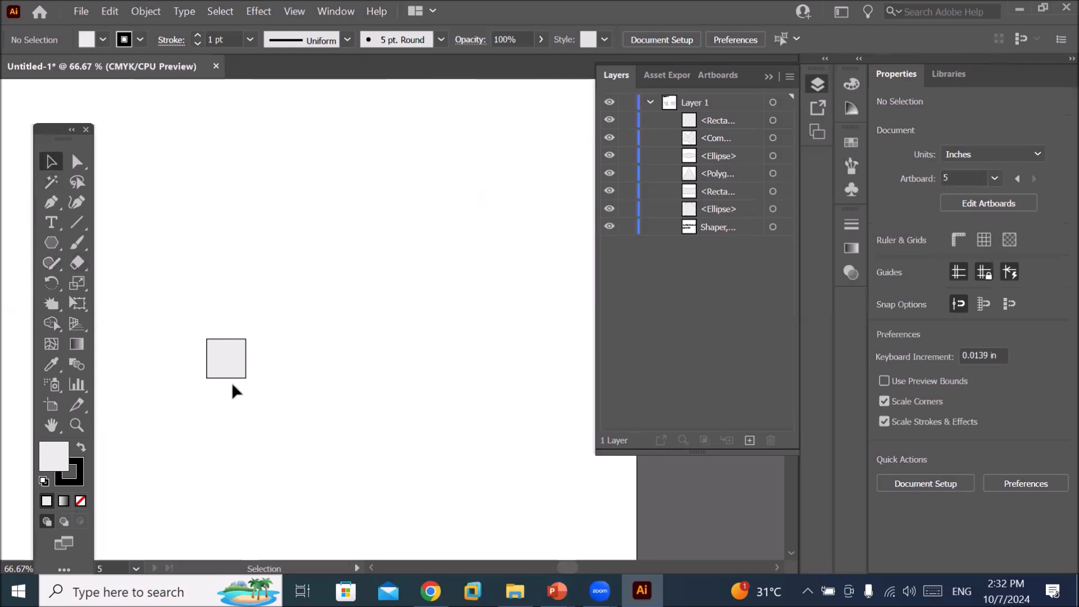
{"action": "left_click", "coordinate": [238, 365]}
{"action": "key", "text": "Delete"}
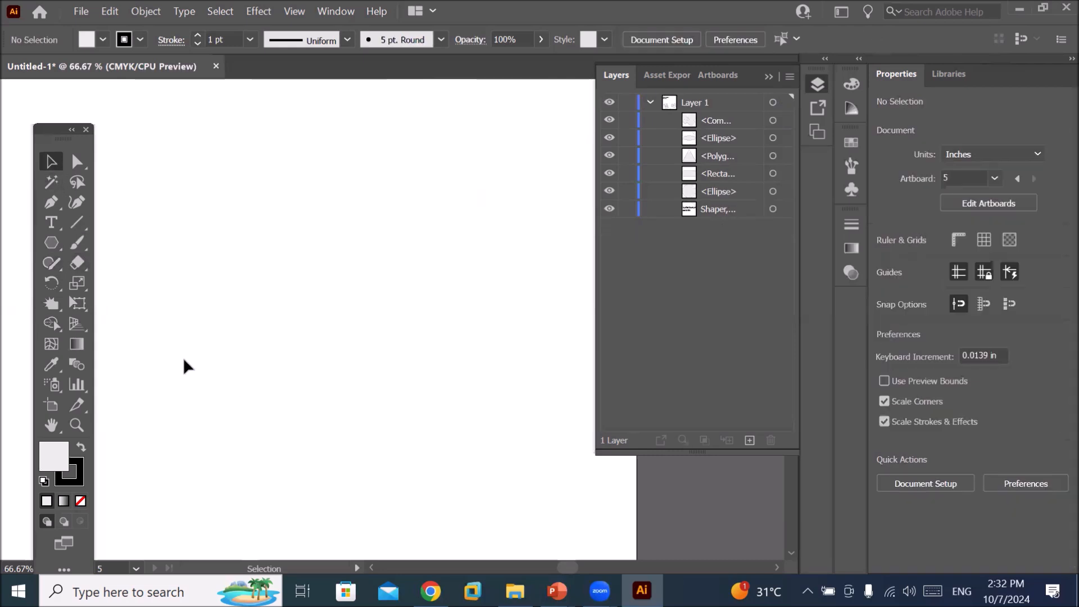
Sketch two circles side by side on artboard 5 with the Shaper tool, plus a long rectangle covering their upper parts.
{"action": "left_click", "coordinate": [51, 244]}
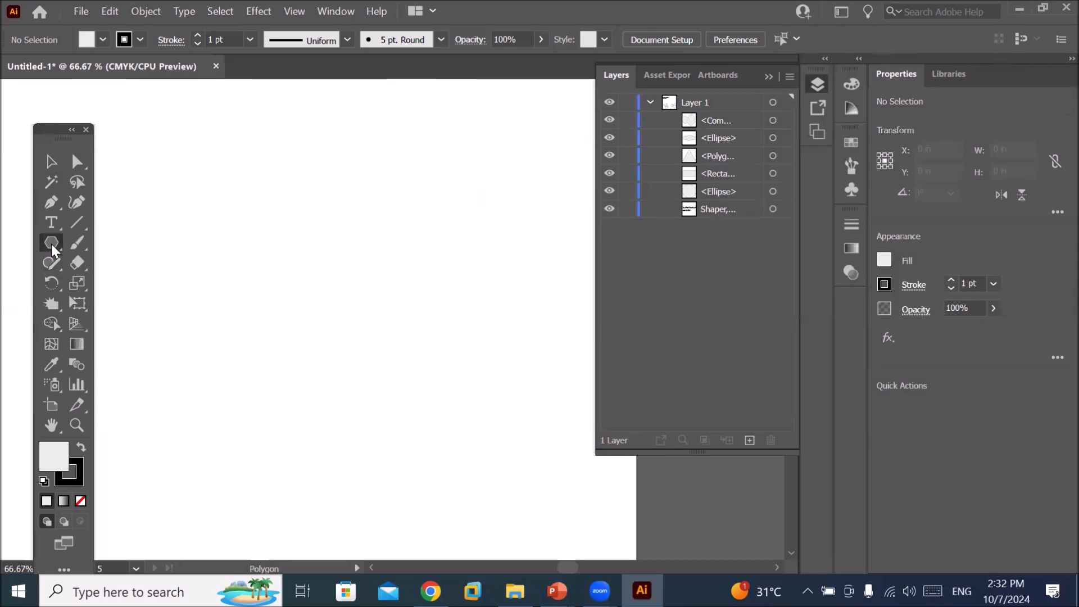
{"action": "left_click", "coordinate": [52, 262]}
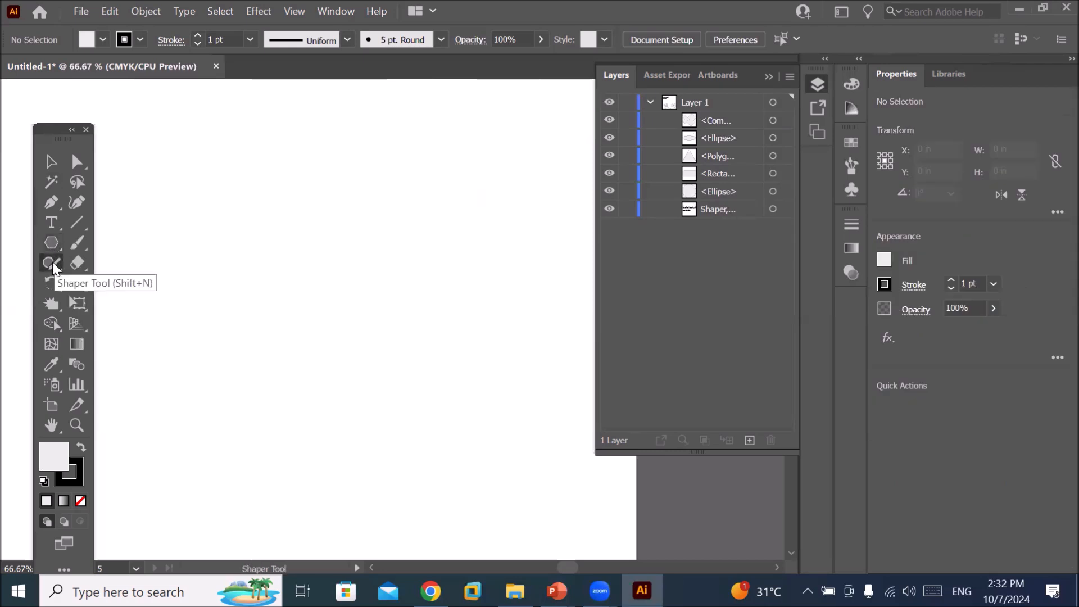
{"action": "mouse_move", "coordinate": [248, 327]}
{"action": "left_mouse_down"}
{"action": "mouse_move", "coordinate": [237, 350]}
{"action": "mouse_move", "coordinate": [283, 359]}
{"action": "mouse_move", "coordinate": [288, 329]}
{"action": "mouse_move", "coordinate": [261, 337]}
{"action": "left_mouse_up"}
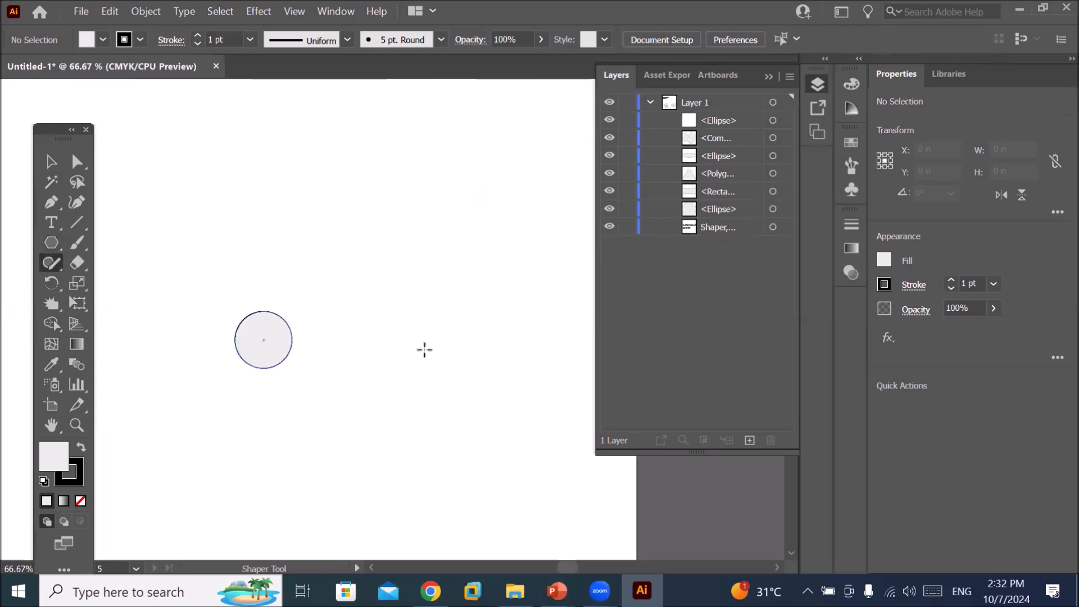
{"action": "mouse_move", "coordinate": [423, 318]}
{"action": "left_mouse_down"}
{"action": "mouse_move", "coordinate": [400, 318]}
{"action": "mouse_move", "coordinate": [400, 345]}
{"action": "mouse_move", "coordinate": [423, 347]}
{"action": "mouse_move", "coordinate": [433, 319]}
{"action": "mouse_move", "coordinate": [428, 307]}
{"action": "mouse_move", "coordinate": [406, 330]}
{"action": "left_mouse_up"}
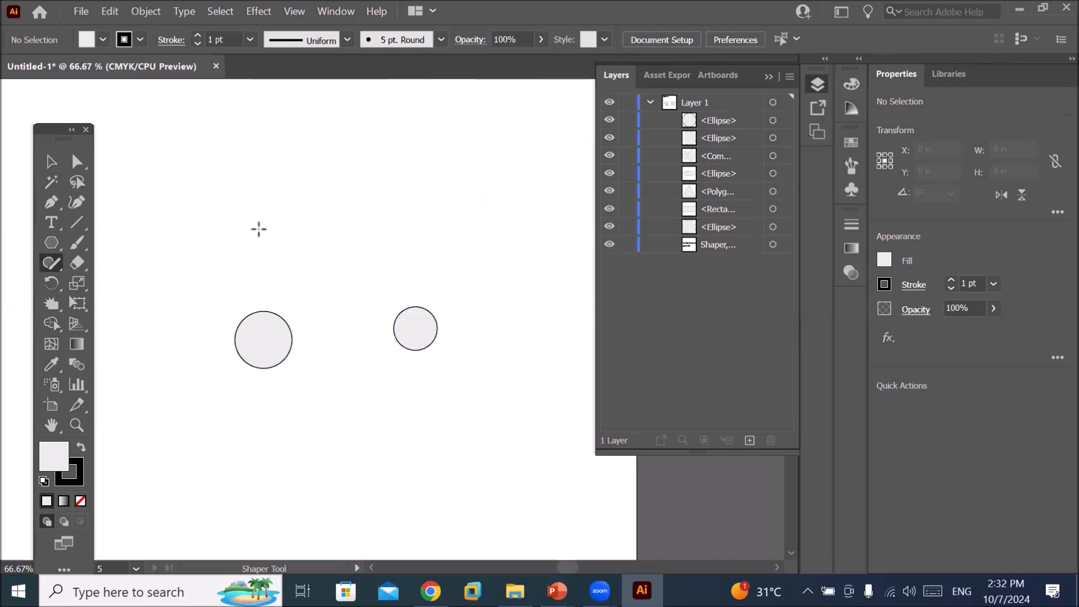
{"action": "mouse_move", "coordinate": [168, 247]}
{"action": "left_mouse_down"}
{"action": "mouse_move", "coordinate": [472, 260]}
{"action": "mouse_move", "coordinate": [489, 304]}
{"action": "mouse_move", "coordinate": [207, 328]}
{"action": "mouse_move", "coordinate": [145, 322]}
{"action": "mouse_move", "coordinate": [154, 248]}
{"action": "mouse_move", "coordinate": [188, 249]}
{"action": "left_mouse_up"}
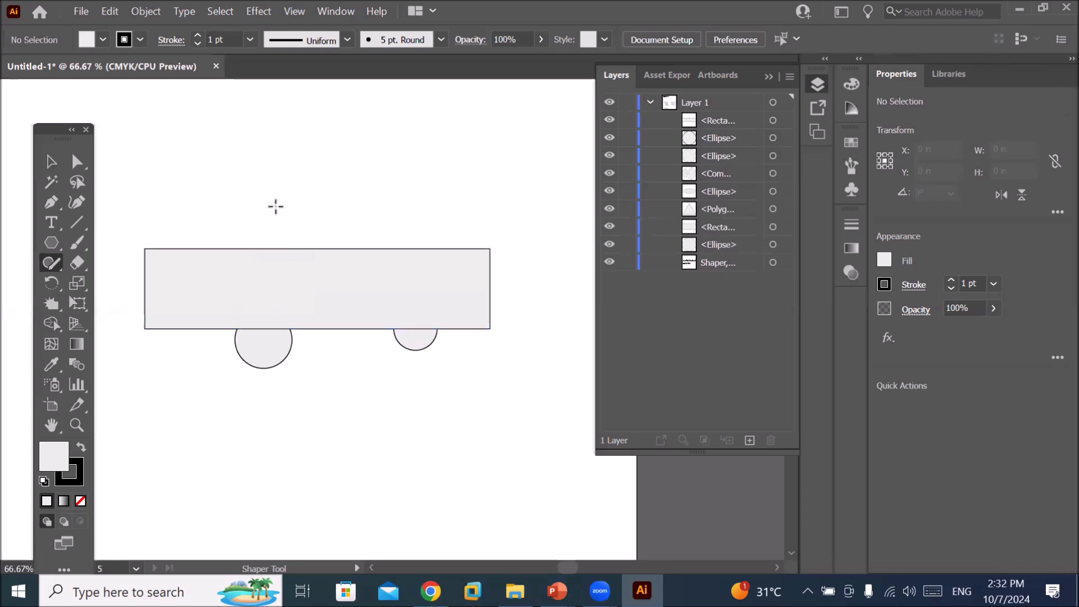
Sketch a square and a small rectangle over opposite ends of the long rectangle, and a tilted rectangle between the circles.
{"action": "mouse_move", "coordinate": [106, 227]}
{"action": "left_mouse_down"}
{"action": "mouse_move", "coordinate": [113, 272]}
{"action": "mouse_move", "coordinate": [186, 277]}
{"action": "mouse_move", "coordinate": [157, 212]}
{"action": "mouse_move", "coordinate": [103, 220]}
{"action": "mouse_move", "coordinate": [107, 234]}
{"action": "left_mouse_up"}
{"action": "mouse_move", "coordinate": [513, 303]}
{"action": "left_mouse_down"}
{"action": "mouse_move", "coordinate": [527, 274]}
{"action": "mouse_move", "coordinate": [466, 279]}
{"action": "left_mouse_up"}
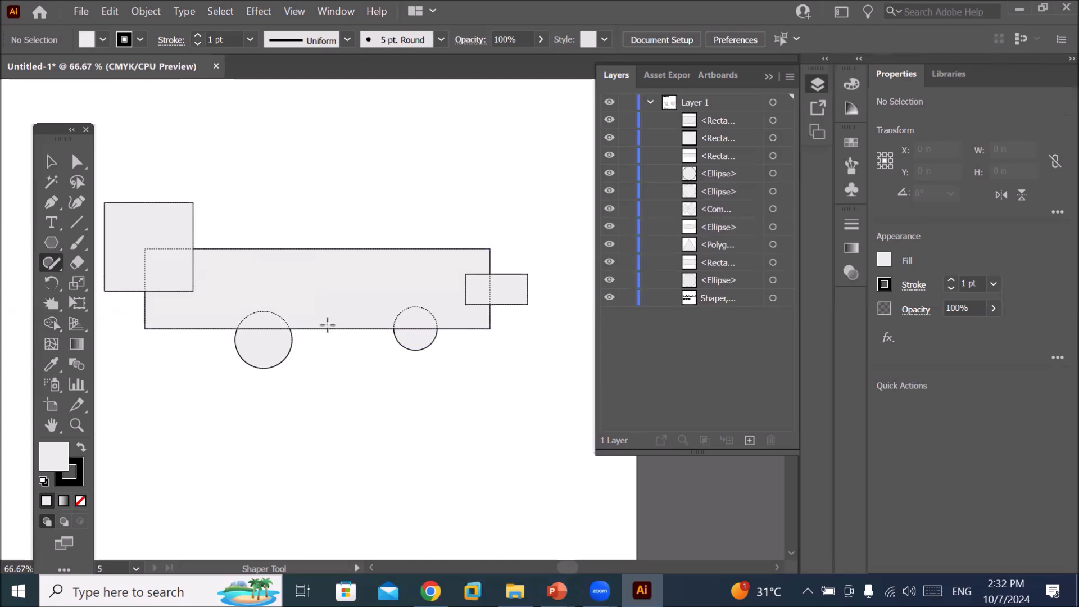
{"action": "mouse_move", "coordinate": [339, 311]}
{"action": "left_mouse_down"}
{"action": "mouse_move", "coordinate": [345, 345]}
{"action": "mouse_move", "coordinate": [363, 339]}
{"action": "mouse_move", "coordinate": [331, 313]}
{"action": "left_mouse_up"}
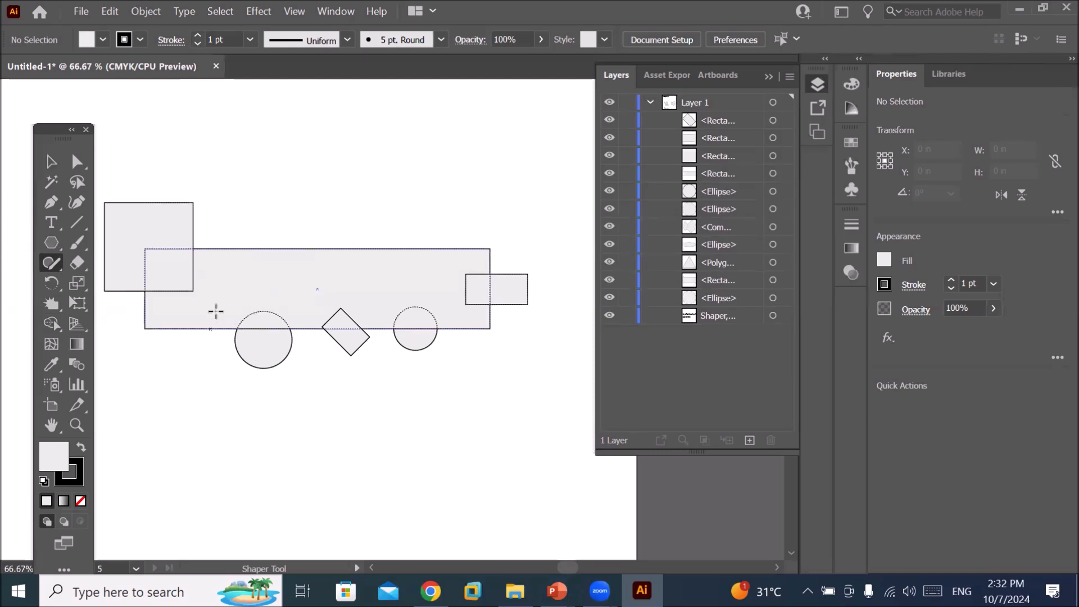
Sketch a square across the long rectangle's upper edge, and beside it a small circle topping a triangle.
{"action": "mouse_move", "coordinate": [317, 205]}
{"action": "left_mouse_down"}
{"action": "mouse_move", "coordinate": [308, 270]}
{"action": "mouse_move", "coordinate": [394, 228]}
{"action": "left_mouse_up"}
{"action": "mouse_move", "coordinate": [395, 183]}
{"action": "left_mouse_down"}
{"action": "mouse_move", "coordinate": [316, 193]}
{"action": "mouse_move", "coordinate": [292, 272]}
{"action": "left_mouse_up"}
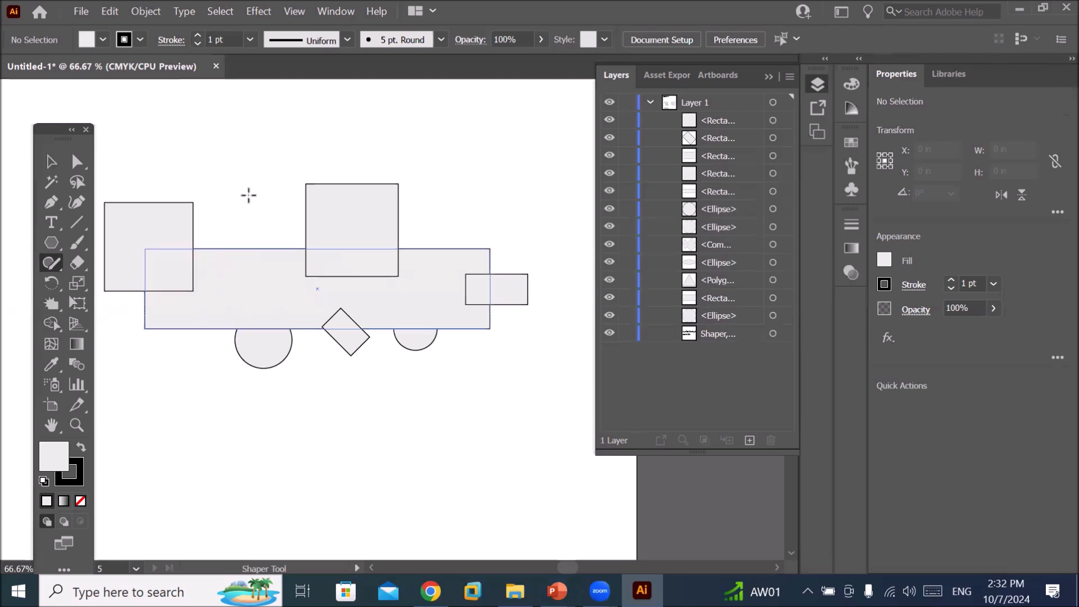
{"action": "mouse_move", "coordinate": [244, 154]}
{"action": "left_mouse_down"}
{"action": "mouse_move", "coordinate": [266, 172]}
{"action": "mouse_move", "coordinate": [261, 151]}
{"action": "mouse_move", "coordinate": [241, 155]}
{"action": "mouse_move", "coordinate": [198, 265]}
{"action": "mouse_move", "coordinate": [307, 275]}
{"action": "mouse_move", "coordinate": [244, 191]}
{"action": "left_mouse_up"}
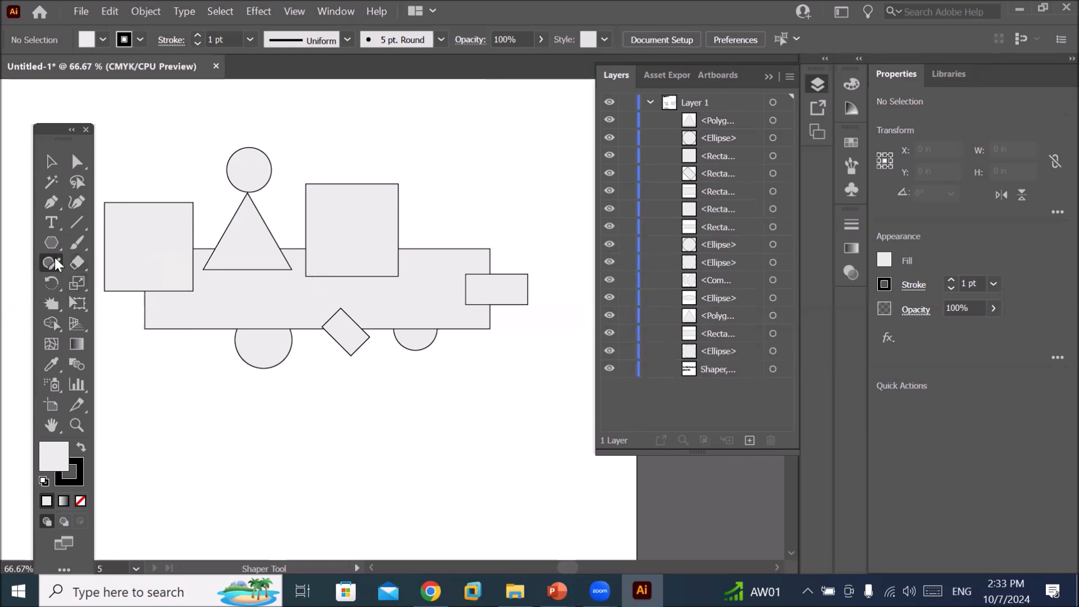
Sketch a large triangle below the tilted rectangle, a large rectangle beside it, and a flat rectangle above the figure with the Shaper tool.
{"action": "left_click", "coordinate": [55, 257]}
{"action": "left_click", "coordinate": [55, 257]}
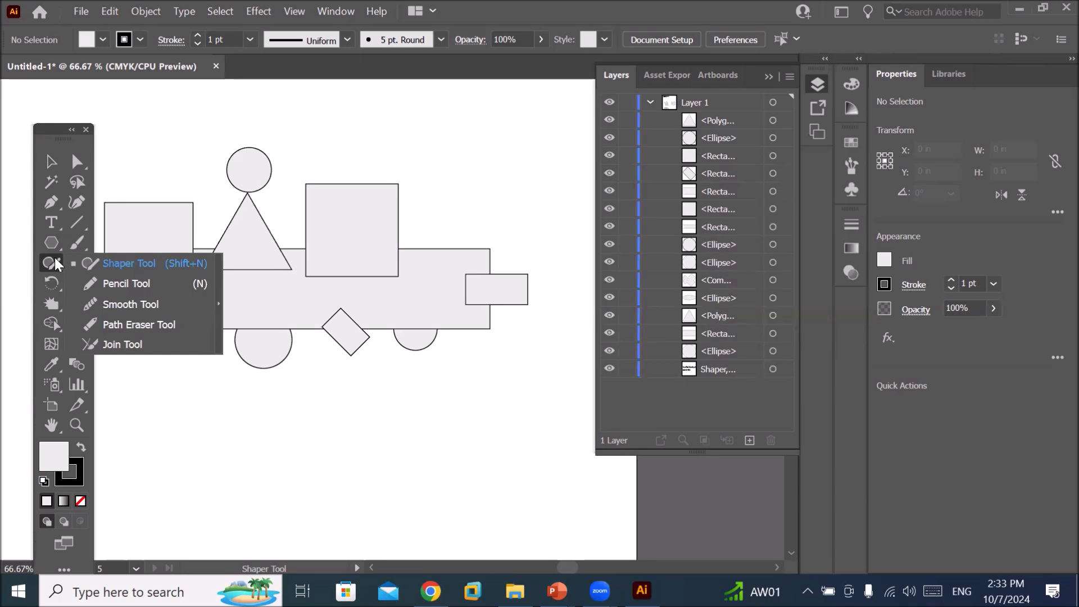
{"action": "left_click", "coordinate": [158, 263]}
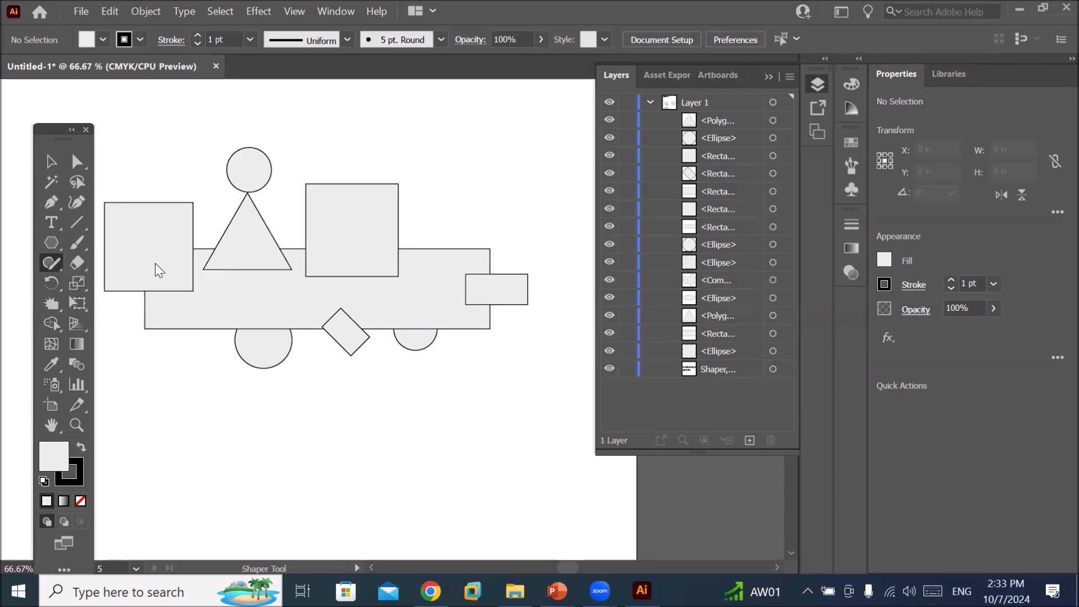
{"action": "left_click", "coordinate": [155, 263]}
{"action": "mouse_move", "coordinate": [188, 496]}
{"action": "left_mouse_down"}
{"action": "mouse_move", "coordinate": [309, 416]}
{"action": "mouse_move", "coordinate": [482, 369]}
{"action": "mouse_move", "coordinate": [560, 500]}
{"action": "mouse_move", "coordinate": [480, 381]}
{"action": "mouse_move", "coordinate": [249, 495]}
{"action": "left_mouse_up"}
{"action": "mouse_move", "coordinate": [184, 488]}
{"action": "left_mouse_down"}
{"action": "mouse_move", "coordinate": [232, 369]}
{"action": "mouse_move", "coordinate": [327, 487]}
{"action": "left_mouse_up"}
{"action": "mouse_move", "coordinate": [265, 472]}
{"action": "left_mouse_down"}
{"action": "mouse_move", "coordinate": [296, 429]}
{"action": "mouse_move", "coordinate": [357, 386]}
{"action": "mouse_move", "coordinate": [410, 489]}
{"action": "mouse_move", "coordinate": [225, 477]}
{"action": "left_mouse_up"}
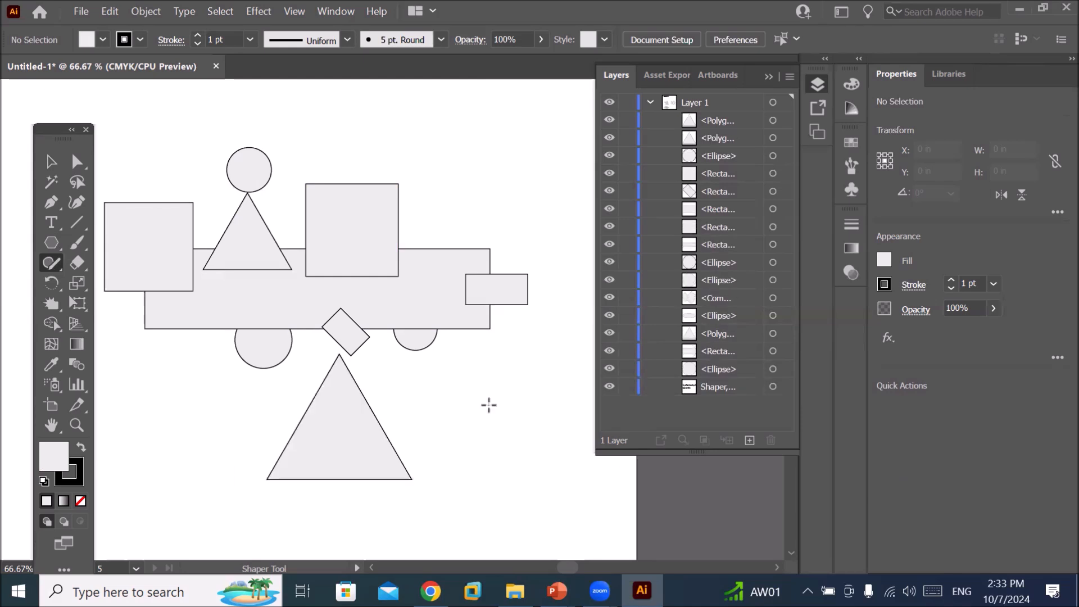
{"action": "mouse_move", "coordinate": [504, 388]}
{"action": "left_mouse_down"}
{"action": "mouse_move", "coordinate": [429, 462]}
{"action": "mouse_move", "coordinate": [526, 482]}
{"action": "mouse_move", "coordinate": [581, 508]}
{"action": "mouse_move", "coordinate": [599, 410]}
{"action": "mouse_move", "coordinate": [475, 385]}
{"action": "mouse_move", "coordinate": [475, 489]}
{"action": "left_mouse_up"}
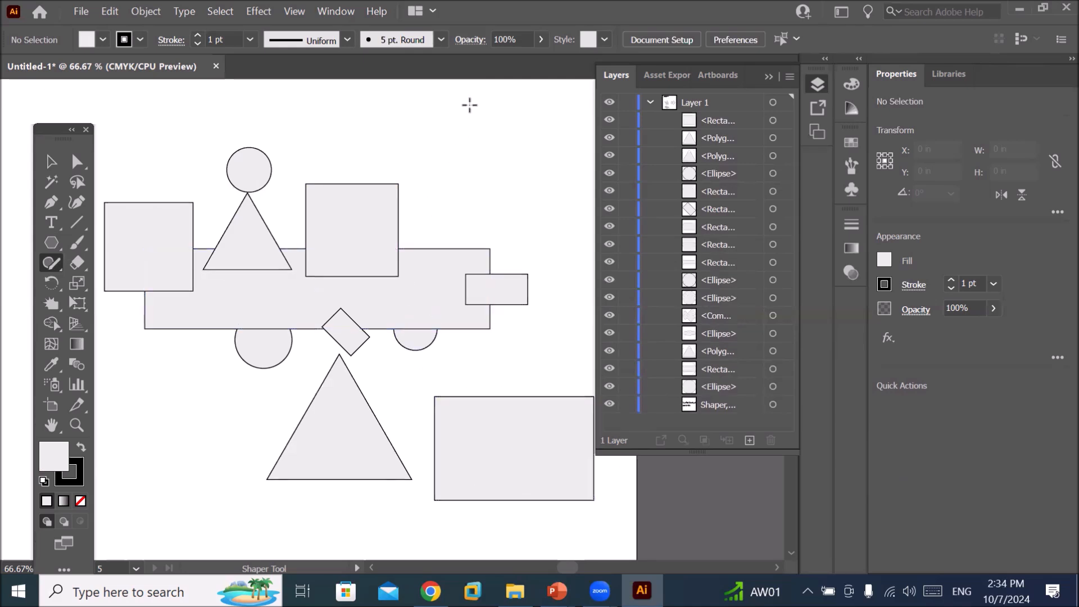
{"action": "mouse_move", "coordinate": [494, 101]}
{"action": "left_mouse_down"}
{"action": "mouse_move", "coordinate": [393, 109]}
{"action": "mouse_move", "coordinate": [566, 147]}
{"action": "mouse_move", "coordinate": [525, 101]}
{"action": "mouse_move", "coordinate": [467, 110]}
{"action": "mouse_move", "coordinate": [455, 133]}
{"action": "left_mouse_up"}
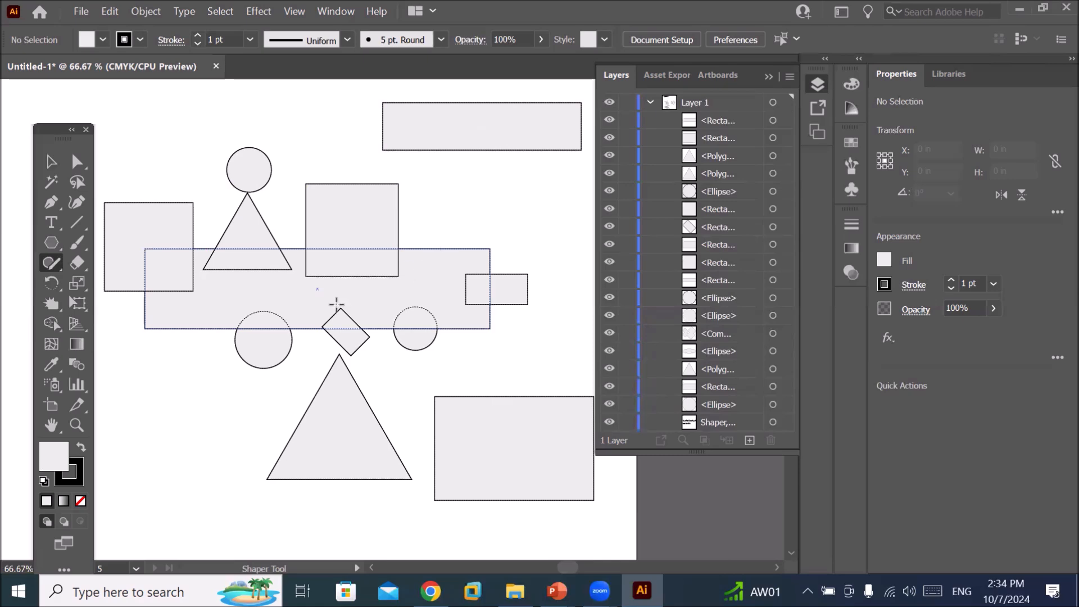
Sketch a flat ellipse, a narrow upright rectangle below it and a large square at its foot on empty artboard 2 with the Shaper tool.
{"action": "key", "text": "space"}
{"action": "left_click_drag", "start_coordinate": [421, 318], "coordinate": [509, 475]}
{"action": "left_click_drag", "start_coordinate": [275, 298], "coordinate": [338, 499]}
{"action": "left_click_drag", "start_coordinate": [304, 309], "coordinate": [270, 417]}
{"action": "left_click_drag", "start_coordinate": [369, 228], "coordinate": [160, 442]}
{"action": "left_click_drag", "start_coordinate": [424, 381], "coordinate": [133, 348]}
{"action": "left_click_drag", "start_coordinate": [210, 415], "coordinate": [281, 342]}
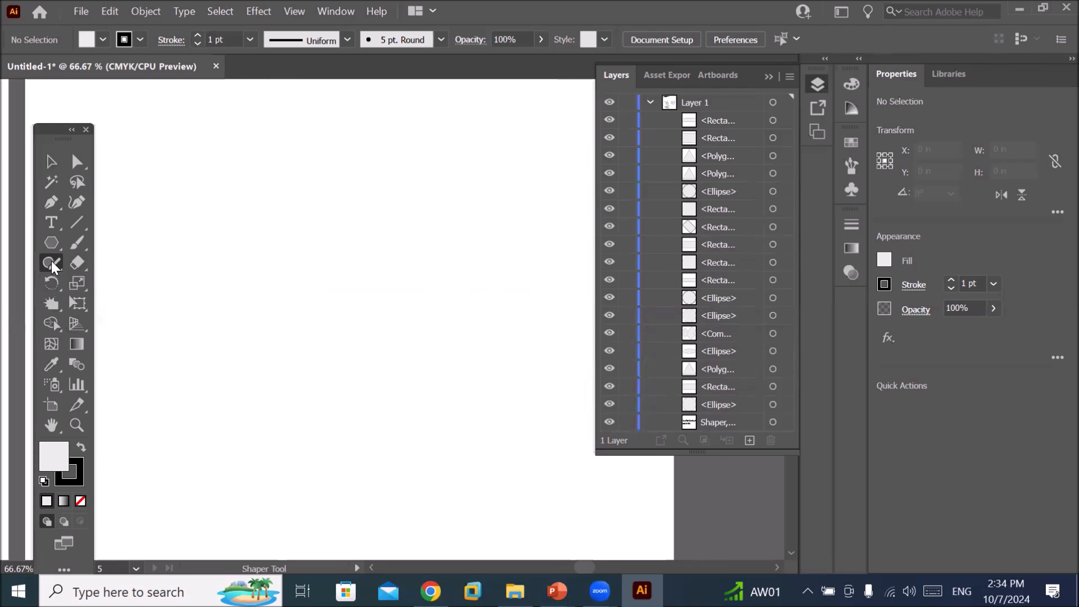
{"action": "mouse_move", "coordinate": [404, 151]}
{"action": "left_mouse_down"}
{"action": "mouse_move", "coordinate": [375, 167]}
{"action": "mouse_move", "coordinate": [386, 183]}
{"action": "mouse_move", "coordinate": [440, 180]}
{"action": "mouse_move", "coordinate": [443, 156]}
{"action": "mouse_move", "coordinate": [399, 153]}
{"action": "mouse_move", "coordinate": [402, 252]}
{"action": "mouse_move", "coordinate": [420, 250]}
{"action": "mouse_move", "coordinate": [423, 222]}
{"action": "mouse_move", "coordinate": [427, 171]}
{"action": "mouse_move", "coordinate": [405, 188]}
{"action": "left_mouse_up"}
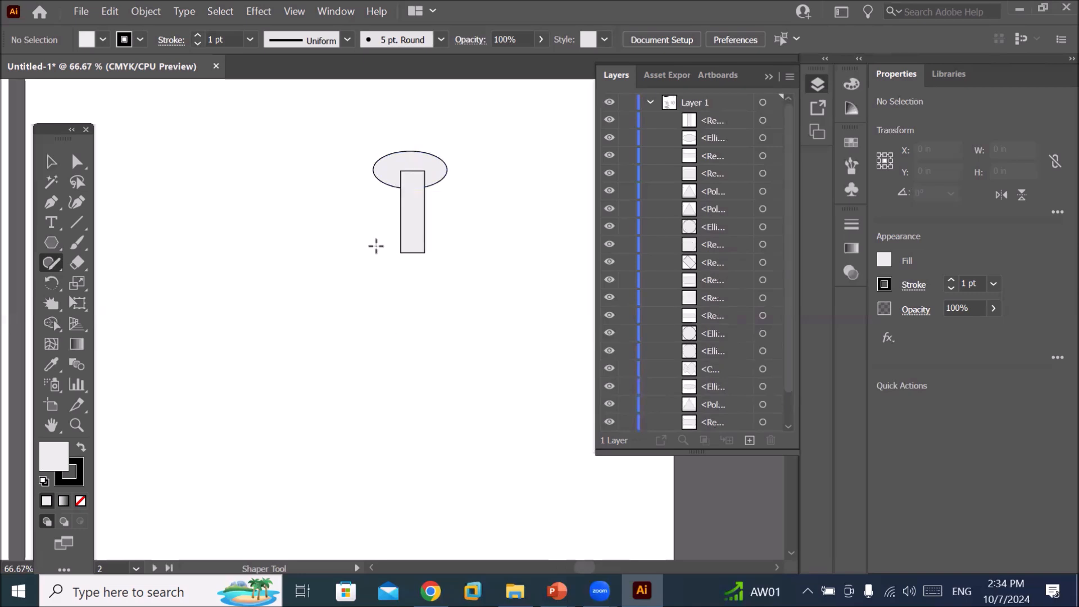
{"action": "mouse_move", "coordinate": [362, 241]}
{"action": "left_mouse_down"}
{"action": "mouse_move", "coordinate": [456, 234]}
{"action": "mouse_move", "coordinate": [487, 364]}
{"action": "mouse_move", "coordinate": [386, 362]}
{"action": "mouse_move", "coordinate": [342, 308]}
{"action": "mouse_move", "coordinate": [339, 241]}
{"action": "mouse_move", "coordinate": [388, 240]}
{"action": "left_mouse_up"}
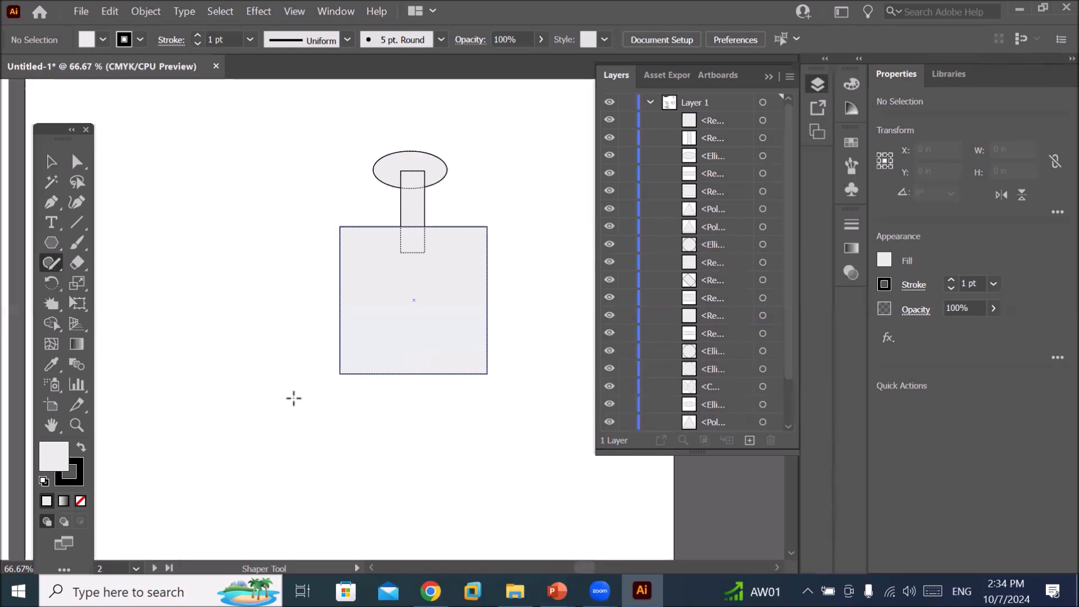
Merge the ellipse, narrow rectangle and square on artboard 2 into a single shape with the Shape Builder tool.
{"action": "left_click", "coordinate": [52, 326]}
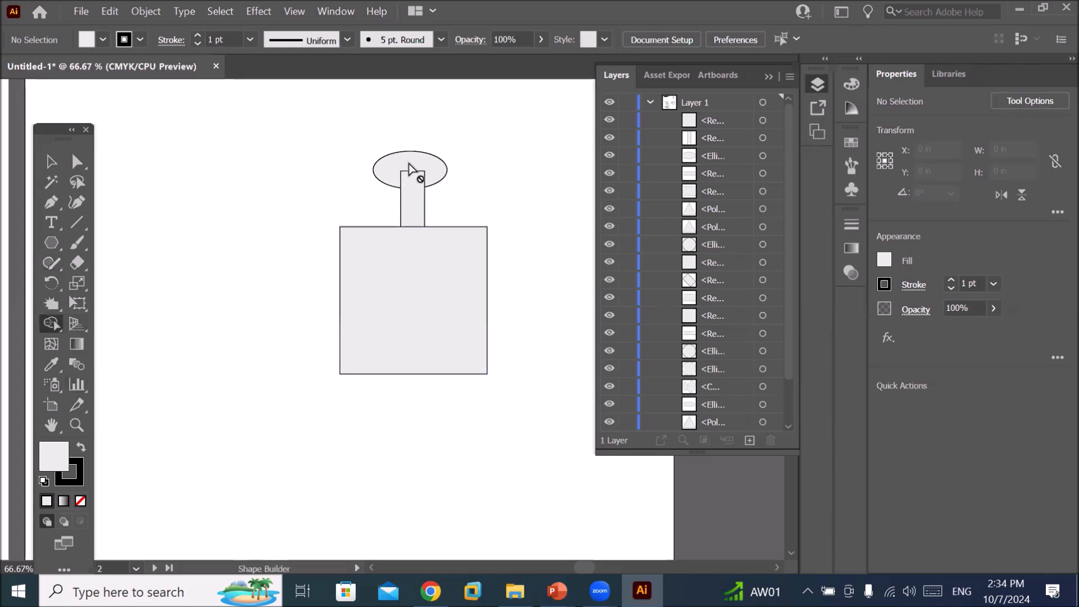
{"action": "left_click", "coordinate": [52, 162]}
{"action": "left_click_drag", "start_coordinate": [314, 143], "coordinate": [414, 418]}
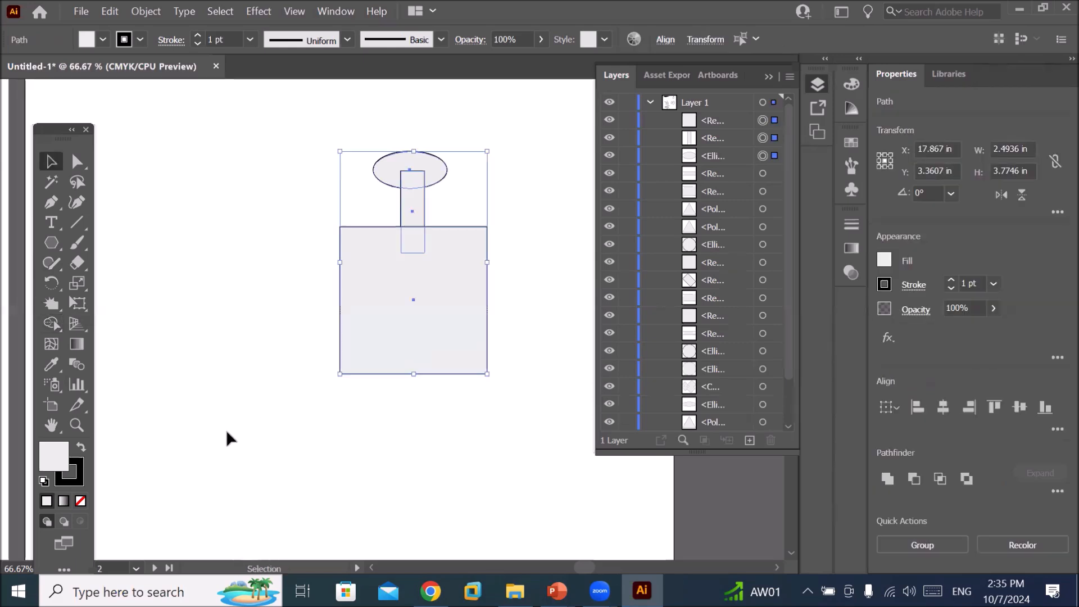
{"action": "left_click", "coordinate": [52, 321]}
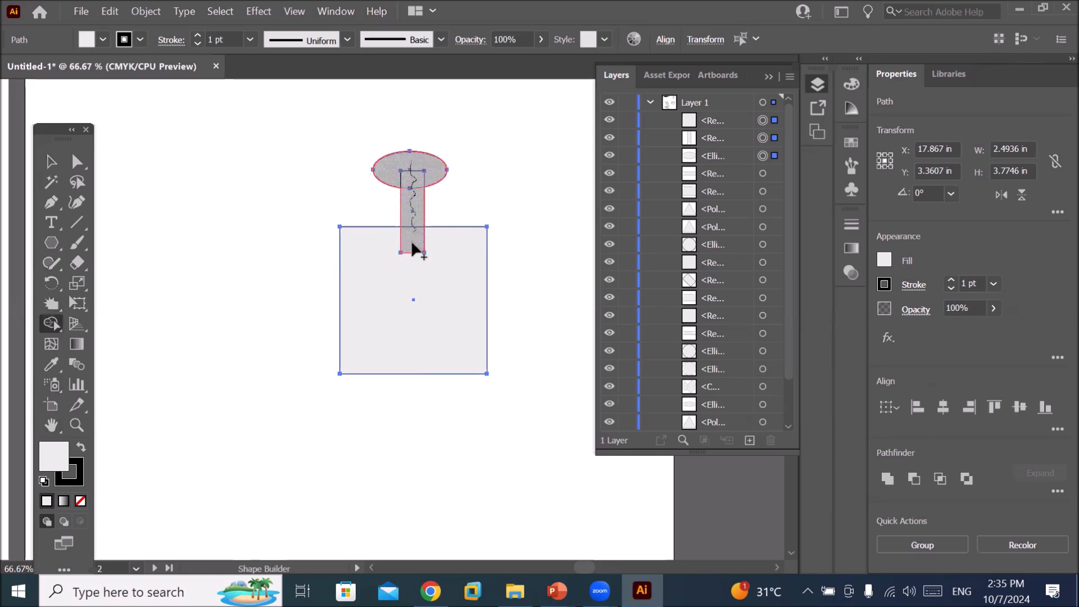
{"action": "mouse_move", "coordinate": [413, 255]}
{"action": "left_mouse_down"}
{"action": "mouse_move", "coordinate": [410, 285]}
{"action": "mouse_move", "coordinate": [447, 369]}
{"action": "left_mouse_up"}
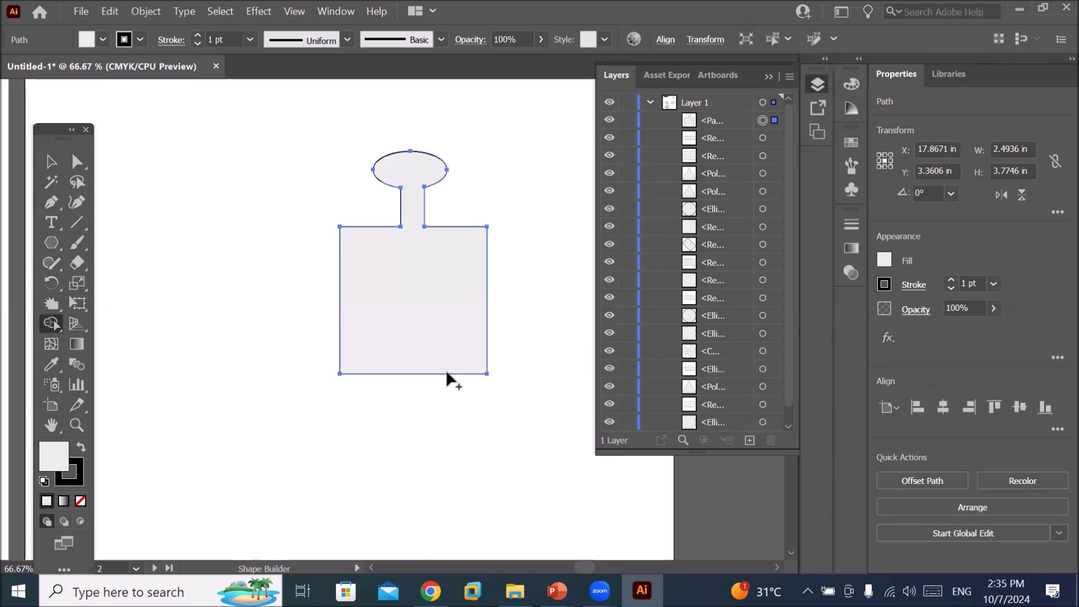
Set the merged figure's stroke weight to 6 pt.
{"action": "left_click", "coordinate": [47, 167]}
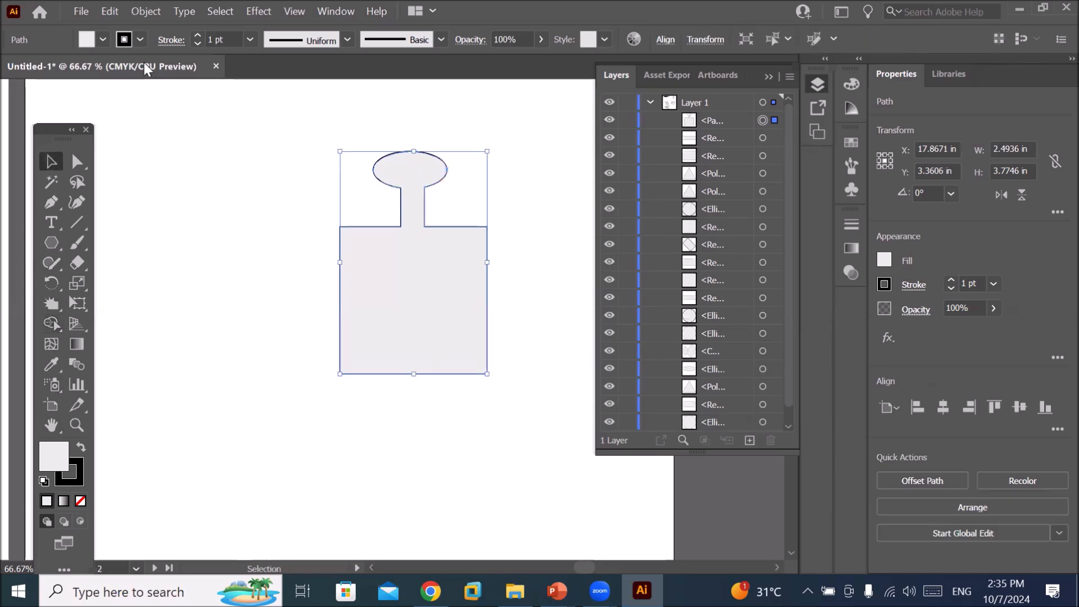
{"action": "left_click", "coordinate": [196, 35]}
{"action": "left_click", "coordinate": [196, 35]}
{"action": "left_click", "coordinate": [196, 35]}
{"action": "left_click", "coordinate": [197, 35]}
{"action": "left_click", "coordinate": [196, 35]}
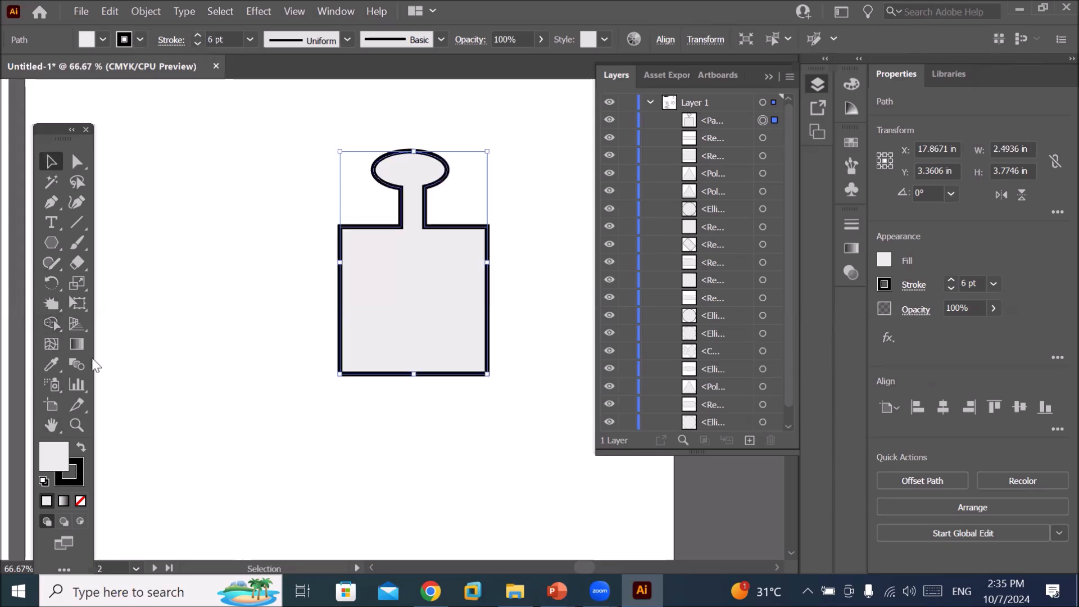
Delete all artwork in the document and switch to the Pencil tool.
{"action": "key", "text": "ctrl+a"}
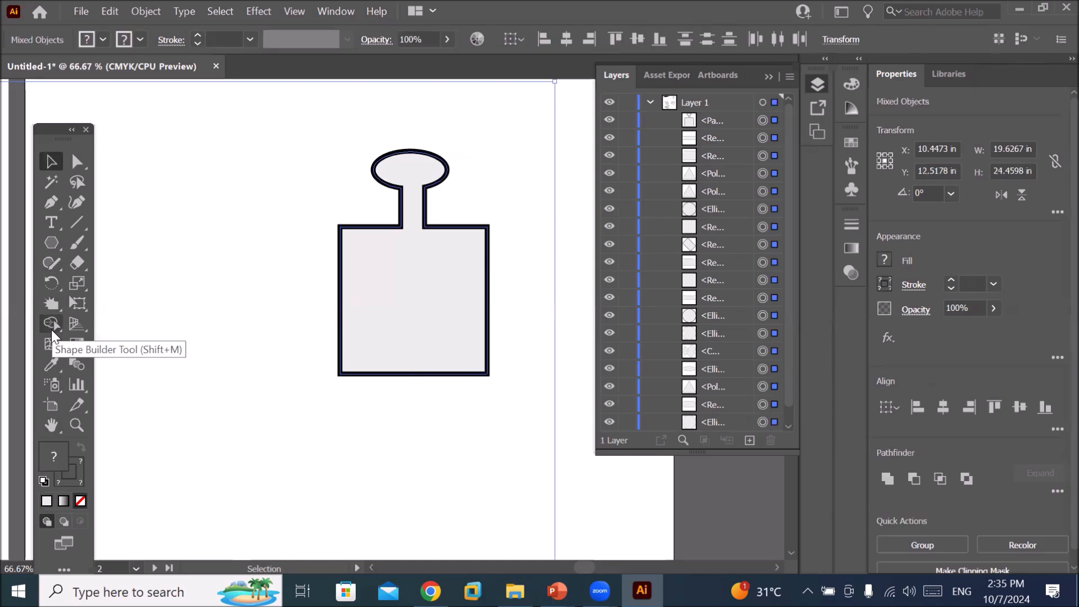
{"action": "key", "text": "Delete"}
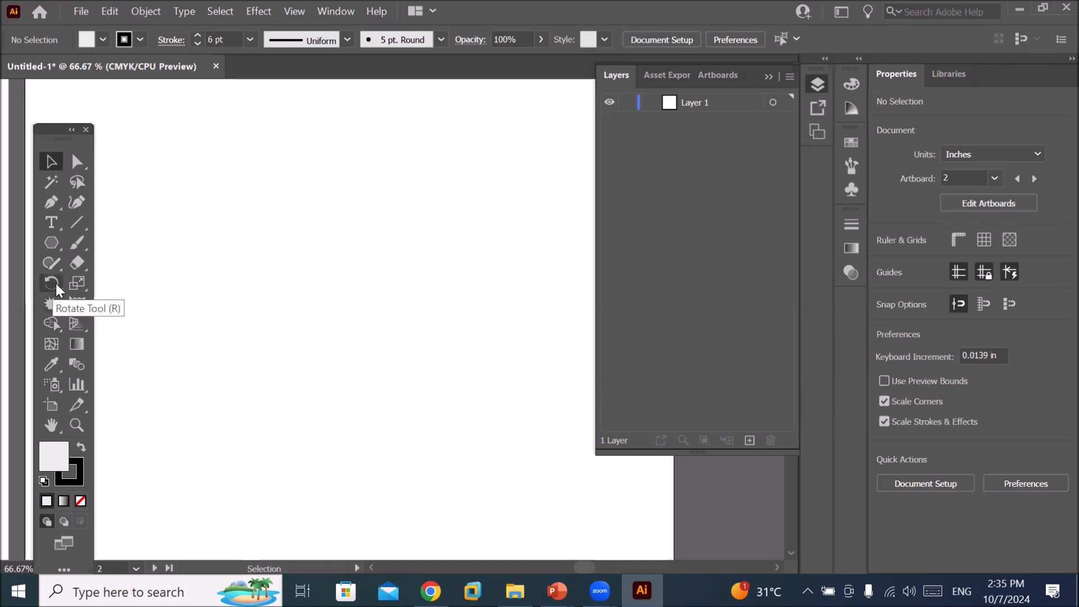
{"action": "left_click", "coordinate": [51, 266]}
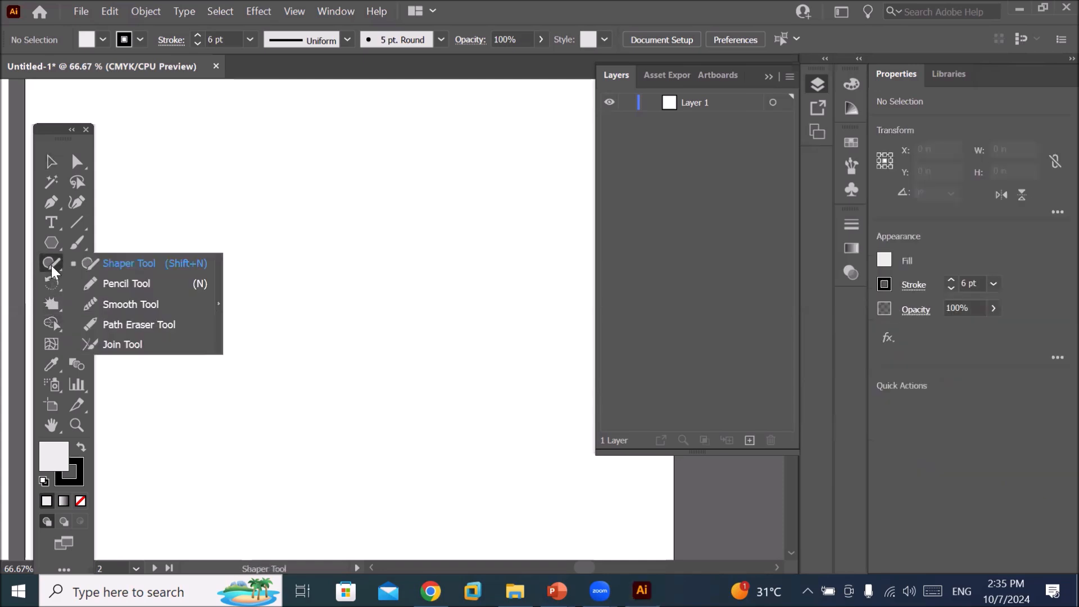
{"action": "left_click", "coordinate": [127, 284]}
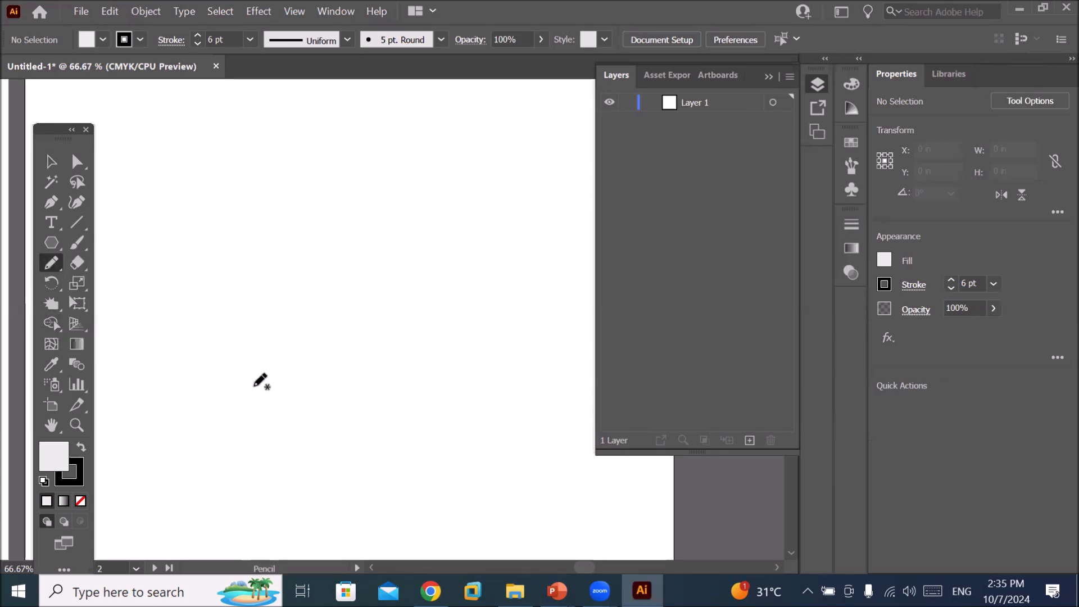
Draw a wavy freehand outline about 10.67 by 8.02 in across artboard 1, closing its gap with a second stroke, and delete it.
{"action": "key", "text": "ctrl+minus"}
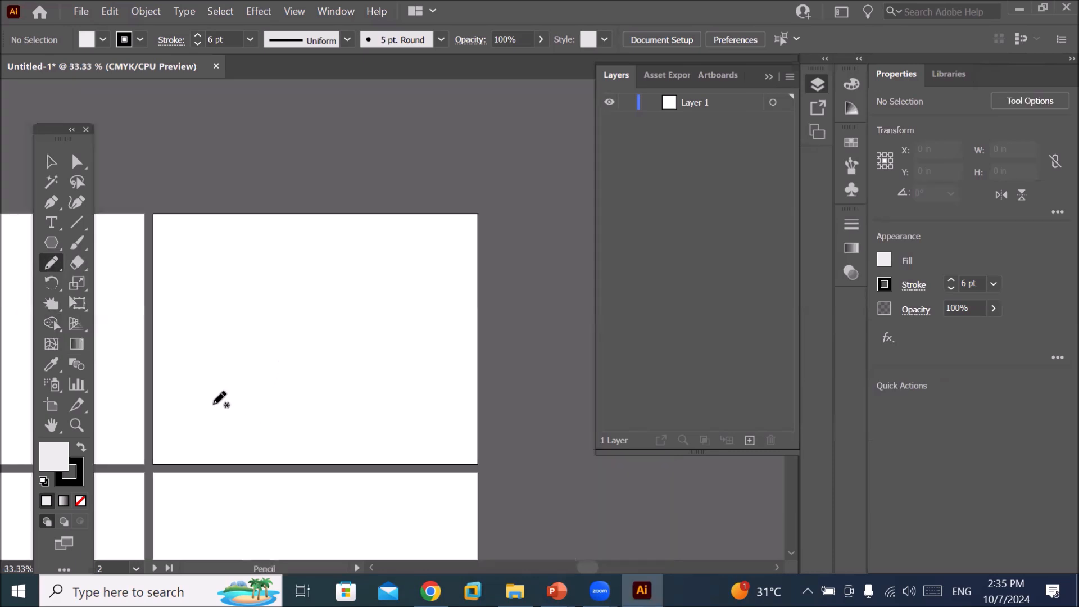
{"action": "key", "text": "space"}
{"action": "left_click_drag", "start_coordinate": [195, 383], "coordinate": [366, 309]}
{"action": "mouse_move", "coordinate": [140, 277]}
{"action": "left_mouse_down"}
{"action": "mouse_move", "coordinate": [274, 280]}
{"action": "mouse_move", "coordinate": [271, 315]}
{"action": "left_mouse_up"}
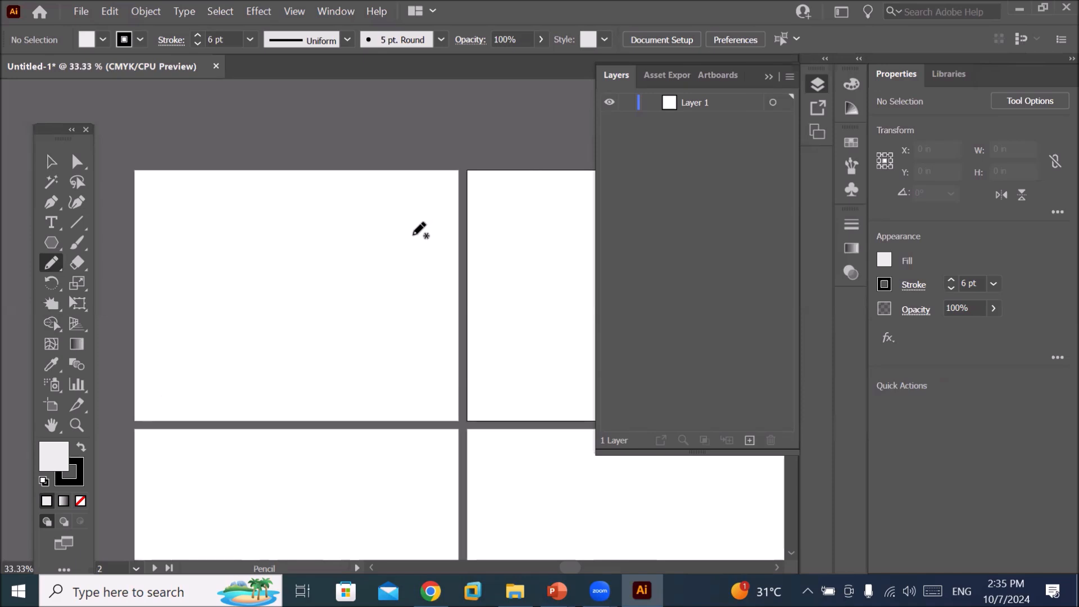
{"action": "mouse_move", "coordinate": [406, 235]}
{"action": "left_mouse_down"}
{"action": "mouse_move", "coordinate": [412, 211]}
{"action": "mouse_move", "coordinate": [369, 204]}
{"action": "mouse_move", "coordinate": [330, 249]}
{"action": "mouse_move", "coordinate": [299, 253]}
{"action": "mouse_move", "coordinate": [261, 291]}
{"action": "mouse_move", "coordinate": [238, 292]}
{"action": "mouse_move", "coordinate": [135, 399]}
{"action": "mouse_move", "coordinate": [140, 416]}
{"action": "mouse_move", "coordinate": [263, 432]}
{"action": "mouse_move", "coordinate": [373, 380]}
{"action": "mouse_move", "coordinate": [400, 334]}
{"action": "left_mouse_up"}
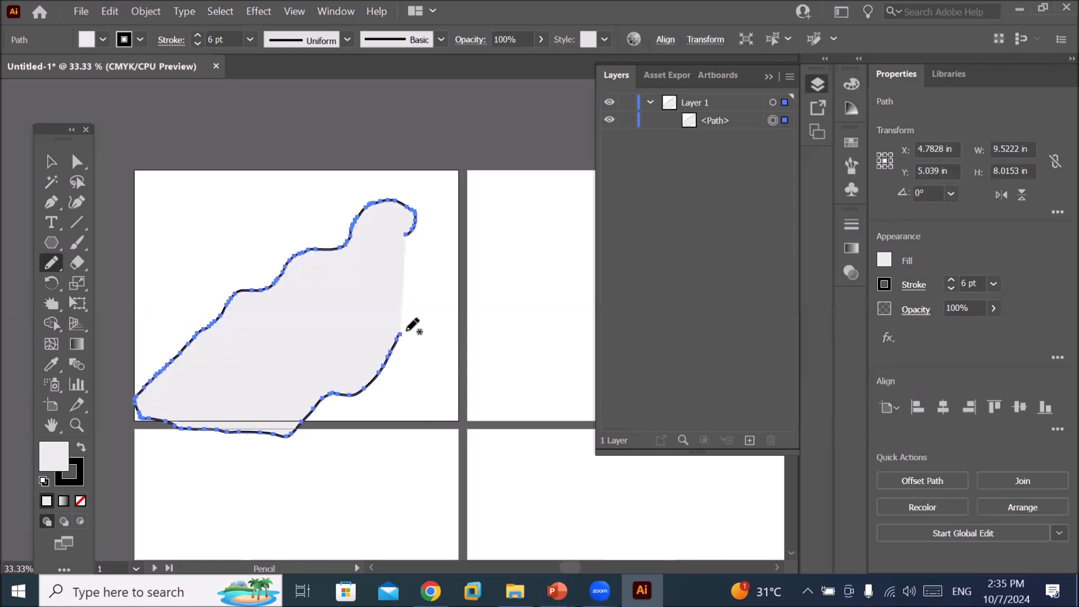
{"action": "mouse_move", "coordinate": [407, 332]}
{"action": "left_mouse_down"}
{"action": "mouse_move", "coordinate": [440, 272]}
{"action": "mouse_move", "coordinate": [430, 240]}
{"action": "mouse_move", "coordinate": [406, 232]}
{"action": "left_mouse_up"}
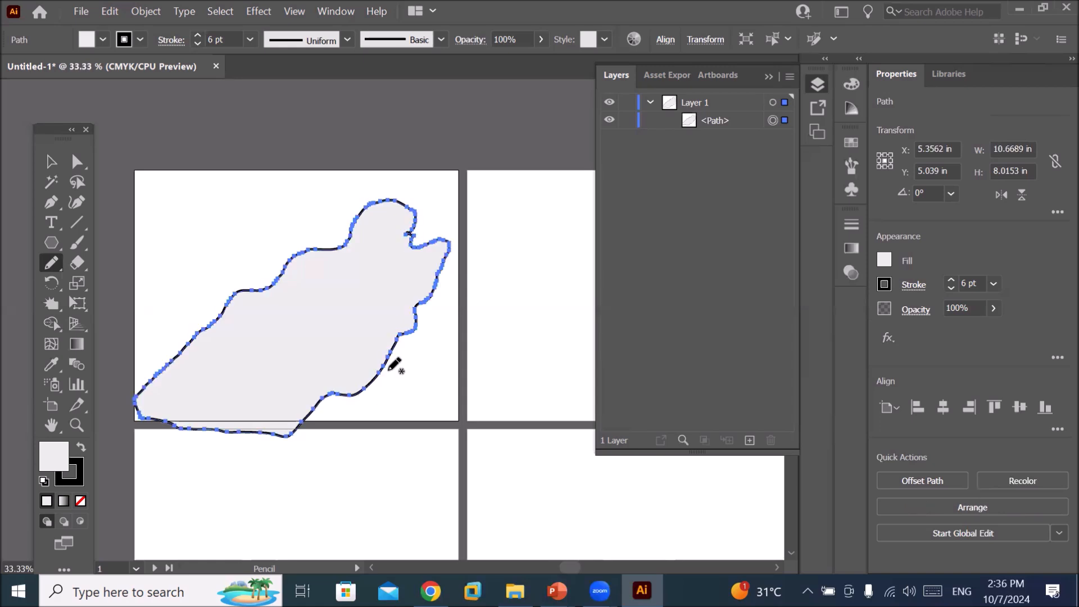
{"action": "scroll", "coordinate": [400, 340], "scroll_direction": "down", "scroll_amount": 2}
{"action": "scroll", "coordinate": [399, 340], "scroll_direction": "down", "scroll_amount": 1}
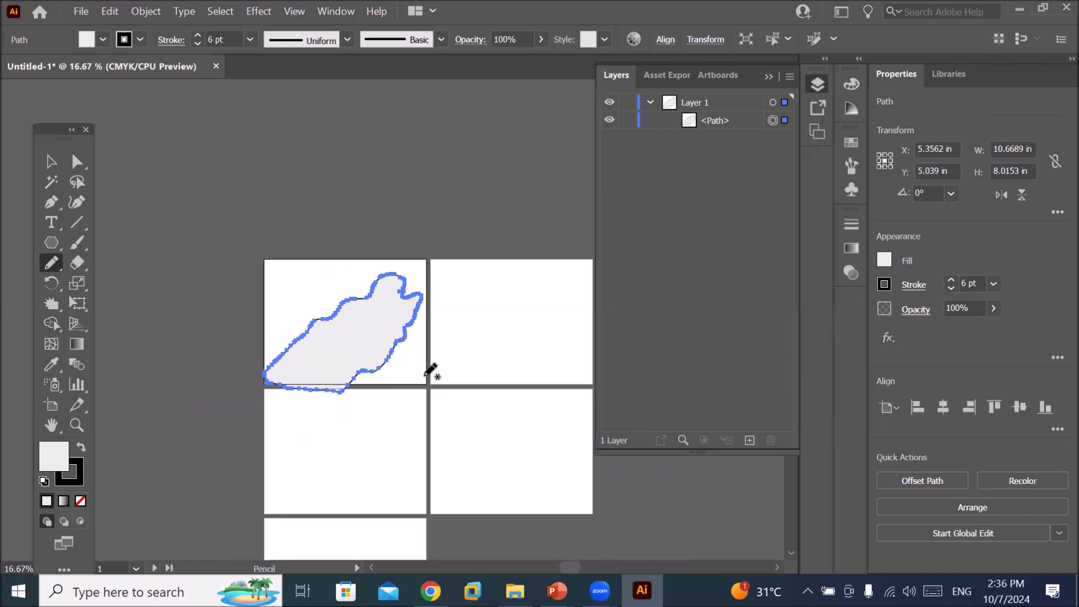
{"action": "key", "text": "Delete"}
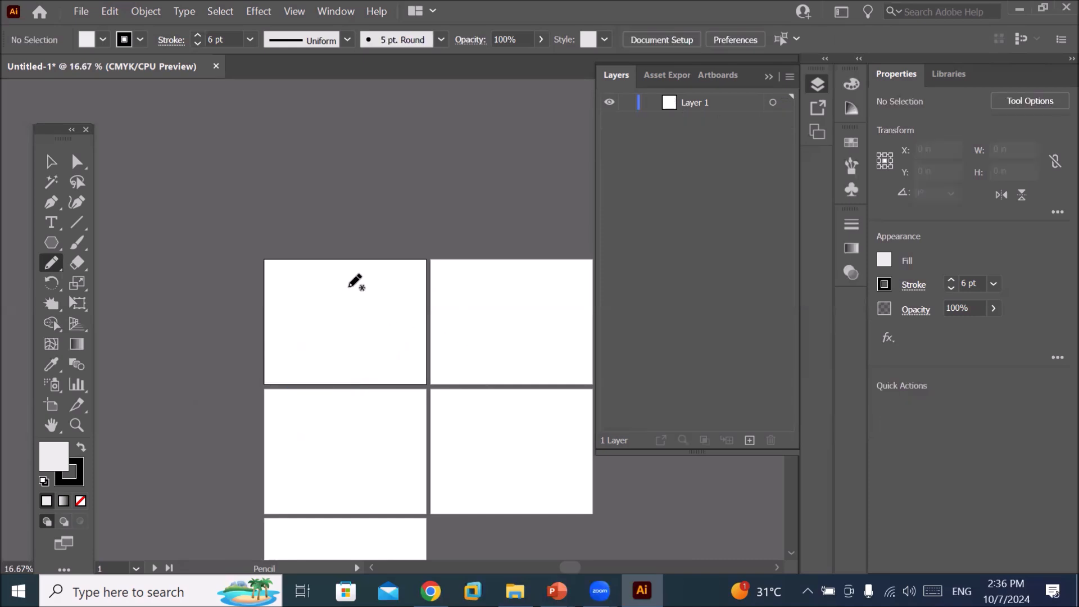
Draw a rough four-sided shape about 6.32 by 3.54 in on artboard 1 with the Pencil tool and close its open corner.
{"action": "scroll", "coordinate": [356, 281], "scroll_direction": "up", "scroll_amount": 1}
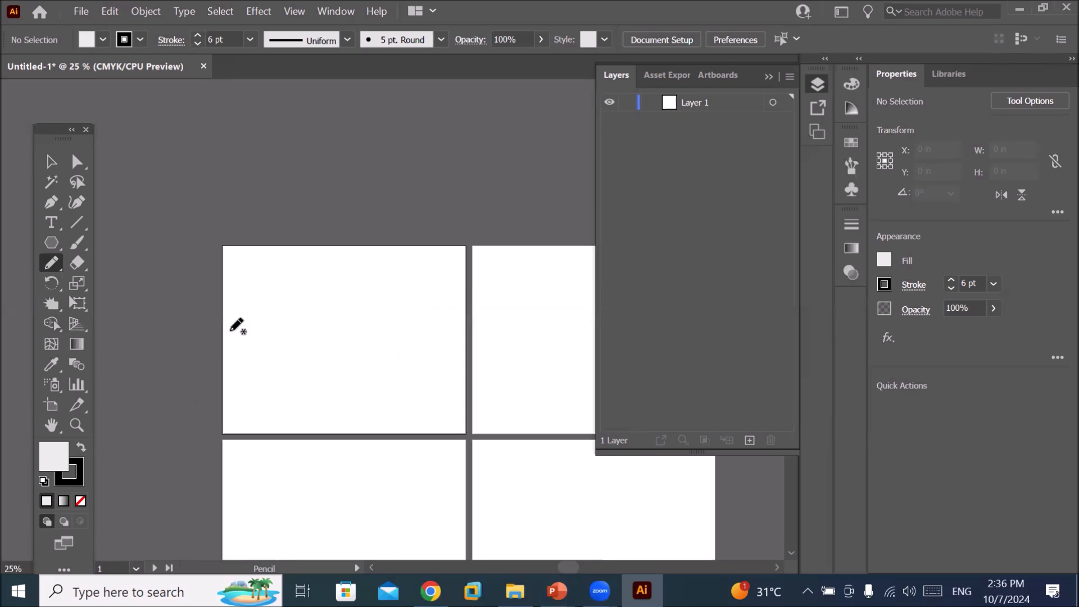
{"action": "scroll", "coordinate": [232, 320], "scroll_direction": "up", "scroll_amount": 1}
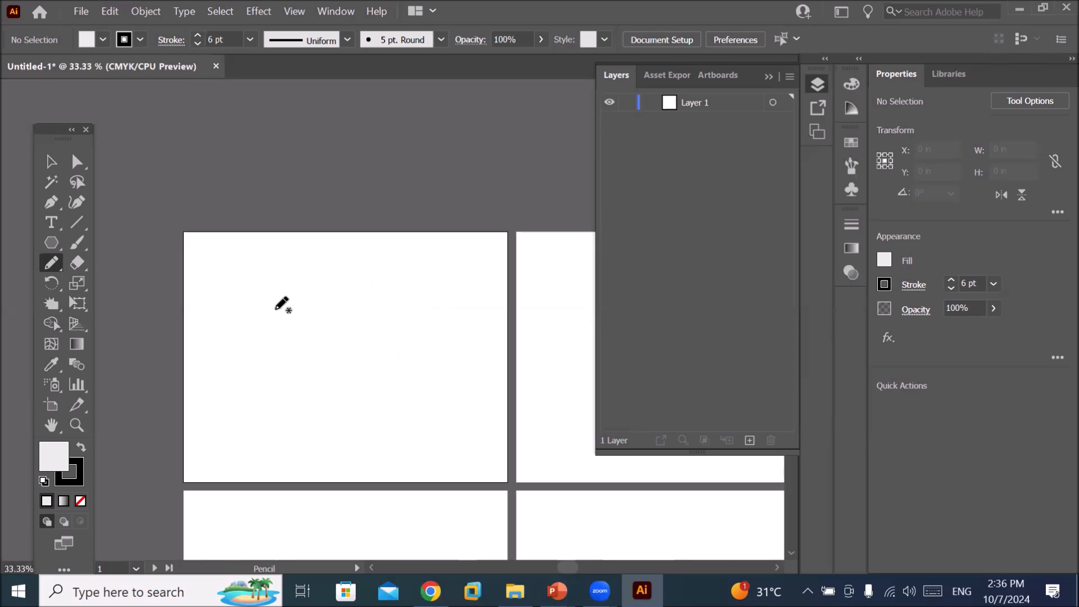
{"action": "mouse_move", "coordinate": [276, 308]}
{"action": "left_mouse_down"}
{"action": "mouse_move", "coordinate": [263, 394]}
{"action": "mouse_move", "coordinate": [417, 396]}
{"action": "mouse_move", "coordinate": [449, 302]}
{"action": "mouse_move", "coordinate": [326, 296]}
{"action": "left_mouse_up"}
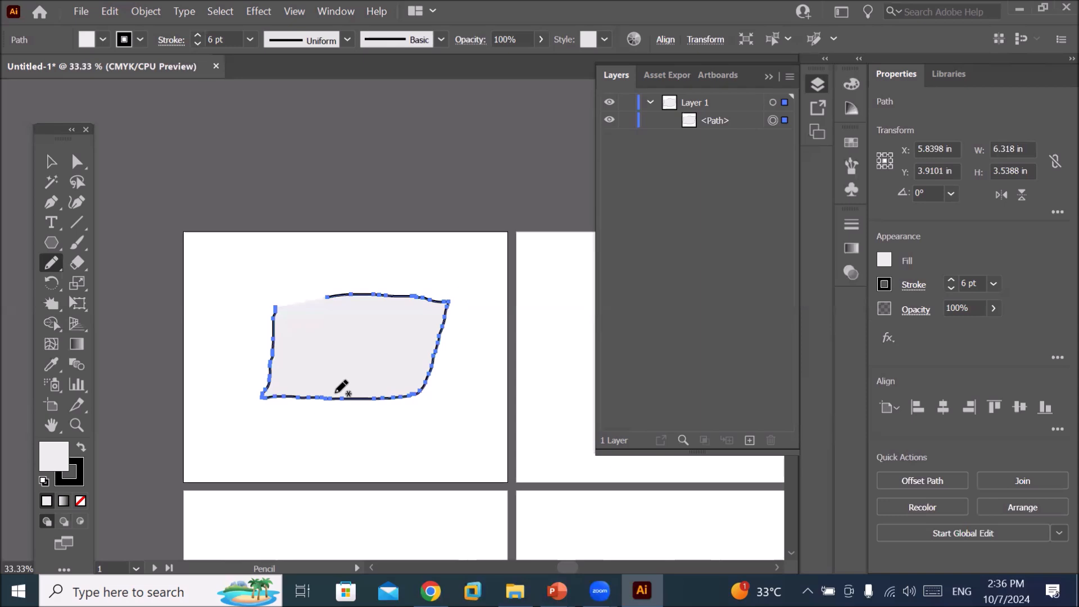
{"action": "scroll", "coordinate": [337, 338], "scroll_direction": "up", "scroll_amount": 2}
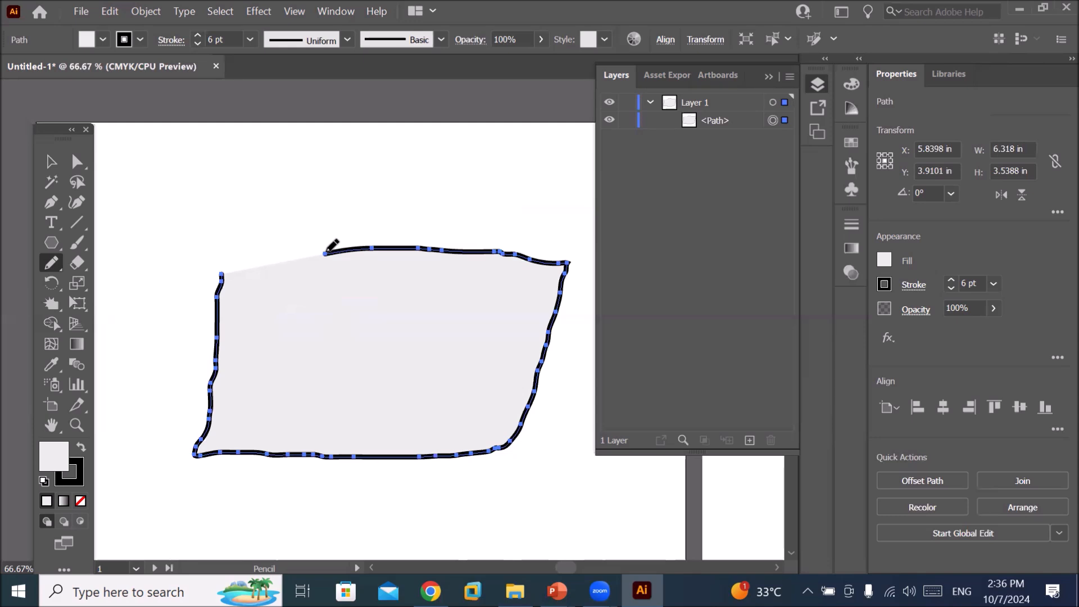
{"action": "mouse_move", "coordinate": [324, 255]}
{"action": "left_mouse_down"}
{"action": "mouse_move", "coordinate": [259, 253]}
{"action": "mouse_move", "coordinate": [216, 269]}
{"action": "mouse_move", "coordinate": [224, 275]}
{"action": "left_mouse_up"}
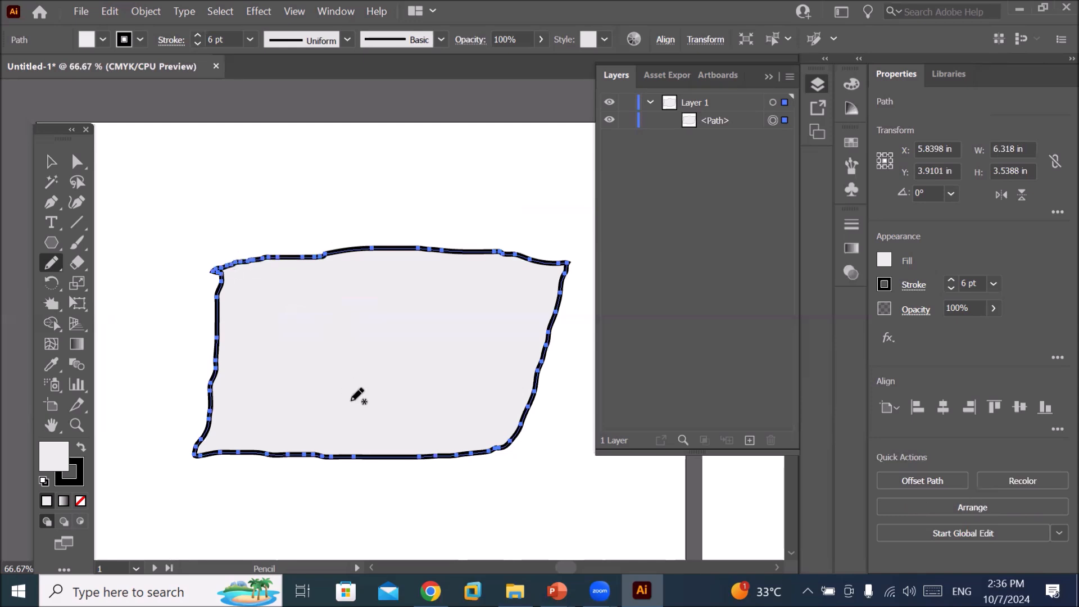
Fill the four-sided shape with yellow.
{"action": "left_click", "coordinate": [103, 39]}
{"action": "left_click", "coordinate": [80, 69]}
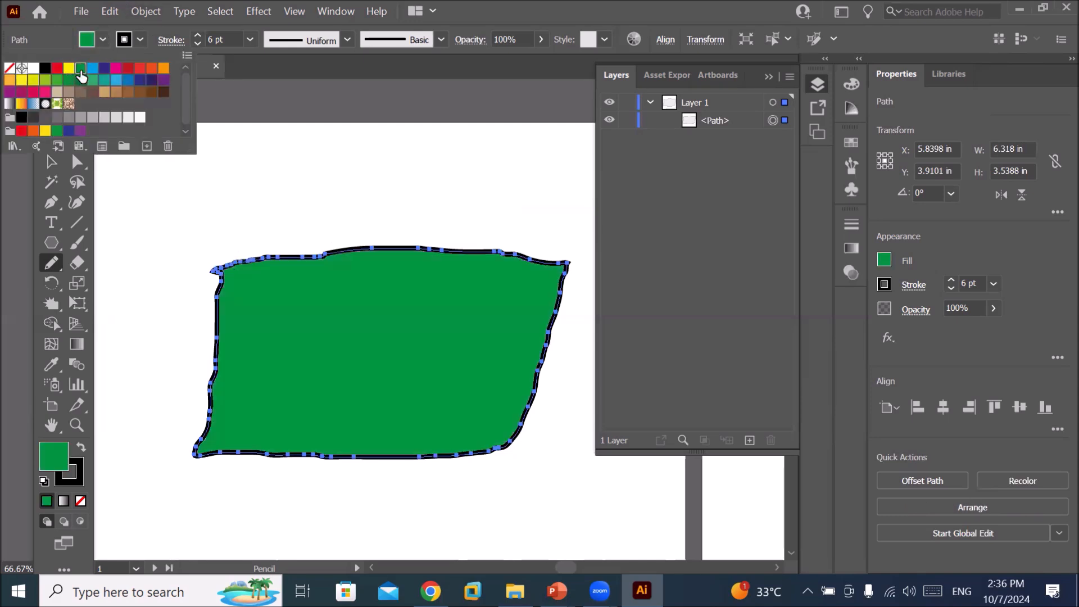
{"action": "left_click", "coordinate": [69, 69]}
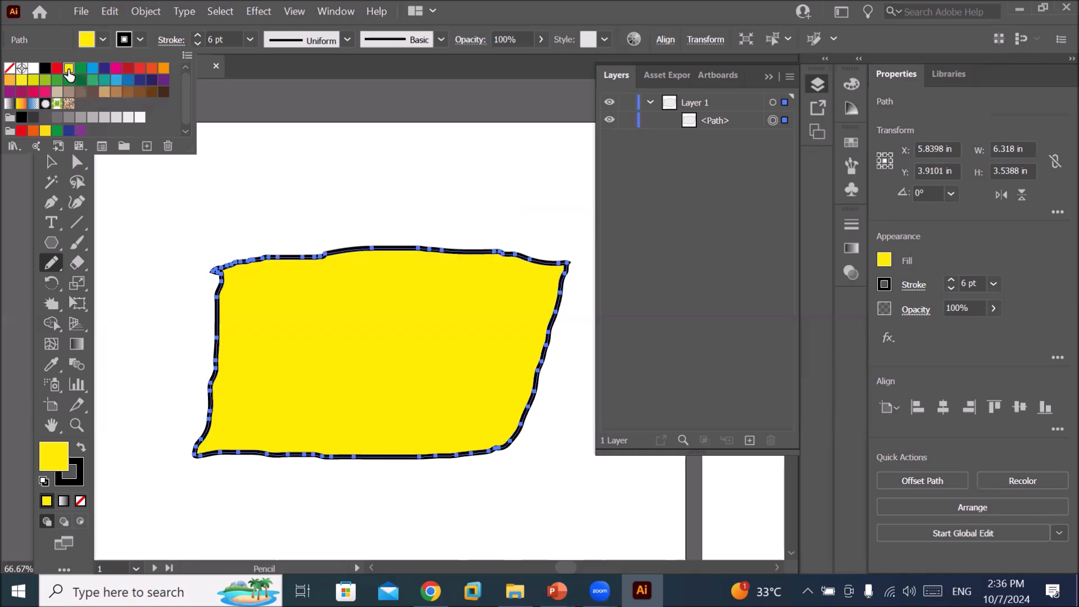
{"action": "left_click", "coordinate": [46, 261]}
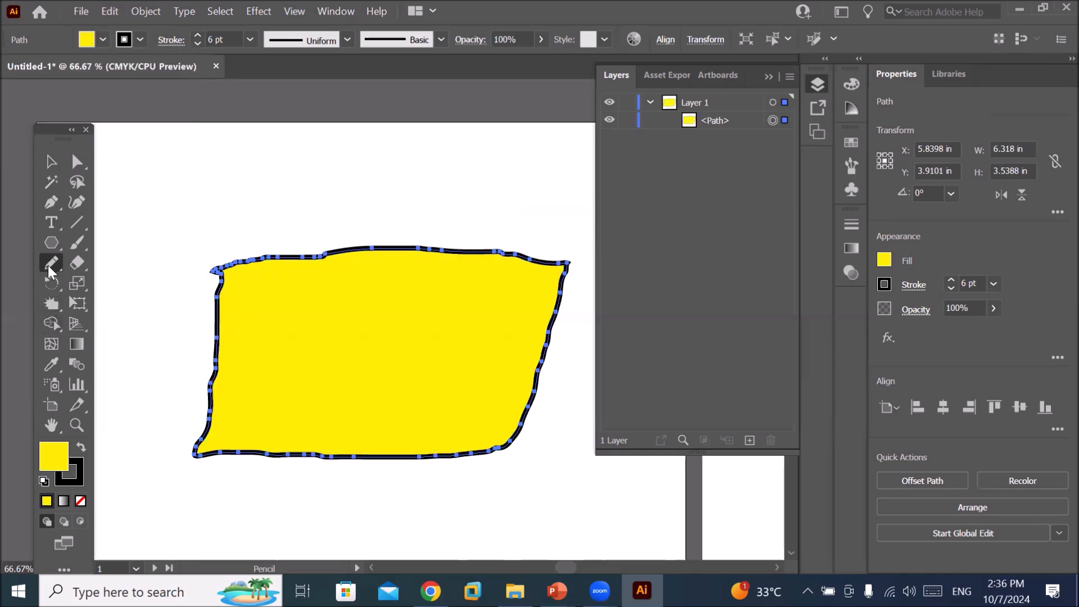
Pull three anchor points on the yellow shape's upper edge upward into peaks with the Direct Selection tool.
{"action": "left_click", "coordinate": [79, 163]}
{"action": "scroll", "coordinate": [387, 274], "scroll_direction": "up", "scroll_amount": 2}
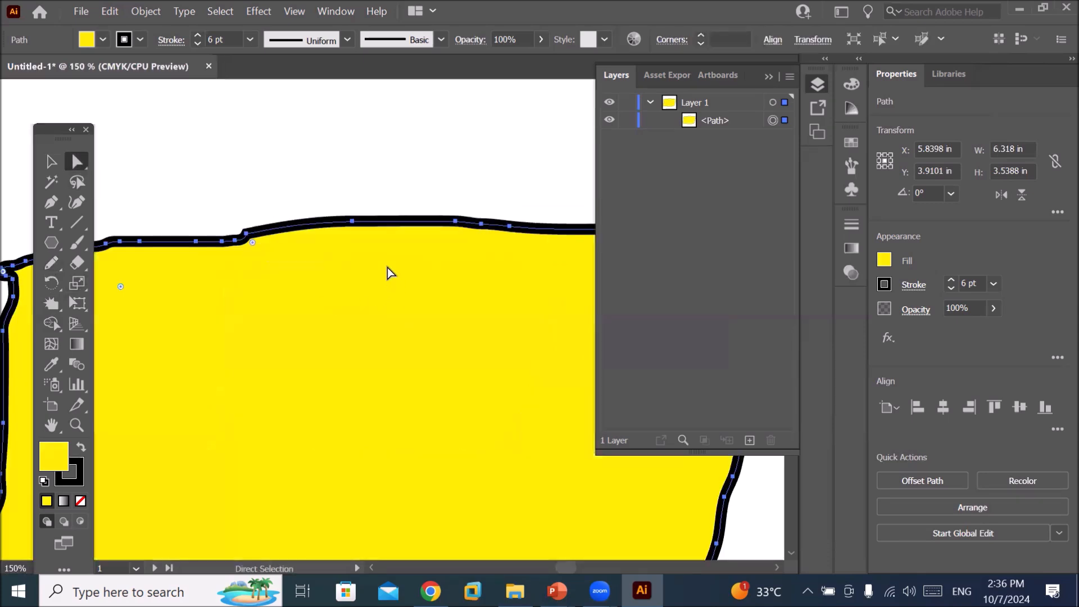
{"action": "left_click_drag", "start_coordinate": [352, 222], "coordinate": [357, 151]}
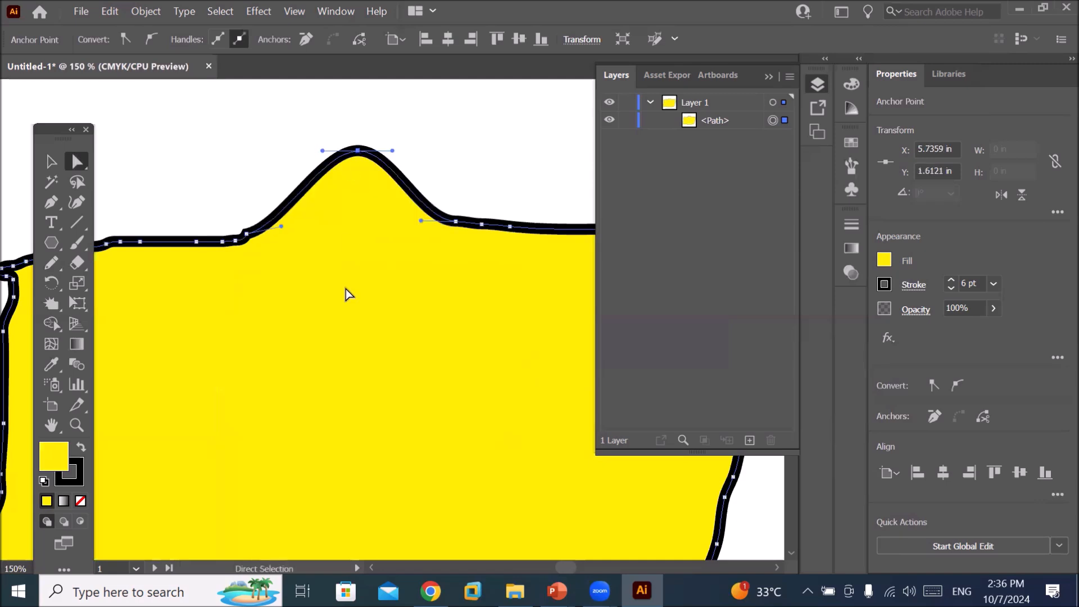
{"action": "scroll", "coordinate": [346, 289], "scroll_direction": "down", "scroll_amount": 2}
{"action": "left_click_drag", "start_coordinate": [280, 268], "coordinate": [278, 215]}
{"action": "left_click_drag", "start_coordinate": [476, 263], "coordinate": [460, 212]}
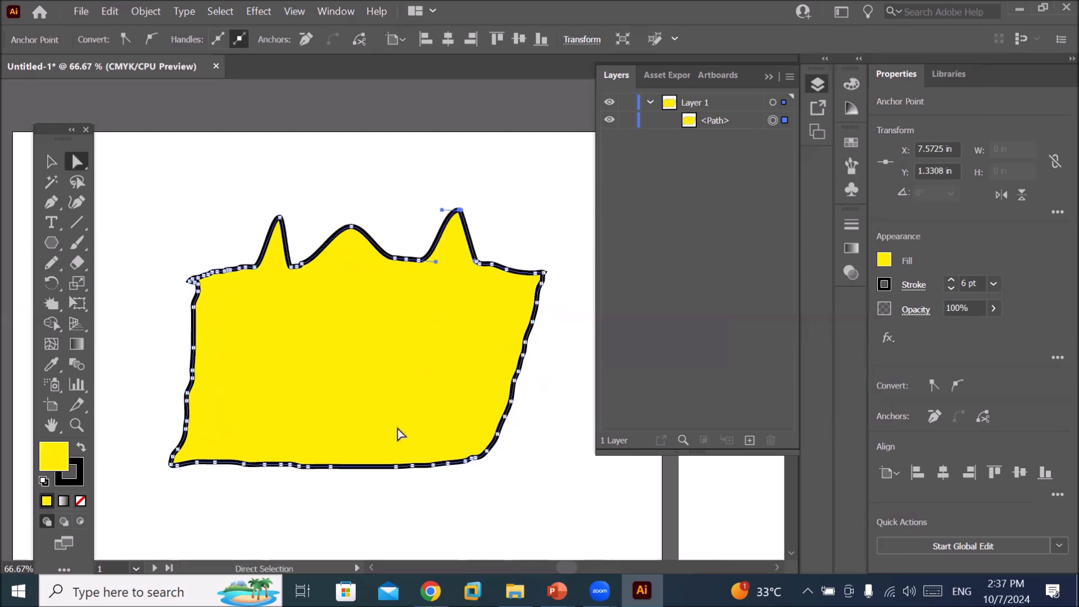
Draw three overlapping mountains, together about 11.14 by 4.88 in, along the lower edge of artboard 2 with the Pencil tool.
{"action": "scroll", "coordinate": [397, 434], "scroll_direction": "down", "scroll_amount": 2}
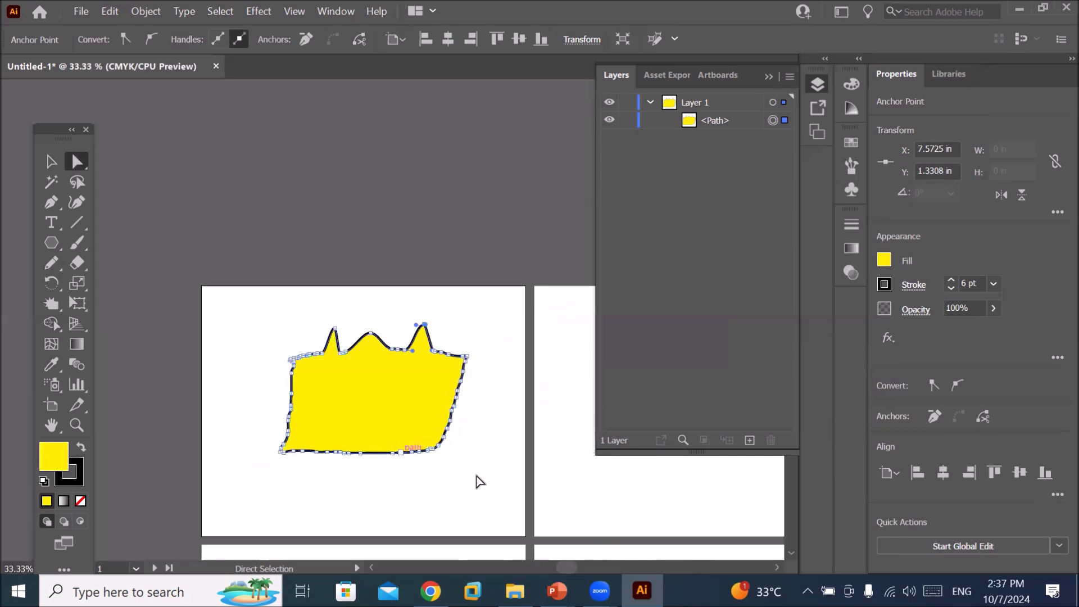
{"action": "left_click_drag", "start_coordinate": [584, 502], "coordinate": [277, 422]}
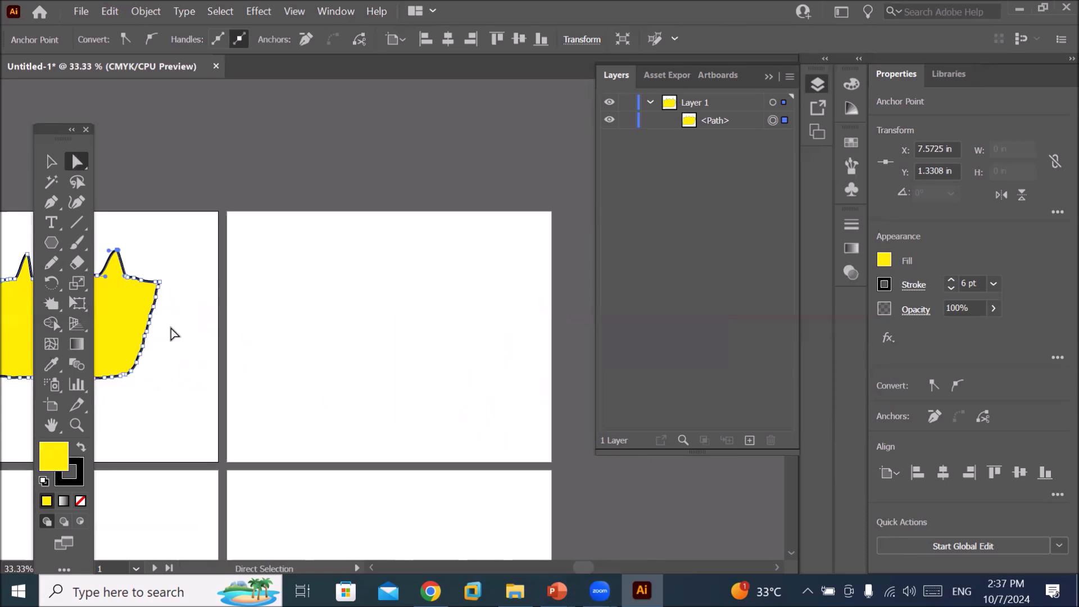
{"action": "left_click", "coordinate": [51, 263]}
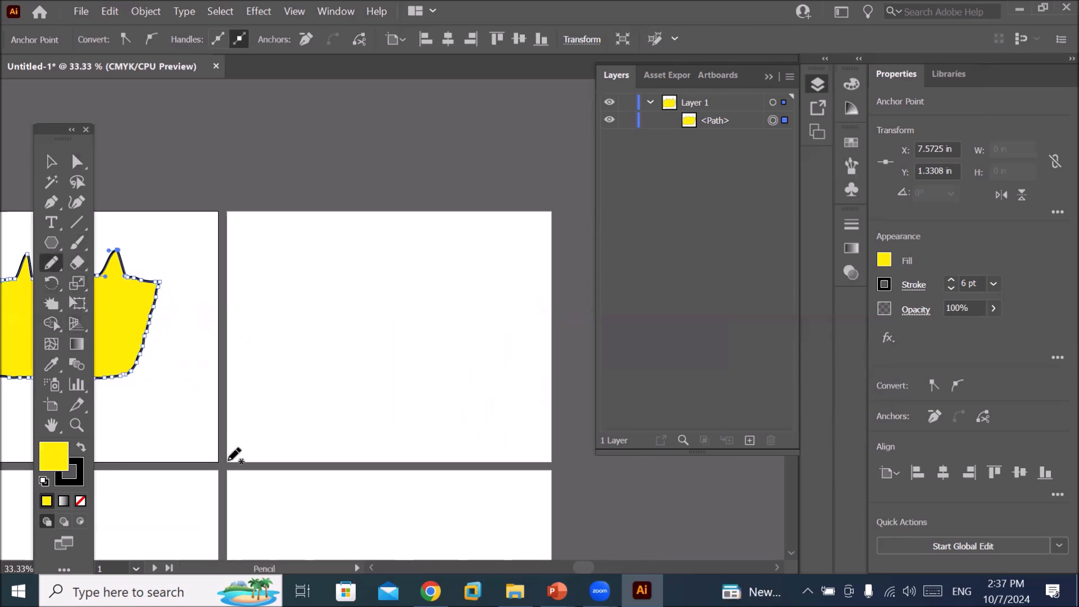
{"action": "mouse_move", "coordinate": [227, 462]}
{"action": "left_mouse_down"}
{"action": "mouse_move", "coordinate": [267, 400]}
{"action": "mouse_move", "coordinate": [293, 327]}
{"action": "mouse_move", "coordinate": [395, 463]}
{"action": "left_mouse_up"}
{"action": "mouse_move", "coordinate": [386, 380]}
{"action": "left_mouse_down"}
{"action": "mouse_move", "coordinate": [404, 341]}
{"action": "mouse_move", "coordinate": [474, 472]}
{"action": "mouse_move", "coordinate": [436, 472]}
{"action": "mouse_move", "coordinate": [491, 363]}
{"action": "mouse_move", "coordinate": [552, 475]}
{"action": "left_mouse_up"}
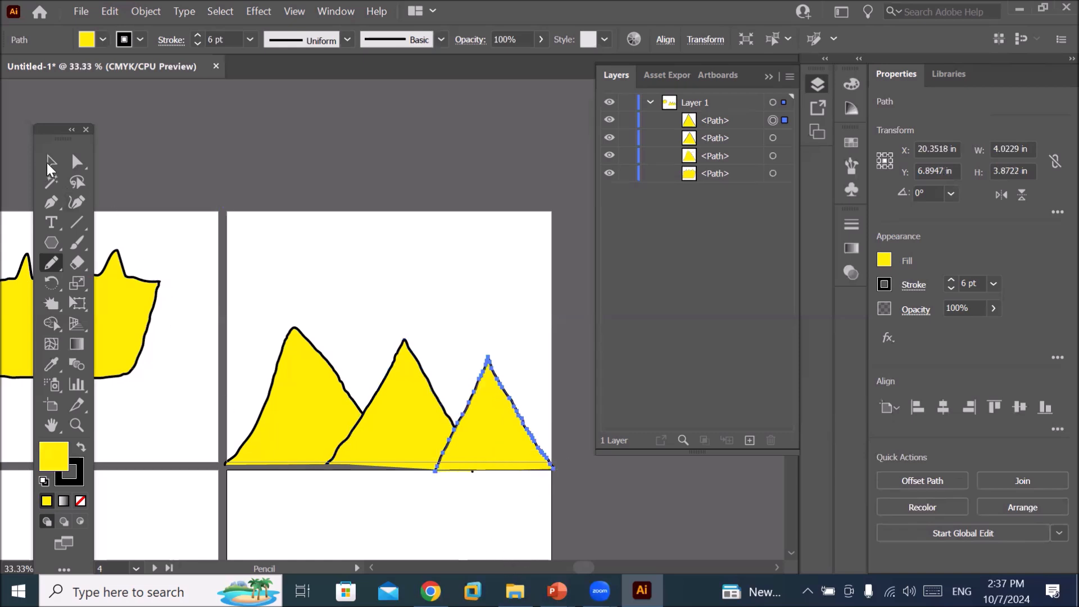
Fill all three mountains with brown and deselect them.
{"action": "left_click", "coordinate": [49, 163]}
{"action": "left_click_drag", "start_coordinate": [227, 312], "coordinate": [560, 518]}
{"action": "left_click", "coordinate": [103, 39]}
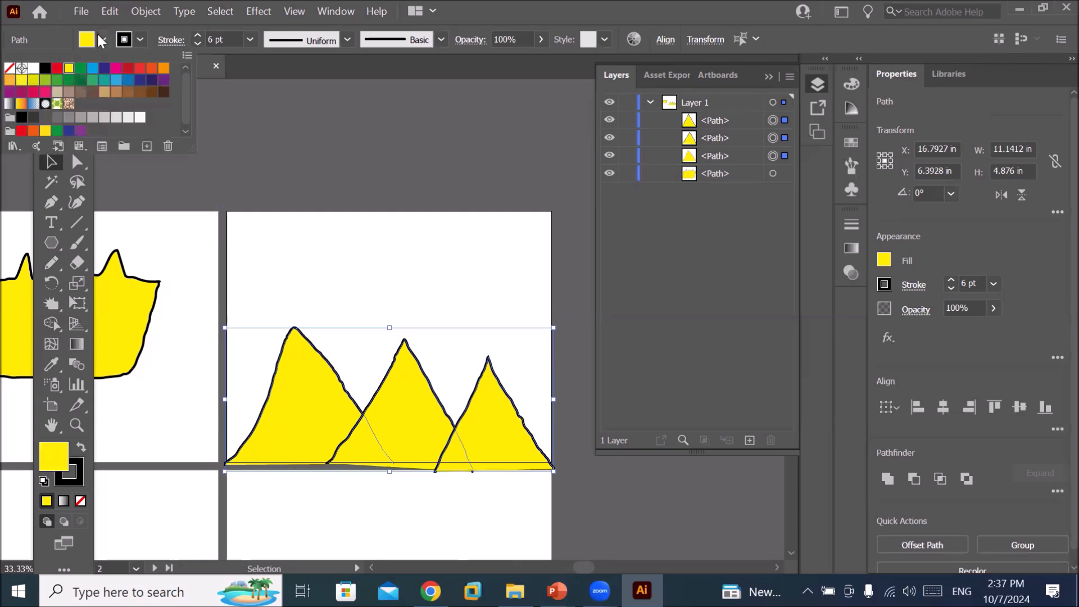
{"action": "left_click", "coordinate": [129, 92]}
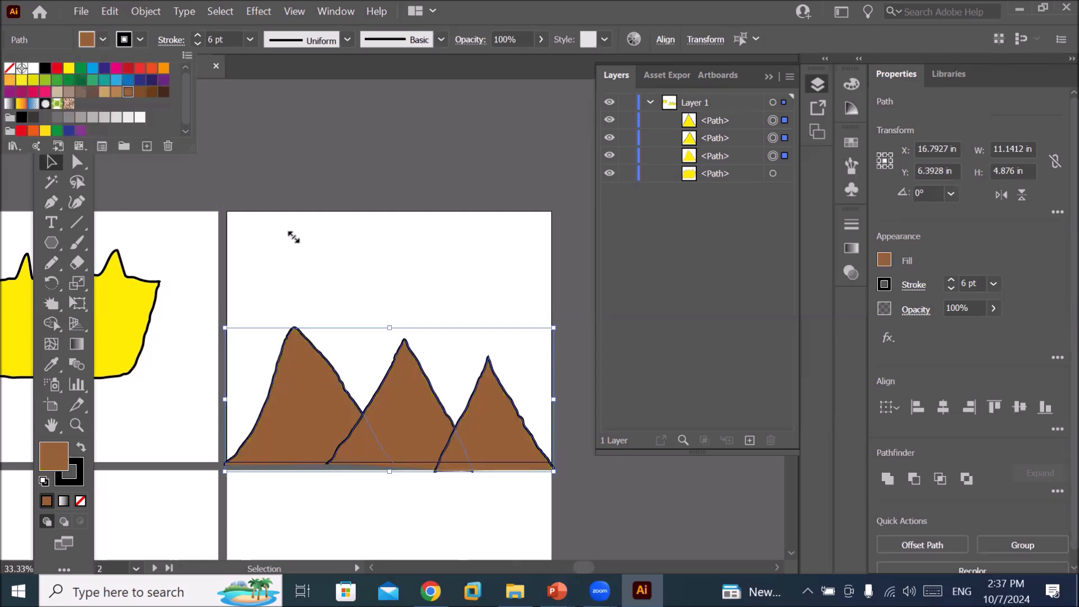
{"action": "left_click", "coordinate": [344, 239]}
{"action": "left_click", "coordinate": [515, 518]}
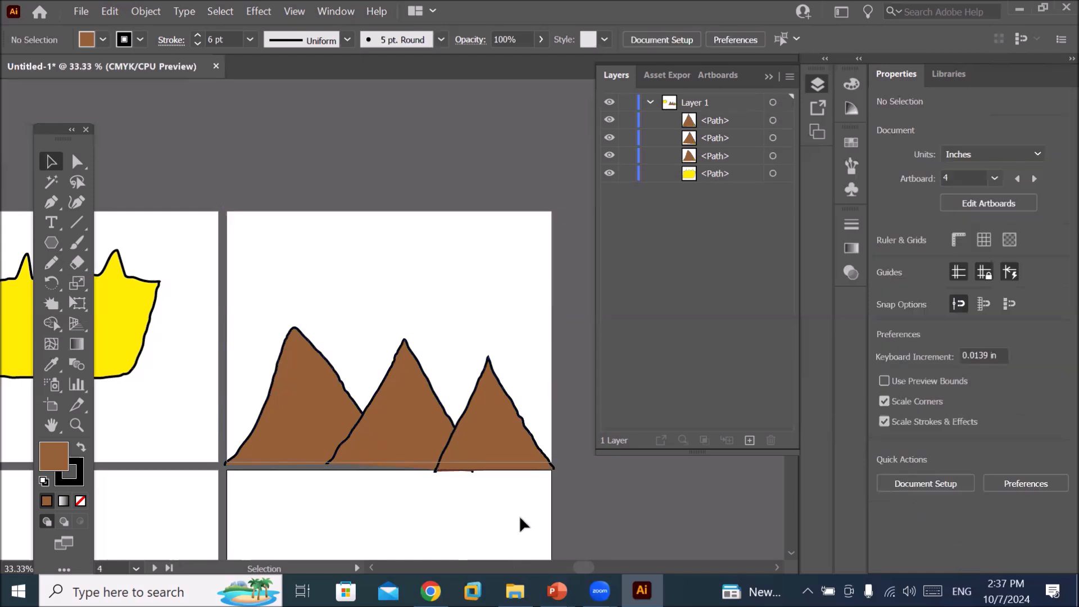
Draw a small circle about 0.76 in across above the tallest mountain on artboard 2 with the Pencil tool.
{"action": "left_click", "coordinate": [57, 260]}
{"action": "mouse_move", "coordinate": [275, 229]}
{"action": "left_mouse_down"}
{"action": "mouse_move", "coordinate": [283, 248]}
{"action": "mouse_move", "coordinate": [273, 230]}
{"action": "left_mouse_up"}
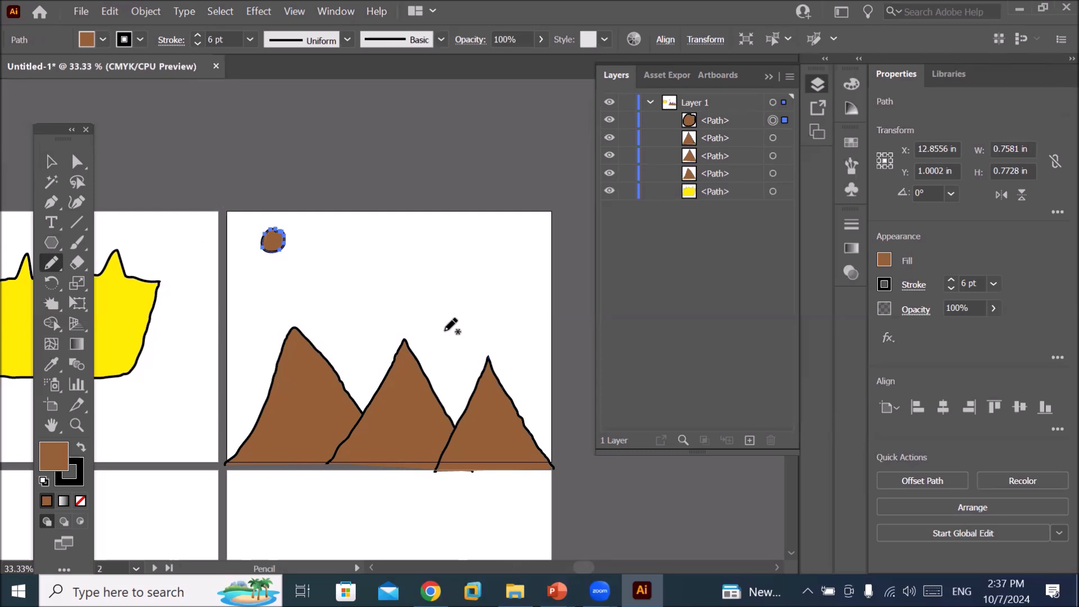
{"action": "left_click_drag", "start_coordinate": [306, 287], "coordinate": [304, 336]}
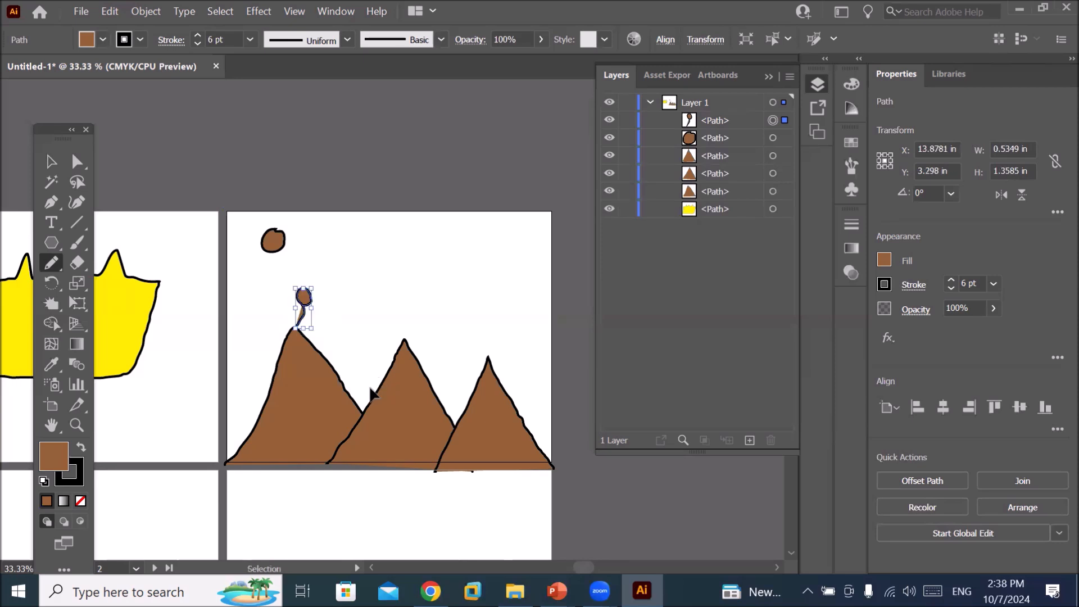
{"action": "key", "text": "ctrl+z"}
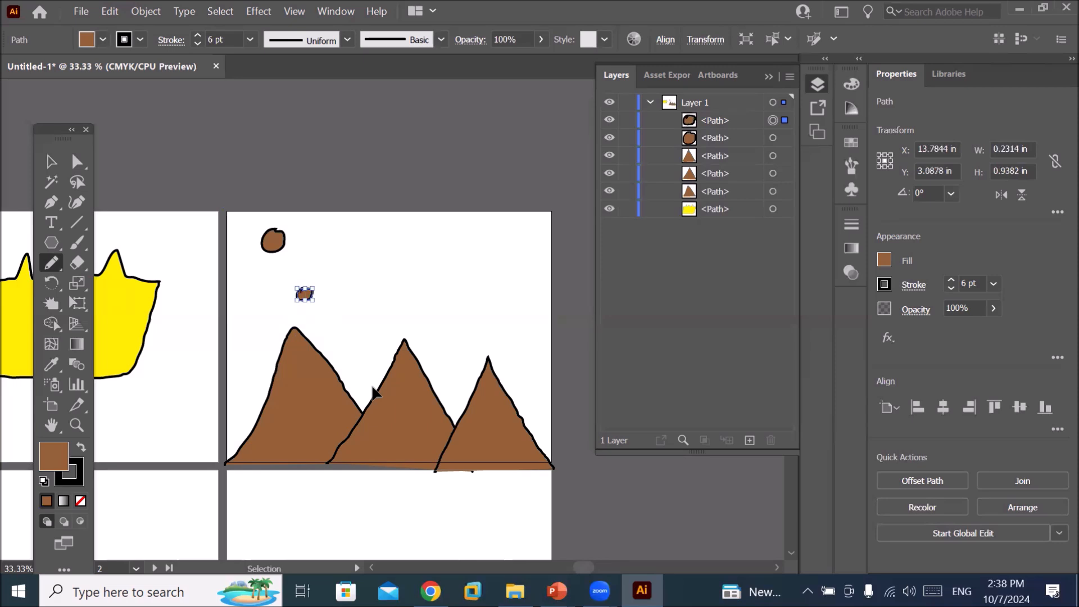
{"action": "key", "text": "ctrl+z"}
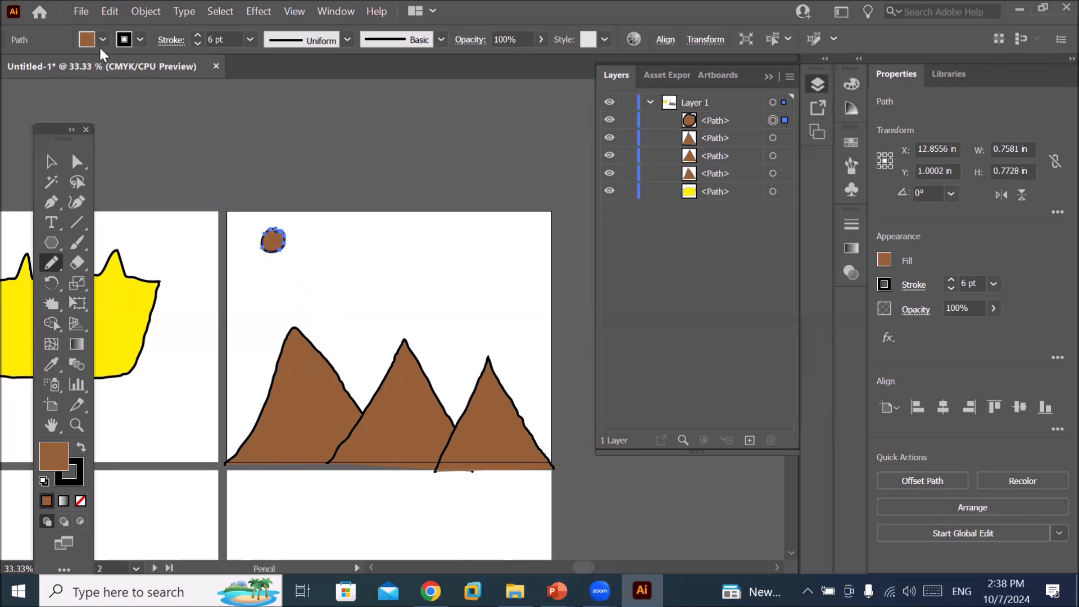
Try removing the fill from the small circle above the mountains, undo the change and deselect the circle.
{"action": "left_click", "coordinate": [103, 39]}
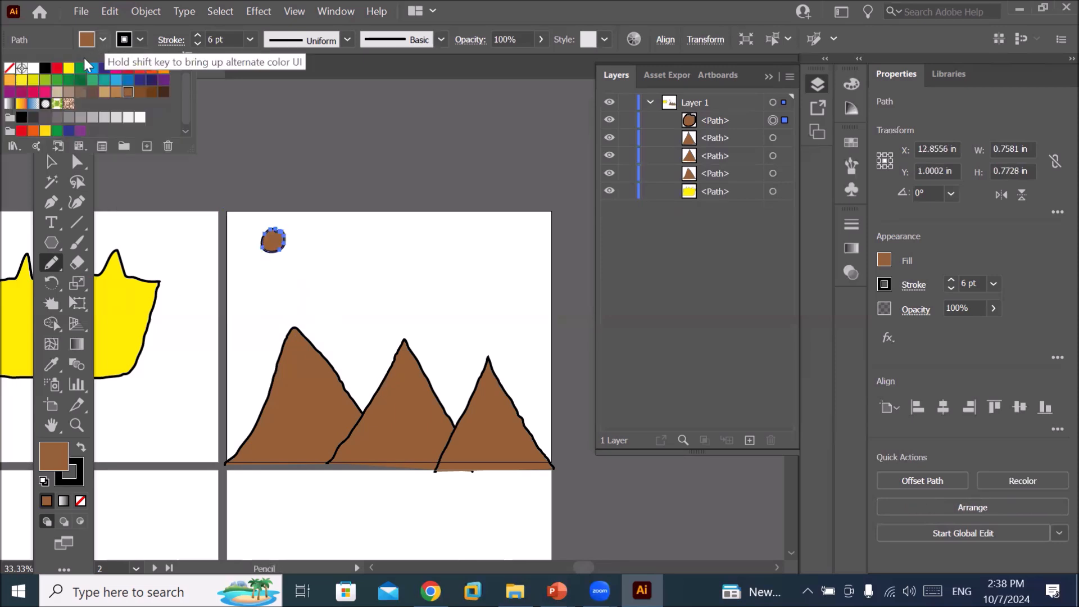
{"action": "left_click", "coordinate": [10, 69]}
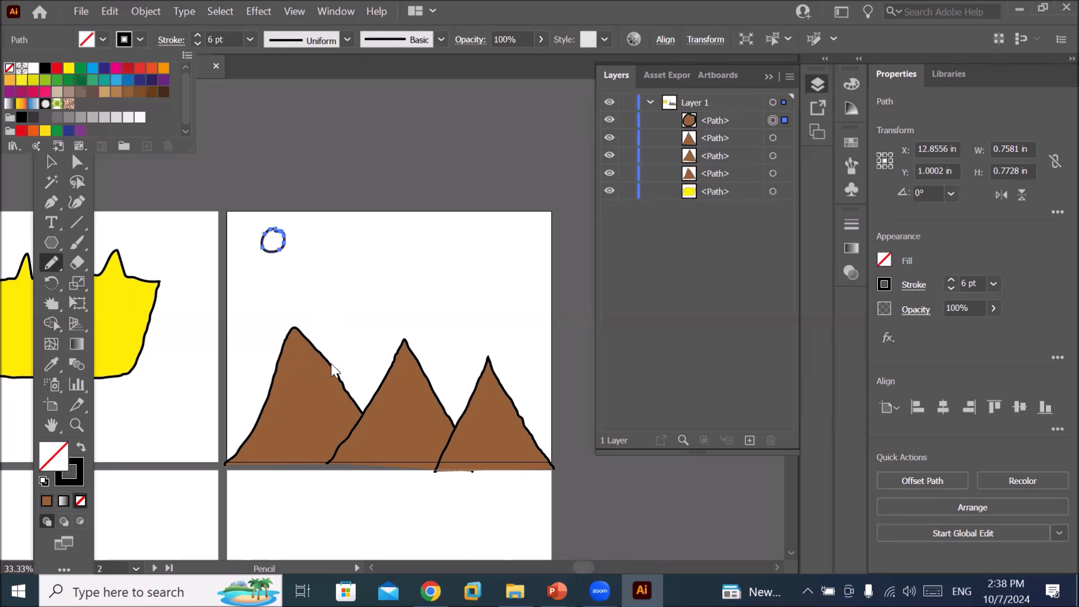
{"action": "left_click", "coordinate": [218, 211]}
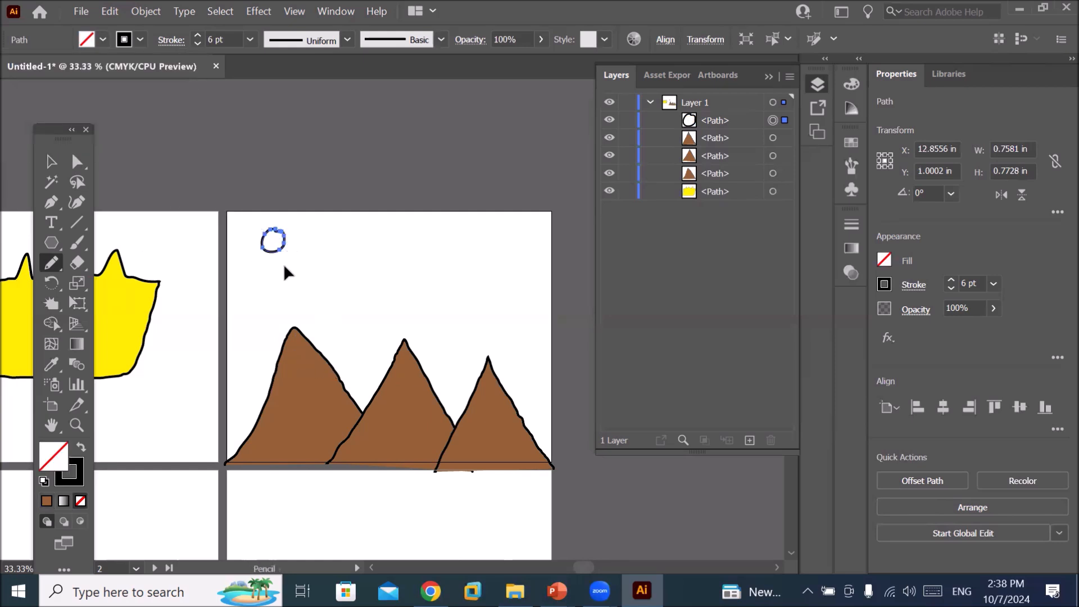
{"action": "key", "text": "ctrl+z"}
{"action": "key", "text": "v"}
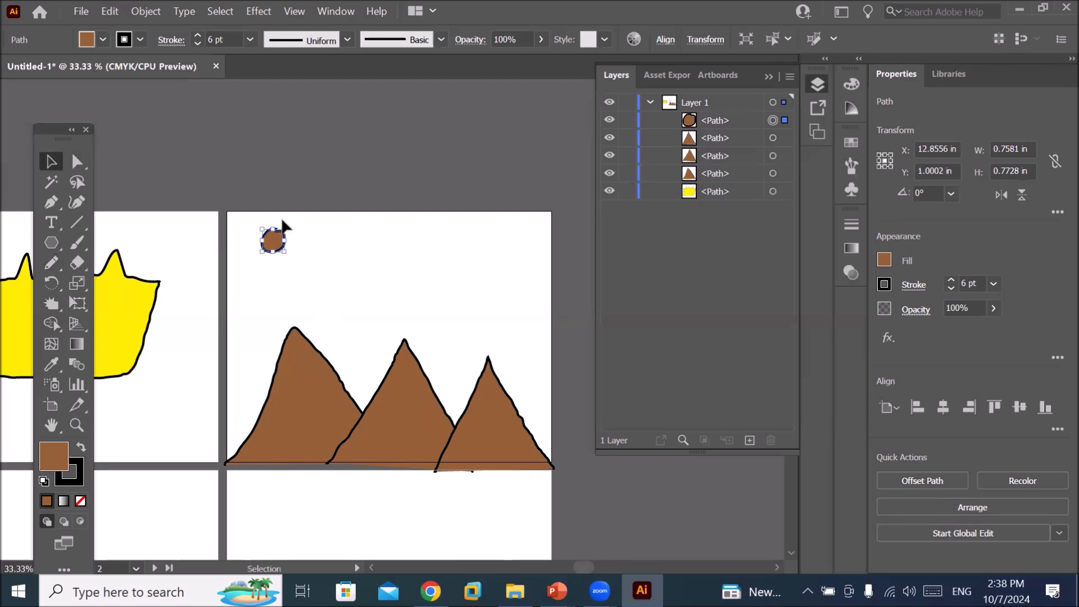
{"action": "left_click", "coordinate": [344, 284]}
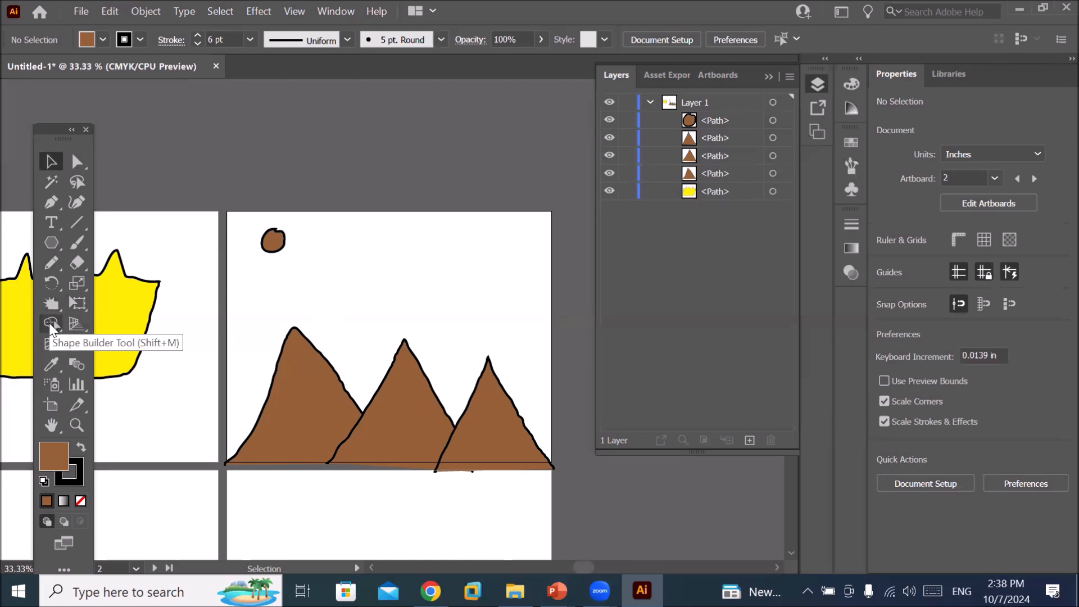
Set the Pencil tool's fidelity fully to Accurate in its tool options.
{"action": "left_click", "coordinate": [49, 288]}
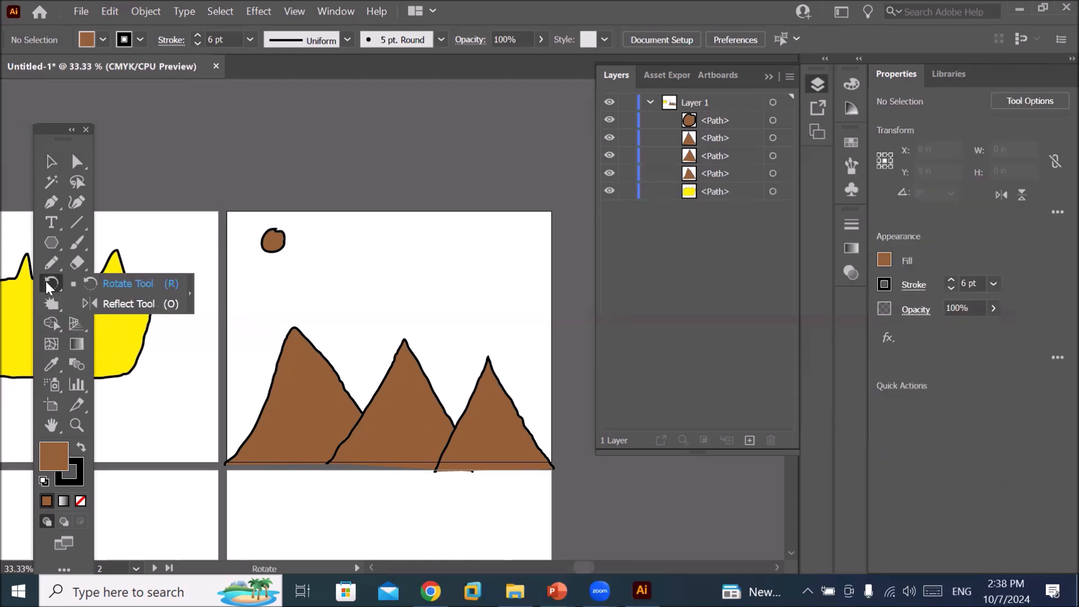
{"action": "left_click", "coordinate": [53, 268]}
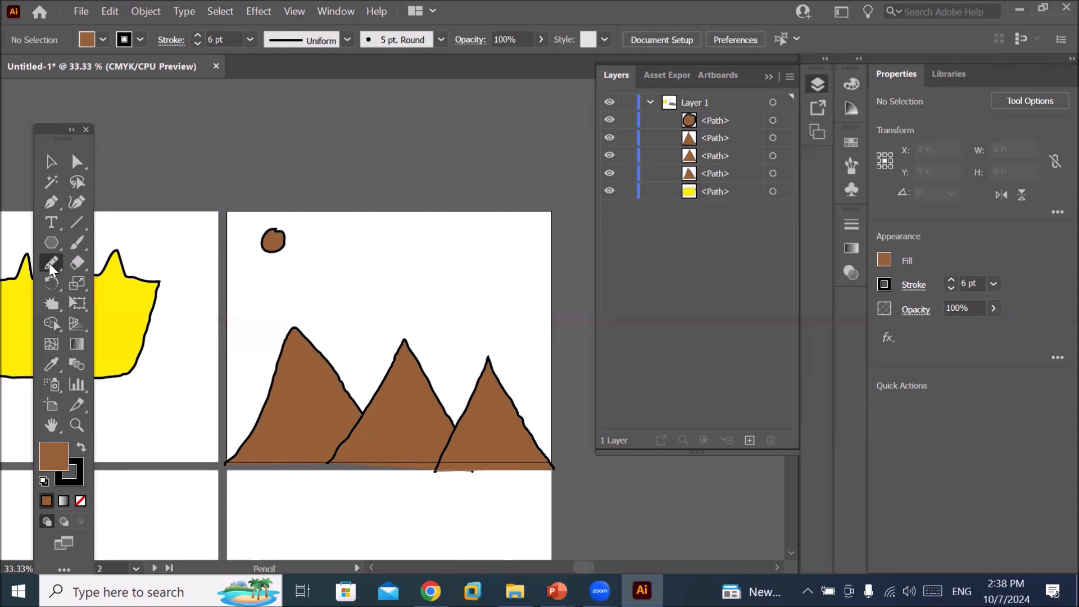
{"action": "double_click", "coordinate": [49, 264]}
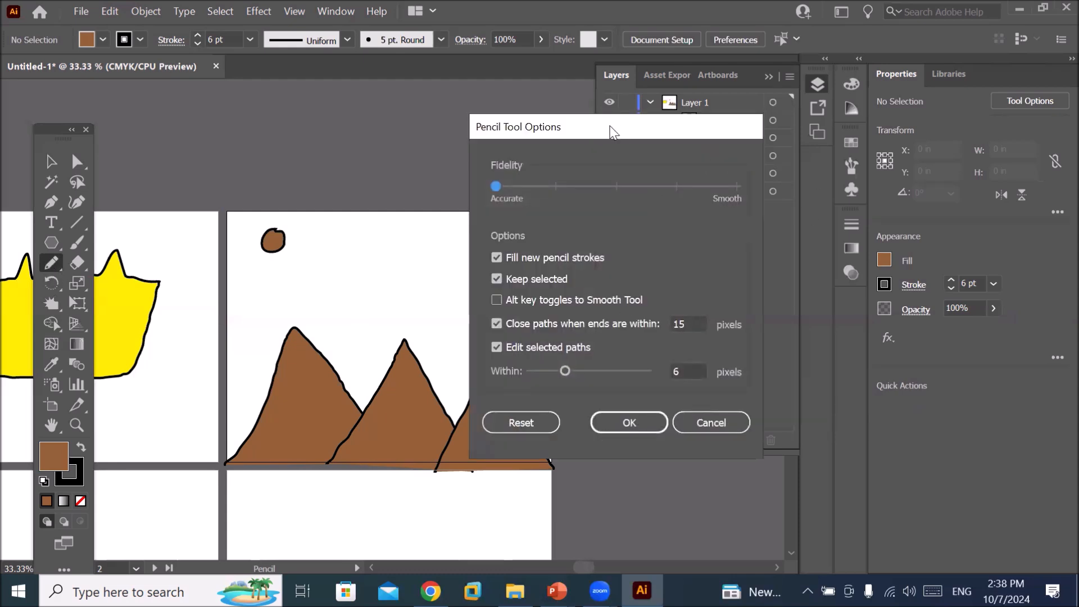
{"action": "left_click_drag", "start_coordinate": [613, 132], "coordinate": [362, 106]}
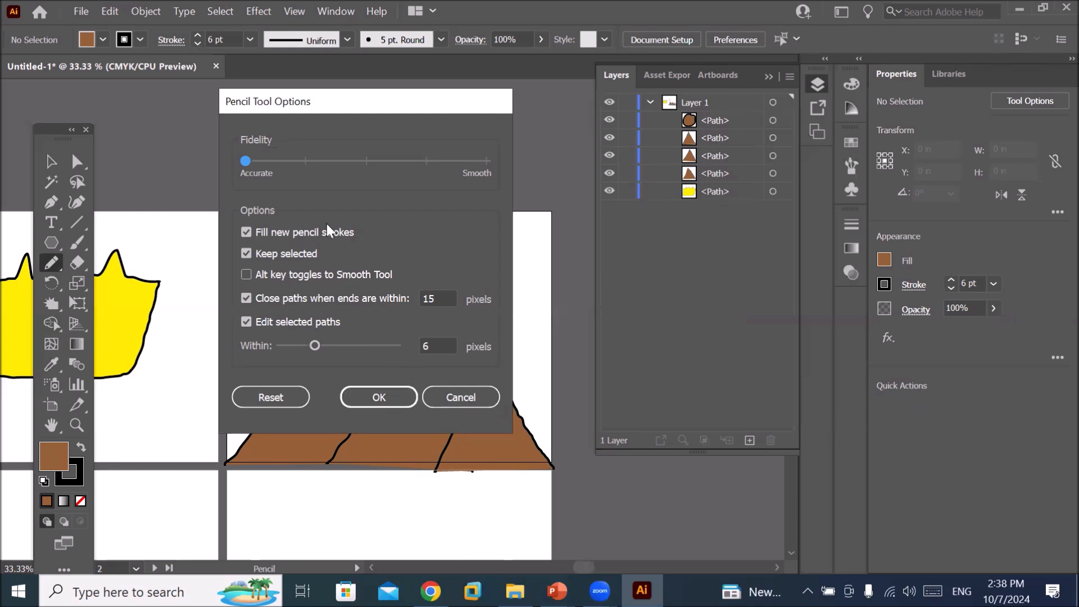
{"action": "left_click_drag", "start_coordinate": [248, 161], "coordinate": [439, 165]}
{"action": "left_click_drag", "start_coordinate": [486, 159], "coordinate": [220, 154]}
{"action": "left_click", "coordinate": [381, 397]}
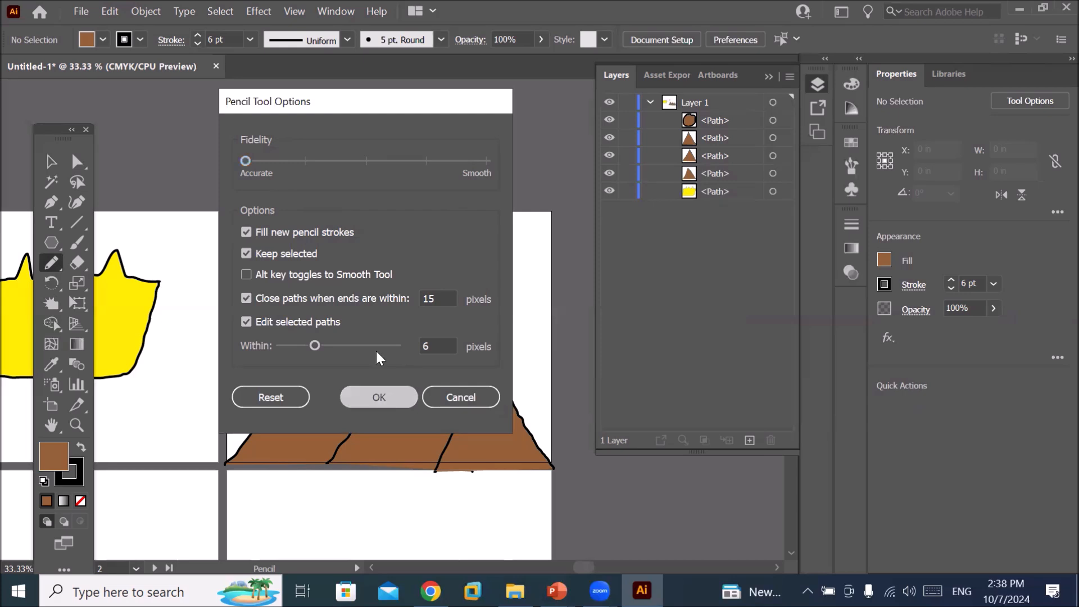
Draw a two-peaked zigzag line about 6.46 by 2.62 in above the mountains with the Pencil tool and remove its fill.
{"action": "mouse_move", "coordinate": [321, 293]}
{"action": "left_mouse_down"}
{"action": "mouse_move", "coordinate": [348, 263]}
{"action": "mouse_move", "coordinate": [407, 320]}
{"action": "mouse_move", "coordinate": [446, 255]}
{"action": "mouse_move", "coordinate": [510, 332]}
{"action": "left_mouse_up"}
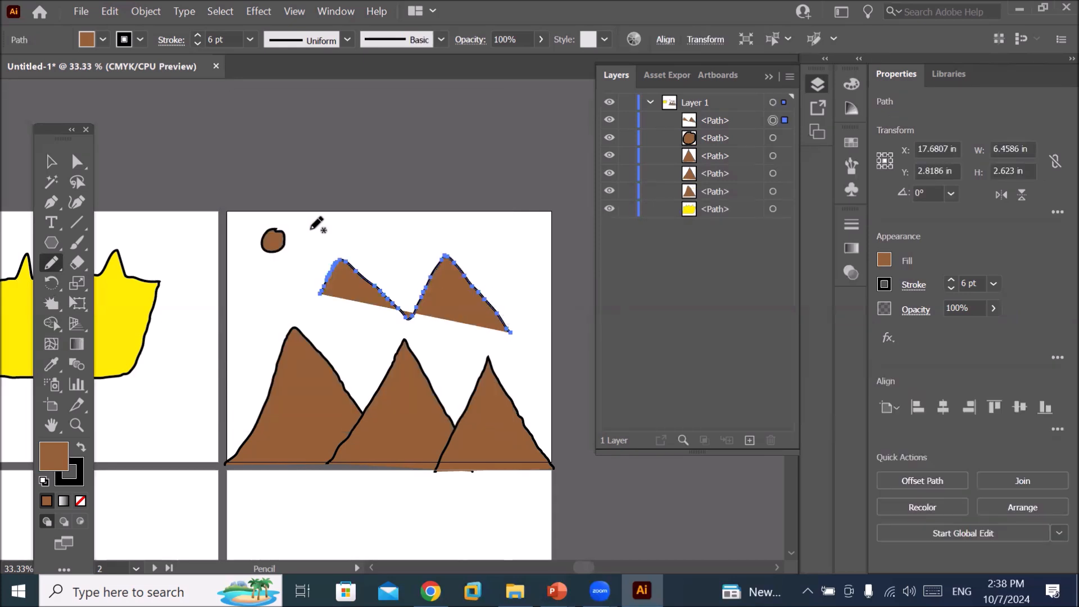
{"action": "left_click", "coordinate": [101, 41]}
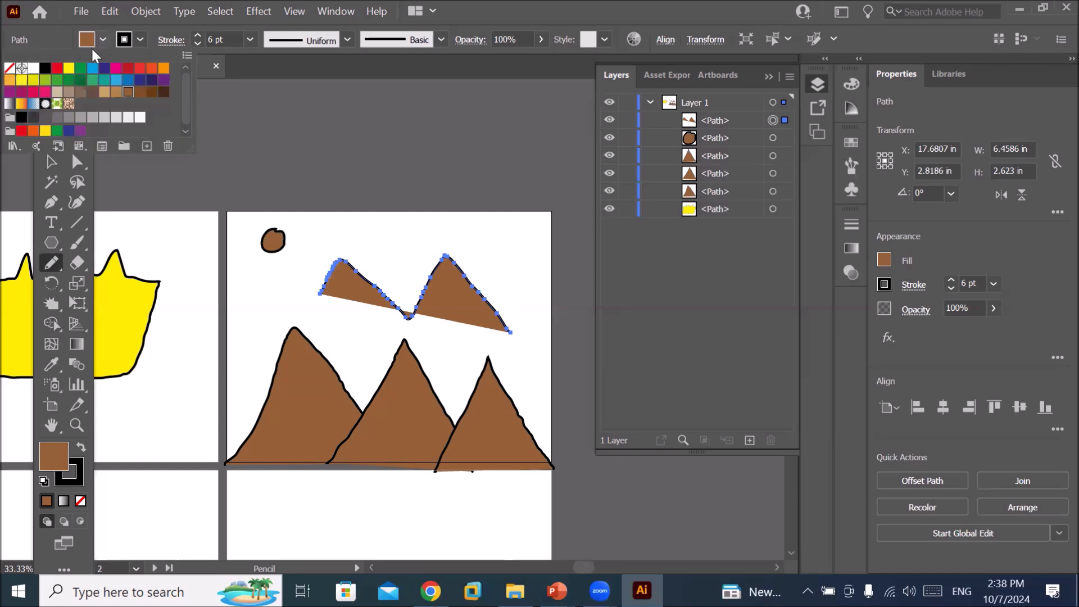
{"action": "left_click", "coordinate": [9, 68]}
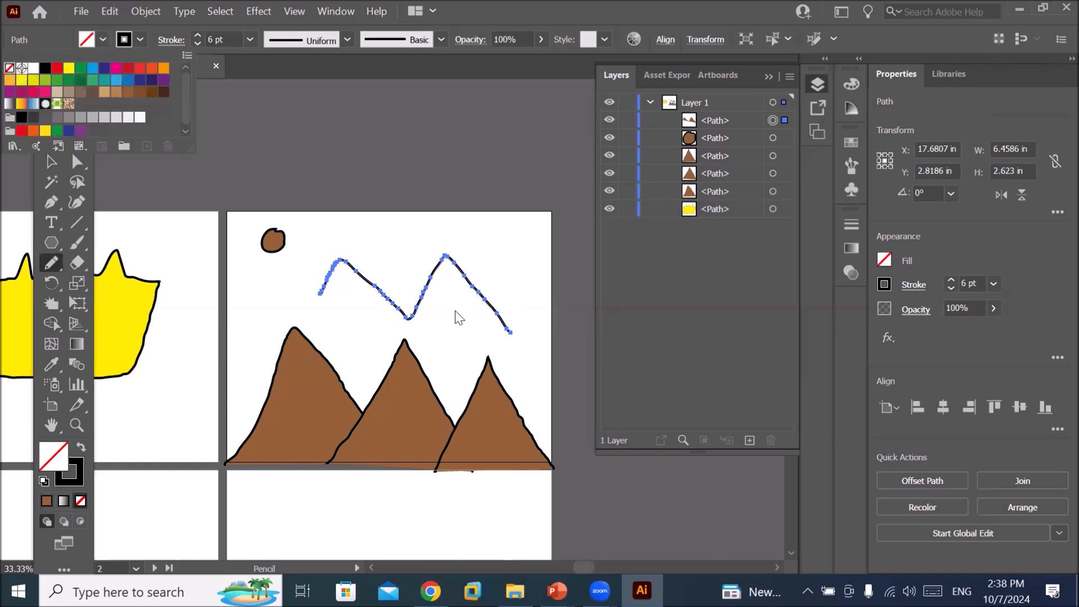
{"action": "left_click", "coordinate": [480, 269]}
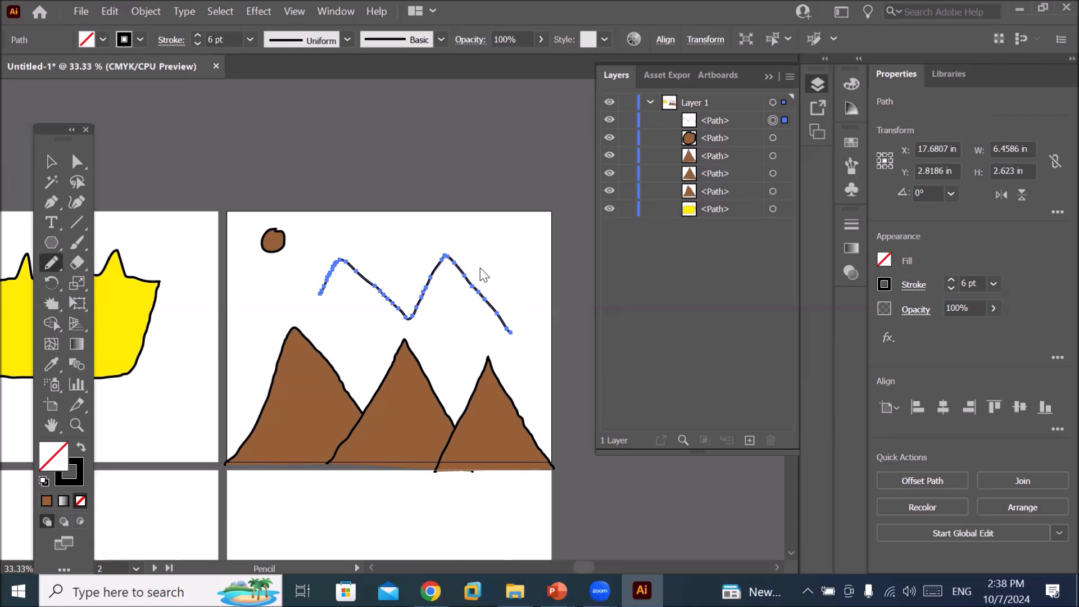
{"action": "key", "text": "ctrl+plus"}
{"action": "key", "text": "ctrl+plus"}
{"action": "key", "text": "ctrl+plus"}
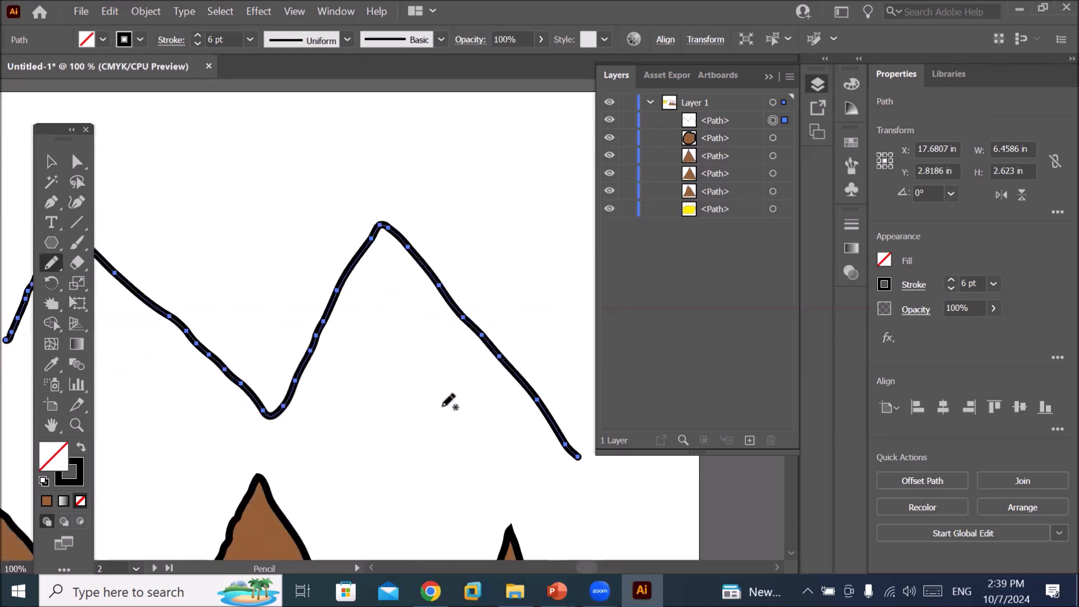
{"action": "key", "text": "ctrl+minus"}
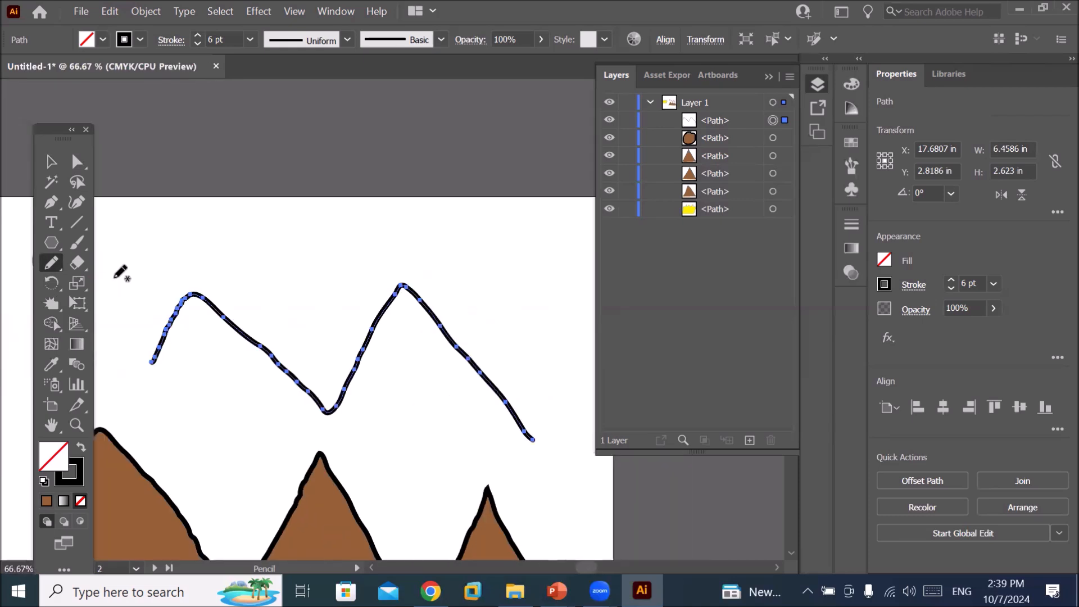
Set the Pencil fidelity fully to Smooth and draw a second two-peaked zigzag, about 6.78 by 2.23 in, above the first one.
{"action": "double_click", "coordinate": [50, 262]}
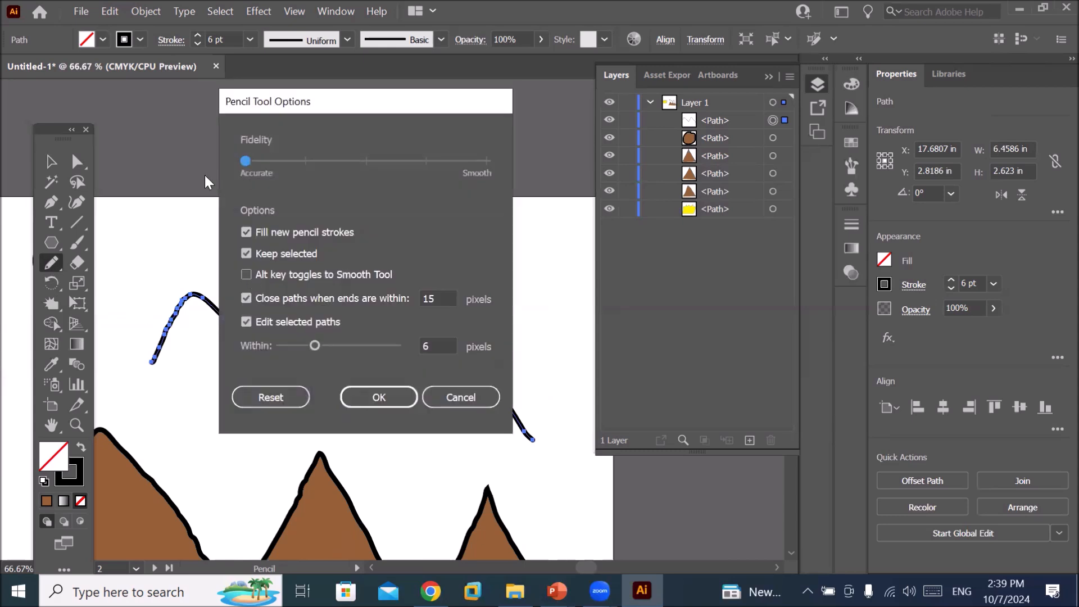
{"action": "left_click_drag", "start_coordinate": [245, 161], "coordinate": [495, 170]}
{"action": "left_click", "coordinate": [381, 400]}
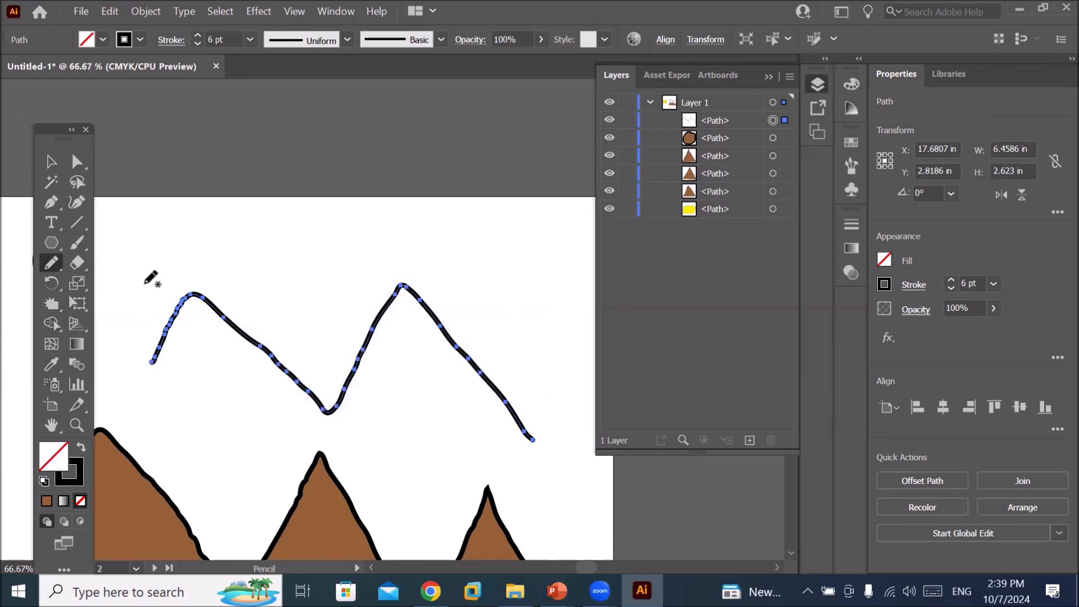
{"action": "mouse_move", "coordinate": [133, 281]}
{"action": "left_mouse_down"}
{"action": "mouse_move", "coordinate": [198, 229]}
{"action": "mouse_move", "coordinate": [277, 272]}
{"action": "mouse_move", "coordinate": [360, 246]}
{"action": "mouse_move", "coordinate": [463, 298]}
{"action": "mouse_move", "coordinate": [534, 353]}
{"action": "left_mouse_up"}
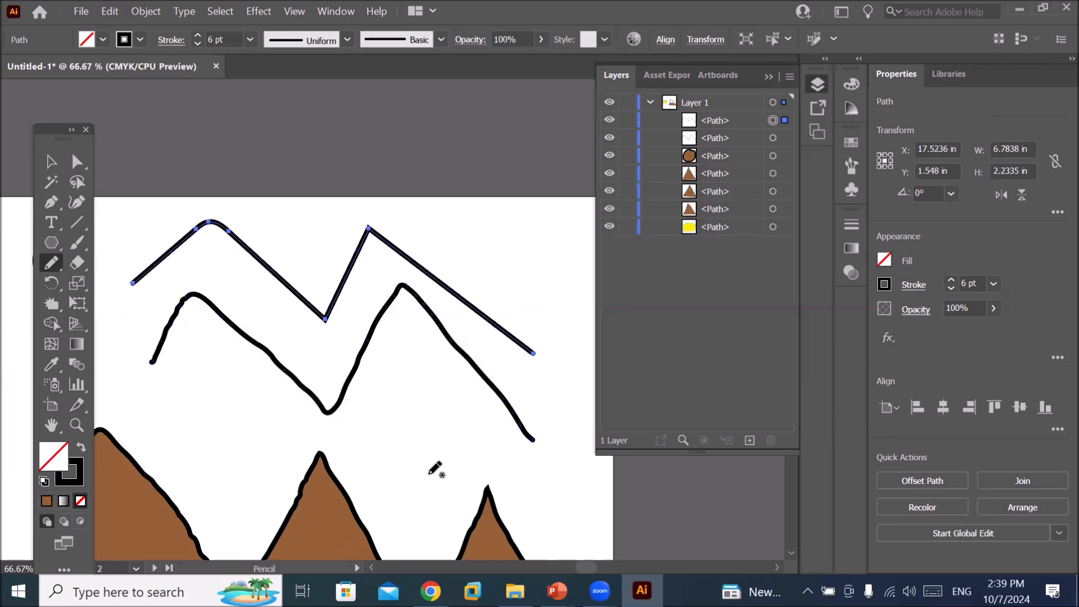
Draw two wavy lines, about 1.81 in and 2.38 in wide, one above the other beneath the zigzags with the Pencil tool.
{"action": "scroll", "coordinate": [471, 368], "scroll_direction": "up", "scroll_amount": 1}
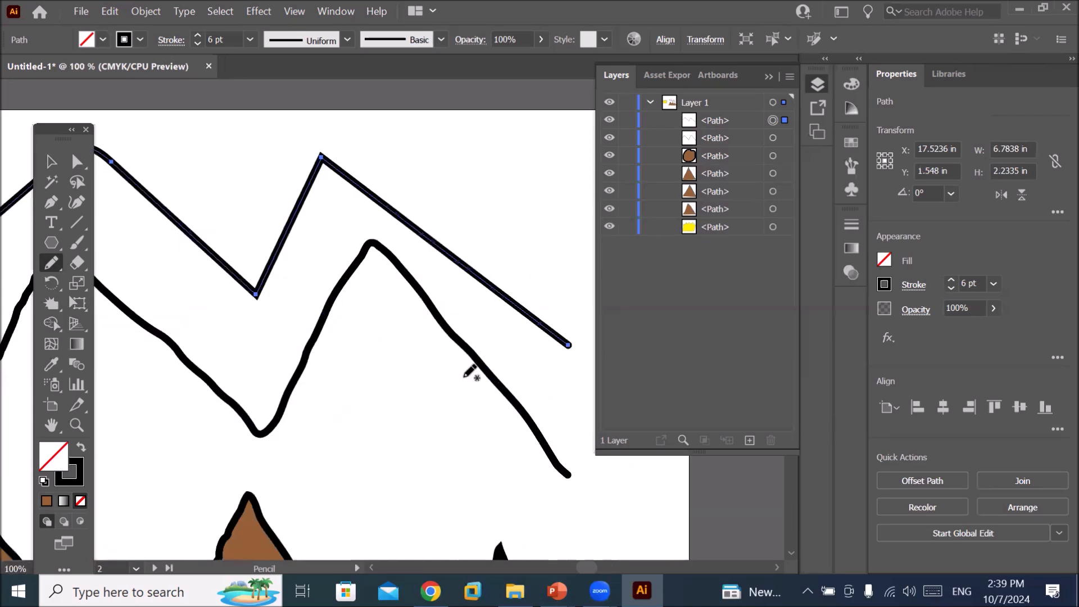
{"action": "mouse_move", "coordinate": [480, 426]}
{"action": "left_mouse_down"}
{"action": "mouse_move", "coordinate": [467, 454]}
{"action": "mouse_move", "coordinate": [410, 432]}
{"action": "mouse_move", "coordinate": [390, 458]}
{"action": "mouse_move", "coordinate": [318, 448]}
{"action": "left_mouse_up"}
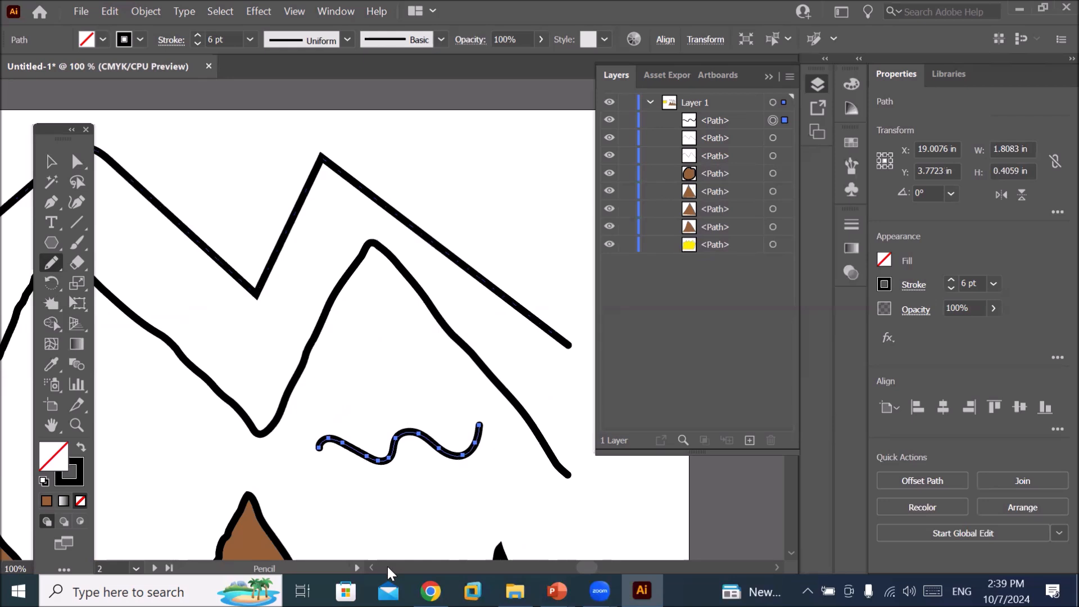
{"action": "mouse_move", "coordinate": [318, 517]}
{"action": "left_mouse_down"}
{"action": "mouse_move", "coordinate": [376, 494]}
{"action": "mouse_move", "coordinate": [399, 518]}
{"action": "mouse_move", "coordinate": [437, 506]}
{"action": "mouse_move", "coordinate": [450, 517]}
{"action": "mouse_move", "coordinate": [481, 491]}
{"action": "mouse_move", "coordinate": [537, 515]}
{"action": "left_mouse_up"}
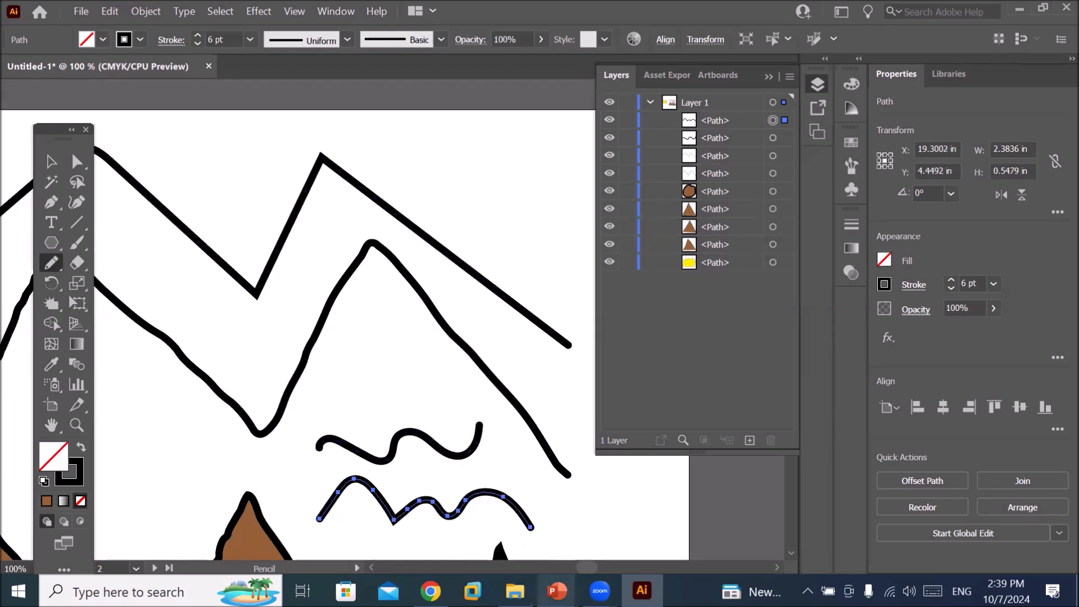
{"action": "mouse_move", "coordinate": [557, 590]}
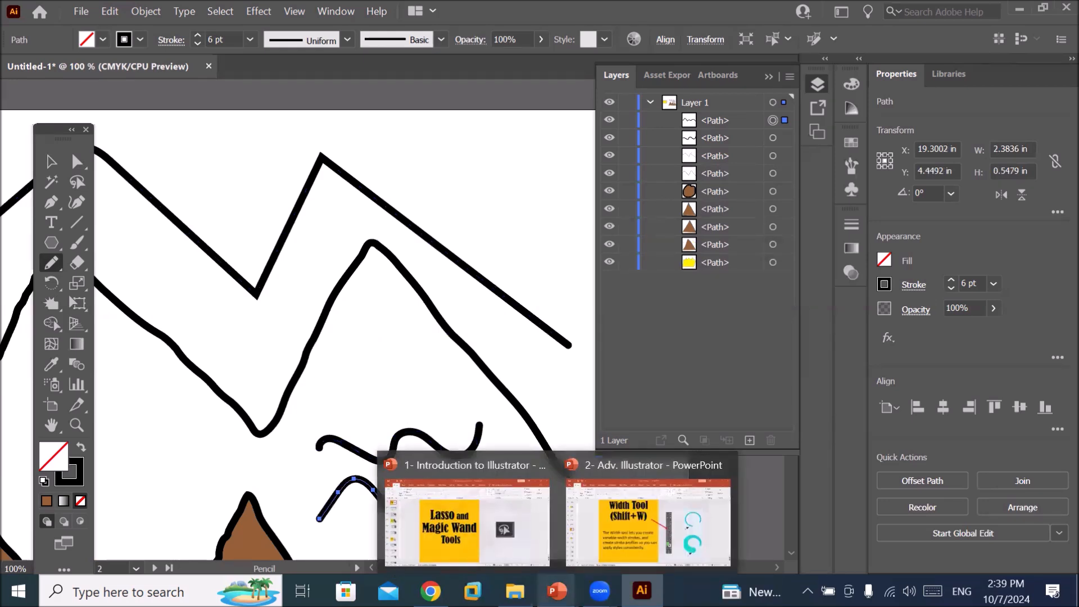
Set the Pencil fidelity back to Accurate and draw a vertical squiggle about 0.41 by 1.62 in near the artboard's upper right corner.
{"action": "double_click", "coordinate": [52, 263]}
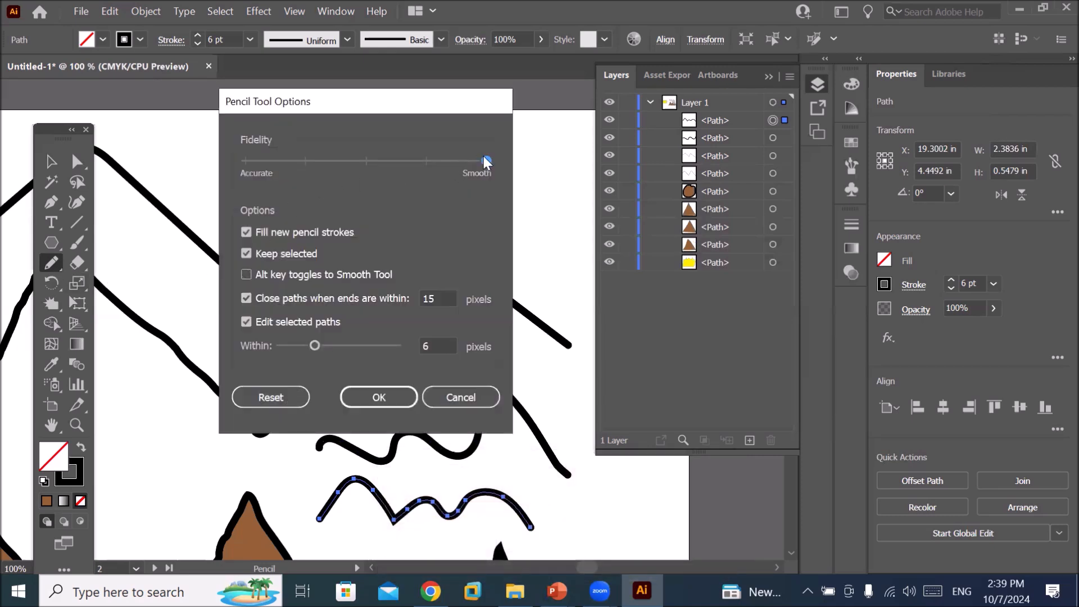
{"action": "left_click", "coordinate": [379, 396]}
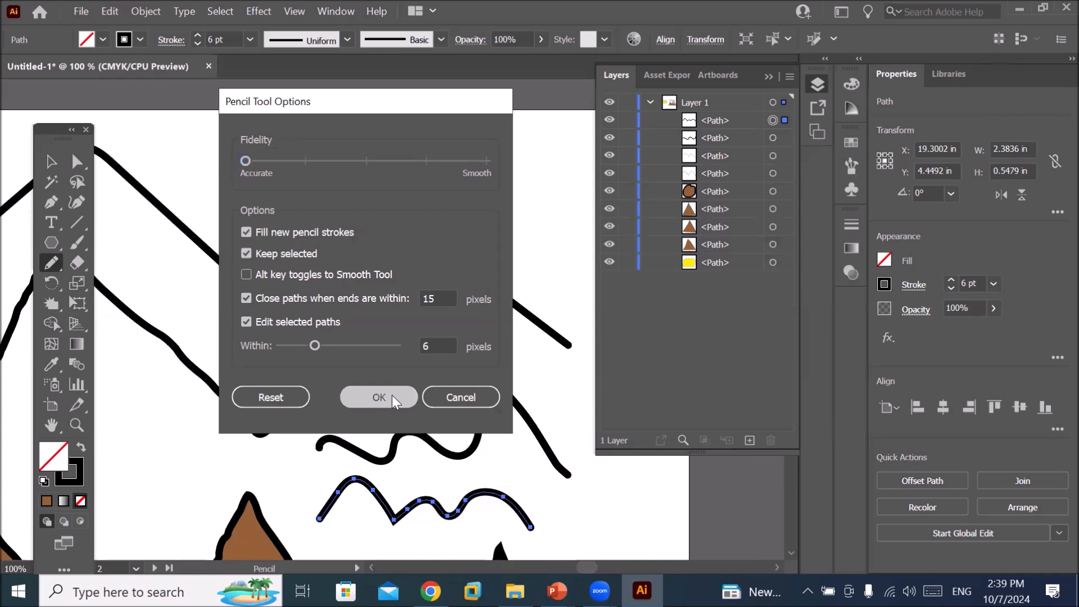
{"action": "mouse_move", "coordinate": [536, 144]}
{"action": "left_mouse_down"}
{"action": "mouse_move", "coordinate": [515, 170]}
{"action": "mouse_move", "coordinate": [549, 198]}
{"action": "mouse_move", "coordinate": [530, 203]}
{"action": "mouse_move", "coordinate": [546, 244]}
{"action": "mouse_move", "coordinate": [534, 287]}
{"action": "left_mouse_up"}
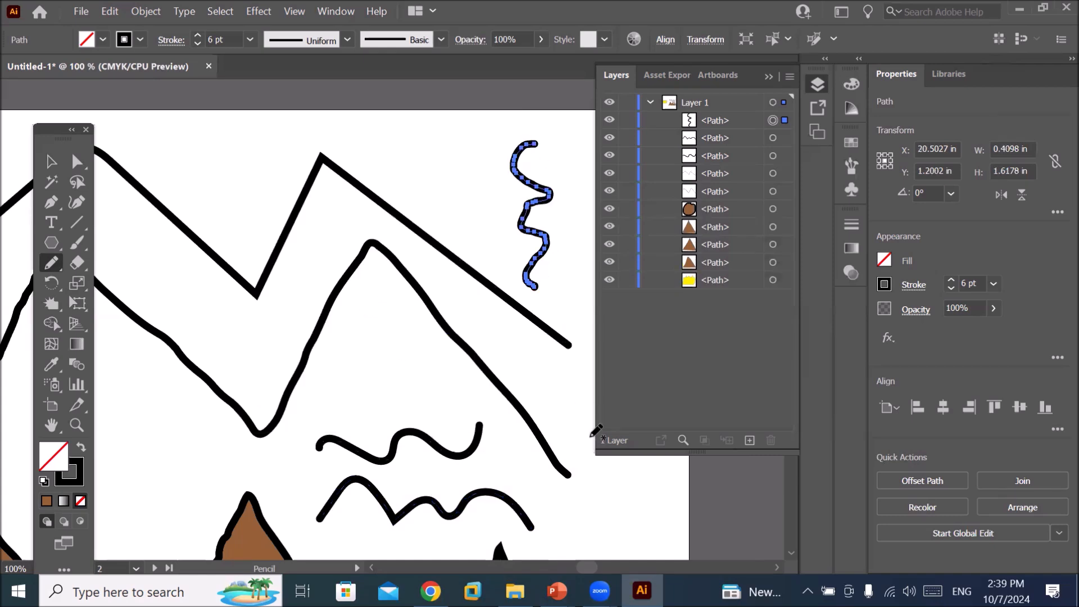
Smooth the bends of the vertical squiggle by tracing along its path with the Smooth tool.
{"action": "scroll", "coordinate": [555, 208], "scroll_direction": "up", "scroll_amount": 3}
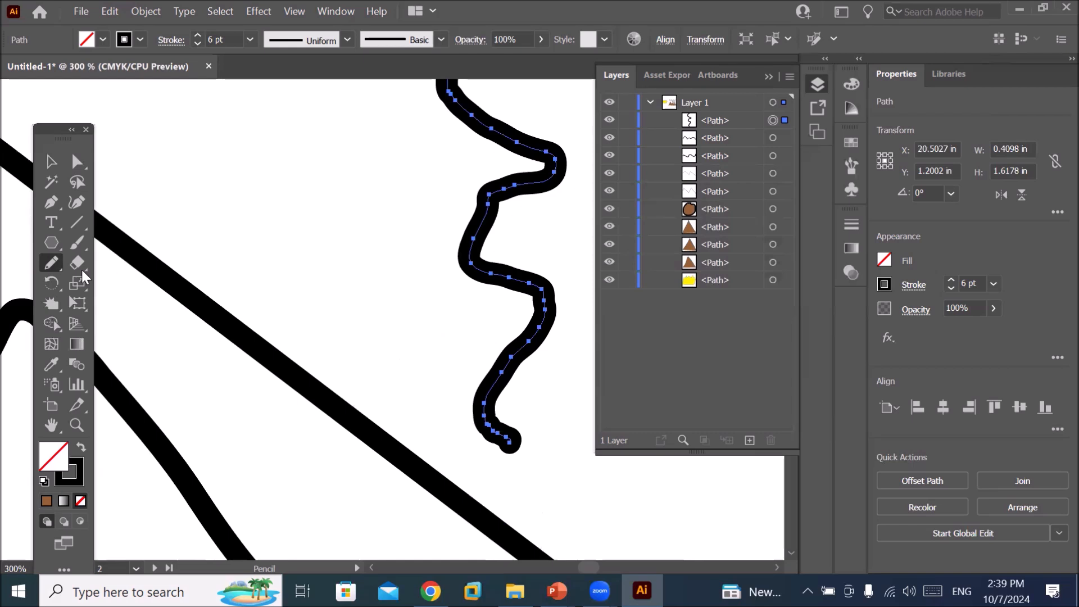
{"action": "left_click", "coordinate": [53, 262]}
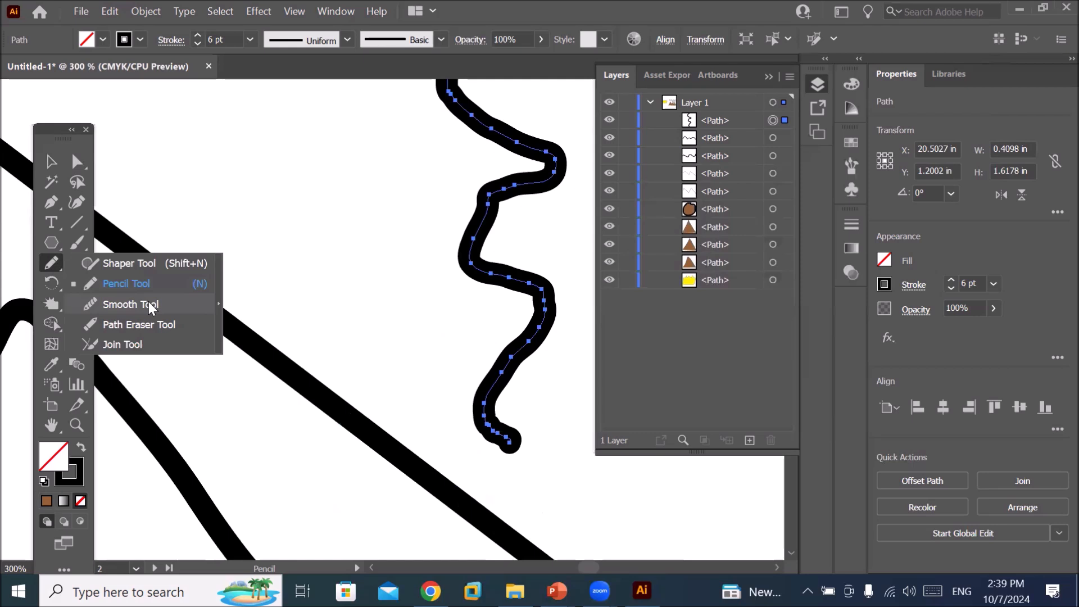
{"action": "left_click", "coordinate": [148, 303]}
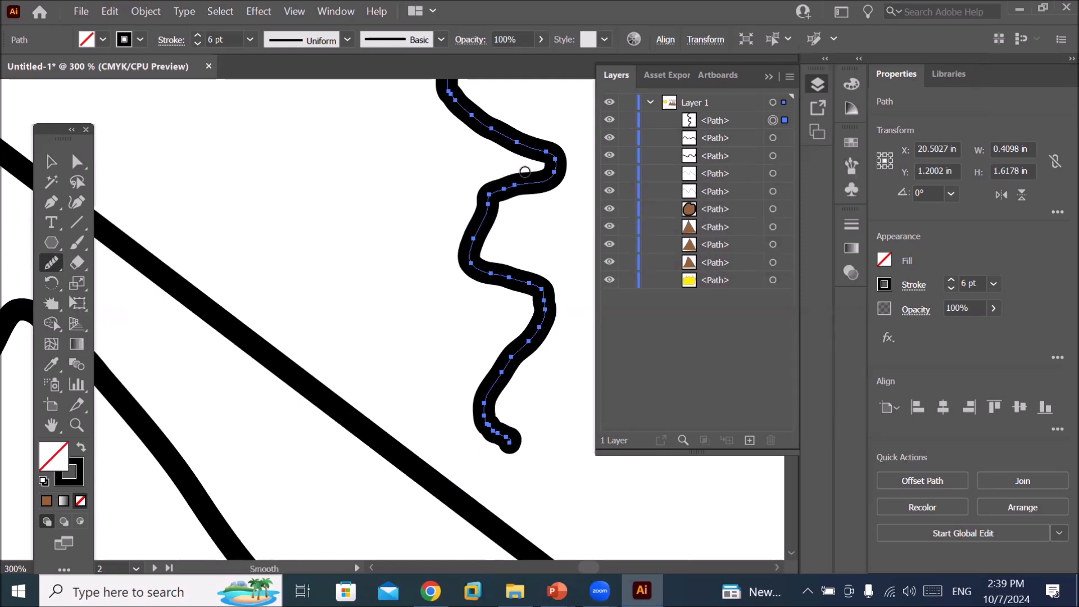
{"action": "mouse_move", "coordinate": [511, 186]}
{"action": "left_mouse_down"}
{"action": "mouse_move", "coordinate": [498, 209]}
{"action": "mouse_move", "coordinate": [516, 189]}
{"action": "mouse_move", "coordinate": [482, 211]}
{"action": "mouse_move", "coordinate": [470, 252]}
{"action": "mouse_move", "coordinate": [494, 209]}
{"action": "mouse_move", "coordinate": [478, 237]}
{"action": "mouse_move", "coordinate": [487, 259]}
{"action": "mouse_move", "coordinate": [531, 277]}
{"action": "mouse_move", "coordinate": [557, 319]}
{"action": "mouse_move", "coordinate": [558, 336]}
{"action": "mouse_move", "coordinate": [489, 411]}
{"action": "mouse_move", "coordinate": [518, 452]}
{"action": "left_mouse_up"}
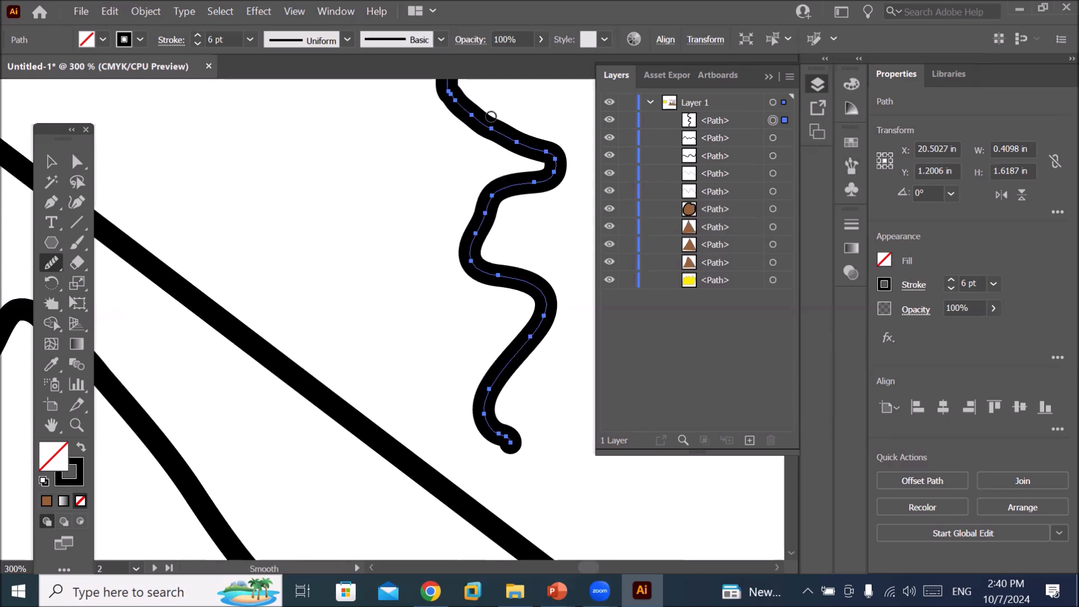
{"action": "left_click_drag", "start_coordinate": [523, 103], "coordinate": [420, 224]}
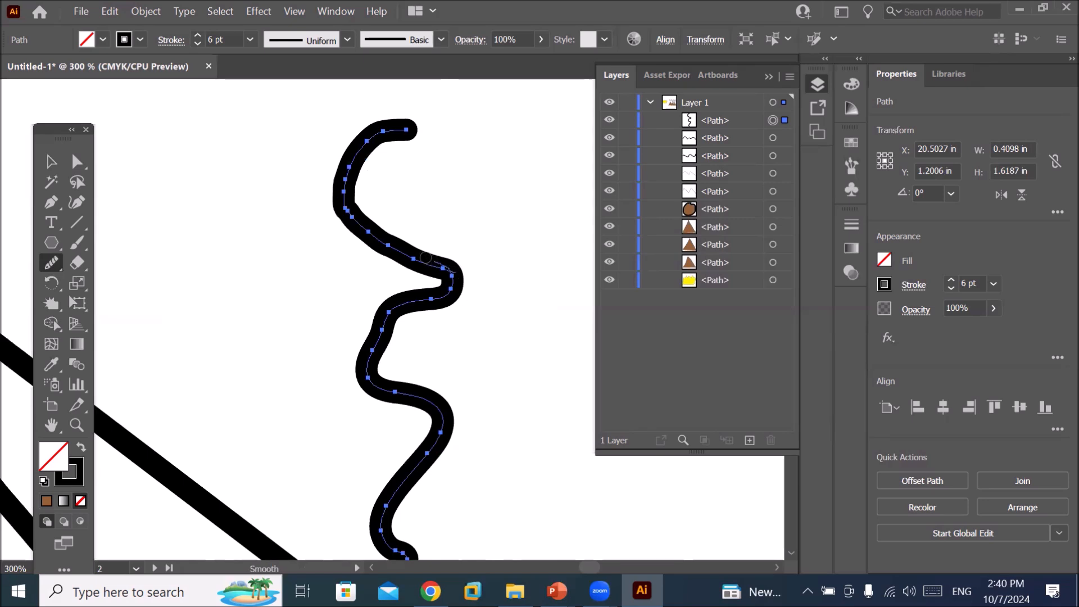
{"action": "mouse_move", "coordinate": [385, 243]}
{"action": "left_mouse_down"}
{"action": "mouse_move", "coordinate": [448, 279]}
{"action": "mouse_move", "coordinate": [444, 296]}
{"action": "mouse_move", "coordinate": [371, 319]}
{"action": "left_mouse_up"}
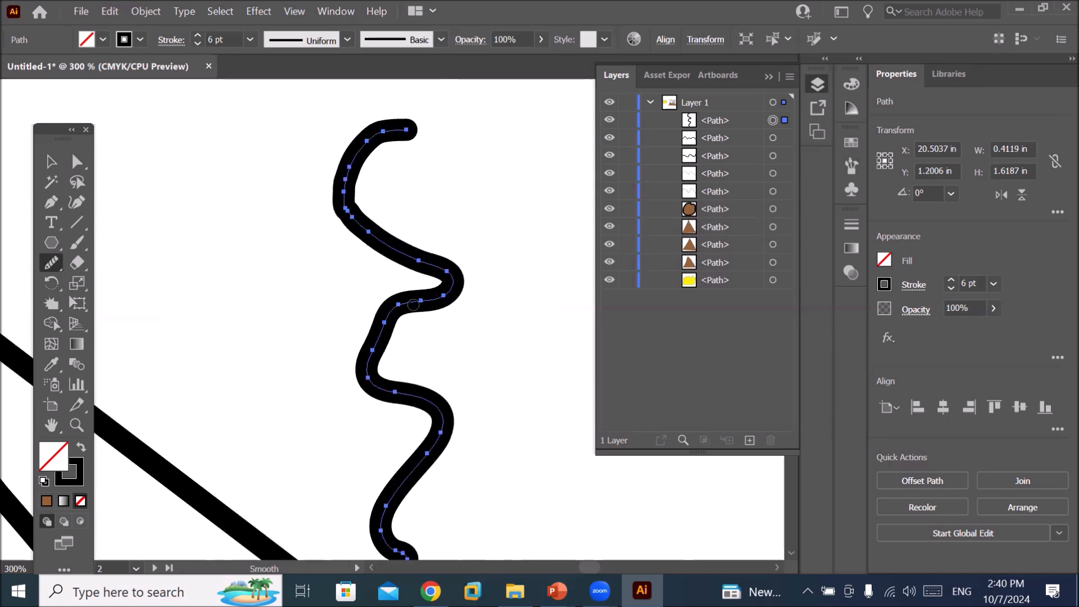
Smooth the vertical squiggle's middle bends and upper curve further with the Smooth tool.
{"action": "left_click_drag", "start_coordinate": [377, 393], "coordinate": [388, 359]}
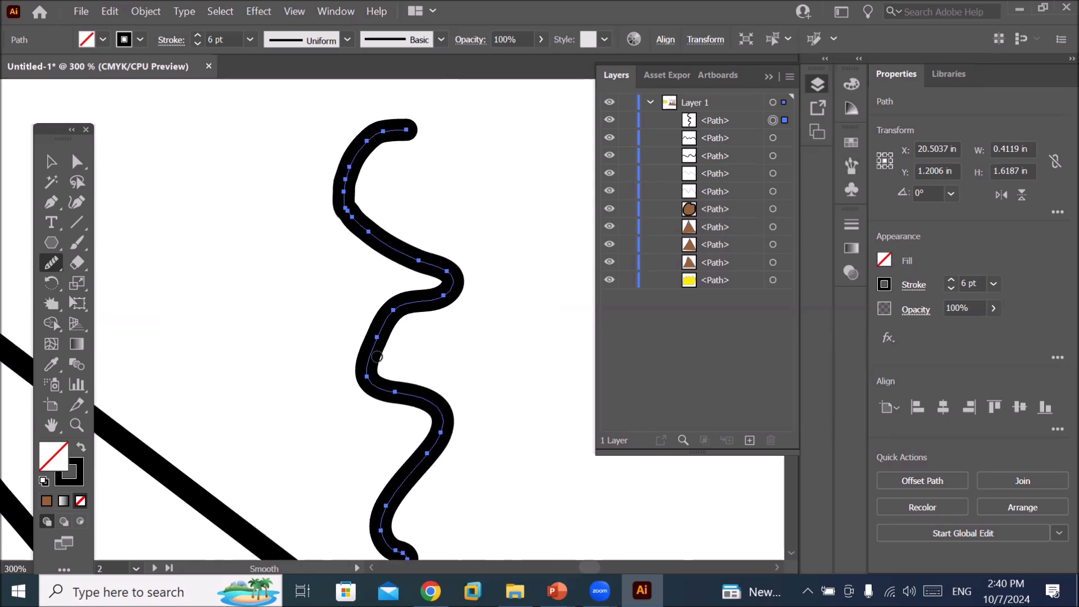
{"action": "left_click_drag", "start_coordinate": [444, 421], "coordinate": [438, 448]}
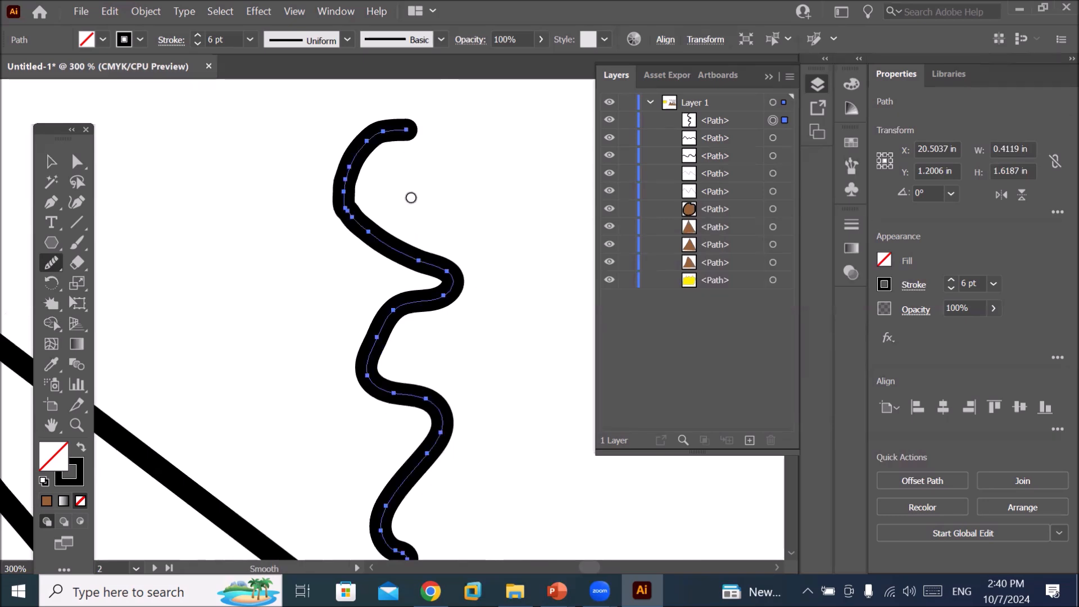
{"action": "left_click_drag", "start_coordinate": [380, 137], "coordinate": [338, 191]}
{"action": "mouse_move", "coordinate": [452, 299]}
{"action": "left_mouse_down"}
{"action": "mouse_move", "coordinate": [387, 312]}
{"action": "mouse_move", "coordinate": [375, 345]}
{"action": "left_mouse_up"}
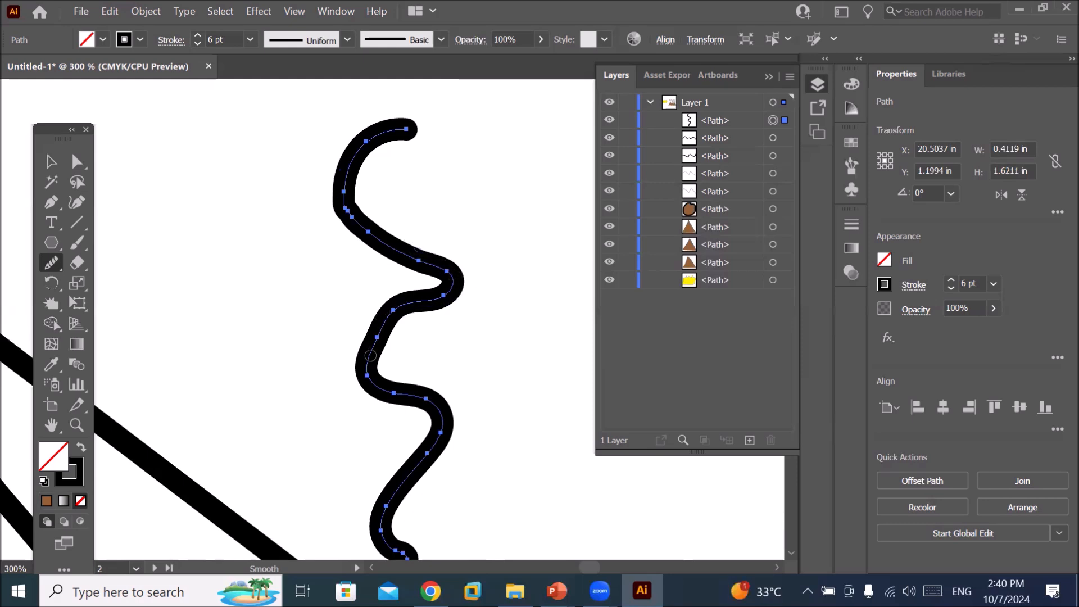
Erase short sections at the squiggle's middle bend, right-hand curve and lower diagonal with the Path Eraser tool.
{"action": "left_click", "coordinate": [52, 264]}
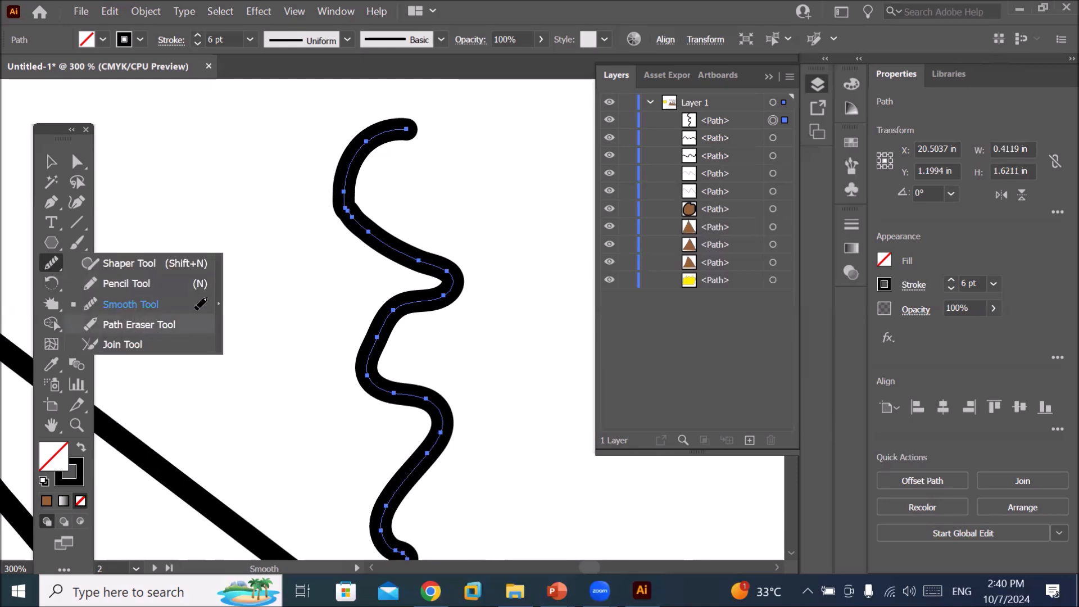
{"action": "left_click", "coordinate": [142, 328]}
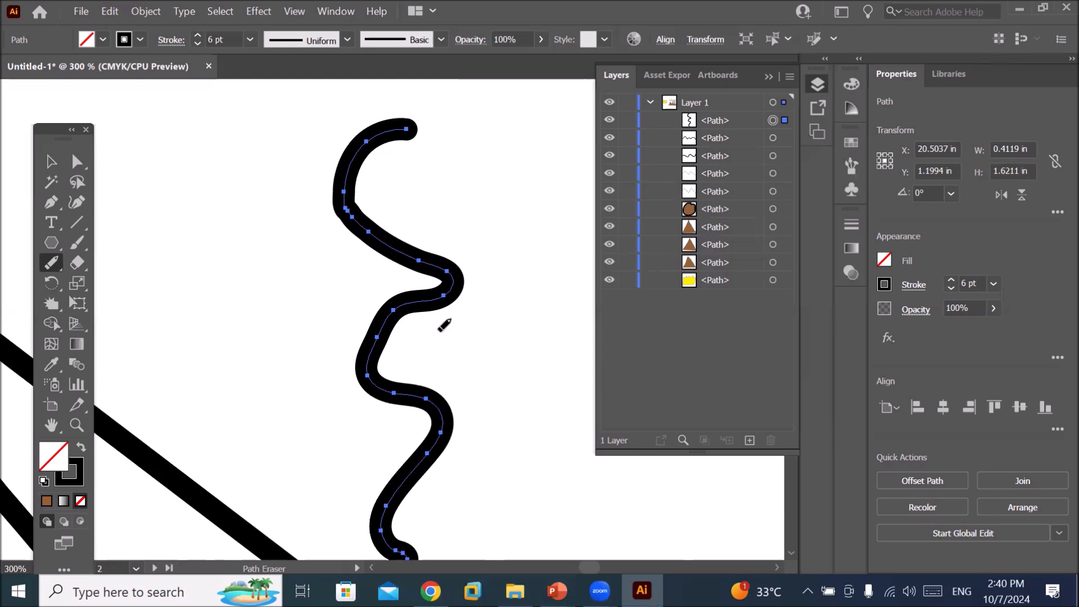
{"action": "left_click_drag", "start_coordinate": [374, 313], "coordinate": [422, 346]}
{"action": "left_click_drag", "start_coordinate": [375, 391], "coordinate": [404, 351]}
{"action": "left_click_drag", "start_coordinate": [436, 416], "coordinate": [478, 407]}
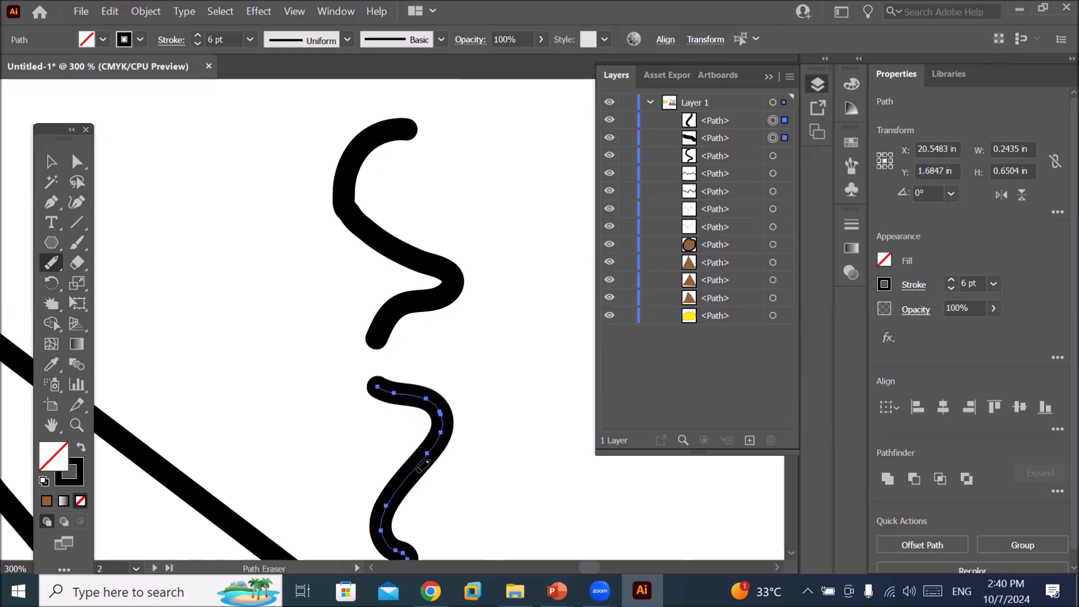
{"action": "mouse_move", "coordinate": [441, 480]}
{"action": "left_mouse_down"}
{"action": "mouse_move", "coordinate": [412, 468]}
{"action": "mouse_move", "coordinate": [423, 492]}
{"action": "left_mouse_up"}
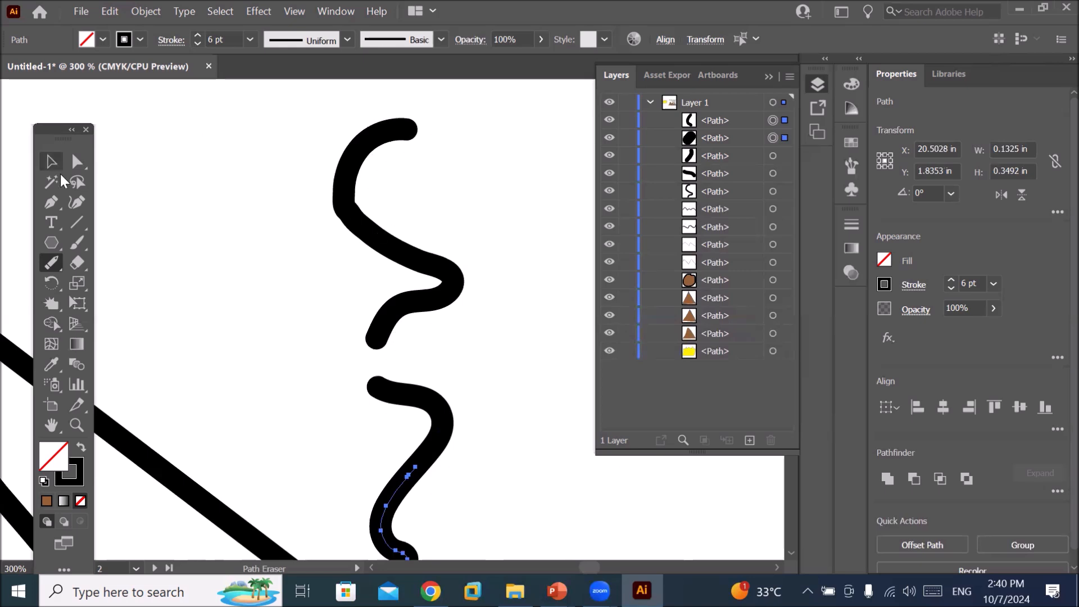
Select the squiggle's upper piece and cut through its diagonal stretch with the Path Eraser tool.
{"action": "left_click", "coordinate": [53, 164]}
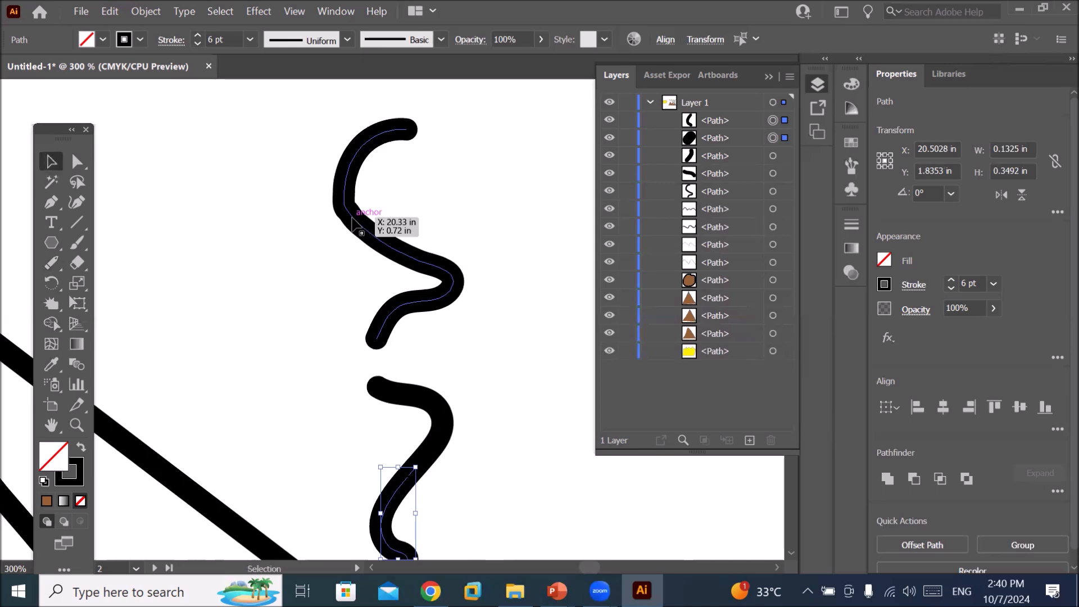
{"action": "left_click", "coordinate": [353, 220]}
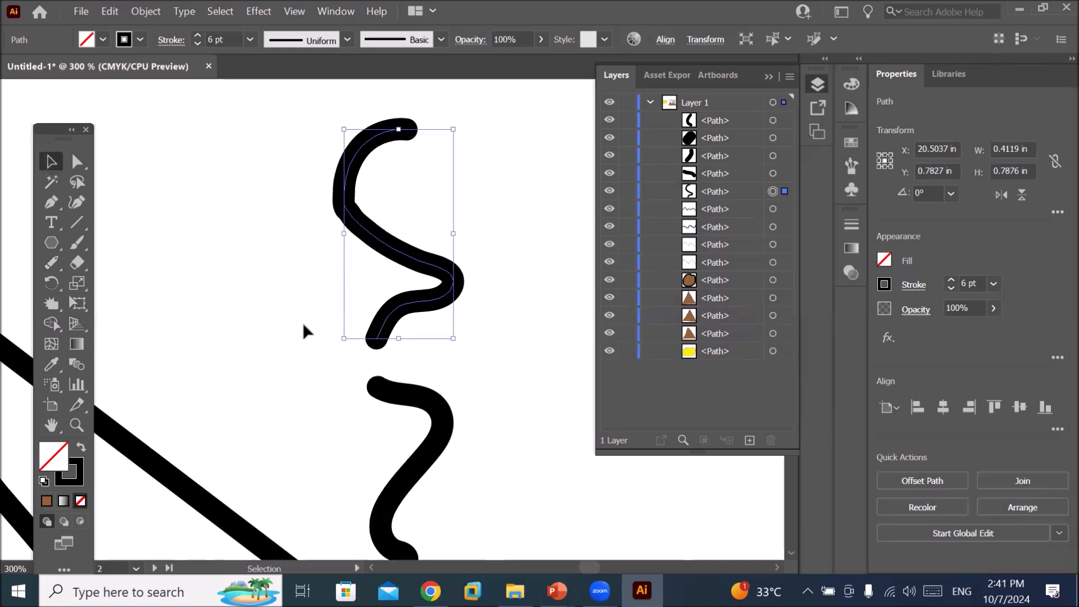
{"action": "left_click", "coordinate": [53, 260]}
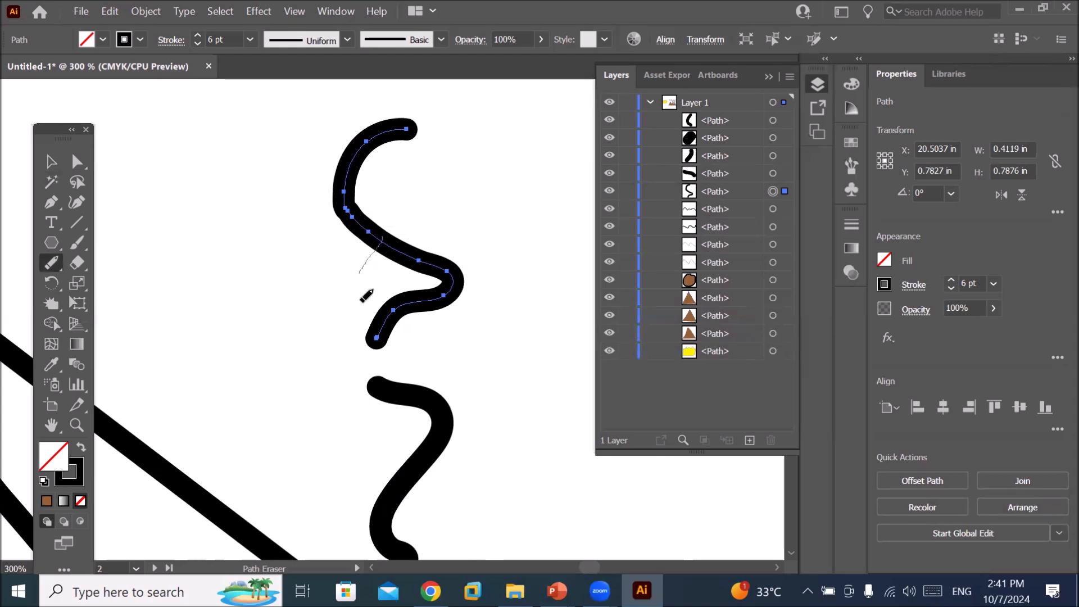
{"action": "mouse_move", "coordinate": [374, 253]}
{"action": "left_mouse_down"}
{"action": "mouse_move", "coordinate": [410, 224]}
{"action": "mouse_move", "coordinate": [400, 231]}
{"action": "left_mouse_up"}
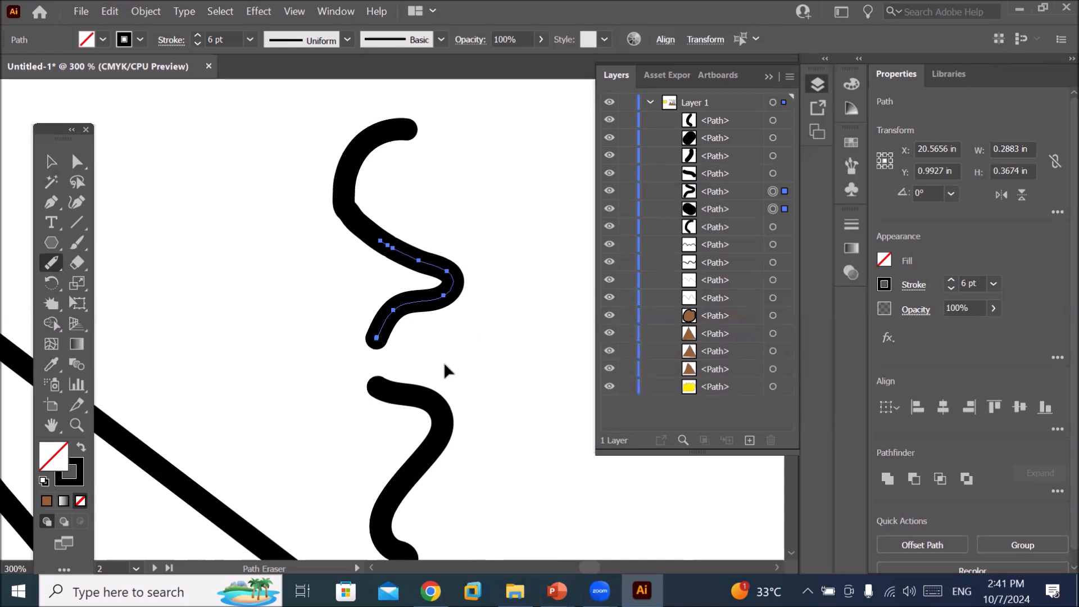
Undo all the Path Eraser cuts on the vertical squiggle.
{"action": "key", "text": "ctrl+z"}
{"action": "key", "text": "ctrl+z"}
{"action": "key", "text": "ctrl+z"}
{"action": "key", "text": "ctrl+z"}
{"action": "key", "text": "ctrl+z"}
{"action": "key", "text": "ctrl+z"}
{"action": "key", "text": "ctrl+z"}
{"action": "key", "text": "ctrl+z"}
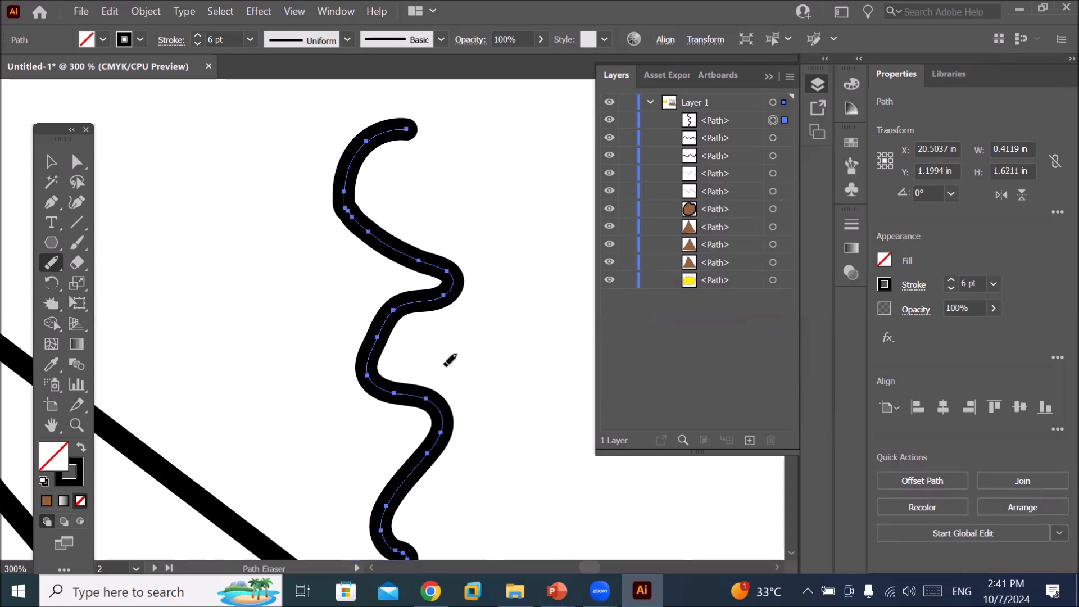
Erase a short section at the squiggle's middle bend with the Path Eraser and reconnect the two ends with the Join tool.
{"action": "left_click_drag", "start_coordinate": [371, 369], "coordinate": [396, 327]}
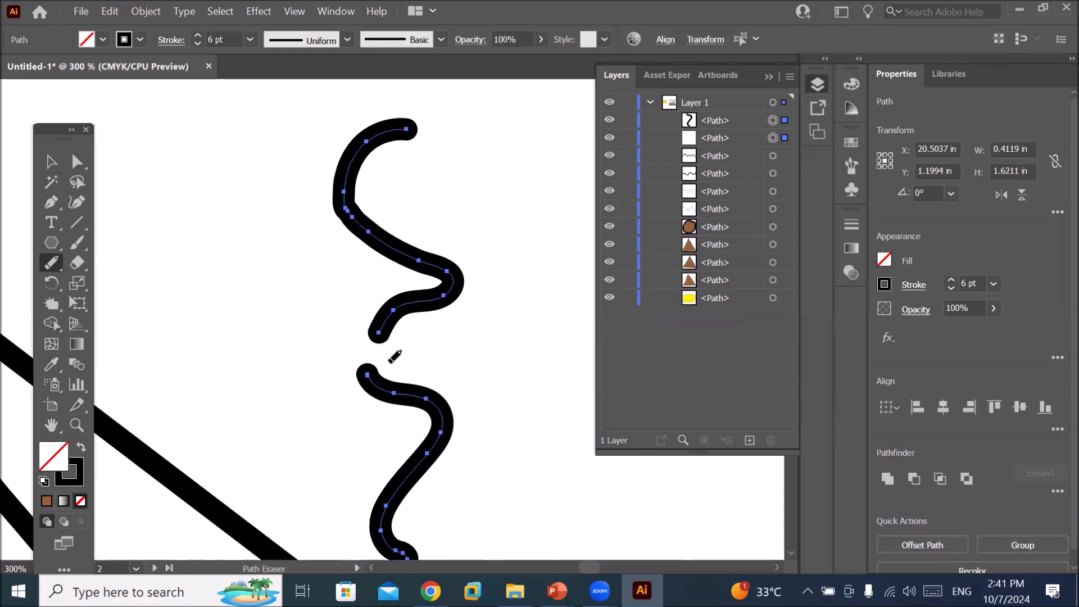
{"action": "left_click", "coordinate": [45, 265]}
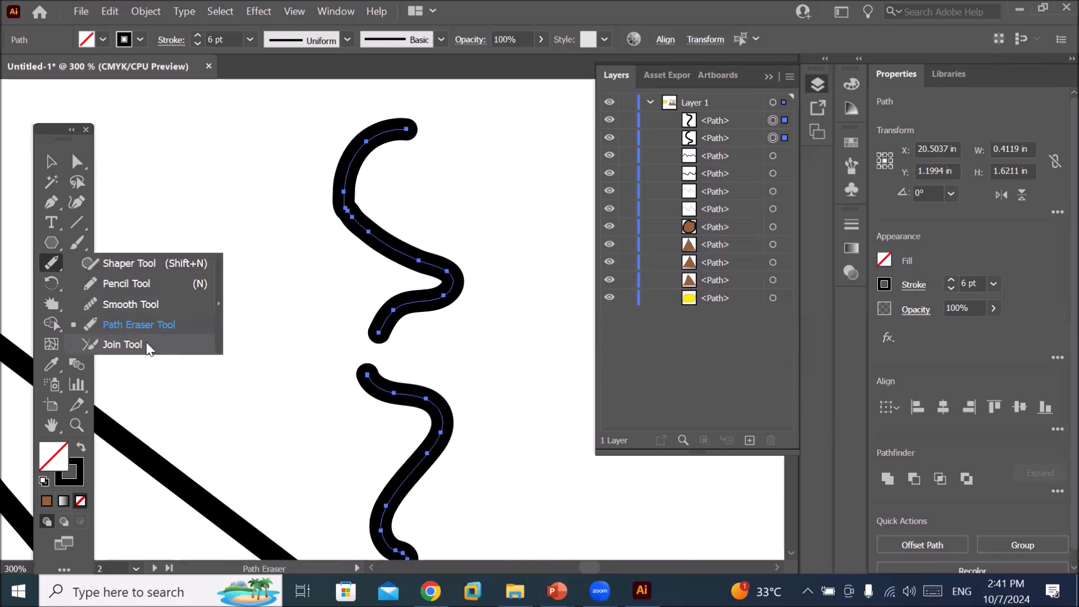
{"action": "left_click", "coordinate": [124, 344]}
{"action": "mouse_move", "coordinate": [371, 342]}
{"action": "left_mouse_down"}
{"action": "mouse_move", "coordinate": [368, 370]}
{"action": "mouse_move", "coordinate": [401, 422]}
{"action": "left_mouse_up"}
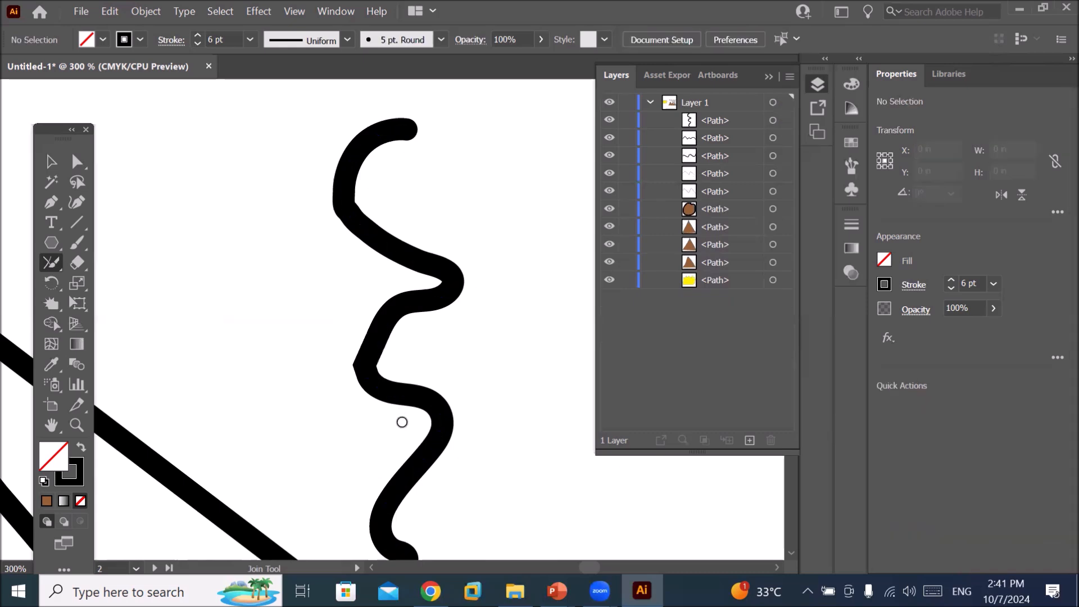
{"action": "left_click", "coordinate": [42, 260]}
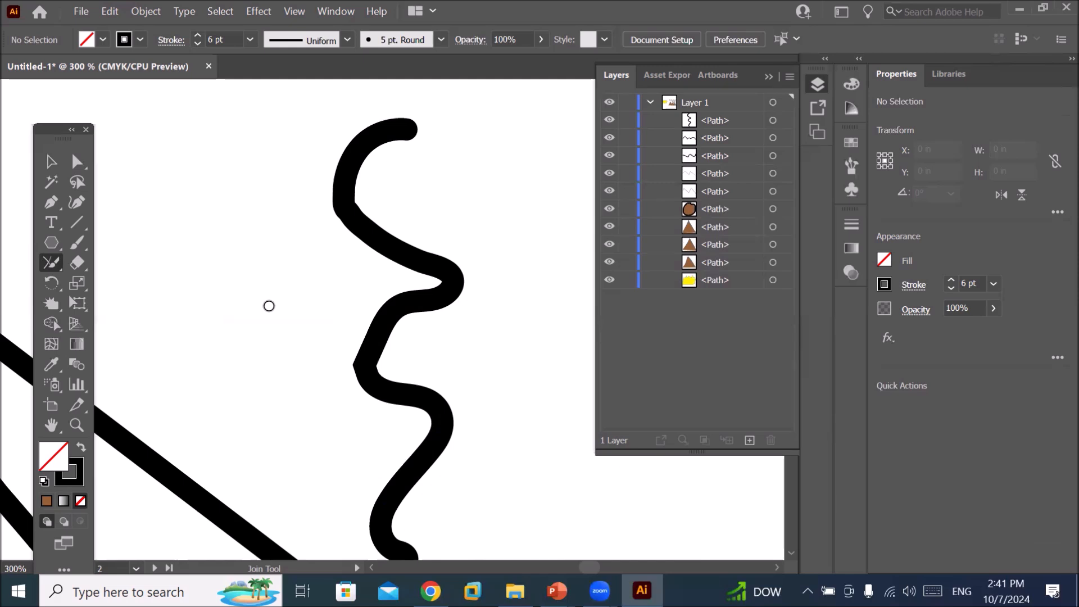
Draw an ellipse about 8.06 by 7.34 in on the blank artboard below the mountains.
{"action": "scroll", "coordinate": [269, 306], "scroll_direction": "down", "scroll_amount": 9}
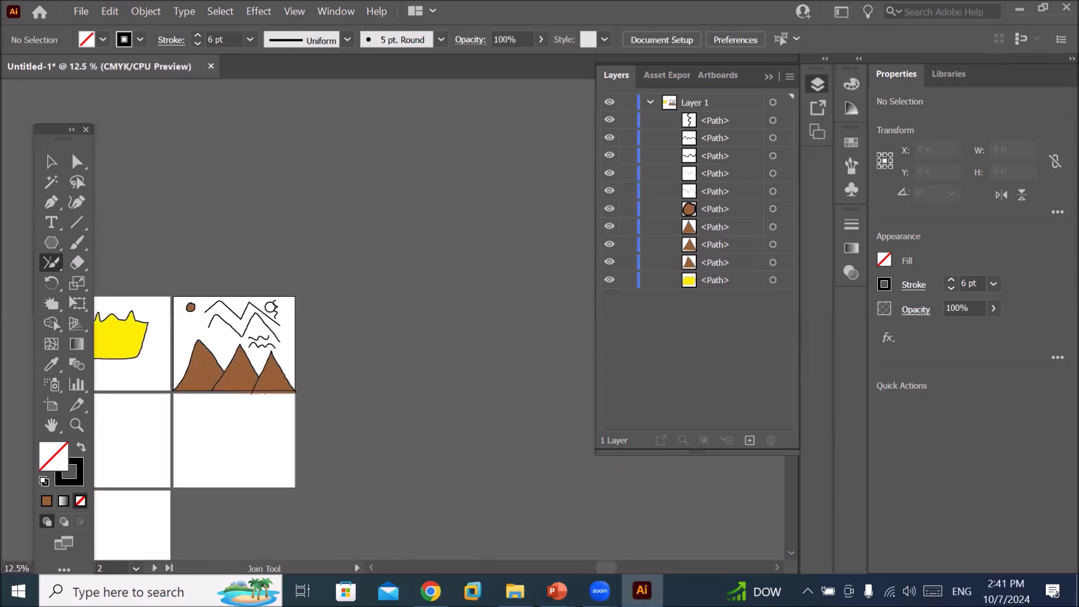
{"action": "left_click", "coordinate": [53, 243]}
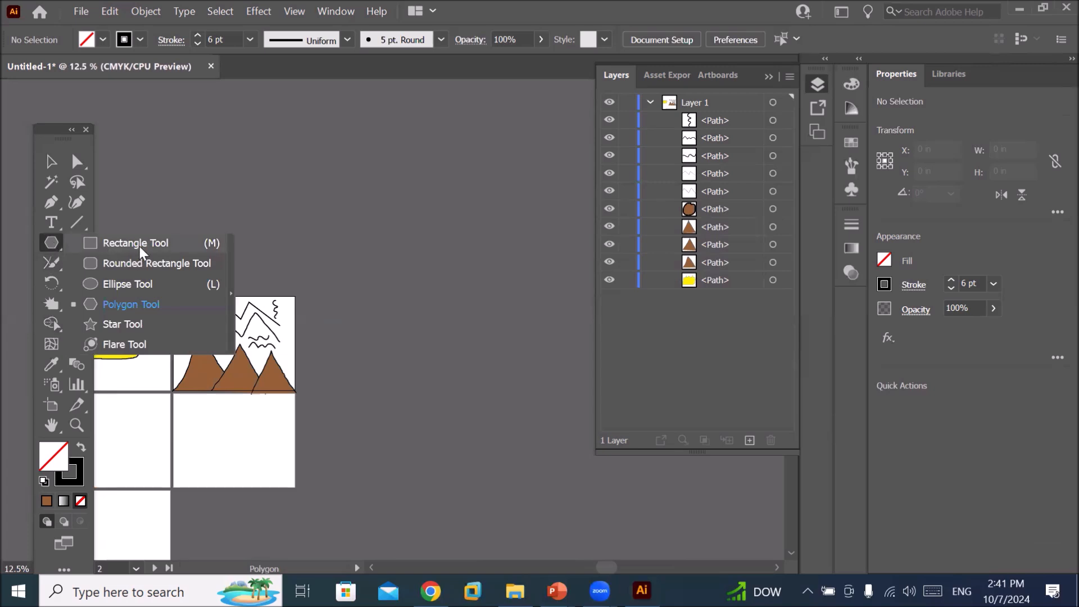
{"action": "left_click", "coordinate": [120, 284]}
{"action": "left_click_drag", "start_coordinate": [190, 401], "coordinate": [282, 482]}
{"action": "scroll", "coordinate": [293, 450], "scroll_direction": "up", "scroll_amount": 2}
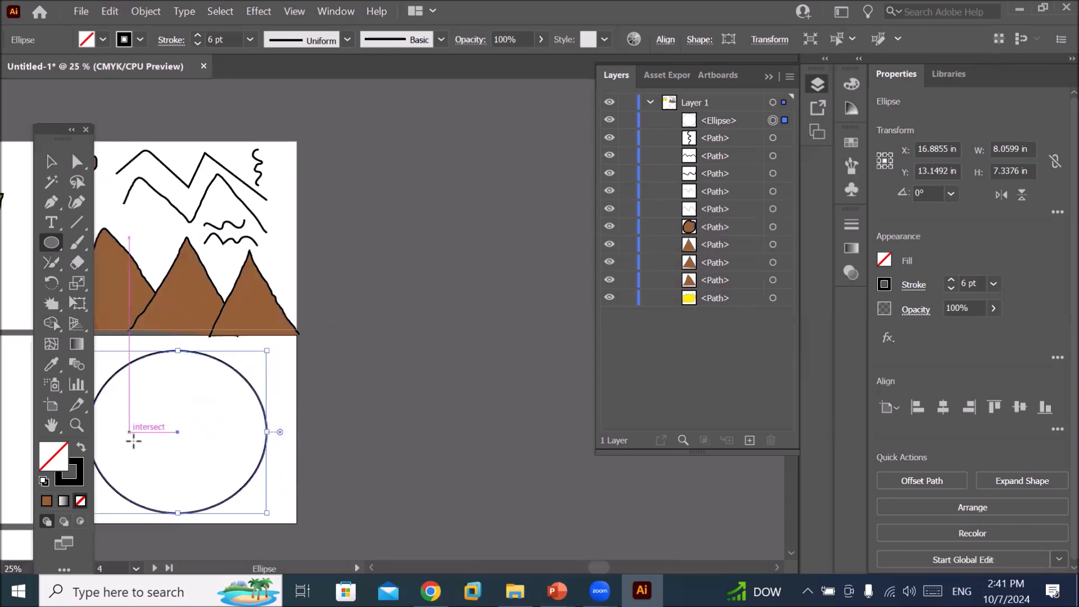
{"action": "key", "text": "space"}
{"action": "left_click_drag", "start_coordinate": [133, 461], "coordinate": [286, 407]}
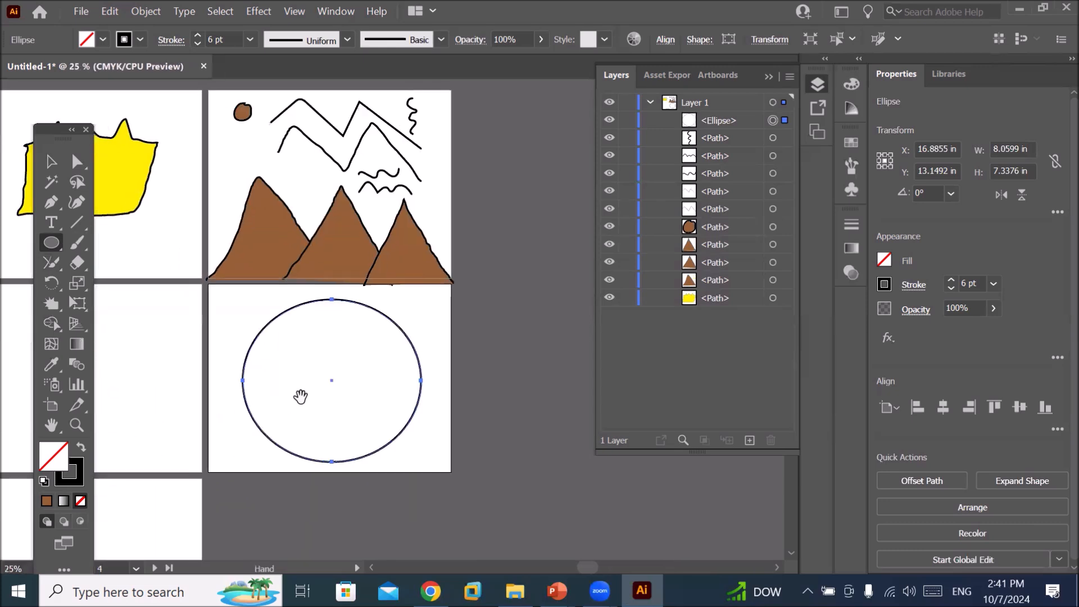
{"action": "scroll", "coordinate": [303, 390], "scroll_direction": "up", "scroll_amount": 2}
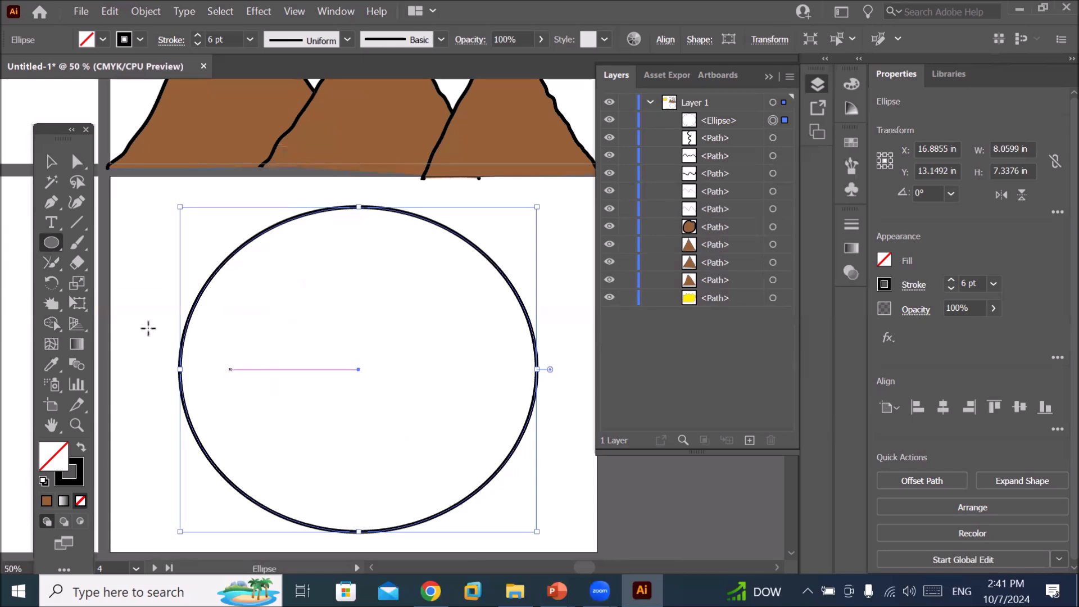
Try to erase a section of the ellipse's upper-left edge with the Path Eraser tool.
{"action": "left_click", "coordinate": [57, 238]}
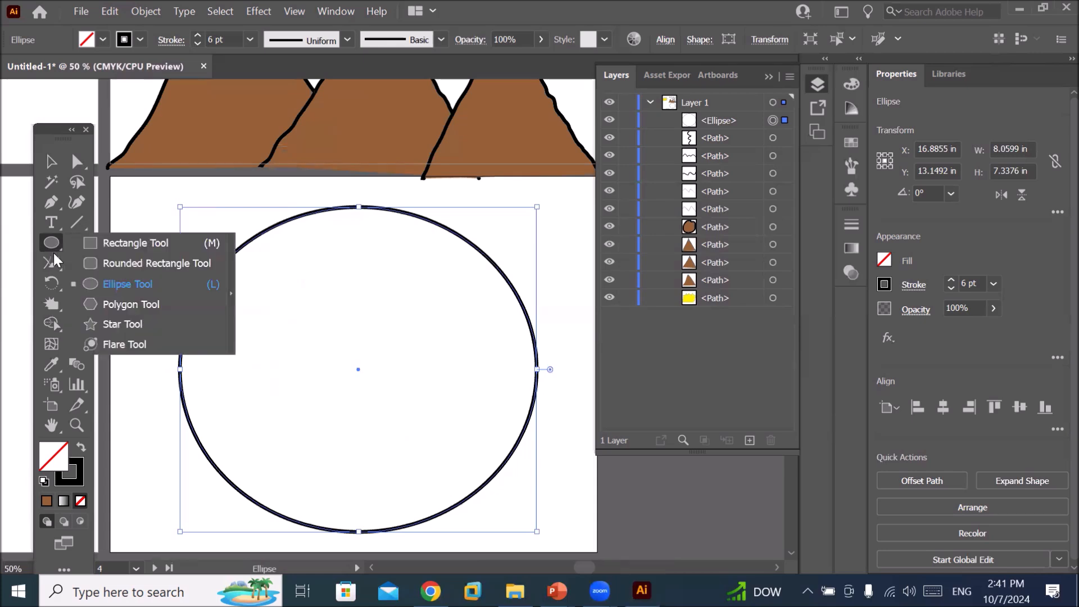
{"action": "left_click", "coordinate": [45, 263]}
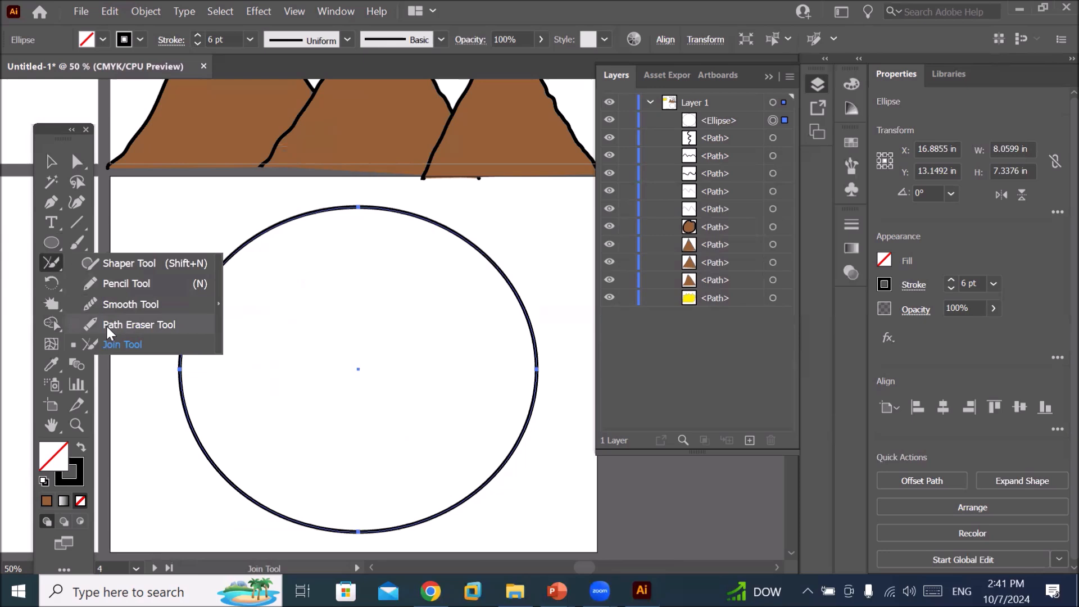
{"action": "left_click", "coordinate": [132, 325]}
{"action": "scroll", "coordinate": [204, 287], "scroll_direction": "up", "scroll_amount": 4}
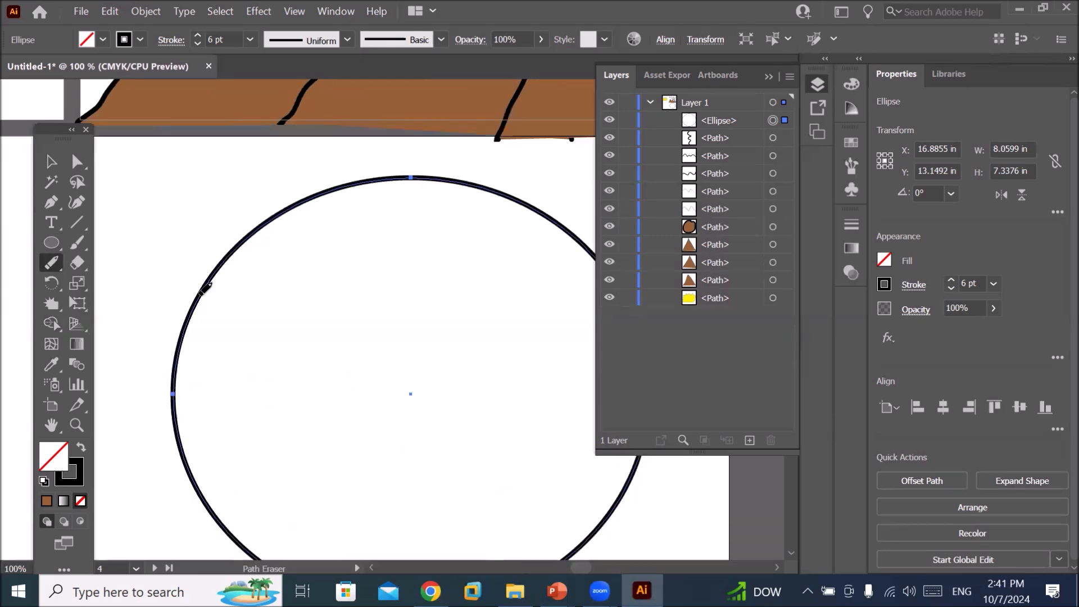
{"action": "scroll", "coordinate": [205, 288], "scroll_direction": "up", "scroll_amount": 3}
{"action": "left_click_drag", "start_coordinate": [163, 261], "coordinate": [254, 361]}
{"action": "left_click_drag", "start_coordinate": [165, 279], "coordinate": [237, 328]}
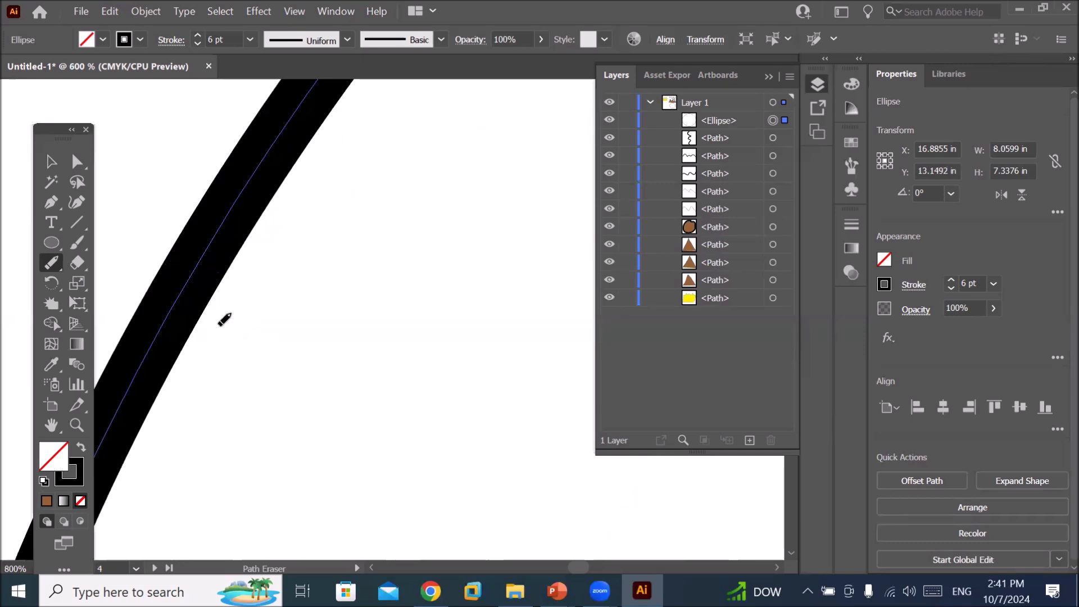
{"action": "scroll", "coordinate": [224, 320], "scroll_direction": "down", "scroll_amount": 8}
Erase a tiny section of the ellipse's outline just above its left anchor point with the Path Eraser tool.
{"action": "left_click", "coordinate": [51, 161]}
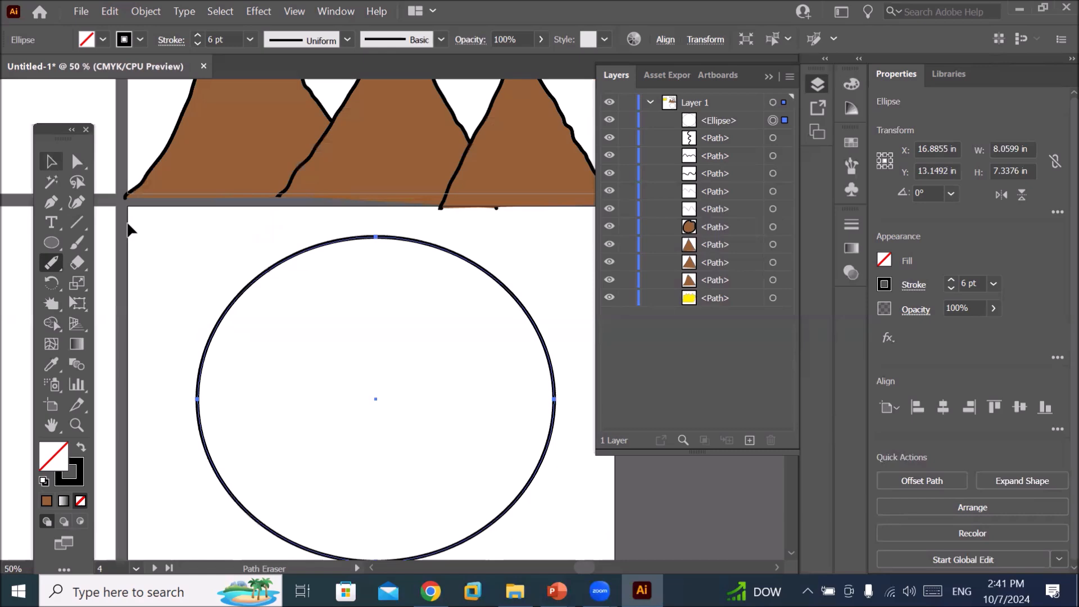
{"action": "scroll", "coordinate": [273, 336], "scroll_direction": "up", "scroll_amount": 4}
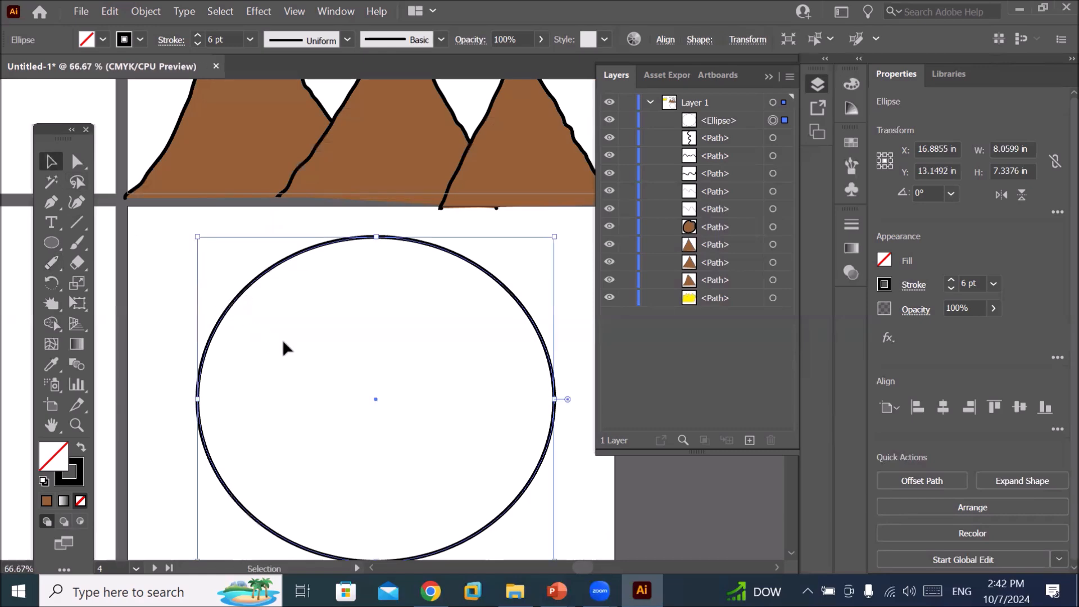
{"action": "scroll", "coordinate": [156, 454], "scroll_direction": "up", "scroll_amount": 3}
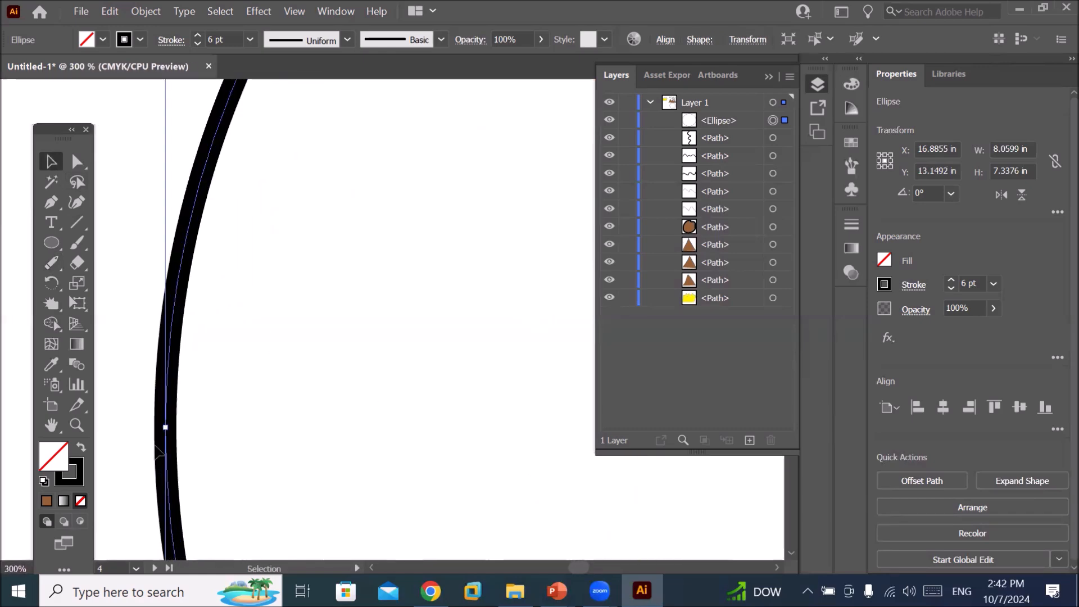
{"action": "left_click", "coordinate": [56, 259]}
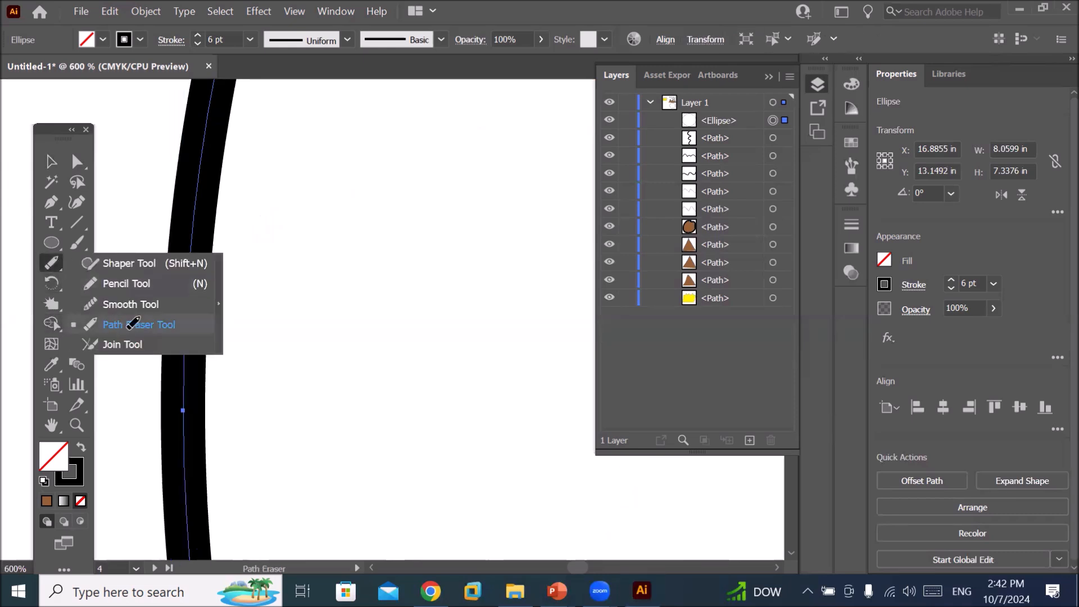
{"action": "left_click", "coordinate": [120, 324]}
{"action": "left_click_drag", "start_coordinate": [191, 361], "coordinate": [239, 368]}
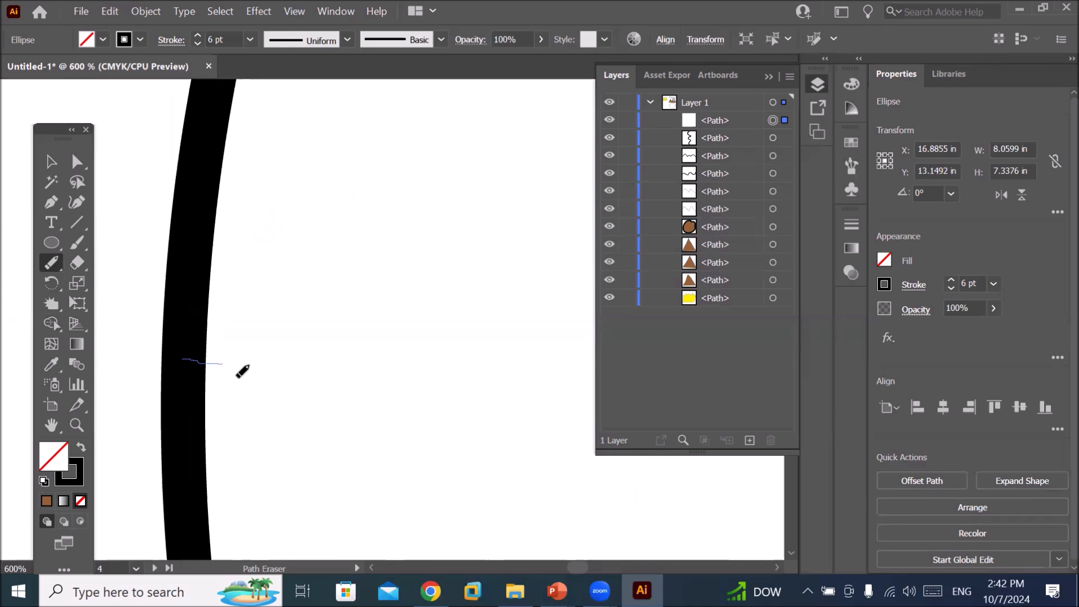
{"action": "scroll", "coordinate": [198, 365], "scroll_direction": "up", "scroll_amount": 10}
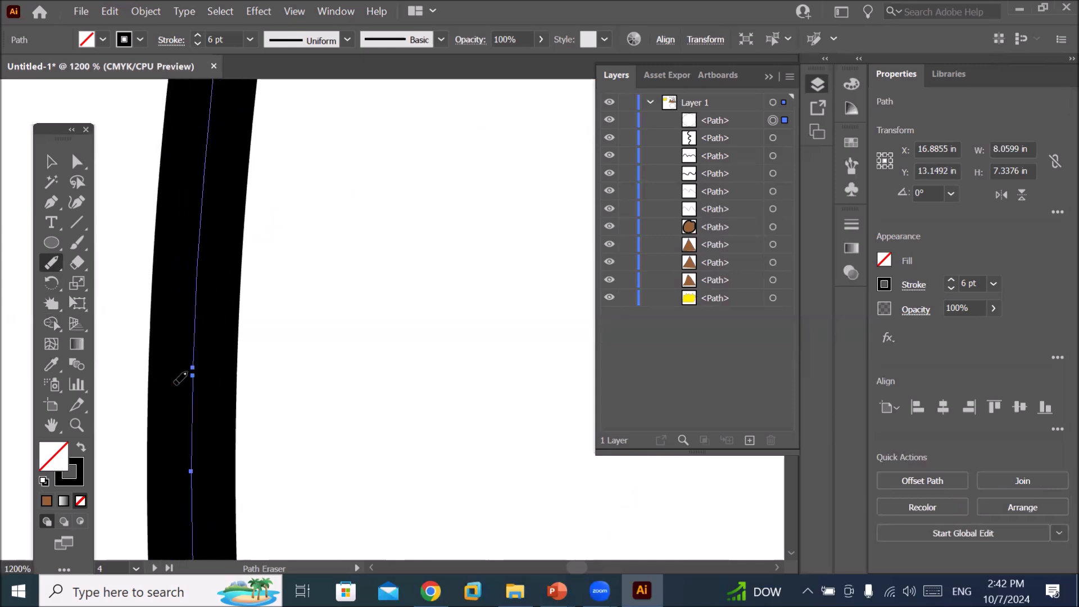
{"action": "scroll", "coordinate": [192, 382], "scroll_direction": "down", "scroll_amount": 3}
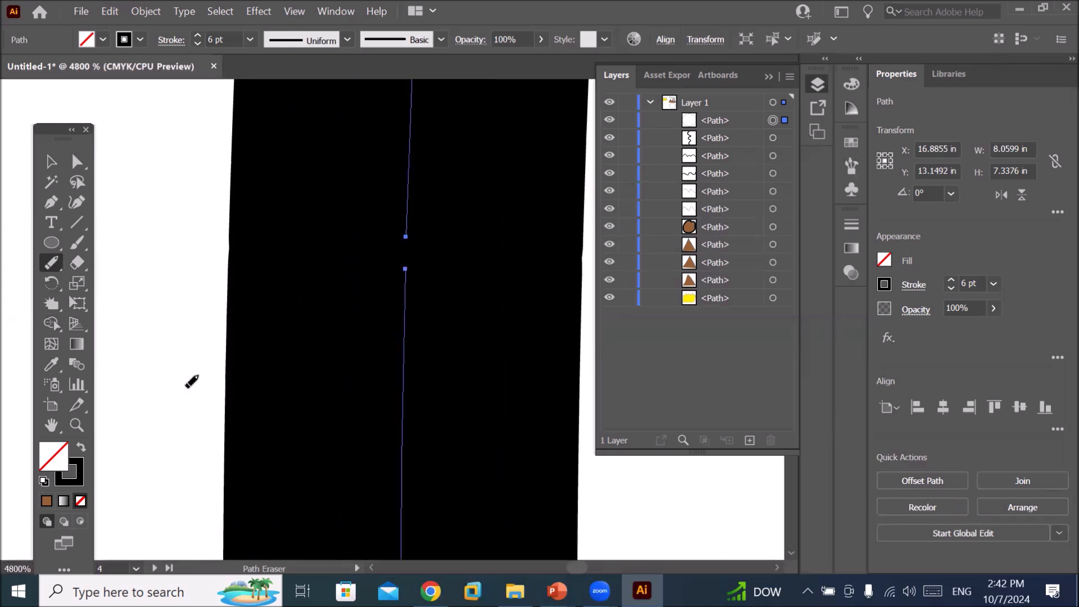
Reduce the ellipse's stroke weight to 0.25 pt and inspect the small gap in its left edge.
{"action": "left_click", "coordinate": [193, 45]}
{"action": "left_click", "coordinate": [194, 45]}
{"action": "left_click", "coordinate": [194, 44]}
{"action": "left_click", "coordinate": [193, 45]}
{"action": "left_click", "coordinate": [194, 45]}
{"action": "left_click", "coordinate": [193, 45]}
{"action": "left_click", "coordinate": [193, 45]}
{"action": "left_click", "coordinate": [194, 45]}
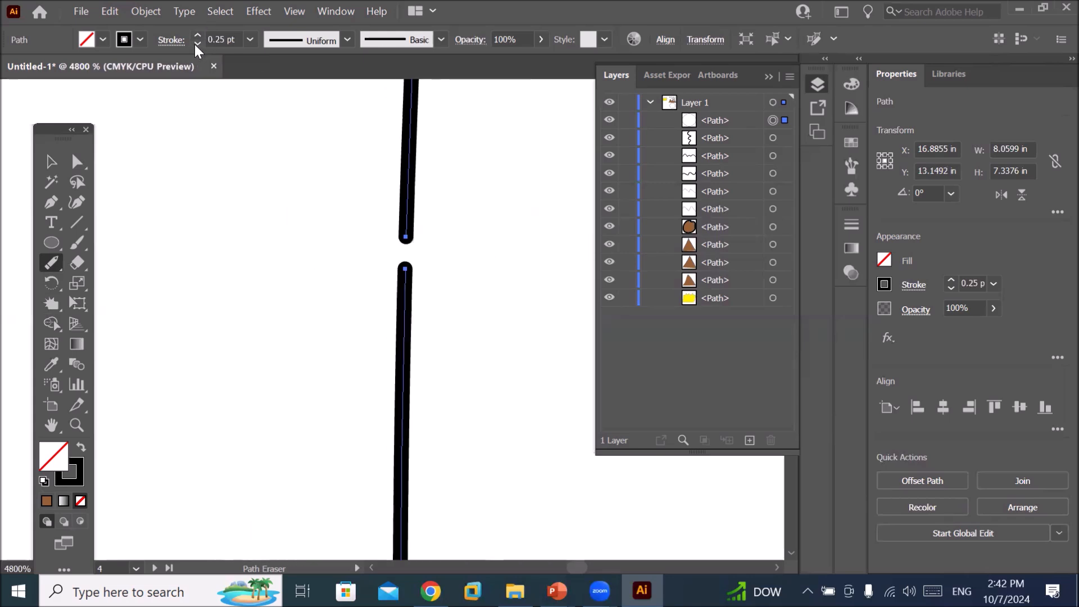
{"action": "scroll", "coordinate": [472, 236], "scroll_direction": "up", "scroll_amount": 3}
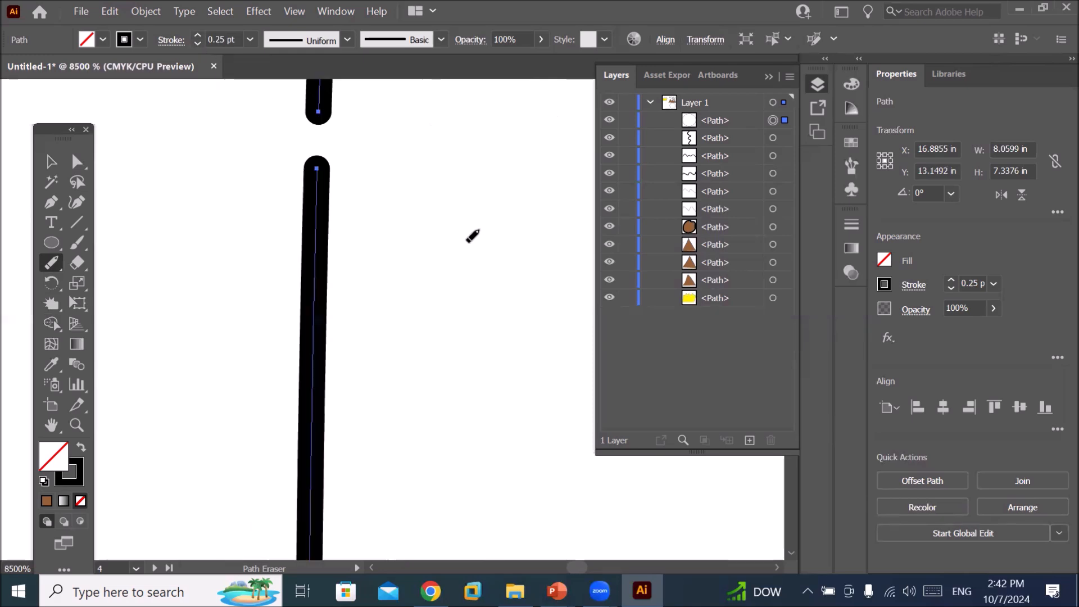
{"action": "scroll", "coordinate": [416, 185], "scroll_direction": "up", "scroll_amount": 1}
{"action": "scroll", "coordinate": [416, 181], "scroll_direction": "down", "scroll_amount": 2}
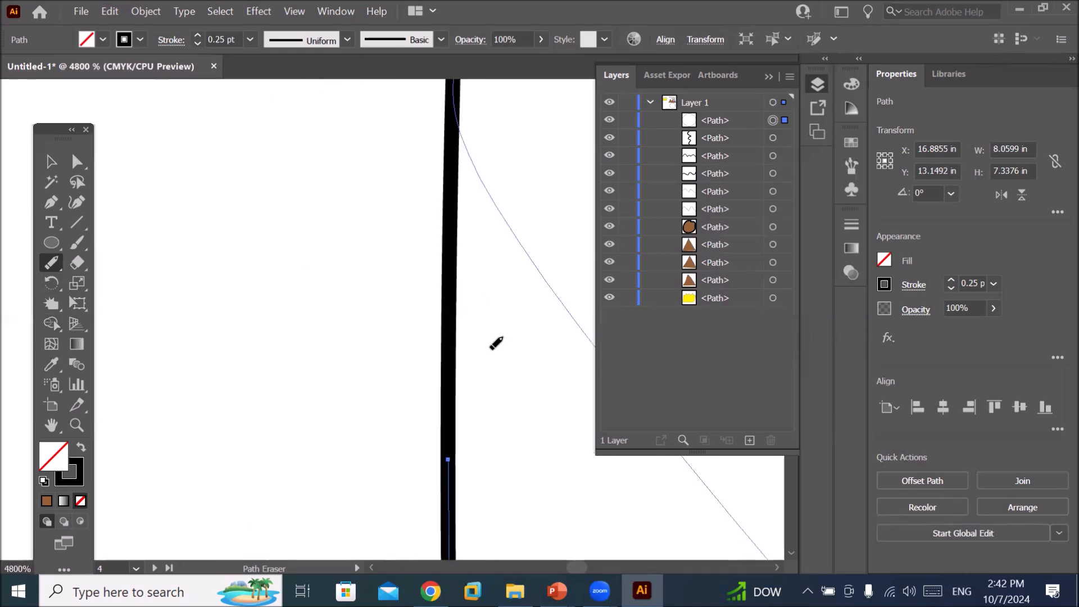
Close the small gap in the ellipse's left edge by brushing across its two open ends with the Join tool.
{"action": "scroll", "coordinate": [492, 344], "scroll_direction": "down", "scroll_amount": 1}
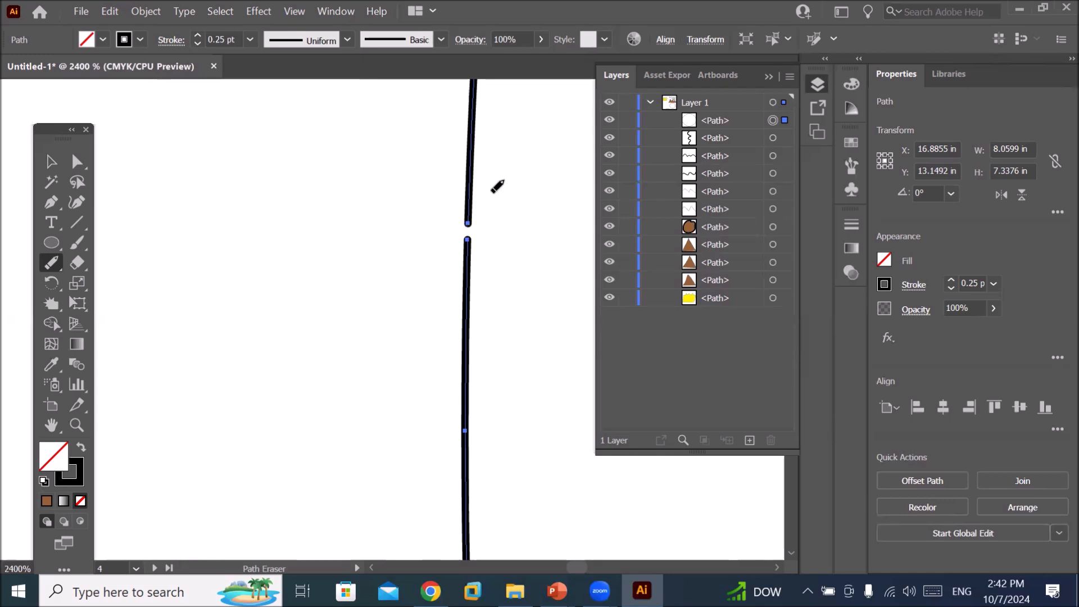
{"action": "scroll", "coordinate": [490, 190], "scroll_direction": "up", "scroll_amount": 1}
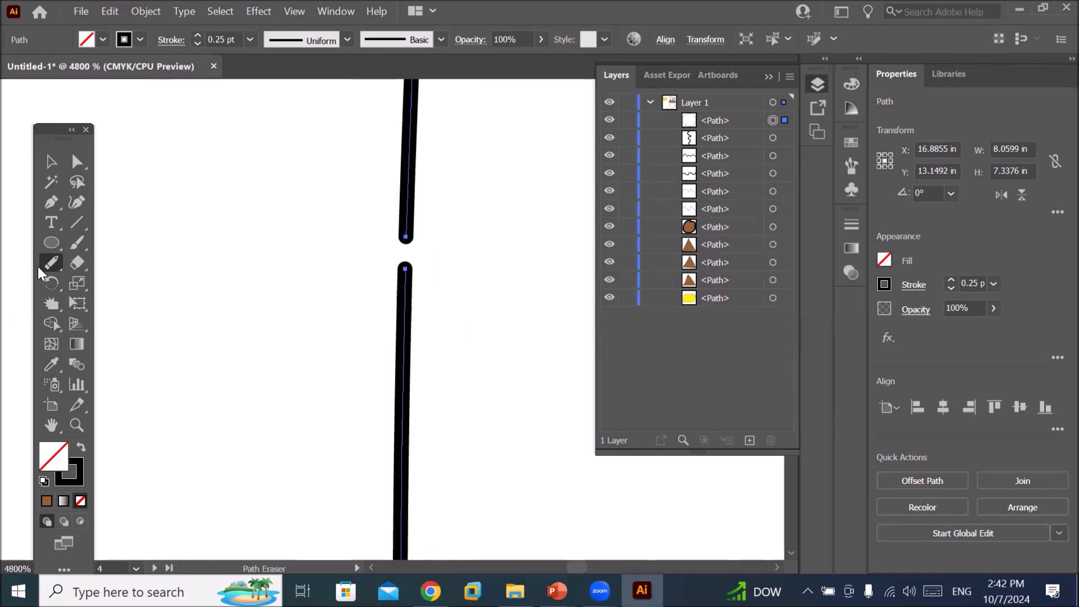
{"action": "left_click", "coordinate": [40, 258]}
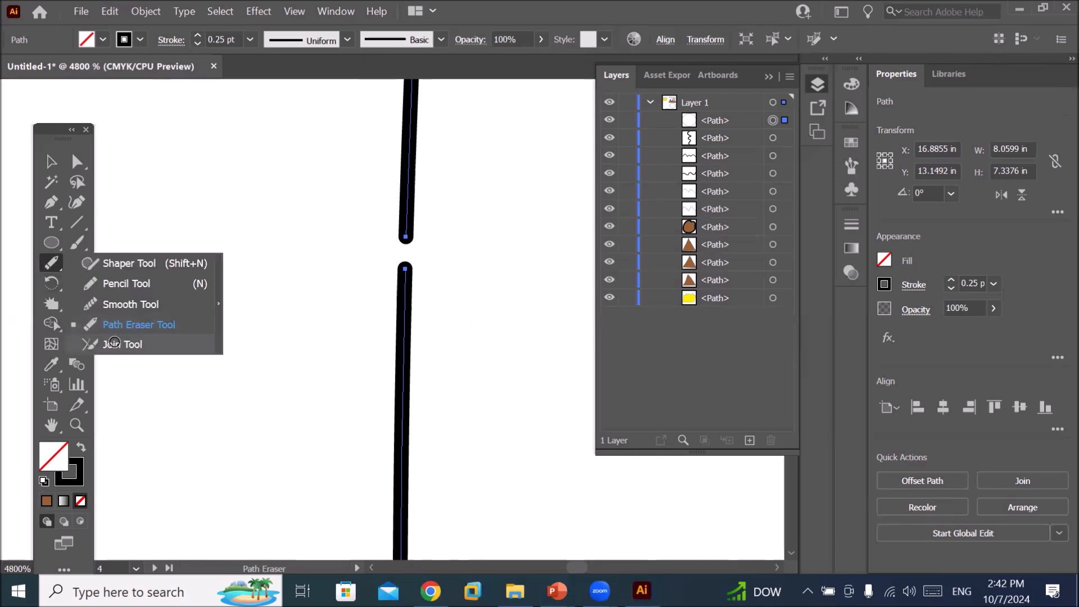
{"action": "left_click", "coordinate": [107, 344]}
{"action": "mouse_move", "coordinate": [404, 230]}
{"action": "left_mouse_down"}
{"action": "mouse_move", "coordinate": [409, 289]}
{"action": "mouse_move", "coordinate": [381, 355]}
{"action": "left_mouse_up"}
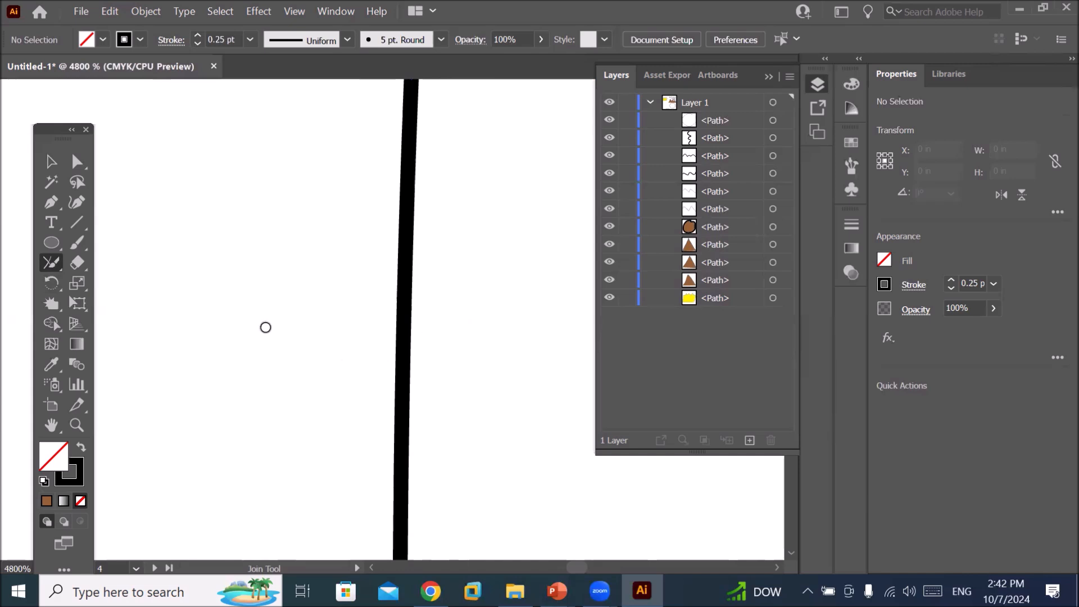
Draw a rounded rectangle about 7.90 by 6.93 in on the blank artboard beside the ellipse.
{"action": "scroll", "coordinate": [163, 302], "scroll_direction": "down", "scroll_amount": 13}
{"action": "scroll", "coordinate": [163, 302], "scroll_direction": "down", "scroll_amount": 3}
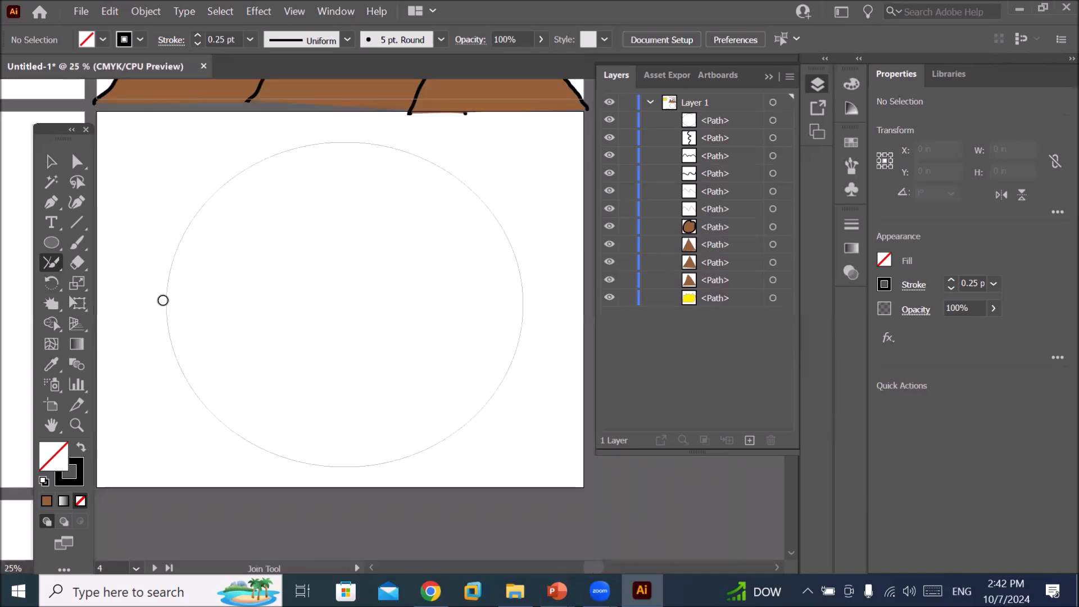
{"action": "left_click_drag", "start_coordinate": [209, 328], "coordinate": [439, 301]}
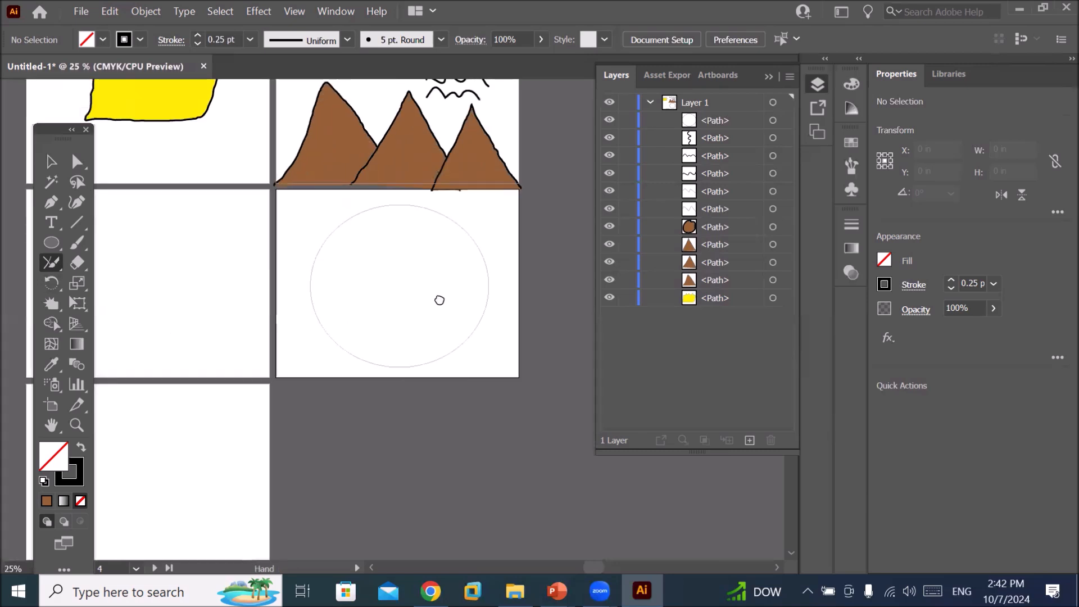
{"action": "left_click_drag", "start_coordinate": [255, 311], "coordinate": [372, 337]}
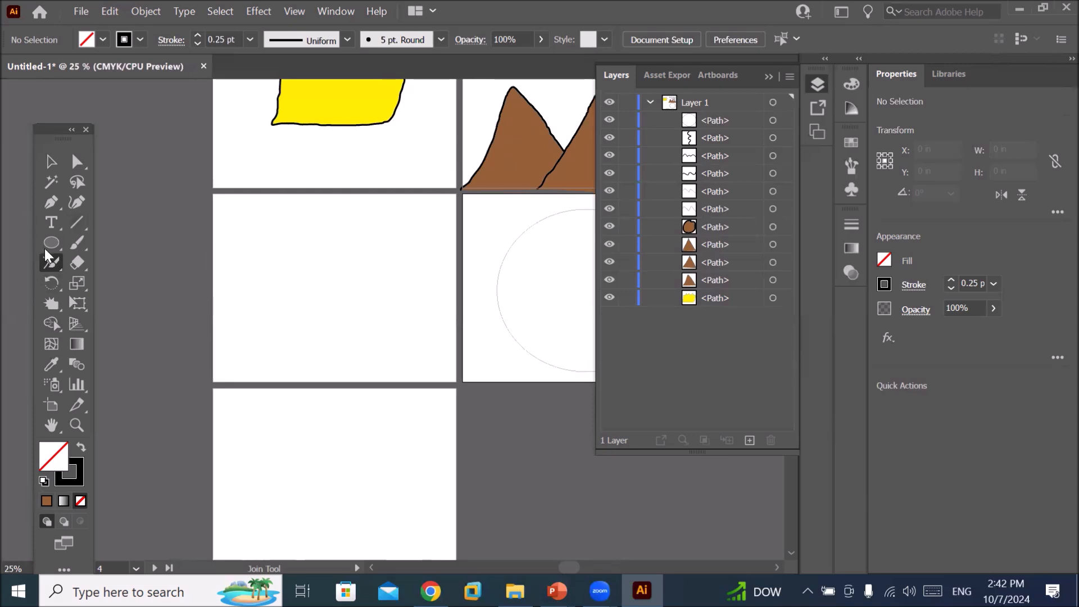
{"action": "left_click", "coordinate": [58, 240]}
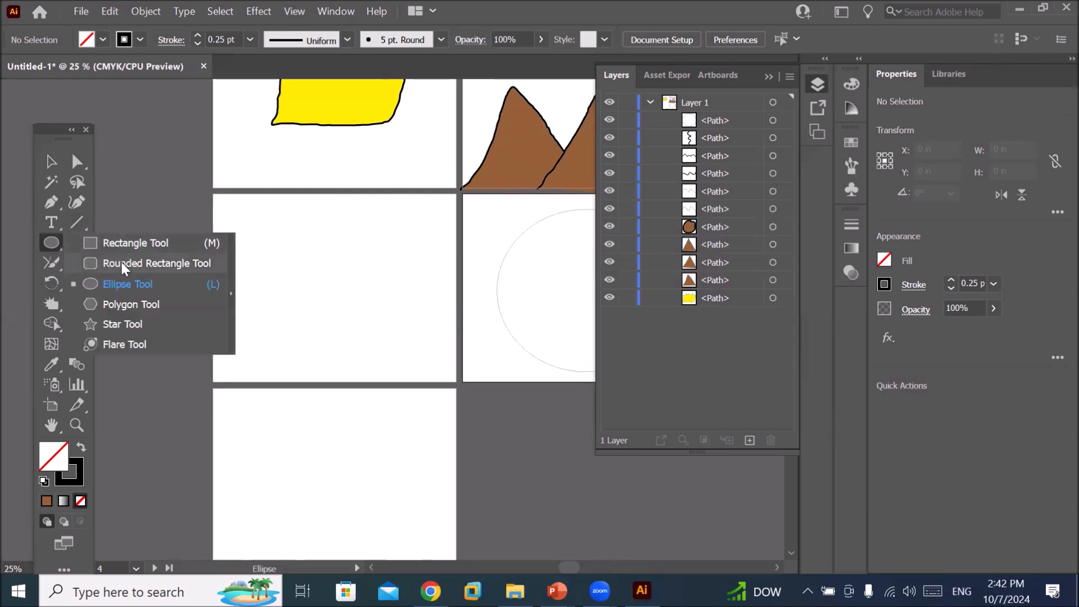
{"action": "left_click", "coordinate": [121, 262]}
{"action": "left_click_drag", "start_coordinate": [244, 213], "coordinate": [419, 366]}
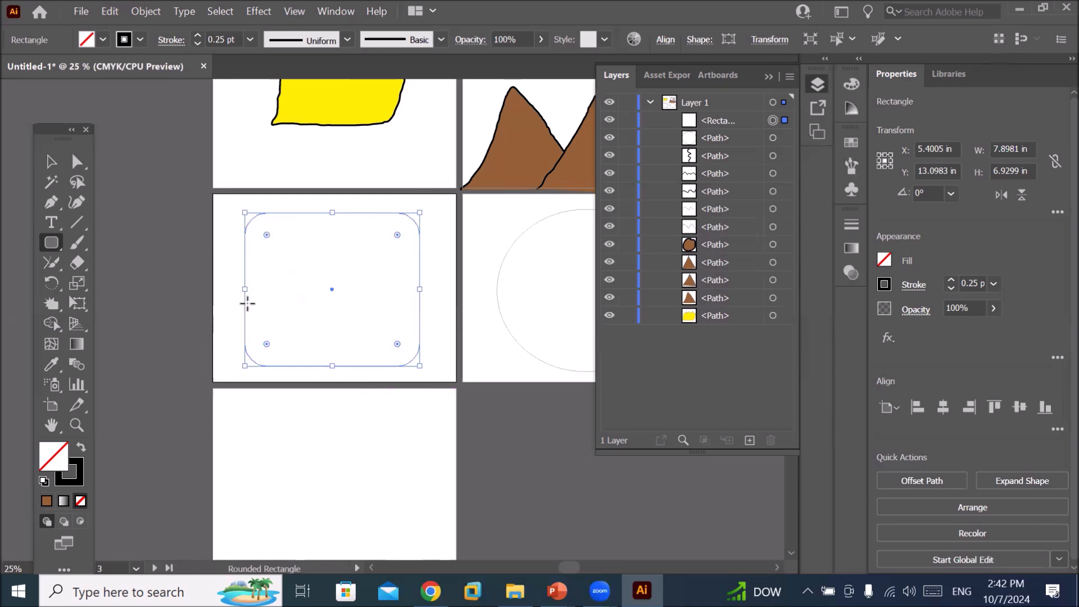
Set the rounded rectangle's stroke weight to 1 pt and erase a tiny section of its left edge with the Path Eraser tool.
{"action": "scroll", "coordinate": [247, 304], "scroll_direction": "up", "scroll_amount": 2}
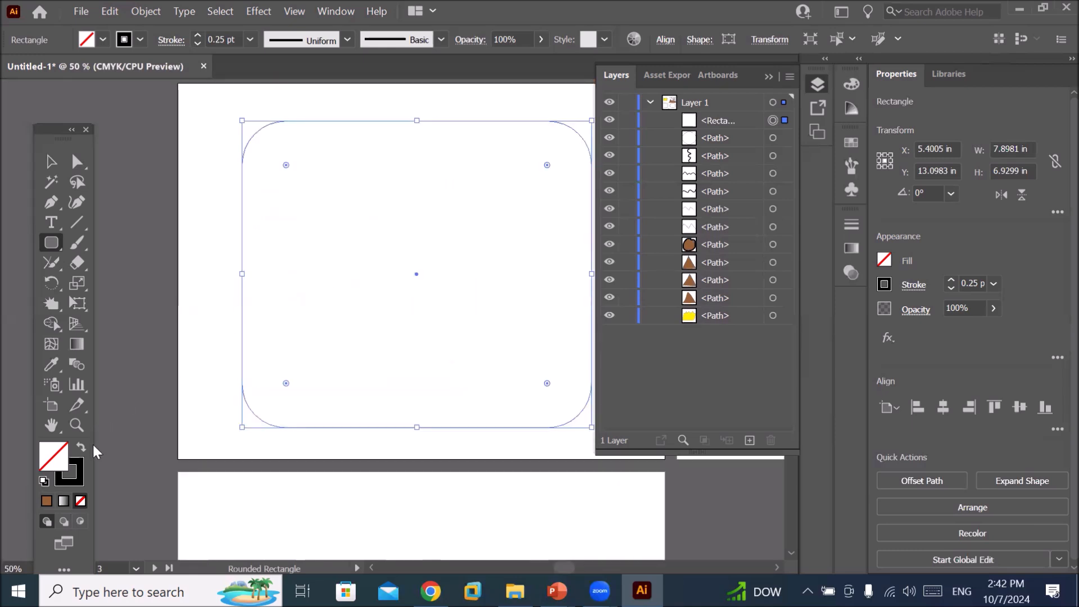
{"action": "scroll", "coordinate": [248, 233], "scroll_direction": "up", "scroll_amount": 6}
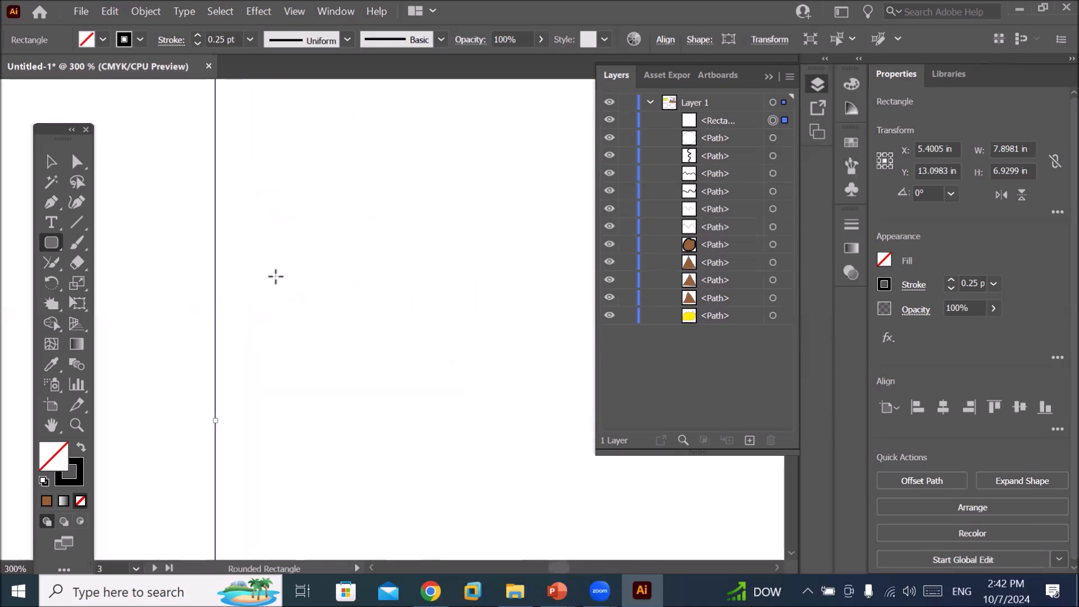
{"action": "left_click", "coordinate": [50, 265]}
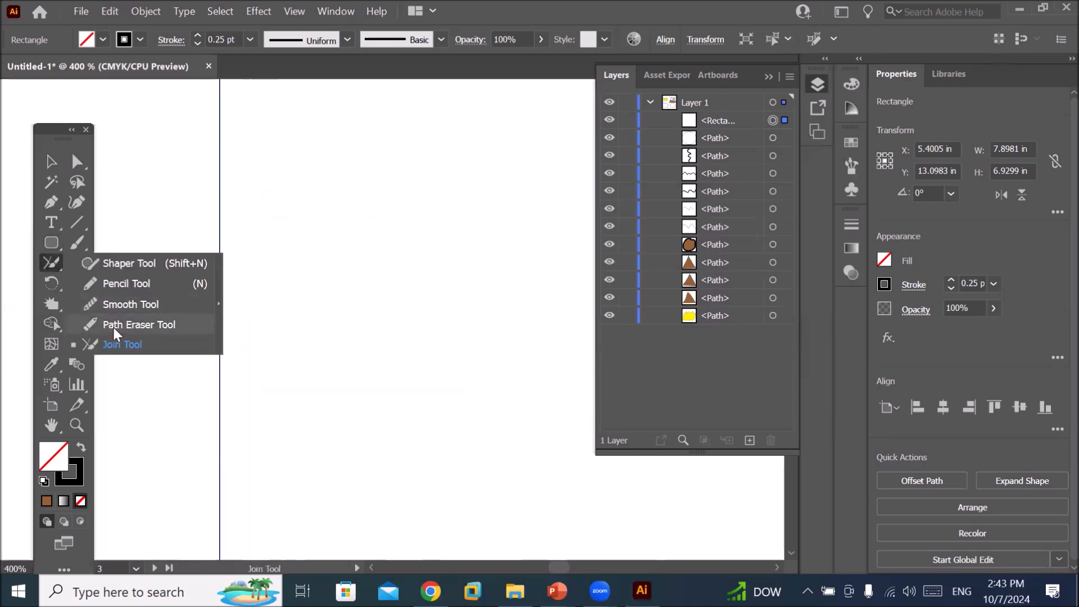
{"action": "left_click", "coordinate": [139, 324]}
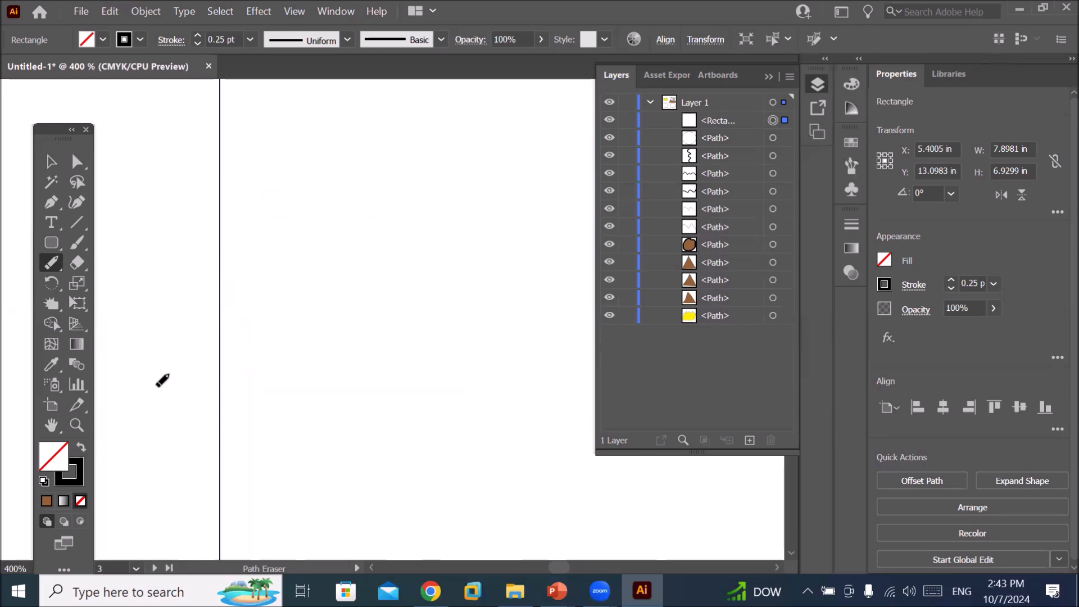
{"action": "left_click", "coordinate": [197, 36]}
{"action": "left_click", "coordinate": [197, 35]}
{"action": "left_click", "coordinate": [197, 35]}
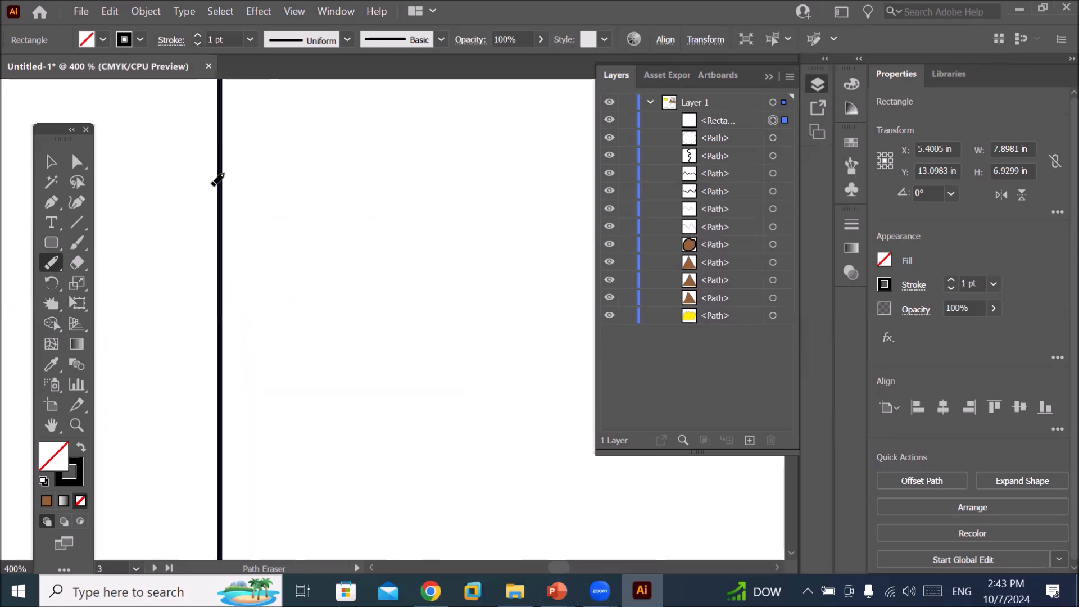
{"action": "scroll", "coordinate": [247, 264], "scroll_direction": "up", "scroll_amount": 6}
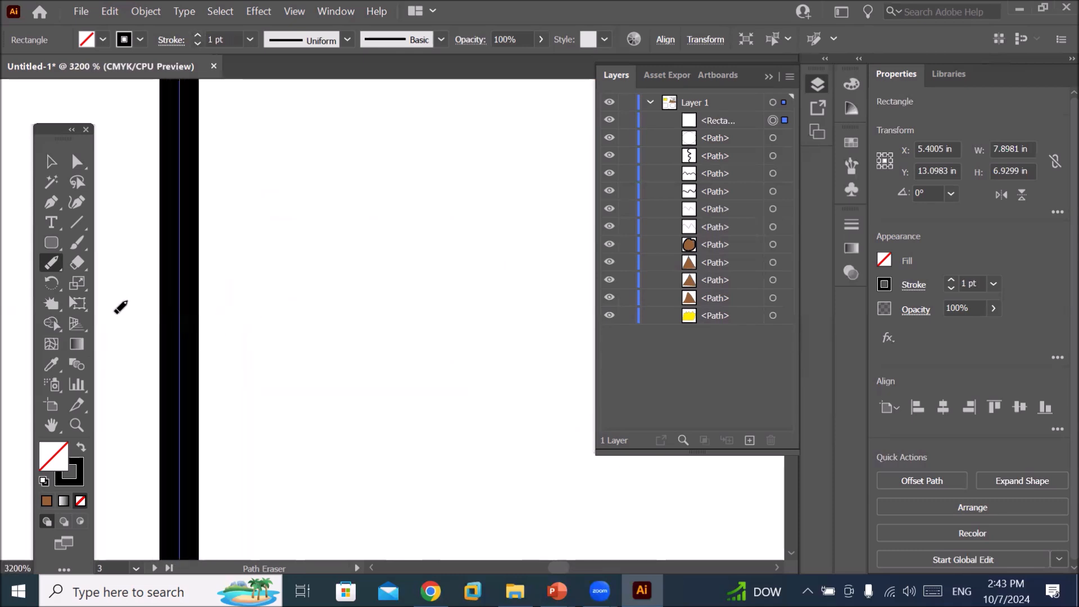
{"action": "mouse_move", "coordinate": [214, 313]}
{"action": "left_mouse_down"}
{"action": "mouse_move", "coordinate": [233, 321]}
{"action": "mouse_move", "coordinate": [171, 325]}
{"action": "left_mouse_up"}
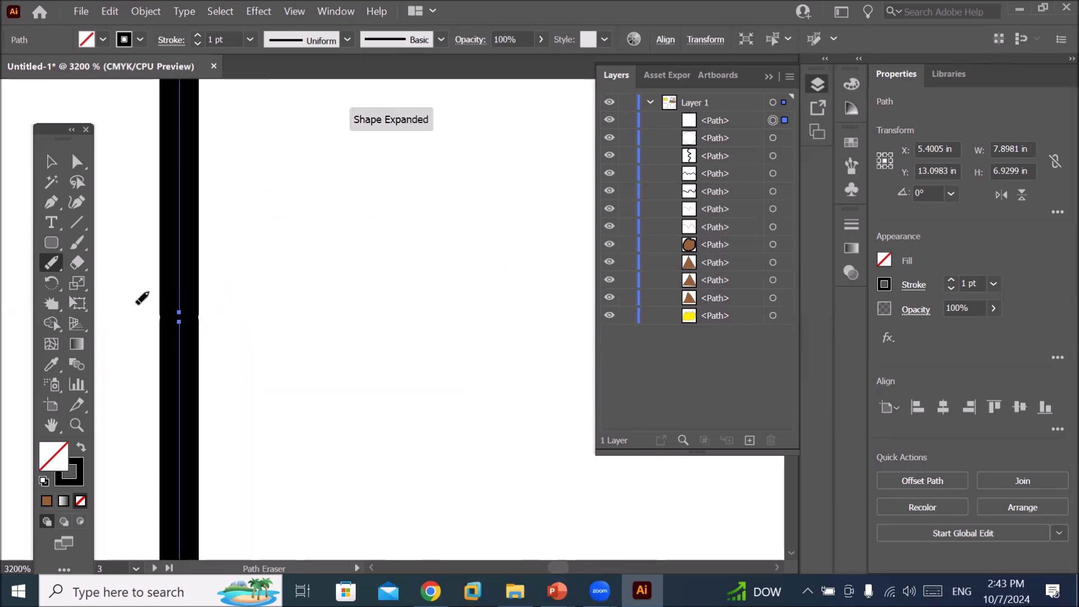
{"action": "scroll", "coordinate": [141, 298], "scroll_direction": "up", "scroll_amount": 2}
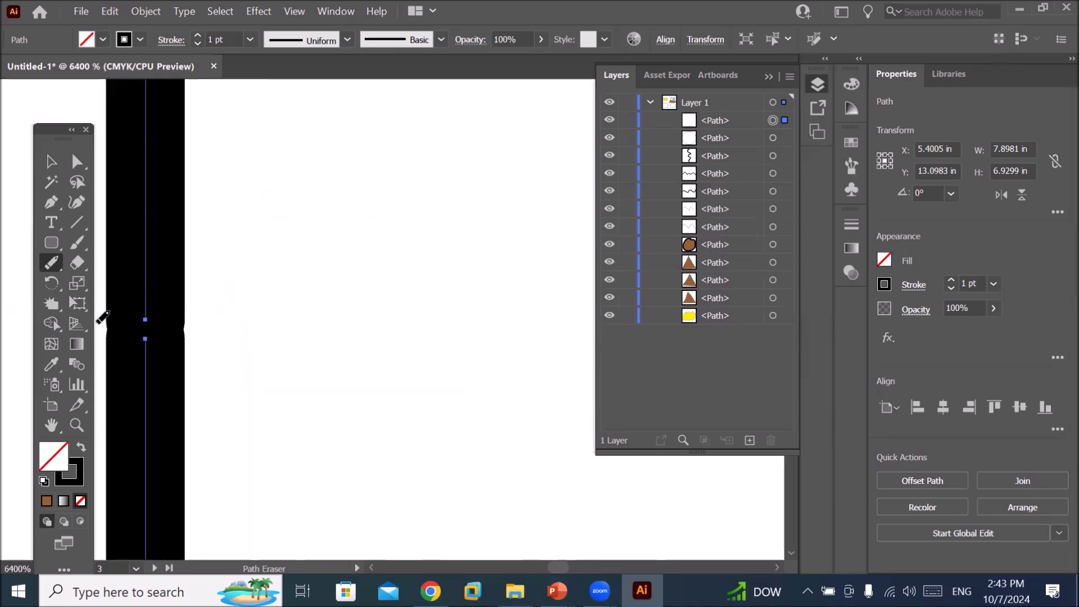
{"action": "scroll", "coordinate": [102, 322], "scroll_direction": "up", "scroll_amount": 2}
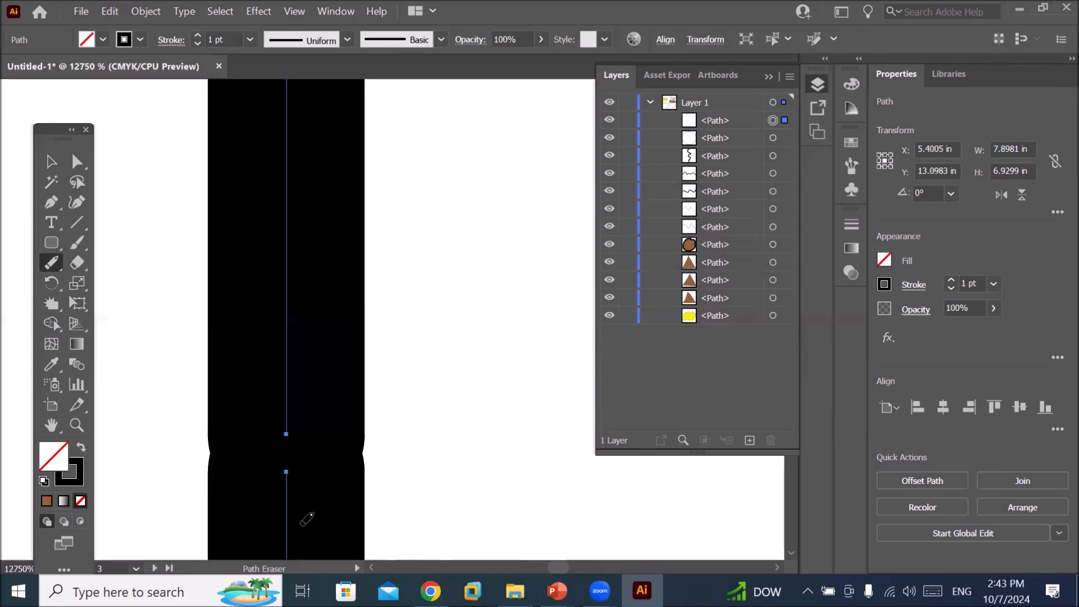
Set the rounded rectangle's stroke weight to 0.25 pt and inspect the tiny gap in its left edge.
{"action": "left_click", "coordinate": [193, 42]}
{"action": "left_click", "coordinate": [194, 42]}
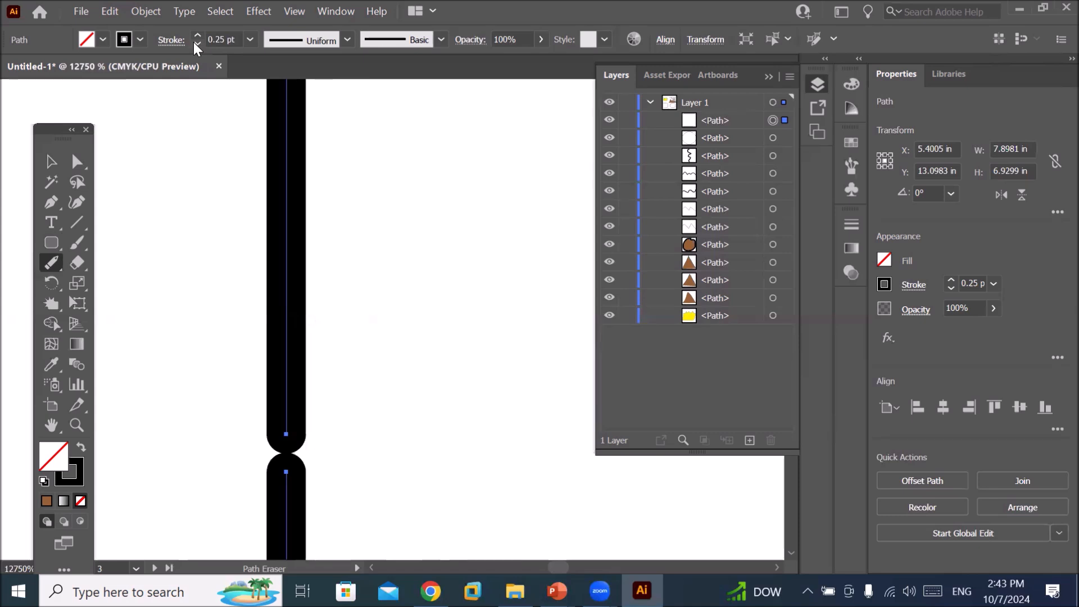
{"action": "left_click", "coordinate": [194, 42]}
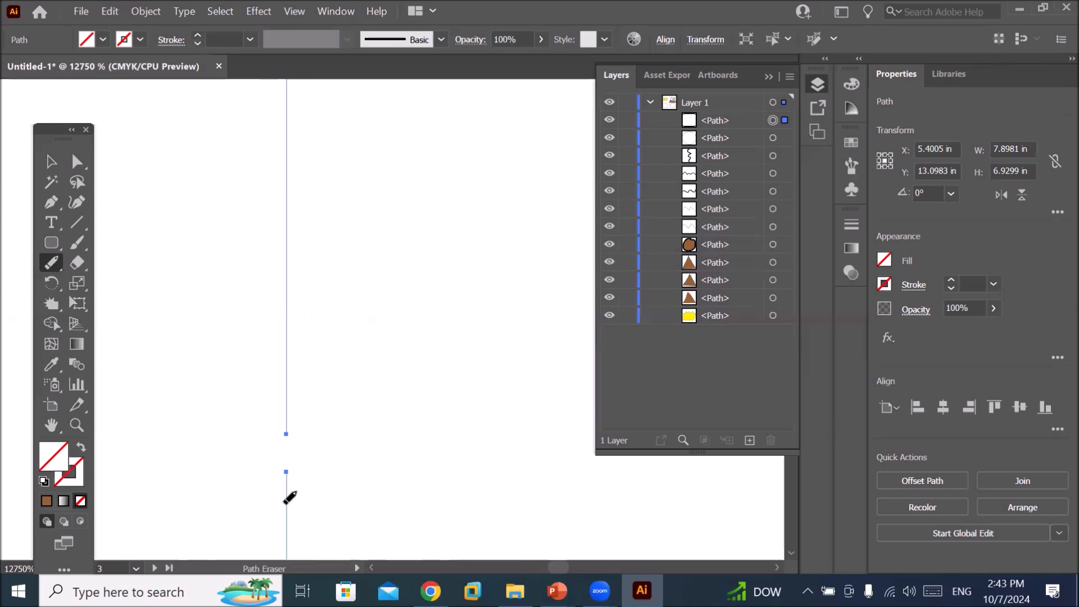
{"action": "scroll", "coordinate": [440, 525], "scroll_direction": "down", "scroll_amount": 3}
{"action": "scroll", "coordinate": [465, 530], "scroll_direction": "down", "scroll_amount": 1}
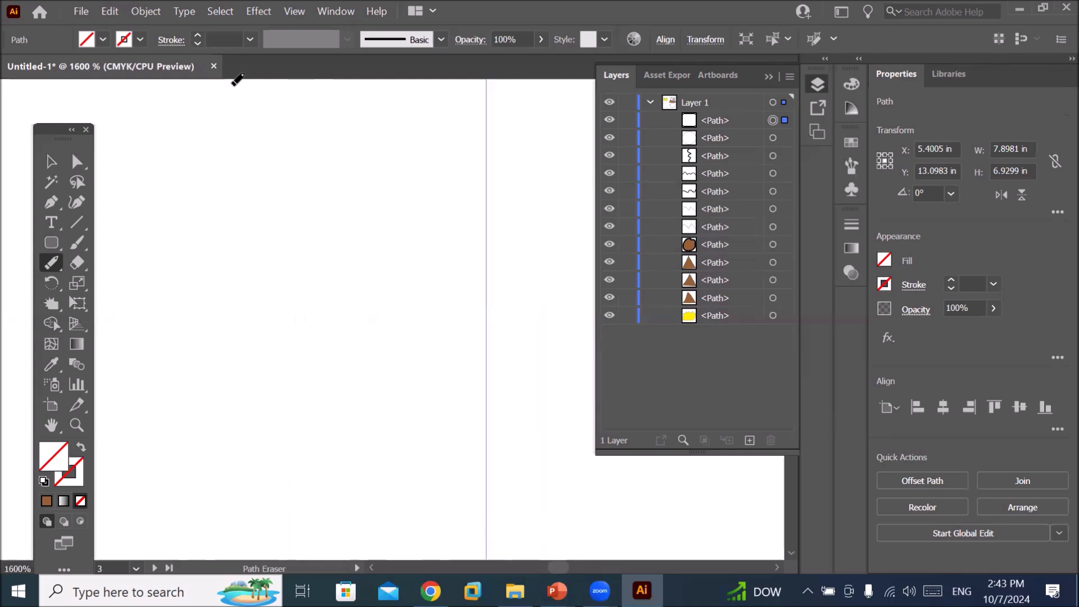
{"action": "left_click", "coordinate": [197, 35]}
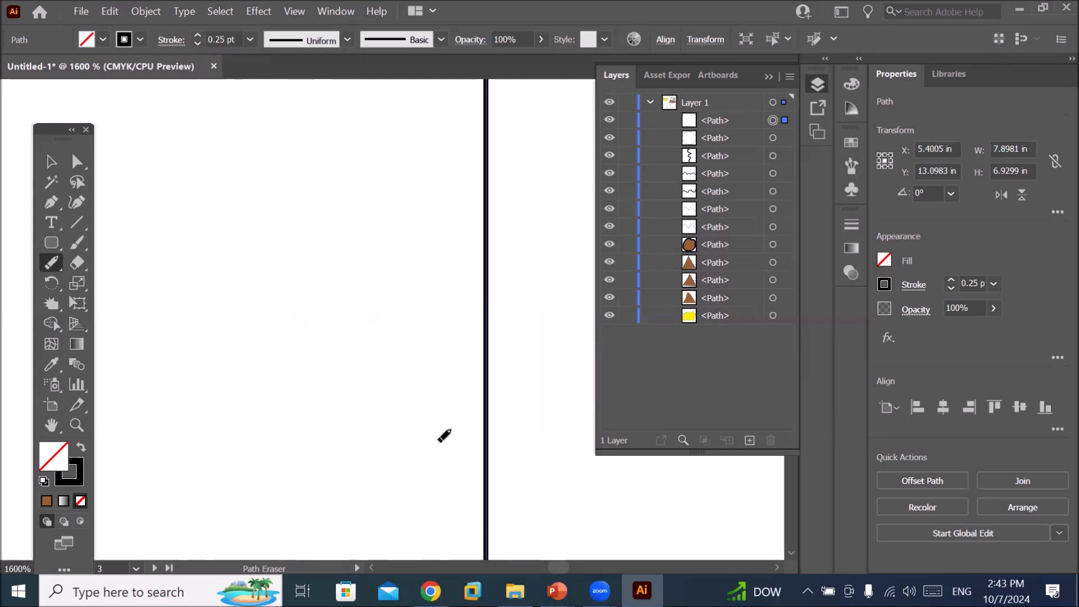
{"action": "scroll", "coordinate": [507, 245], "scroll_direction": "up", "scroll_amount": 1}
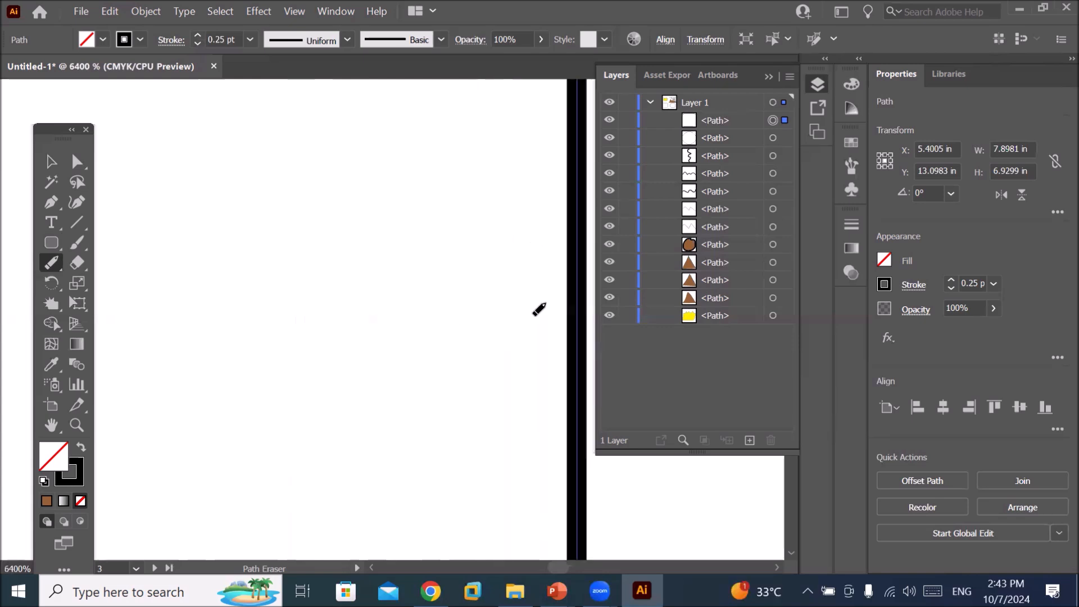
Select part of the rounded rectangle's left edge just below its upper corner with the Direct Selection tool and delete it.
{"action": "scroll", "coordinate": [501, 334], "scroll_direction": "down", "scroll_amount": 5}
{"action": "scroll", "coordinate": [501, 334], "scroll_direction": "down", "scroll_amount": 6}
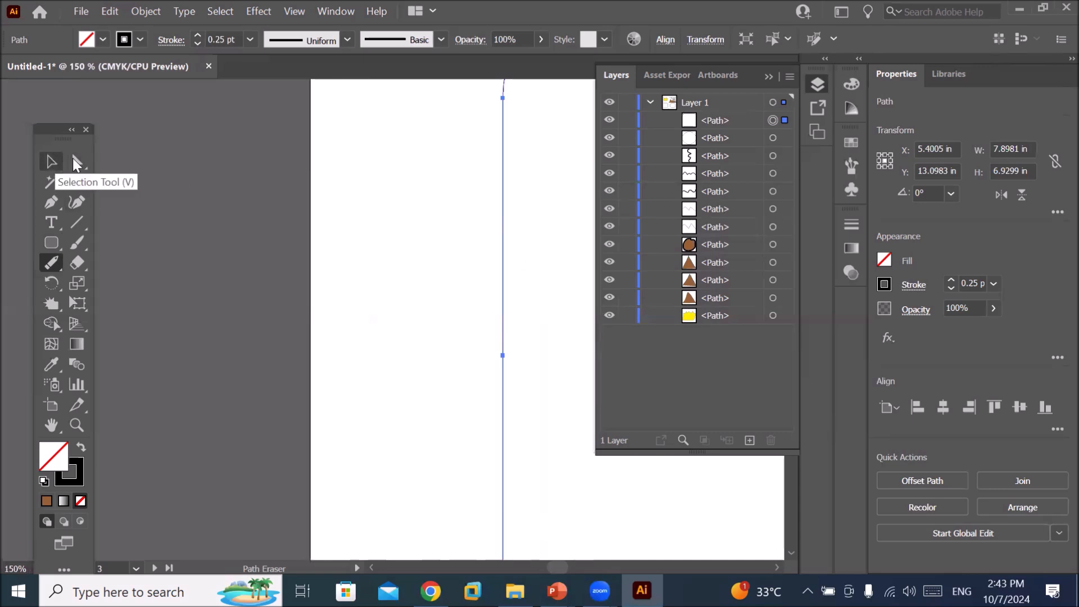
{"action": "left_click", "coordinate": [63, 163]}
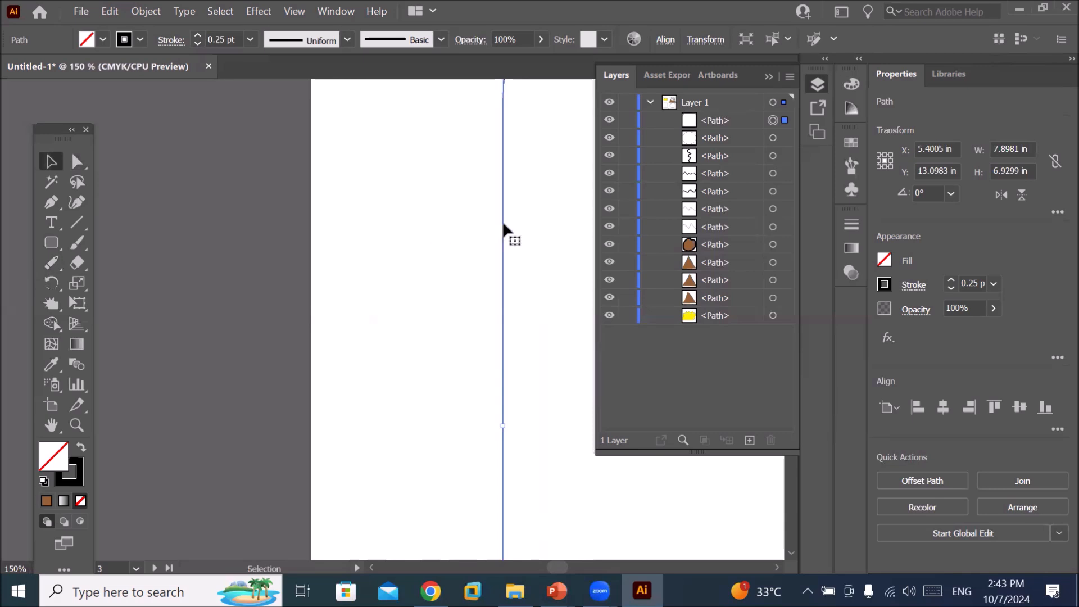
{"action": "scroll", "coordinate": [532, 246], "scroll_direction": "down", "scroll_amount": 3}
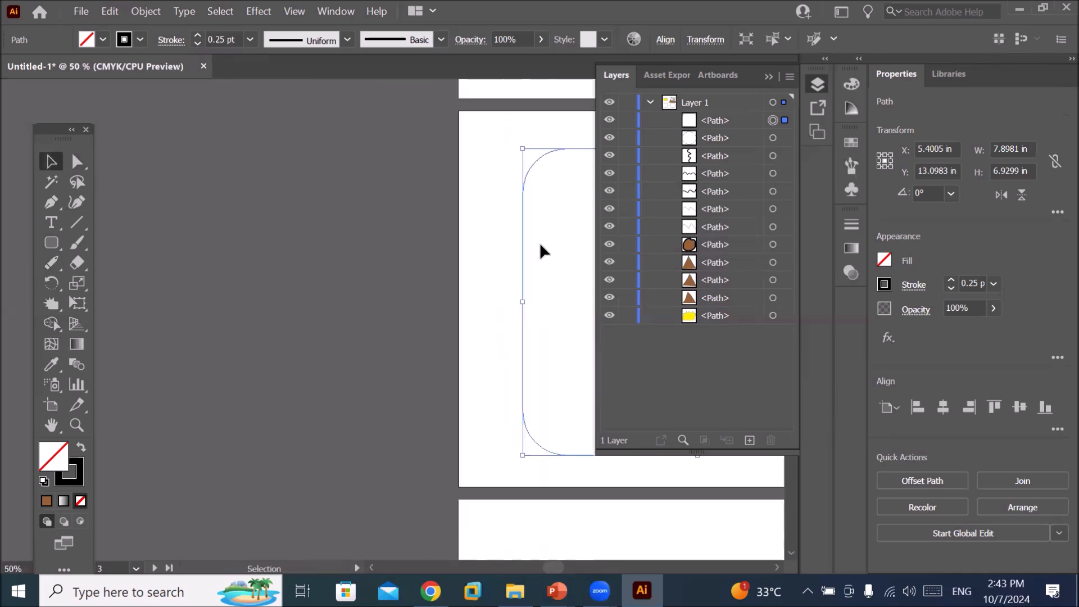
{"action": "left_click", "coordinate": [76, 162]}
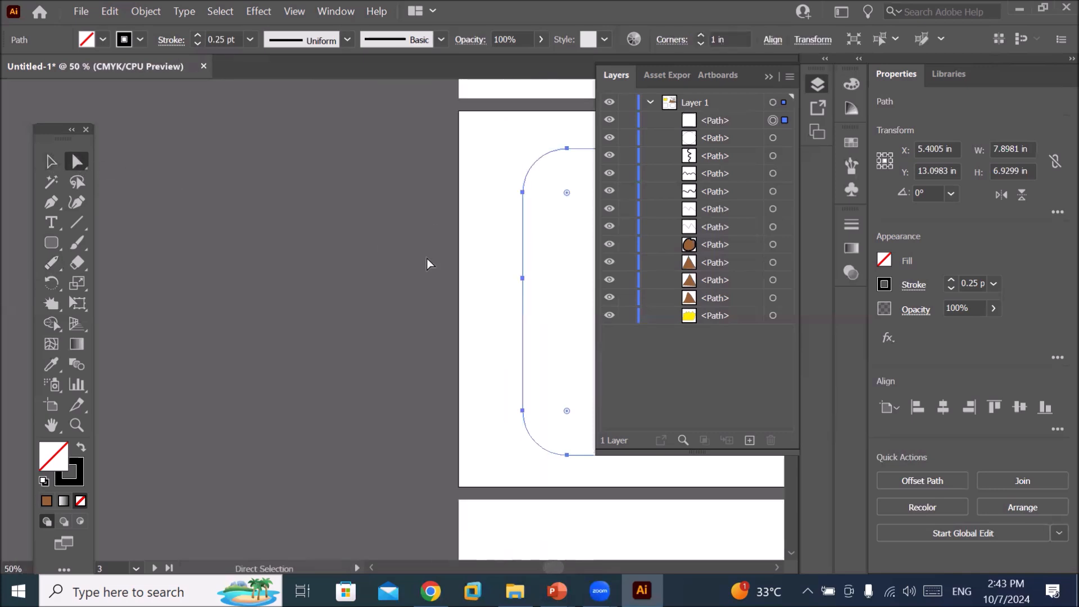
{"action": "left_click_drag", "start_coordinate": [502, 239], "coordinate": [549, 258]}
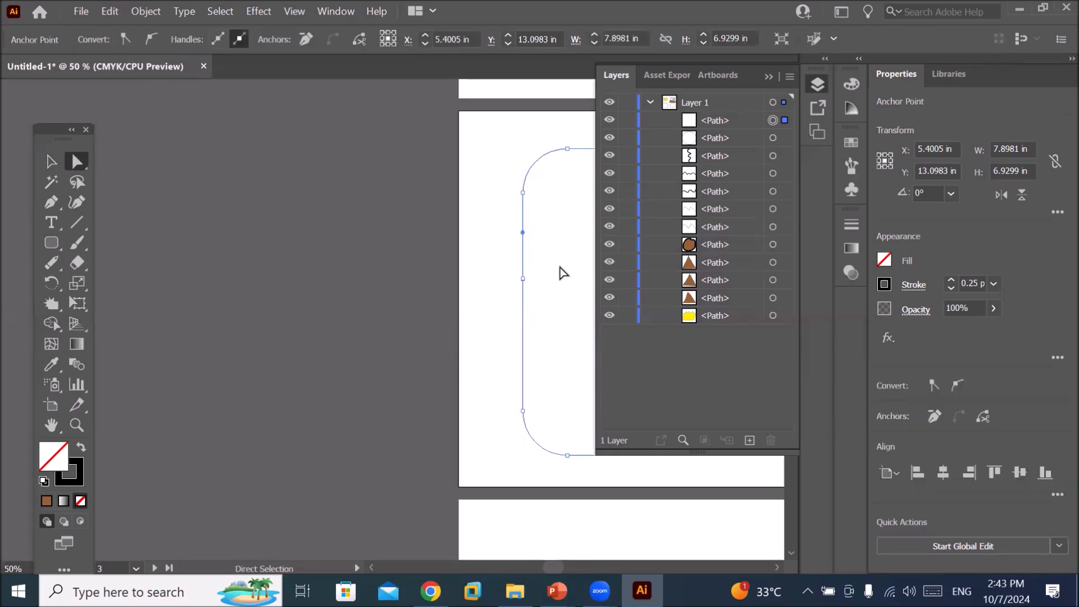
{"action": "key", "text": "Delete"}
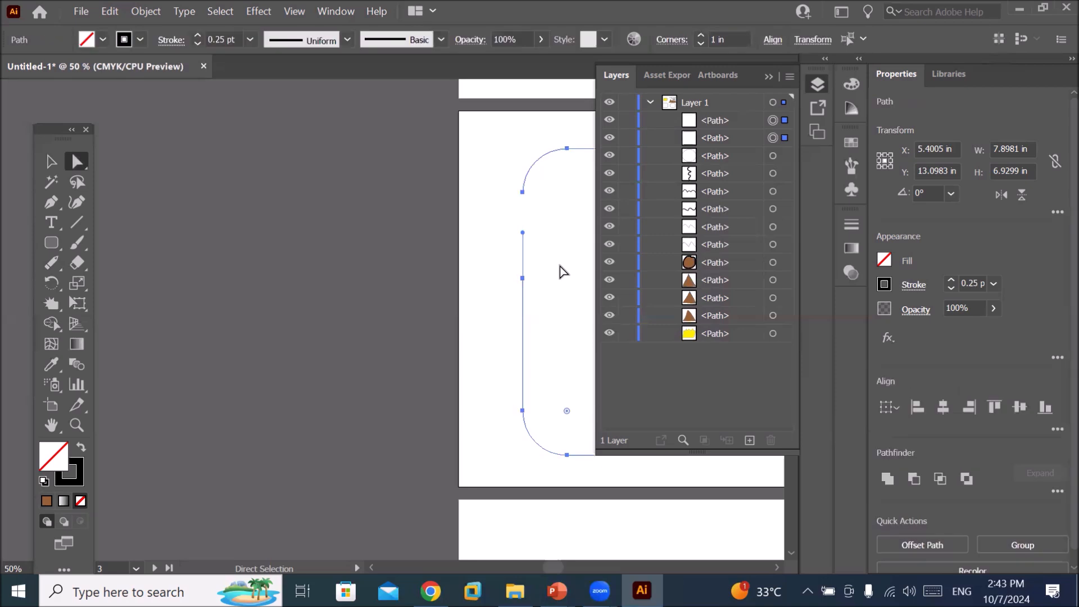
Bridge the opening in the rounded rectangle's left edge with the Join tool, from the upper corner's endpoint down to the lower endpoint.
{"action": "key", "text": "space"}
{"action": "left_click_drag", "start_coordinate": [535, 295], "coordinate": [253, 316]}
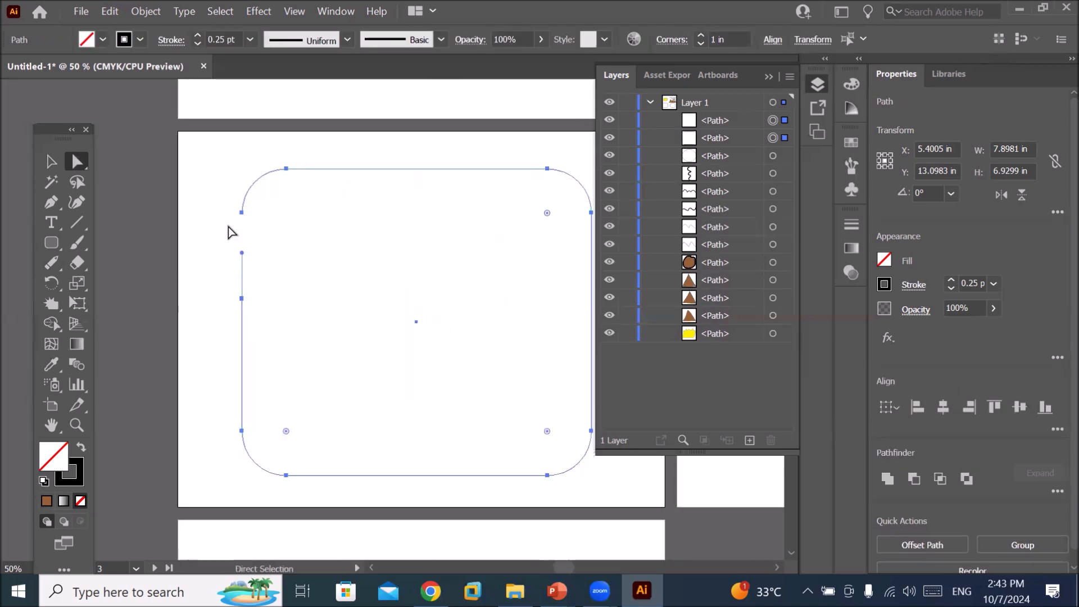
{"action": "left_click", "coordinate": [246, 281]}
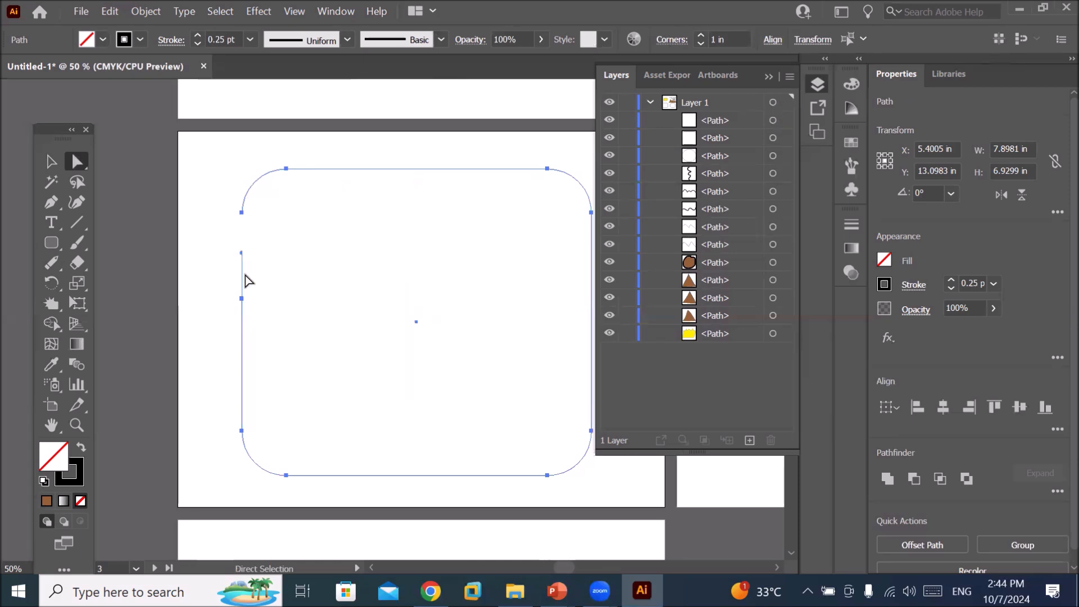
{"action": "left_click", "coordinate": [245, 275]}
{"action": "left_click", "coordinate": [244, 208]}
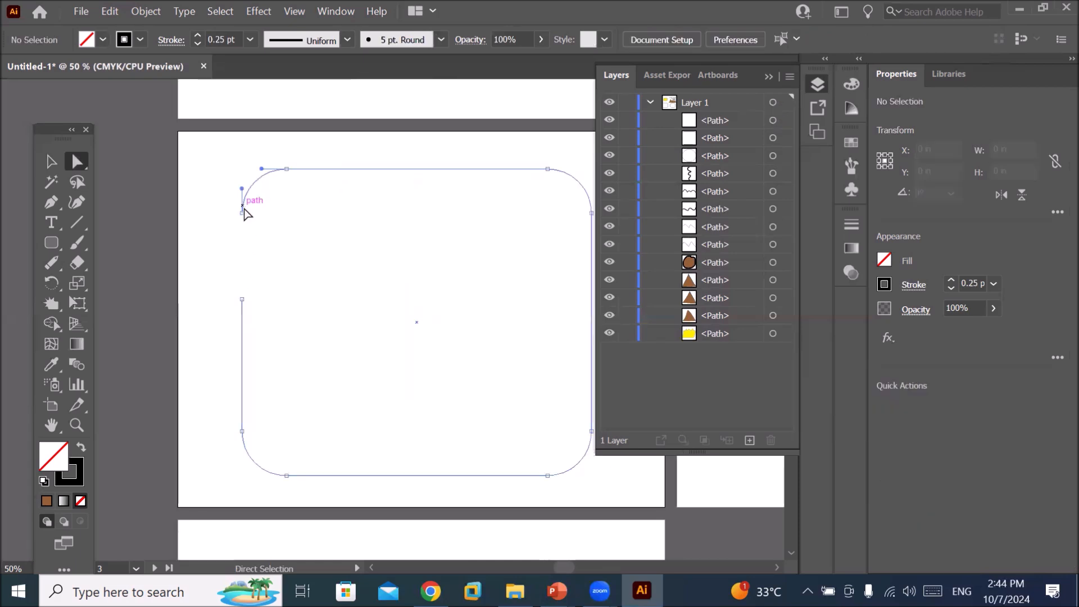
{"action": "left_click", "coordinate": [52, 263]}
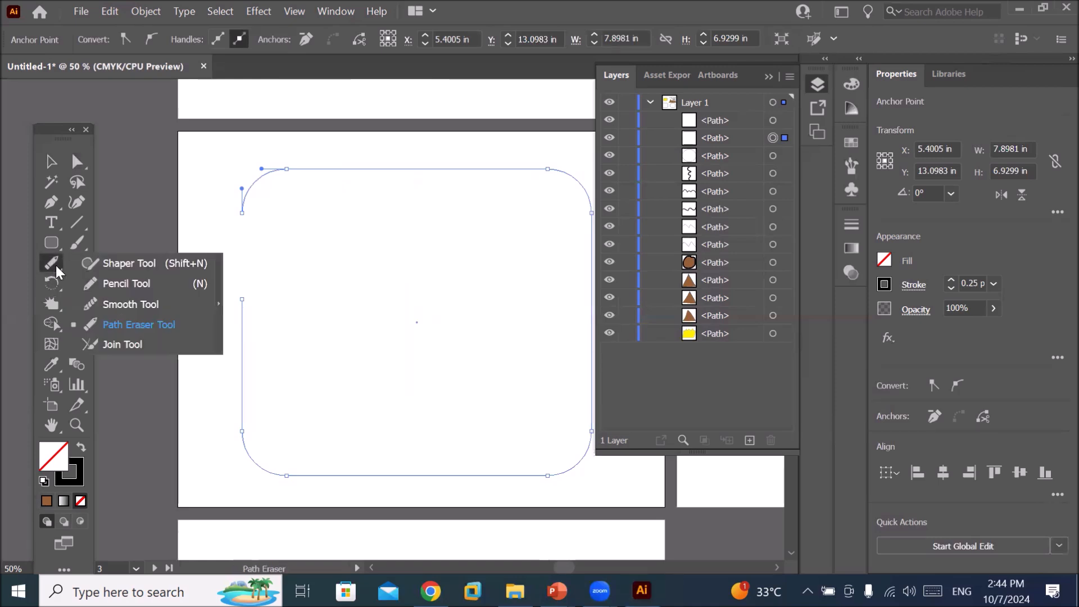
{"action": "left_click", "coordinate": [118, 344]}
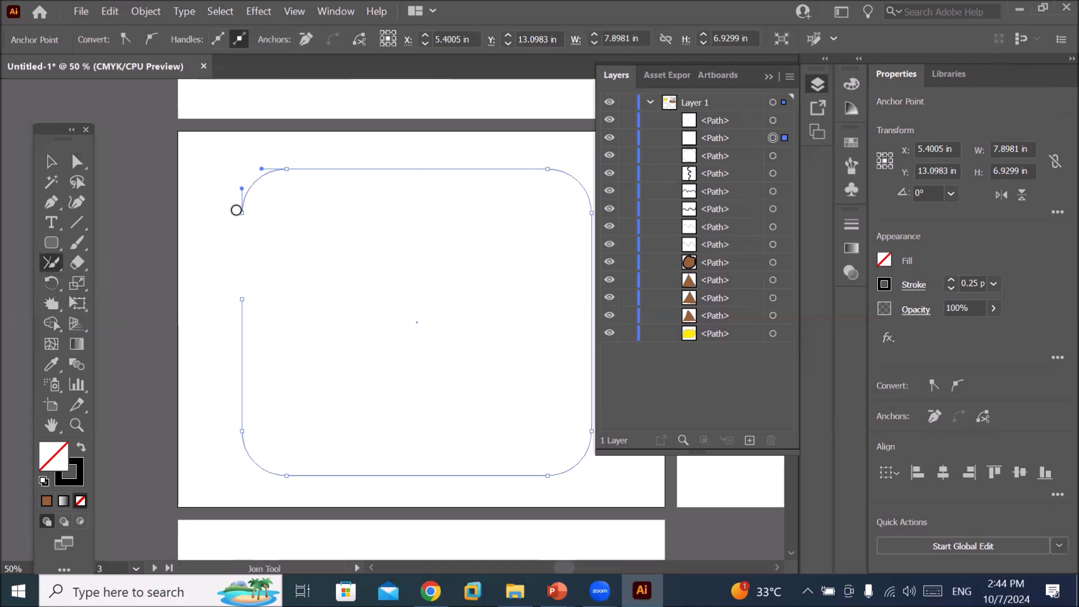
{"action": "left_click_drag", "start_coordinate": [241, 212], "coordinate": [241, 310]}
{"action": "scroll", "coordinate": [217, 256], "scroll_direction": "up", "scroll_amount": 2}
{"action": "scroll", "coordinate": [212, 276], "scroll_direction": "down", "scroll_amount": 2}
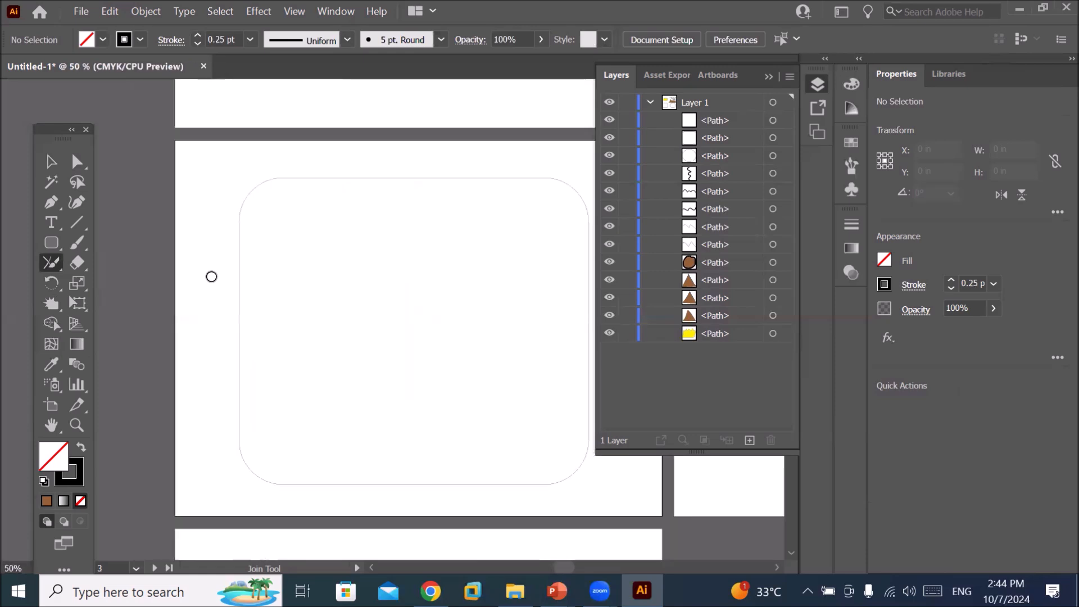
Select the rounded rectangle and set its stroke weight to 10 pt.
{"action": "left_click", "coordinate": [198, 36]}
{"action": "left_click", "coordinate": [198, 36]}
{"action": "key", "text": "v"}
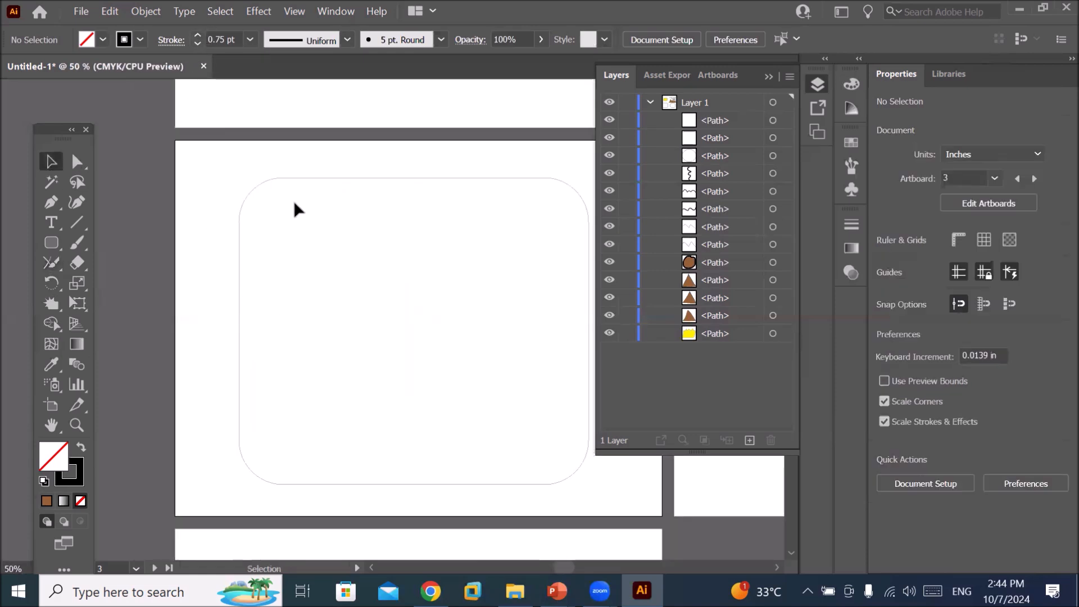
{"action": "left_click", "coordinate": [313, 179]}
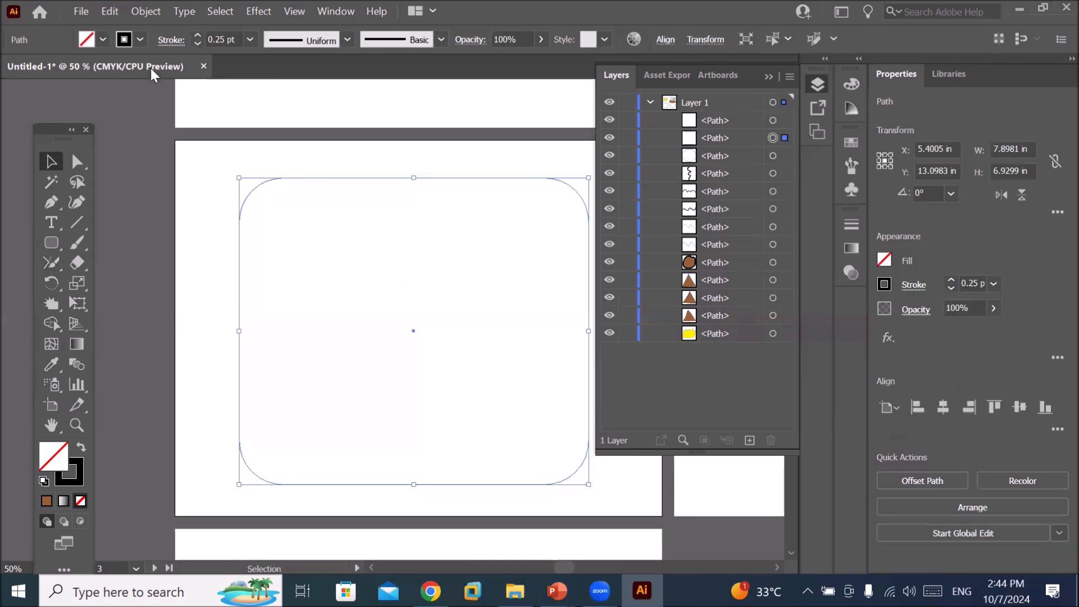
{"action": "left_click", "coordinate": [198, 35]}
{"action": "left_click", "coordinate": [197, 35]}
{"action": "left_click", "coordinate": [198, 36]}
{"action": "left_click", "coordinate": [198, 36]}
{"action": "left_click", "coordinate": [198, 36]}
{"action": "left_click", "coordinate": [198, 36]}
{"action": "left_click", "coordinate": [198, 36]}
{"action": "left_click", "coordinate": [198, 36]}
{"action": "left_click", "coordinate": [198, 36]}
{"action": "left_click", "coordinate": [198, 36]}
{"action": "left_click", "coordinate": [198, 36]}
{"action": "left_click", "coordinate": [198, 36]}
Show the tools grouped with the Join tool and make the Shaper tool active.
{"action": "left_click", "coordinate": [52, 264]}
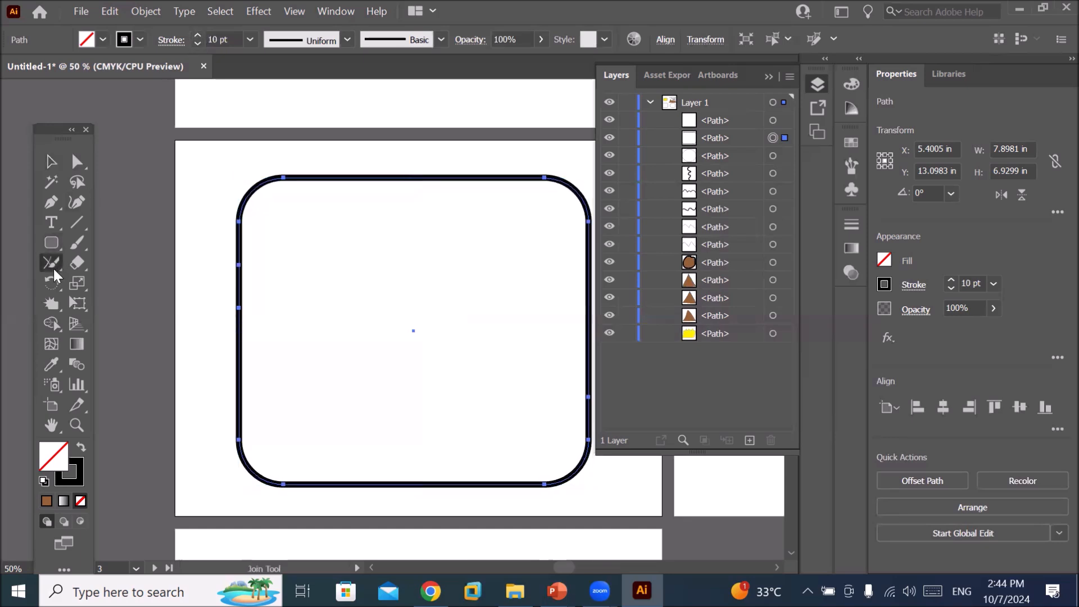
{"action": "left_click", "coordinate": [54, 270]}
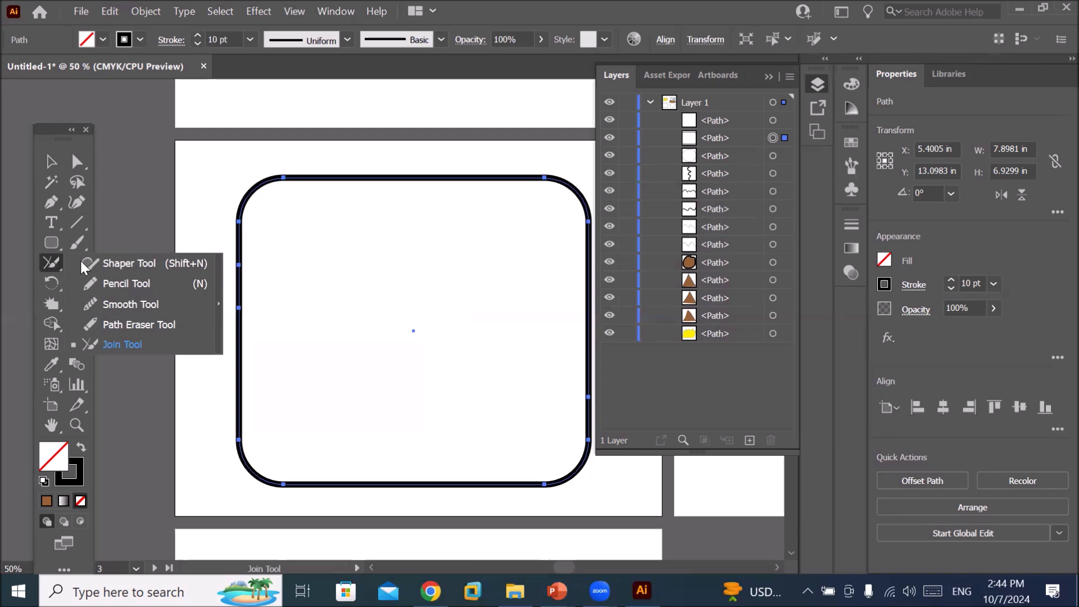
{"action": "left_click", "coordinate": [100, 263]}
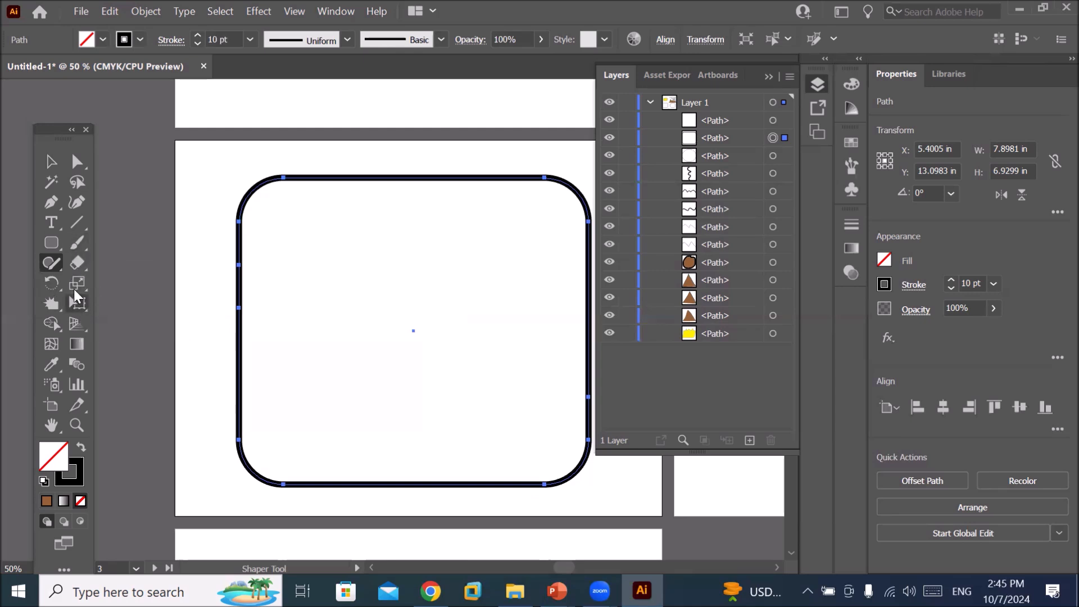
Show the Scale, Shear and Reshape tool group, move the floating toolbox inward over the artboard's edge, and activate the Scale tool.
{"action": "left_click", "coordinate": [83, 286]}
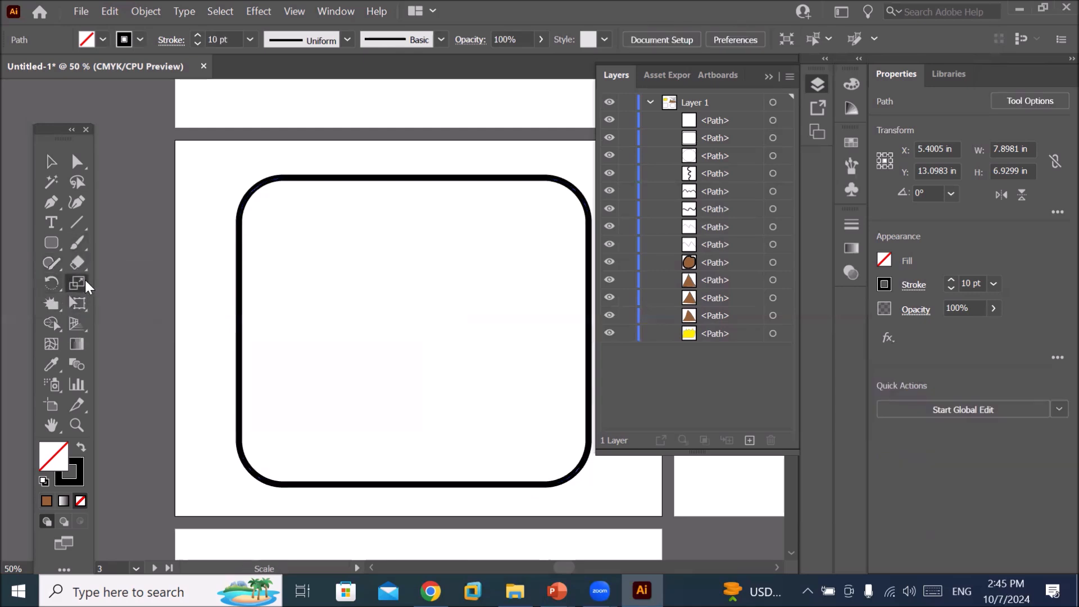
{"action": "left_click", "coordinate": [81, 291]}
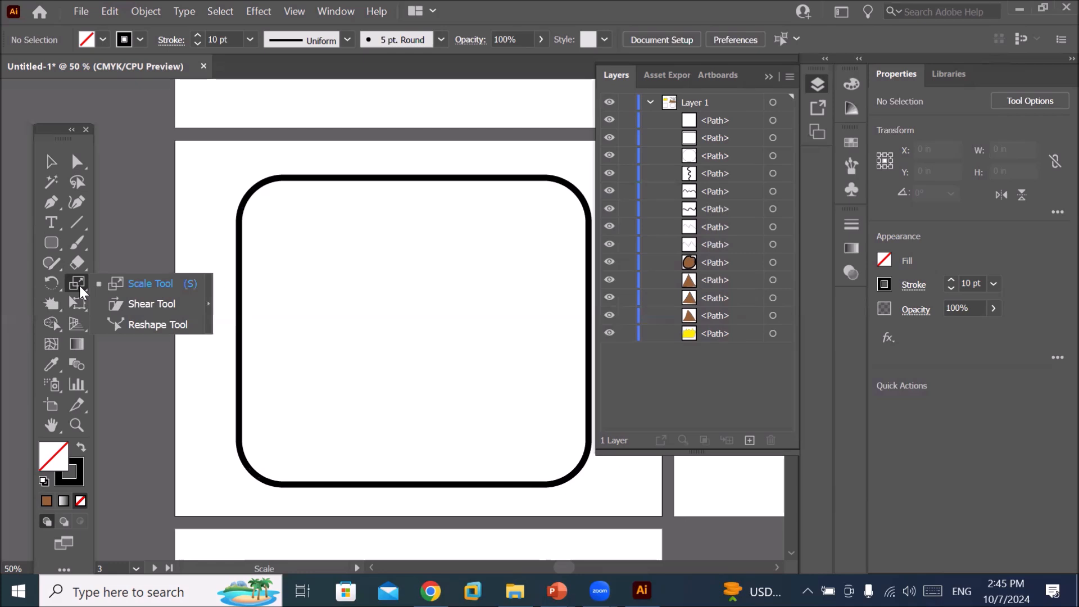
{"action": "left_click_drag", "start_coordinate": [42, 134], "coordinate": [136, 99]}
{"action": "left_click", "coordinate": [174, 254]}
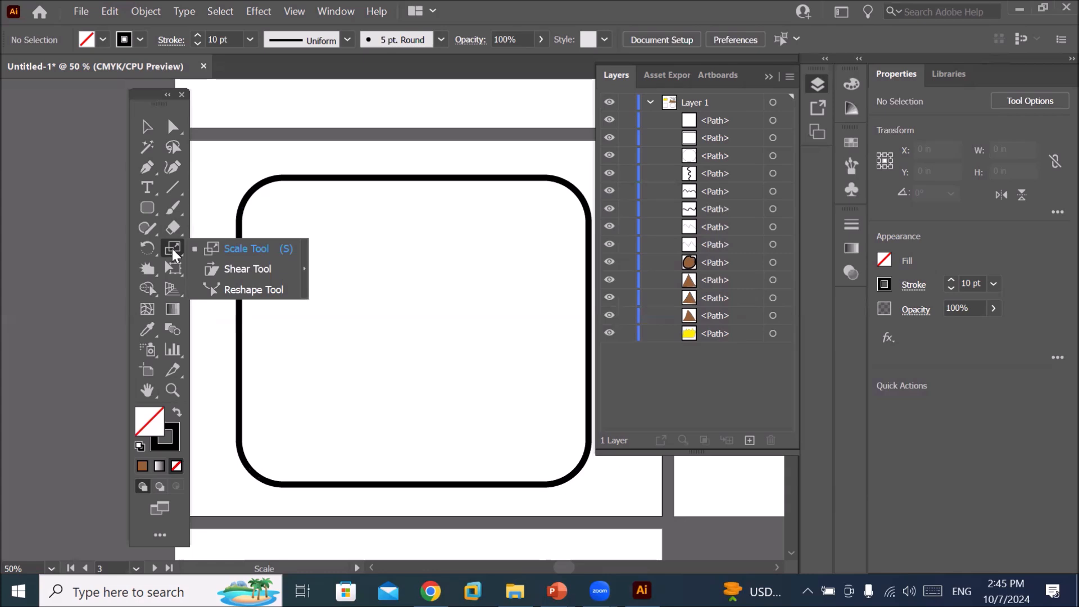
{"action": "left_click", "coordinate": [251, 259]}
Select all artwork across the five artboards and delete it.
{"action": "scroll", "coordinate": [250, 251], "scroll_direction": "down", "scroll_amount": 4}
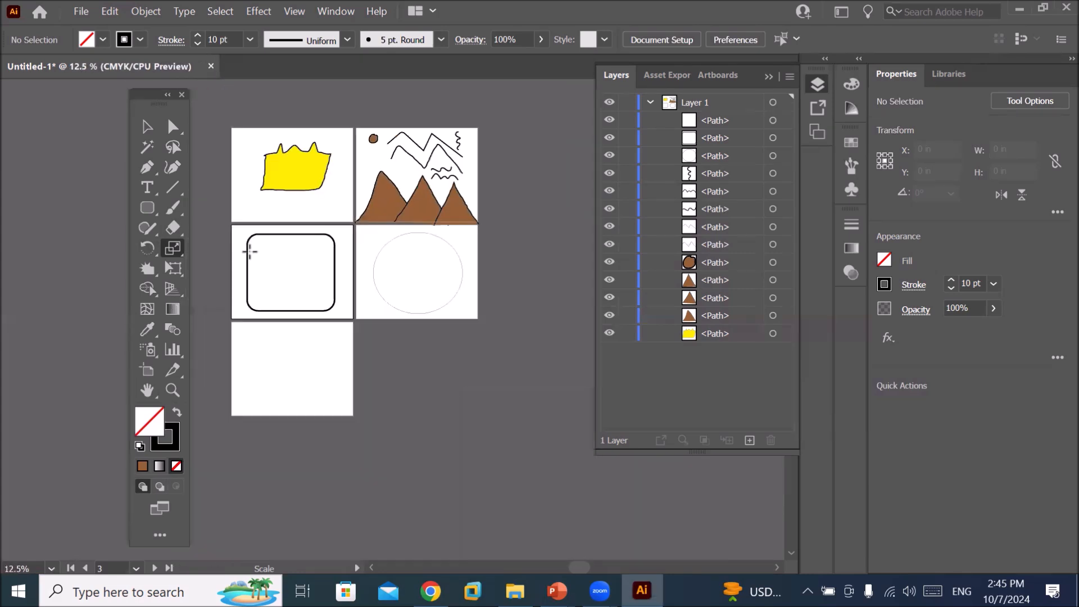
{"action": "key", "text": "ctrl+a"}
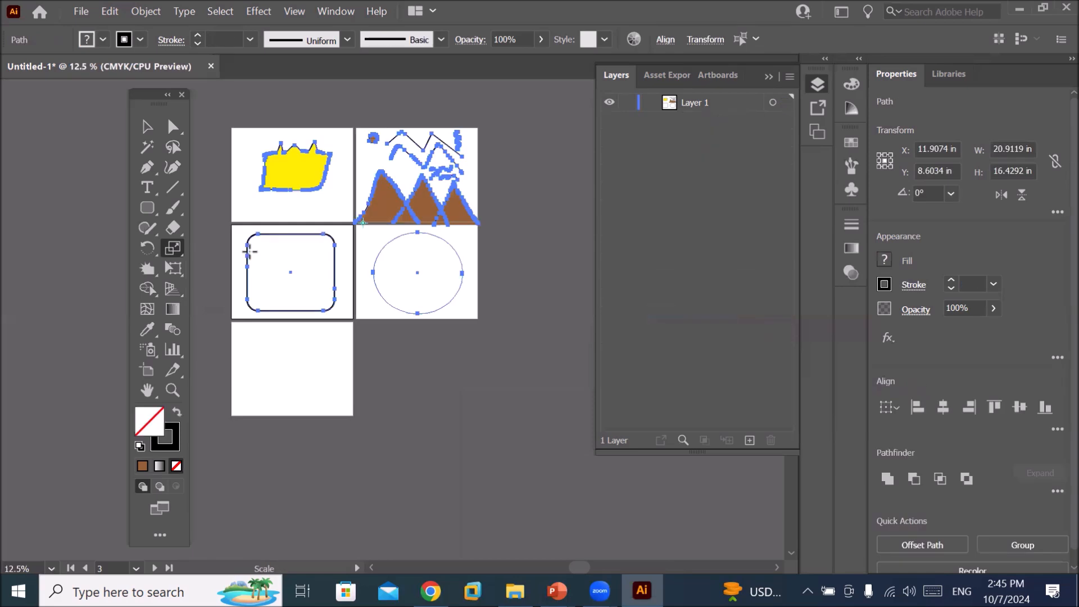
{"action": "key", "text": "Delete"}
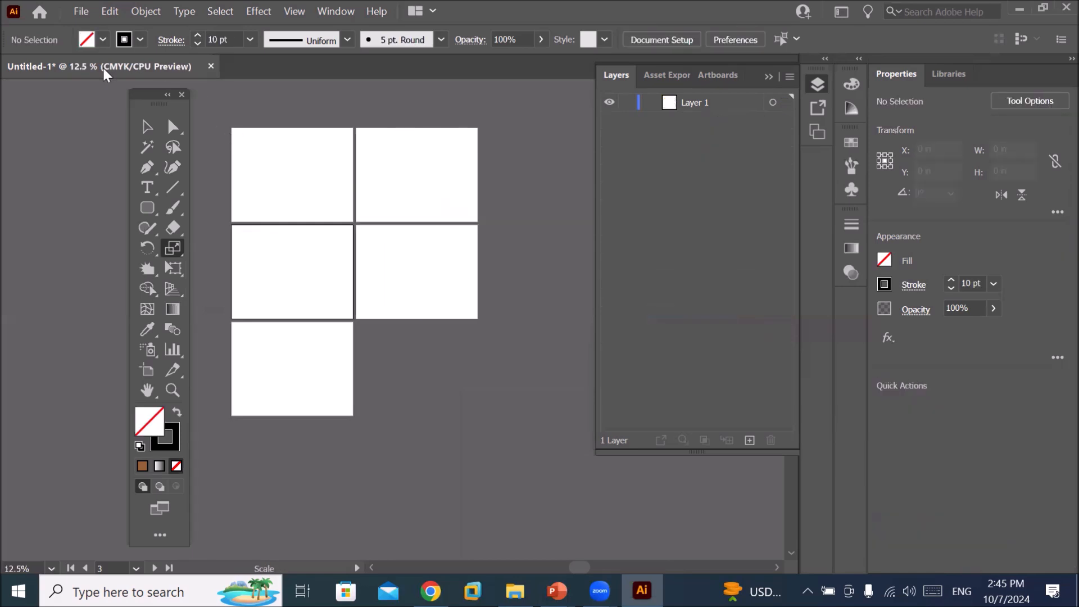
Activate the Selection tool and fit the first artboard to the window.
{"action": "left_click", "coordinate": [147, 127]}
{"action": "left_click", "coordinate": [268, 165]}
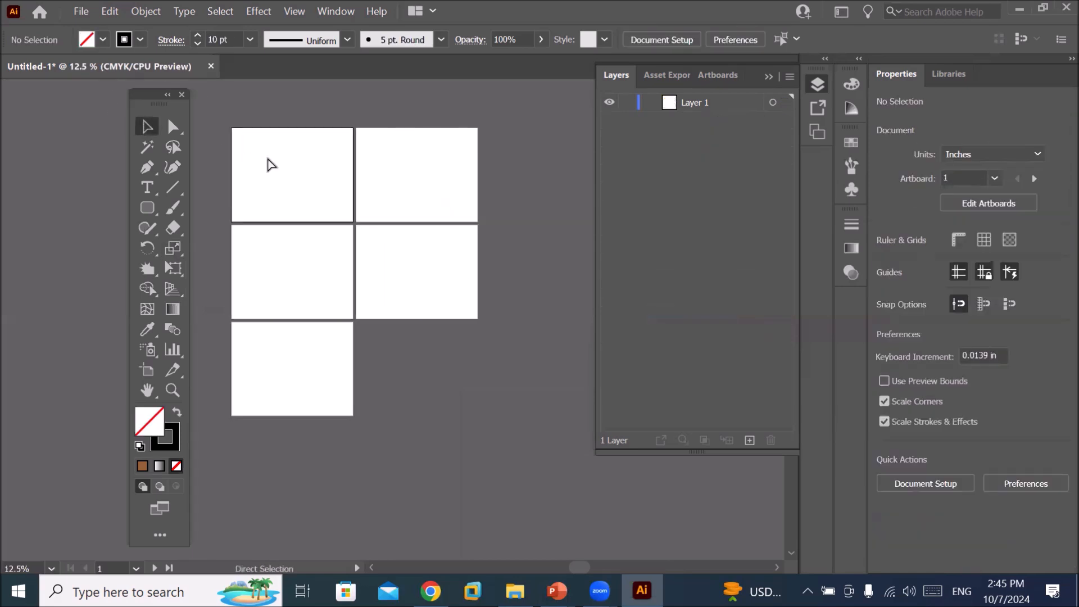
{"action": "key", "text": "ctrl+0"}
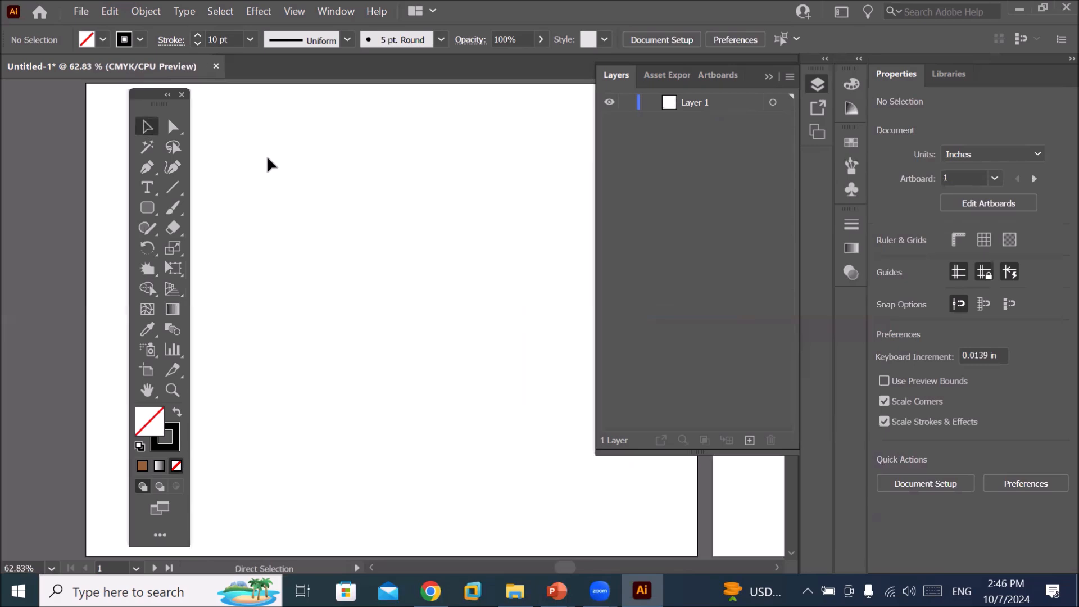
Draw a square of about 0.7 in per side near the upper-left corner of the first artboard.
{"action": "left_click", "coordinate": [145, 210]}
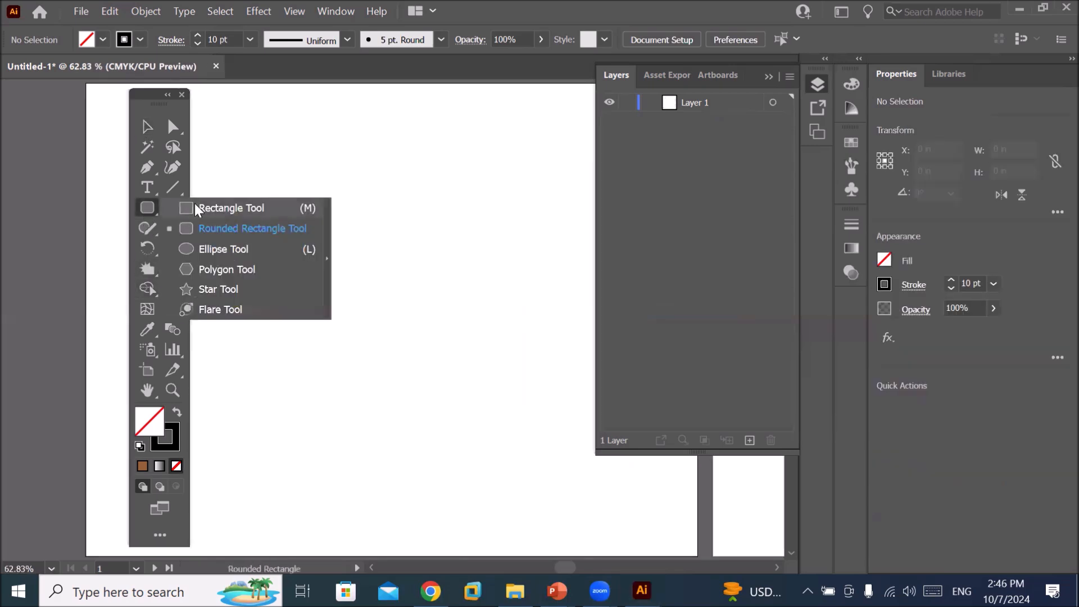
{"action": "left_click", "coordinate": [197, 209]}
{"action": "left_click_drag", "start_coordinate": [214, 117], "coordinate": [253, 158]}
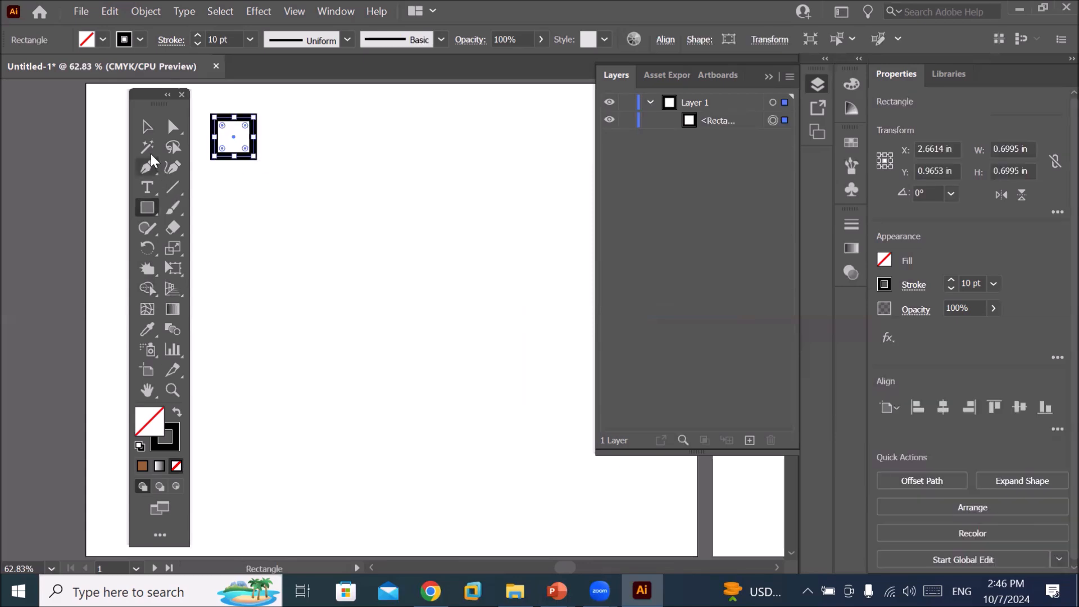
Set the square's stroke weight to 4 pt.
{"action": "left_click", "coordinate": [197, 43]}
{"action": "left_click", "coordinate": [197, 43]}
{"action": "left_click", "coordinate": [197, 44]}
{"action": "left_click", "coordinate": [197, 43]}
{"action": "left_click", "coordinate": [197, 43]}
{"action": "left_click", "coordinate": [198, 43]}
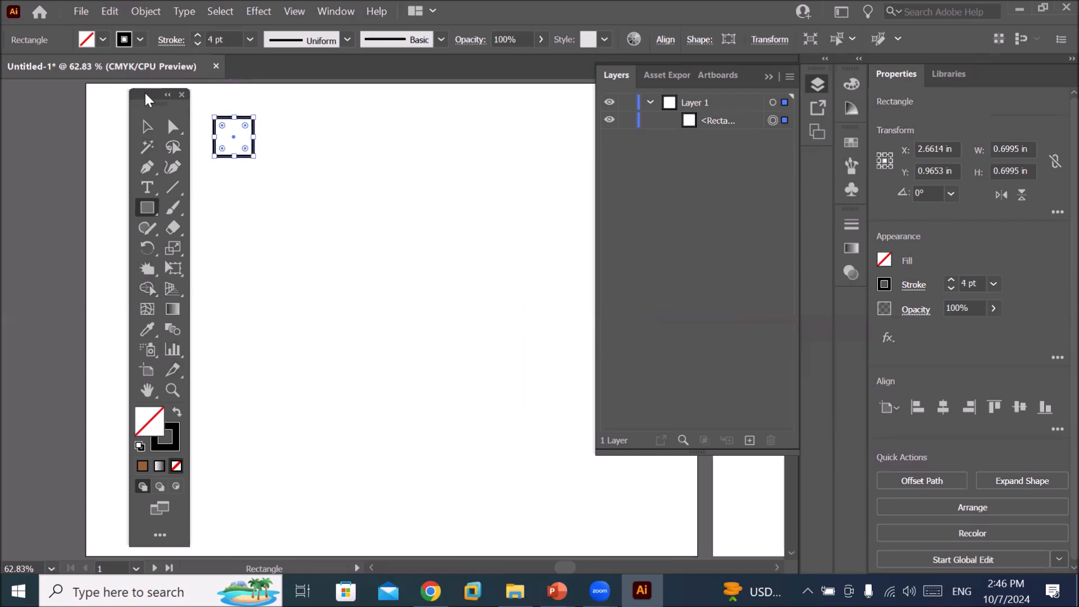
Move the floating tools clear of the artwork and duplicate the square about 0.89 in to its right.
{"action": "left_click_drag", "start_coordinate": [148, 100], "coordinate": [108, 119]}
{"action": "scroll", "coordinate": [228, 149], "scroll_direction": "down", "scroll_amount": 2}
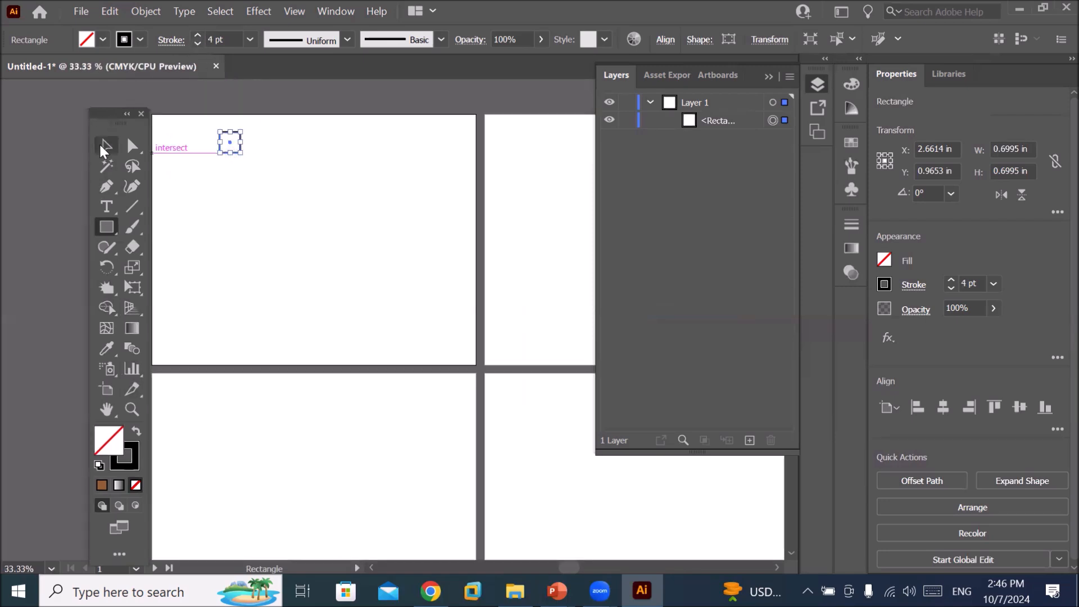
{"action": "left_click", "coordinate": [105, 147]}
{"action": "scroll", "coordinate": [216, 125], "scroll_direction": "up", "scroll_amount": 1}
{"action": "left_click_drag", "start_coordinate": [243, 152], "coordinate": [295, 150]}
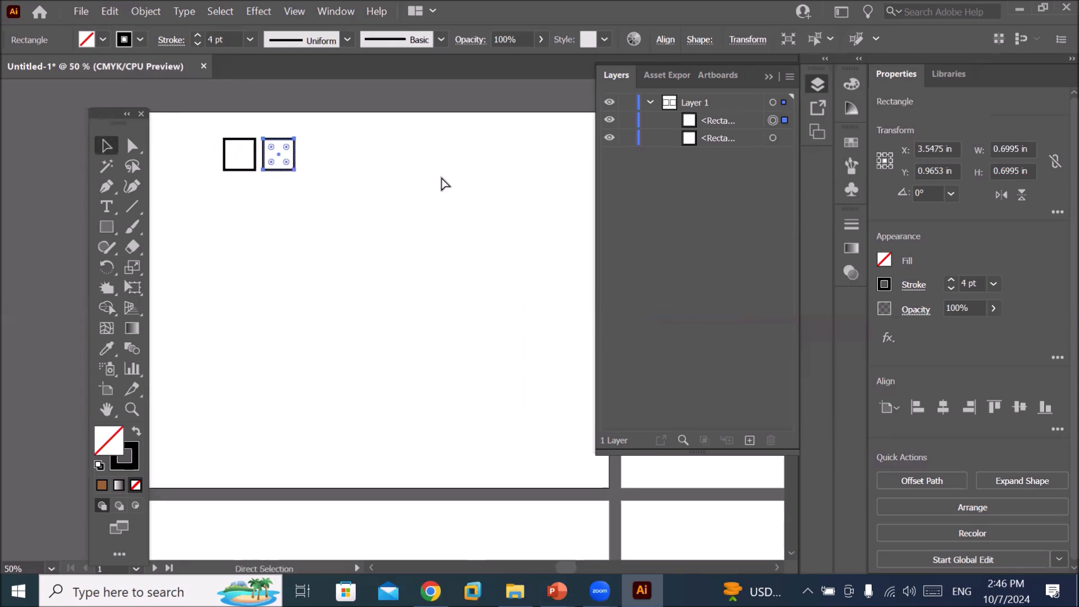
Repeat the last duplication six times to complete a horizontal row of eight evenly spaced squares.
{"action": "key", "text": "ctrl+d"}
{"action": "key", "text": "ctrl+d"}
{"action": "key", "text": "ctrl+d"}
{"action": "key", "text": "ctrl+d"}
{"action": "key", "text": "ctrl+d"}
{"action": "key", "text": "ctrl+d"}
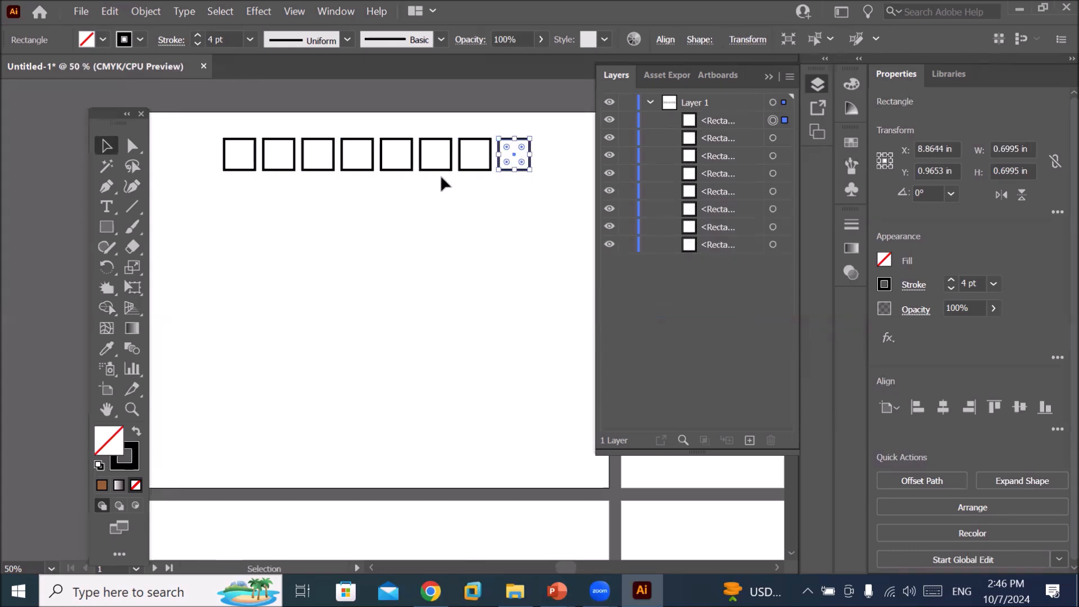
Duplicate the whole row of squares about 2.1 in below the original and repeat the copy once to form three rows.
{"action": "left_click_drag", "start_coordinate": [178, 106], "coordinate": [549, 222]}
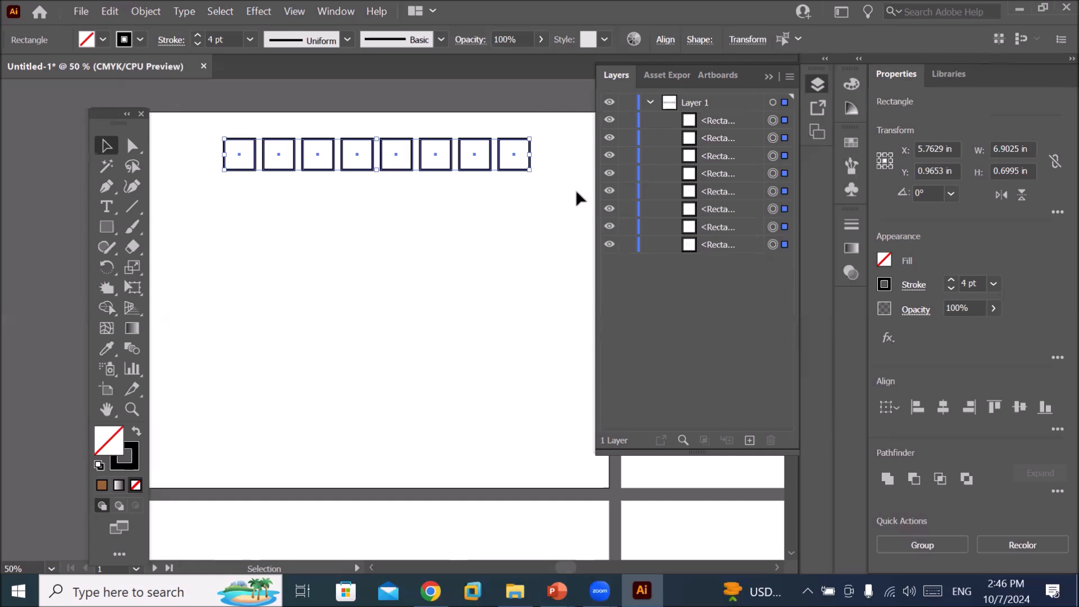
{"action": "left_click", "coordinate": [665, 41]}
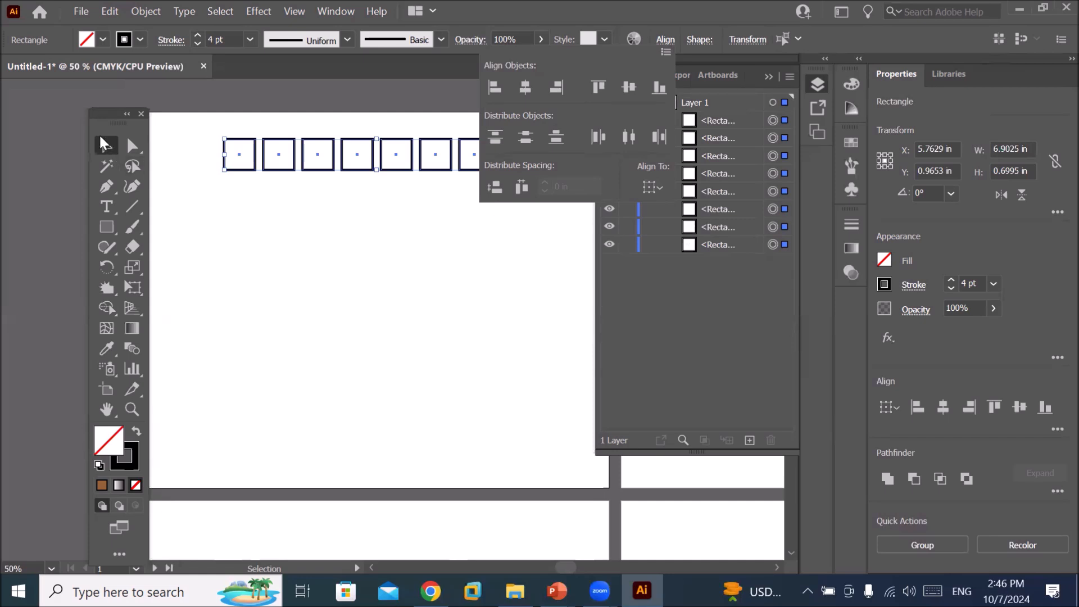
{"action": "left_click", "coordinate": [106, 146]}
{"action": "left_click_drag", "start_coordinate": [204, 126], "coordinate": [520, 173]}
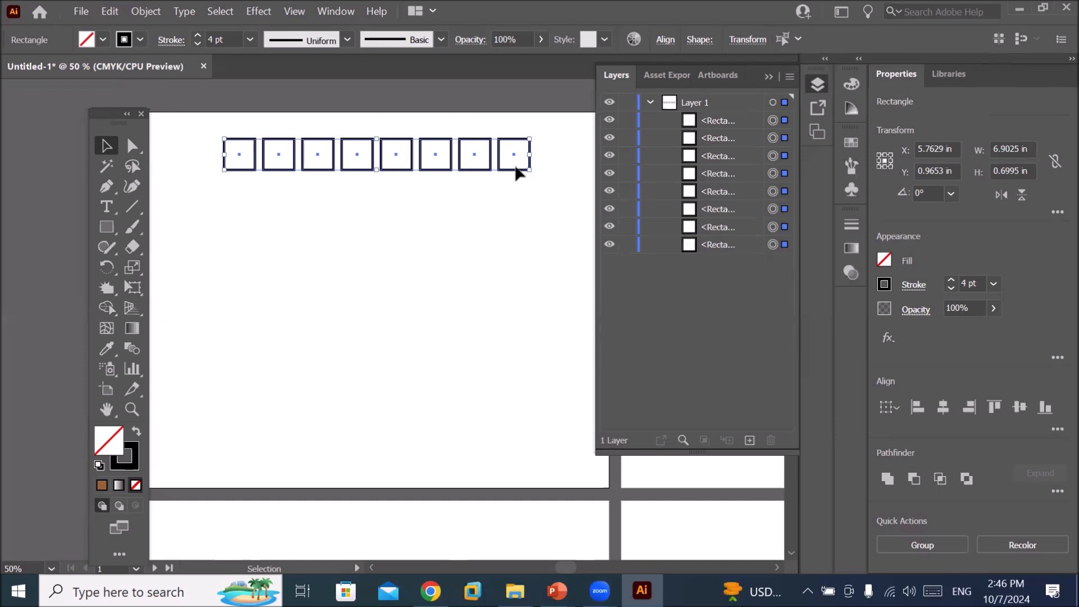
{"action": "left_click", "coordinate": [514, 169]}
{"action": "left_click_drag", "start_coordinate": [208, 129], "coordinate": [518, 179]}
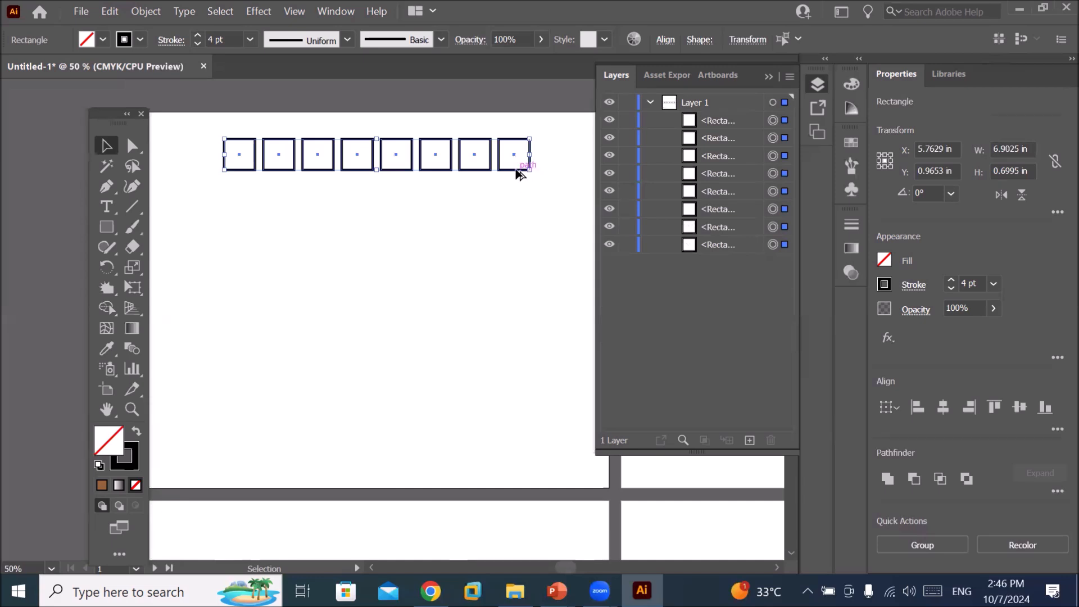
{"action": "left_click_drag", "start_coordinate": [516, 173], "coordinate": [518, 266]}
{"action": "key", "text": "ctrl+d"}
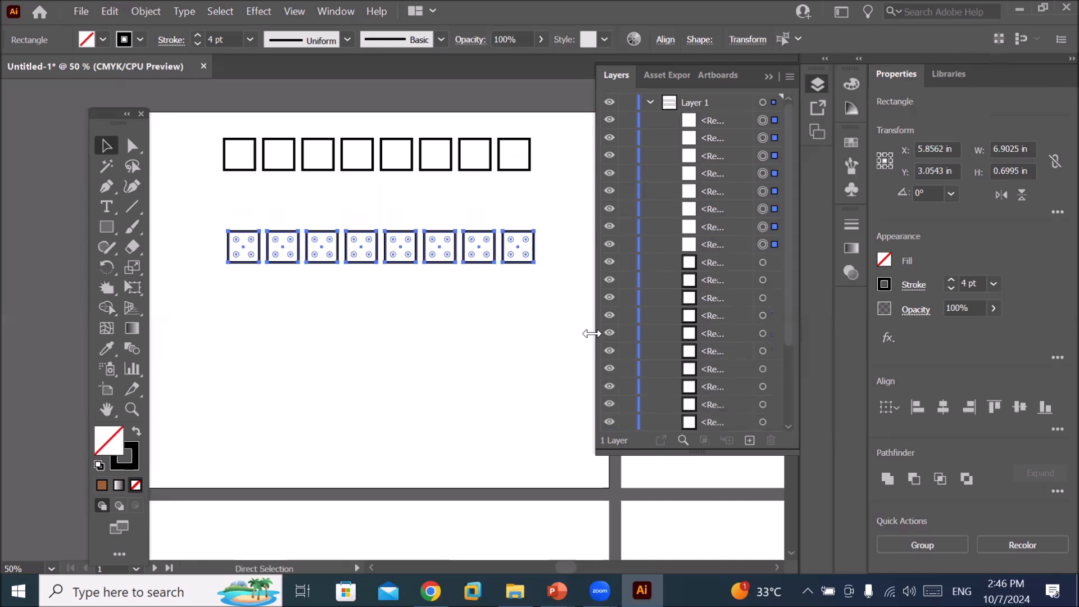
Select all three rows of squares and examine the Scale options and the reference point at the selection's centre.
{"action": "left_click_drag", "start_coordinate": [200, 127], "coordinate": [578, 382]}
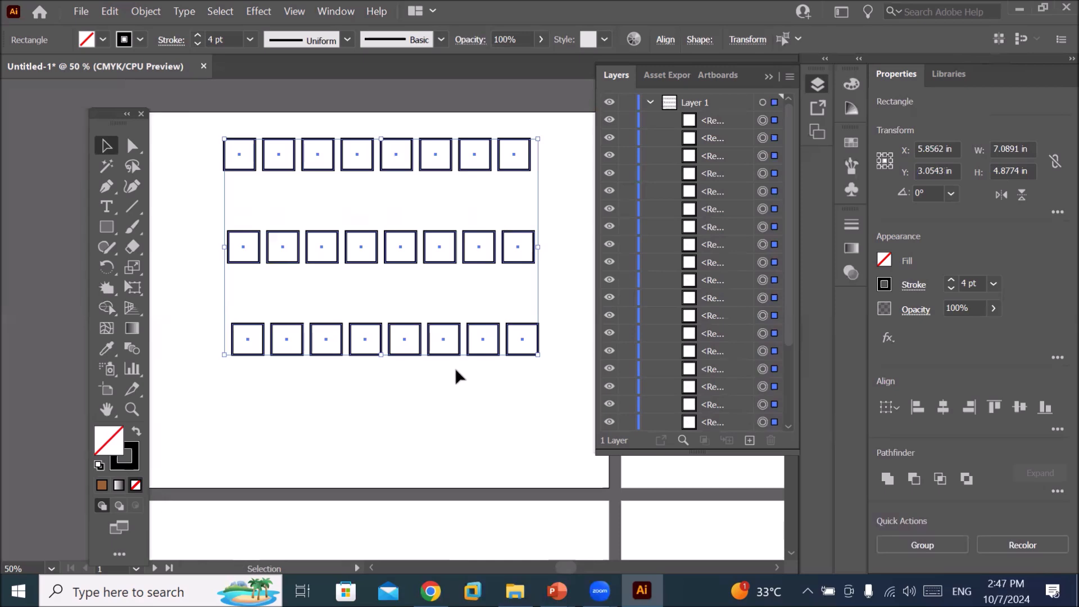
{"action": "double_click", "coordinate": [135, 269]}
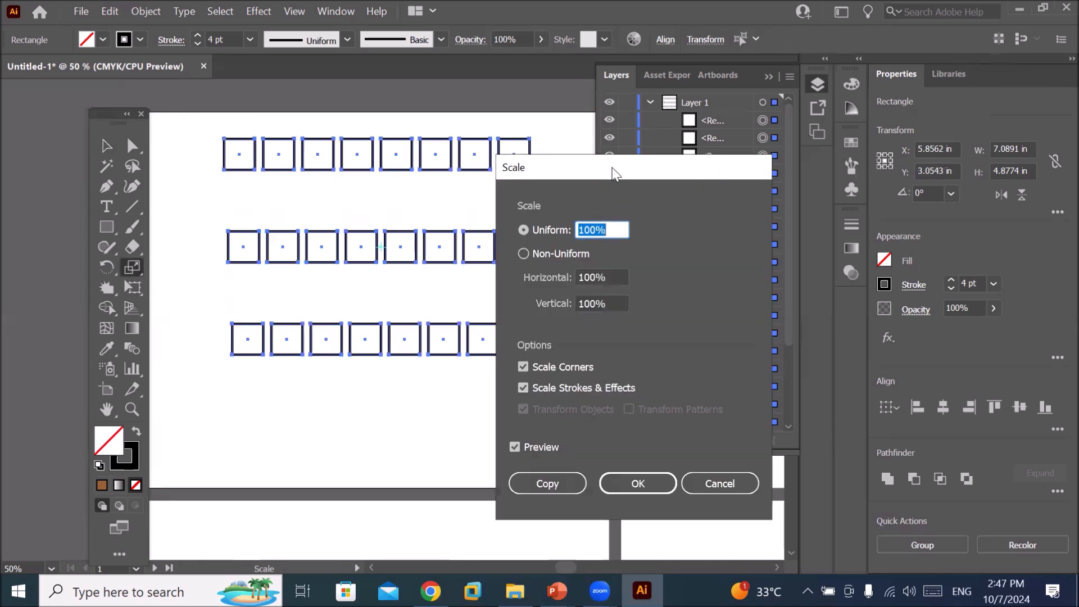
{"action": "left_click", "coordinate": [704, 479]}
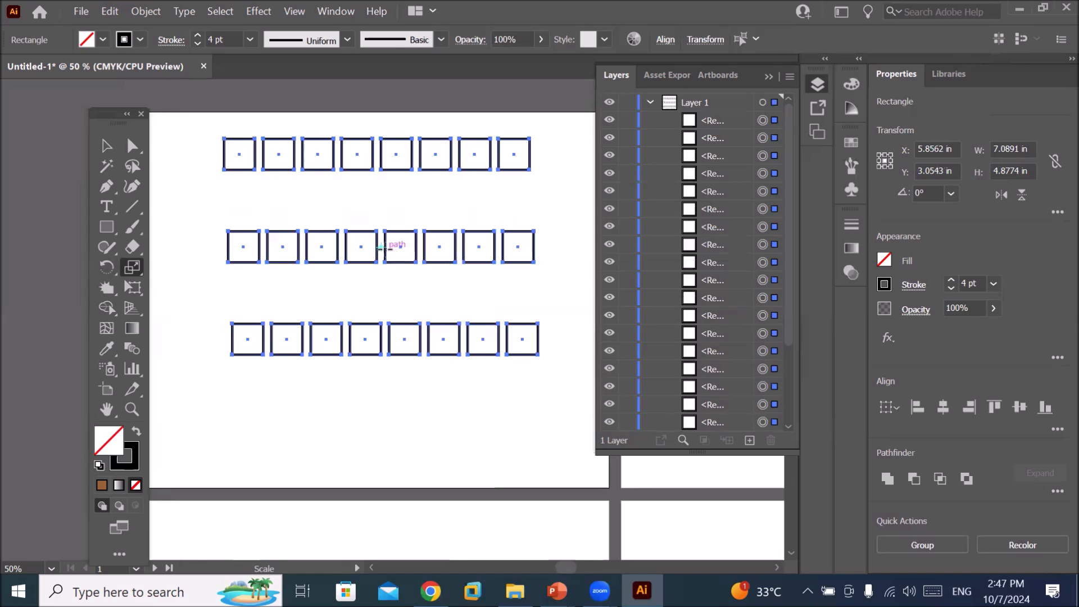
{"action": "scroll", "coordinate": [376, 247], "scroll_direction": "up", "scroll_amount": 2}
{"action": "scroll", "coordinate": [376, 248], "scroll_direction": "up", "scroll_amount": 4}
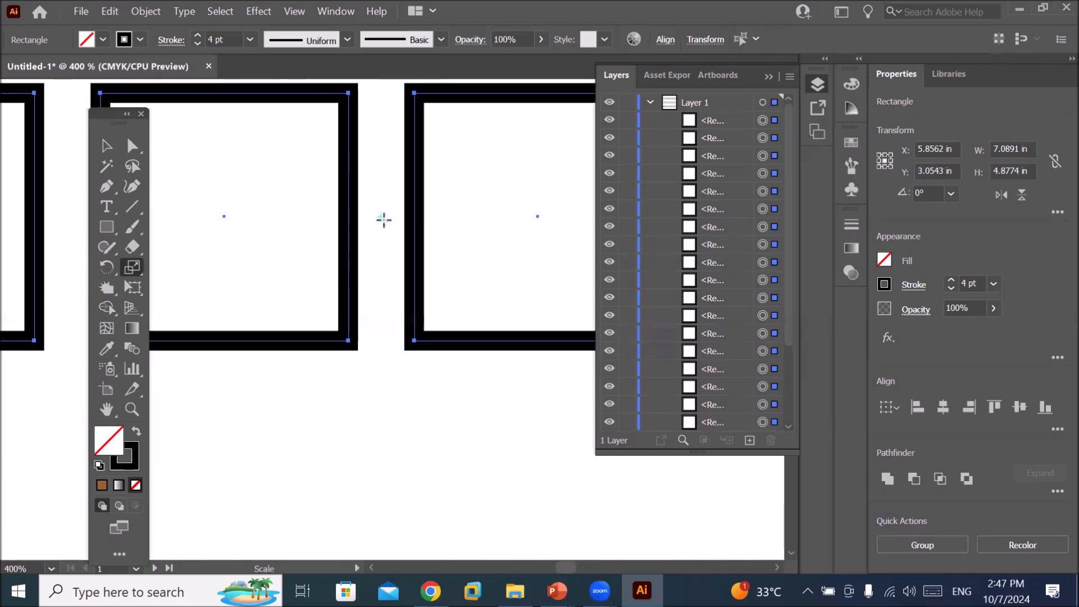
{"action": "scroll", "coordinate": [397, 240], "scroll_direction": "down", "scroll_amount": 3}
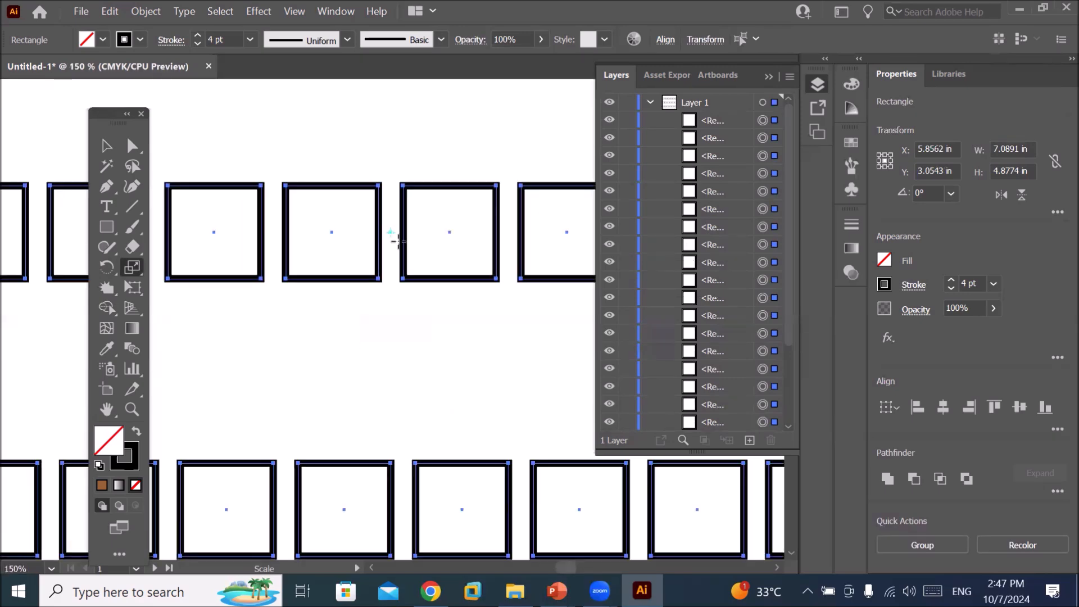
{"action": "scroll", "coordinate": [396, 240], "scroll_direction": "down", "scroll_amount": 3}
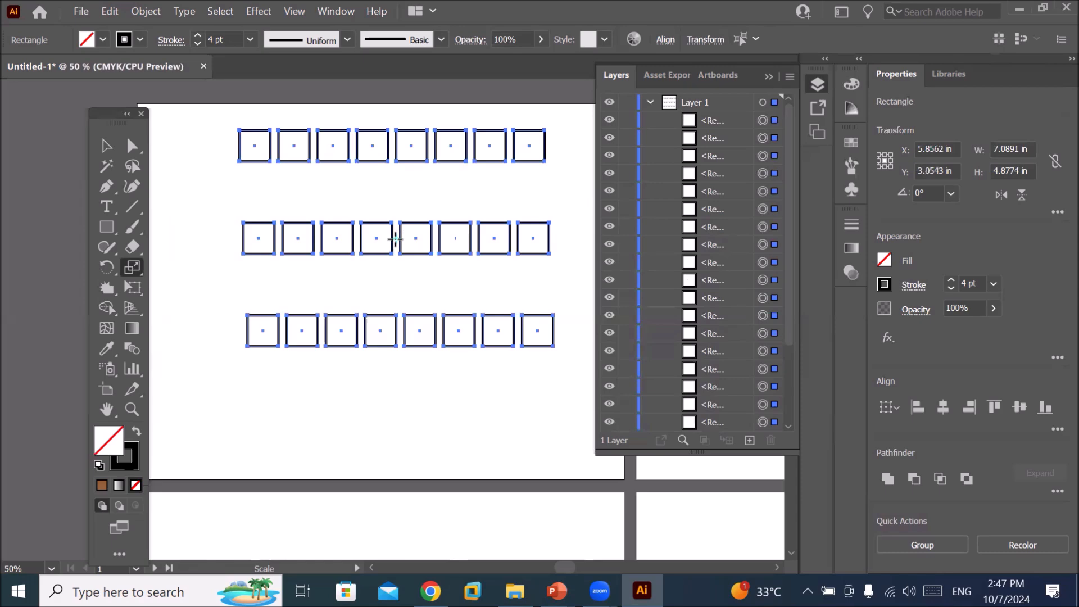
Create a copy of the three rows scaled uniformly to 156% about the centre of the middle row.
{"action": "left_click", "coordinate": [396, 239], "text": "alt"}
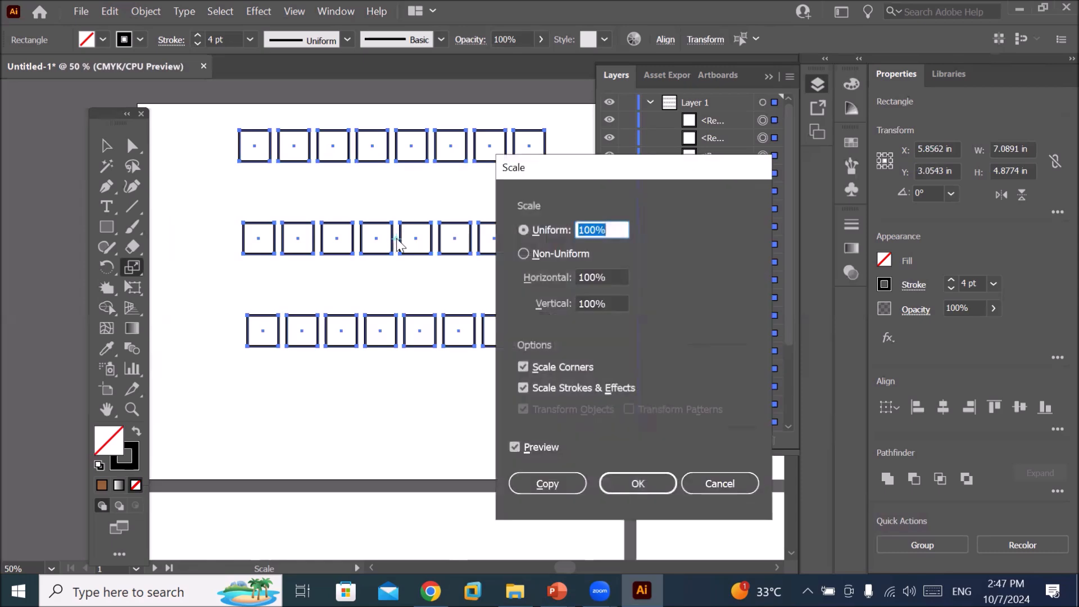
{"action": "left_click", "coordinate": [614, 230]}
{"action": "key", "text": "Up"}
{"action": "key", "text": "Up"}
{"action": "key", "text": "Up"}
{"action": "key", "text": "Up"}
{"action": "key", "text": "Up"}
{"action": "key", "text": "Up"}
{"action": "key", "text": "Up"}
{"action": "key", "text": "Up"}
{"action": "key", "text": "Up"}
{"action": "key", "text": "Up"}
{"action": "key", "text": "Up"}
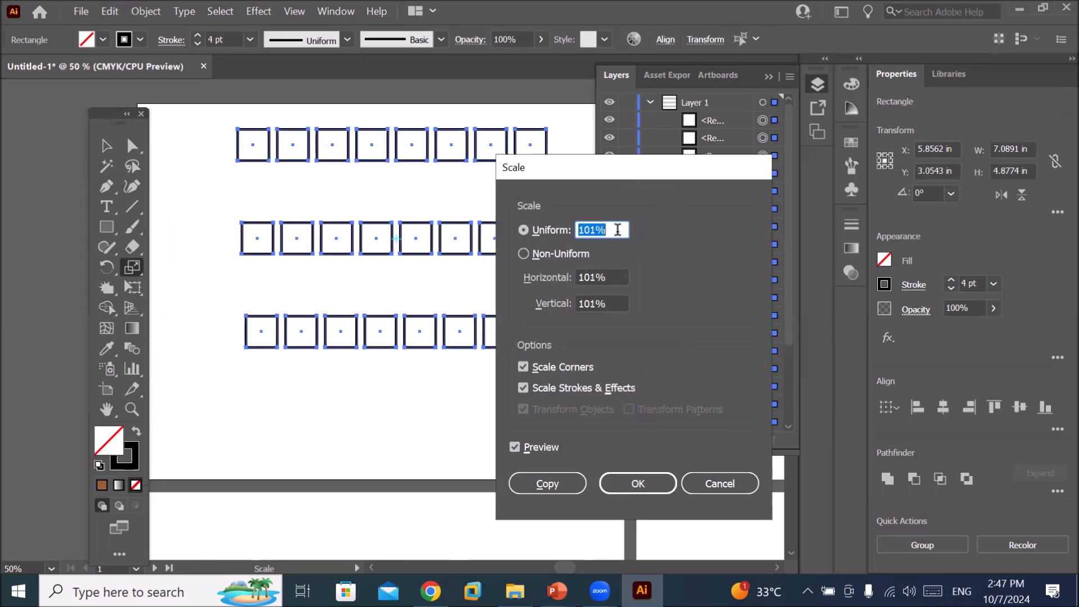
{"action": "key", "text": "Up"}
{"action": "key", "text": "Up"}
{"action": "key", "text": "Up"}
{"action": "key", "text": "Up"}
{"action": "key", "text": "Up"}
{"action": "key", "text": "Up"}
{"action": "key", "text": "Up"}
{"action": "key", "text": "Up"}
{"action": "key", "text": "Up"}
{"action": "key", "text": "Up"}
{"action": "key", "text": "Up"}
{"action": "key", "text": "Up"}
{"action": "key", "text": "Up"}
{"action": "key", "text": "Up"}
{"action": "key", "text": "Up"}
{"action": "key", "text": "Up"}
{"action": "key", "text": "Up"}
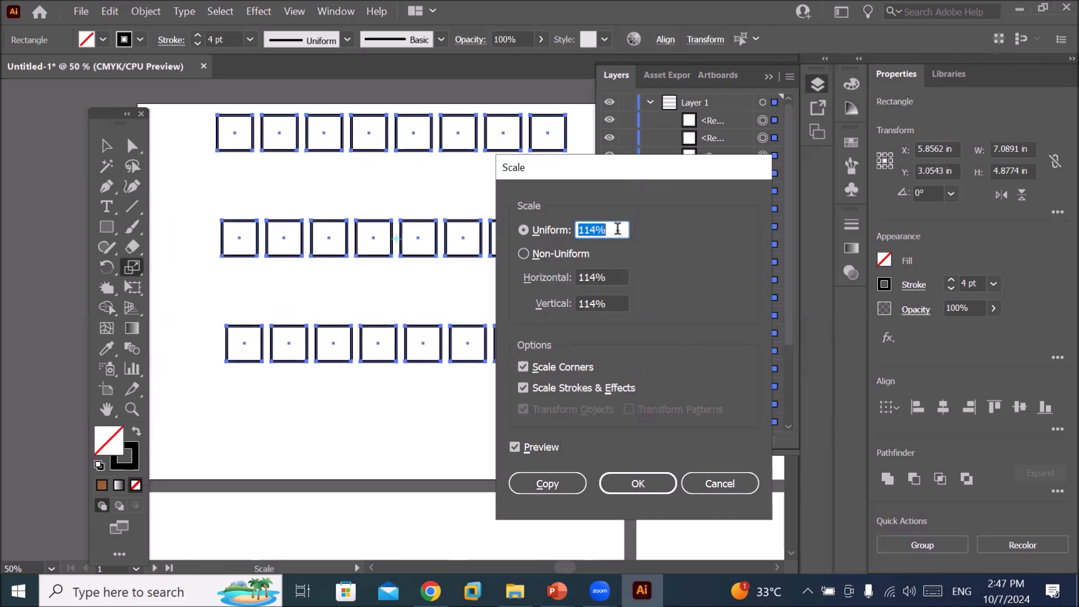
{"action": "key", "text": "Up"}
{"action": "key", "text": "Up"}
{"action": "key", "text": "Up"}
{"action": "key", "text": "Up"}
{"action": "key", "text": "Up"}
{"action": "key", "text": "Up"}
{"action": "key", "text": "Up"}
{"action": "key", "text": "Up"}
{"action": "key", "text": "Up"}
{"action": "key", "text": "Up"}
{"action": "key", "text": "Up"}
{"action": "key", "text": "Up"}
{"action": "key", "text": "Up"}
{"action": "key", "text": "Up"}
{"action": "key", "text": "Up"}
{"action": "key", "text": "Up"}
{"action": "key", "text": "Up"}
{"action": "key", "text": "Up"}
{"action": "key", "text": "Up"}
{"action": "key", "text": "Up"}
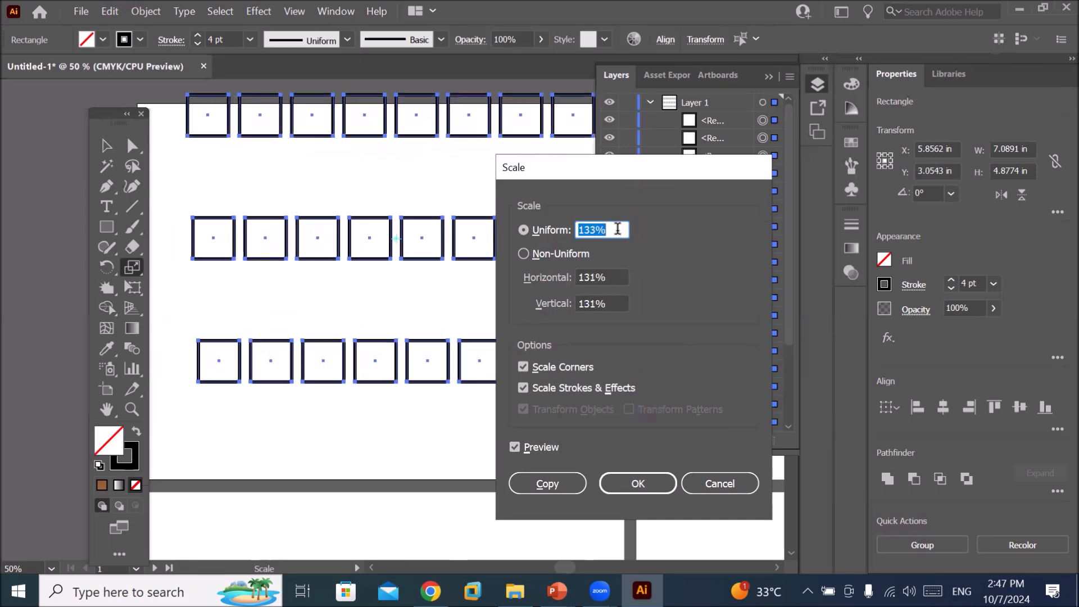
{"action": "key", "text": "Up"}
{"action": "key", "text": "Up"}
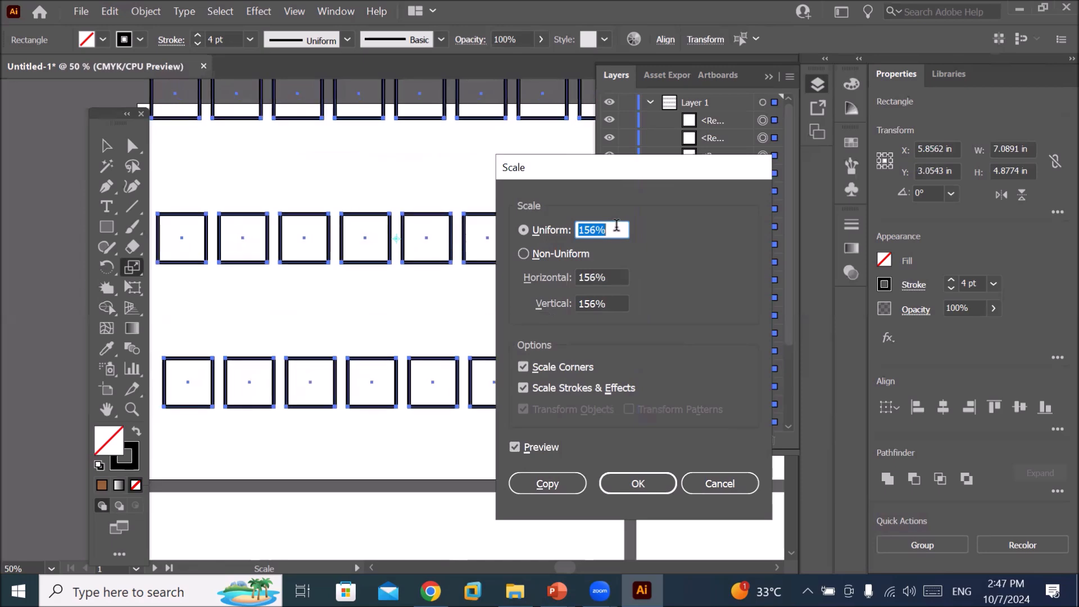
{"action": "left_click", "coordinate": [548, 483]}
{"action": "key", "text": "ctrl+minus"}
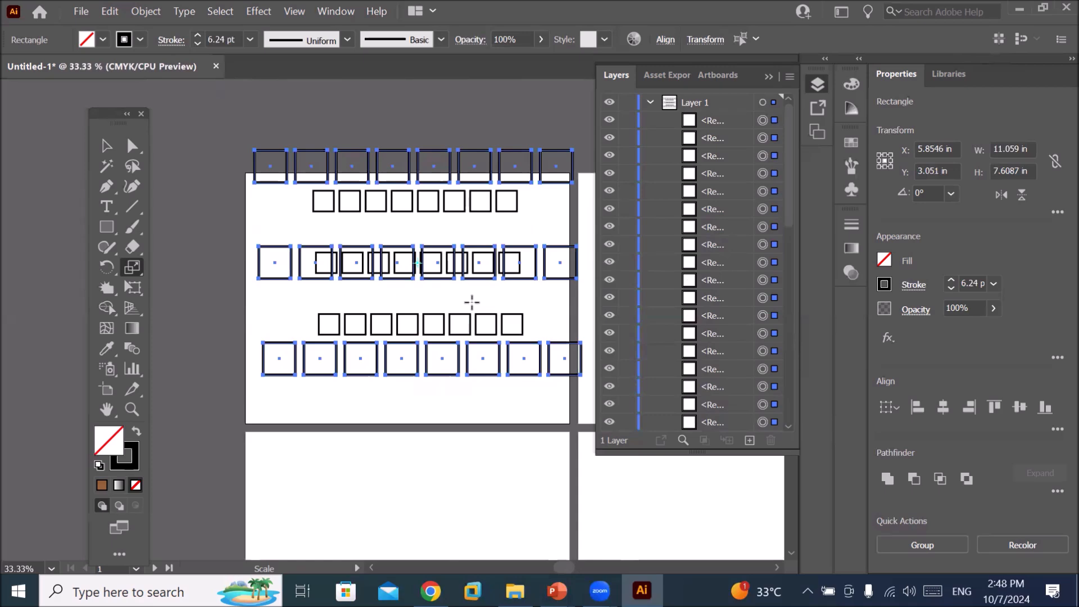
Undo the scaled copy and delete the lower two rows of squares.
{"action": "left_click_drag", "start_coordinate": [472, 302], "coordinate": [472, 302]}
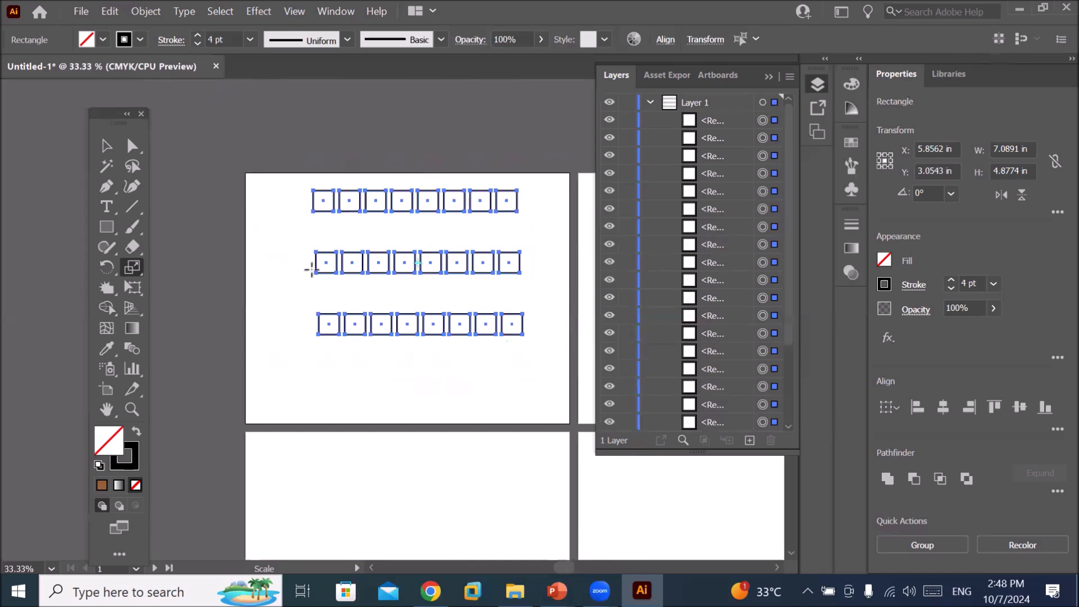
{"action": "left_click", "coordinate": [107, 149]}
{"action": "left_click_drag", "start_coordinate": [262, 238], "coordinate": [580, 389]}
{"action": "key", "text": "Delete"}
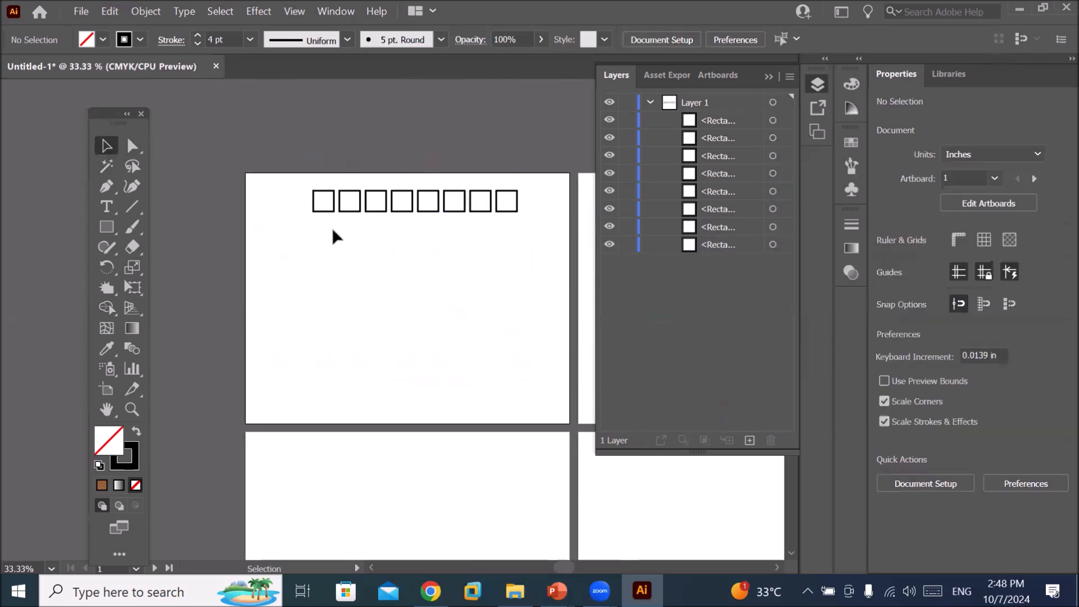
Duplicate the remaining row of squares about 1 in below itself and repeat the copy five times to form seven rows.
{"action": "left_click_drag", "start_coordinate": [295, 180], "coordinate": [542, 230]}
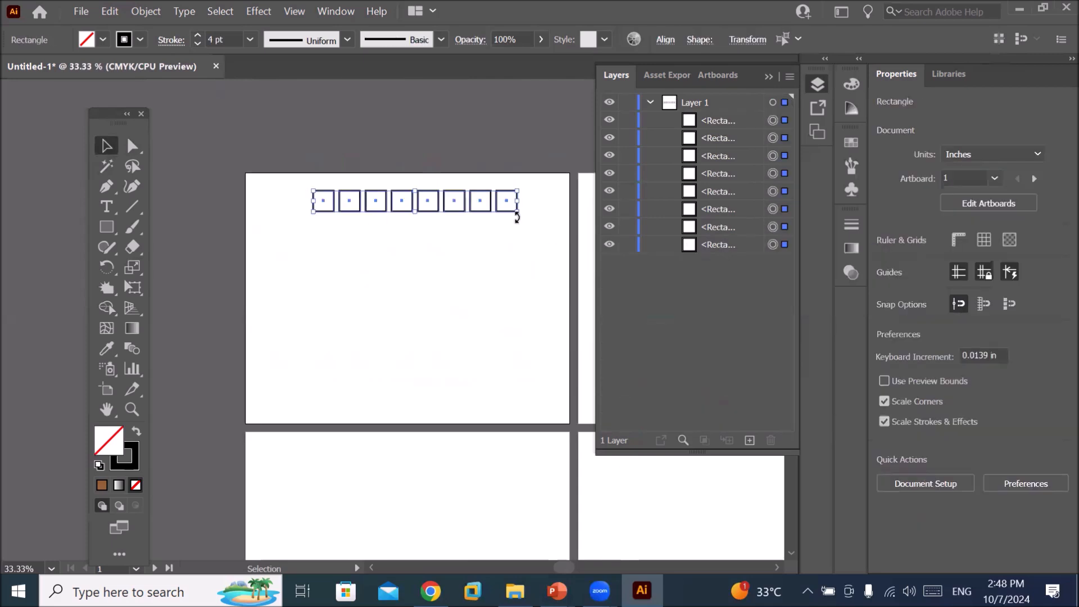
{"action": "left_click_drag", "start_coordinate": [504, 213], "coordinate": [498, 242]}
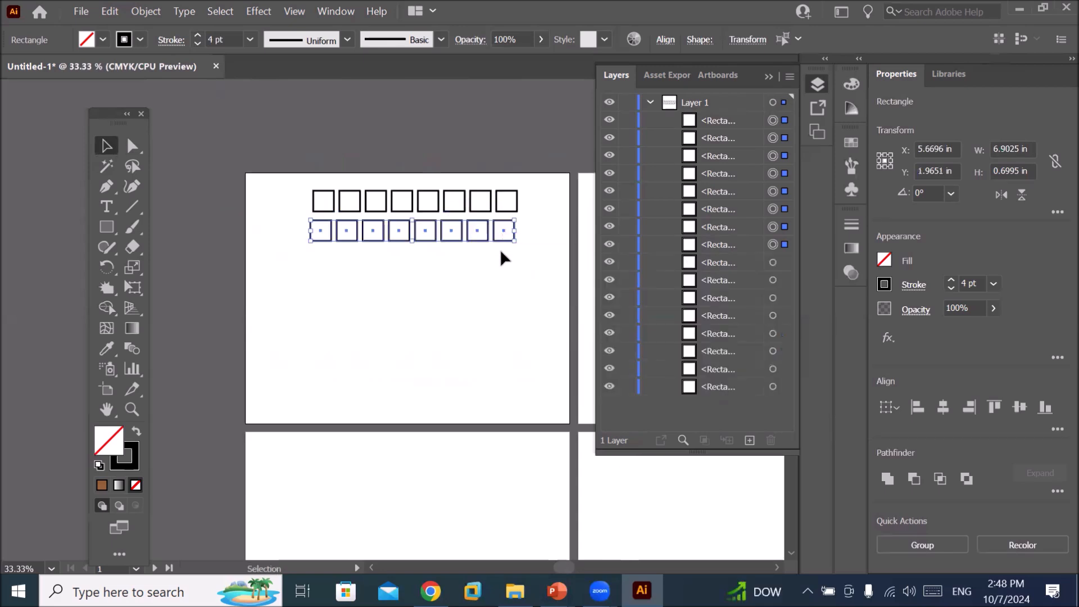
{"action": "key", "text": "ctrl+d"}
{"action": "key", "text": "ctrl+d"}
{"action": "key", "text": "ctrl+d"}
{"action": "key", "text": "ctrl+d"}
{"action": "key", "text": "ctrl+d"}
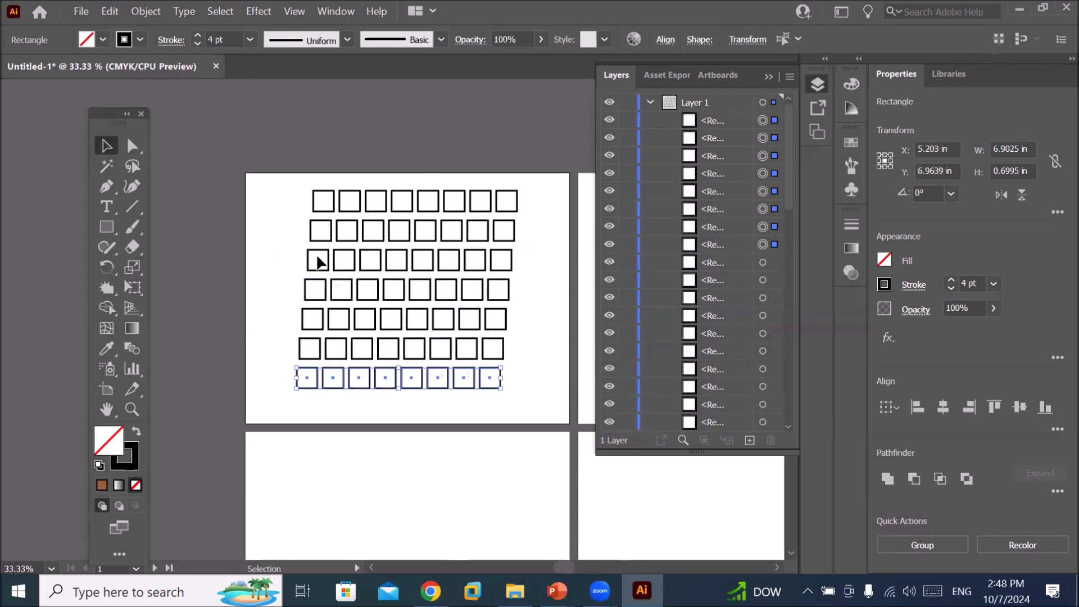
Select all seven rows of squares and bring up the Scale options with the reference point at the first square's top-left corner.
{"action": "left_click_drag", "start_coordinate": [259, 177], "coordinate": [544, 416]}
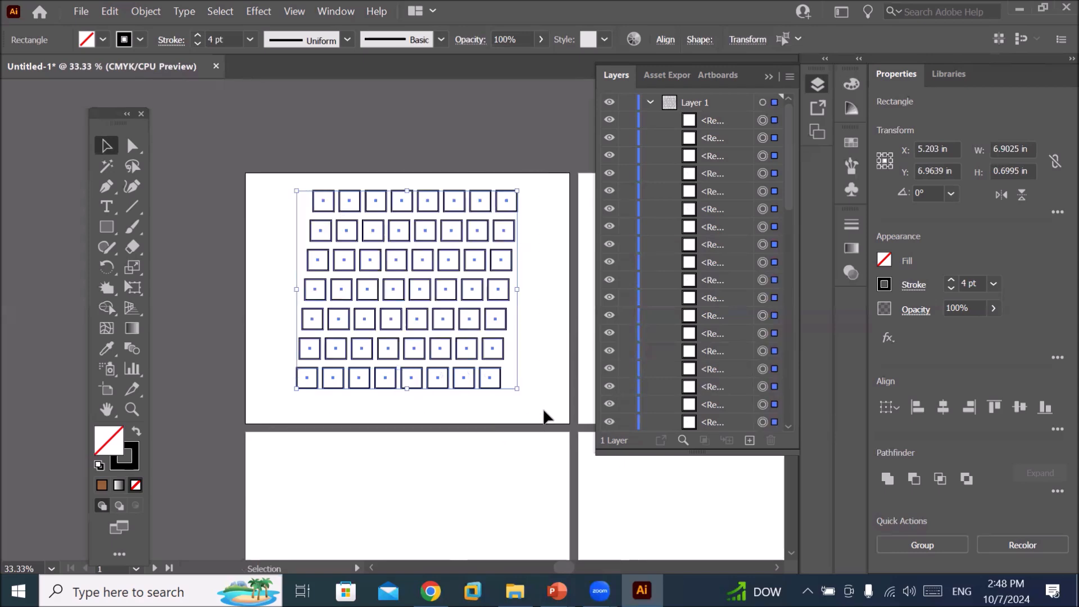
{"action": "left_click", "coordinate": [135, 271]}
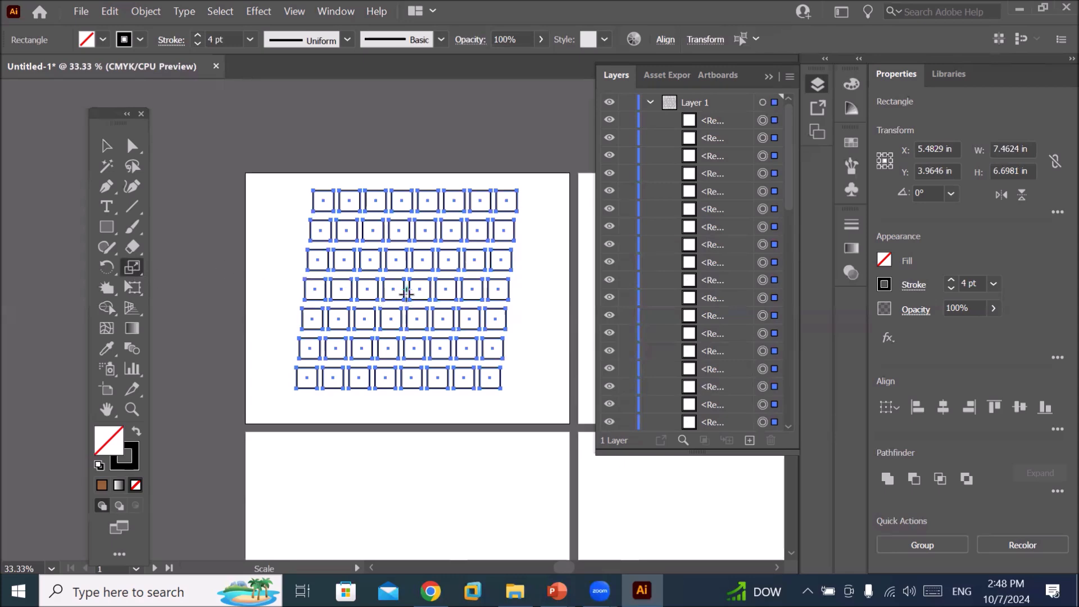
{"action": "left_click", "coordinate": [312, 190], "text": "alt"}
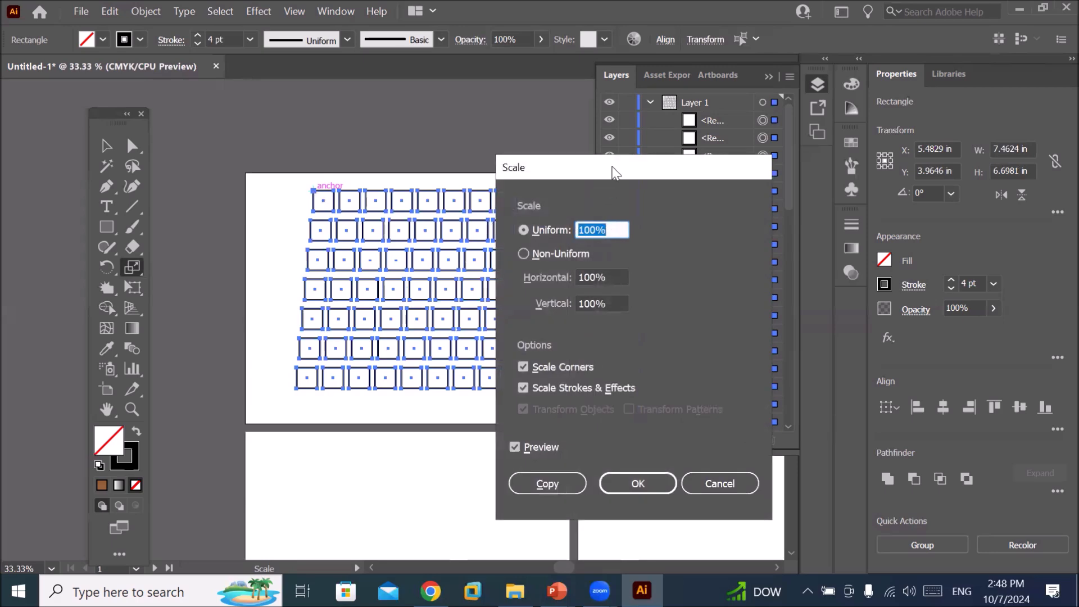
{"action": "left_click_drag", "start_coordinate": [614, 168], "coordinate": [701, 162]}
Preview the whole grid enlarged uniformly in 1% increments past 137% from the first square's top-left corner.
{"action": "left_click", "coordinate": [708, 223]}
{"action": "key", "text": "Up"}
{"action": "key", "text": "Up"}
{"action": "key", "text": "Up"}
{"action": "key", "text": "Up"}
{"action": "key", "text": "Up"}
{"action": "key", "text": "Up"}
{"action": "key", "text": "Up"}
{"action": "key", "text": "Up"}
{"action": "key", "text": "Up"}
{"action": "key", "text": "Up"}
{"action": "key", "text": "Up"}
{"action": "key", "text": "Up"}
{"action": "key", "text": "Up"}
{"action": "key", "text": "Up"}
{"action": "key", "text": "Up"}
{"action": "key", "text": "Up"}
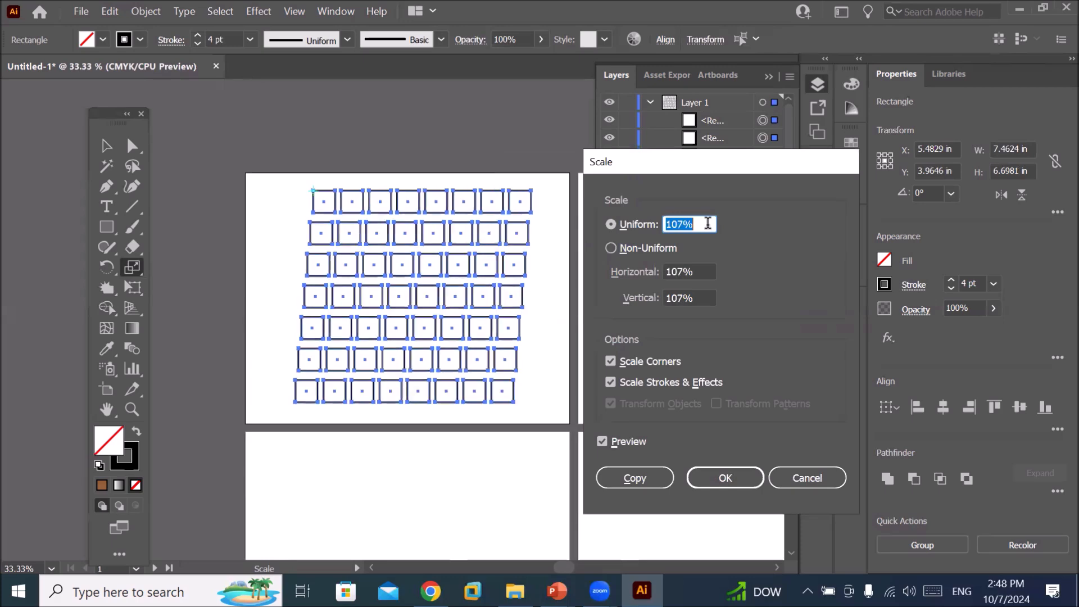
{"action": "key", "text": "Up"}
{"action": "key", "text": "Up"}
{"action": "key", "text": "Up"}
{"action": "key", "text": "Up"}
{"action": "key", "text": "Up"}
{"action": "key", "text": "Up"}
{"action": "key", "text": "Up"}
{"action": "key", "text": "Up"}
{"action": "key", "text": "Up"}
{"action": "key", "text": "Up"}
{"action": "key", "text": "Up"}
{"action": "key", "text": "Up"}
{"action": "key", "text": "Up"}
{"action": "key", "text": "Up"}
{"action": "key", "text": "Up"}
{"action": "key", "text": "Up"}
{"action": "key", "text": "Up"}
{"action": "key", "text": "Up"}
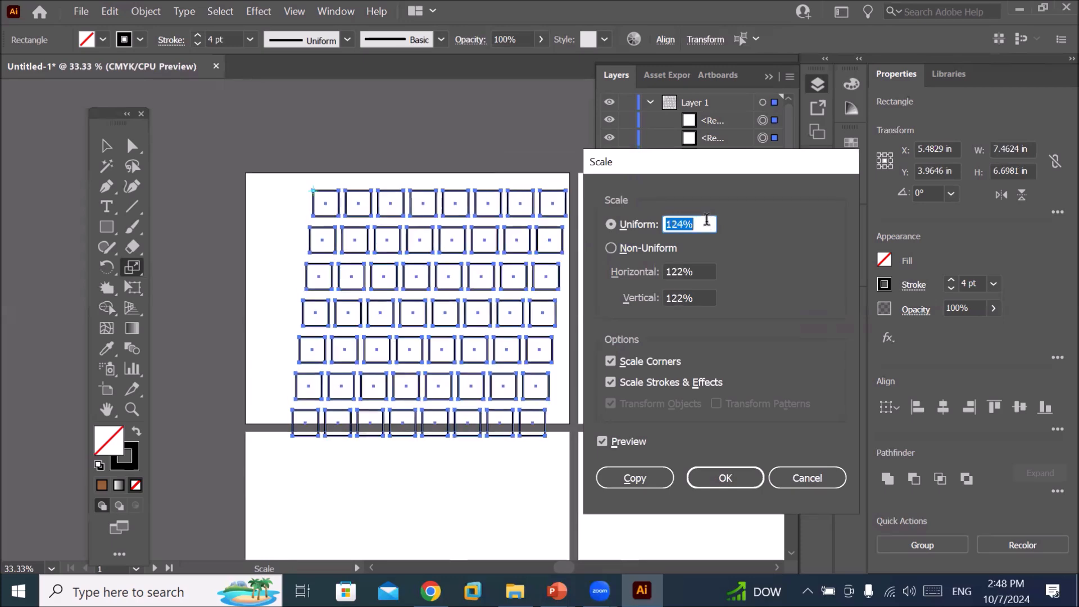
{"action": "key", "text": "Up"}
{"action": "key", "text": "Up"}
{"action": "key", "text": "Up"}
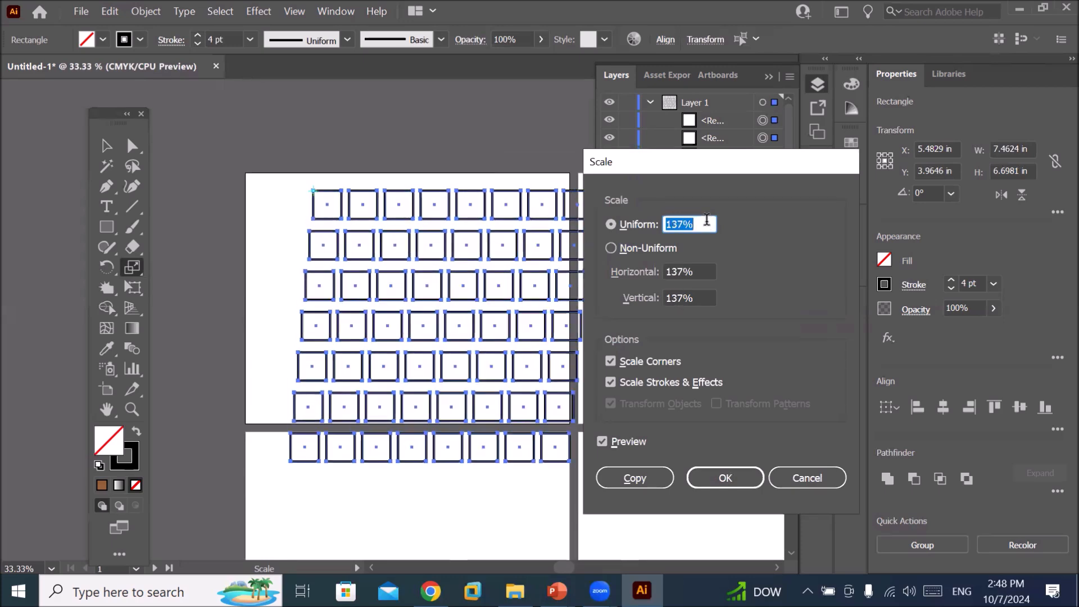
{"action": "key", "text": "Up"}
{"action": "key", "text": "Up"}
{"action": "key", "text": "Up"}
Reduce the uniform scale to 60% and create a scaled copy of the grid.
{"action": "key", "text": "Down"}
{"action": "key", "text": "Down"}
{"action": "key", "text": "Down"}
{"action": "key", "text": "Down"}
{"action": "key", "text": "Down"}
{"action": "key", "text": "Down"}
{"action": "key", "text": "Down"}
{"action": "key", "text": "Down"}
{"action": "key", "text": "Down"}
{"action": "key", "text": "Down"}
{"action": "key", "text": "Down"}
{"action": "key", "text": "Down"}
{"action": "key", "text": "Down"}
{"action": "key", "text": "Down"}
{"action": "key", "text": "Down"}
{"action": "key", "text": "Down"}
{"action": "key", "text": "Down"}
{"action": "key", "text": "Down"}
{"action": "key", "text": "Down"}
{"action": "key", "text": "Down"}
{"action": "key", "text": "Down"}
{"action": "key", "text": "Down"}
{"action": "key", "text": "Down"}
{"action": "key", "text": "Down"}
{"action": "key", "text": "Down"}
{"action": "key", "text": "Down"}
{"action": "key", "text": "Down"}
{"action": "key", "text": "Down"}
{"action": "key", "text": "Down"}
{"action": "key", "text": "Down"}
{"action": "key", "text": "Down"}
{"action": "key", "text": "Down"}
{"action": "key", "text": "Down"}
{"action": "key", "text": "Down"}
{"action": "key", "text": "Down"}
{"action": "key", "text": "Down"}
{"action": "key", "text": "Down"}
{"action": "key", "text": "Down"}
{"action": "key", "text": "Down"}
{"action": "key", "text": "Down"}
{"action": "key", "text": "Down"}
{"action": "key", "text": "Down"}
{"action": "key", "text": "Down"}
{"action": "key", "text": "Down"}
{"action": "key", "text": "Down"}
{"action": "key", "text": "Down"}
{"action": "key", "text": "Down"}
{"action": "key", "text": "Down"}
{"action": "key", "text": "Down"}
{"action": "key", "text": "Down"}
{"action": "key", "text": "Down"}
{"action": "key", "text": "Down"}
{"action": "key", "text": "Down"}
{"action": "key", "text": "Down"}
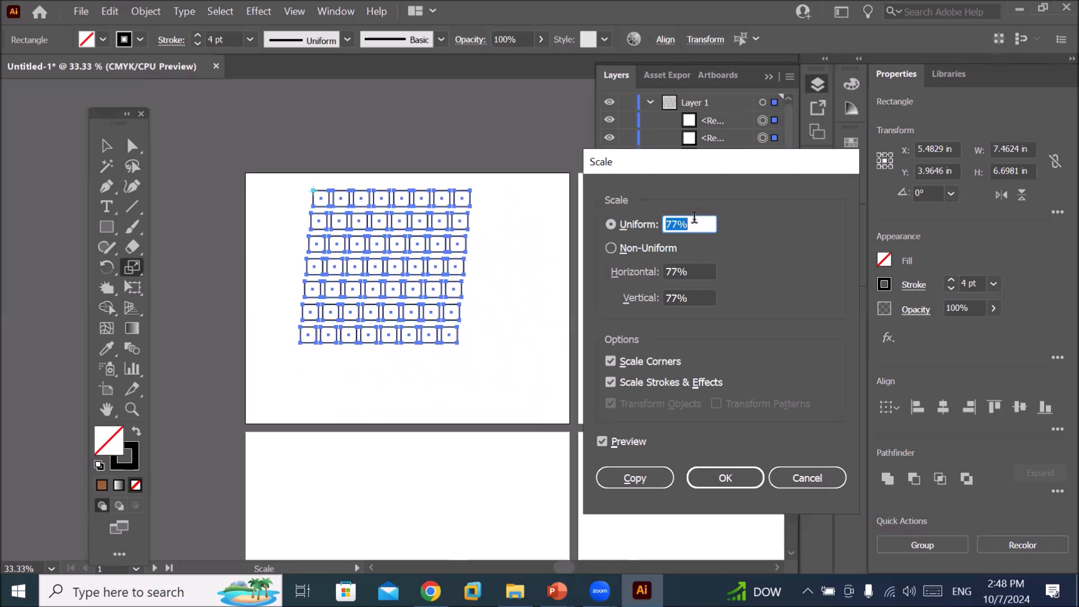
{"action": "key", "text": "Down"}
{"action": "key", "text": "Down"}
{"action": "key", "text": "Down"}
{"action": "key", "text": "Down"}
{"action": "key", "text": "Down"}
{"action": "key", "text": "Down"}
{"action": "key", "text": "Down"}
{"action": "key", "text": "Down"}
{"action": "key", "text": "Down"}
{"action": "key", "text": "Down"}
{"action": "key", "text": "Down"}
{"action": "key", "text": "Down"}
{"action": "key", "text": "Down"}
{"action": "key", "text": "Down"}
{"action": "key", "text": "Down"}
{"action": "key", "text": "Down"}
{"action": "key", "text": "Down"}
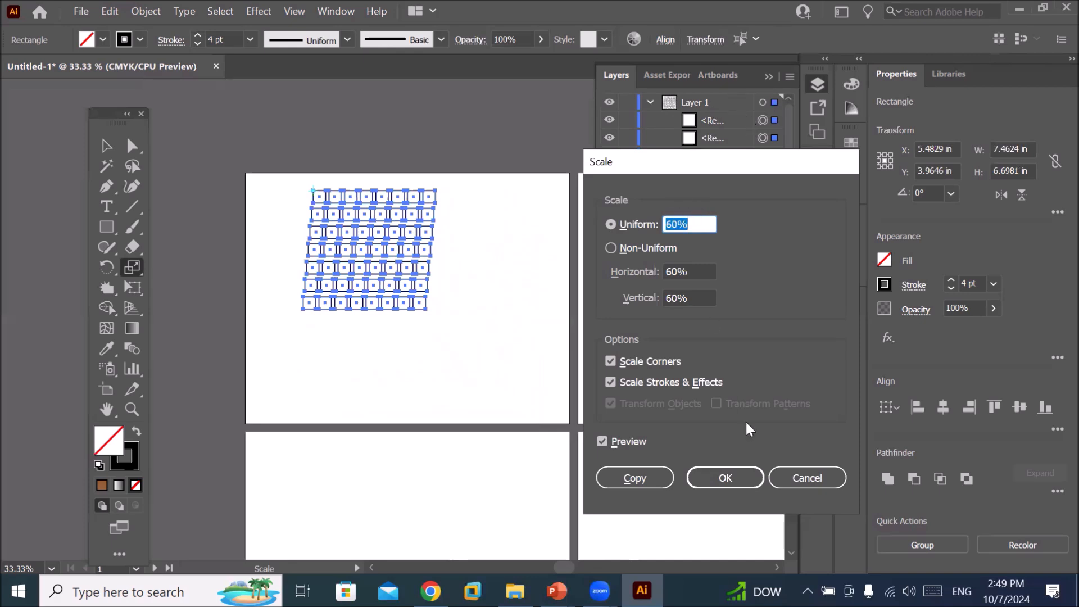
{"action": "left_click", "coordinate": [622, 477]}
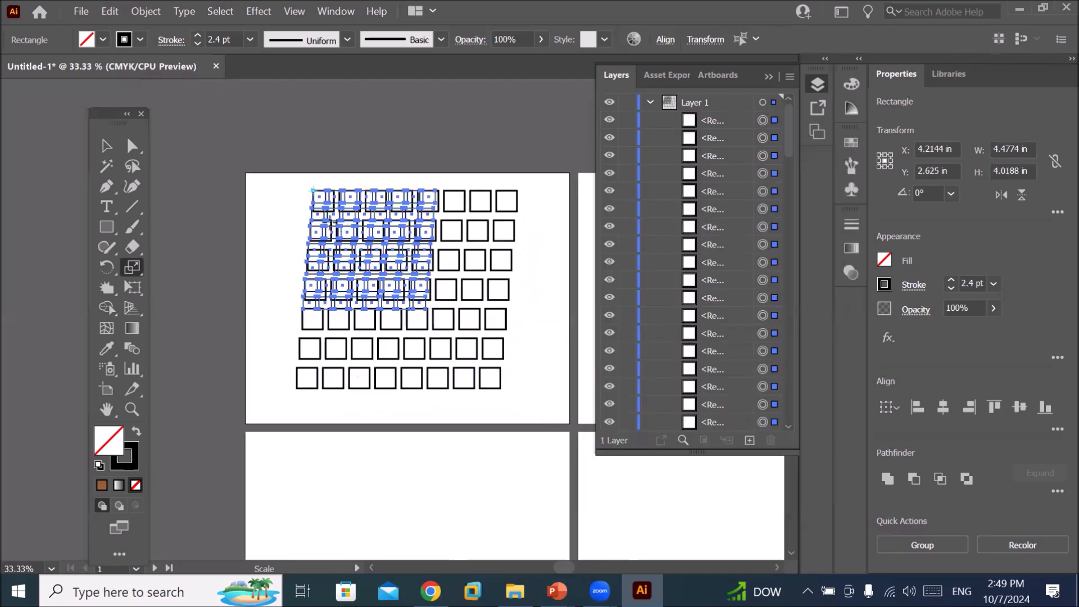
Inspect the reduced copy overlapping the original grid up close and undo it.
{"action": "scroll", "coordinate": [339, 229], "scroll_direction": "up", "scroll_amount": 6}
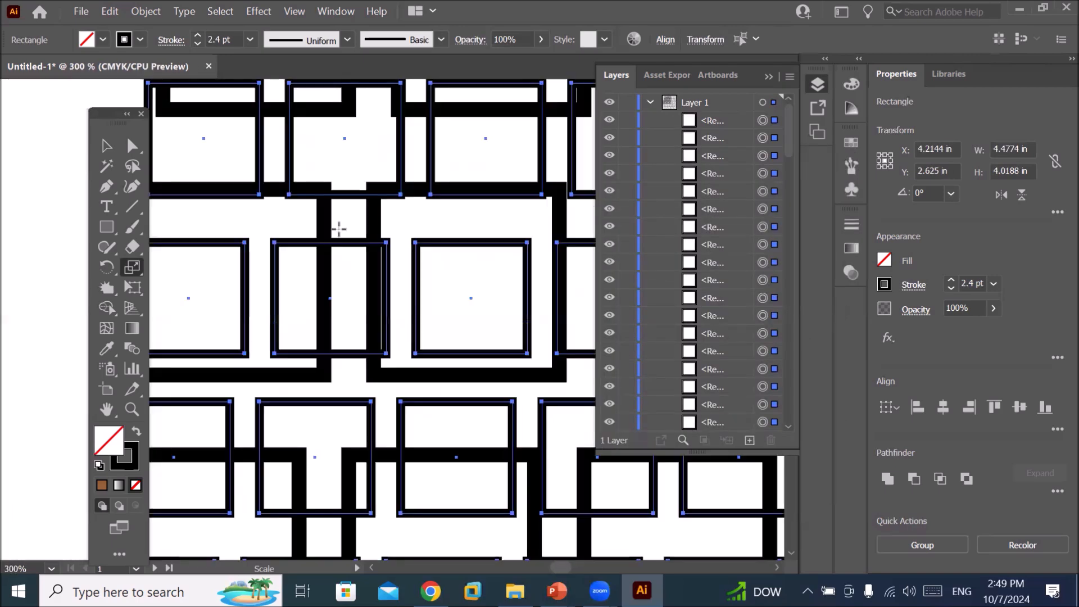
{"action": "scroll", "coordinate": [339, 229], "scroll_direction": "down", "scroll_amount": 7}
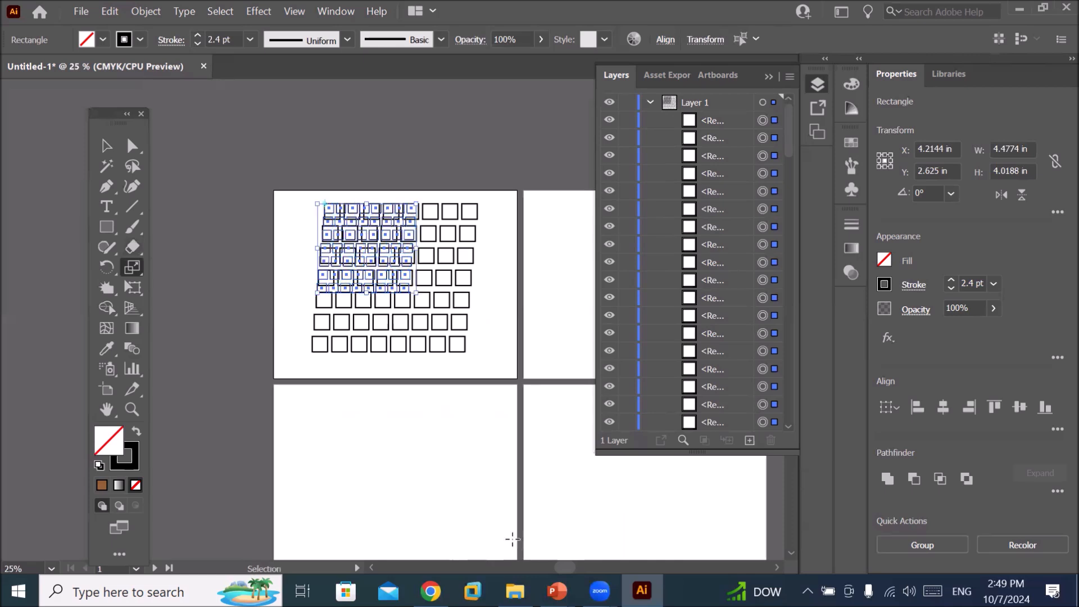
{"action": "key", "text": "ctrl+z"}
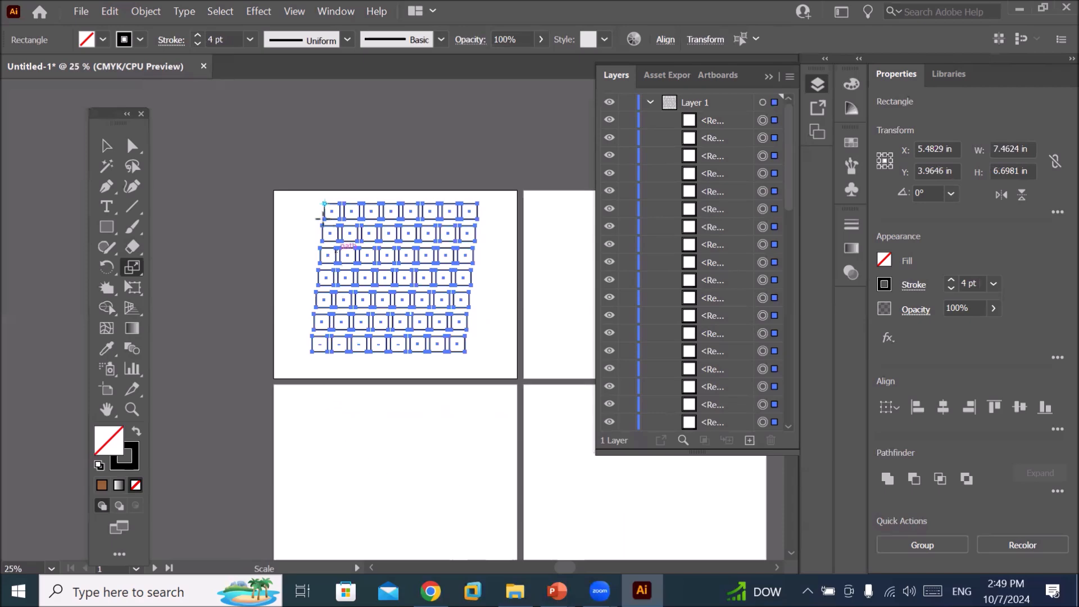
Preview the whole grid scaled non-uniformly from the first square's top-left corner, raising the horizontal scale to 146%.
{"action": "left_click", "coordinate": [323, 203], "text": "alt"}
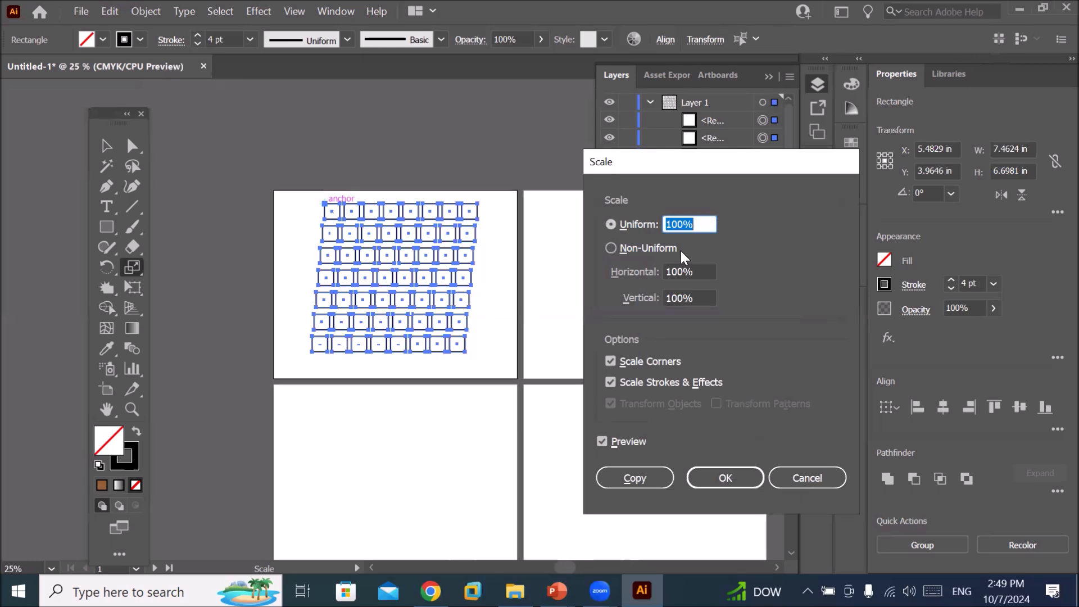
{"action": "left_click", "coordinate": [636, 248]}
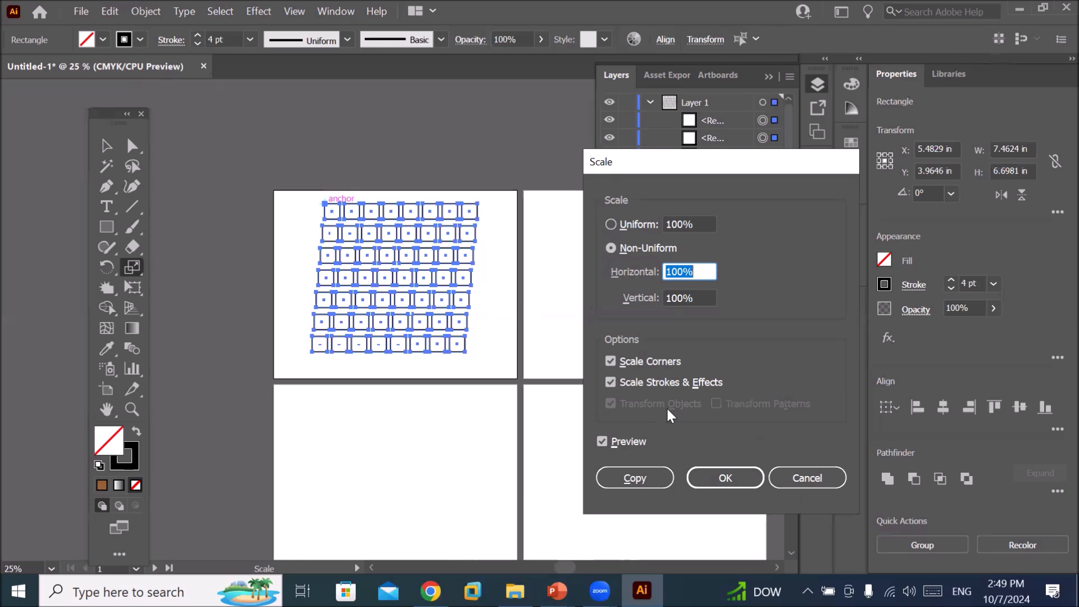
{"action": "left_click", "coordinate": [702, 272]}
{"action": "key", "text": "Up"}
{"action": "key", "text": "Up"}
{"action": "key", "text": "Up"}
{"action": "key", "text": "Up"}
{"action": "key", "text": "Up"}
{"action": "key", "text": "Up"}
{"action": "key", "text": "Up"}
{"action": "key", "text": "Up"}
{"action": "key", "text": "Up"}
{"action": "key", "text": "Up"}
{"action": "key", "text": "Up"}
{"action": "key", "text": "Up"}
{"action": "key", "text": "Up"}
{"action": "key", "text": "Up"}
{"action": "key", "text": "Up"}
{"action": "key", "text": "Up"}
{"action": "key", "text": "Up"}
{"action": "key", "text": "Up"}
{"action": "key", "text": "Up"}
{"action": "key", "text": "Up"}
{"action": "key", "text": "Up"}
{"action": "key", "text": "Up"}
{"action": "key", "text": "Up"}
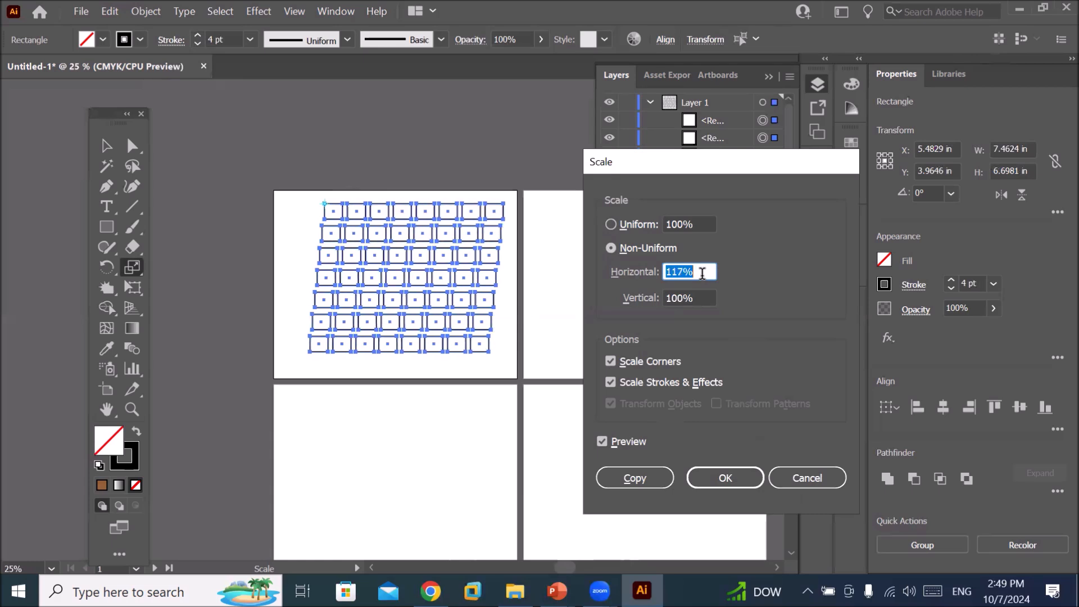
{"action": "key", "text": "Up"}
{"action": "key", "text": "Up"}
{"action": "key", "text": "Up"}
{"action": "key", "text": "Up"}
{"action": "key", "text": "Up"}
{"action": "key", "text": "Up"}
{"action": "key", "text": "Up"}
{"action": "key", "text": "Up"}
{"action": "key", "text": "Up"}
{"action": "key", "text": "Up"}
{"action": "key", "text": "Up"}
{"action": "key", "text": "Up"}
{"action": "key", "text": "Up"}
{"action": "key", "text": "Up"}
{"action": "key", "text": "Up"}
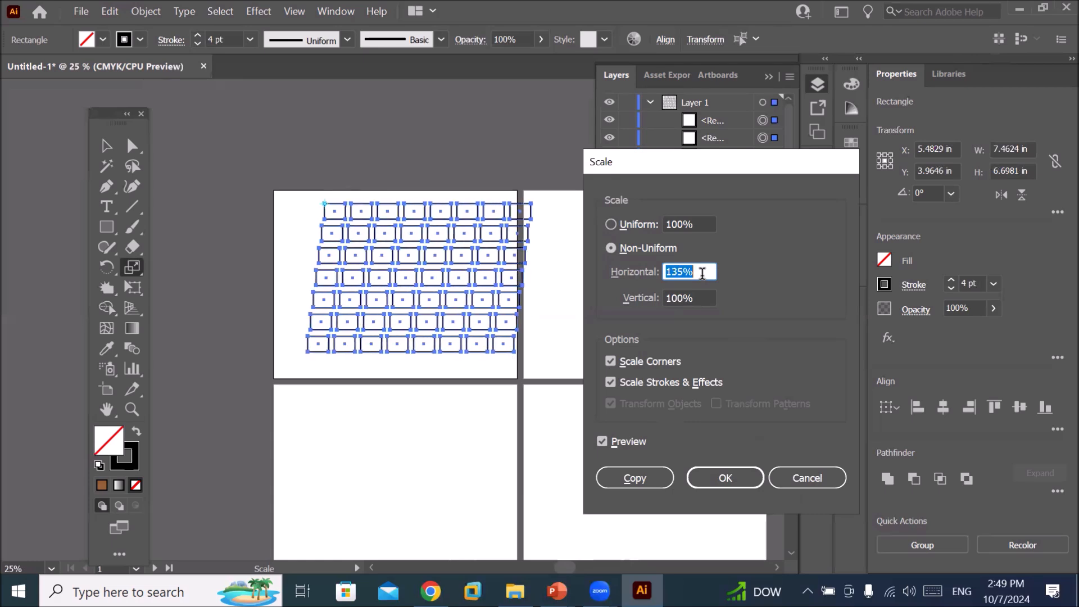
{"action": "key", "text": "Up"}
{"action": "key", "text": "Up"}
{"action": "key", "text": "Up"}
{"action": "key", "text": "Up"}
{"action": "key", "text": "Up"}
{"action": "key", "text": "Up"}
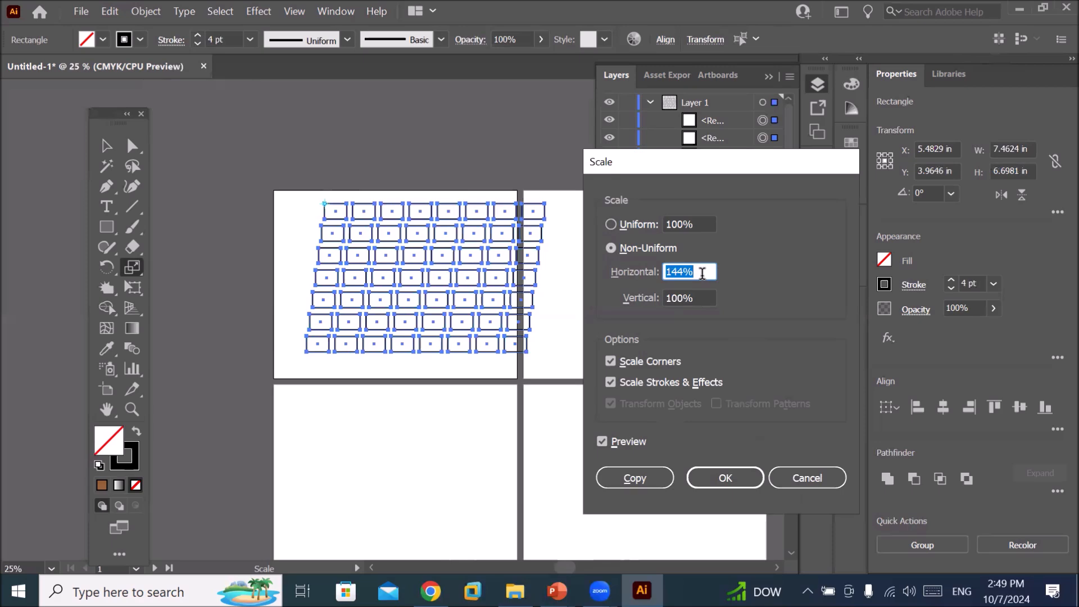
{"action": "key", "text": "Up"}
{"action": "key", "text": "Up"}
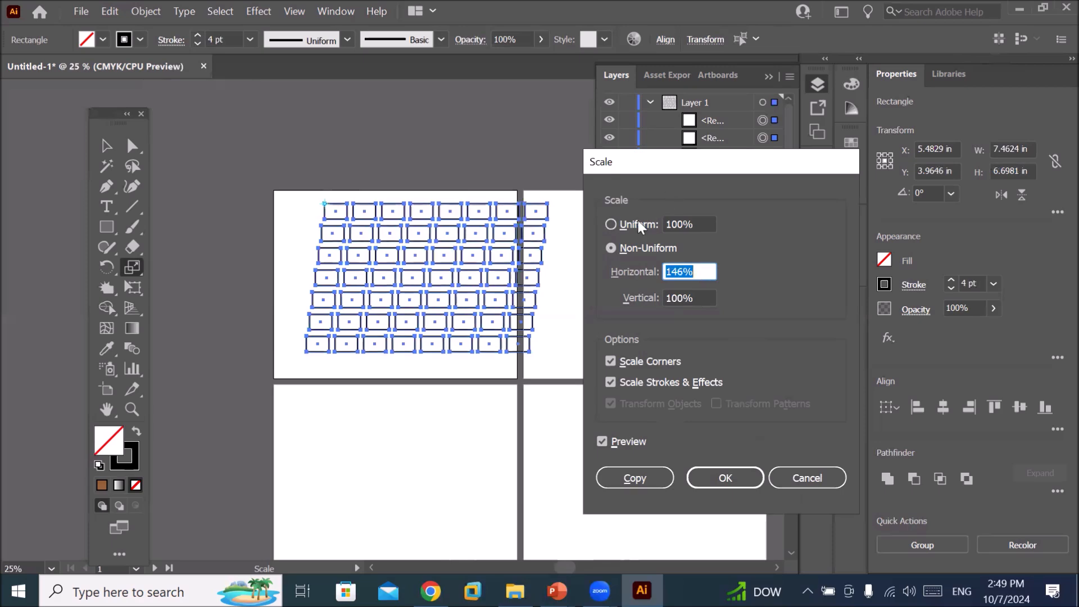
Lower the vertical scale of the non-uniform preview to 76%.
{"action": "left_click", "coordinate": [700, 299]}
{"action": "key", "text": "Down"}
{"action": "key", "text": "Down"}
{"action": "key", "text": "Down"}
{"action": "key", "text": "Down"}
{"action": "key", "text": "Down"}
{"action": "key", "text": "Down"}
{"action": "key", "text": "Down"}
{"action": "key", "text": "Down"}
{"action": "key", "text": "Down"}
{"action": "key", "text": "Down"}
{"action": "key", "text": "Down"}
{"action": "key", "text": "Down"}
{"action": "key", "text": "Down"}
{"action": "key", "text": "Down"}
{"action": "key", "text": "Down"}
{"action": "key", "text": "Down"}
{"action": "key", "text": "Down"}
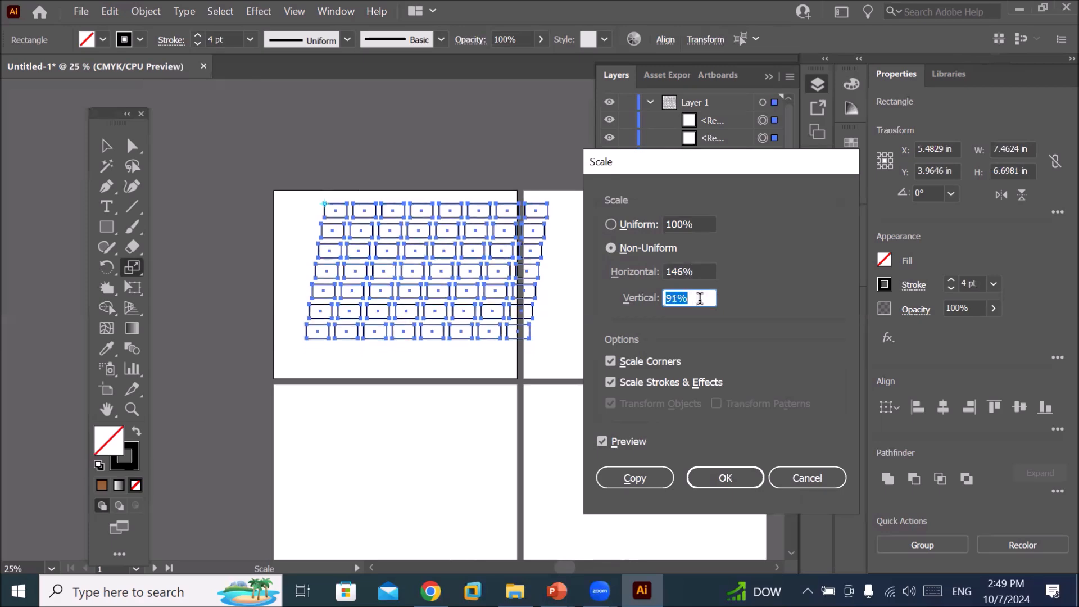
{"action": "key", "text": "Down"}
{"action": "key", "text": "Down"}
{"action": "key", "text": "Down"}
{"action": "key", "text": "Down"}
{"action": "key", "text": "Down"}
{"action": "key", "text": "Down"}
{"action": "key", "text": "Down"}
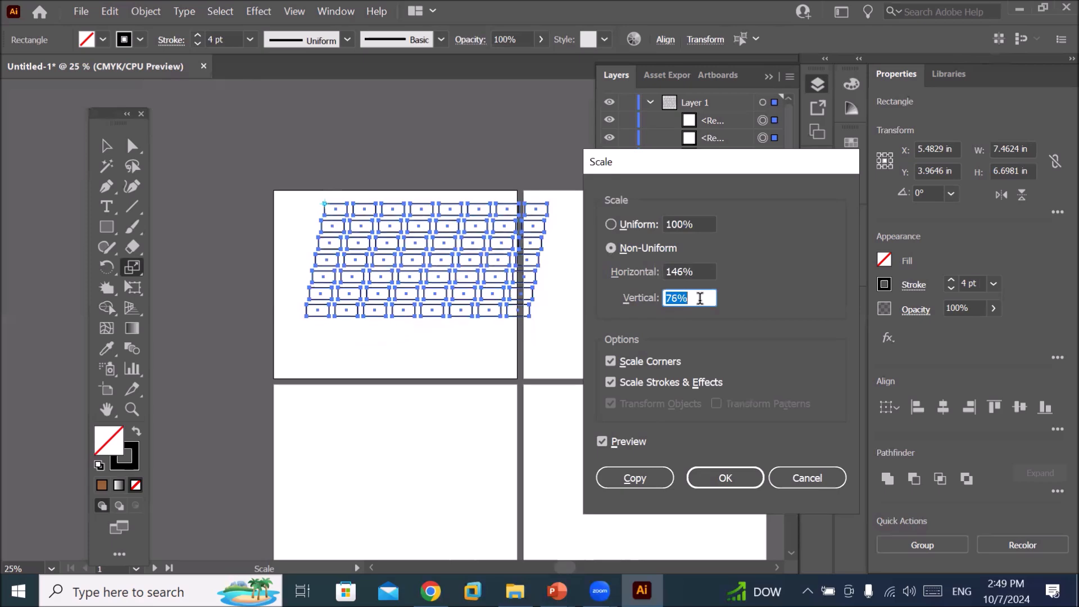
Create the non-uniformly scaled copy of the grid and undo it.
{"action": "left_click", "coordinate": [646, 479]}
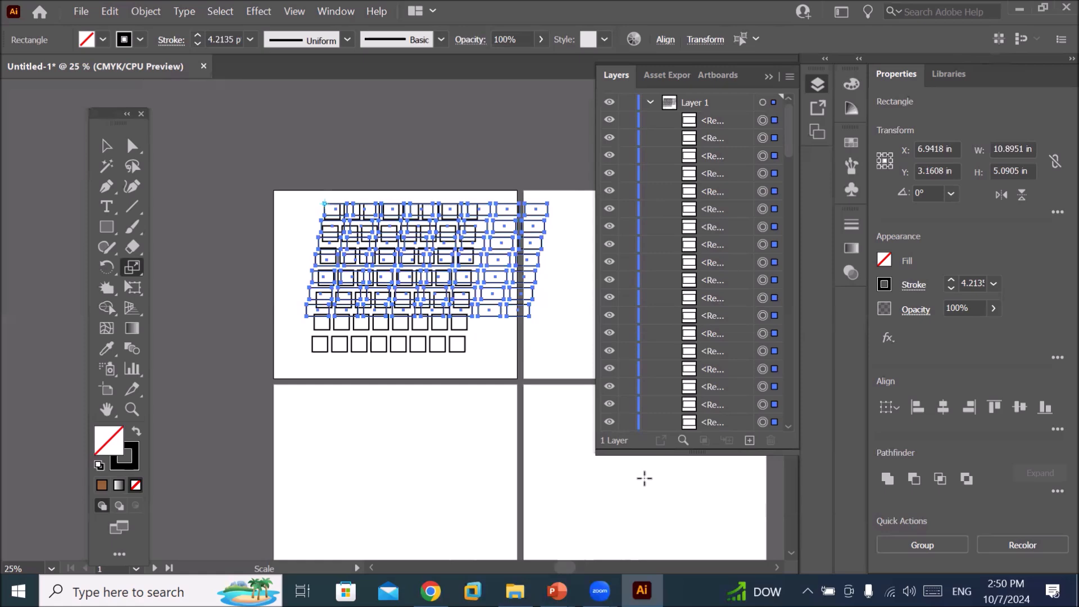
{"action": "key", "text": "ctrl+z"}
{"action": "key", "text": "ctrl+z"}
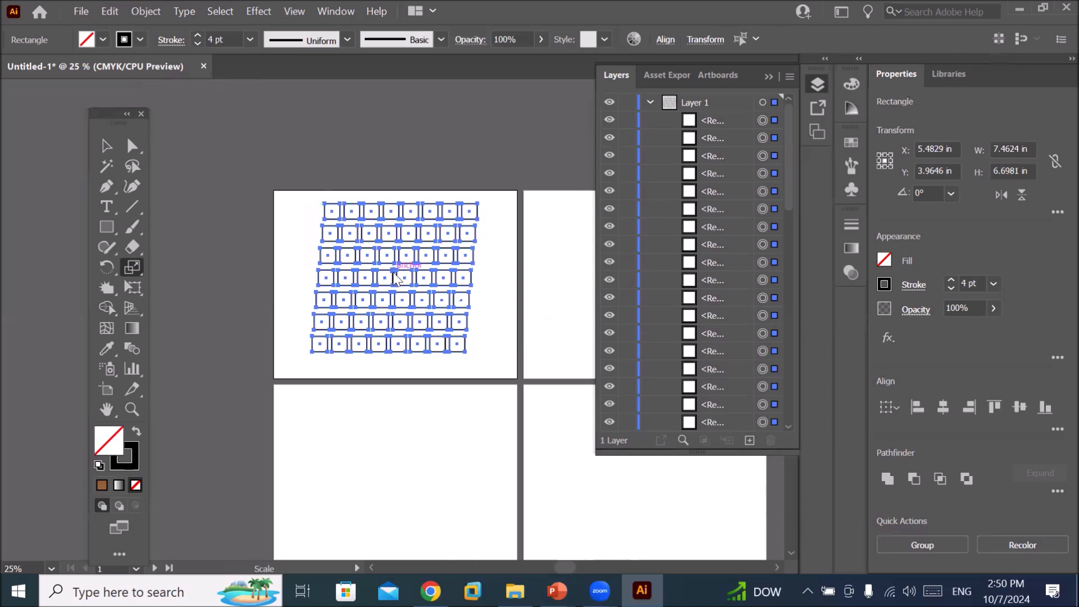
Create a copy of the grid scaled uniformly to 43%, using a reference point near the grid's centre.
{"action": "left_click", "coordinate": [394, 271], "text": "alt"}
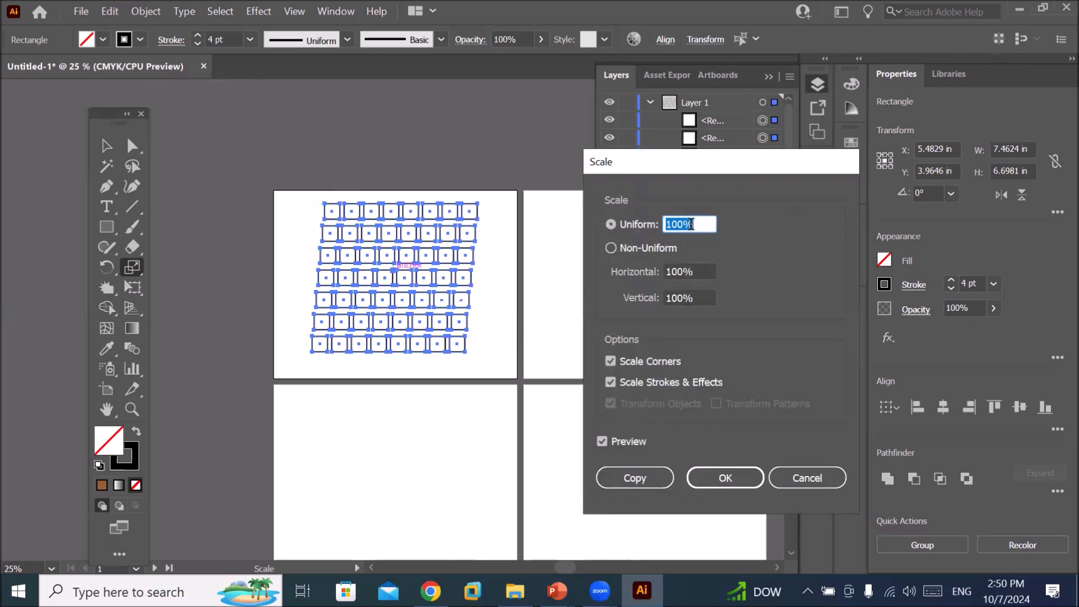
{"action": "left_click", "coordinate": [690, 224]}
{"action": "key", "text": "Down"}
{"action": "key", "text": "Down"}
{"action": "key", "text": "Down"}
{"action": "key", "text": "Down"}
{"action": "key", "text": "Down"}
{"action": "key", "text": "Down"}
{"action": "key", "text": "Down"}
{"action": "key", "text": "Down"}
{"action": "key", "text": "Down"}
{"action": "key", "text": "Down"}
{"action": "key", "text": "Down"}
{"action": "key", "text": "Down"}
{"action": "key", "text": "Down"}
{"action": "key", "text": "Down"}
{"action": "key", "text": "Down"}
{"action": "key", "text": "Down"}
{"action": "key", "text": "Down"}
{"action": "key", "text": "Down"}
{"action": "key", "text": "Down"}
{"action": "key", "text": "Down"}
{"action": "key", "text": "Down"}
{"action": "key", "text": "Down"}
{"action": "key", "text": "Down"}
{"action": "key", "text": "Down"}
{"action": "key", "text": "Down"}
{"action": "key", "text": "Down"}
{"action": "key", "text": "Down"}
{"action": "key", "text": "Down"}
{"action": "key", "text": "Down"}
{"action": "key", "text": "Down"}
{"action": "key", "text": "Down"}
{"action": "key", "text": "Down"}
{"action": "key", "text": "Down"}
{"action": "key", "text": "Down"}
{"action": "key", "text": "Down"}
{"action": "key", "text": "Down"}
{"action": "key", "text": "Down"}
{"action": "key", "text": "Down"}
{"action": "key", "text": "Down"}
{"action": "key", "text": "Down"}
{"action": "key", "text": "Down"}
{"action": "key", "text": "Down"}
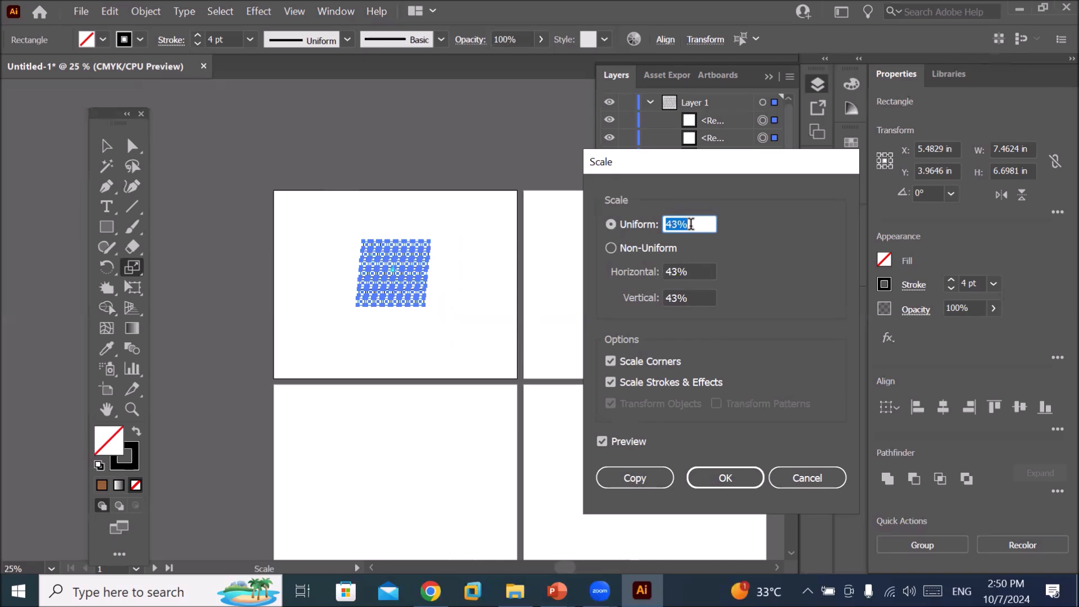
{"action": "left_click", "coordinate": [638, 479]}
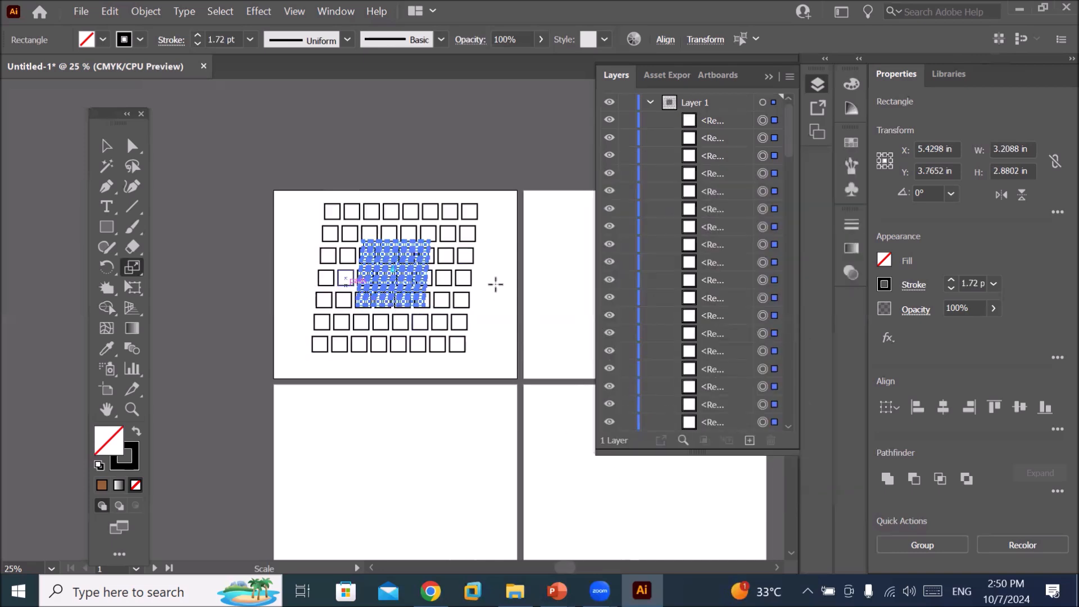
Fill the reduced copy of the grid with red and leave the Scale tool.
{"action": "scroll", "coordinate": [494, 284], "scroll_direction": "up", "scroll_amount": 3}
{"action": "scroll", "coordinate": [239, 259], "scroll_direction": "up", "scroll_amount": 3}
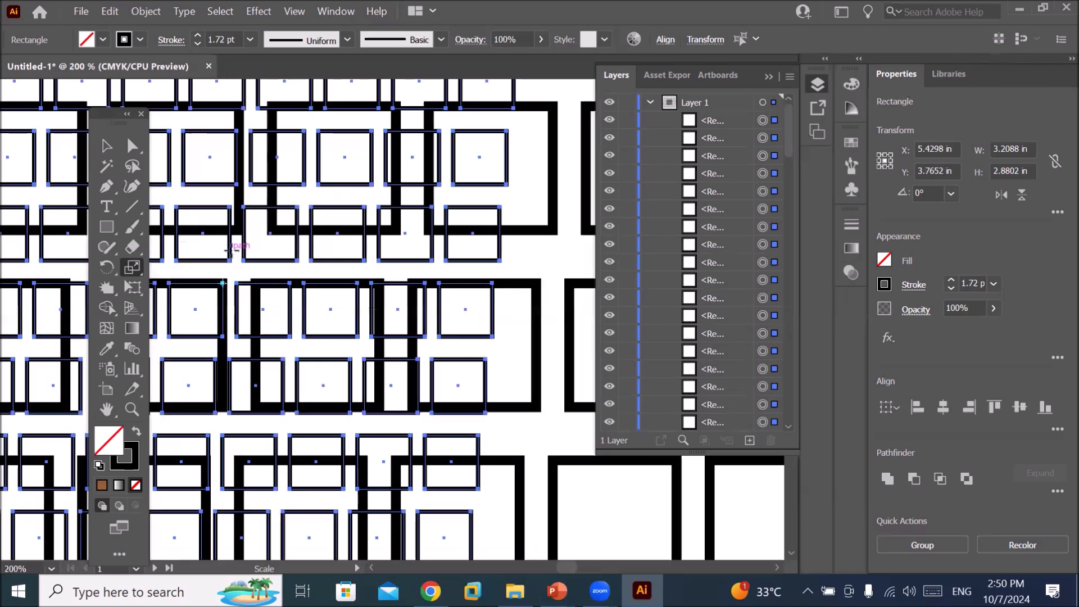
{"action": "scroll", "coordinate": [229, 251], "scroll_direction": "down", "scroll_amount": 6}
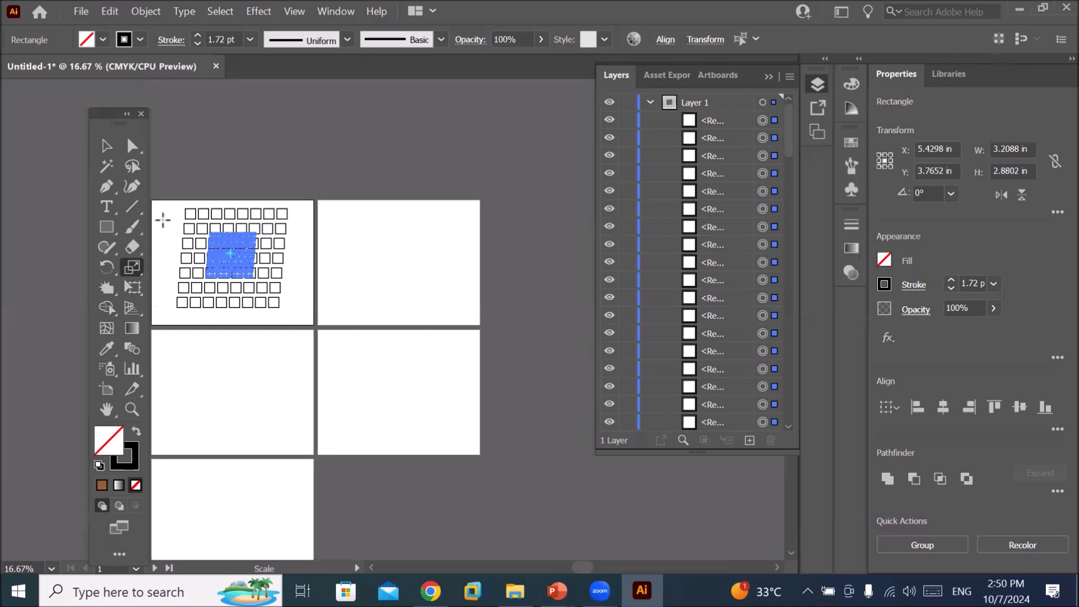
{"action": "scroll", "coordinate": [170, 205], "scroll_direction": "up", "scroll_amount": 1}
{"action": "scroll", "coordinate": [169, 204], "scroll_direction": "up", "scroll_amount": 1}
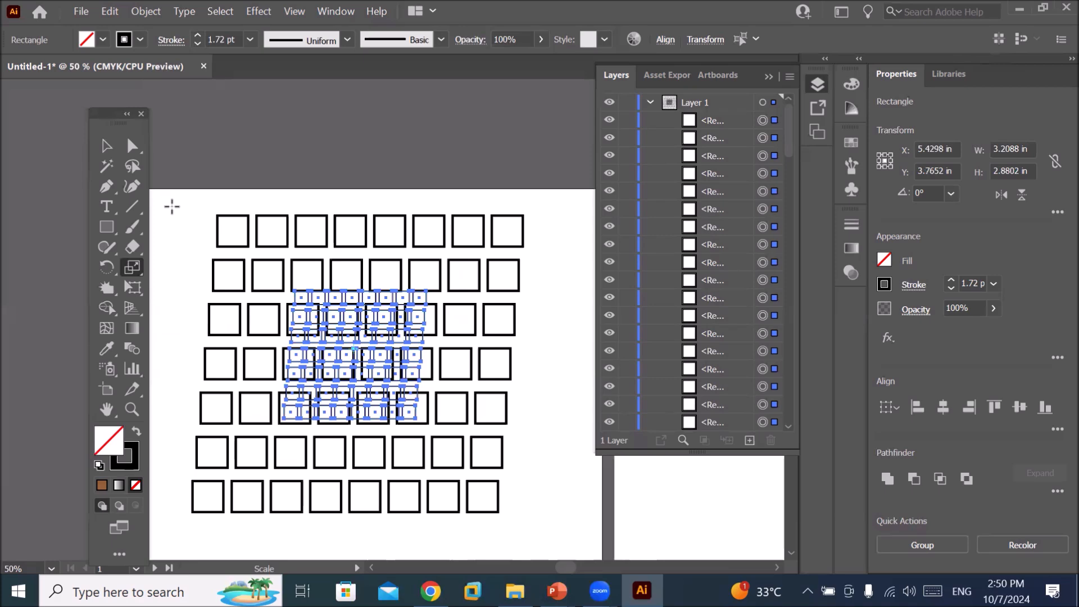
{"action": "left_click", "coordinate": [101, 41]}
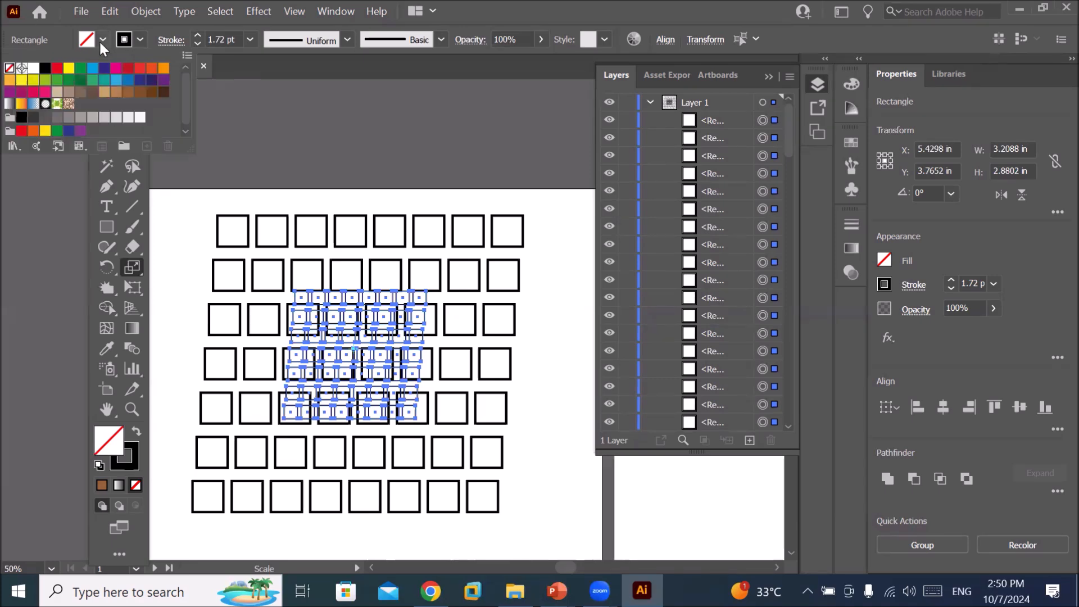
{"action": "left_click", "coordinate": [57, 68]}
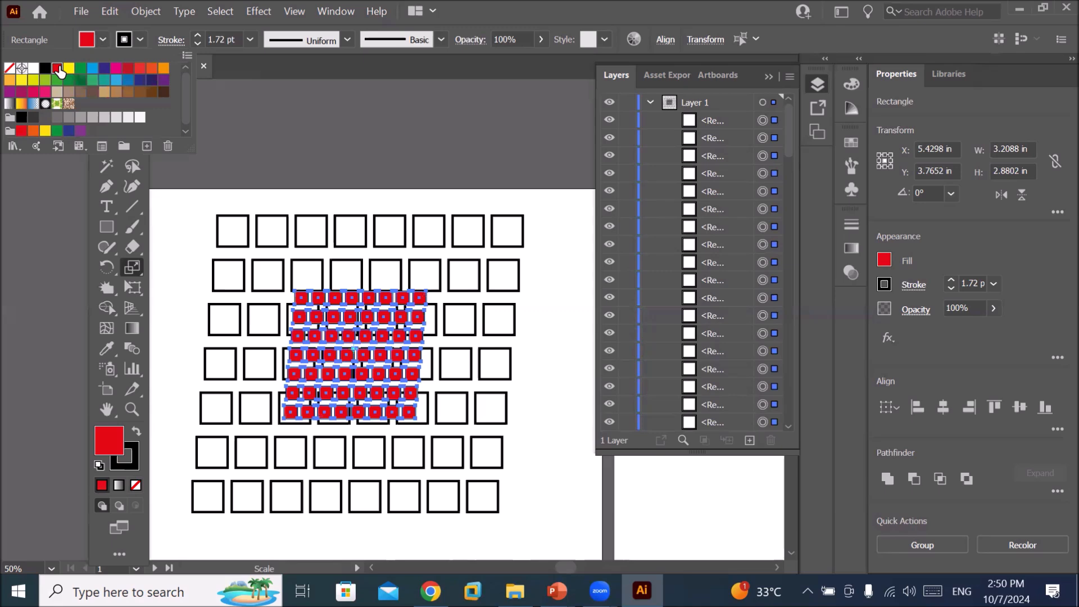
{"action": "left_click", "coordinate": [346, 201]}
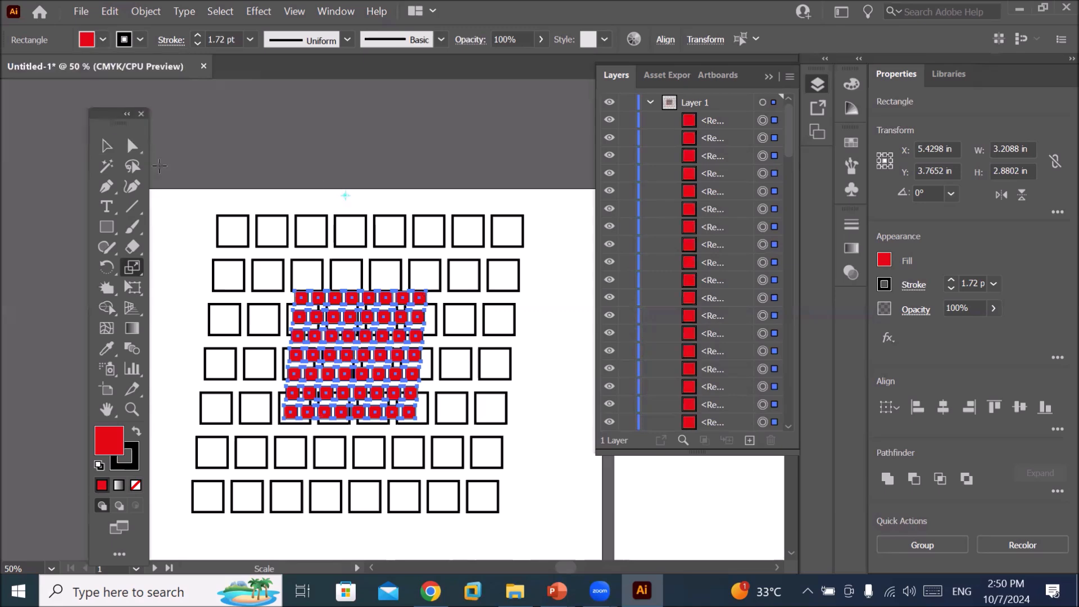
{"action": "left_click", "coordinate": [108, 147]}
Draw a tall, narrow rectangle about 1.17 by 7.15 in on the empty second artboard and fill it with black.
{"action": "scroll", "coordinate": [289, 372], "scroll_direction": "down", "scroll_amount": 3}
{"action": "scroll", "coordinate": [289, 371], "scroll_direction": "up", "scroll_amount": 6}
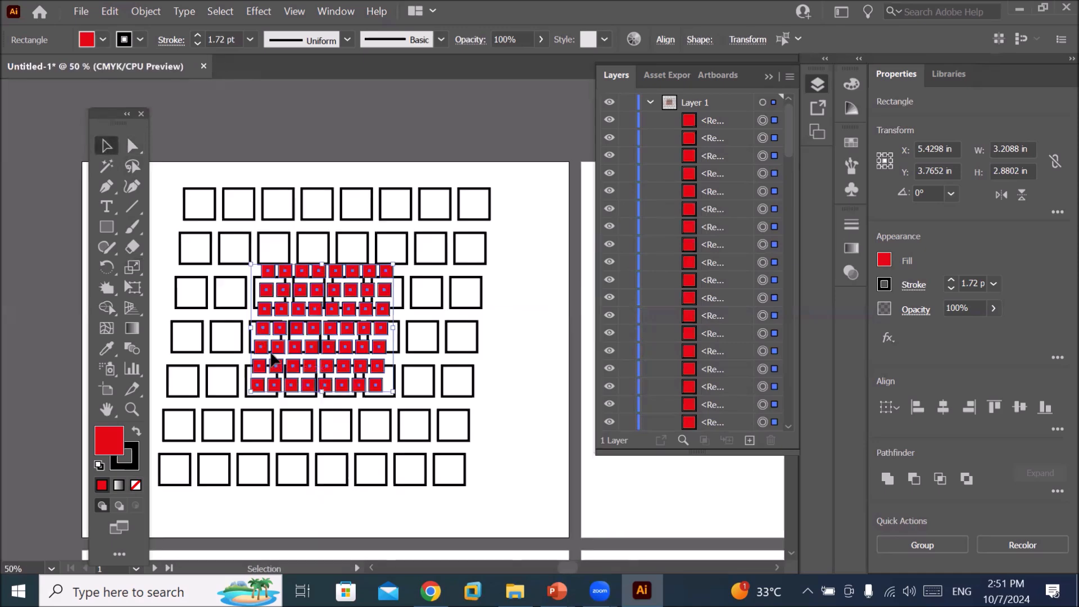
{"action": "scroll", "coordinate": [272, 357], "scroll_direction": "down", "scroll_amount": 4}
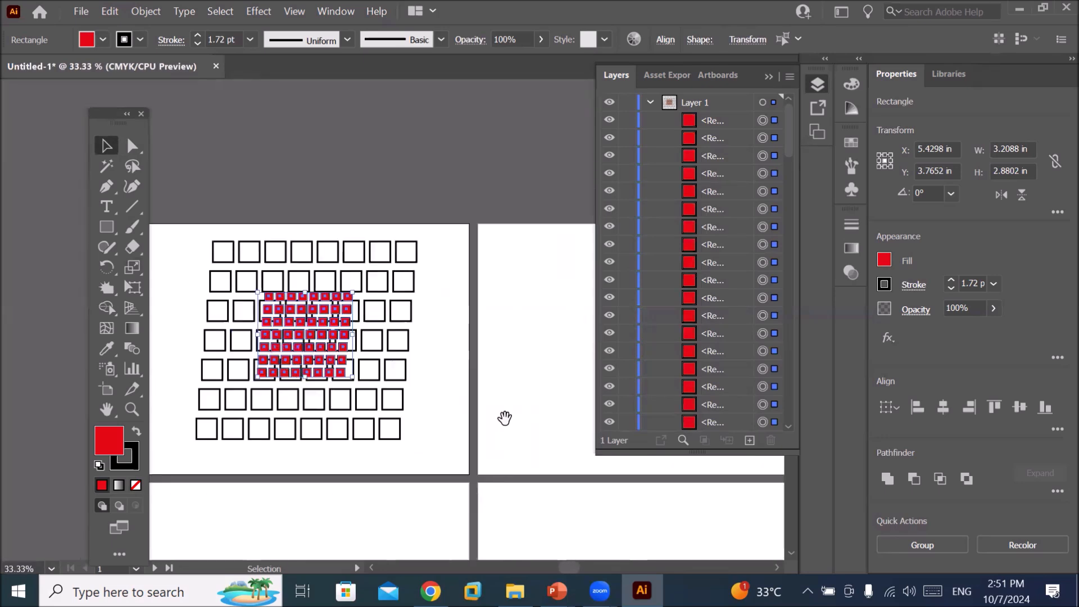
{"action": "left_click_drag", "start_coordinate": [511, 410], "coordinate": [265, 342]}
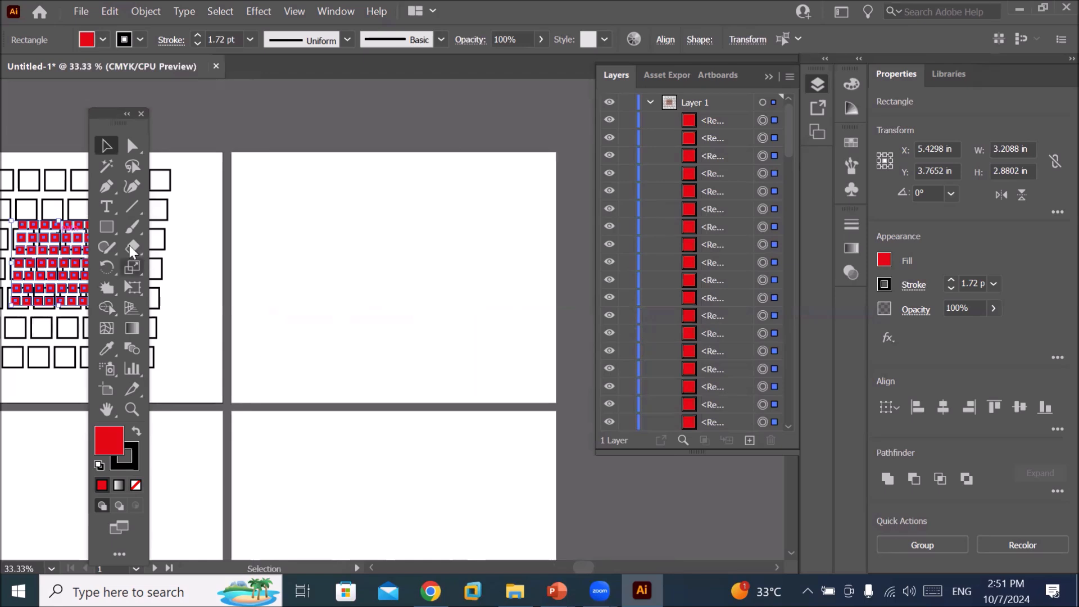
{"action": "left_click", "coordinate": [105, 227]}
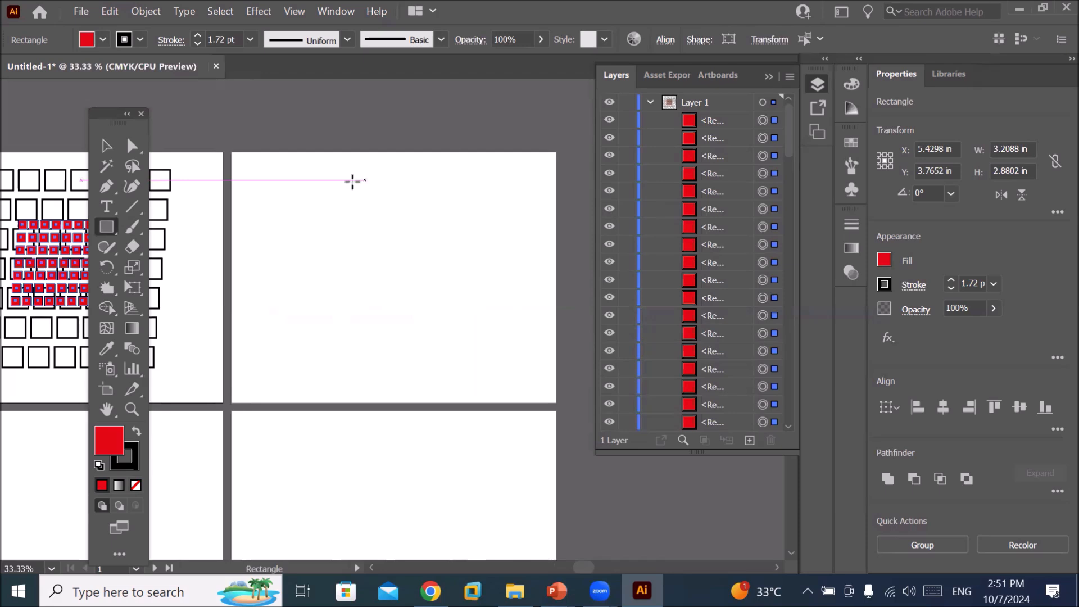
{"action": "left_click_drag", "start_coordinate": [273, 174], "coordinate": [307, 385]}
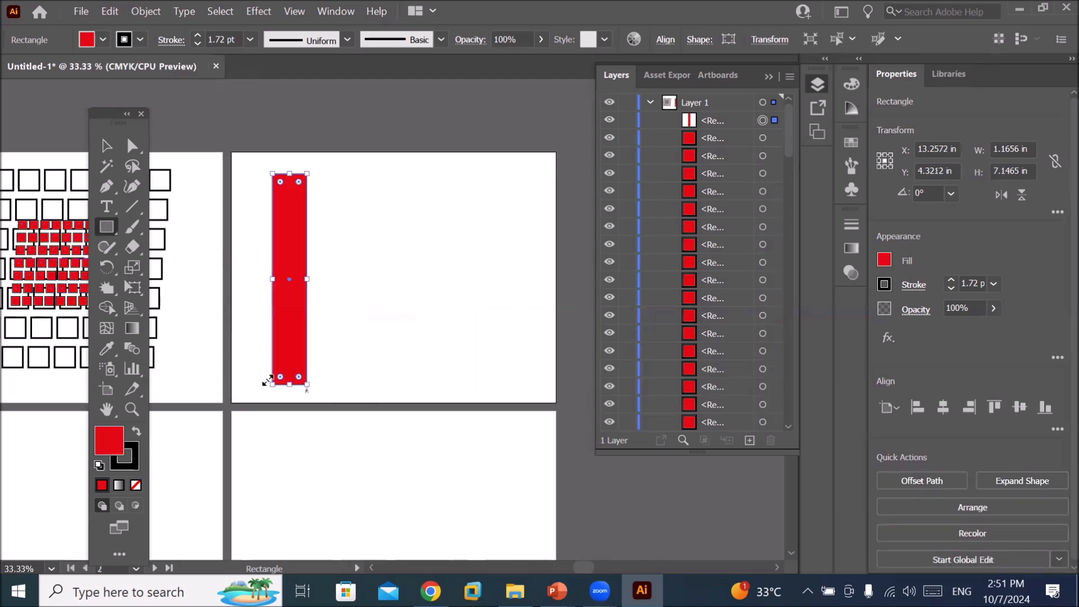
{"action": "left_click", "coordinate": [103, 41]}
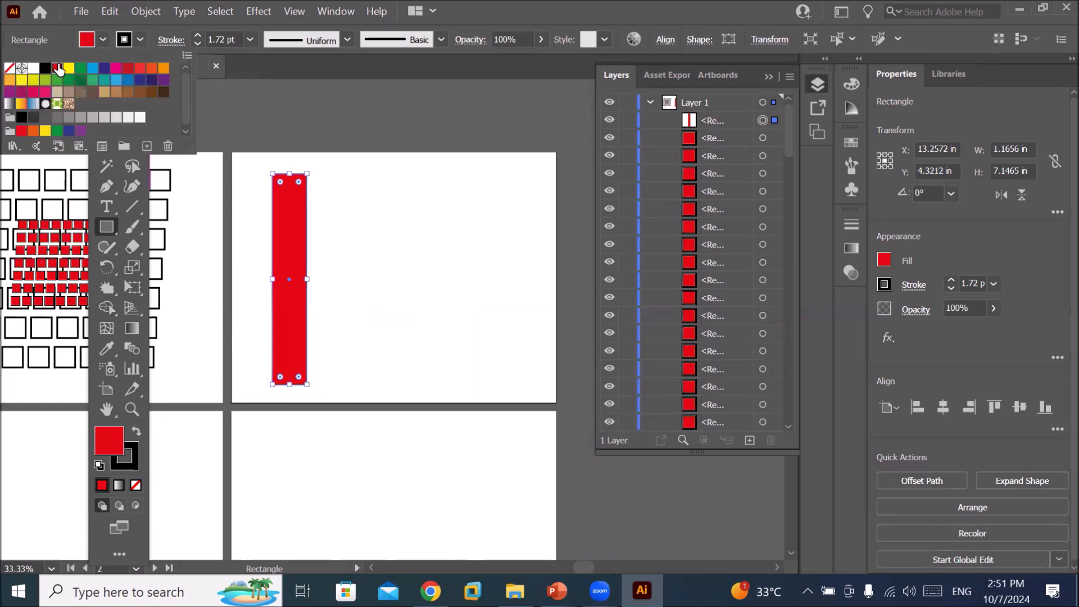
{"action": "left_click", "coordinate": [45, 68]}
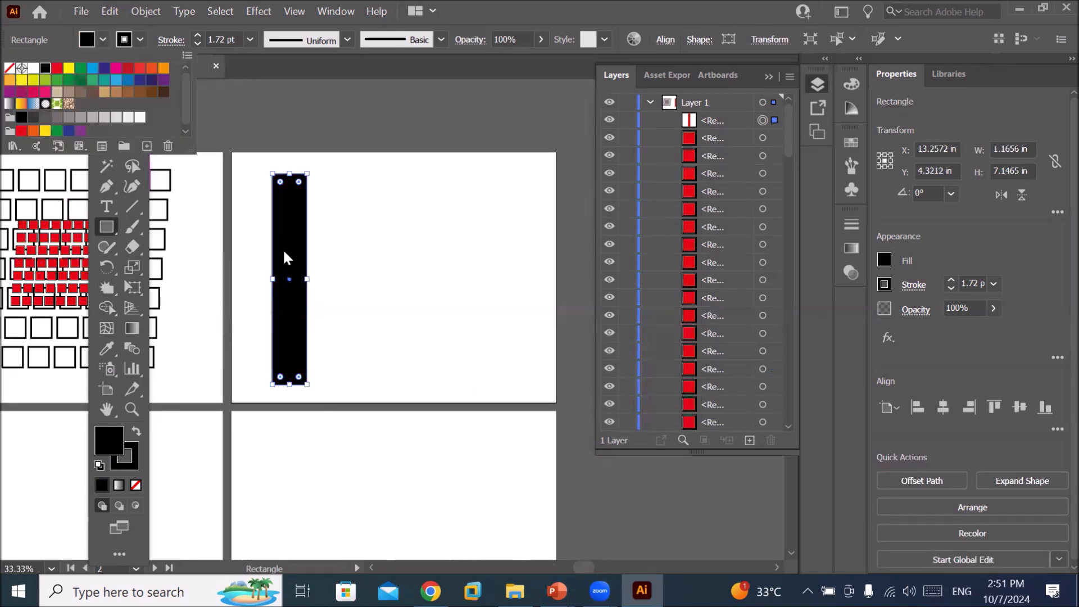
{"action": "left_click", "coordinate": [326, 251]}
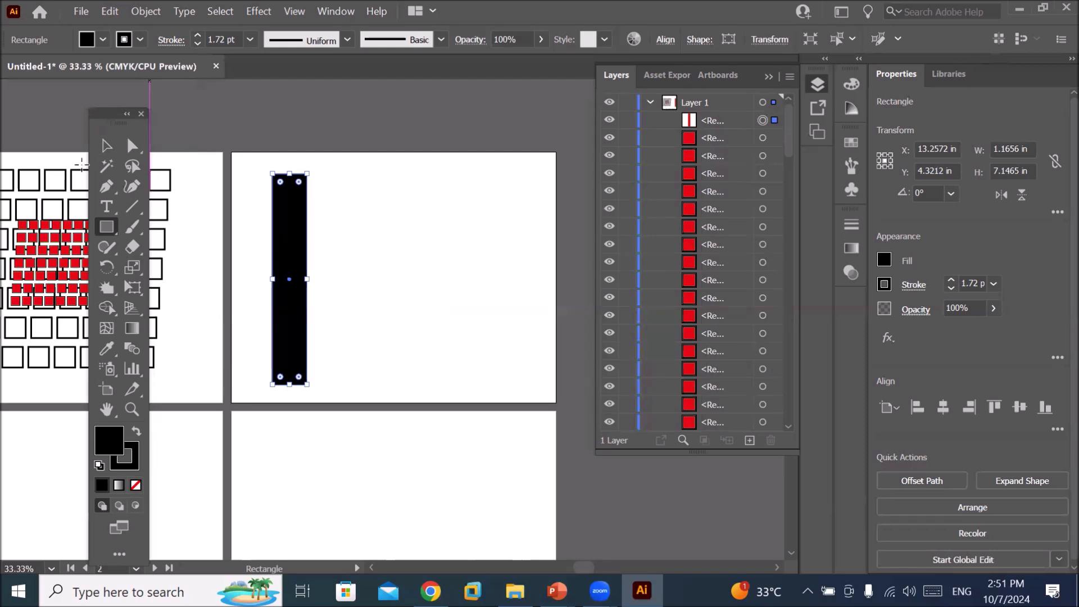
Duplicate the black bar horizontally with a small gap and repeat the copy to make a row of five evenly spaced bars.
{"action": "left_click", "coordinate": [106, 146]}
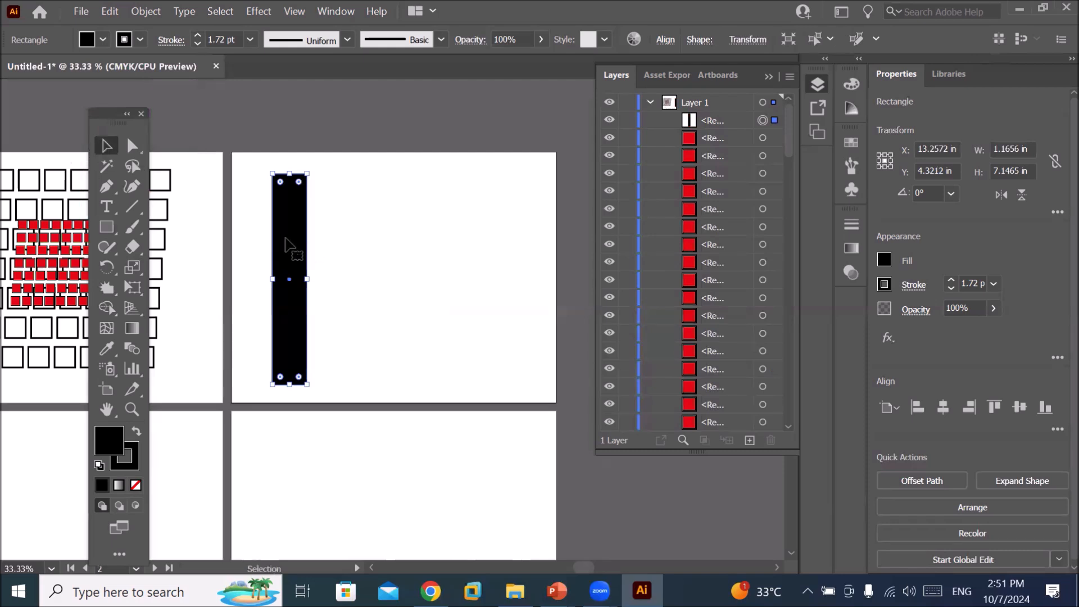
{"action": "left_click_drag", "start_coordinate": [294, 243], "coordinate": [332, 242]}
{"action": "key", "text": "ctrl+d"}
{"action": "key", "text": "ctrl+d"}
{"action": "key", "text": "ctrl+d"}
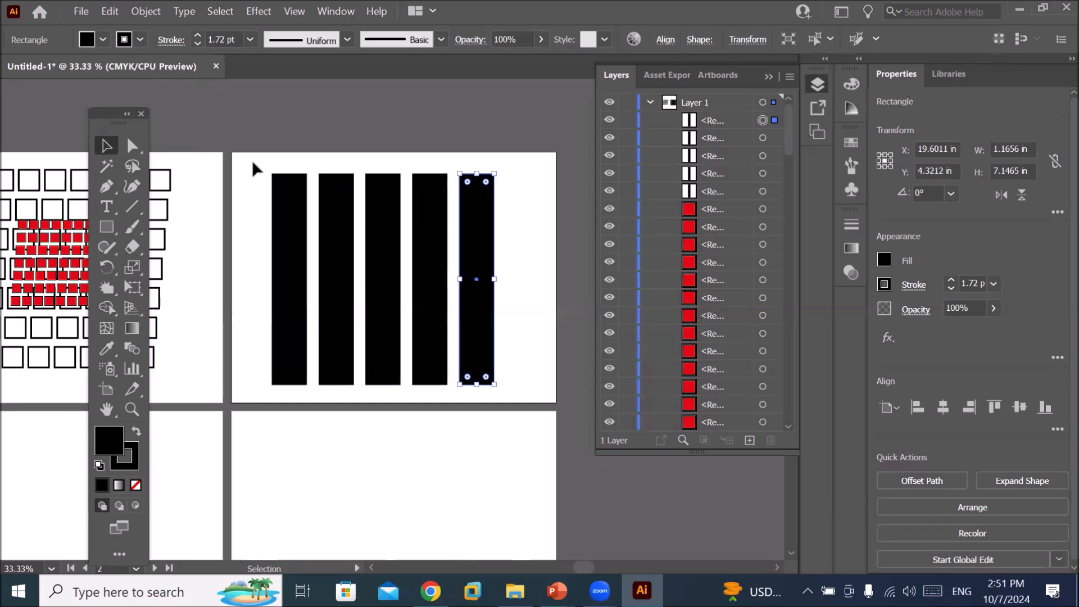
Select all five black bars and start a non-uniform scale from the middle bar's top centre, with the vertical scale at 99%.
{"action": "left_click_drag", "start_coordinate": [254, 167], "coordinate": [534, 422]}
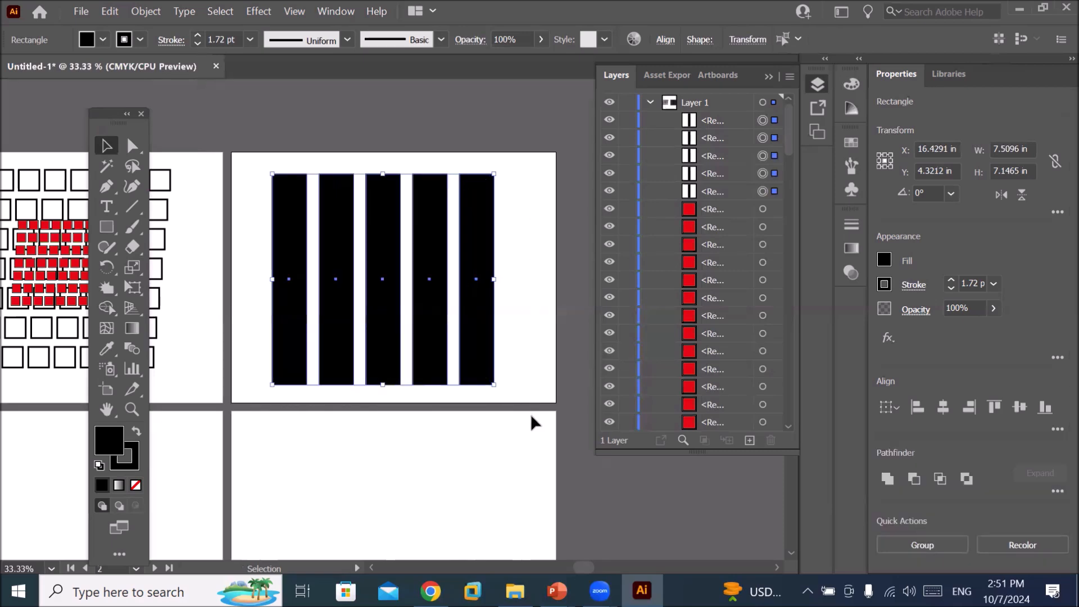
{"action": "left_click", "coordinate": [133, 268]}
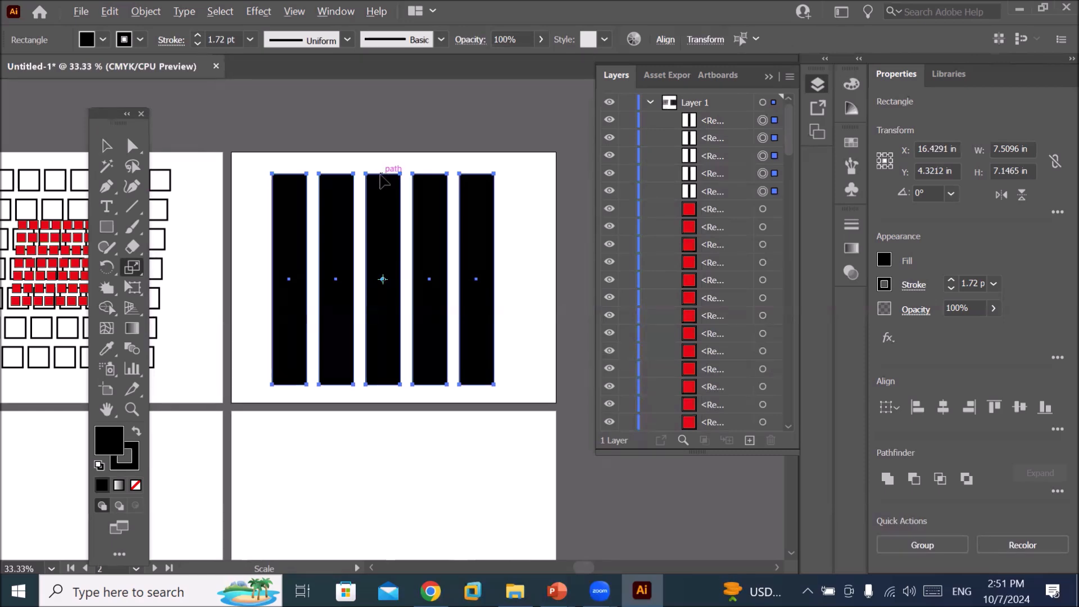
{"action": "left_click", "coordinate": [382, 174], "text": "alt"}
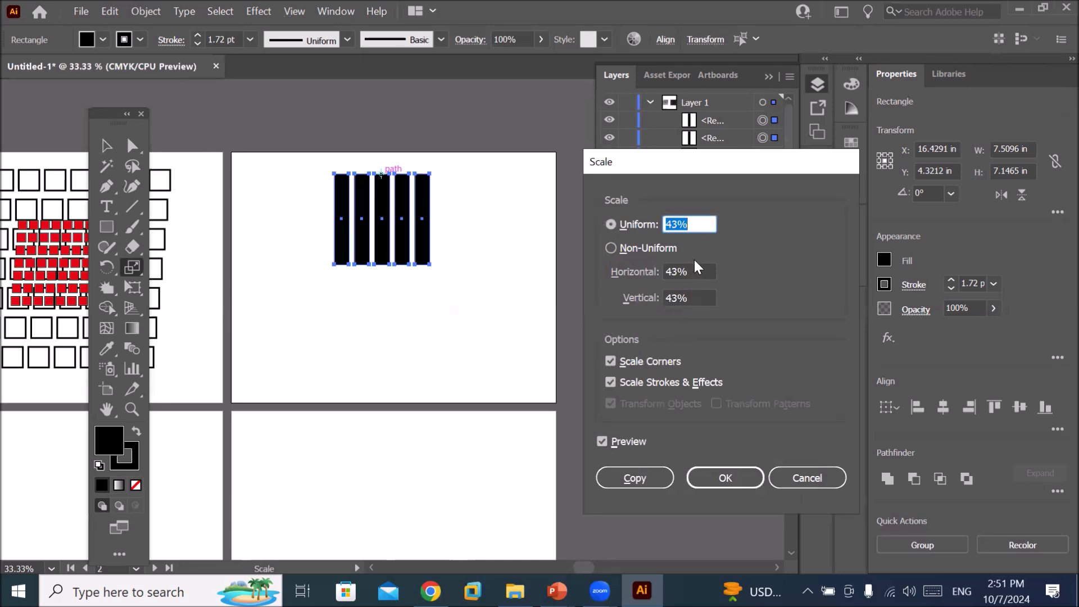
{"action": "left_click", "coordinate": [663, 252]}
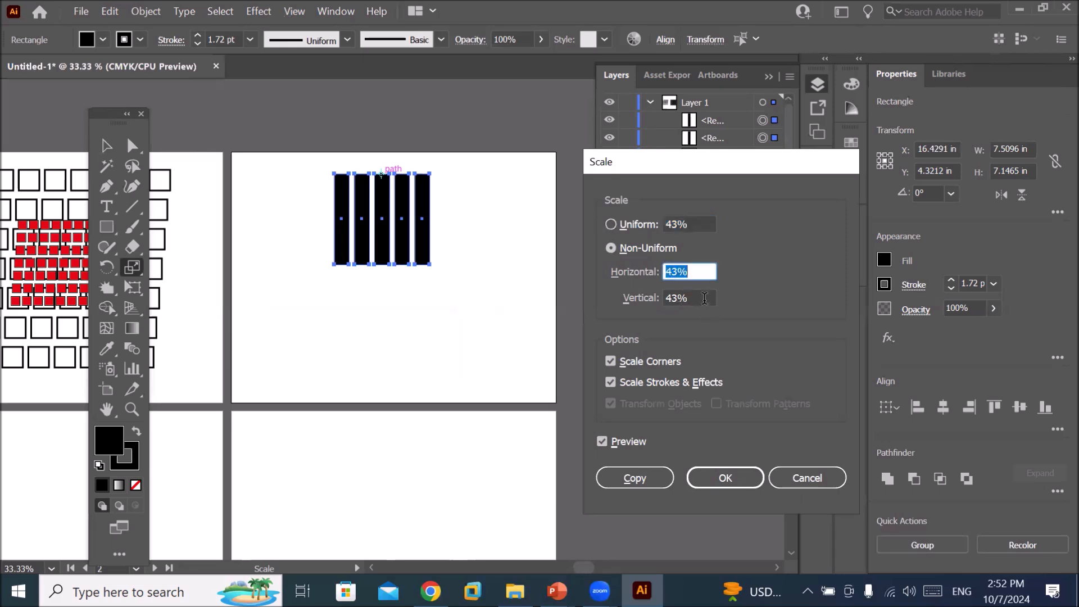
{"action": "left_click", "coordinate": [704, 298]}
{"action": "key", "text": "Up"}
{"action": "key", "text": "Up"}
{"action": "key", "text": "Up"}
{"action": "key", "text": "Up"}
{"action": "key", "text": "Up"}
{"action": "key", "text": "Up"}
{"action": "key", "text": "Up"}
{"action": "key", "text": "Up"}
{"action": "key", "text": "Up"}
{"action": "key", "text": "Up"}
{"action": "key", "text": "Up"}
{"action": "key", "text": "Up"}
{"action": "key", "text": "Up"}
{"action": "key", "text": "Up"}
{"action": "key", "text": "Up"}
{"action": "key", "text": "Up"}
{"action": "key", "text": "Up"}
{"action": "key", "text": "Up"}
{"action": "key", "text": "Up"}
{"action": "key", "text": "Up"}
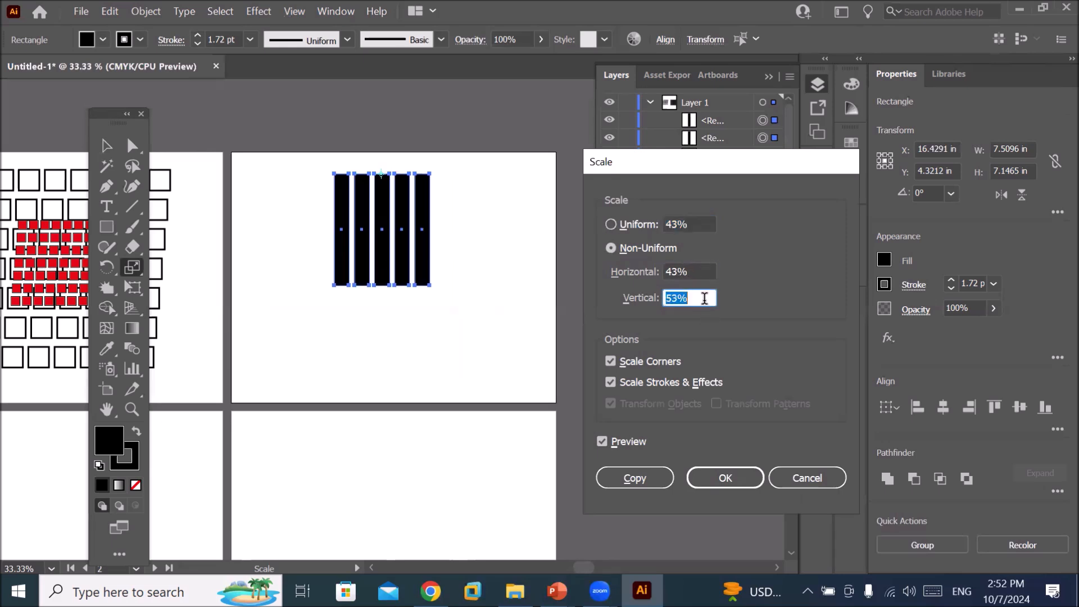
{"action": "key", "text": "Up"}
{"action": "key", "text": "Up"}
{"action": "key", "text": "Up"}
{"action": "key", "text": "Up"}
{"action": "key", "text": "Up"}
{"action": "key", "text": "Up"}
{"action": "key", "text": "Up"}
{"action": "key", "text": "Up"}
{"action": "key", "text": "Up"}
{"action": "key", "text": "Up"}
{"action": "key", "text": "Up"}
{"action": "key", "text": "Up"}
{"action": "key", "text": "Up"}
{"action": "key", "text": "Up"}
{"action": "key", "text": "Up"}
{"action": "key", "text": "Up"}
{"action": "key", "text": "Up"}
{"action": "key", "text": "Up"}
{"action": "key", "text": "Up"}
{"action": "key", "text": "Up"}
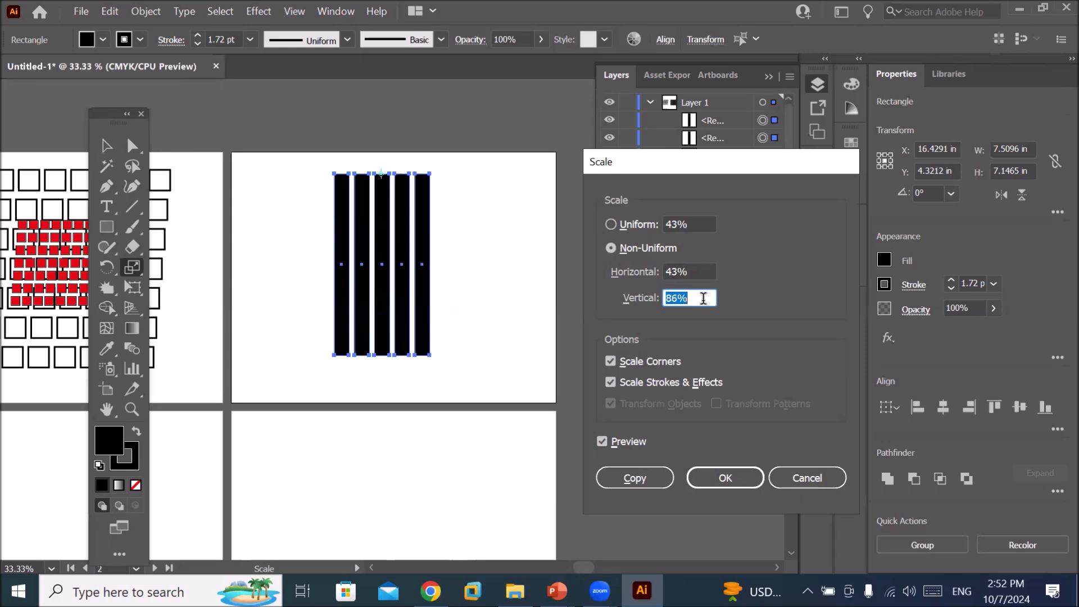
{"action": "key", "text": "Up"}
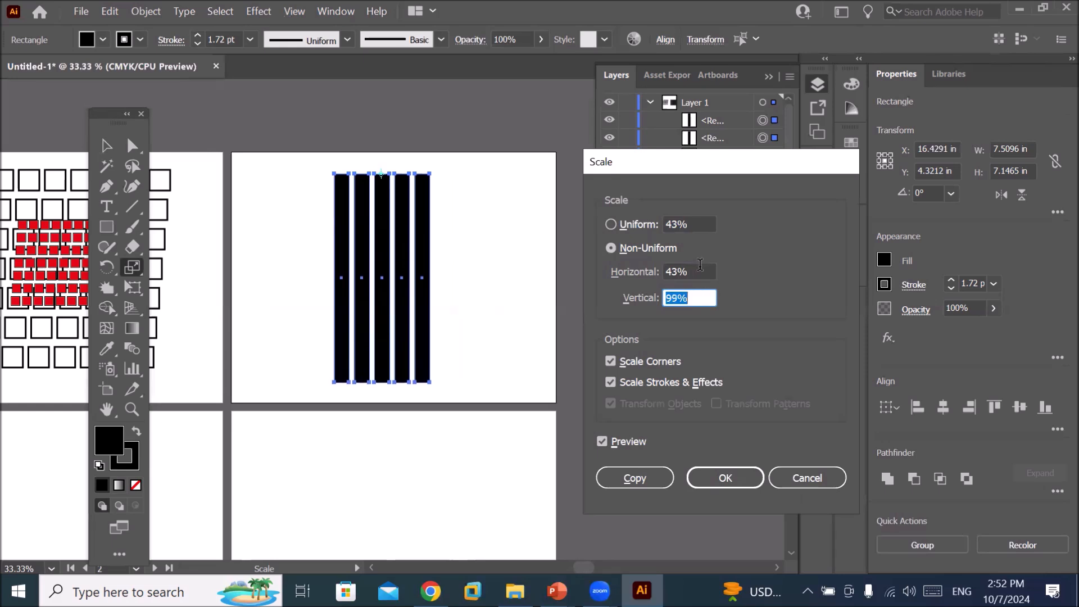
Set the horizontal scale of the bars to 23% and create the scaled result as a copy.
{"action": "left_click", "coordinate": [699, 271]}
{"action": "key", "text": "Up"}
{"action": "key", "text": "Up"}
{"action": "key", "text": "Up"}
{"action": "key", "text": "Up"}
{"action": "key", "text": "Up"}
{"action": "key", "text": "Up"}
{"action": "key", "text": "Up"}
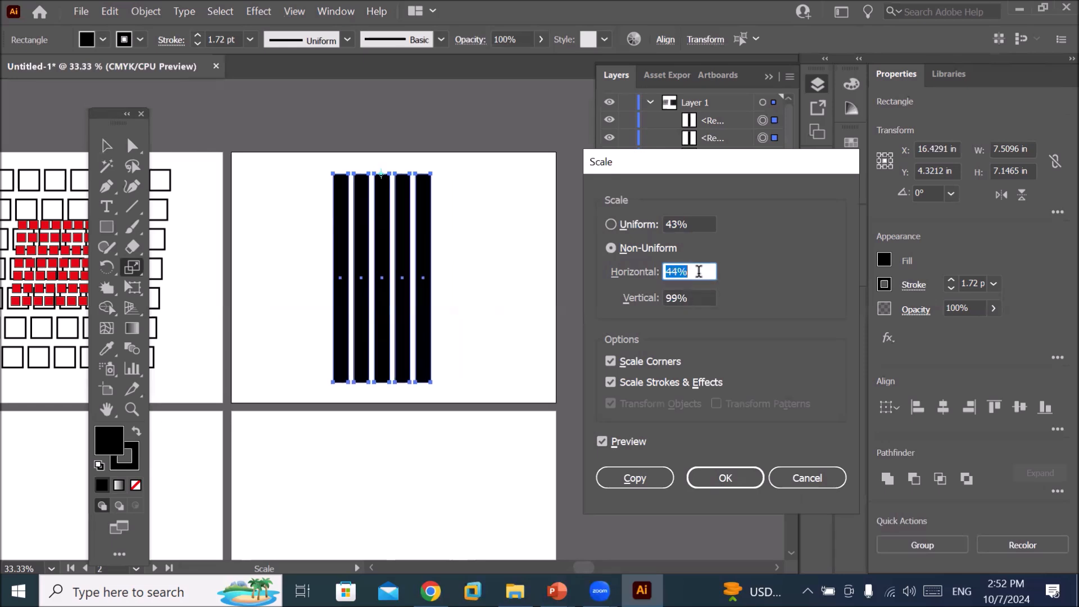
{"action": "key", "text": "Down"}
{"action": "key", "text": "Down"}
{"action": "key", "text": "Down"}
{"action": "key", "text": "Down"}
{"action": "key", "text": "Down"}
{"action": "key", "text": "Down"}
{"action": "key", "text": "Down"}
{"action": "key", "text": "Down"}
{"action": "key", "text": "Down"}
{"action": "key", "text": "Down"}
{"action": "key", "text": "Down"}
{"action": "key", "text": "Down"}
{"action": "key", "text": "Down"}
{"action": "key", "text": "Down"}
{"action": "key", "text": "Down"}
{"action": "key", "text": "Down"}
{"action": "key", "text": "Down"}
{"action": "key", "text": "Down"}
{"action": "key", "text": "Down"}
{"action": "key", "text": "Down"}
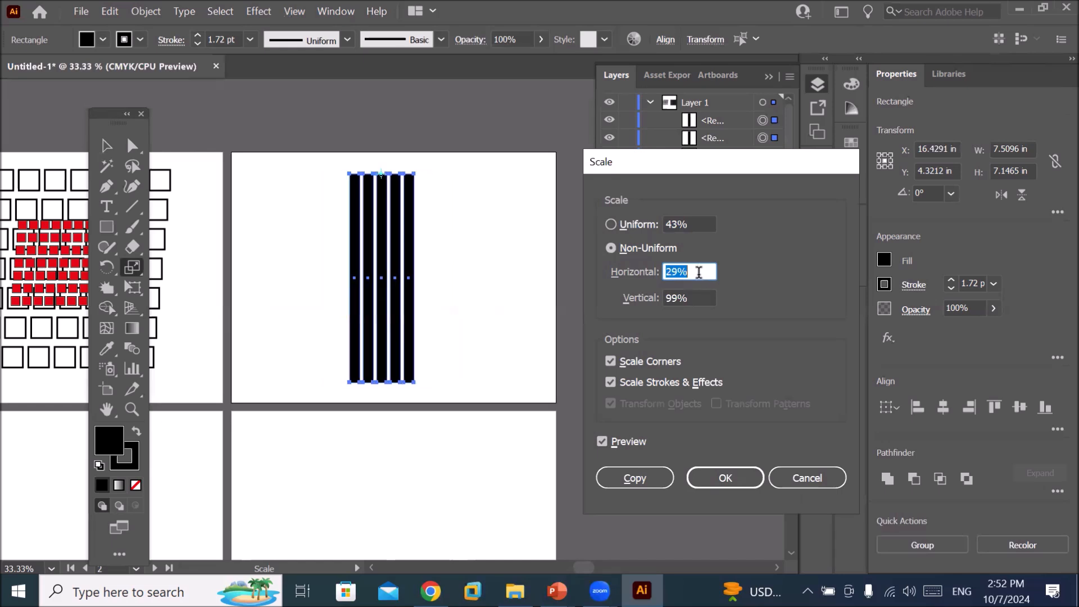
{"action": "key", "text": "Up"}
{"action": "key", "text": "Up"}
{"action": "key", "text": "Up"}
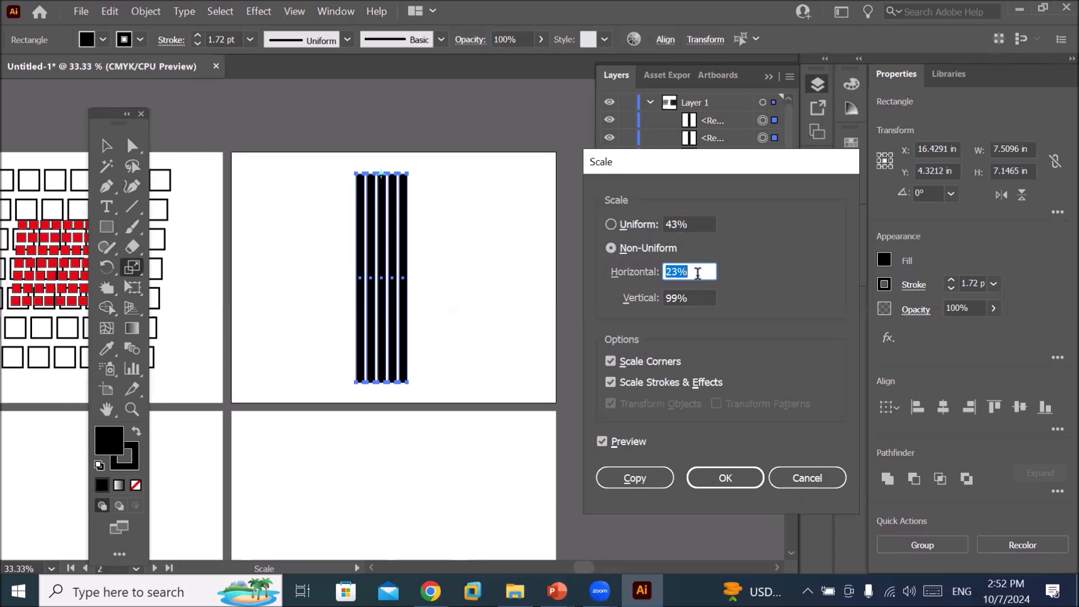
{"action": "left_click", "coordinate": [636, 477]}
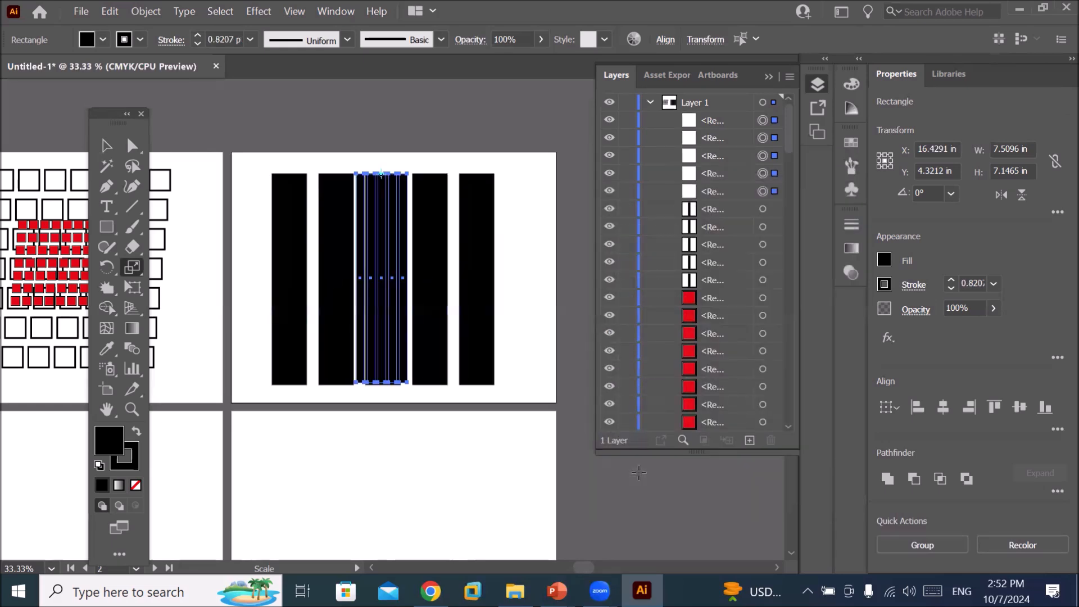
Fill the narrowed copy of the bars with yellow.
{"action": "left_click", "coordinate": [102, 40]}
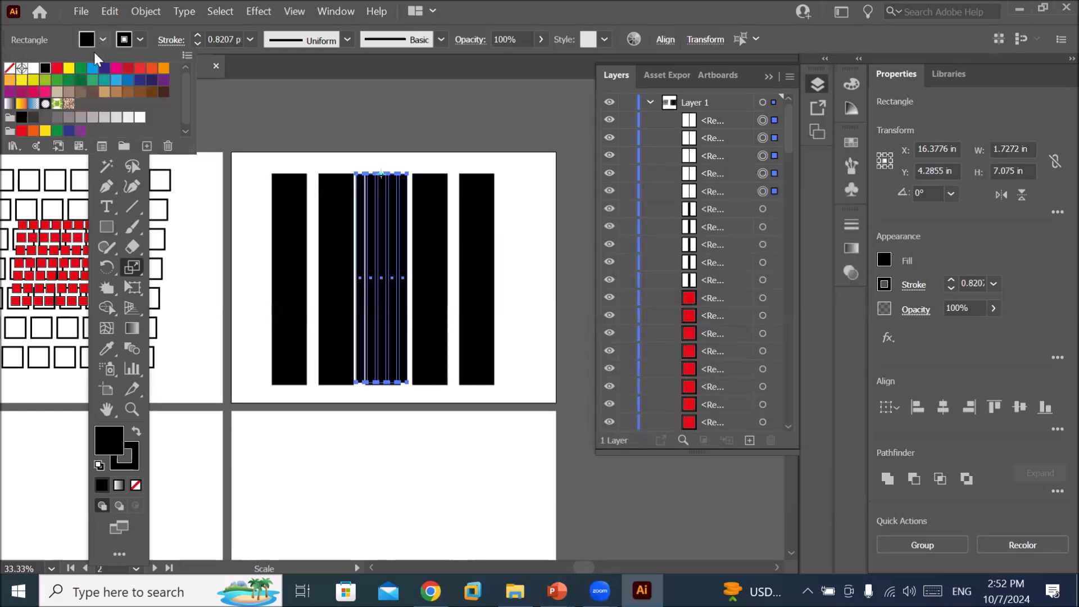
{"action": "left_click", "coordinate": [68, 73]}
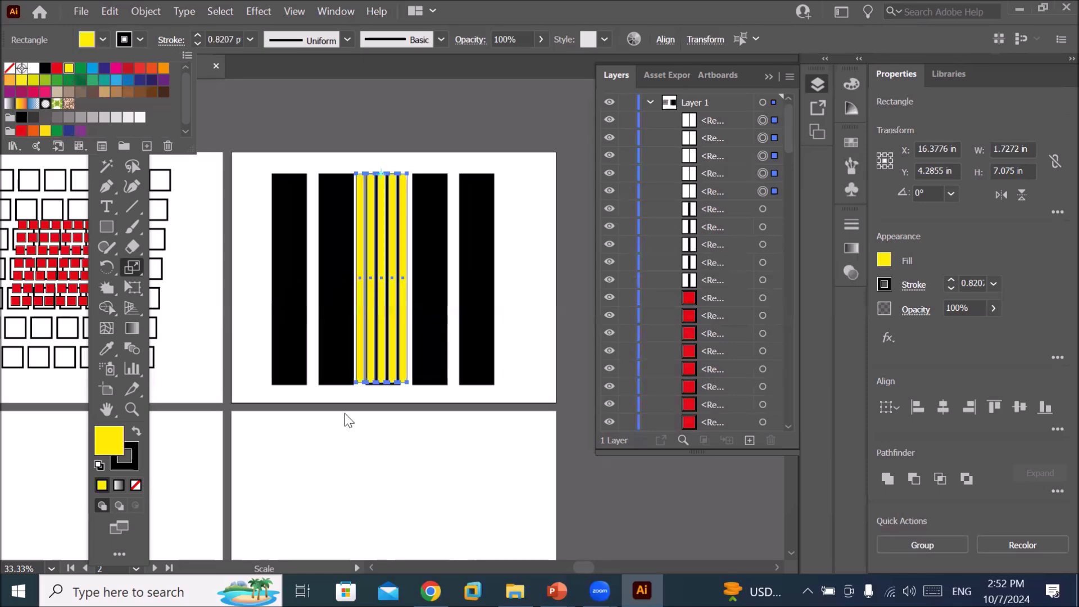
{"action": "left_click", "coordinate": [353, 443]}
{"action": "left_click", "coordinate": [389, 453]}
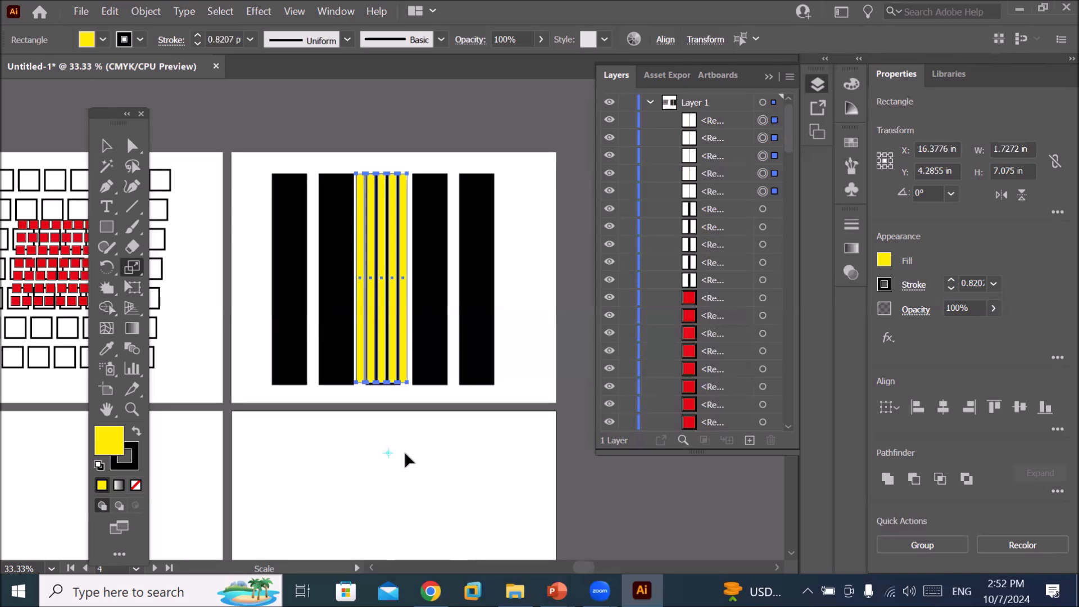
Copy the first black bar onto the empty artboard below, then duplicate it horizontally at about 1.87 in spacing to make four bars.
{"action": "scroll", "coordinate": [404, 451], "scroll_direction": "down", "scroll_amount": 2}
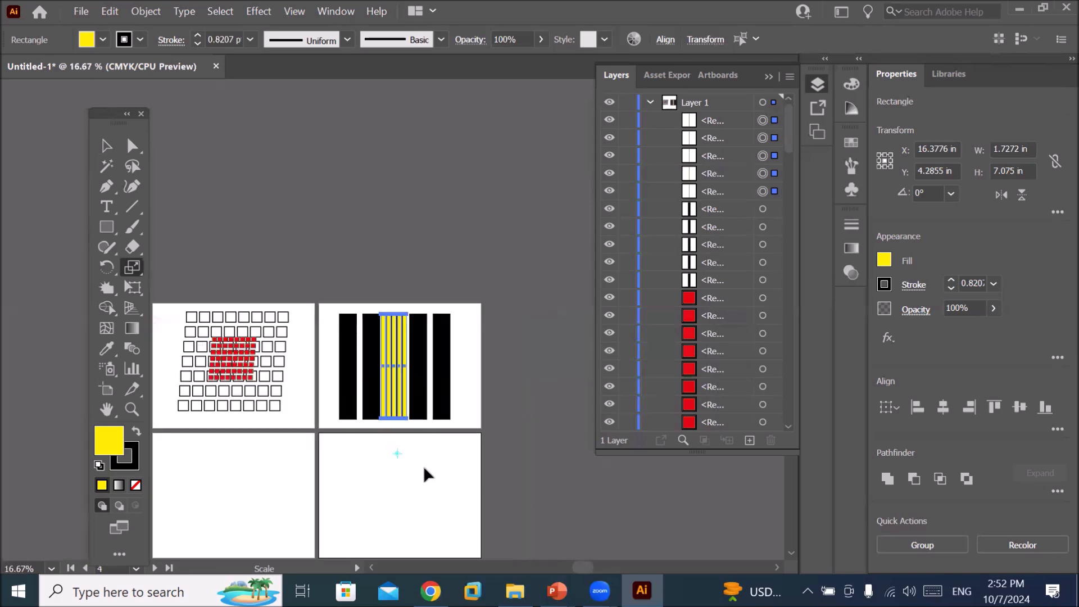
{"action": "left_click", "coordinate": [792, 554]}
{"action": "left_click", "coordinate": [792, 554]}
{"action": "left_click", "coordinate": [792, 554]}
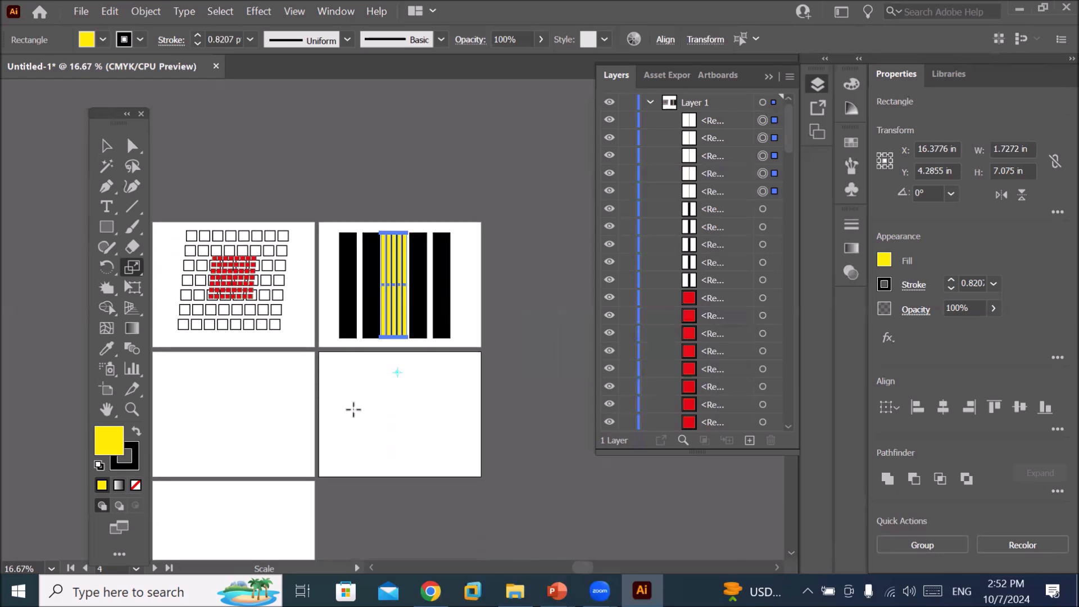
{"action": "left_click", "coordinate": [107, 146]}
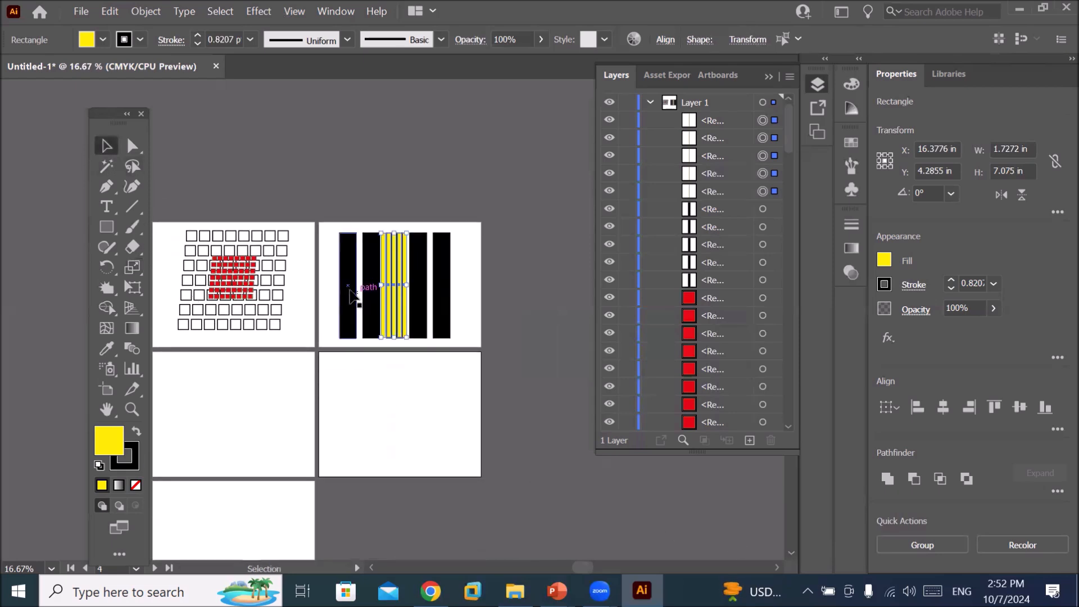
{"action": "left_click_drag", "start_coordinate": [349, 288], "coordinate": [346, 420]}
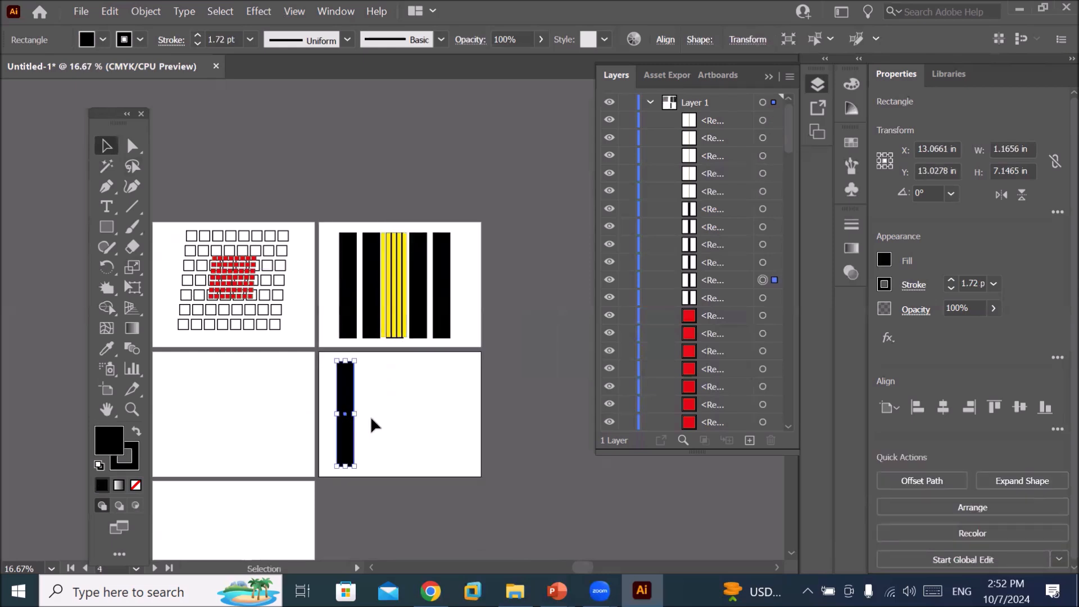
{"action": "left_click_drag", "start_coordinate": [349, 431], "coordinate": [390, 436]}
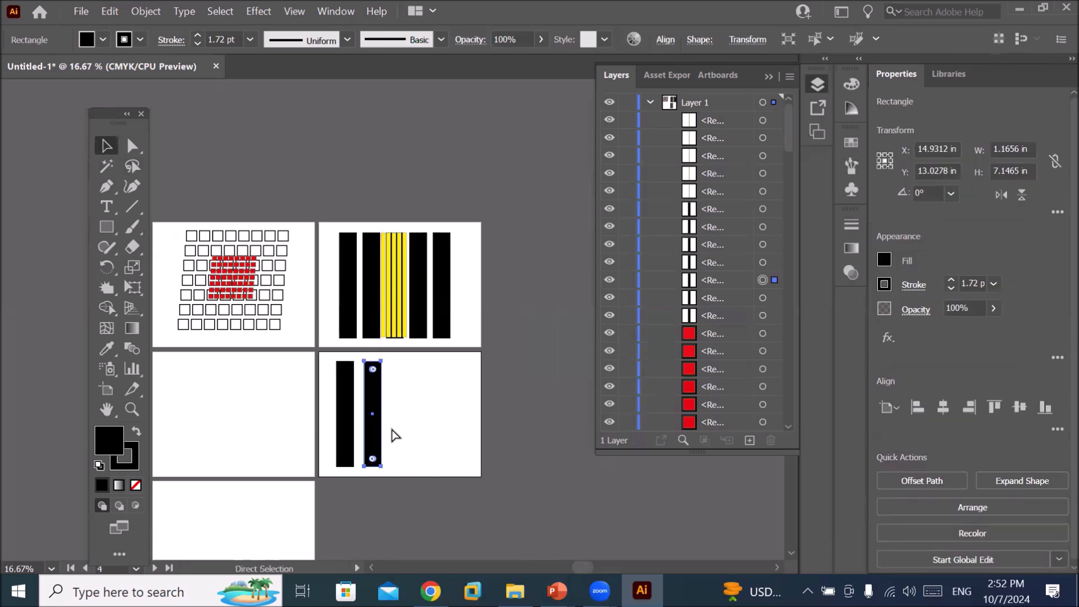
{"action": "key", "text": "ctrl+d"}
{"action": "key", "text": "ctrl+d"}
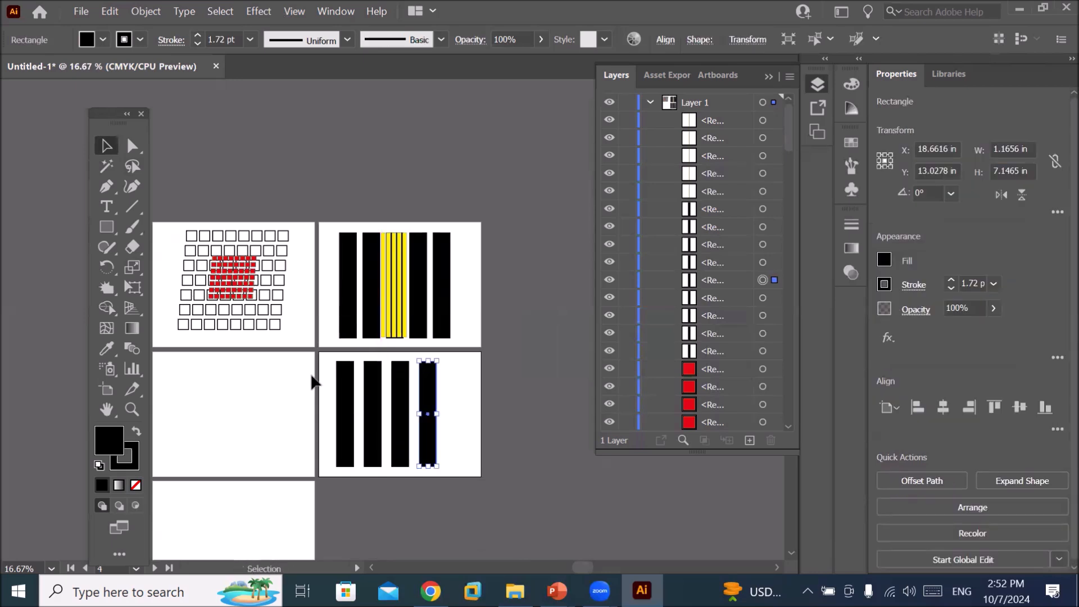
Select only the top anchor points of the four black bars with the Direct Selection tool.
{"action": "double_click", "coordinate": [132, 146]}
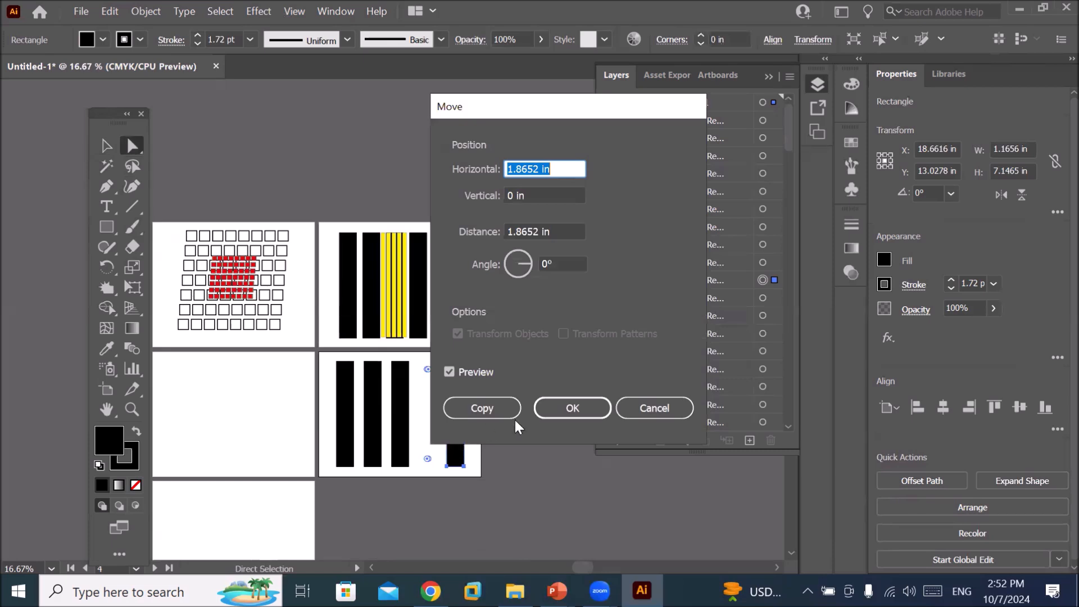
{"action": "left_click", "coordinate": [659, 410]}
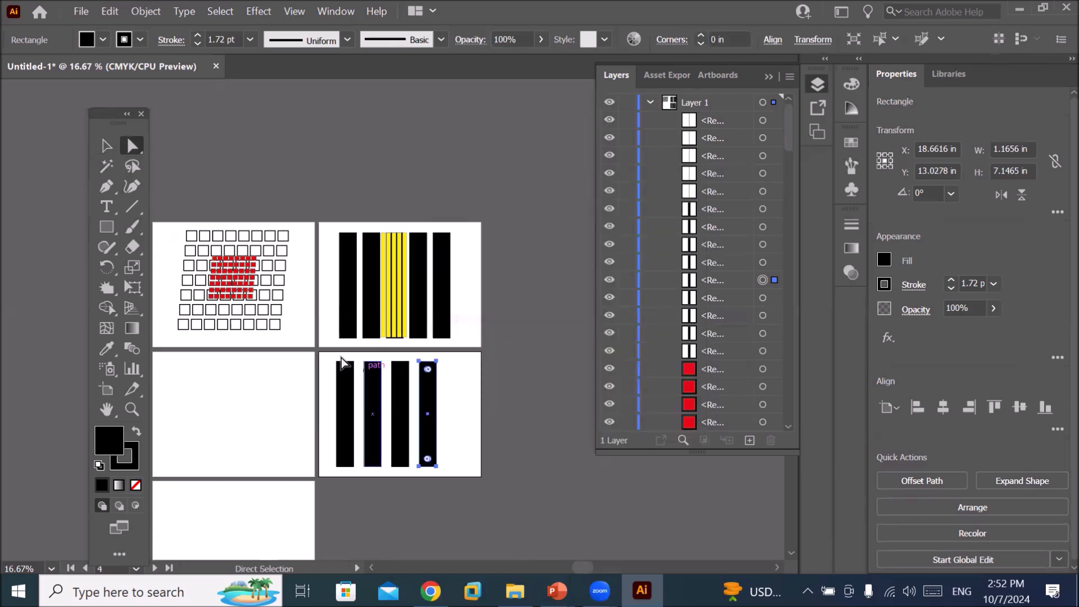
{"action": "scroll", "coordinate": [330, 362], "scroll_direction": "up", "scroll_amount": 1}
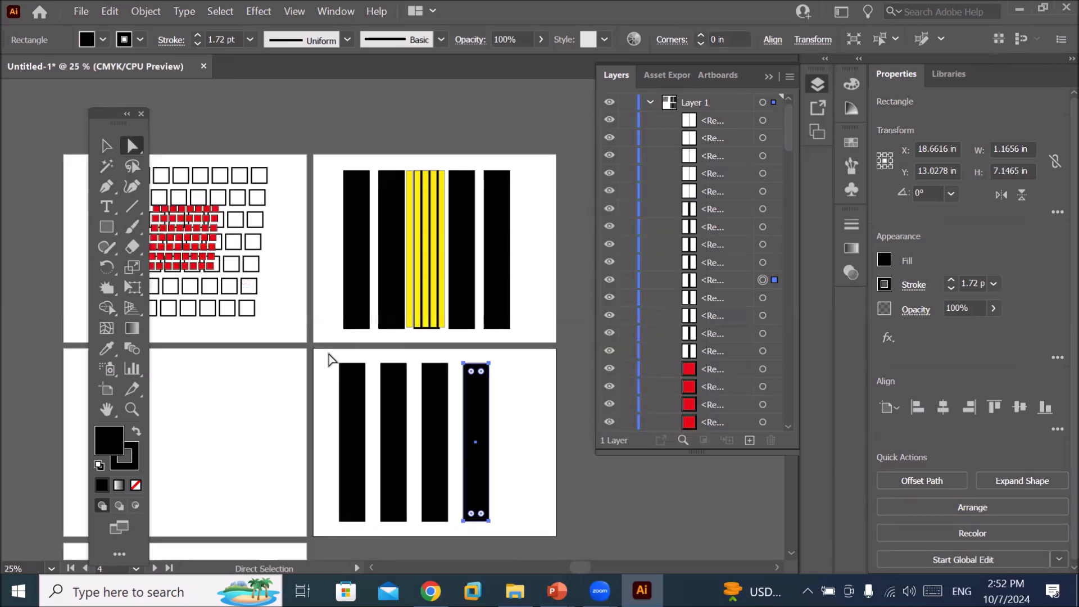
{"action": "left_click", "coordinate": [132, 146]}
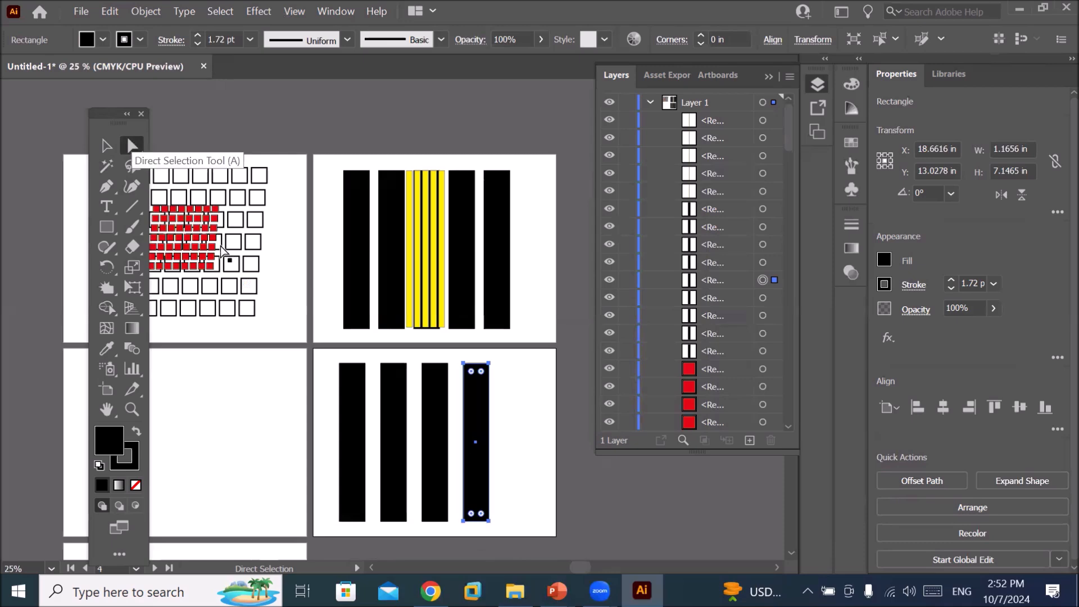
{"action": "left_click_drag", "start_coordinate": [328, 353], "coordinate": [508, 391]}
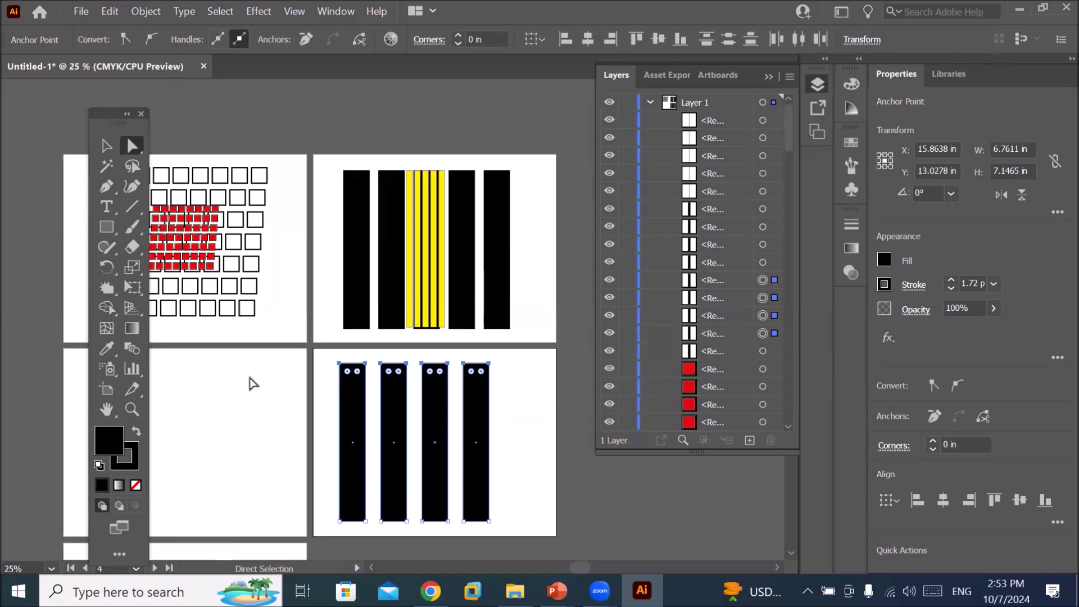
Try scaling the four bars' top anchor points to 211% horizontally, from a reference point midway along their top edges.
{"action": "left_click", "coordinate": [133, 269]}
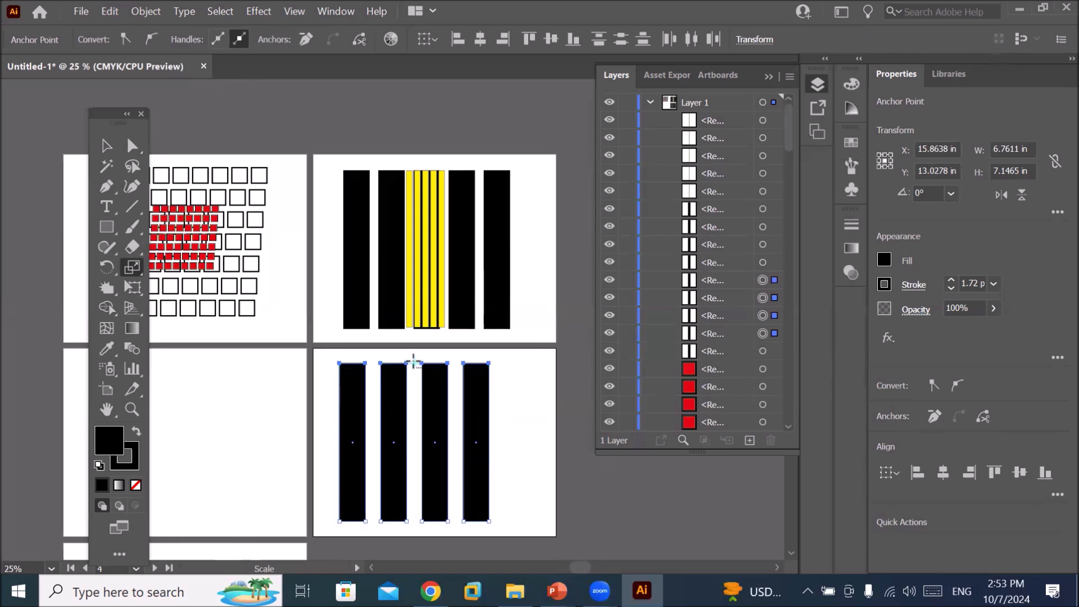
{"action": "left_click", "coordinate": [414, 361], "text": "alt"}
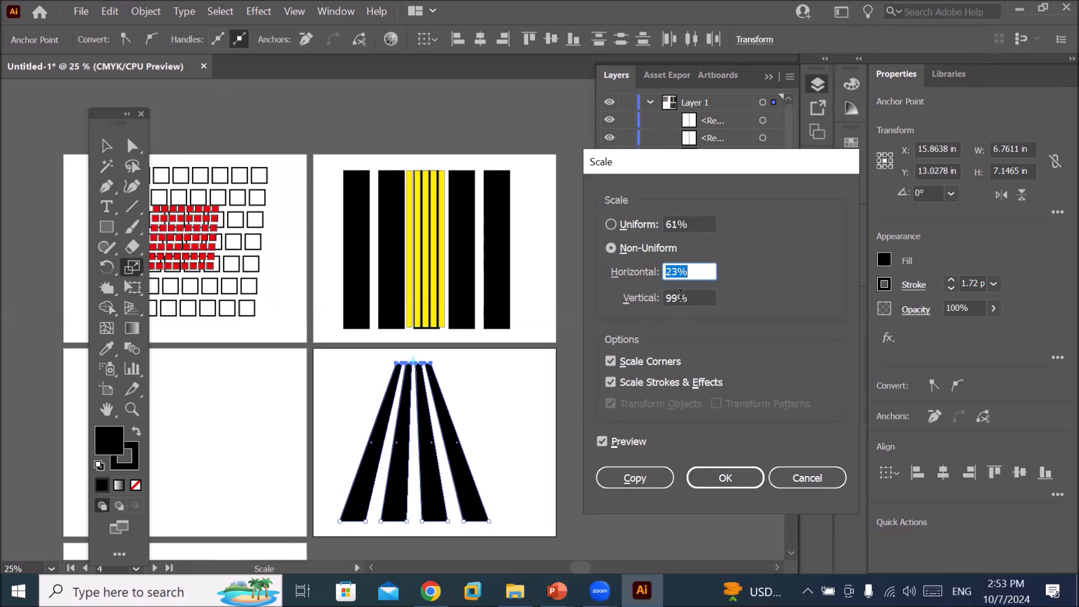
{"action": "left_click", "coordinate": [697, 272]}
{"action": "key", "text": "Up"}
{"action": "key", "text": "Up"}
{"action": "key", "text": "Up"}
{"action": "key", "text": "Up"}
{"action": "key", "text": "Up"}
{"action": "key", "text": "Up"}
{"action": "key", "text": "Up"}
{"action": "key", "text": "Up"}
{"action": "key", "text": "Up"}
{"action": "key", "text": "Up"}
{"action": "key", "text": "Up"}
{"action": "key", "text": "Up"}
{"action": "key", "text": "Up"}
{"action": "key", "text": "Up"}
{"action": "key", "text": "Up"}
{"action": "key", "text": "Up"}
{"action": "key", "text": "Up"}
{"action": "key", "text": "Up"}
{"action": "key", "text": "Up"}
{"action": "key", "text": "Up"}
{"action": "key", "text": "Up"}
{"action": "key", "text": "Up"}
{"action": "key", "text": "Up"}
{"action": "key", "text": "Up"}
{"action": "key", "text": "Up"}
{"action": "key", "text": "Up"}
{"action": "key", "text": "Up"}
{"action": "key", "text": "Up"}
{"action": "key", "text": "Up"}
{"action": "key", "text": "Up"}
{"action": "key", "text": "Up"}
{"action": "key", "text": "Up"}
{"action": "key", "text": "Up"}
{"action": "key", "text": "Up"}
{"action": "key", "text": "Up"}
{"action": "key", "text": "Up"}
{"action": "key", "text": "Up"}
{"action": "key", "text": "Up"}
{"action": "key", "text": "Up"}
{"action": "key", "text": "Up"}
{"action": "key", "text": "Up"}
{"action": "key", "text": "Up"}
{"action": "key", "text": "Up"}
{"action": "key", "text": "Up"}
{"action": "key", "text": "Up"}
{"action": "key", "text": "Up"}
{"action": "key", "text": "Up"}
{"action": "key", "text": "Up"}
{"action": "key", "text": "Up"}
{"action": "key", "text": "Up"}
{"action": "key", "text": "Up"}
{"action": "key", "text": "Up"}
{"action": "key", "text": "Up"}
{"action": "key", "text": "Up"}
{"action": "key", "text": "Up"}
{"action": "key", "text": "Up"}
{"action": "key", "text": "Up"}
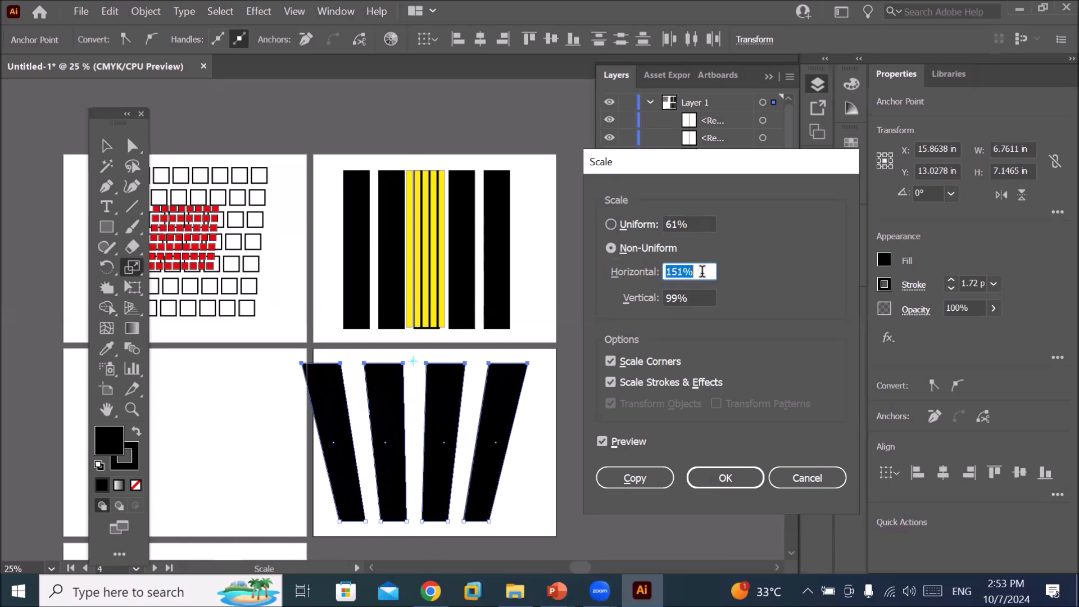
{"action": "scroll", "coordinate": [702, 272], "scroll_direction": "up", "scroll_amount": 20}
{"action": "scroll", "coordinate": [705, 272], "scroll_direction": "up", "scroll_amount": 20}
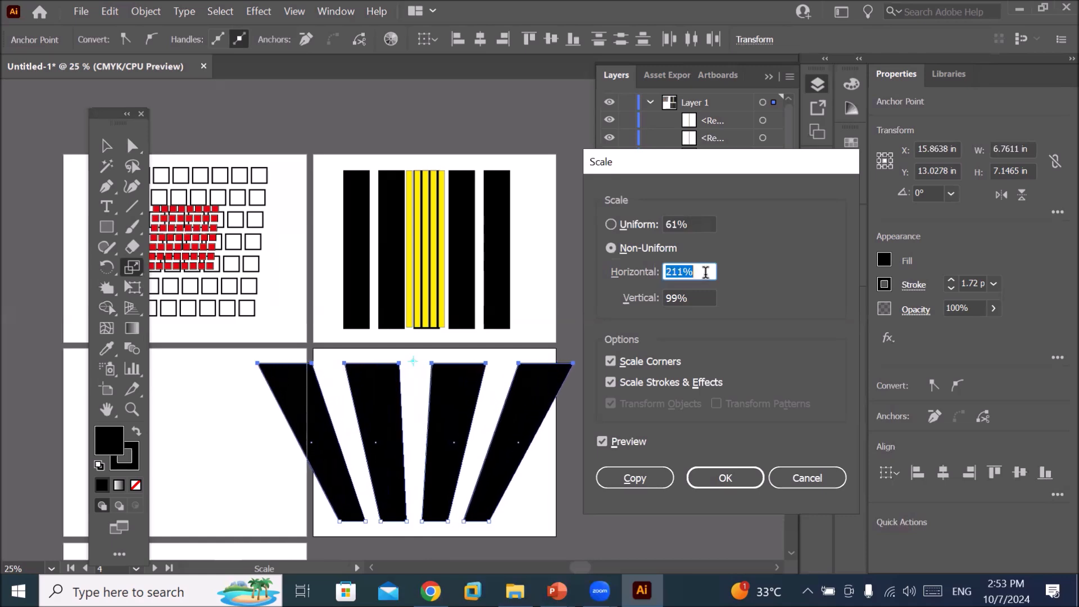
Try a horizontal scale of 28% and a vertical scale of 83% on the bars' top anchor points.
{"action": "scroll", "coordinate": [706, 271], "scroll_direction": "down", "scroll_amount": 20}
{"action": "scroll", "coordinate": [707, 272], "scroll_direction": "down", "scroll_amount": 20}
{"action": "scroll", "coordinate": [705, 271], "scroll_direction": "down", "scroll_amount": 20}
{"action": "scroll", "coordinate": [703, 271], "scroll_direction": "down", "scroll_amount": 20}
{"action": "scroll", "coordinate": [702, 272], "scroll_direction": "down", "scroll_amount": 20}
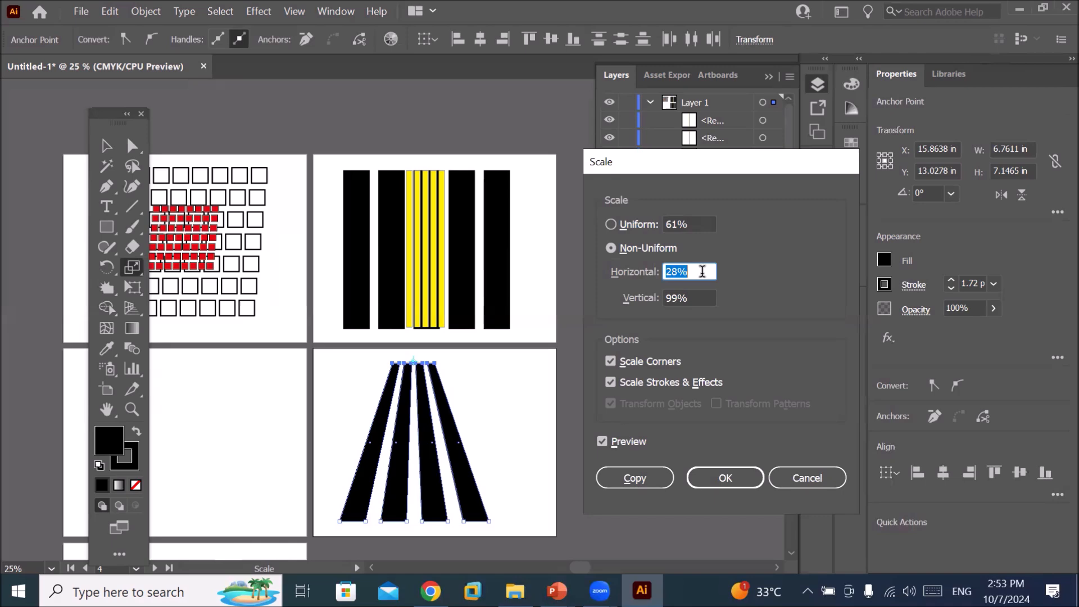
{"action": "left_click", "coordinate": [702, 292]}
{"action": "scroll", "coordinate": [702, 292], "scroll_direction": "down", "scroll_amount": 2}
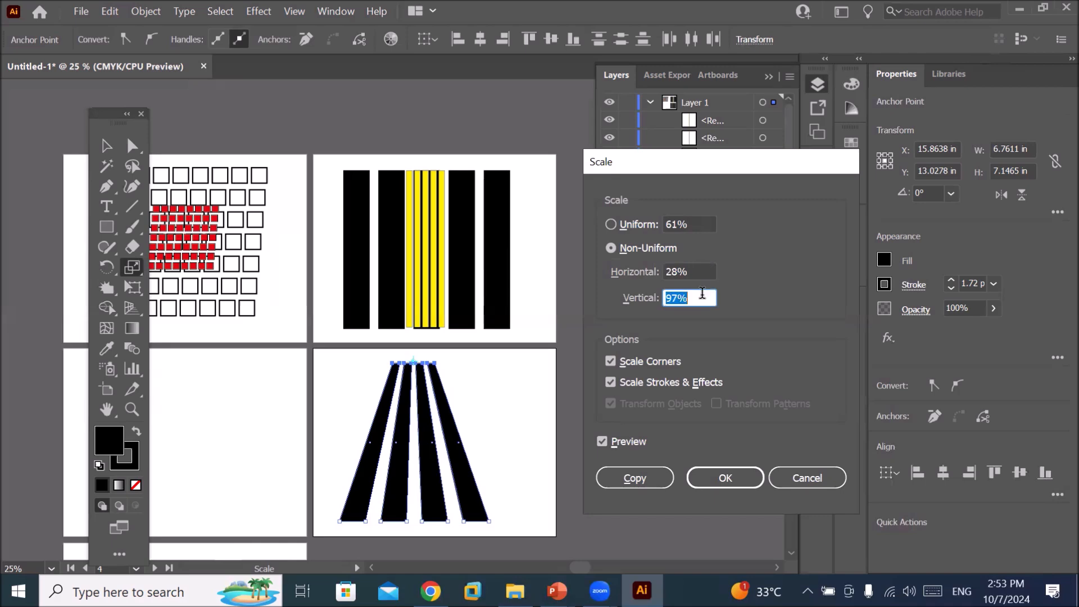
{"action": "scroll", "coordinate": [702, 292], "scroll_direction": "down", "scroll_amount": 11}
Try a horizontal scale of 95% on the top anchor points, then discard the scaling.
{"action": "left_click", "coordinate": [693, 273]}
{"action": "scroll", "coordinate": [693, 272], "scroll_direction": "up", "scroll_amount": 20}
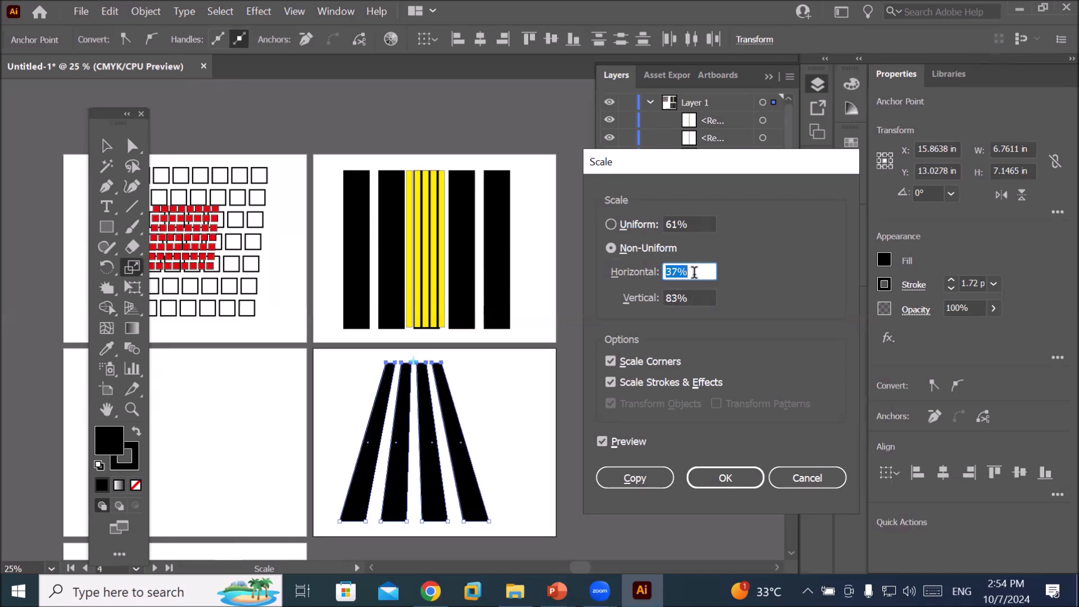
{"action": "scroll", "coordinate": [696, 273], "scroll_direction": "up", "scroll_amount": 20}
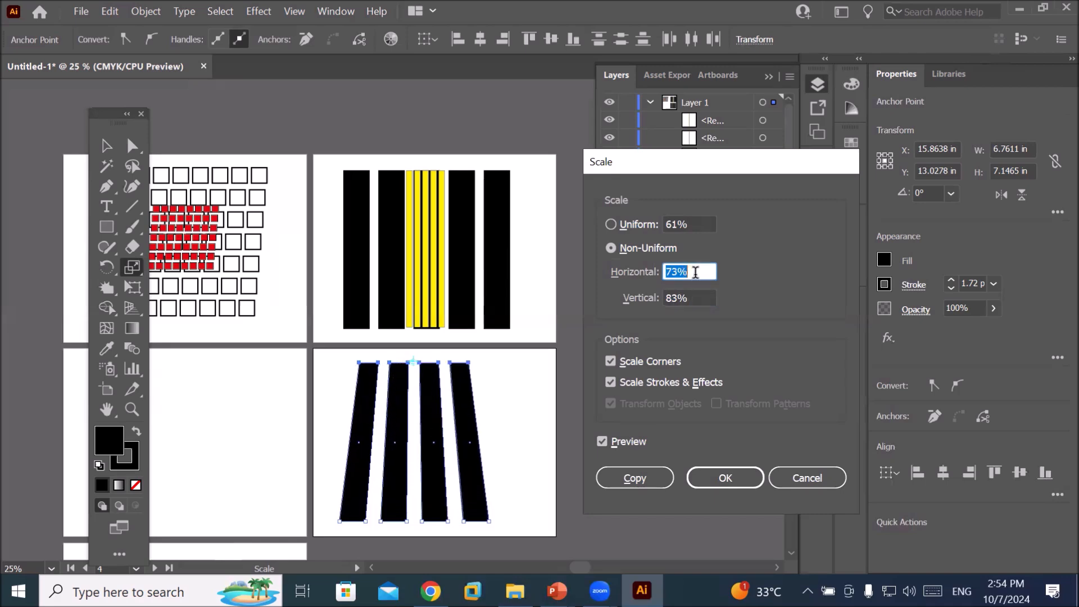
{"action": "scroll", "coordinate": [696, 273], "scroll_direction": "up", "scroll_amount": 10}
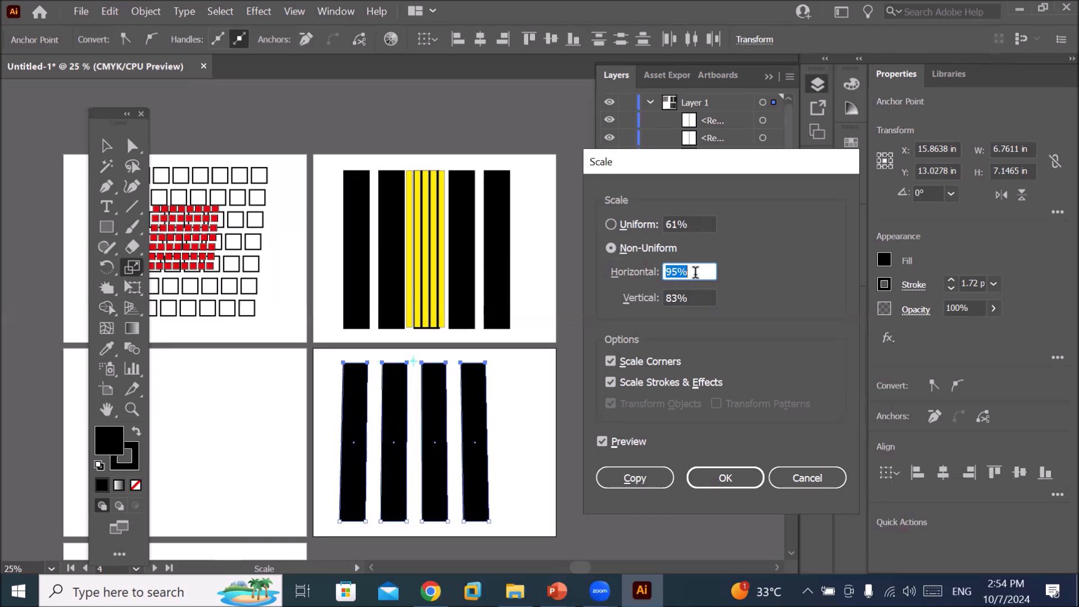
{"action": "left_click", "coordinate": [662, 481]}
Draw a horizontal black rectangle about 8.87 by 0.69 in near the upper edge of the empty artboard below the square grid.
{"action": "key", "text": "space"}
{"action": "left_click_drag", "start_coordinate": [254, 455], "coordinate": [446, 406]}
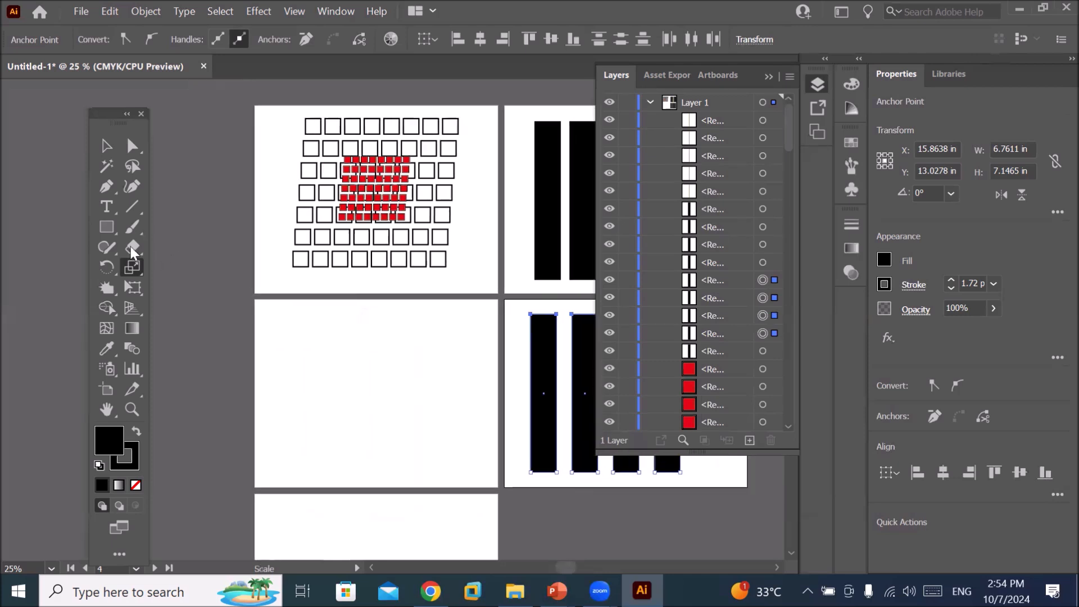
{"action": "left_click", "coordinate": [107, 227]}
{"action": "left_click_drag", "start_coordinate": [278, 320], "coordinate": [476, 336]}
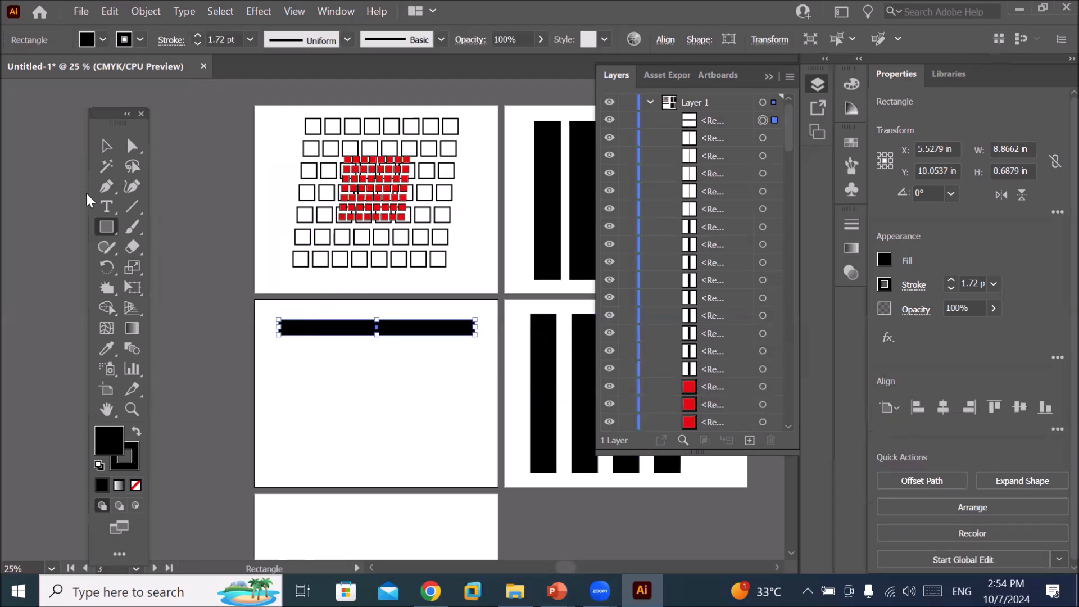
Duplicate the horizontal bar downward at about 1.16 in spacing to make six bars.
{"action": "left_click", "coordinate": [105, 151]}
{"action": "left_click_drag", "start_coordinate": [336, 329], "coordinate": [339, 354]}
{"action": "key", "text": "ctrl+d"}
{"action": "key", "text": "ctrl+d"}
{"action": "key", "text": "ctrl+d"}
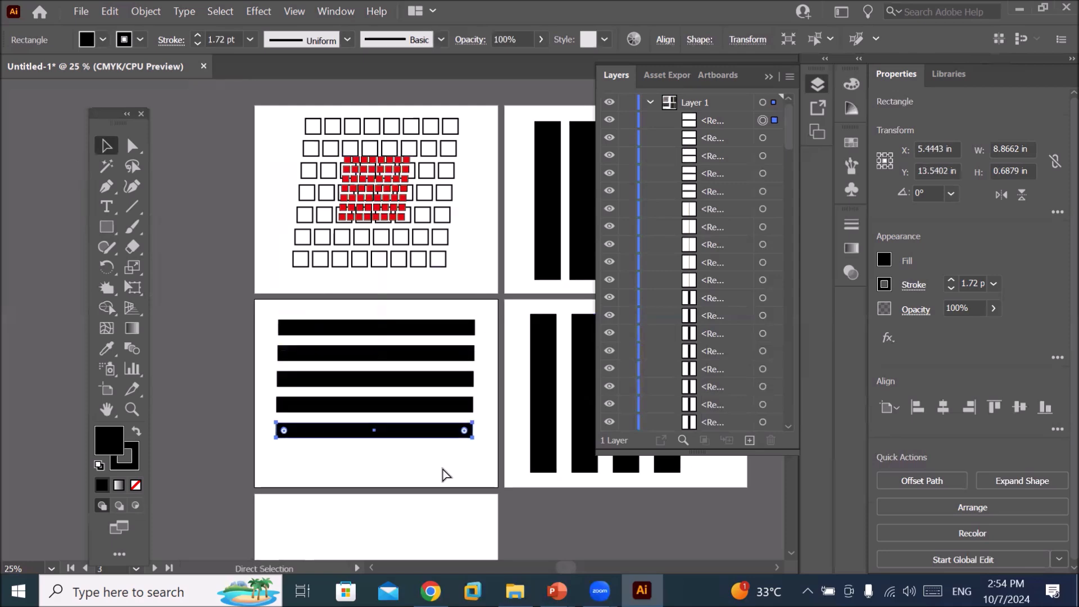
{"action": "key", "text": "ctrl+d"}
Select only the left anchor points of the six bars and set the scaling reference at the first bar's upper-left corner.
{"action": "left_click", "coordinate": [133, 146]}
{"action": "left_click_drag", "start_coordinate": [270, 309], "coordinate": [282, 480]}
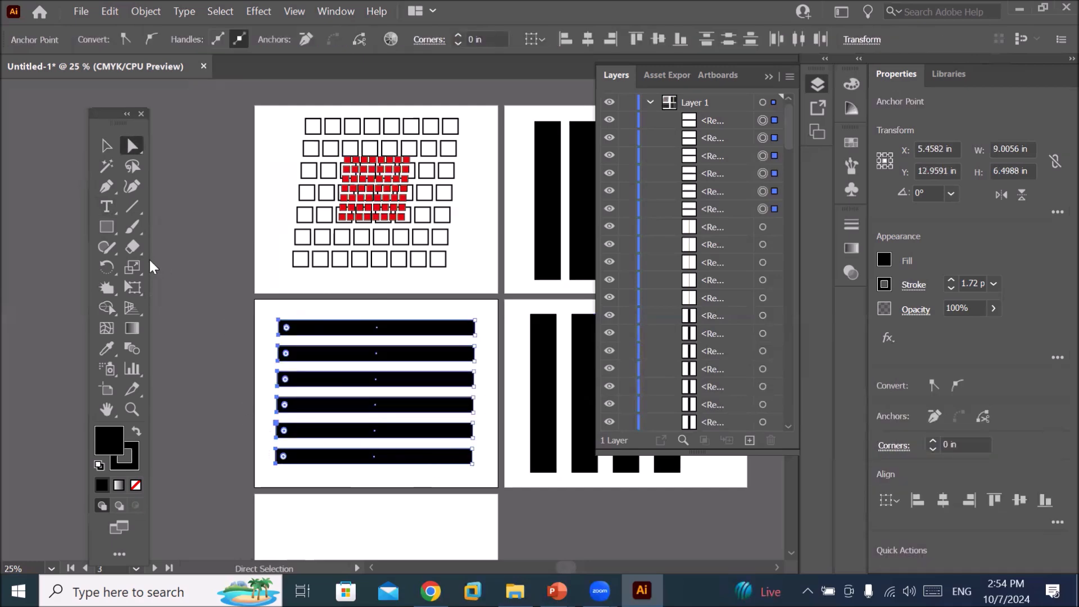
{"action": "left_click", "coordinate": [132, 267]}
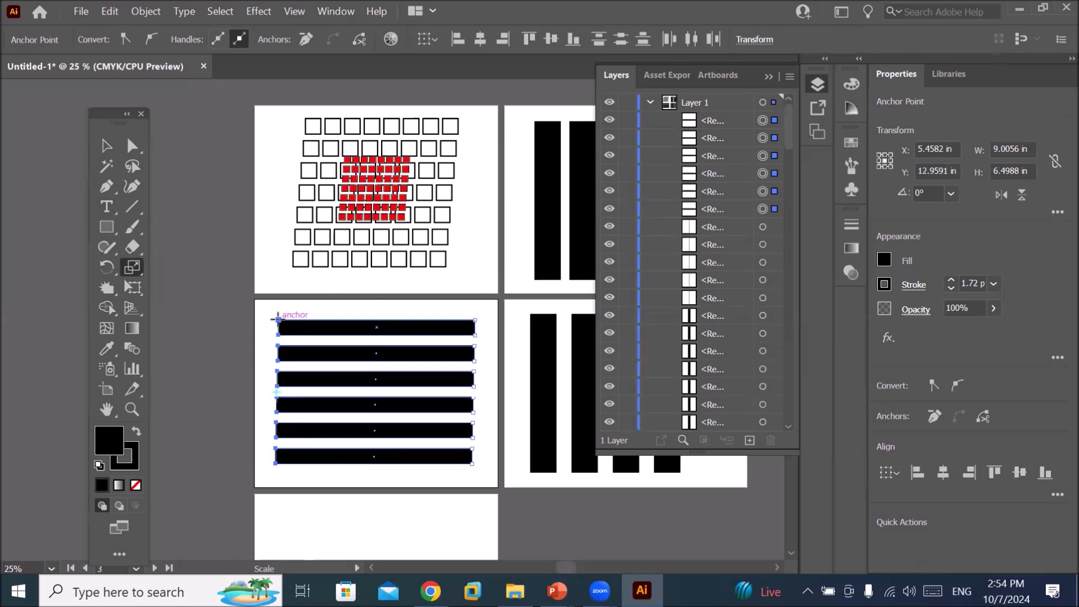
{"action": "left_click", "coordinate": [278, 319], "text": "alt"}
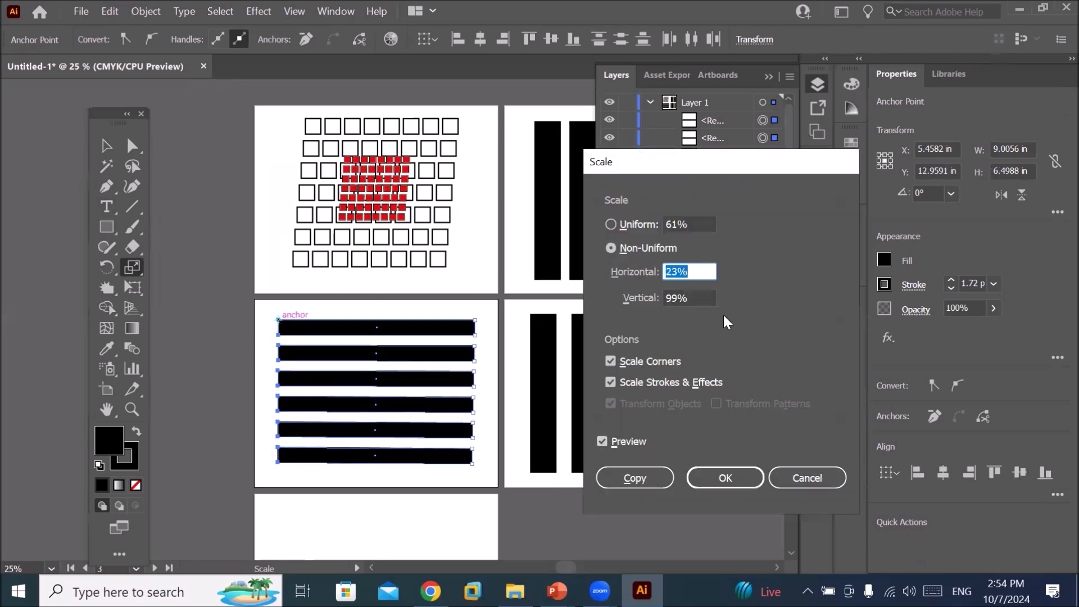
Try a vertical scale of 32% on the left anchor points of the six bars.
{"action": "left_click", "coordinate": [706, 298]}
{"action": "scroll", "coordinate": [705, 298], "scroll_direction": "down", "scroll_amount": 20}
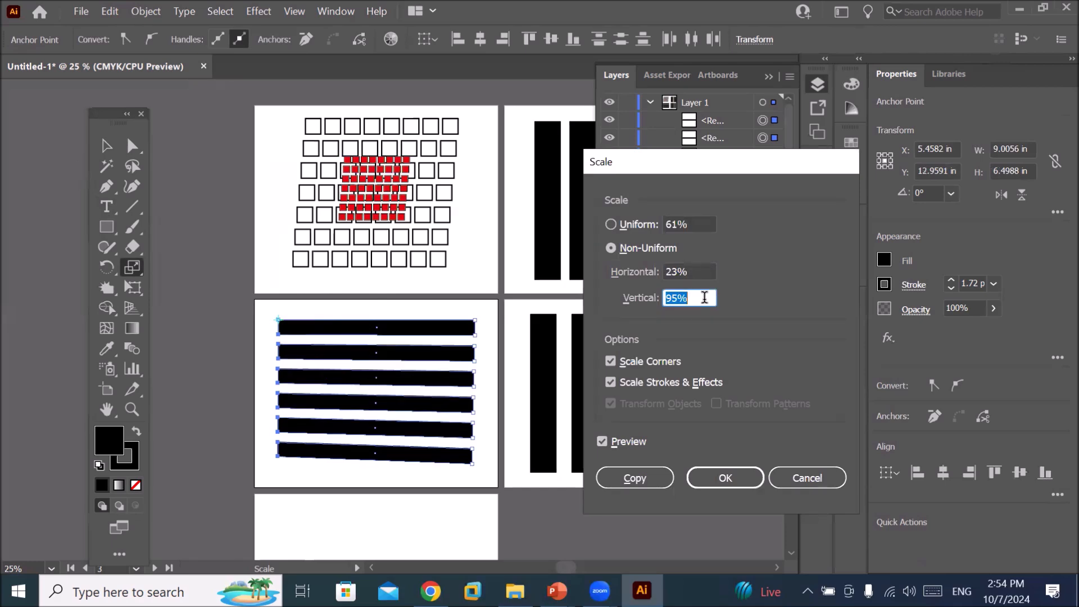
{"action": "scroll", "coordinate": [705, 298], "scroll_direction": "down", "scroll_amount": 20}
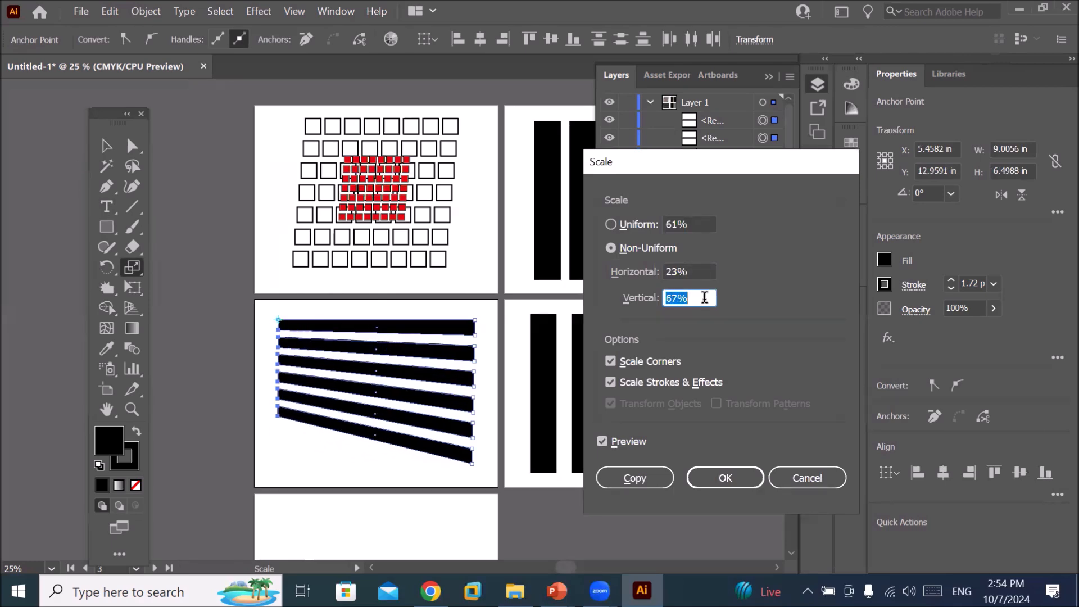
{"action": "scroll", "coordinate": [704, 298], "scroll_direction": "down", "scroll_amount": 17}
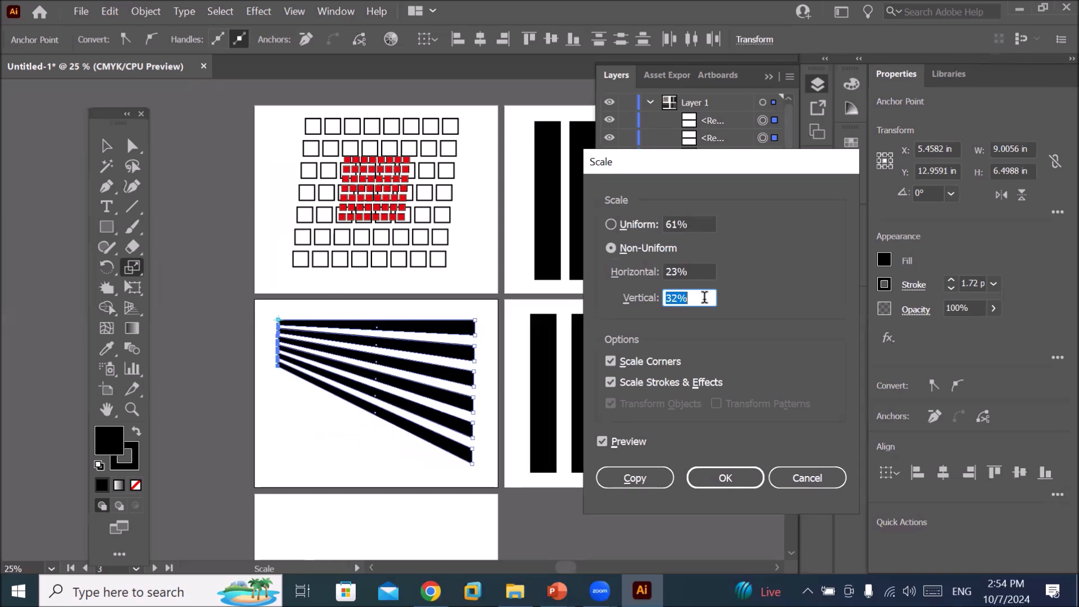
Set the vertical scale of the left anchor points to 187% and create the scaled result as a copy.
{"action": "scroll", "coordinate": [705, 298], "scroll_direction": "up", "scroll_amount": 11}
{"action": "scroll", "coordinate": [704, 298], "scroll_direction": "up", "scroll_amount": 16}
{"action": "scroll", "coordinate": [705, 298], "scroll_direction": "up", "scroll_amount": 19}
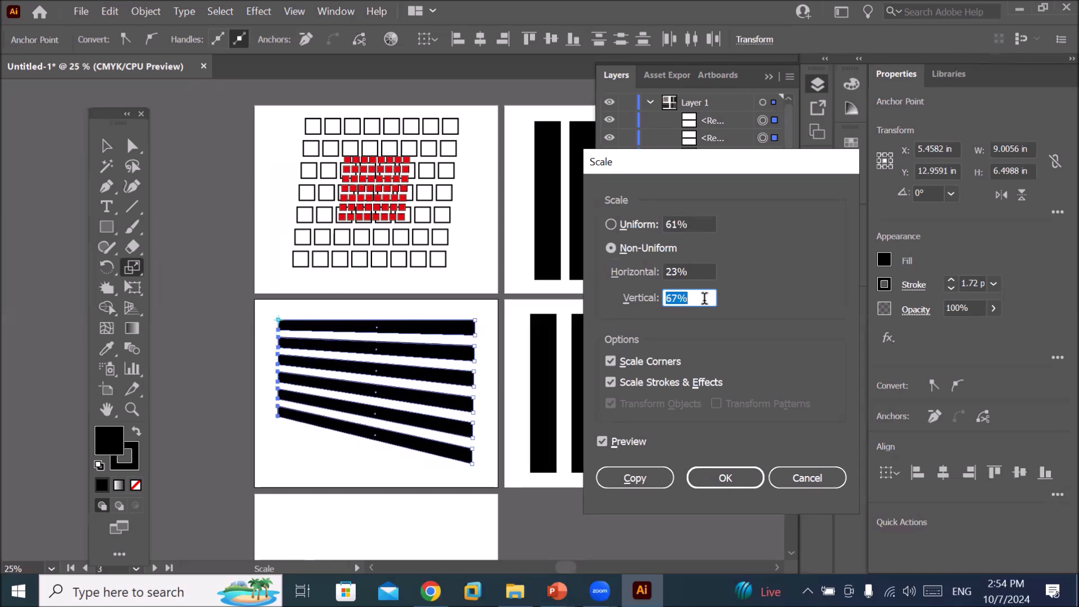
{"action": "scroll", "coordinate": [705, 298], "scroll_direction": "up", "scroll_amount": 20}
{"action": "scroll", "coordinate": [705, 298], "scroll_direction": "up", "scroll_amount": 18}
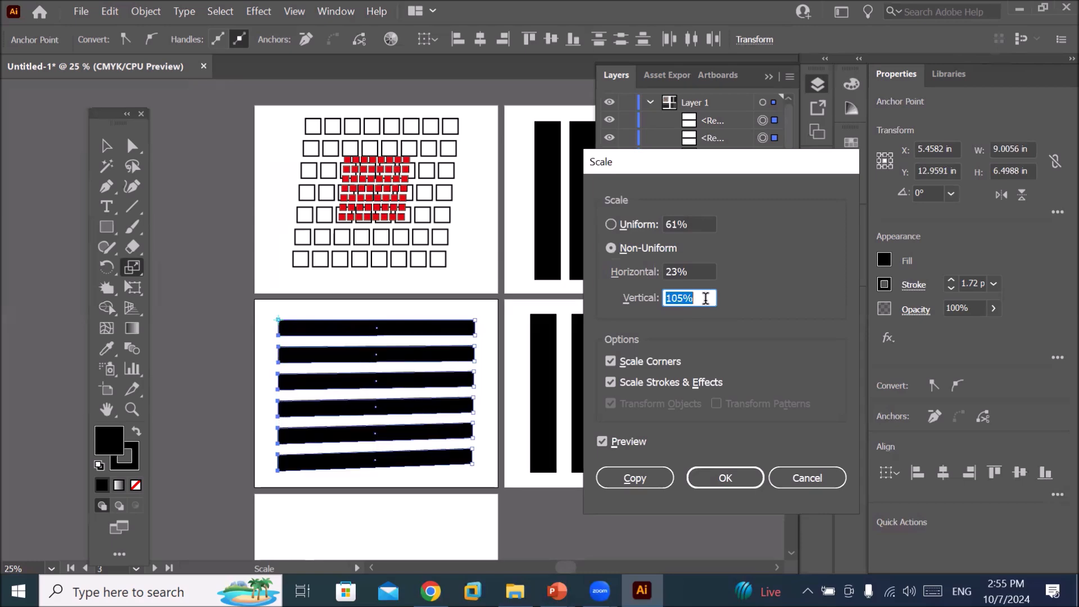
{"action": "scroll", "coordinate": [708, 299], "scroll_direction": "up", "scroll_amount": 20}
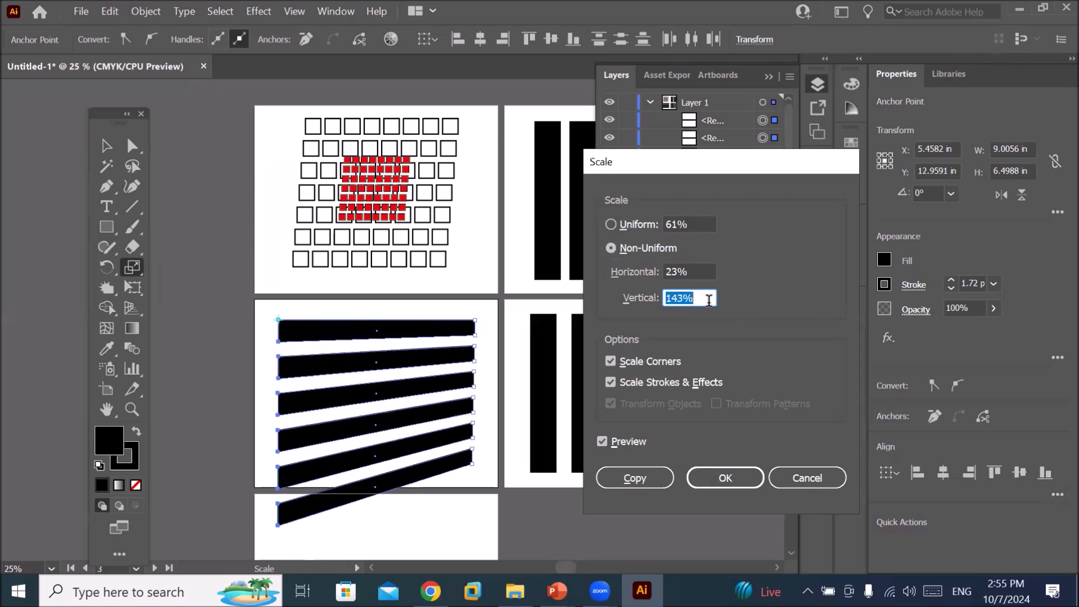
{"action": "scroll", "coordinate": [709, 301], "scroll_direction": "up", "scroll_amount": 20}
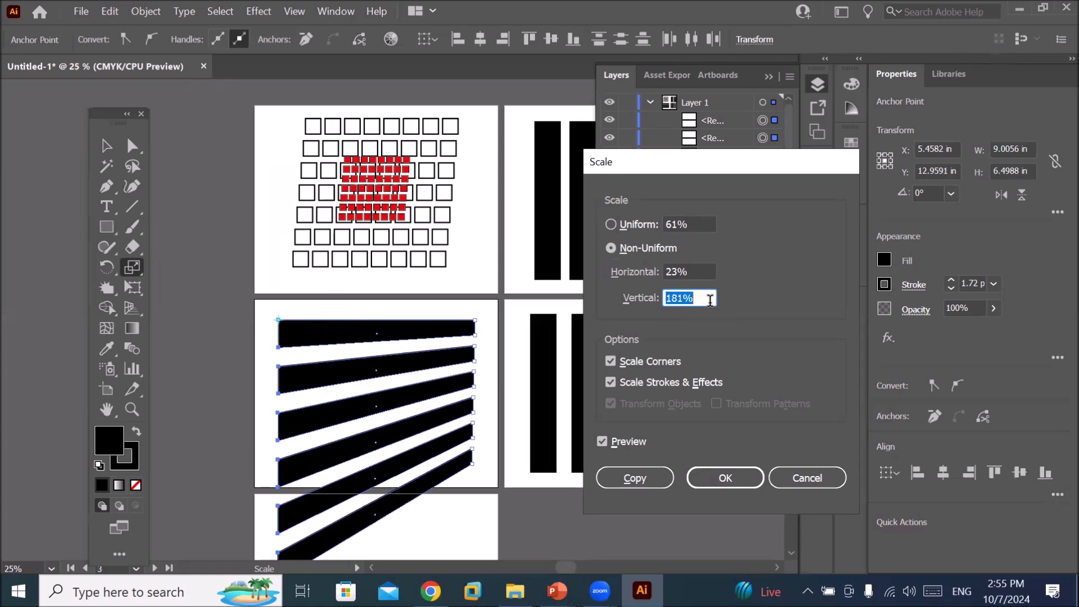
{"action": "scroll", "coordinate": [711, 299], "scroll_direction": "down", "scroll_amount": 7}
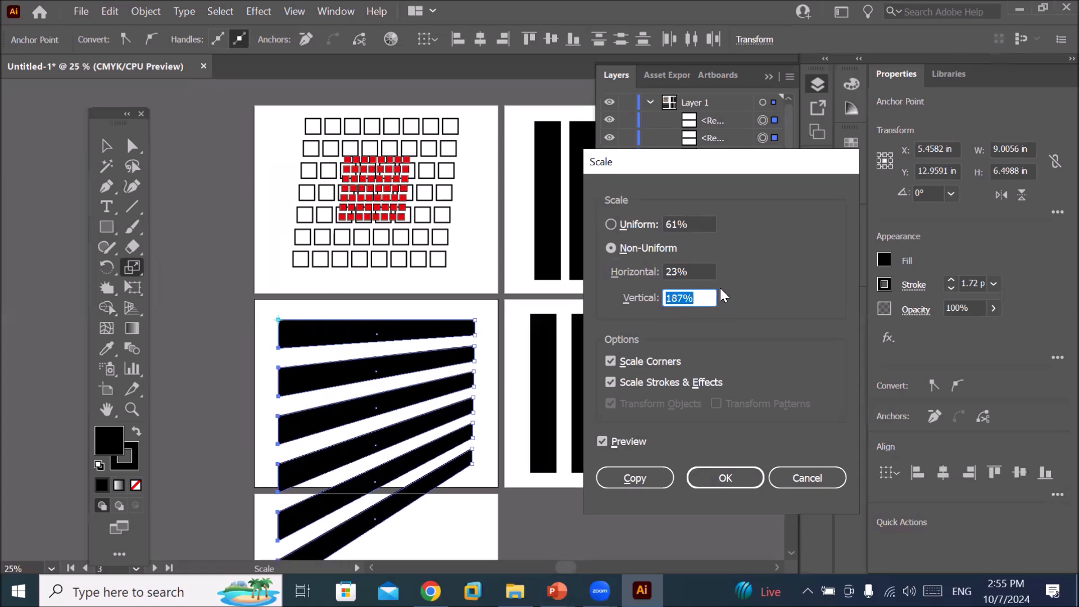
{"action": "left_click", "coordinate": [642, 478]}
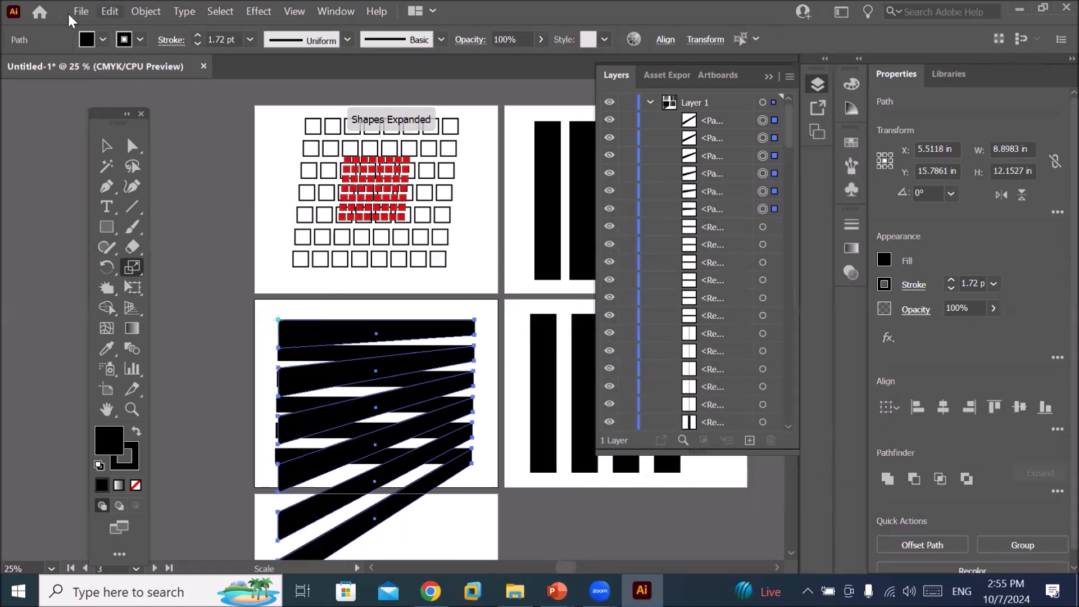
Fill the scaled copy of the horizontal bars with red.
{"action": "left_click", "coordinate": [102, 40]}
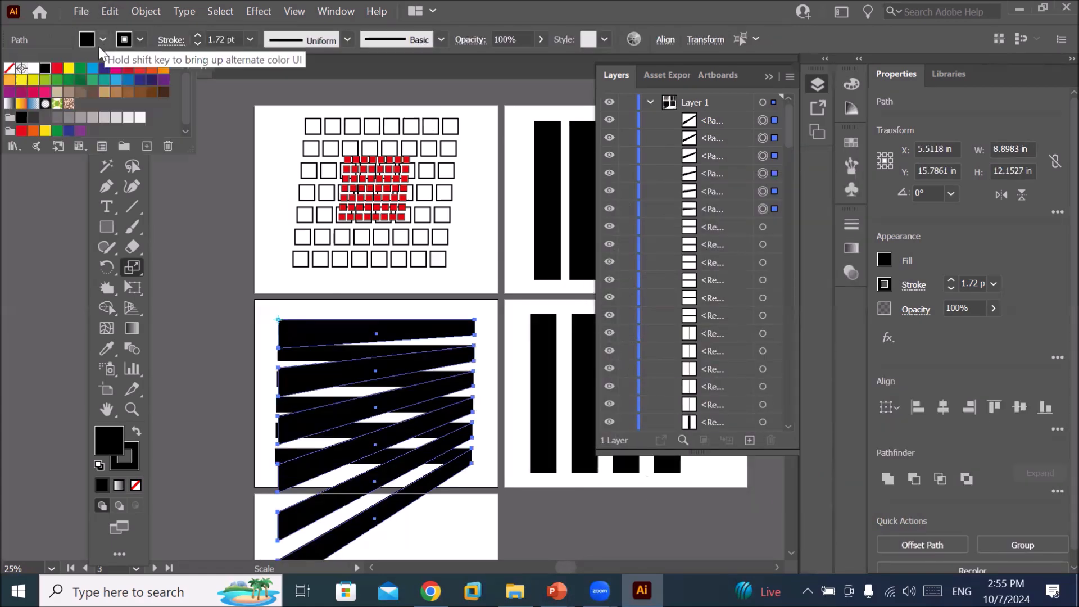
{"action": "left_click", "coordinate": [57, 68]}
{"action": "key", "text": "Escape"}
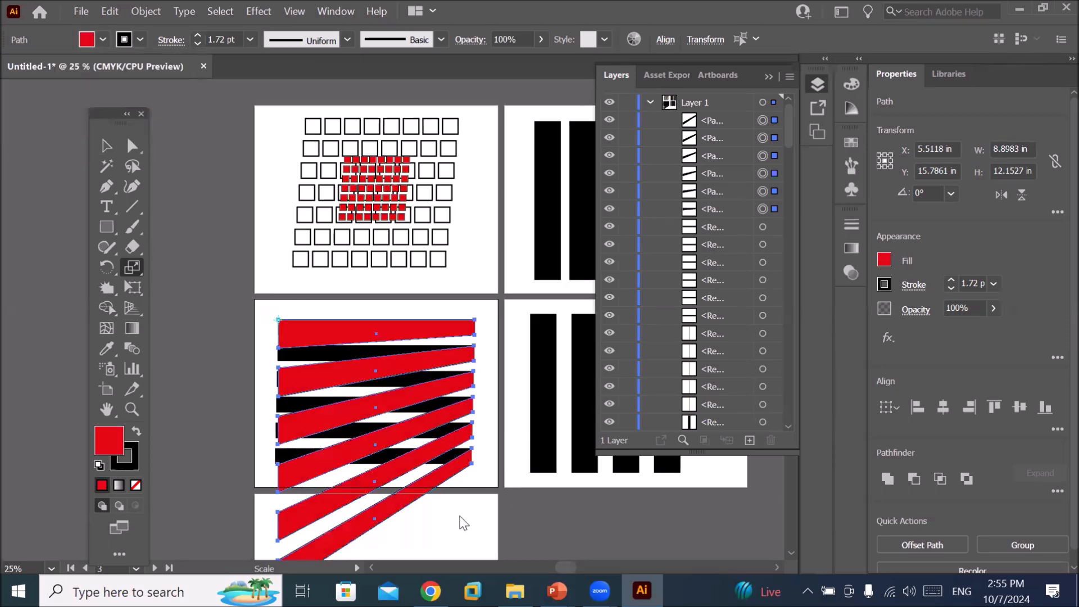
Select all artwork on every artboard and delete it.
{"action": "scroll", "coordinate": [458, 516], "scroll_direction": "down", "scroll_amount": 1}
{"action": "scroll", "coordinate": [530, 549], "scroll_direction": "up", "scroll_amount": 1}
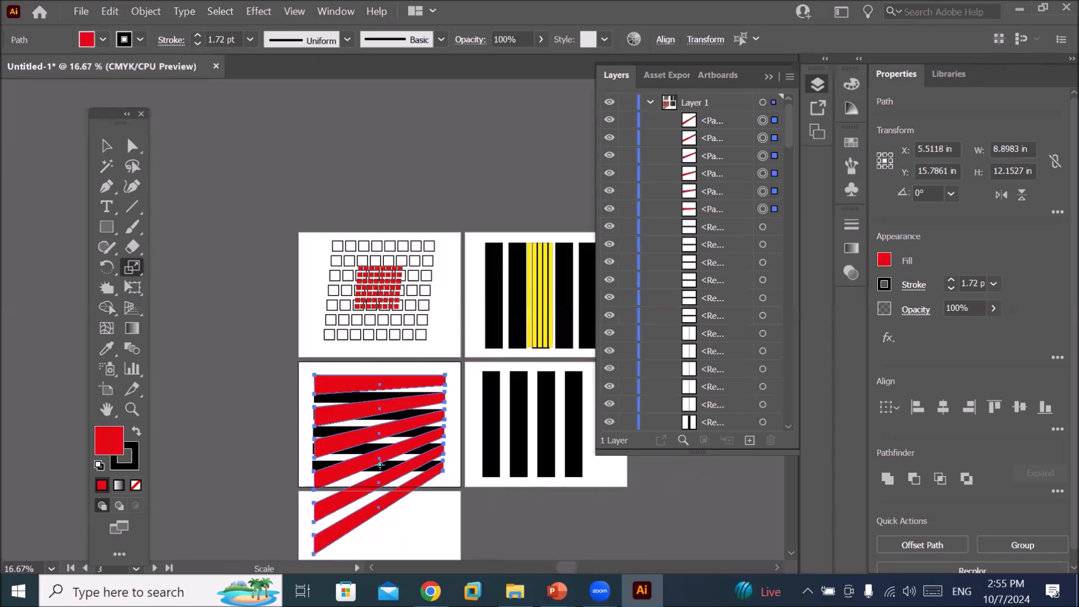
{"action": "scroll", "coordinate": [793, 551], "scroll_direction": "down", "scroll_amount": 5}
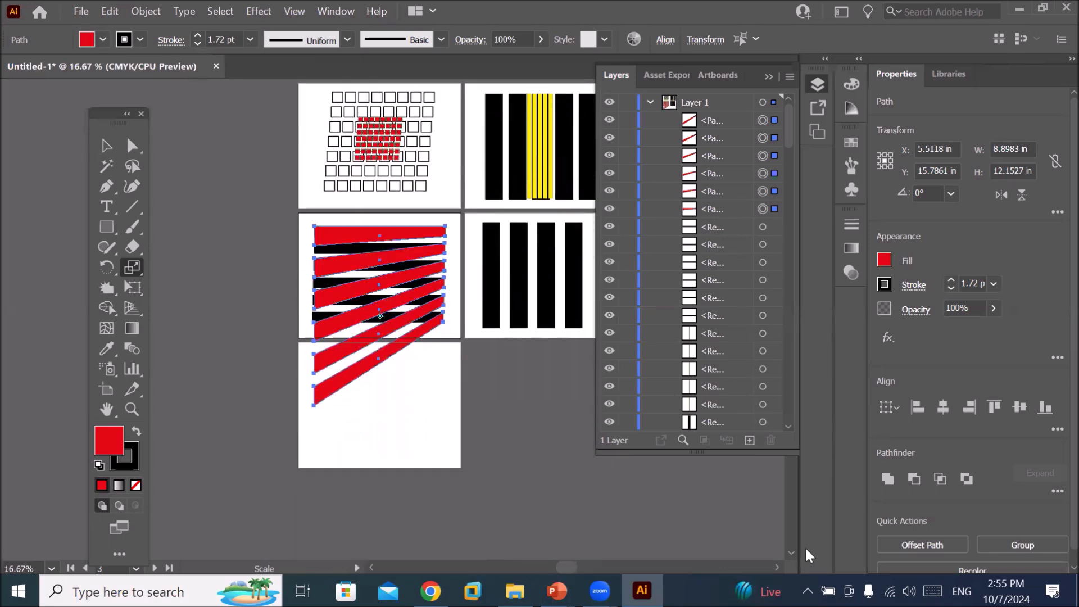
{"action": "key", "text": "ctrl+a"}
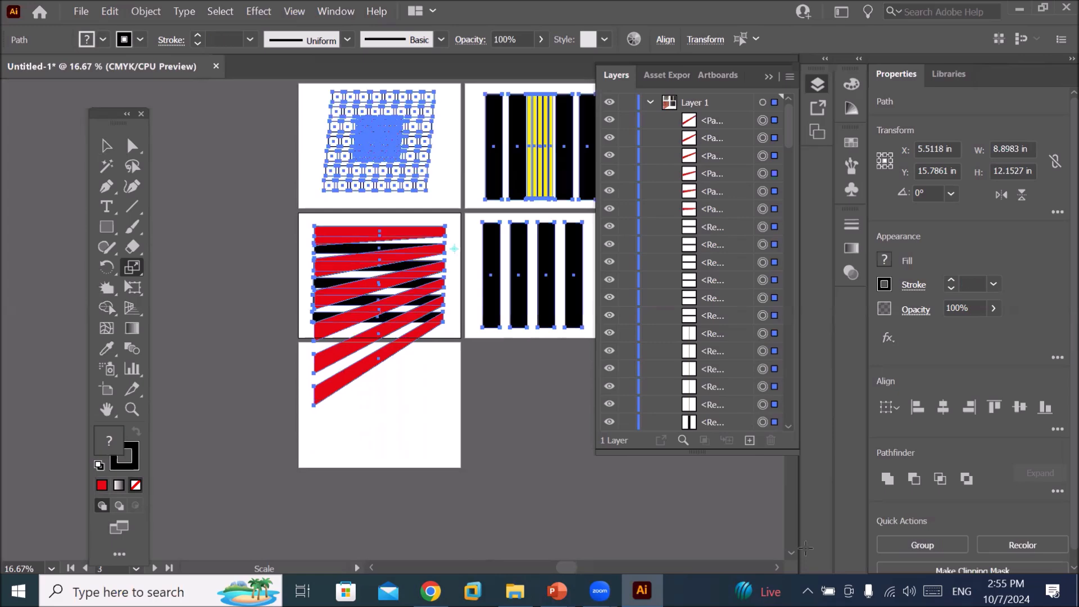
{"action": "key", "text": "Delete"}
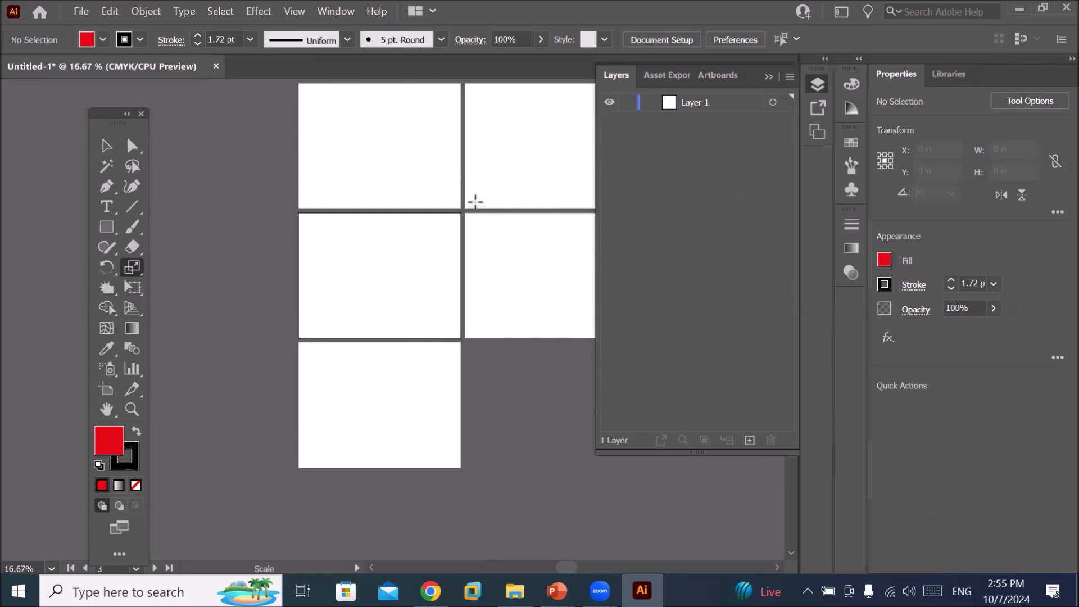
Add point text reading "Road to success" on the active artboard.
{"action": "scroll", "coordinate": [404, 170], "scroll_direction": "up", "scroll_amount": 4}
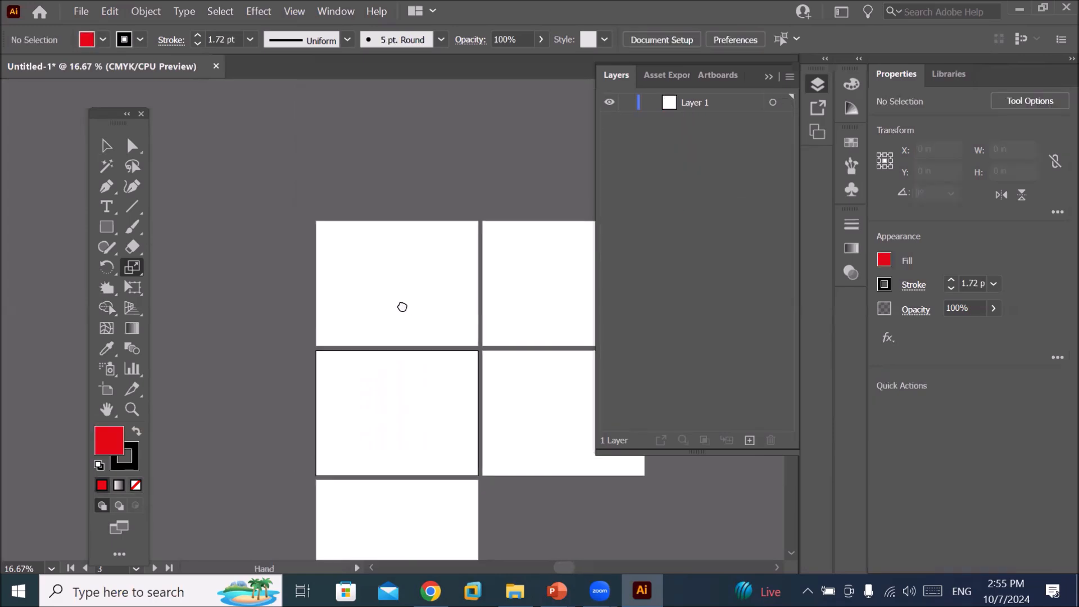
{"action": "key", "text": "ctrl+0"}
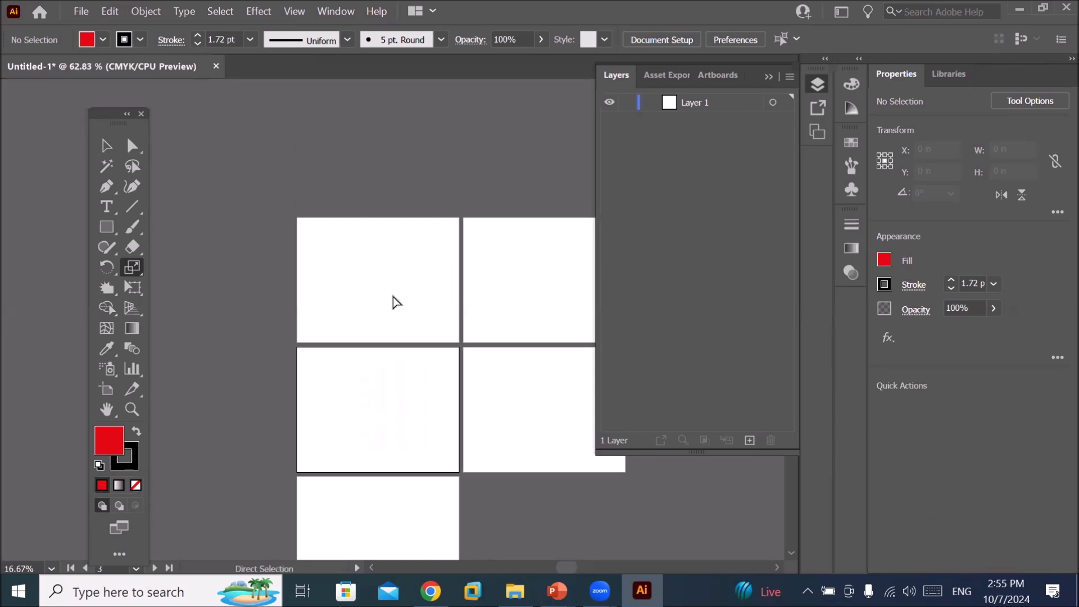
{"action": "left_click", "coordinate": [106, 204]}
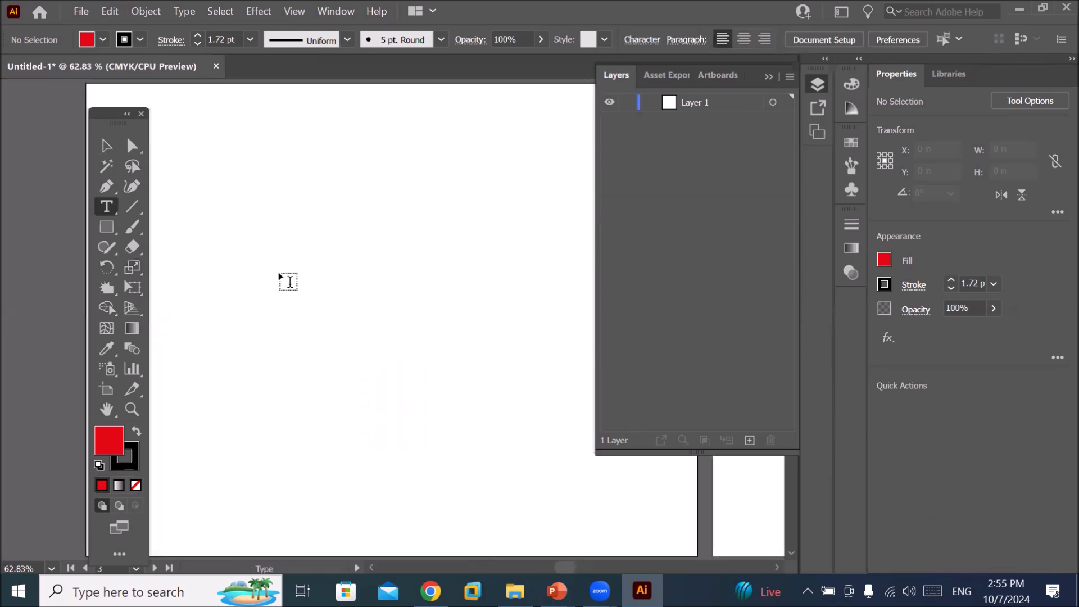
{"action": "left_click", "coordinate": [264, 270]}
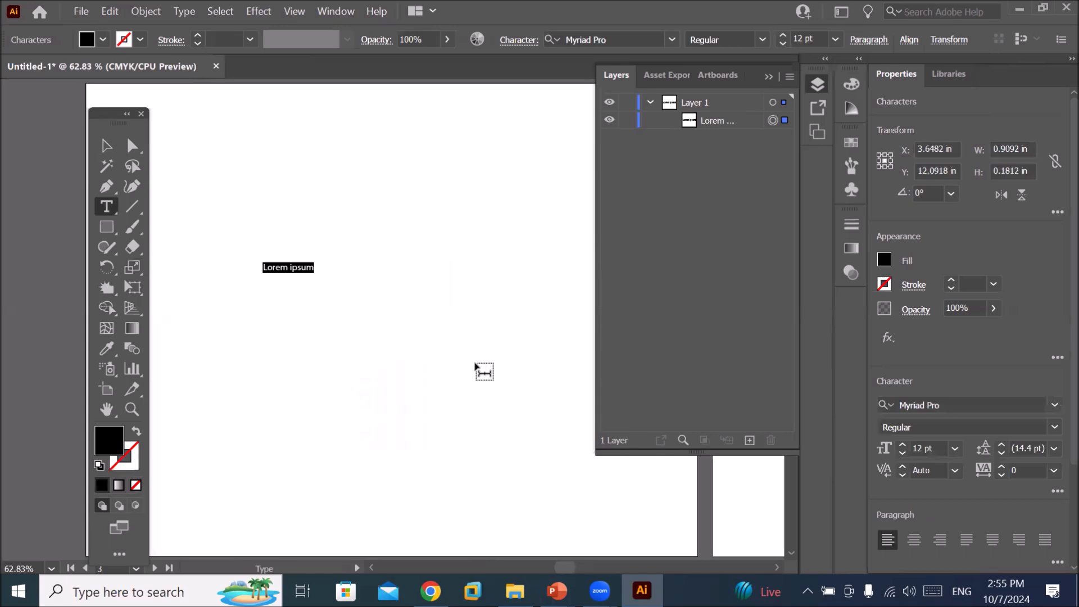
{"action": "type", "text": "Headk"}
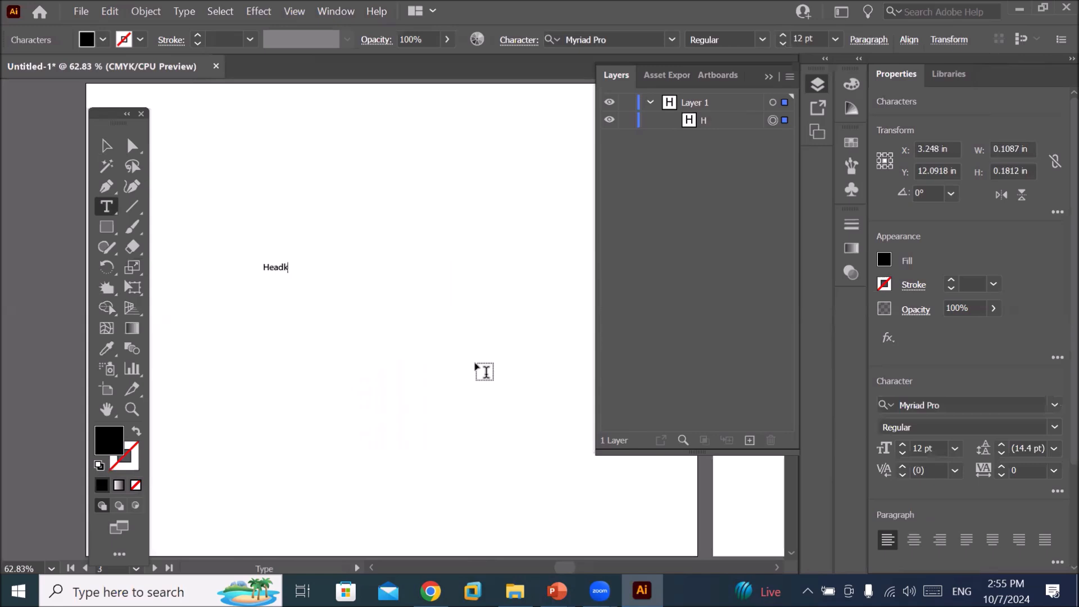
{"action": "type", "text": "ing"}
{"action": "key", "text": "BackSpace"}
{"action": "key", "text": "BackSpace"}
{"action": "key", "text": "BackSpace"}
{"action": "key", "text": "BackSpace"}
{"action": "key", "text": "BackSpace"}
{"action": "key", "text": "BackSpace"}
{"action": "key", "text": "BackSpace"}
{"action": "key", "text": "BackSpace"}
{"action": "type", "text": "Road to success"}
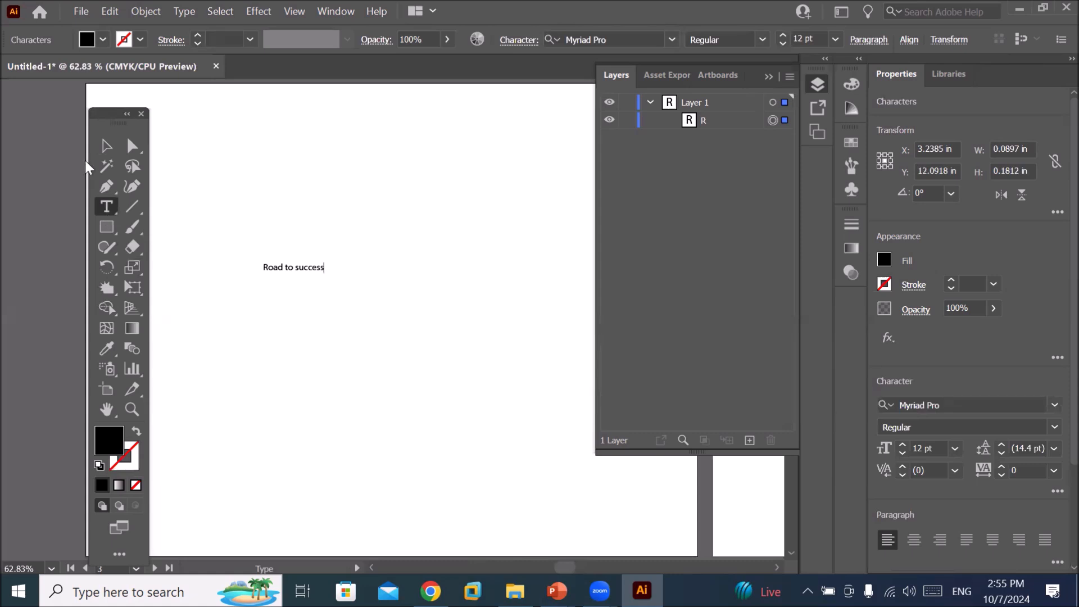
Enlarge the text to about 5.53 in wide and convert it to outlines.
{"action": "left_click", "coordinate": [107, 145]}
{"action": "left_click_drag", "start_coordinate": [324, 275], "coordinate": [573, 495]}
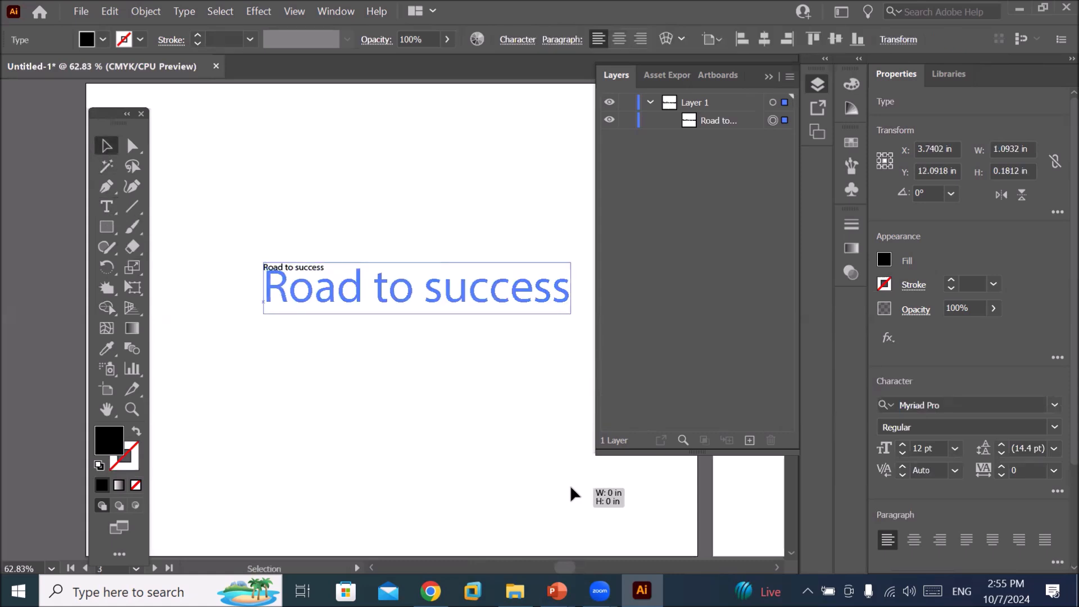
{"action": "right_click", "coordinate": [453, 308]}
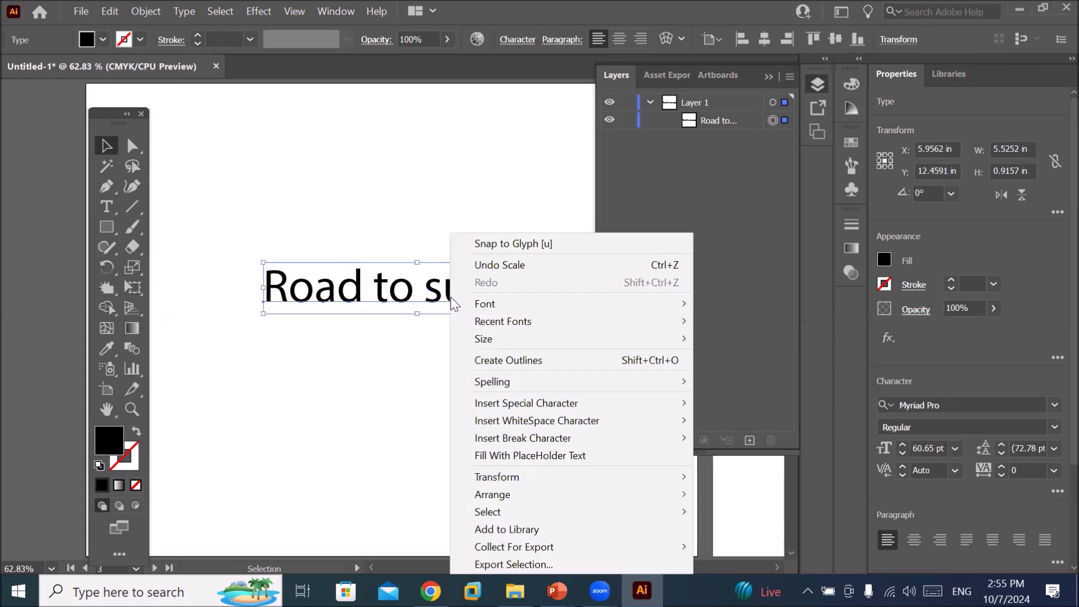
{"action": "left_click", "coordinate": [538, 359]}
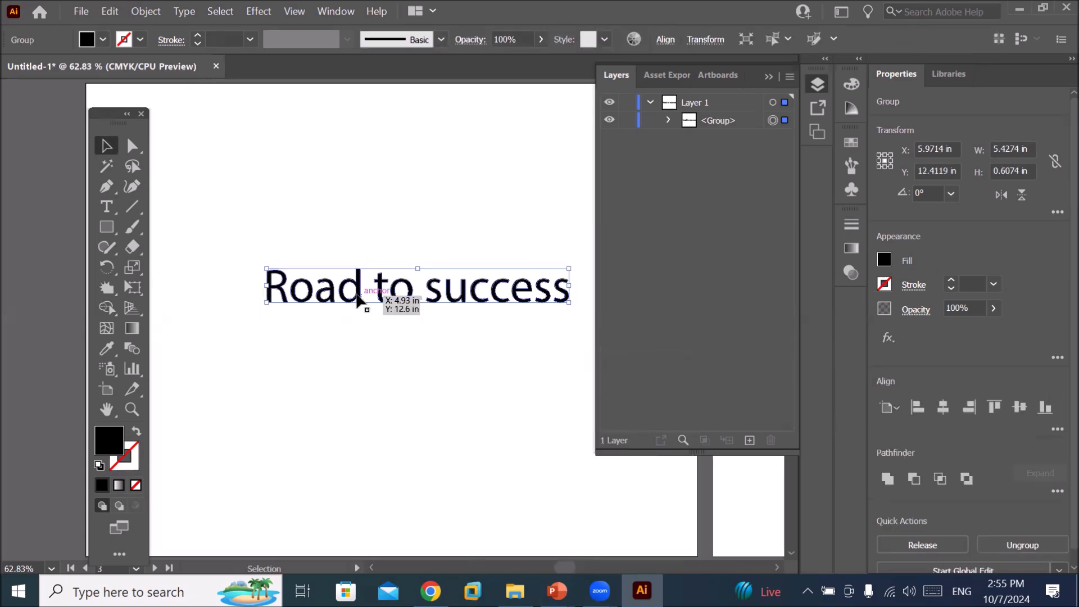
Shift the outlined text slightly up and to the left, and select the upper anchor points of all its letters.
{"action": "left_click_drag", "start_coordinate": [357, 299], "coordinate": [331, 292]}
{"action": "left_click", "coordinate": [131, 146]}
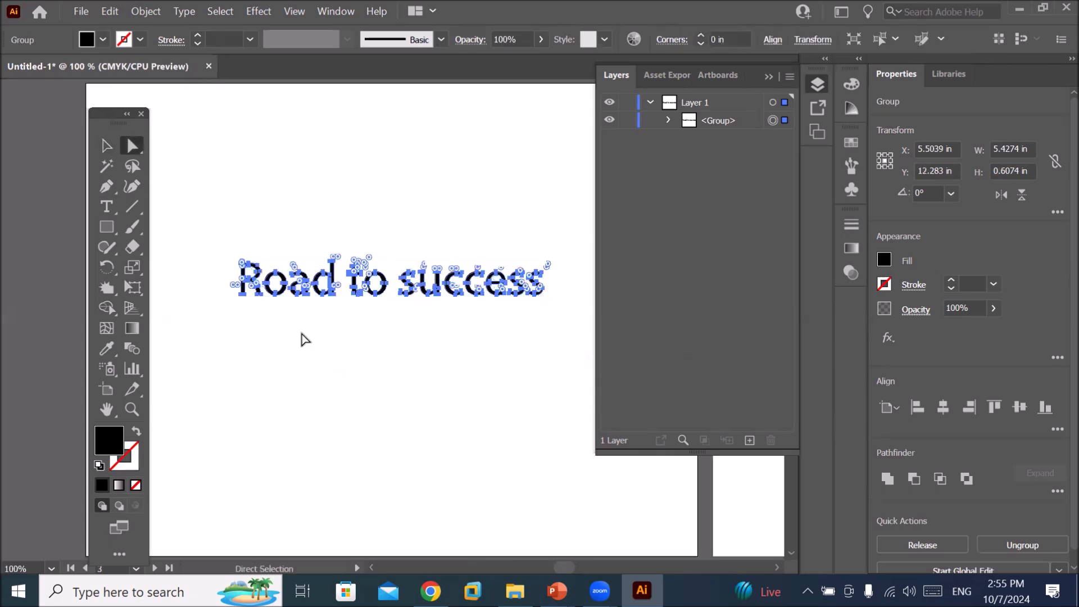
{"action": "key", "text": "ctrl+equal"}
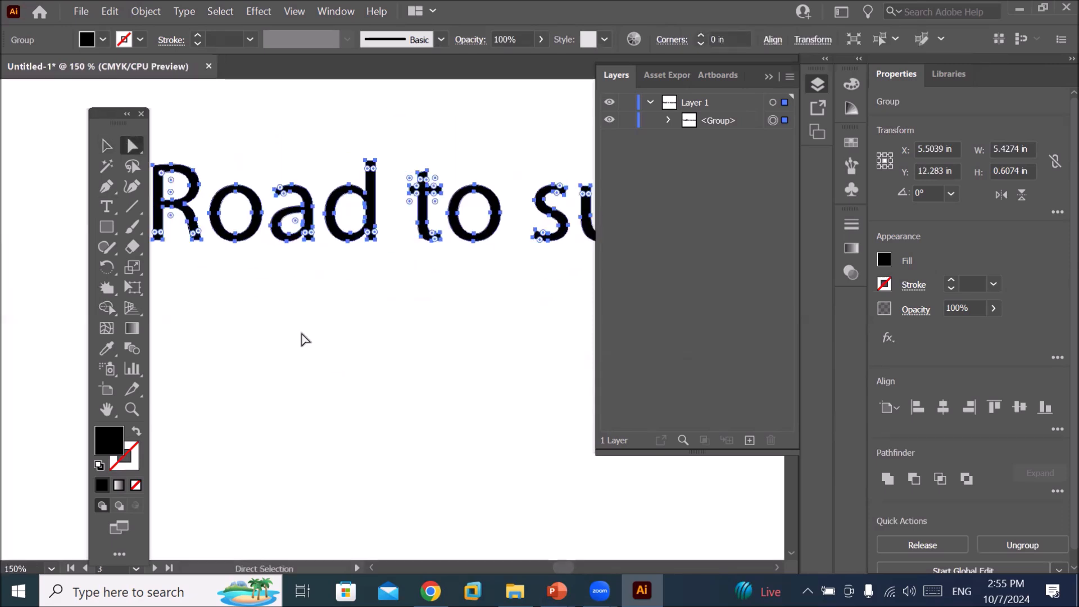
{"action": "scroll", "coordinate": [302, 340], "scroll_direction": "down", "scroll_amount": 2}
{"action": "left_click_drag", "start_coordinate": [210, 246], "coordinate": [564, 280]}
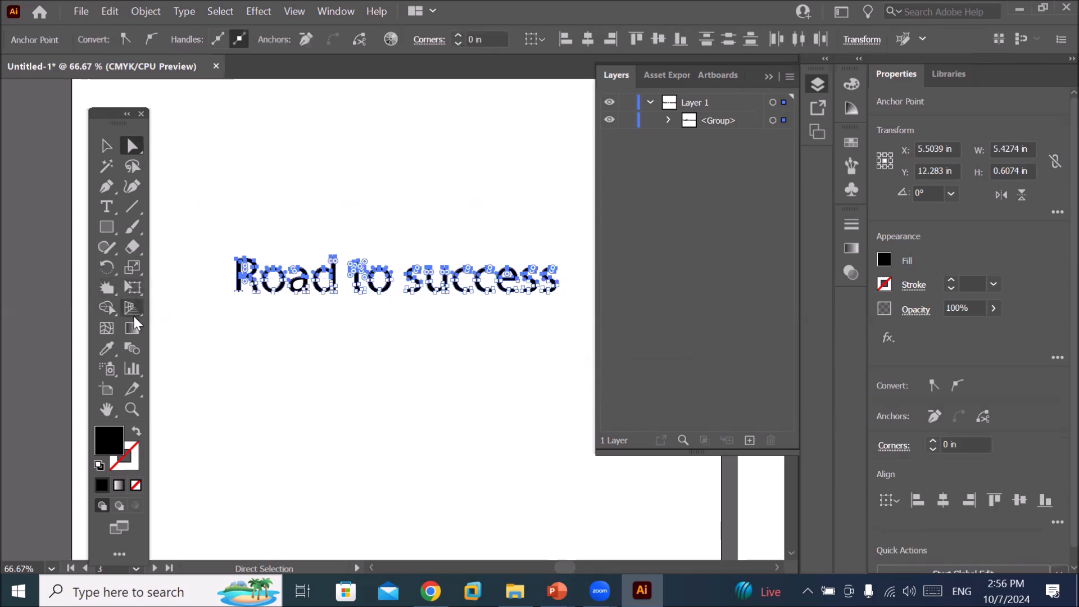
{"action": "scroll", "coordinate": [551, 296], "scroll_direction": "up", "scroll_amount": 1}
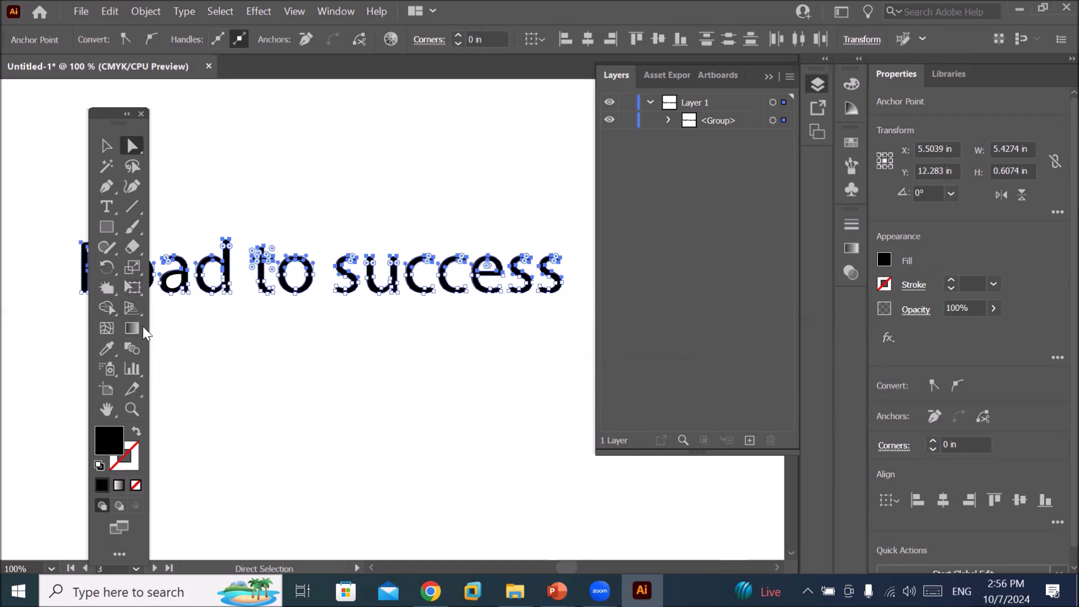
Try a non-uniform scale of the letters' upper anchor points, gradually lowering the vertical value to 1%, and discard it.
{"action": "double_click", "coordinate": [133, 267]}
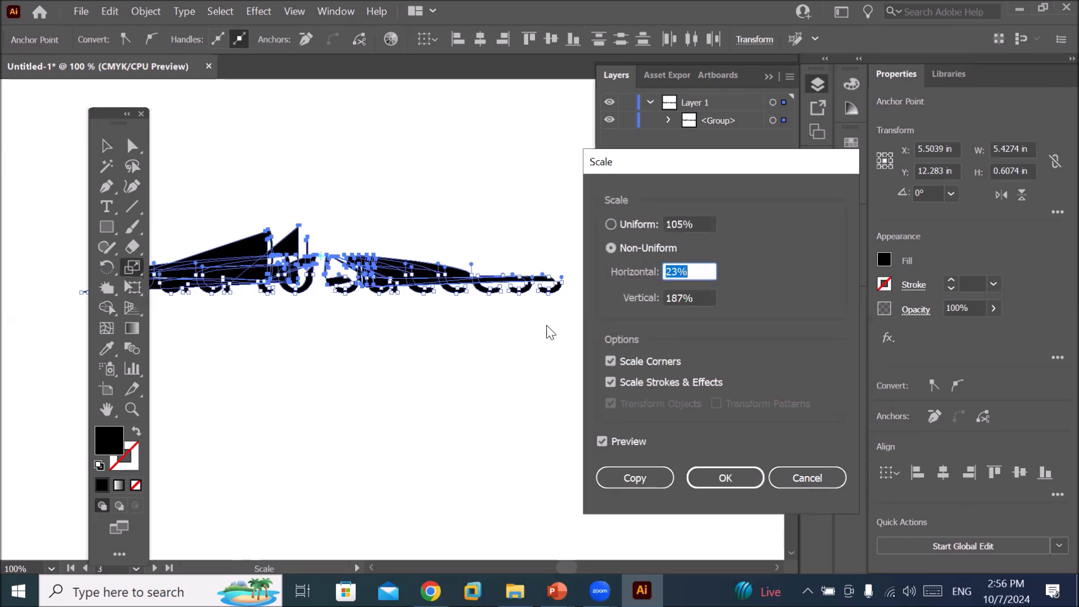
{"action": "left_click", "coordinate": [705, 296]}
{"action": "key", "text": "Down"}
{"action": "key", "text": "Down"}
{"action": "key", "text": "Down"}
{"action": "key", "text": "Down"}
{"action": "key", "text": "Down"}
{"action": "key", "text": "Down"}
{"action": "key", "text": "Down"}
{"action": "key", "text": "Down"}
{"action": "key", "text": "Down"}
{"action": "key", "text": "Down"}
{"action": "key", "text": "Down"}
{"action": "key", "text": "Down"}
{"action": "key", "text": "Down"}
{"action": "key", "text": "Down"}
{"action": "key", "text": "Down"}
{"action": "key", "text": "Down"}
{"action": "key", "text": "Down"}
{"action": "key", "text": "Down"}
{"action": "key", "text": "Down"}
{"action": "key", "text": "Down"}
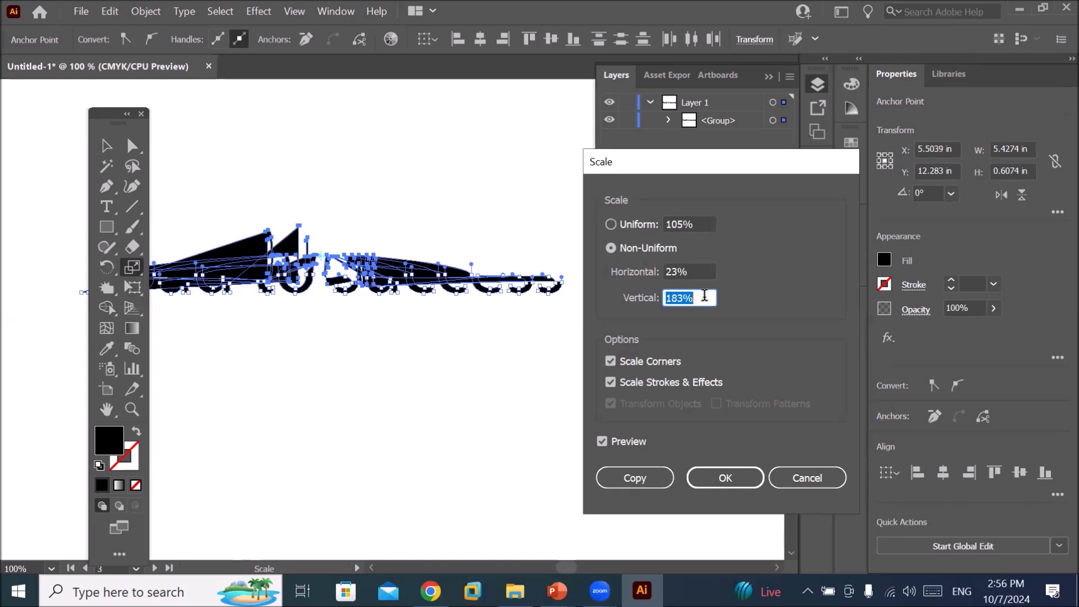
{"action": "key", "text": "Down"}
{"action": "key", "text": "Down"}
{"action": "key", "text": "Down"}
{"action": "key", "text": "Down"}
{"action": "key", "text": "Down"}
{"action": "key", "text": "Down"}
{"action": "key", "text": "Down"}
{"action": "key", "text": "Down"}
{"action": "key", "text": "Down"}
{"action": "key", "text": "Down"}
{"action": "key", "text": "Down"}
{"action": "key", "text": "Down"}
{"action": "key", "text": "Down"}
{"action": "key", "text": "Down"}
{"action": "key", "text": "Down"}
{"action": "key", "text": "Down"}
{"action": "key", "text": "Down"}
{"action": "key", "text": "Down"}
{"action": "key", "text": "Down"}
{"action": "key", "text": "Down"}
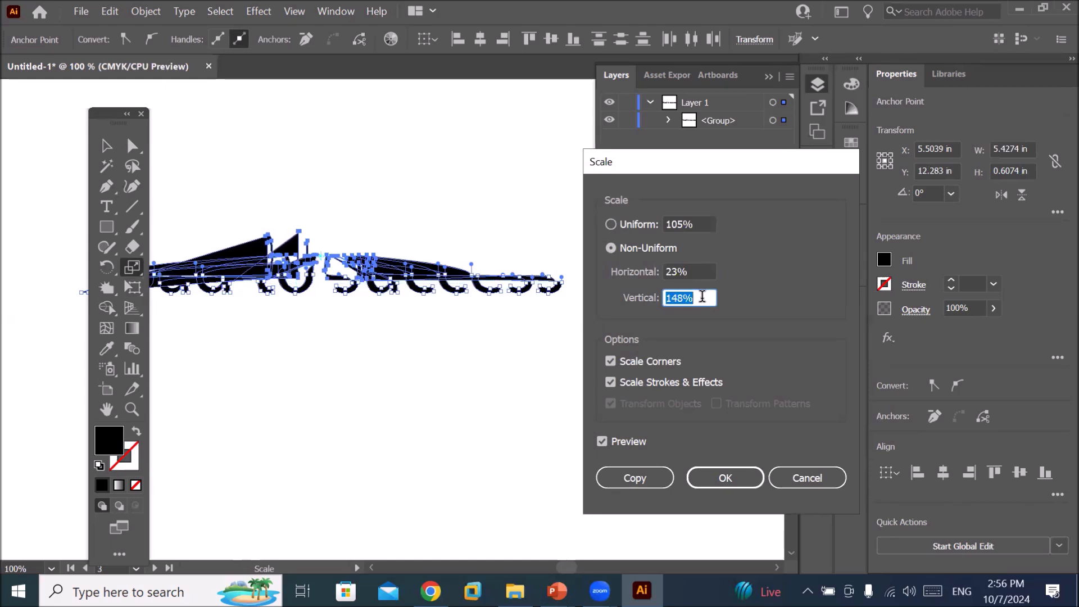
{"action": "key", "text": "Down"}
{"action": "key", "text": "Down"}
{"action": "key", "text": "Down"}
{"action": "key", "text": "Down"}
{"action": "key", "text": "Down"}
{"action": "key", "text": "Down"}
{"action": "key", "text": "Down"}
{"action": "key", "text": "Down"}
{"action": "key", "text": "Down"}
{"action": "key", "text": "Down"}
{"action": "key", "text": "Down"}
{"action": "key", "text": "Down"}
{"action": "key", "text": "Down"}
{"action": "key", "text": "Down"}
{"action": "key", "text": "Down"}
{"action": "key", "text": "Down"}
{"action": "key", "text": "Down"}
{"action": "key", "text": "Down"}
{"action": "key", "text": "Down"}
{"action": "key", "text": "Down"}
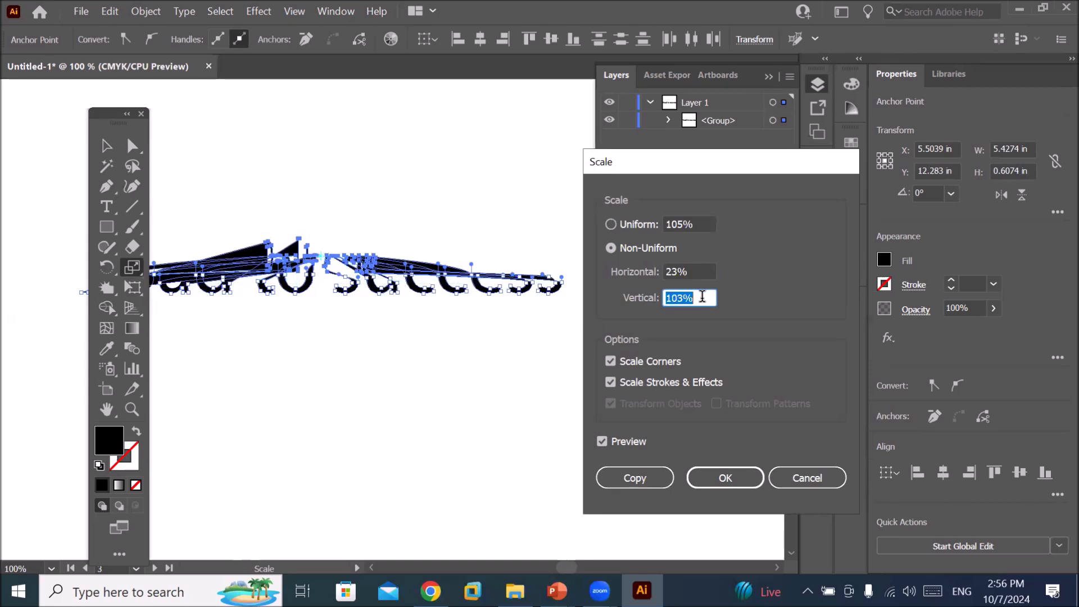
{"action": "key", "text": "Down"}
{"action": "key", "text": "Down"}
{"action": "key", "text": "Down"}
{"action": "key", "text": "Down"}
{"action": "key", "text": "Down"}
{"action": "key", "text": "Down"}
{"action": "key", "text": "Down"}
{"action": "key", "text": "Down"}
{"action": "key", "text": "Down"}
{"action": "key", "text": "Down"}
{"action": "key", "text": "Down"}
{"action": "key", "text": "Down"}
{"action": "key", "text": "Down"}
{"action": "key", "text": "Down"}
{"action": "key", "text": "Down"}
{"action": "key", "text": "Down"}
{"action": "key", "text": "Down"}
{"action": "key", "text": "Down"}
{"action": "key", "text": "Down"}
{"action": "key", "text": "Down"}
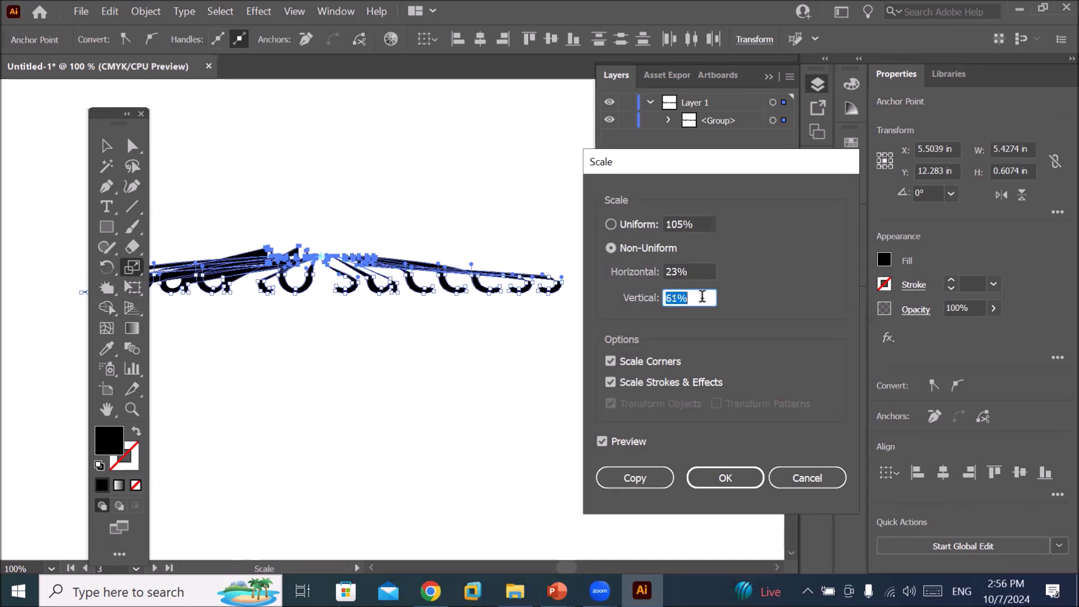
{"action": "key", "text": "Down"}
{"action": "key", "text": "Down"}
{"action": "key", "text": "Down"}
{"action": "key", "text": "Down"}
{"action": "key", "text": "Down"}
{"action": "key", "text": "Down"}
{"action": "key", "text": "Down"}
{"action": "key", "text": "Down"}
{"action": "key", "text": "Down"}
{"action": "key", "text": "Down"}
{"action": "key", "text": "Down"}
{"action": "key", "text": "Down"}
{"action": "key", "text": "Down"}
{"action": "key", "text": "Down"}
{"action": "key", "text": "Down"}
{"action": "key", "text": "Down"}
{"action": "key", "text": "Down"}
{"action": "key", "text": "Down"}
{"action": "key", "text": "Down"}
{"action": "key", "text": "Down"}
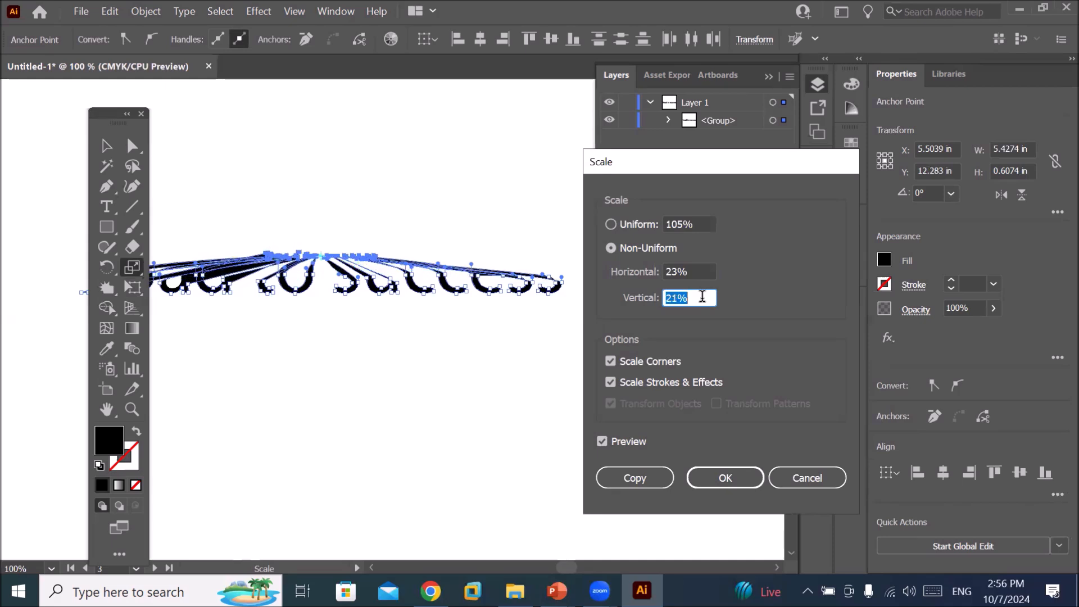
{"action": "key", "text": "Down"}
{"action": "key", "text": "Down"}
{"action": "key", "text": "Down"}
{"action": "key", "text": "Down"}
{"action": "key", "text": "Down"}
{"action": "key", "text": "Down"}
{"action": "key", "text": "Up"}
{"action": "key", "text": "Up"}
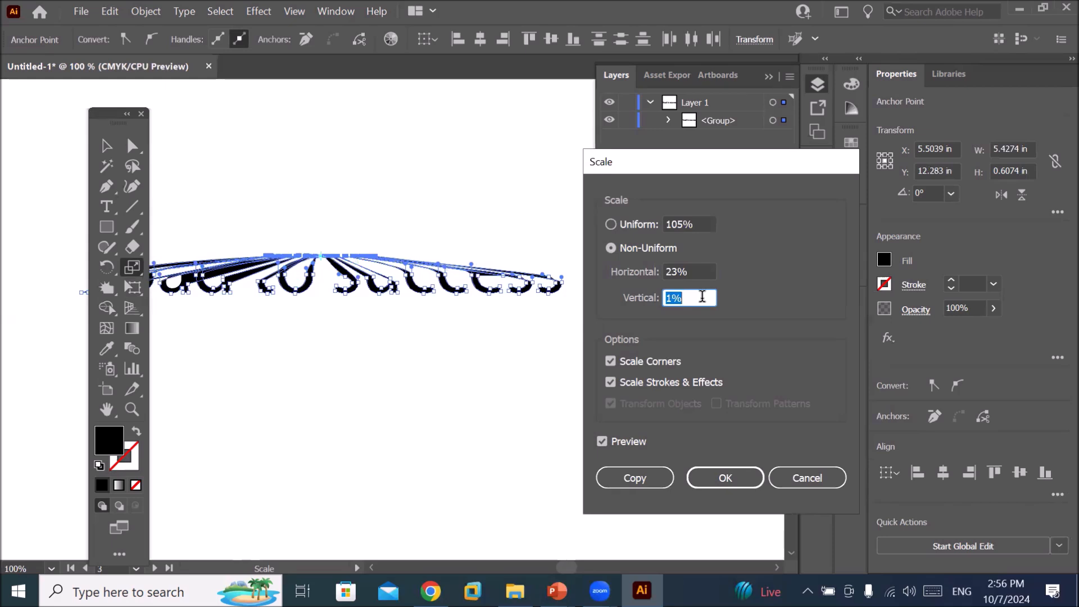
{"action": "left_click", "coordinate": [801, 477]}
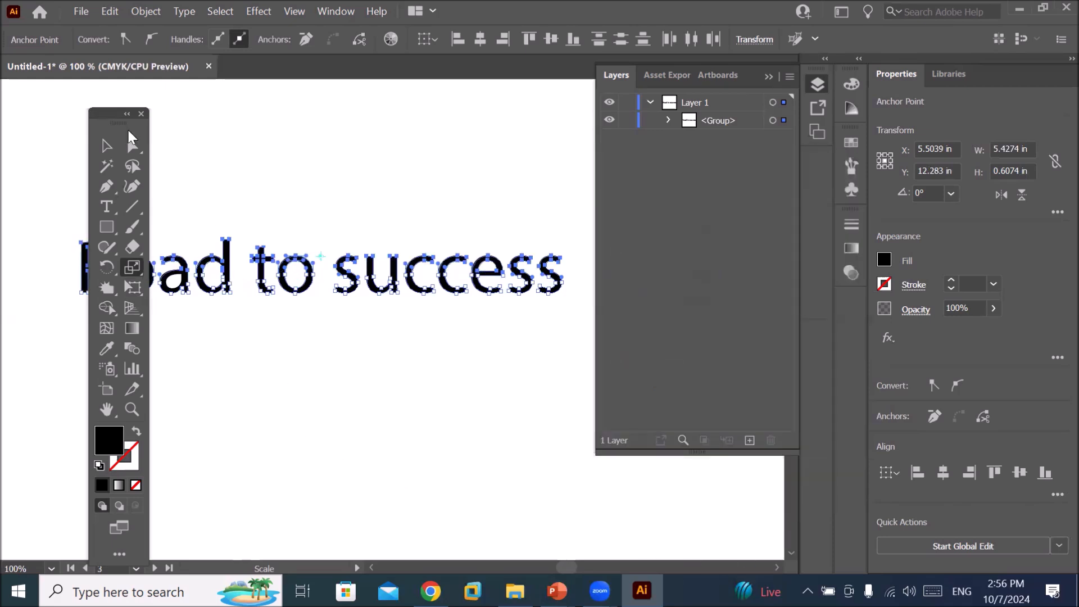
Undo the recent edits to the outlined text, including its move, and delete the text.
{"action": "left_click_drag", "start_coordinate": [99, 110], "coordinate": [42, 97]}
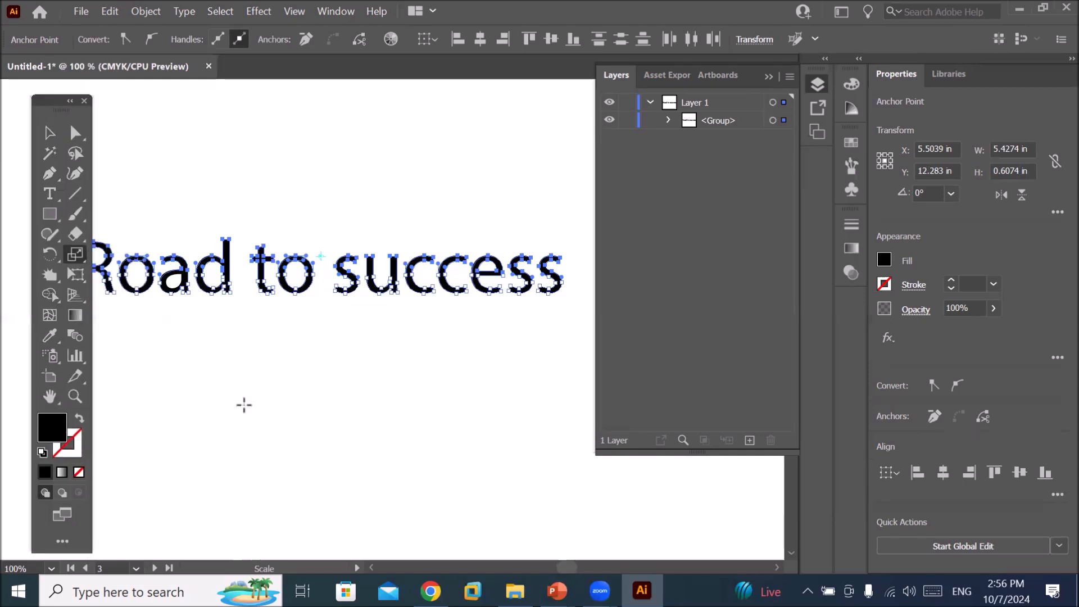
{"action": "left_click_drag", "start_coordinate": [43, 101], "coordinate": [437, 135]}
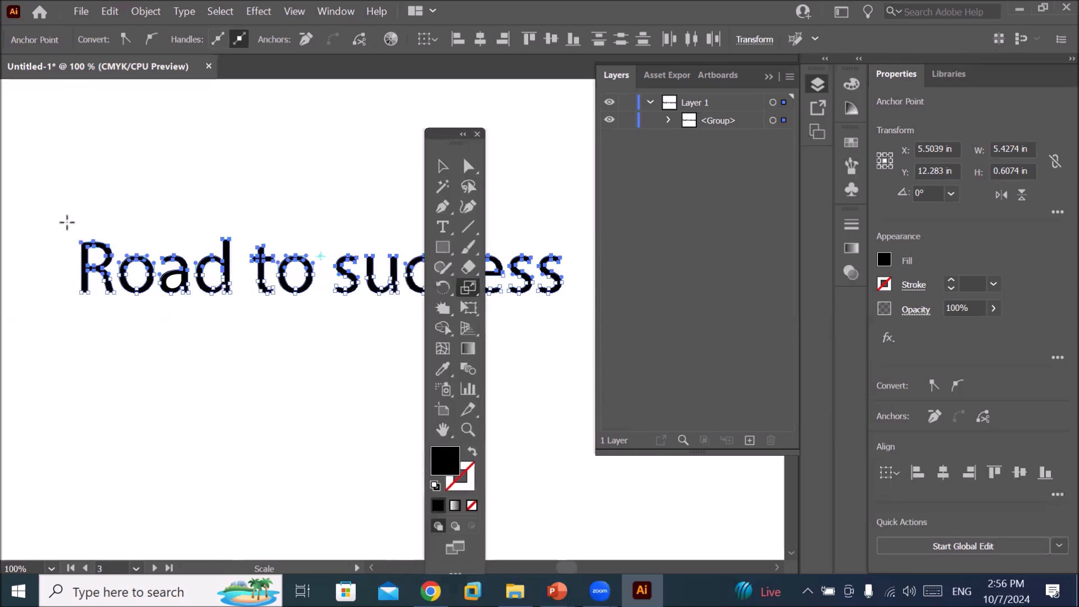
{"action": "left_click", "coordinate": [469, 165]}
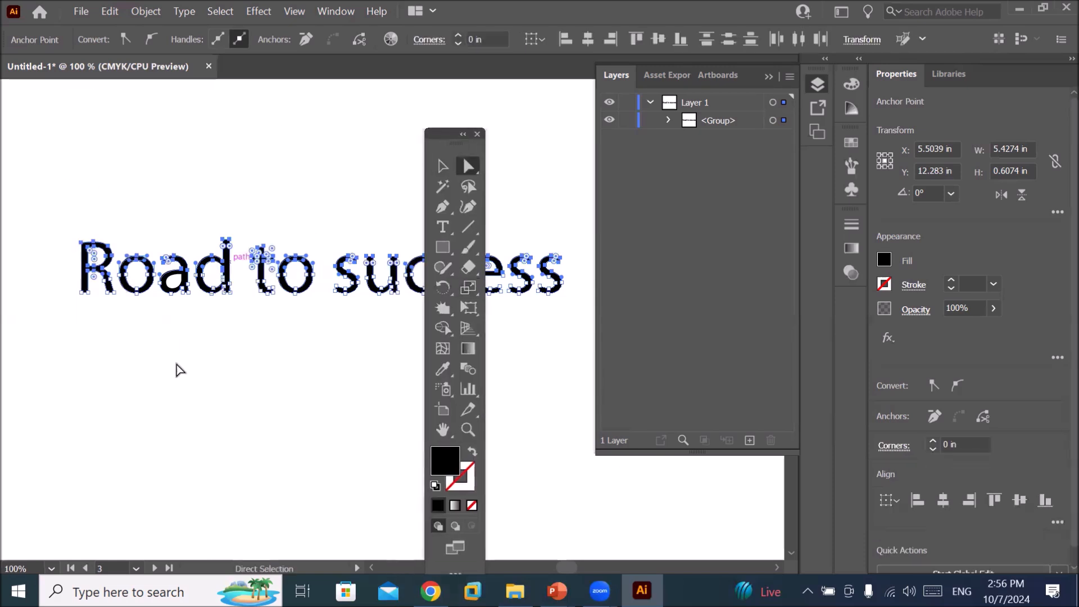
{"action": "left_click", "coordinate": [176, 369]}
{"action": "left_click_drag", "start_coordinate": [106, 265], "coordinate": [130, 201]}
{"action": "key", "text": "ctrl+z"}
{"action": "key", "text": "ctrl+z"}
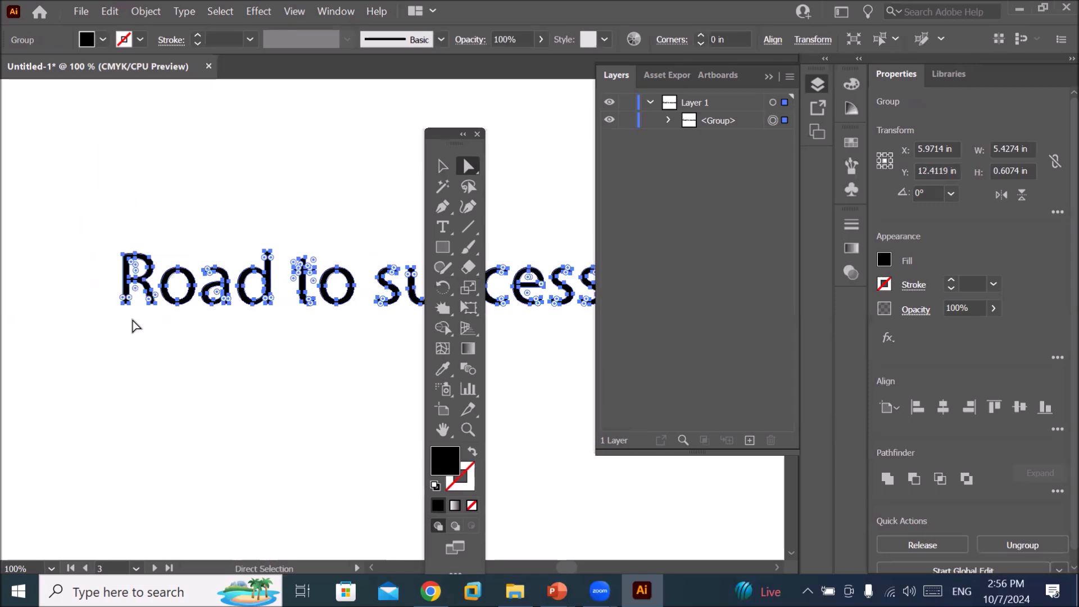
{"action": "key", "text": "Delete"}
Add new point text reading "Road to success" on the empty artboard.
{"action": "left_click_drag", "start_coordinate": [441, 131], "coordinate": [97, 102]}
{"action": "left_click", "coordinate": [99, 197]}
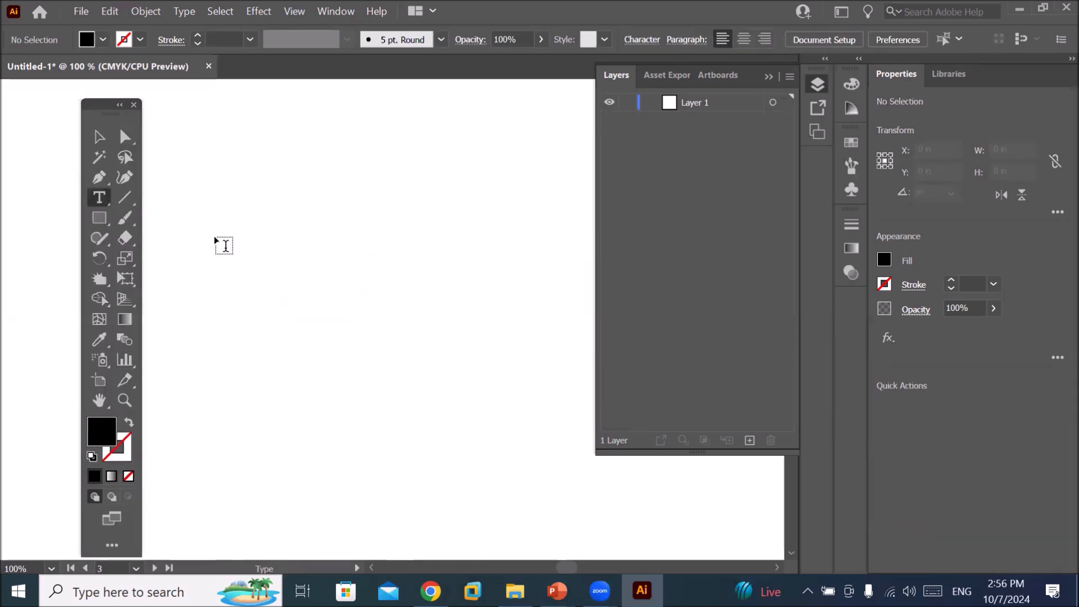
{"action": "left_click", "coordinate": [286, 284]}
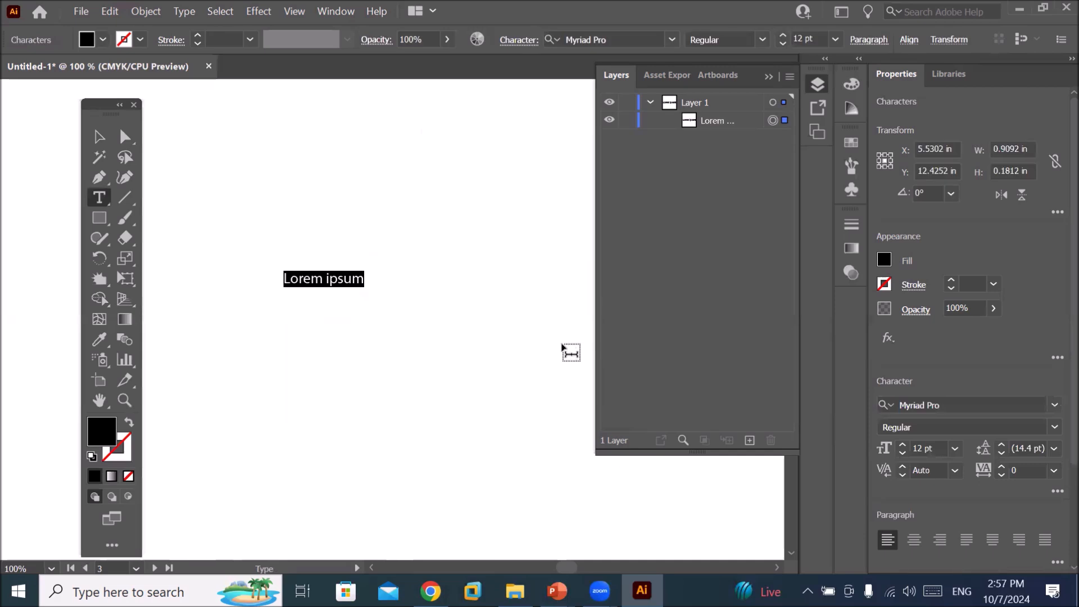
{"action": "type", "text": "Road to success"}
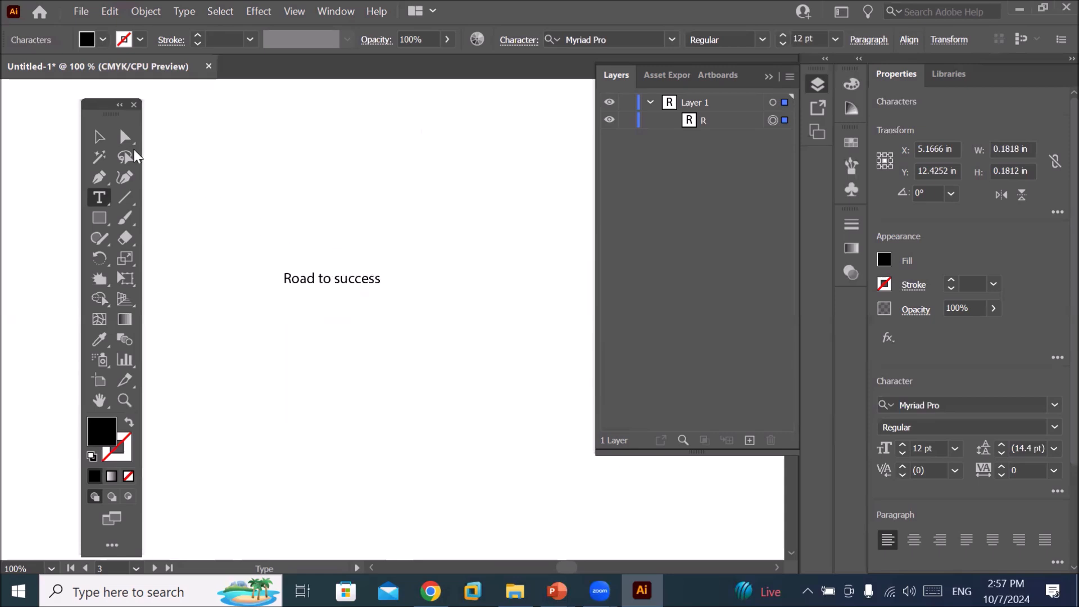
Stretch the new text to about 3.45 in wide by 1.61 in high and move it up and to the left.
{"action": "left_click", "coordinate": [99, 137]}
{"action": "left_click_drag", "start_coordinate": [381, 287], "coordinate": [588, 414]}
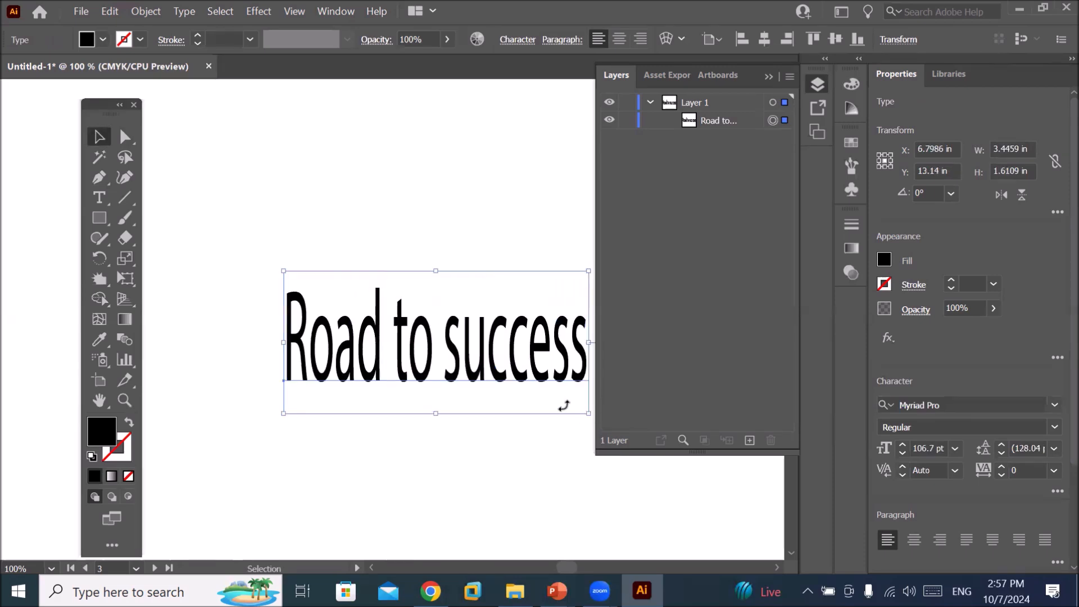
{"action": "left_click_drag", "start_coordinate": [429, 359], "coordinate": [343, 287]}
Start a non-uniform scale of the live text from a reference point at its upper middle, gradually raising the horizontal value to 134%.
{"action": "left_click", "coordinate": [130, 279]}
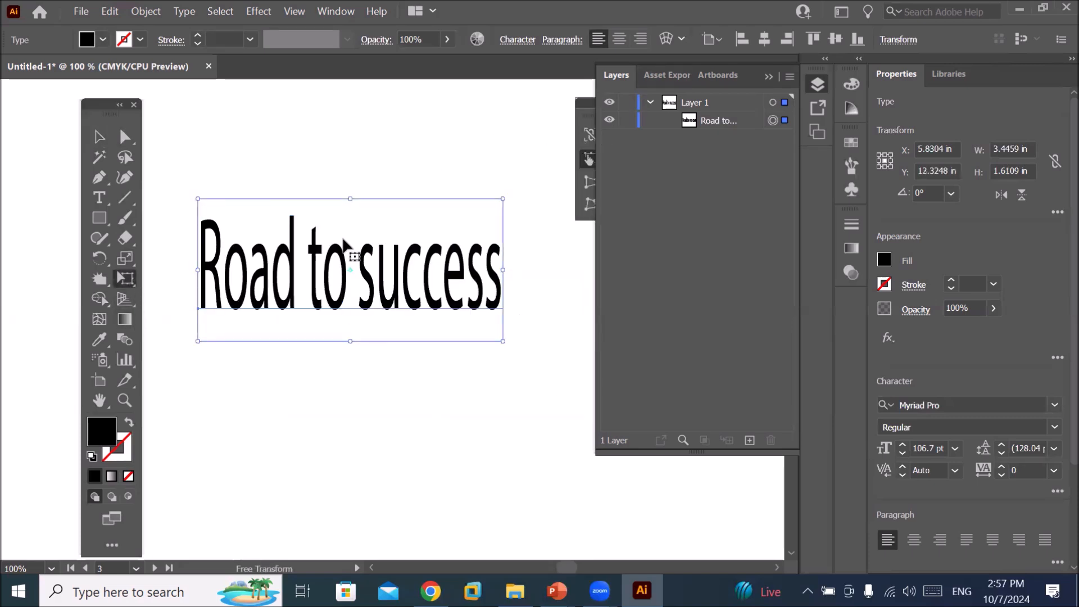
{"action": "left_click", "coordinate": [127, 259]}
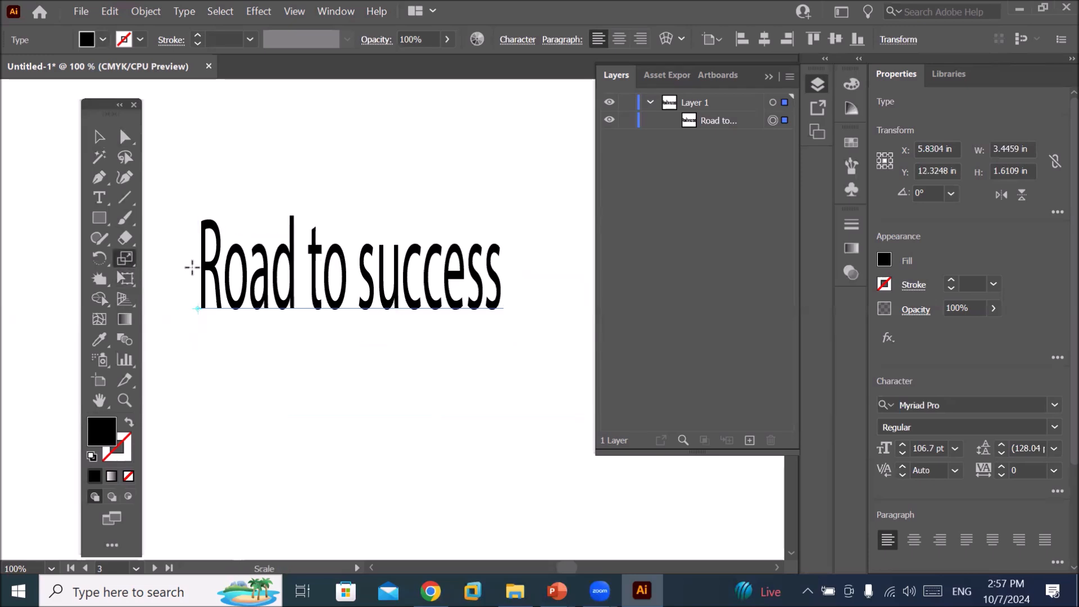
{"action": "left_click", "coordinate": [348, 220], "text": "alt"}
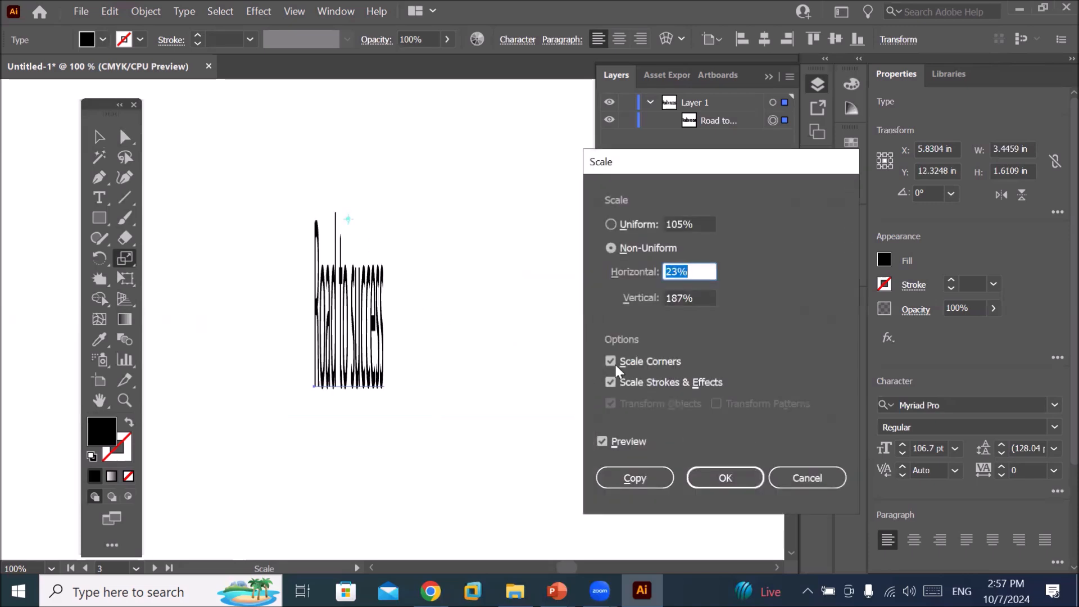
{"action": "key", "text": "Up"}
{"action": "key", "text": "Up"}
{"action": "key", "text": "Up"}
{"action": "key", "text": "Up"}
{"action": "key", "text": "Up"}
{"action": "key", "text": "Up"}
{"action": "key", "text": "Up"}
{"action": "key", "text": "Up"}
{"action": "key", "text": "Up"}
{"action": "key", "text": "Up"}
{"action": "key", "text": "Up"}
{"action": "key", "text": "Up"}
{"action": "key", "text": "Up"}
{"action": "key", "text": "Up"}
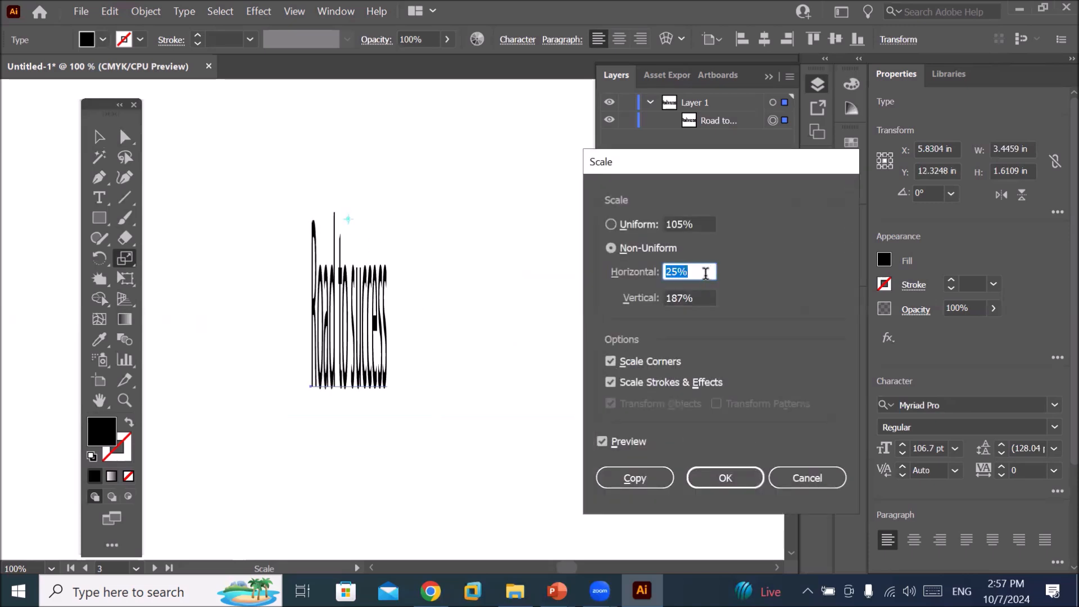
{"action": "key", "text": "Up"}
{"action": "key", "text": "Up"}
{"action": "key", "text": "Up"}
{"action": "key", "text": "Up"}
{"action": "key", "text": "Up"}
{"action": "key", "text": "Up"}
{"action": "key", "text": "Up"}
{"action": "key", "text": "Up"}
{"action": "key", "text": "Up"}
{"action": "key", "text": "Up"}
{"action": "key", "text": "Up"}
{"action": "key", "text": "Up"}
{"action": "key", "text": "Up"}
{"action": "key", "text": "Up"}
{"action": "key", "text": "Up"}
{"action": "key", "text": "Up"}
{"action": "key", "text": "Up"}
{"action": "key", "text": "Up"}
{"action": "key", "text": "Up"}
{"action": "key", "text": "Up"}
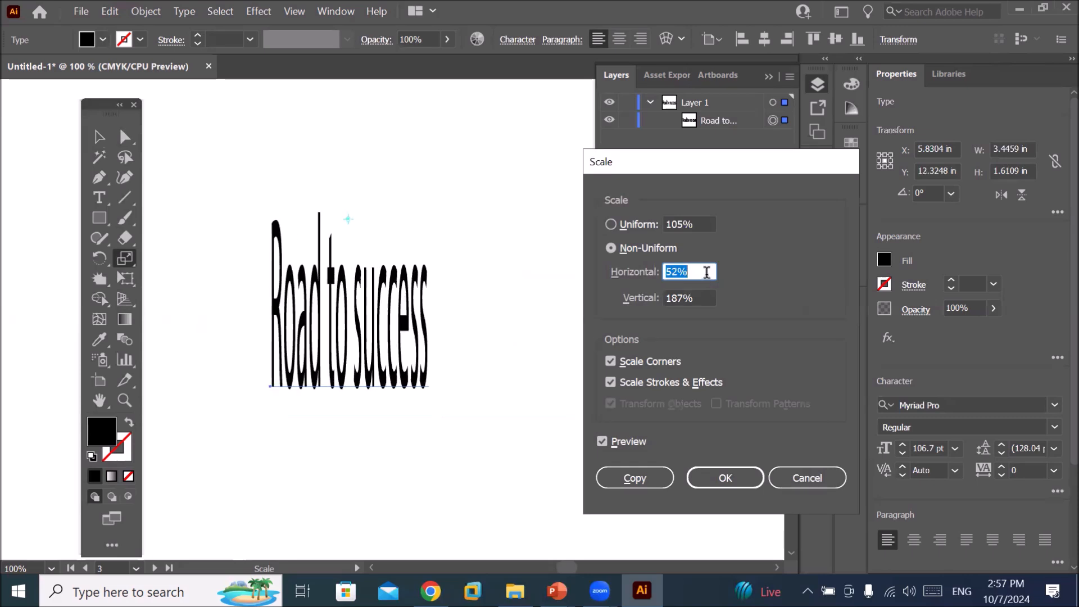
{"action": "key", "text": "Up"}
{"action": "key", "text": "Up"}
{"action": "key", "text": "Up"}
{"action": "key", "text": "Up"}
{"action": "key", "text": "Up"}
{"action": "key", "text": "Up"}
{"action": "key", "text": "Up"}
{"action": "key", "text": "Up"}
{"action": "key", "text": "Up"}
{"action": "key", "text": "Up"}
{"action": "key", "text": "Up"}
{"action": "key", "text": "Up"}
{"action": "key", "text": "Up"}
{"action": "key", "text": "Up"}
{"action": "key", "text": "Up"}
{"action": "key", "text": "Up"}
{"action": "key", "text": "Up"}
{"action": "key", "text": "Up"}
{"action": "key", "text": "Up"}
{"action": "key", "text": "Up"}
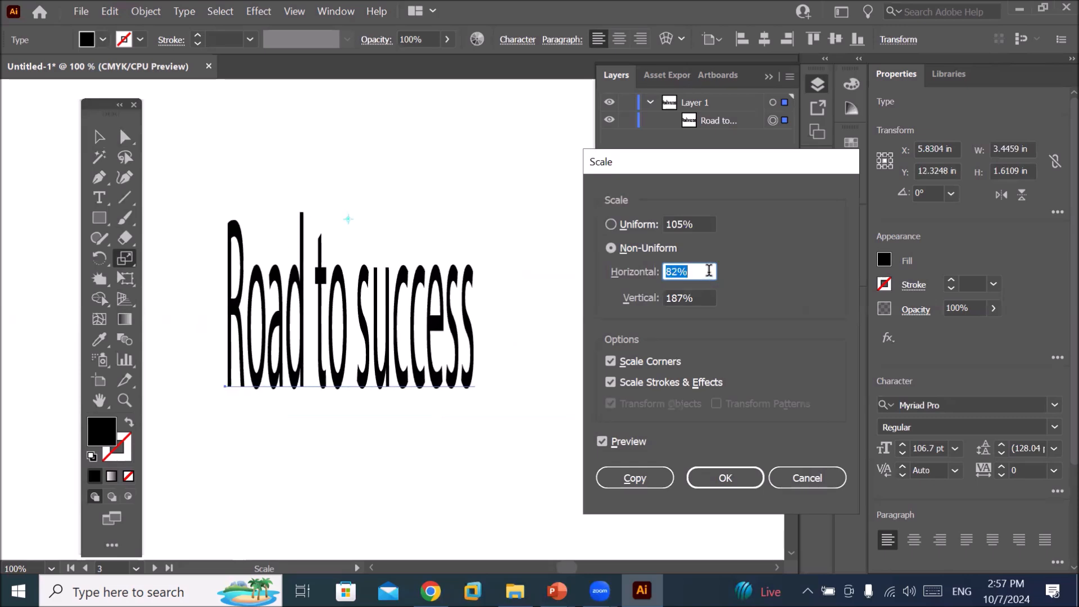
{"action": "key", "text": "Up"}
{"action": "key", "text": "Up"}
{"action": "key", "text": "Up"}
{"action": "key", "text": "Up"}
{"action": "key", "text": "Up"}
{"action": "key", "text": "Up"}
{"action": "key", "text": "Up"}
{"action": "key", "text": "Up"}
{"action": "key", "text": "Up"}
{"action": "key", "text": "Up"}
{"action": "key", "text": "Up"}
{"action": "key", "text": "Up"}
{"action": "key", "text": "Up"}
{"action": "key", "text": "Up"}
{"action": "key", "text": "Up"}
{"action": "key", "text": "Up"}
{"action": "key", "text": "Up"}
{"action": "key", "text": "Up"}
{"action": "key", "text": "Up"}
{"action": "key", "text": "Up"}
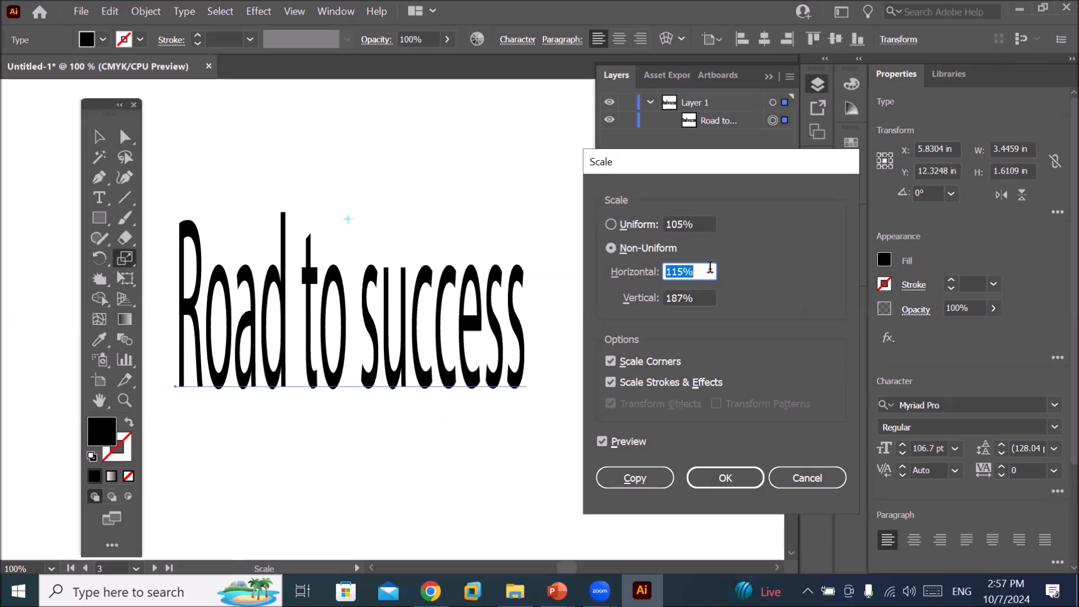
{"action": "key", "text": "Up"}
{"action": "key", "text": "Up"}
{"action": "key", "text": "Up"}
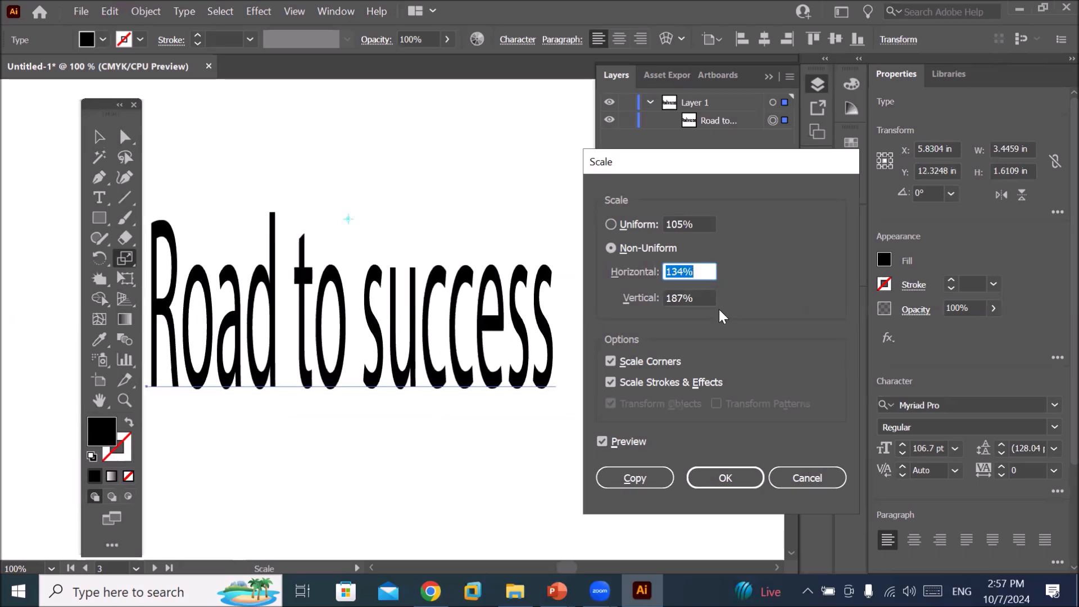
Lower the vertical scale to 47% and apply the non-uniform scale to a copy of the "Road to success" text.
{"action": "left_click", "coordinate": [705, 299]}
{"action": "key", "text": "Down"}
{"action": "key", "text": "Down"}
{"action": "key", "text": "Down"}
{"action": "key", "text": "Down"}
{"action": "key", "text": "Down"}
{"action": "key", "text": "Down"}
{"action": "key", "text": "Down"}
{"action": "key", "text": "Down"}
{"action": "key", "text": "Down"}
{"action": "key", "text": "Down"}
{"action": "key", "text": "Down"}
{"action": "key", "text": "Down"}
{"action": "key", "text": "Down"}
{"action": "key", "text": "Down"}
{"action": "key", "text": "Down"}
{"action": "key", "text": "Down"}
{"action": "key", "text": "Down"}
{"action": "key", "text": "Down"}
{"action": "key", "text": "Down"}
{"action": "key", "text": "Down"}
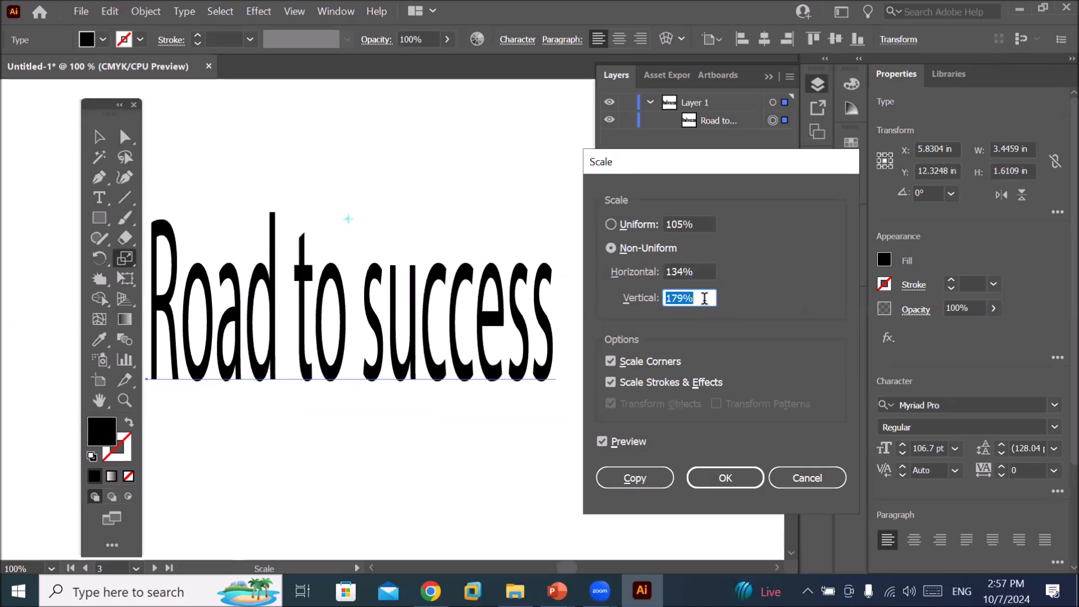
{"action": "key", "text": "Down"}
{"action": "key", "text": "Down"}
{"action": "key", "text": "Down"}
{"action": "key", "text": "Down"}
{"action": "key", "text": "Down"}
{"action": "key", "text": "Down"}
{"action": "key", "text": "Down"}
{"action": "key", "text": "Down"}
{"action": "key", "text": "Down"}
{"action": "key", "text": "Down"}
{"action": "key", "text": "Down"}
{"action": "key", "text": "Down"}
{"action": "key", "text": "Down"}
{"action": "key", "text": "Down"}
{"action": "key", "text": "Down"}
{"action": "key", "text": "Down"}
{"action": "key", "text": "Down"}
{"action": "key", "text": "Down"}
{"action": "key", "text": "Down"}
{"action": "key", "text": "Down"}
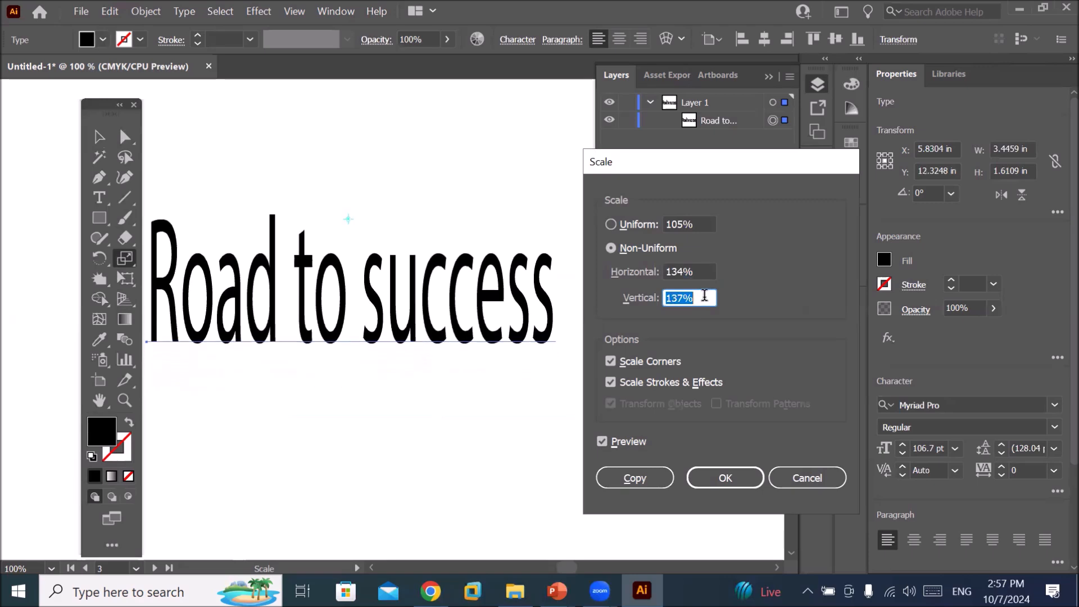
{"action": "key", "text": "Down"}
{"action": "key", "text": "Down"}
{"action": "key", "text": "Down"}
{"action": "key", "text": "Down"}
{"action": "key", "text": "Down"}
{"action": "key", "text": "Down"}
{"action": "key", "text": "Down"}
{"action": "key", "text": "Down"}
{"action": "key", "text": "Down"}
{"action": "key", "text": "Down"}
{"action": "key", "text": "Down"}
{"action": "key", "text": "Down"}
{"action": "key", "text": "Down"}
{"action": "key", "text": "Down"}
{"action": "key", "text": "Down"}
{"action": "key", "text": "Down"}
{"action": "key", "text": "Down"}
{"action": "key", "text": "Down"}
{"action": "key", "text": "Down"}
{"action": "key", "text": "Down"}
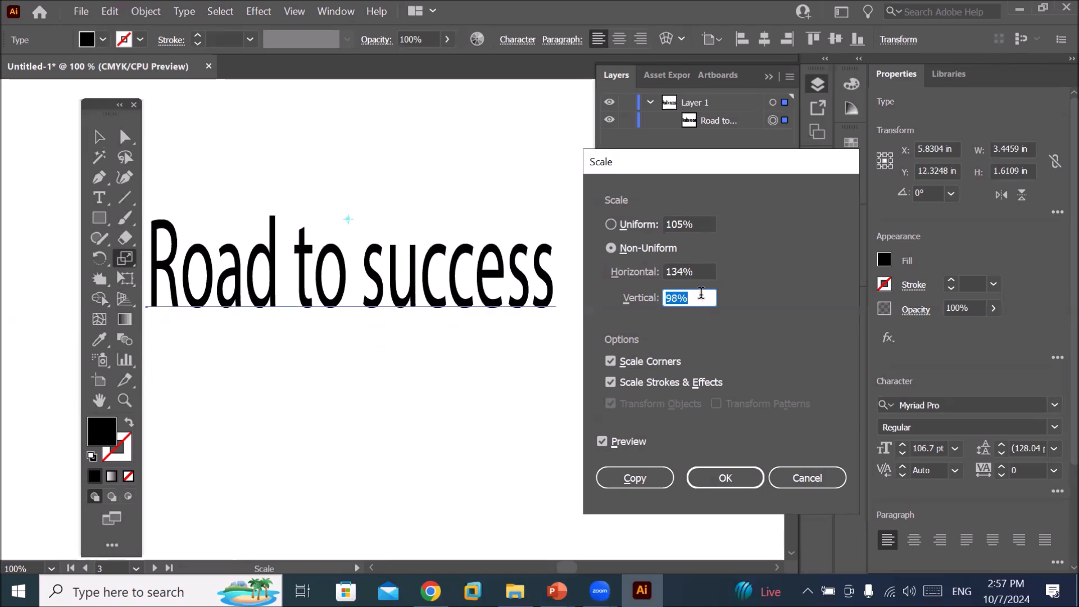
{"action": "key", "text": "Down"}
{"action": "key", "text": "Down"}
{"action": "key", "text": "Down"}
{"action": "key", "text": "Down"}
{"action": "key", "text": "Down"}
{"action": "key", "text": "Down"}
{"action": "key", "text": "Down"}
{"action": "key", "text": "Down"}
{"action": "key", "text": "Down"}
{"action": "key", "text": "Down"}
{"action": "key", "text": "Down"}
{"action": "key", "text": "Down"}
{"action": "key", "text": "Down"}
{"action": "key", "text": "Down"}
{"action": "key", "text": "Down"}
{"action": "key", "text": "Down"}
{"action": "key", "text": "Down"}
{"action": "key", "text": "Down"}
{"action": "key", "text": "Down"}
{"action": "key", "text": "Down"}
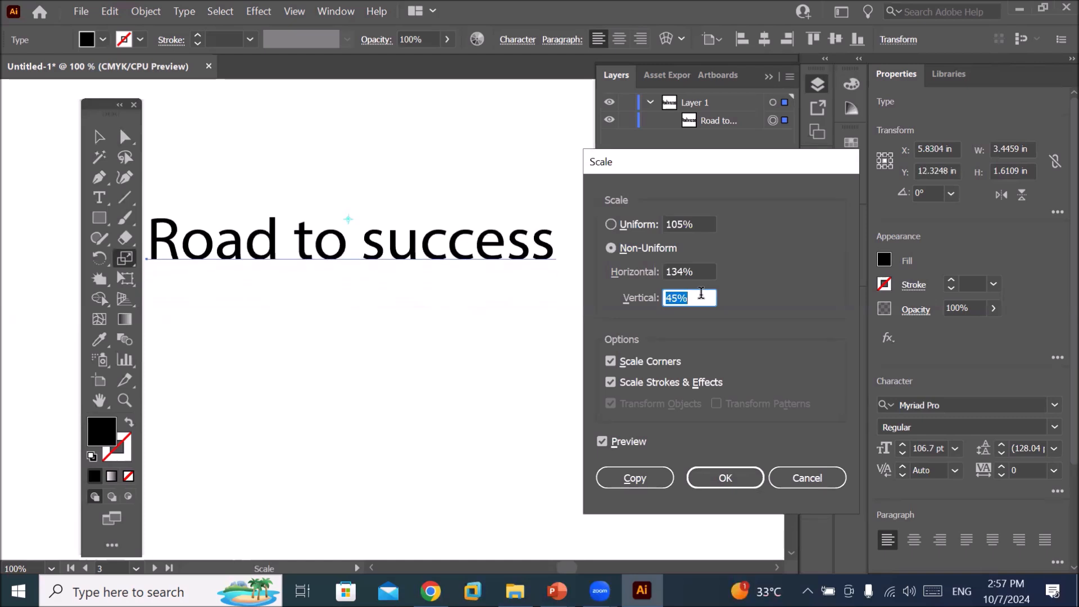
{"action": "key", "text": "Up"}
{"action": "key", "text": "Up"}
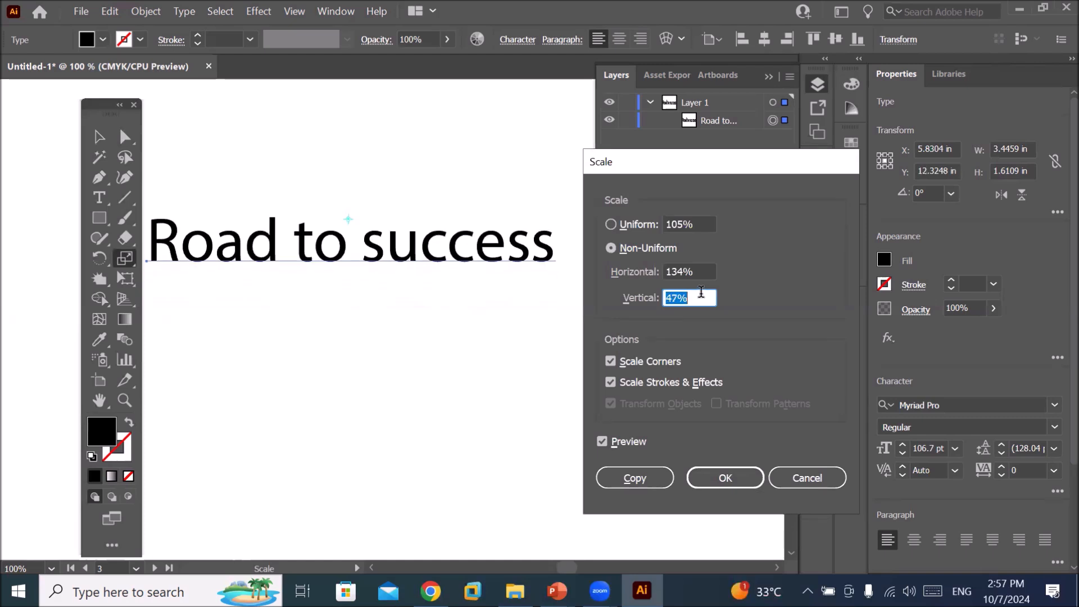
{"action": "left_click", "coordinate": [647, 477]}
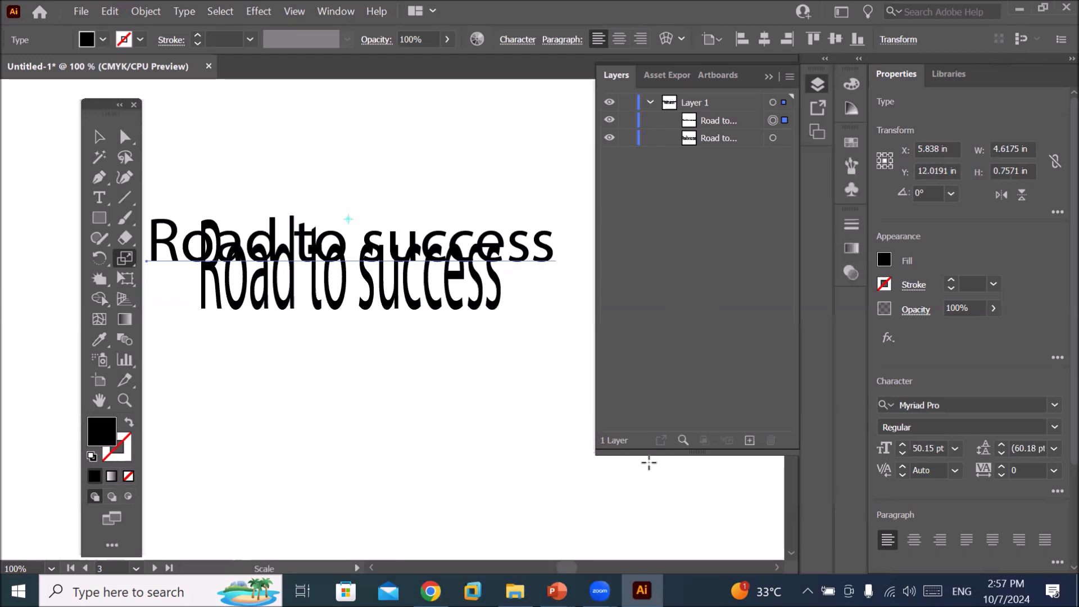
Fill the scaled text copy with red and move it up above the original black text.
{"action": "left_click", "coordinate": [103, 40]}
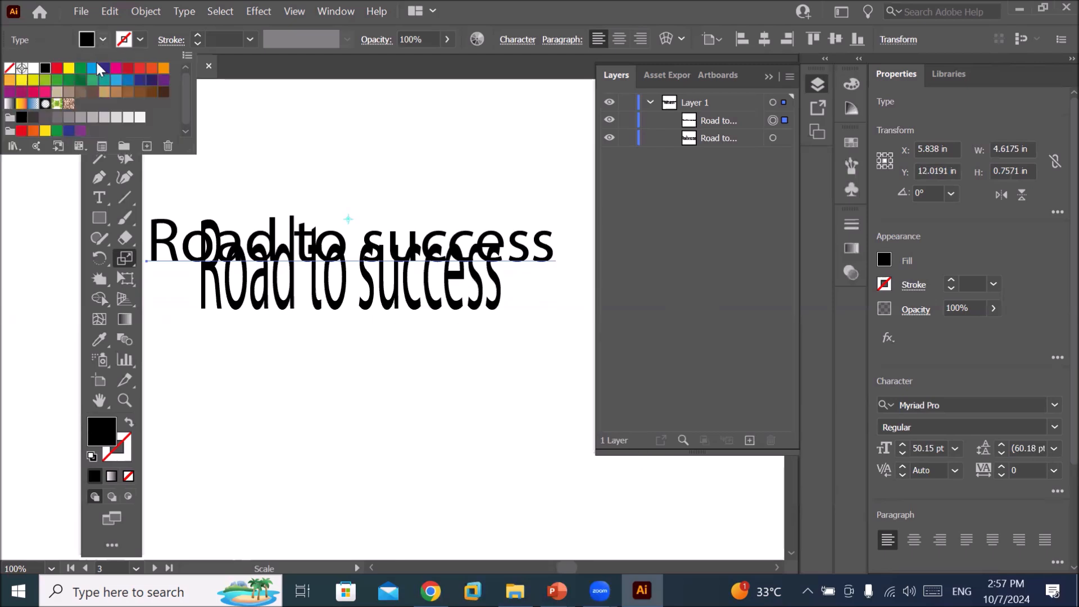
{"action": "left_click", "coordinate": [57, 68]}
{"action": "left_click", "coordinate": [318, 446]}
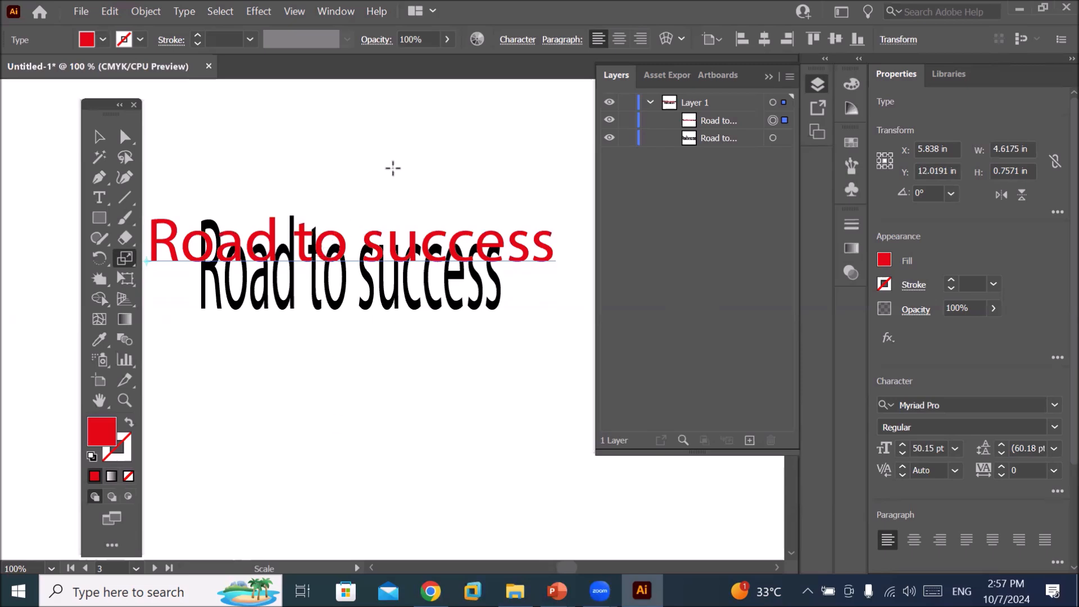
{"action": "left_click", "coordinate": [99, 137]}
{"action": "left_click_drag", "start_coordinate": [335, 243], "coordinate": [340, 207]}
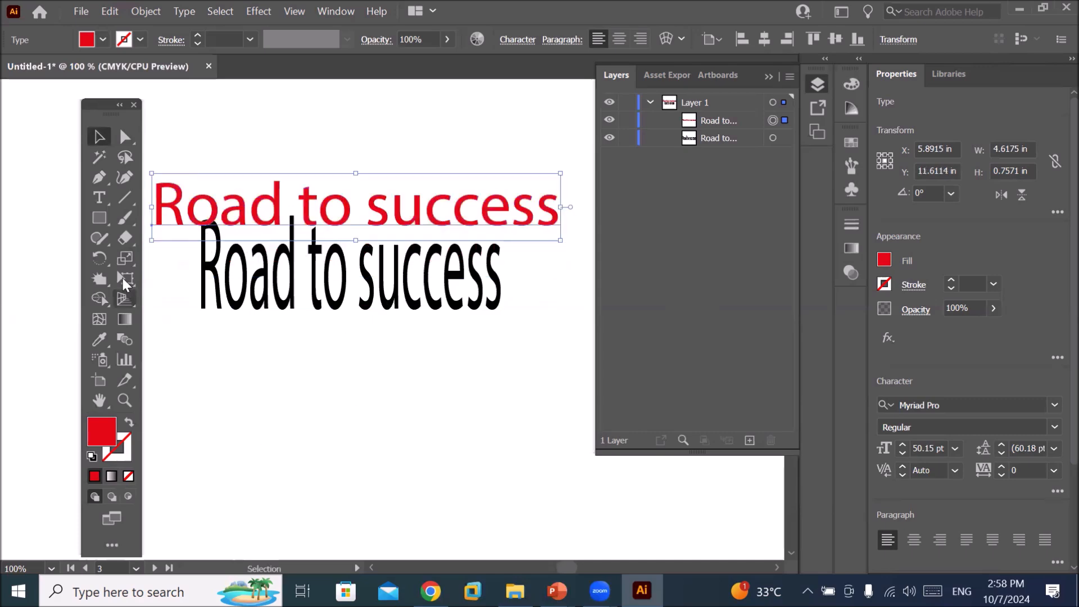
Draw a red rectangle about 1.69 in wide by 1.77 in high on the empty artboard beside the text.
{"action": "left_click", "coordinate": [124, 258]}
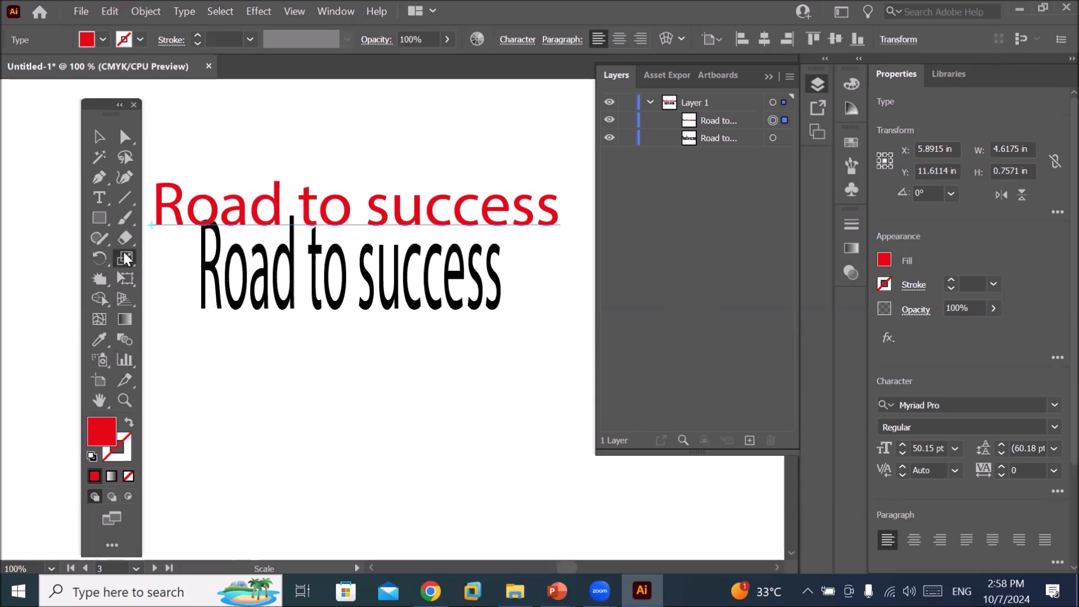
{"action": "scroll", "coordinate": [225, 349], "scroll_direction": "down", "scroll_amount": 3}
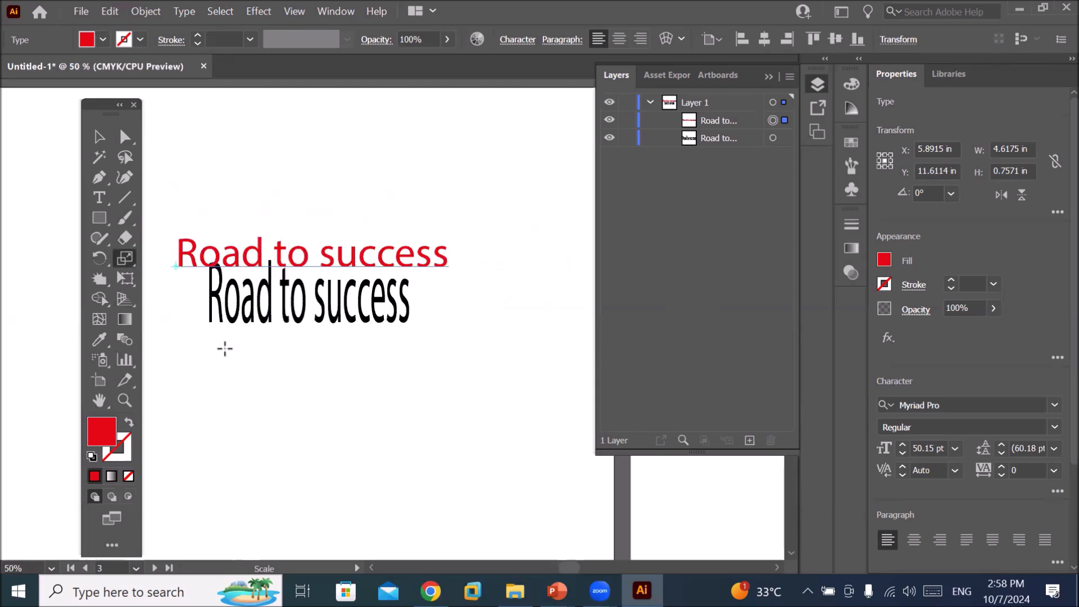
{"action": "left_click_drag", "start_coordinate": [469, 385], "coordinate": [229, 368]}
{"action": "scroll", "coordinate": [230, 365], "scroll_direction": "up", "scroll_amount": 1}
{"action": "scroll", "coordinate": [230, 364], "scroll_direction": "up", "scroll_amount": 2}
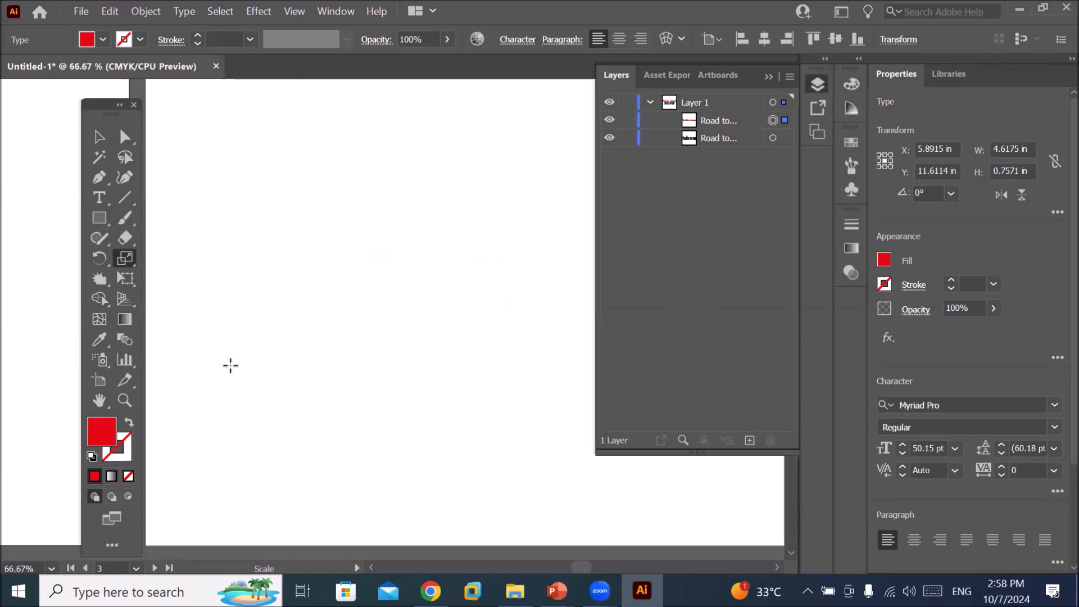
{"action": "scroll", "coordinate": [220, 354], "scroll_direction": "down", "scroll_amount": 1}
{"action": "left_click", "coordinate": [100, 218]}
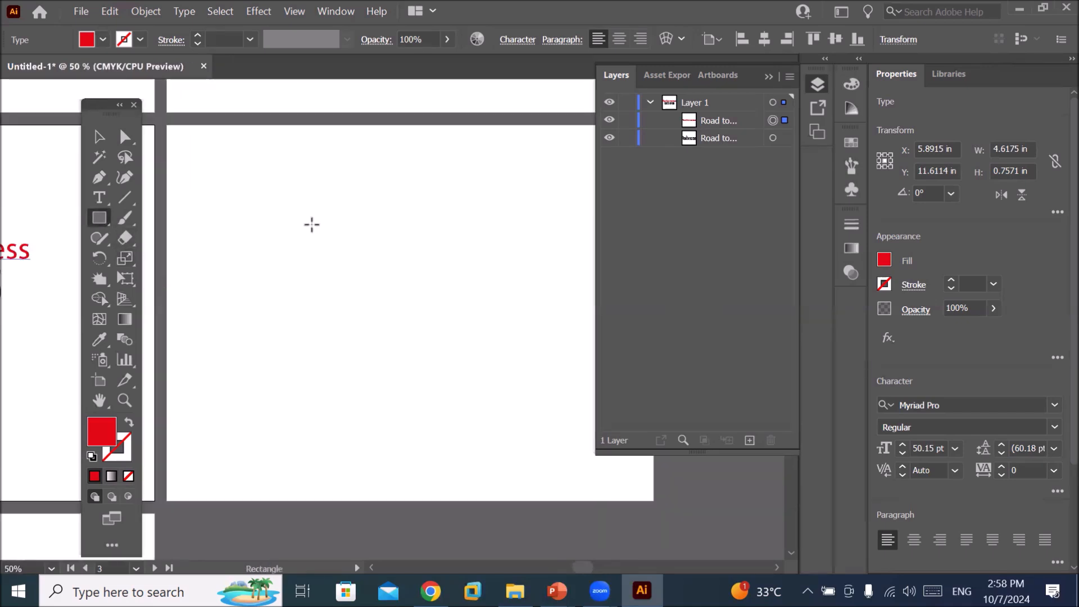
{"action": "left_click_drag", "start_coordinate": [318, 218], "coordinate": [393, 294]}
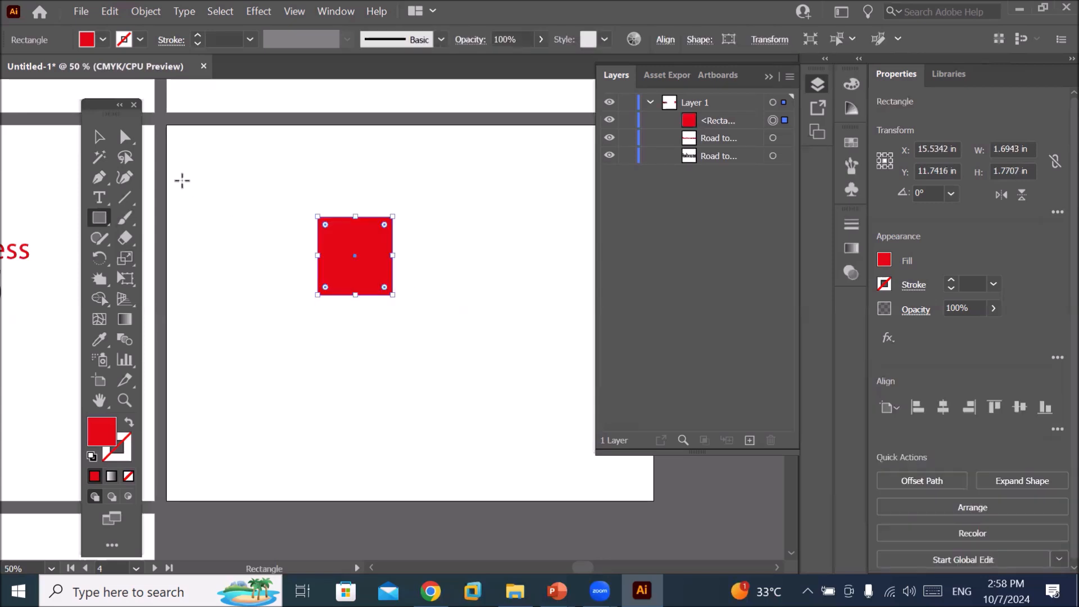
Move the rectangle slightly to the right, and slant it into a parallelogram by shifting only its upper anchor points right.
{"action": "left_click", "coordinate": [130, 138]}
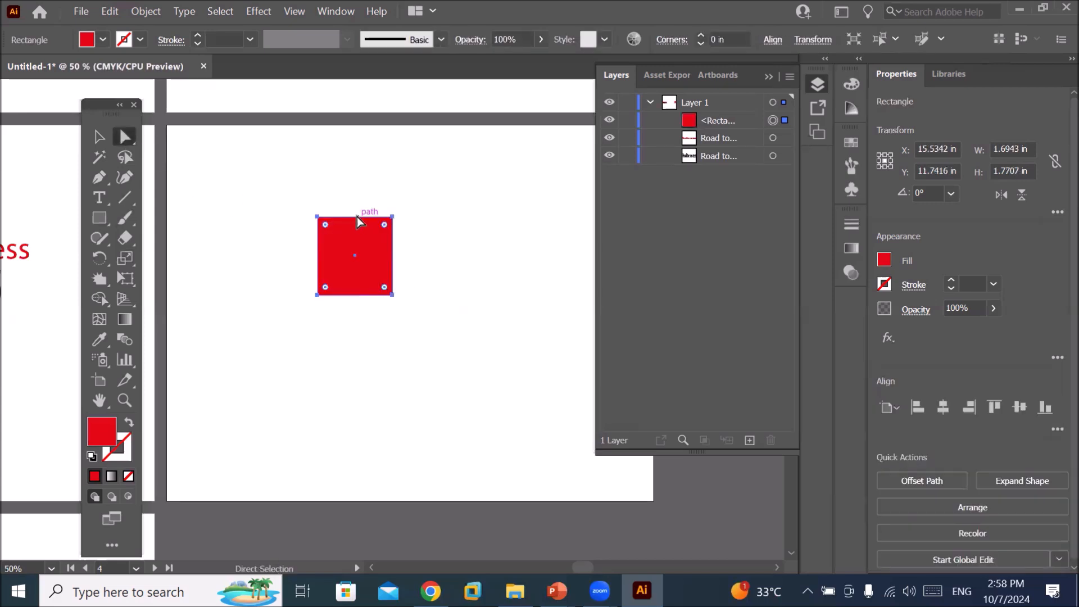
{"action": "left_click_drag", "start_coordinate": [353, 218], "coordinate": [387, 221]}
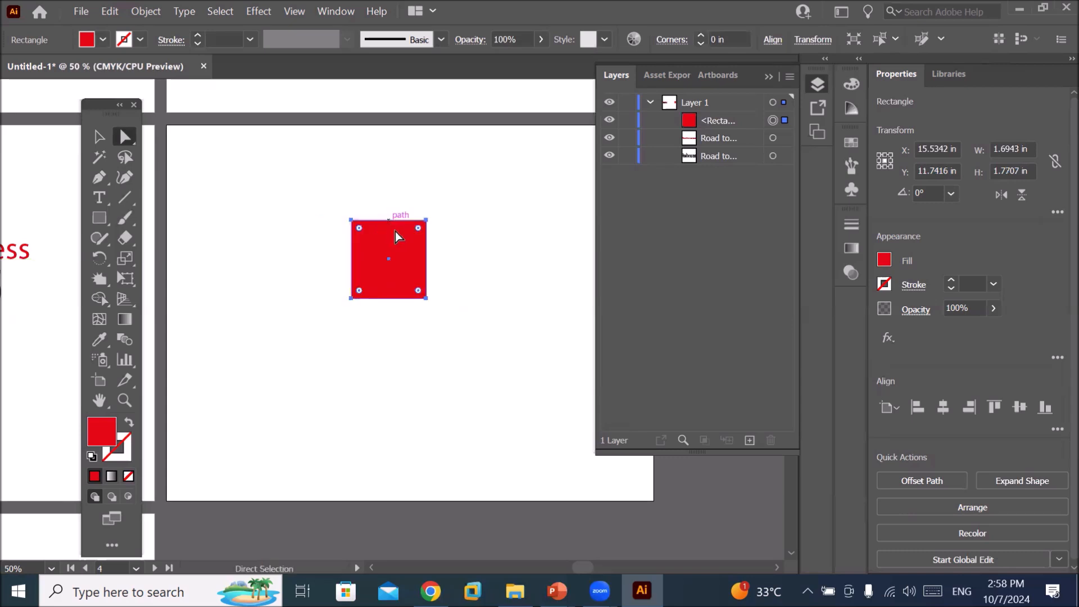
{"action": "scroll", "coordinate": [432, 278], "scroll_direction": "up", "scroll_amount": 1}
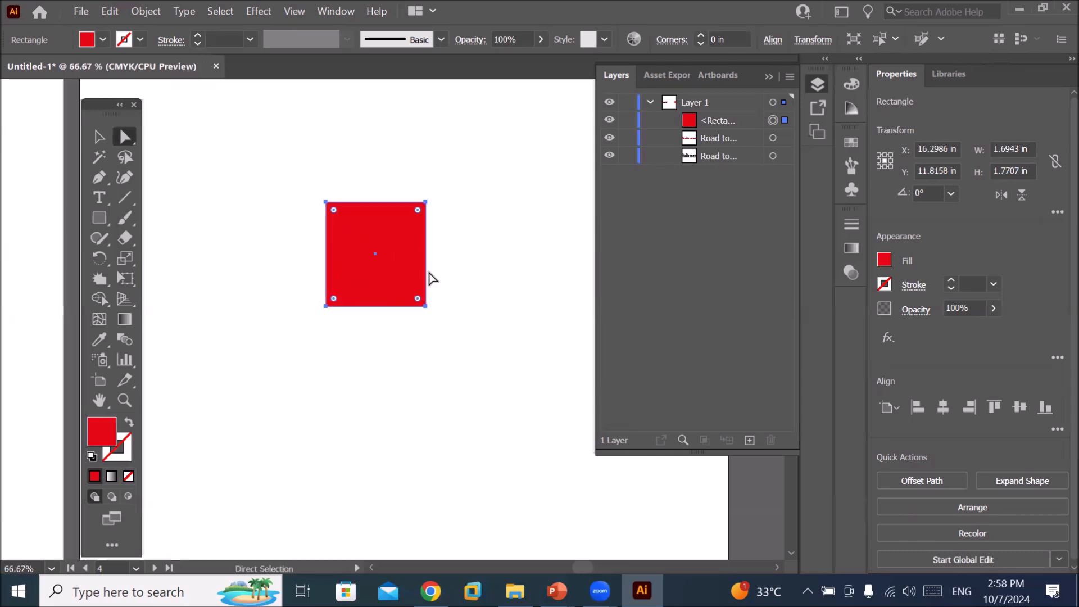
{"action": "left_click_drag", "start_coordinate": [301, 188], "coordinate": [445, 226]}
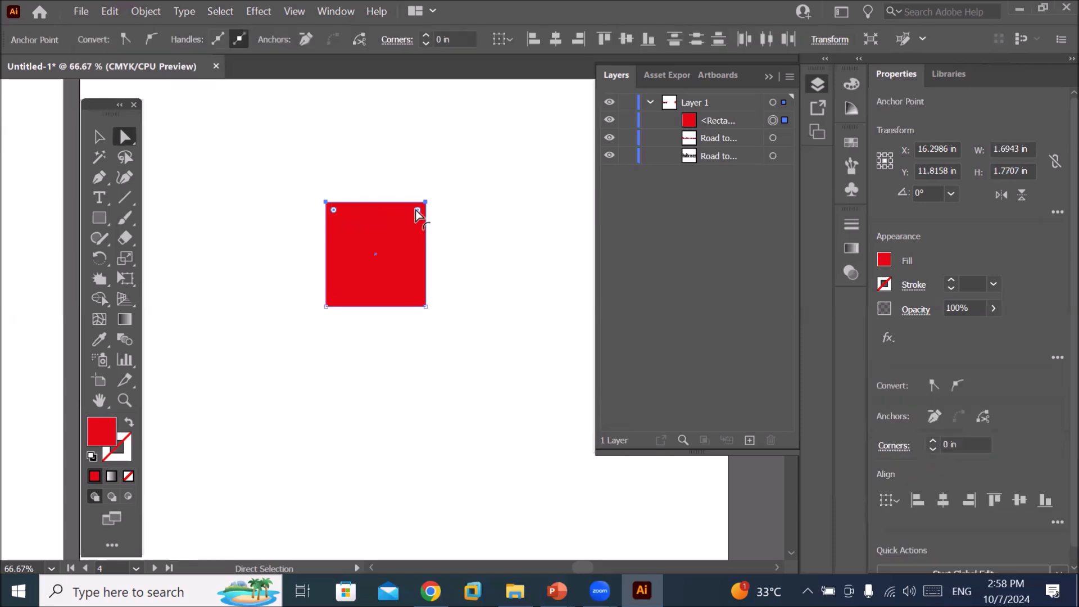
{"action": "left_click_drag", "start_coordinate": [380, 204], "coordinate": [453, 201]}
Shift the parallelogram's upper anchor points back to the left, and move its left-edge anchor points downward.
{"action": "left_click_drag", "start_coordinate": [365, 184], "coordinate": [522, 243]}
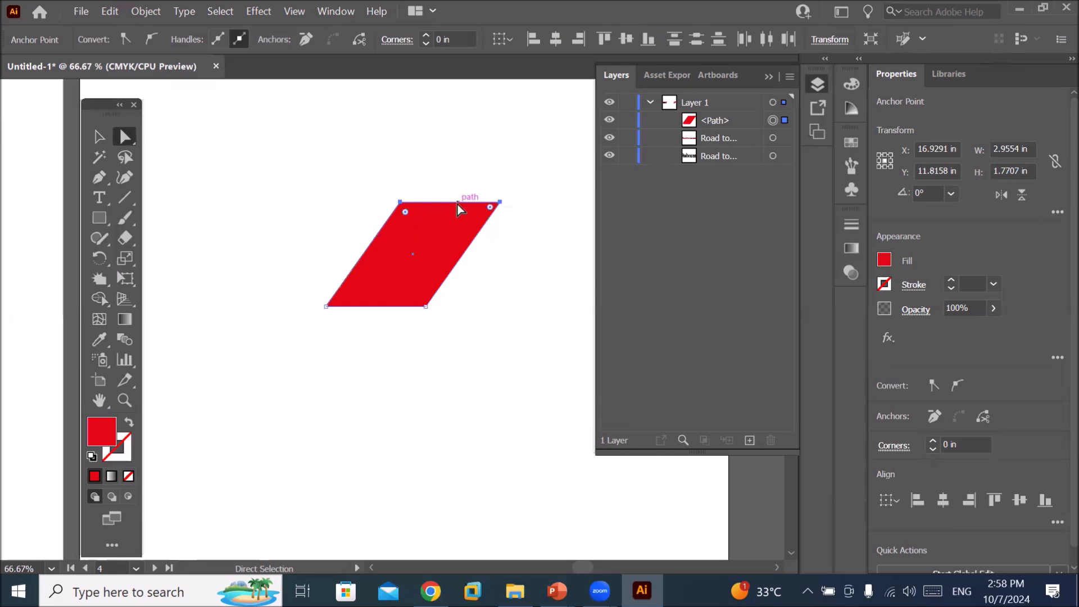
{"action": "left_click_drag", "start_coordinate": [458, 206], "coordinate": [386, 207]}
{"action": "left_click_drag", "start_coordinate": [294, 195], "coordinate": [347, 342]}
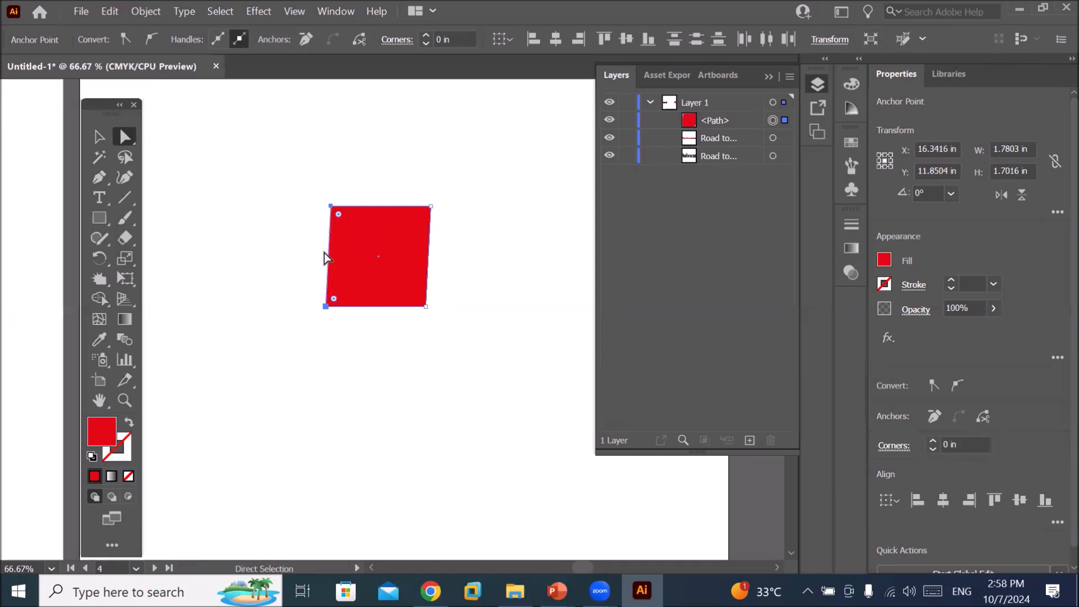
{"action": "left_click_drag", "start_coordinate": [329, 257], "coordinate": [326, 310]}
Delete all artwork, and draw a red square about 0.85 in wide near the fourth artboard's upper-left corner.
{"action": "key", "text": "ctrl+a"}
{"action": "key", "text": "Delete"}
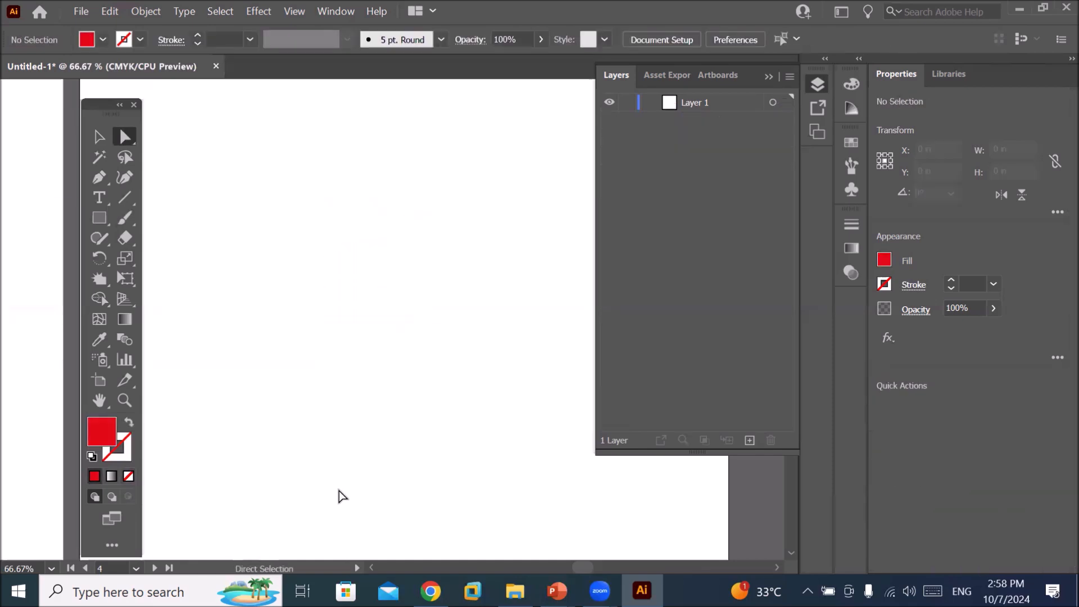
{"action": "scroll", "coordinate": [294, 413], "scroll_direction": "down", "scroll_amount": 2}
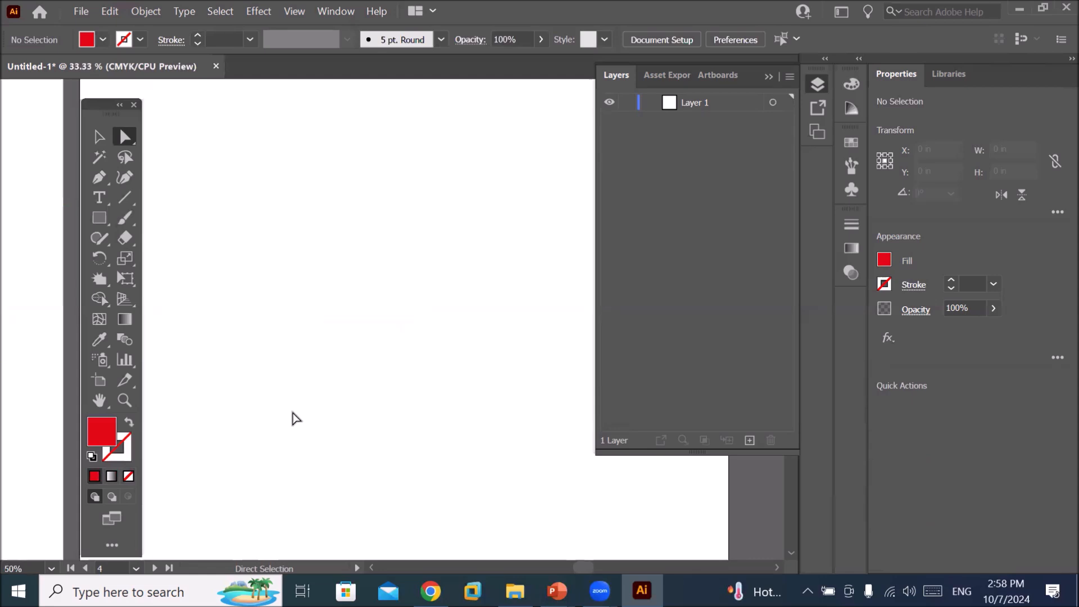
{"action": "left_click", "coordinate": [100, 217]}
{"action": "left_click_drag", "start_coordinate": [226, 270], "coordinate": [251, 296]}
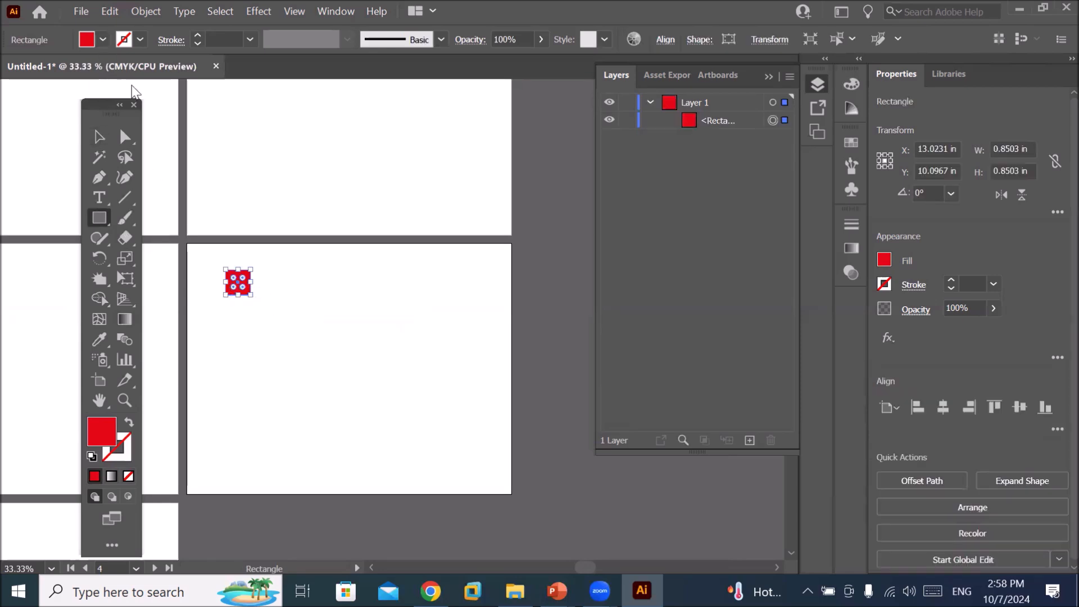
Duplicate the square about 1.06 in to the right and repeat the copy to form a row of seven squares.
{"action": "left_click", "coordinate": [99, 140]}
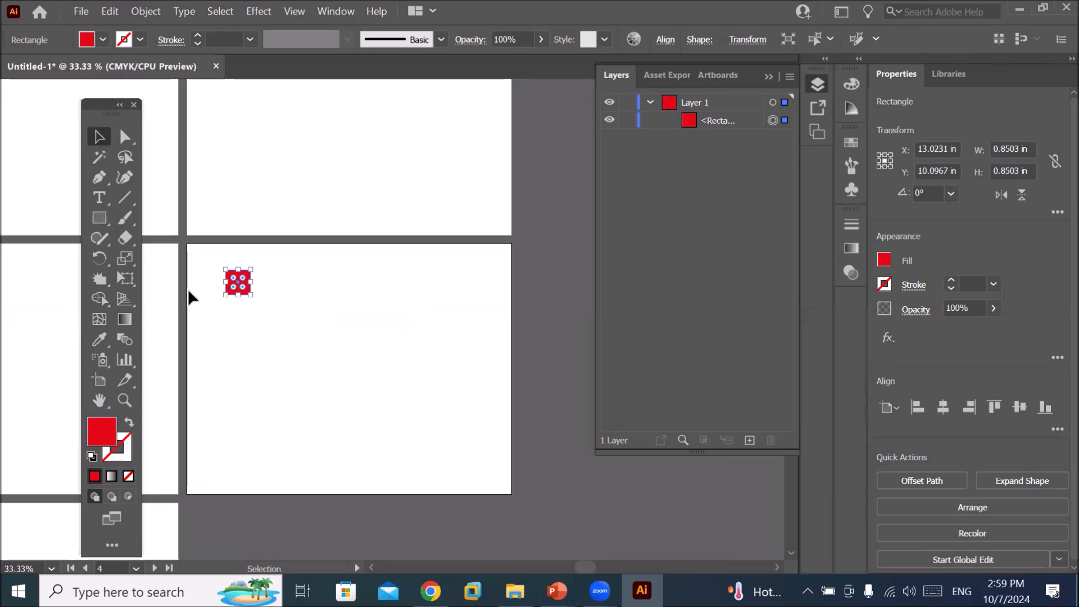
{"action": "scroll", "coordinate": [189, 297], "scroll_direction": "up", "scroll_amount": 2}
{"action": "left_click_drag", "start_coordinate": [280, 281], "coordinate": [343, 281]}
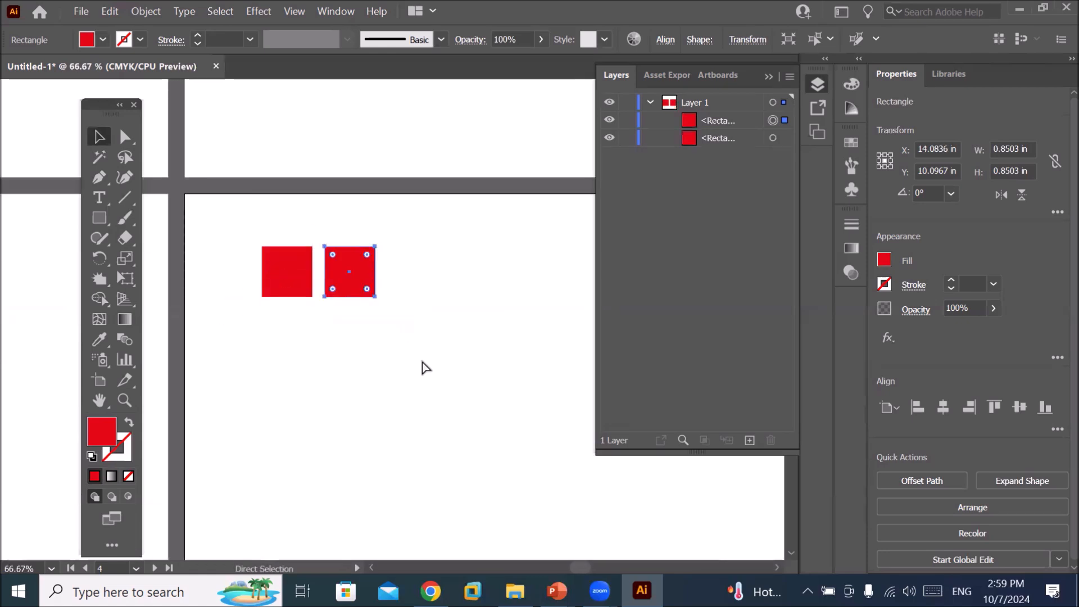
{"action": "key", "text": "ctrl+d"}
{"action": "key", "text": "ctrl+d"}
{"action": "key", "text": "ctrl+d"}
{"action": "key", "text": "ctrl+d"}
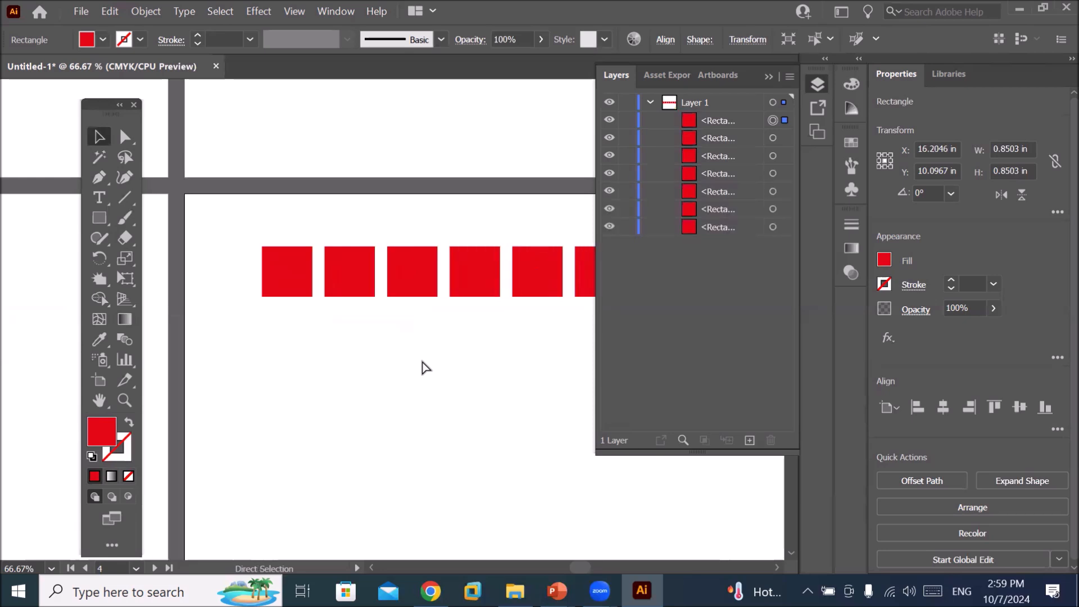
Duplicate the row of squares about 1.1 in downward and repeat the copy to form six rows.
{"action": "scroll", "coordinate": [417, 368], "scroll_direction": "down", "scroll_amount": 3}
{"action": "left_click_drag", "start_coordinate": [422, 359], "coordinate": [515, 369]}
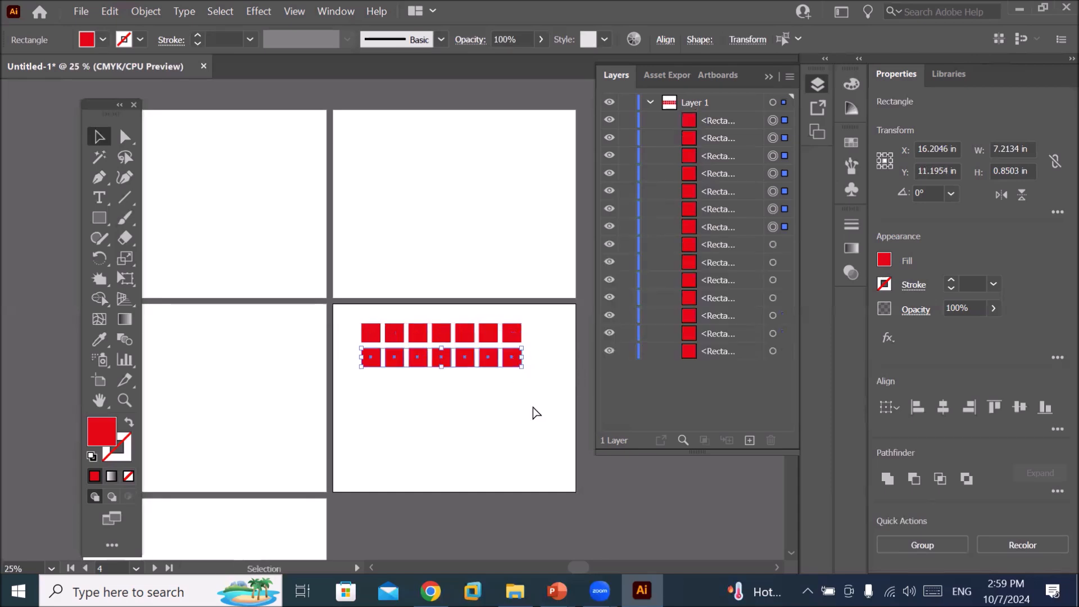
{"action": "key", "text": "ctrl+d"}
{"action": "key", "text": "ctrl+d"}
{"action": "key", "text": "ctrl+d"}
{"action": "key", "text": "ctrl+d"}
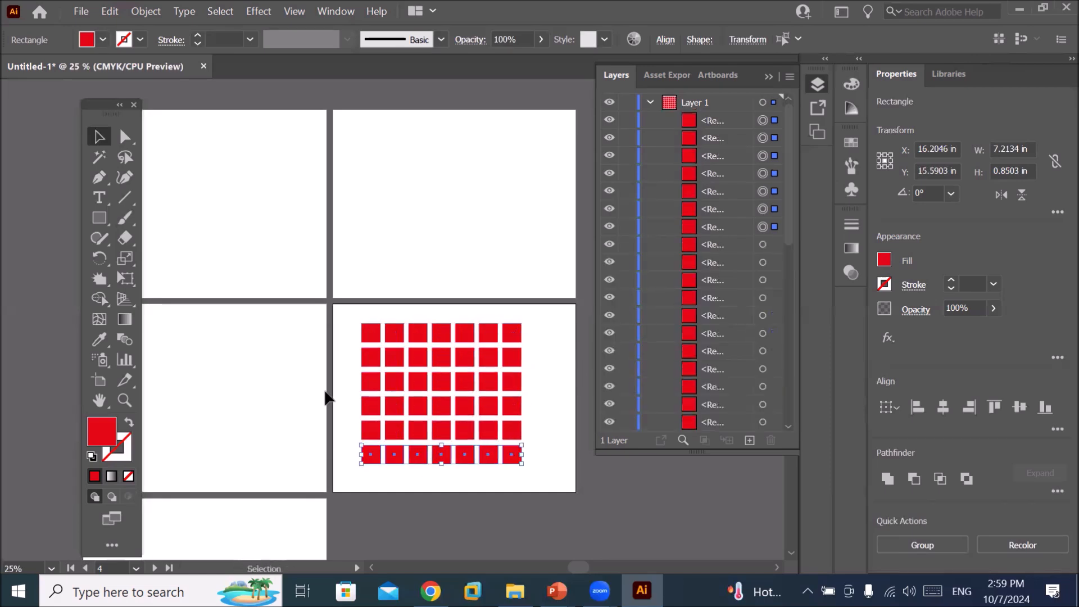
Slant the squares in the grid's top row by shifting only their upper anchor points to the right.
{"action": "left_click_drag", "start_coordinate": [337, 315], "coordinate": [542, 488]}
{"action": "scroll", "coordinate": [543, 488], "scroll_direction": "up", "scroll_amount": 1}
{"action": "scroll", "coordinate": [543, 488], "scroll_direction": "up", "scroll_amount": 1}
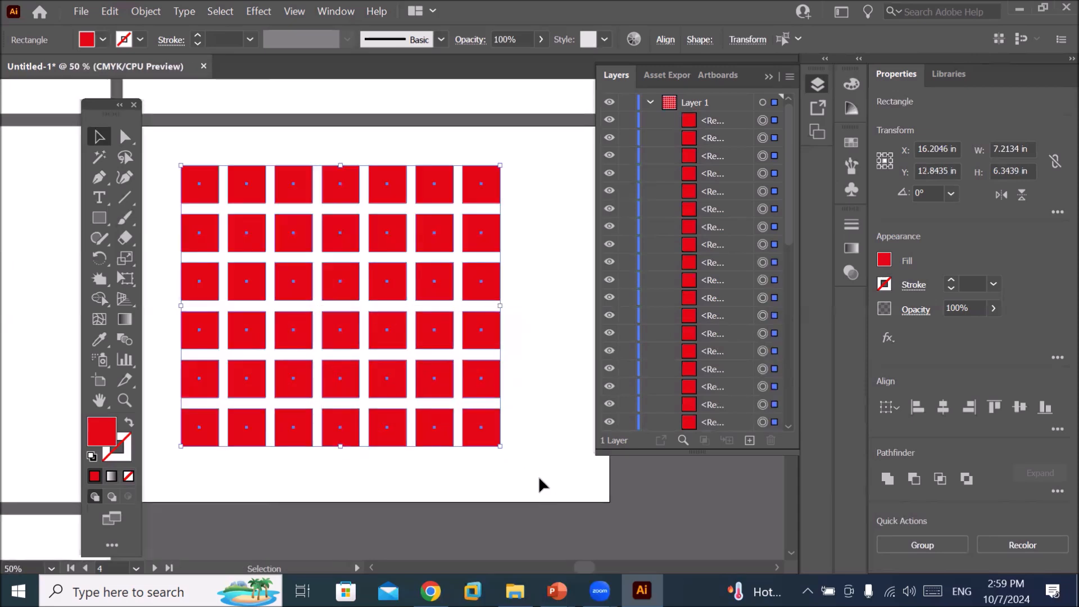
{"action": "left_click", "coordinate": [124, 141]}
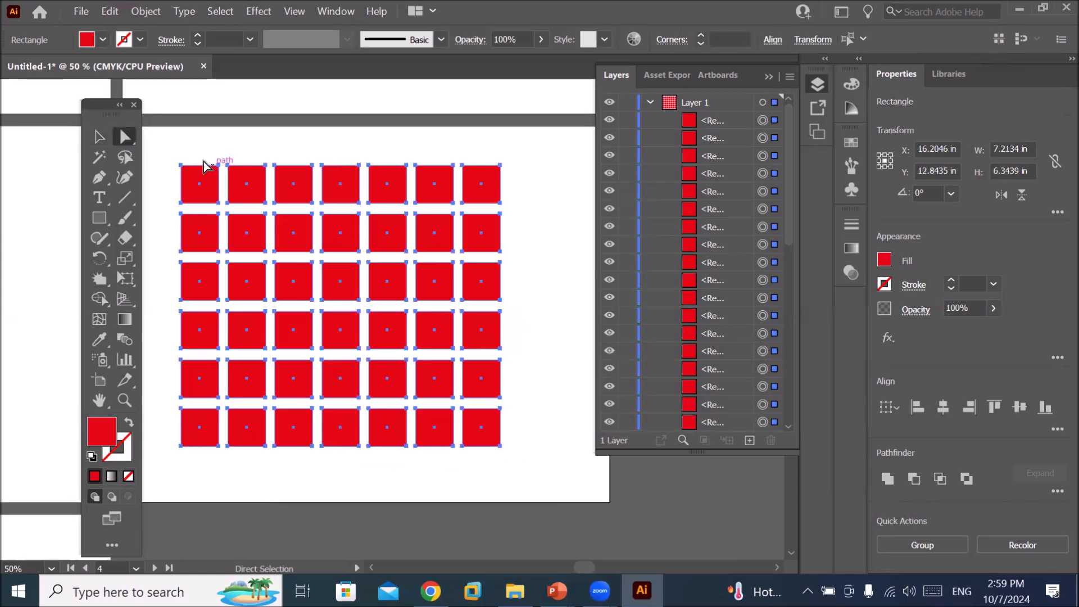
{"action": "left_click_drag", "start_coordinate": [164, 149], "coordinate": [506, 180]}
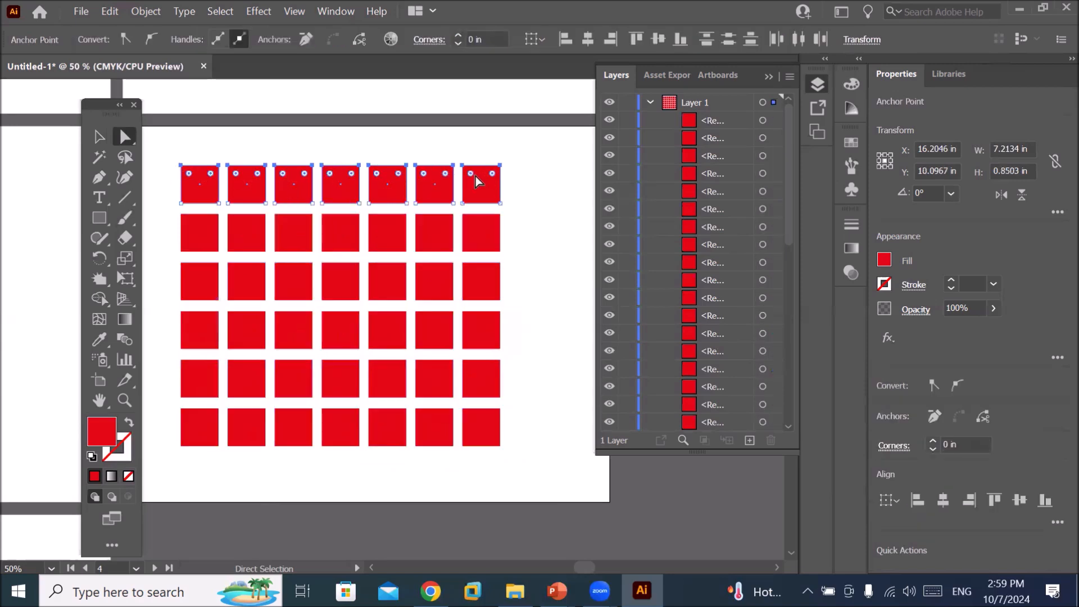
{"action": "left_click_drag", "start_coordinate": [342, 167], "coordinate": [382, 167]}
Slant the squares in the grid's bottom row by shifting their lower anchor points about 0.9 in to the left.
{"action": "left_click_drag", "start_coordinate": [158, 435], "coordinate": [528, 467]}
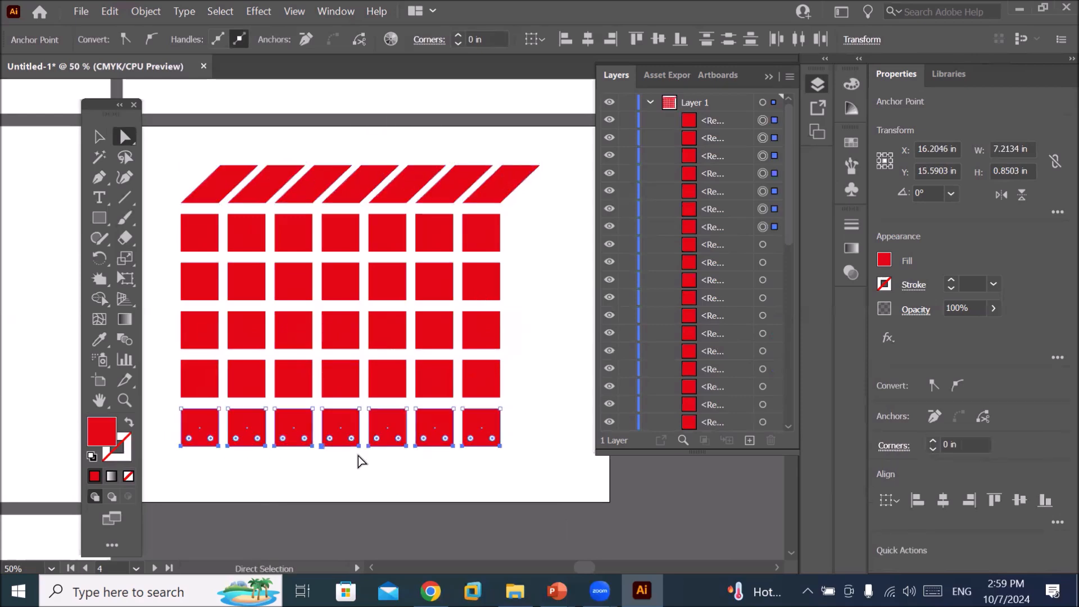
{"action": "left_click_drag", "start_coordinate": [340, 448], "coordinate": [307, 448]}
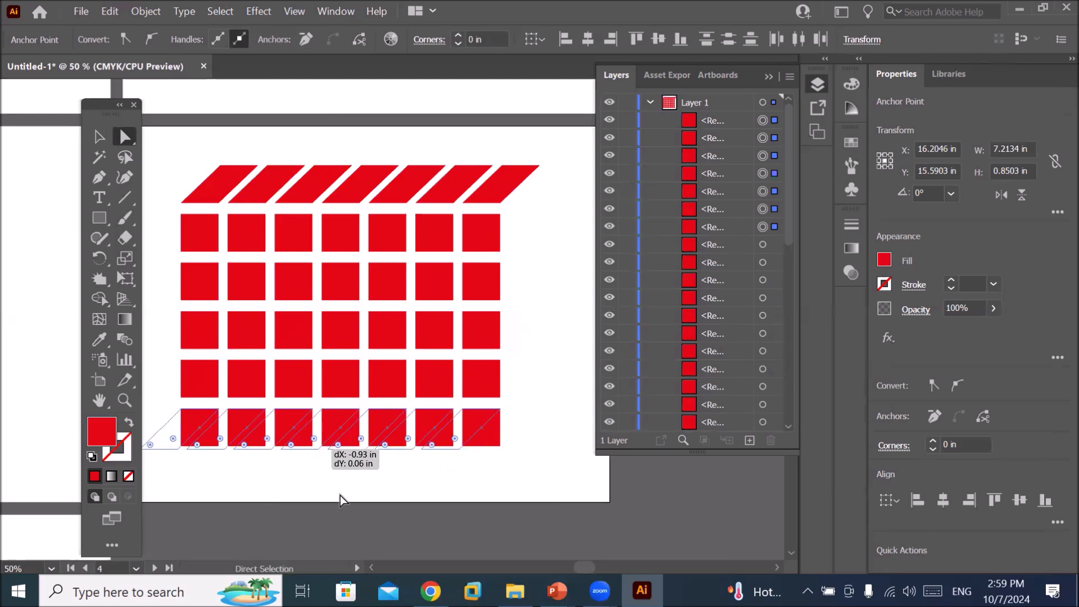
{"action": "left_click", "coordinate": [389, 510]}
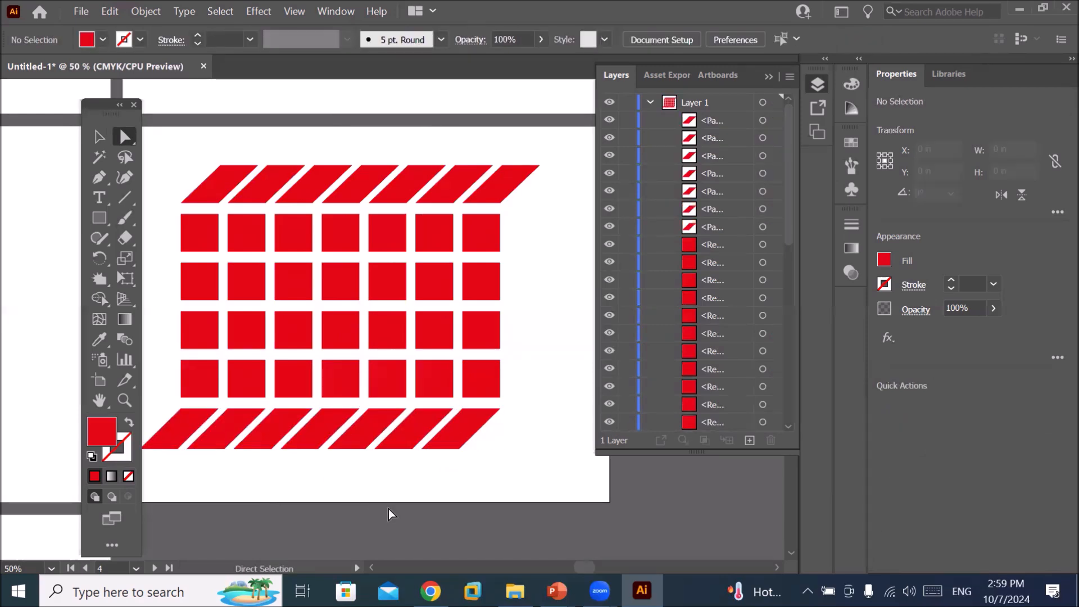
{"action": "scroll", "coordinate": [399, 501], "scroll_direction": "down", "scroll_amount": 2}
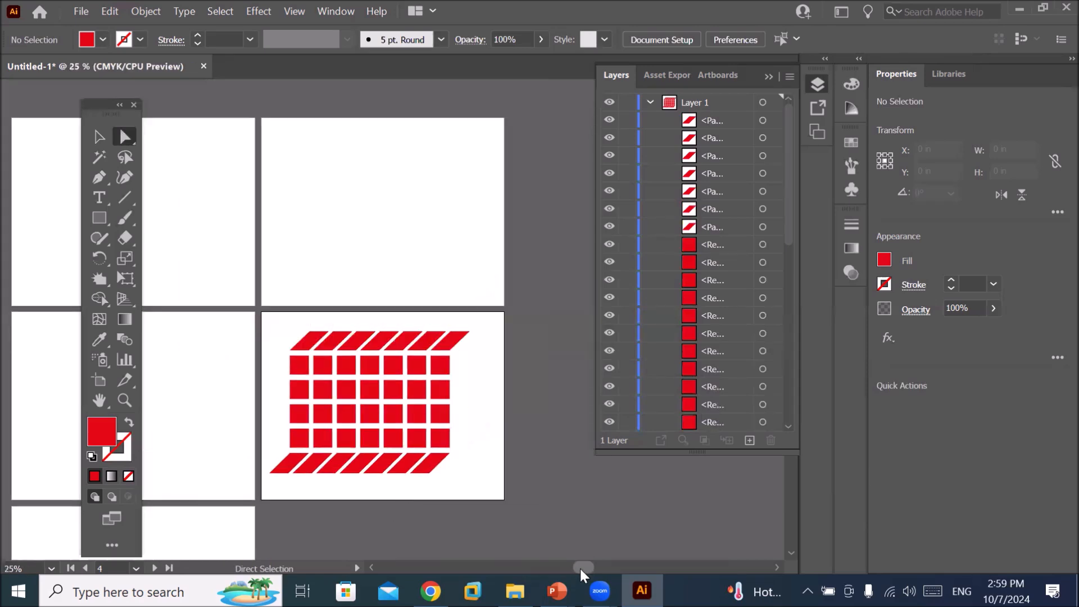
{"action": "left_click_drag", "start_coordinate": [579, 567], "coordinate": [564, 570]}
{"action": "left_click", "coordinate": [99, 218]}
{"action": "left_click_drag", "start_coordinate": [261, 328], "coordinate": [284, 351]}
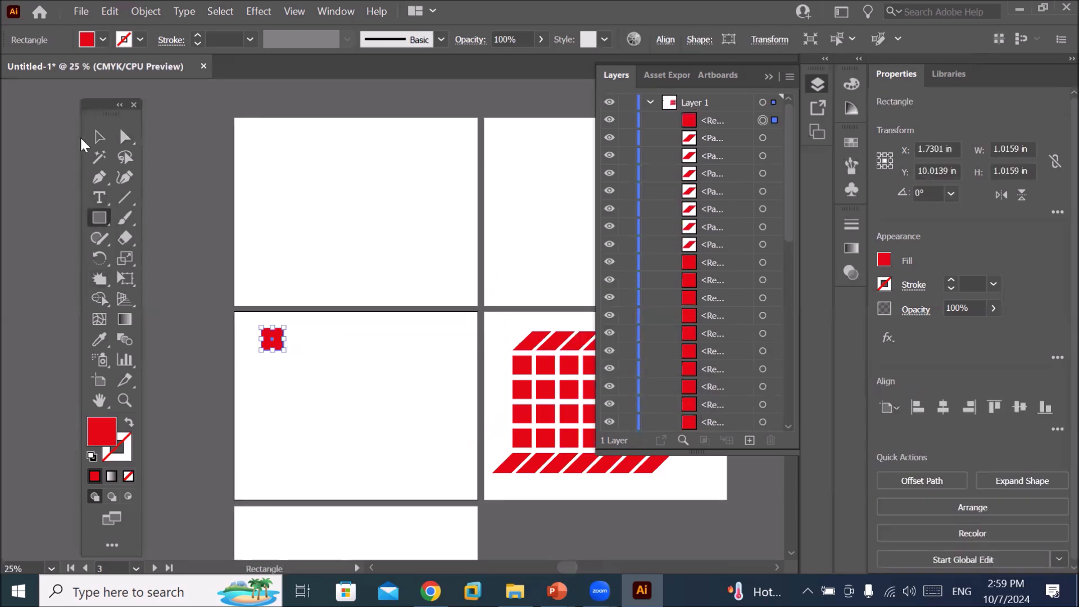
{"action": "left_click", "coordinate": [97, 137]}
{"action": "left_click_drag", "start_coordinate": [269, 341], "coordinate": [297, 339]}
{"action": "key", "text": "ctrl+d"}
{"action": "key", "text": "ctrl+d"}
{"action": "key", "text": "ctrl+d"}
{"action": "key", "text": "ctrl+d"}
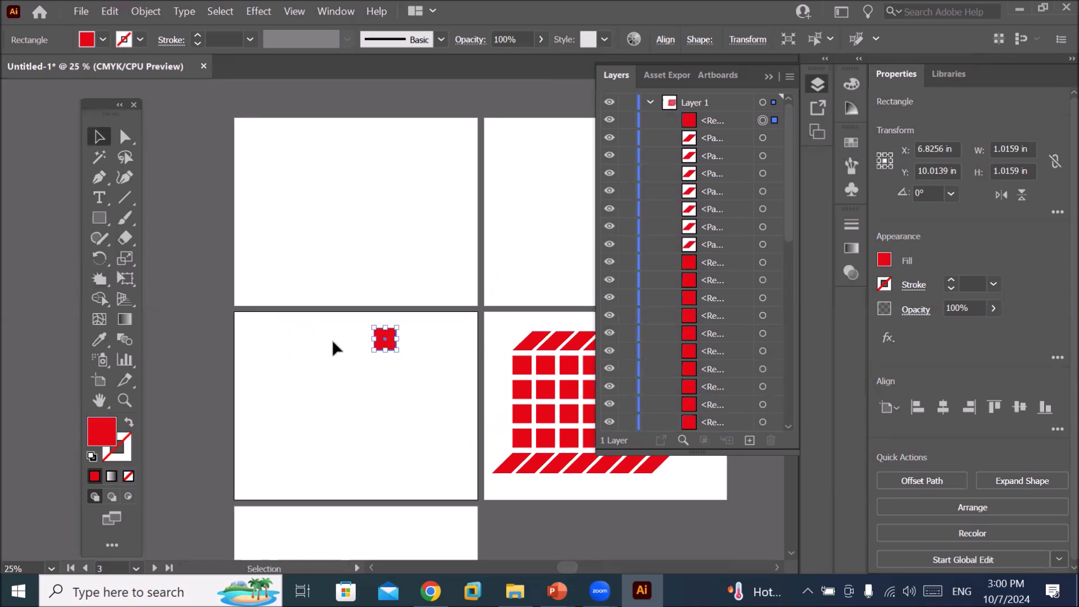
{"action": "key", "text": "a"}
{"action": "key", "text": "ctrl+z"}
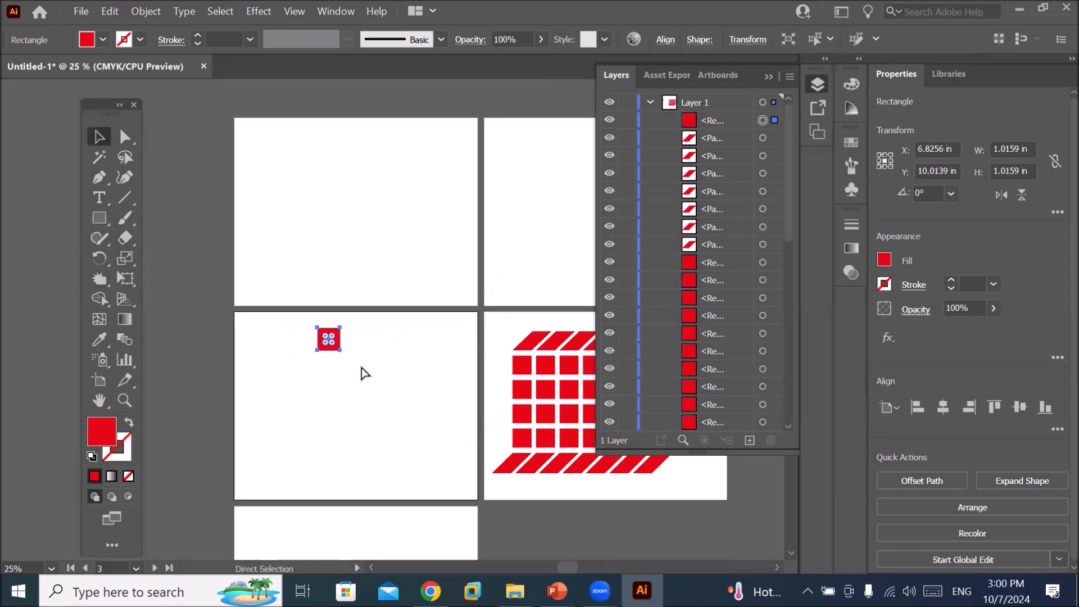
{"action": "key", "text": "ctrl+z"}
{"action": "key", "text": "ctrl+z"}
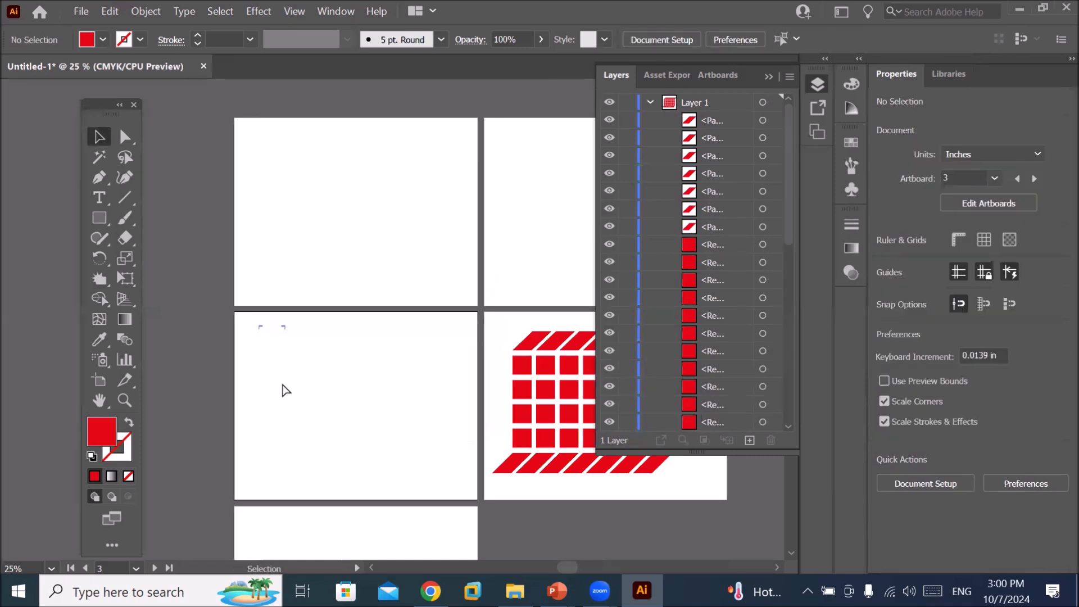
{"action": "key", "text": "ctrl+z"}
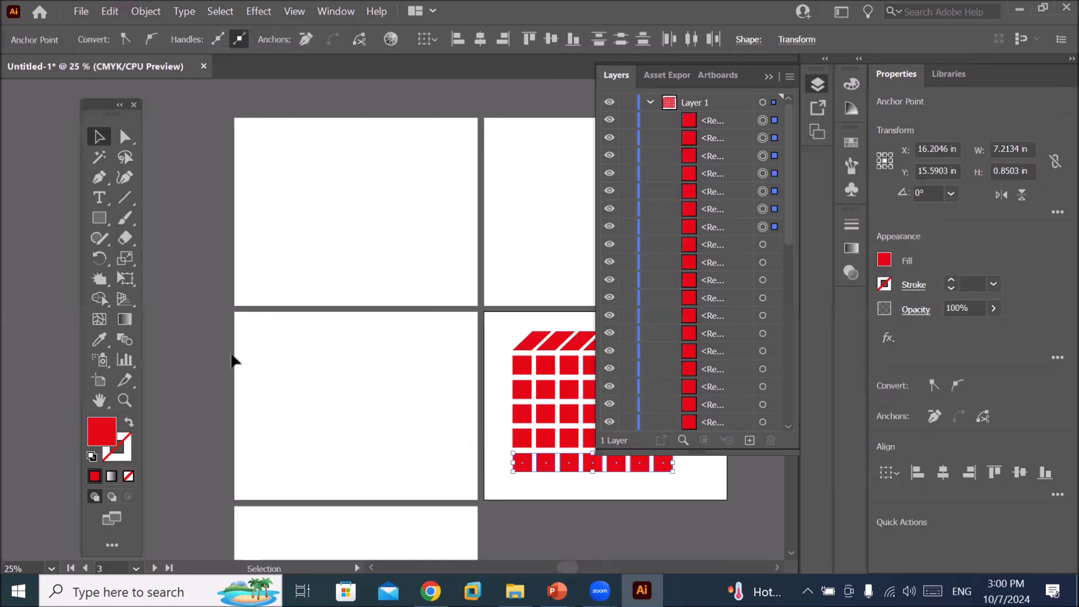
Draw a square about 1.52 in wide on the third artboard and duplicate it about 1.96 in to the right into a row of five.
{"action": "left_click", "coordinate": [97, 217]}
{"action": "left_click_drag", "start_coordinate": [252, 328], "coordinate": [287, 361]}
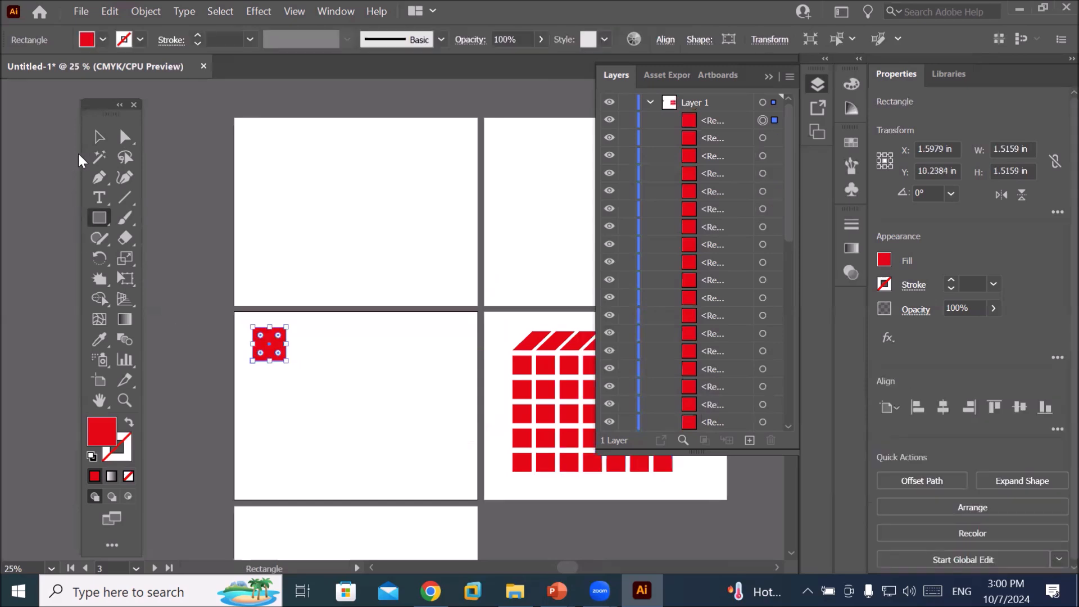
{"action": "left_click", "coordinate": [105, 142]}
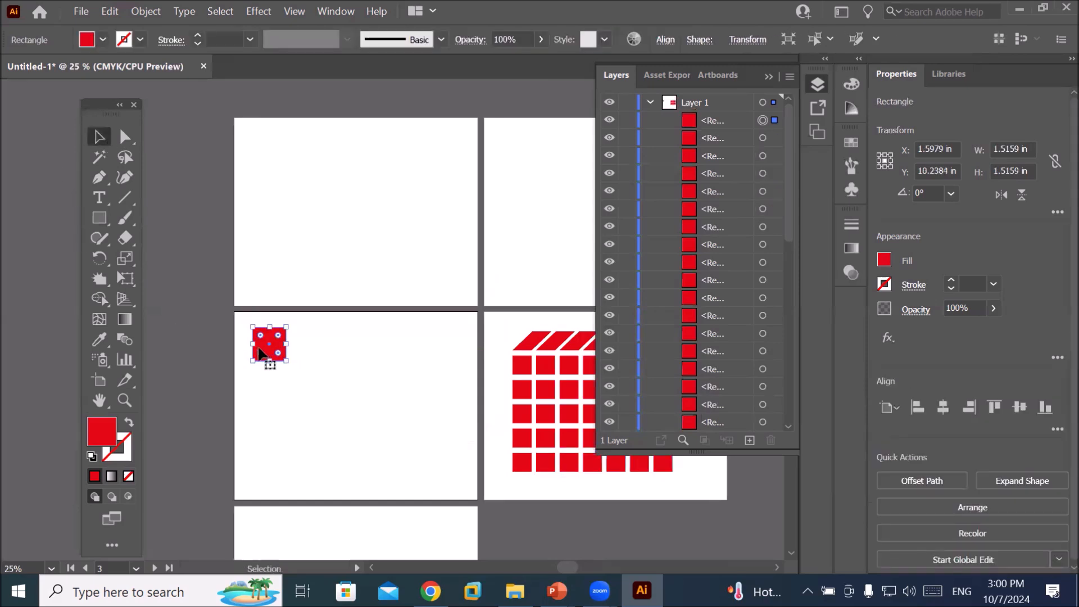
{"action": "left_click_drag", "start_coordinate": [259, 356], "coordinate": [304, 355]}
{"action": "key", "text": "ctrl+d"}
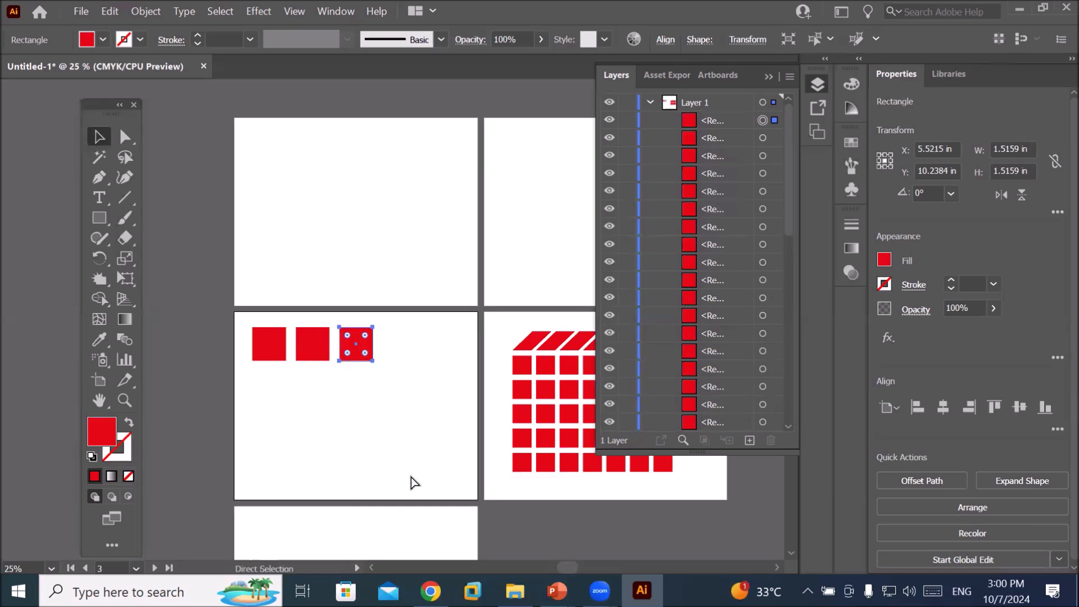
{"action": "key", "text": "ctrl+d"}
{"action": "key", "text": "ctrl+d"}
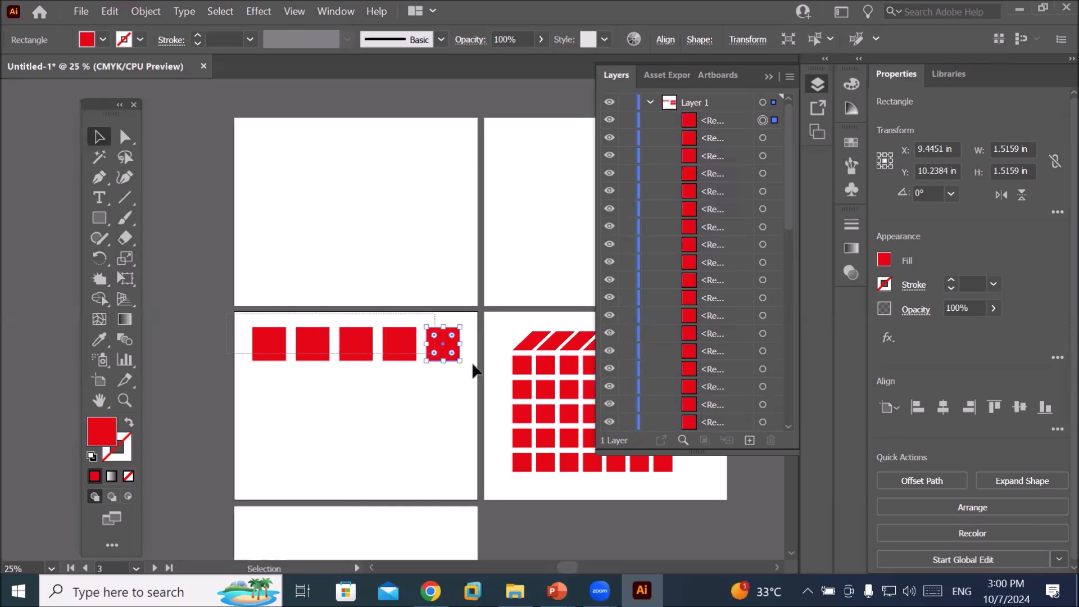
Duplicate the row of five squares about 1.97 in downward and repeat the copy to form four rows.
{"action": "key", "text": "ctrl+alt+a"}
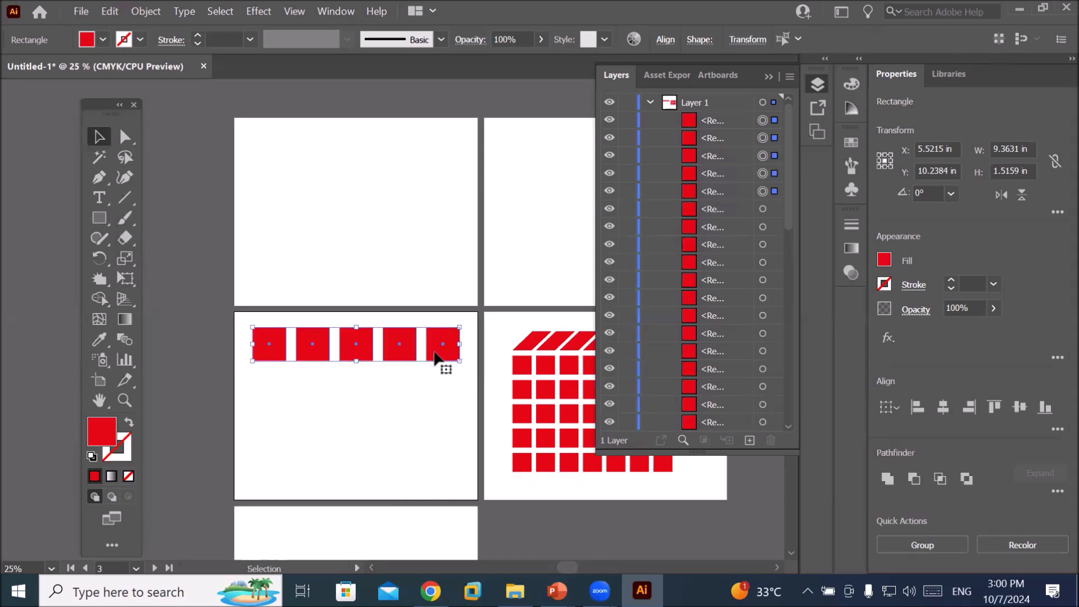
{"action": "left_click_drag", "start_coordinate": [435, 352], "coordinate": [436, 397]}
{"action": "key", "text": "ctrl+d"}
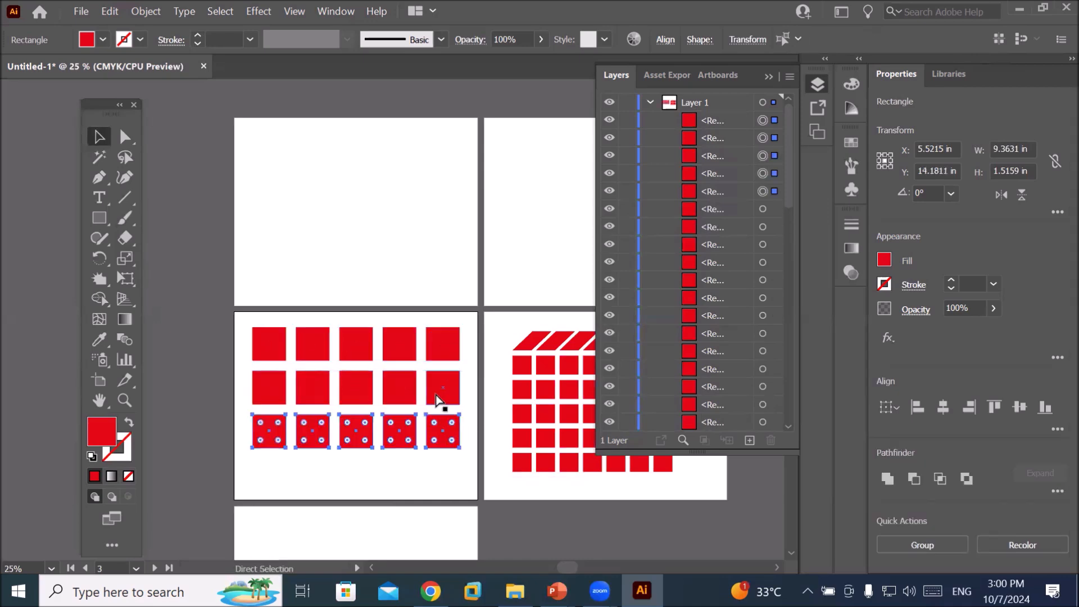
{"action": "key", "text": "ctrl+d"}
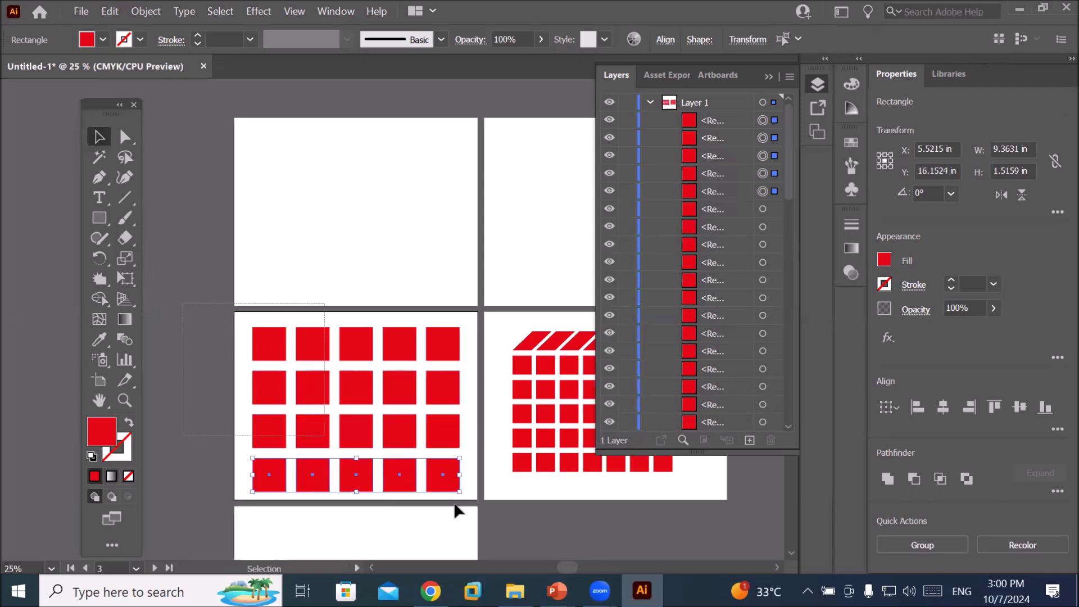
Select the whole grid of squares and open the Shear tool's options with the origin on the top edge of the top row's middle square.
{"action": "left_click_drag", "start_coordinate": [485, 522], "coordinate": [239, 316]}
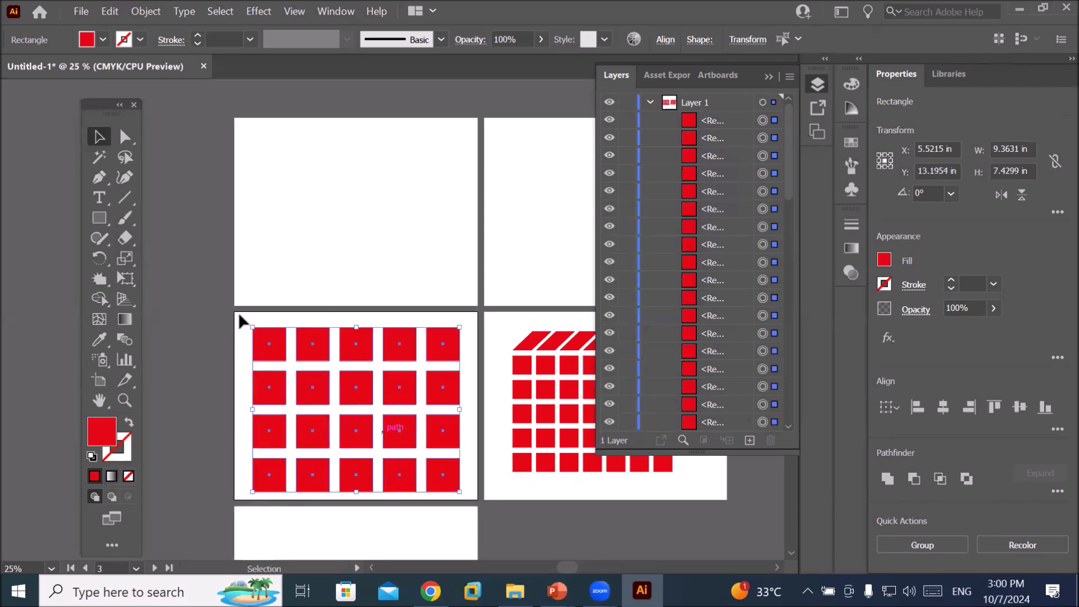
{"action": "left_click", "coordinate": [124, 259]}
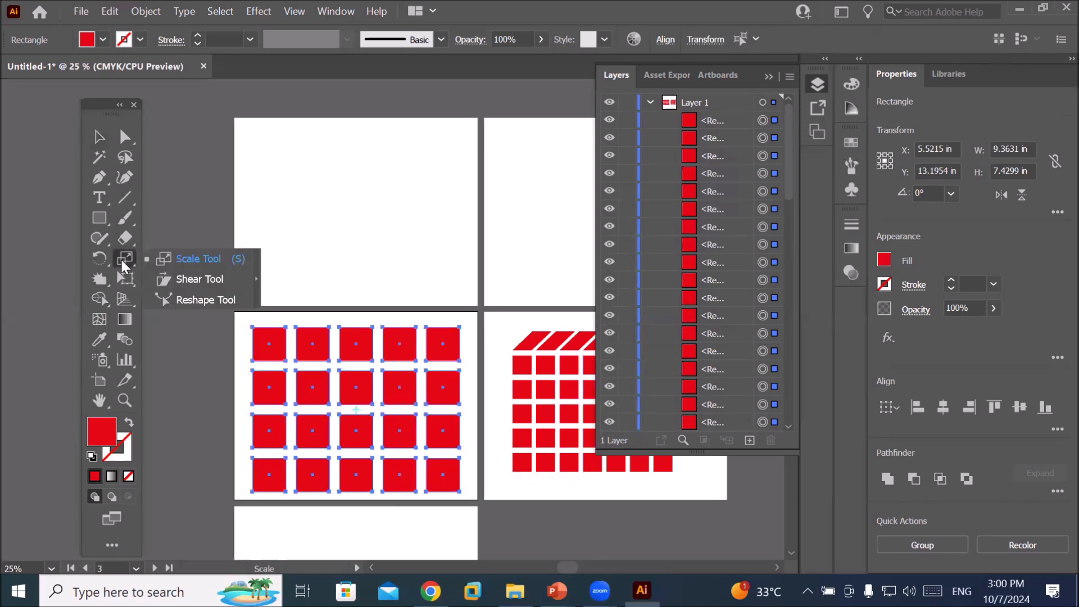
{"action": "left_click", "coordinate": [121, 259]}
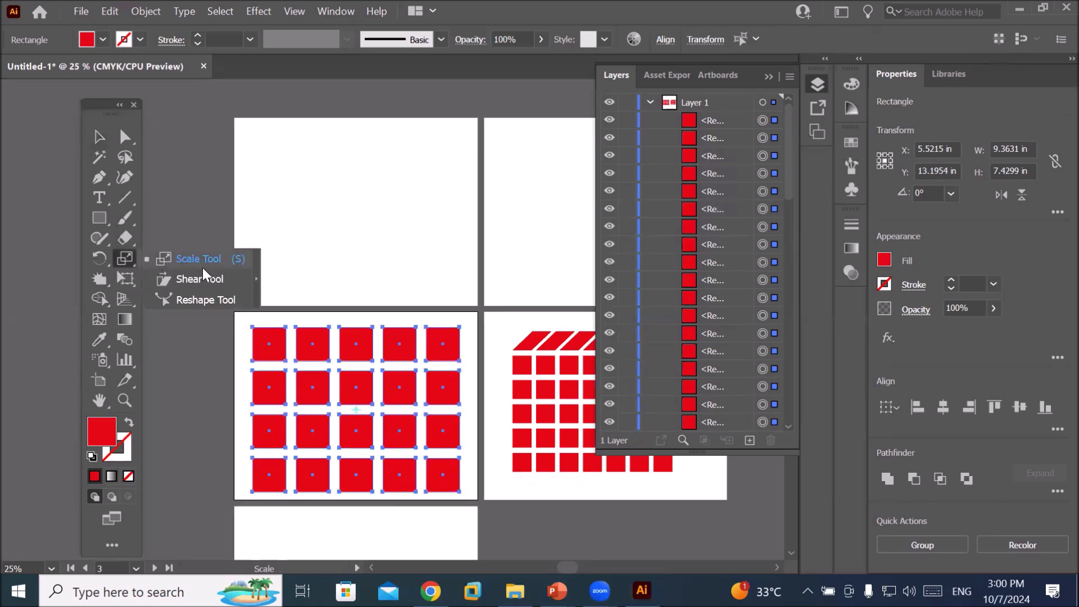
{"action": "left_click", "coordinate": [255, 289]}
{"action": "left_click_drag", "start_coordinate": [175, 273], "coordinate": [292, 132]}
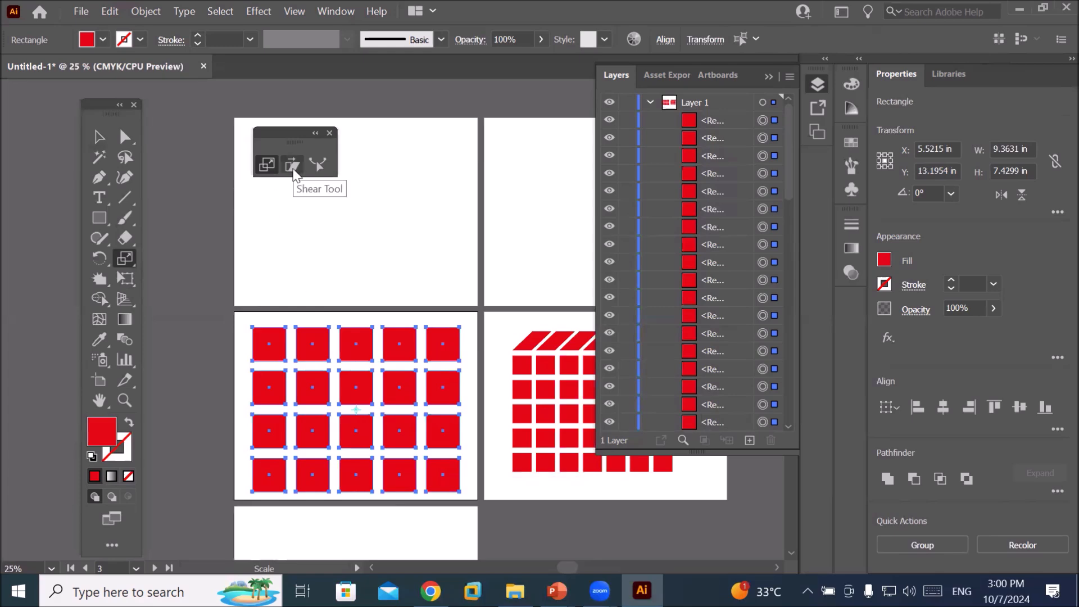
{"action": "left_click", "coordinate": [294, 169]}
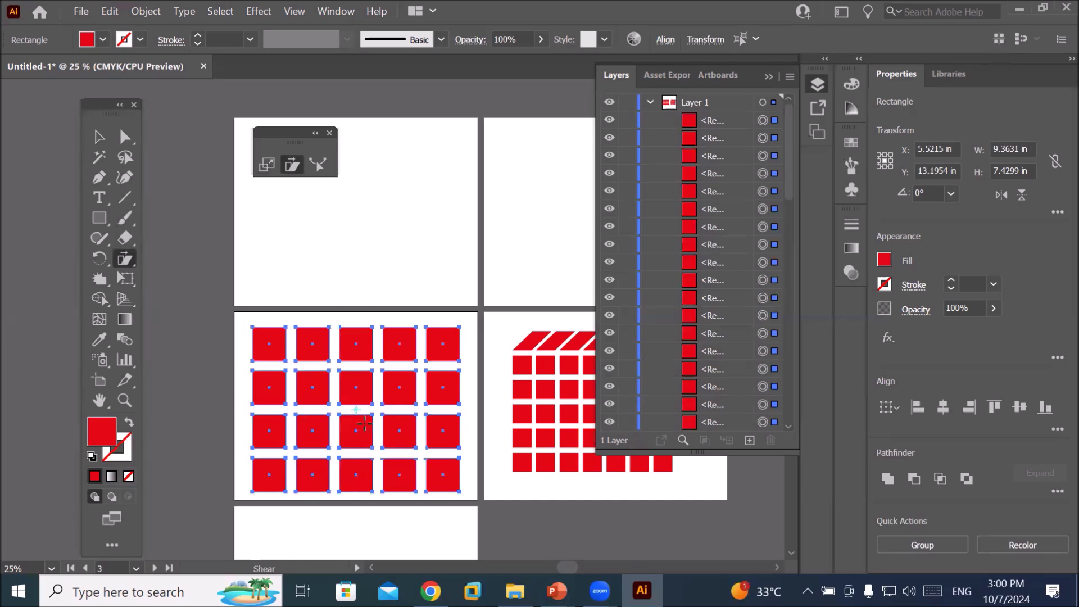
{"action": "scroll", "coordinate": [364, 423], "scroll_direction": "up", "scroll_amount": 3}
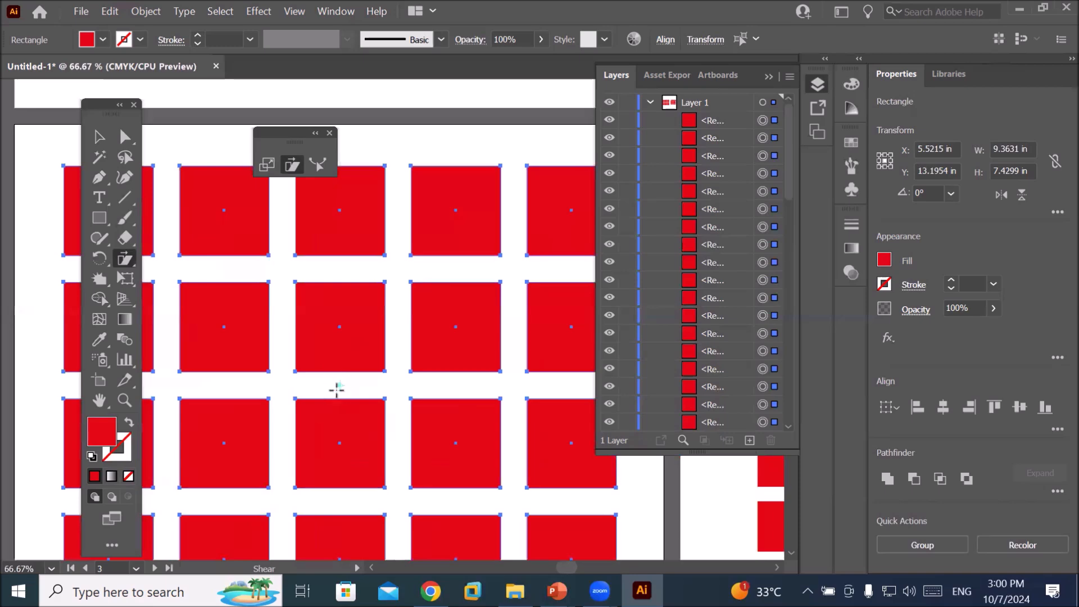
{"action": "scroll", "coordinate": [337, 389], "scroll_direction": "down", "scroll_amount": 2}
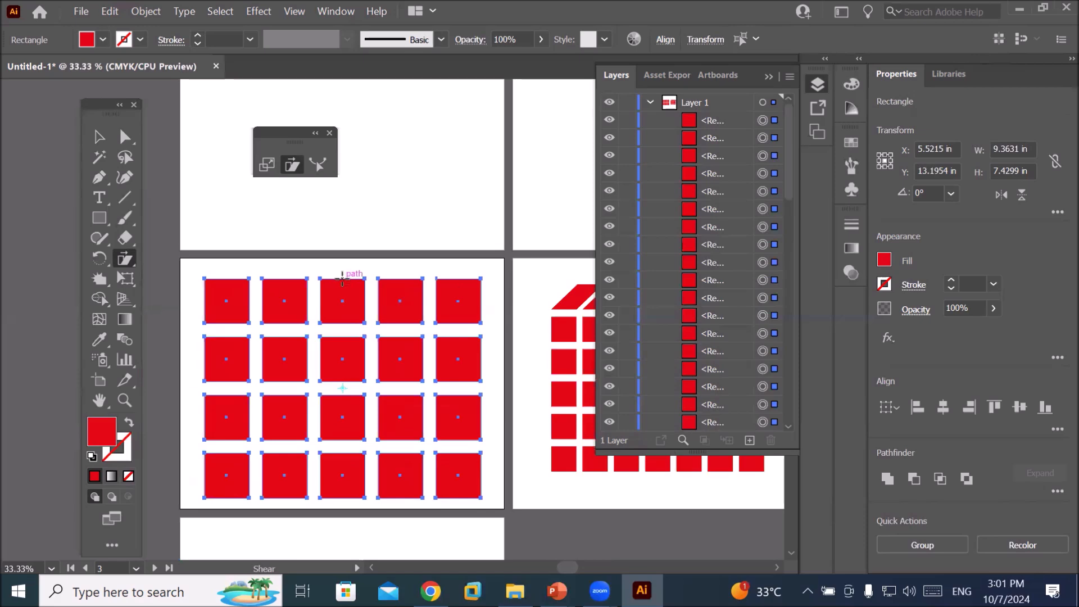
{"action": "left_click", "coordinate": [343, 279], "text": "alt"}
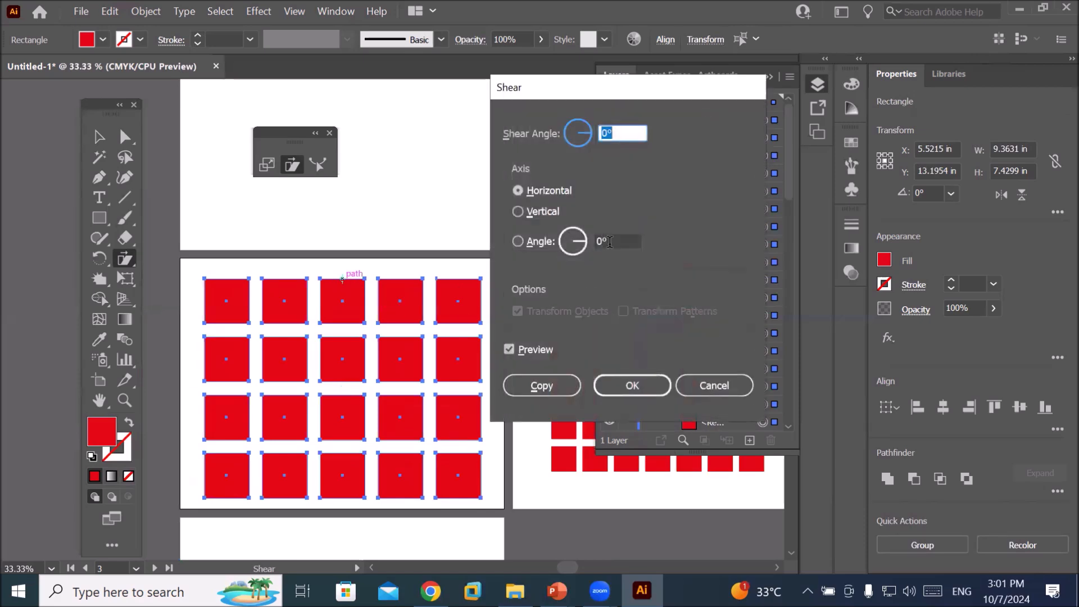
Preview horizontal shear angles on the grid up to 18° and down to -19°, and return the angle to 0°.
{"action": "left_click", "coordinate": [624, 133]}
{"action": "key", "text": "Up"}
{"action": "key", "text": "Up"}
{"action": "key", "text": "Up"}
{"action": "key", "text": "Up"}
{"action": "key", "text": "Up"}
{"action": "key", "text": "Up"}
{"action": "key", "text": "Up"}
{"action": "key", "text": "Up"}
{"action": "key", "text": "Up"}
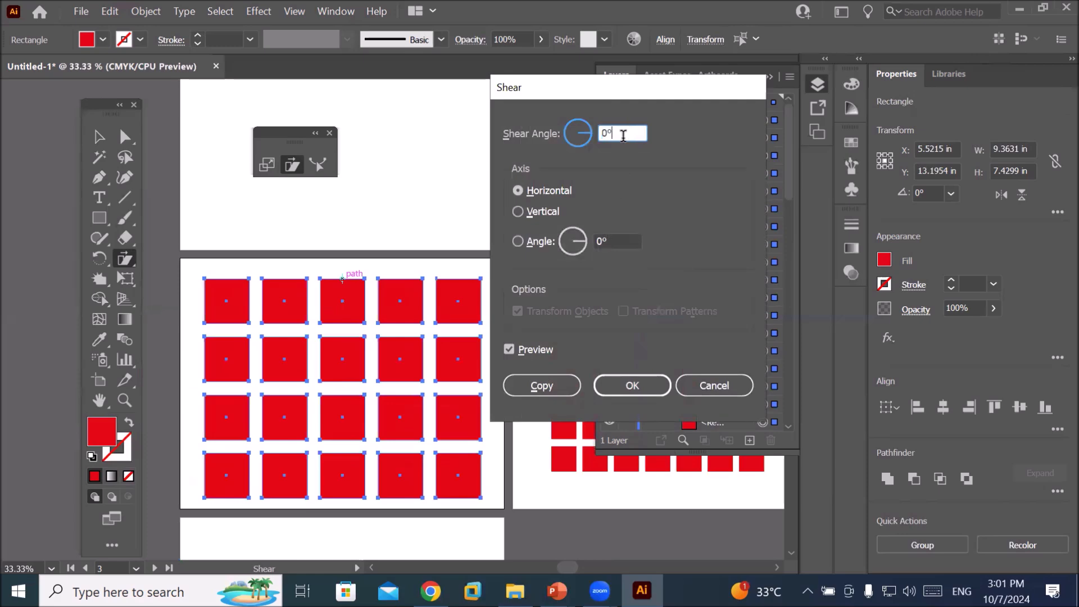
{"action": "key", "text": "Up"}
{"action": "key", "text": "Up"}
{"action": "key", "text": "Up"}
{"action": "key", "text": "Up"}
{"action": "key", "text": "Up"}
{"action": "key", "text": "Up"}
{"action": "key", "text": "Up"}
{"action": "key", "text": "Up"}
{"action": "key", "text": "Up"}
{"action": "key", "text": "Up"}
{"action": "key", "text": "Up"}
{"action": "key", "text": "Up"}
{"action": "key", "text": "Up"}
{"action": "key", "text": "Up"}
{"action": "key", "text": "Up"}
{"action": "key", "text": "Up"}
{"action": "key", "text": "Up"}
{"action": "key", "text": "Up"}
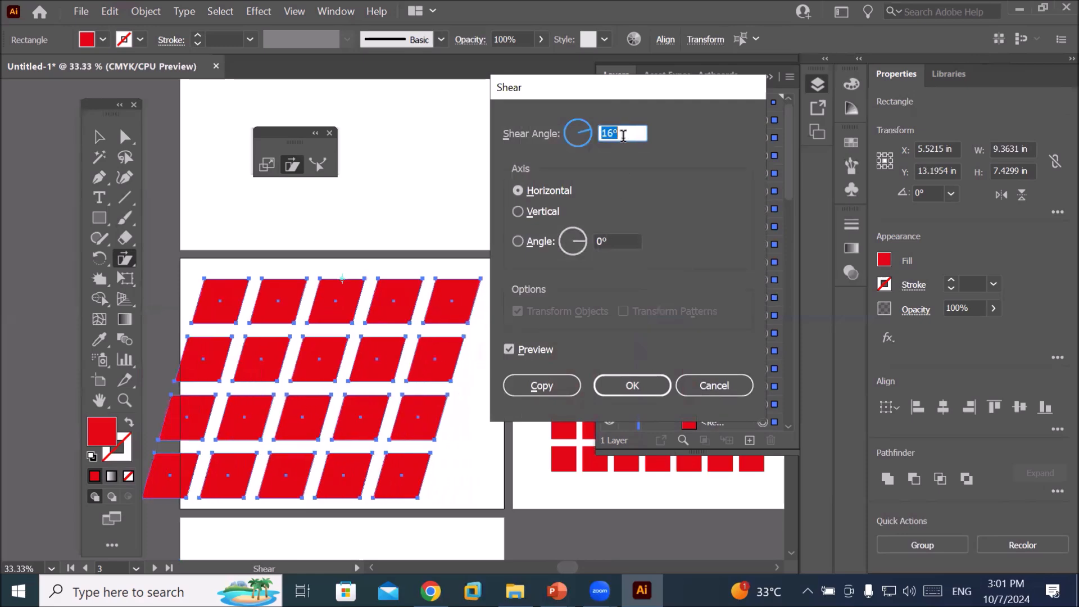
{"action": "key", "text": "Down"}
{"action": "key", "text": "Down"}
{"action": "key", "text": "Down"}
{"action": "key", "text": "Down"}
{"action": "key", "text": "Down"}
{"action": "key", "text": "Down"}
{"action": "key", "text": "Down"}
{"action": "key", "text": "Down"}
{"action": "key", "text": "Down"}
{"action": "key", "text": "Down"}
{"action": "key", "text": "Down"}
{"action": "key", "text": "Down"}
{"action": "key", "text": "Down"}
{"action": "key", "text": "Down"}
{"action": "key", "text": "Down"}
{"action": "key", "text": "Down"}
{"action": "key", "text": "Down"}
{"action": "key", "text": "Down"}
{"action": "key", "text": "Down"}
{"action": "key", "text": "Down"}
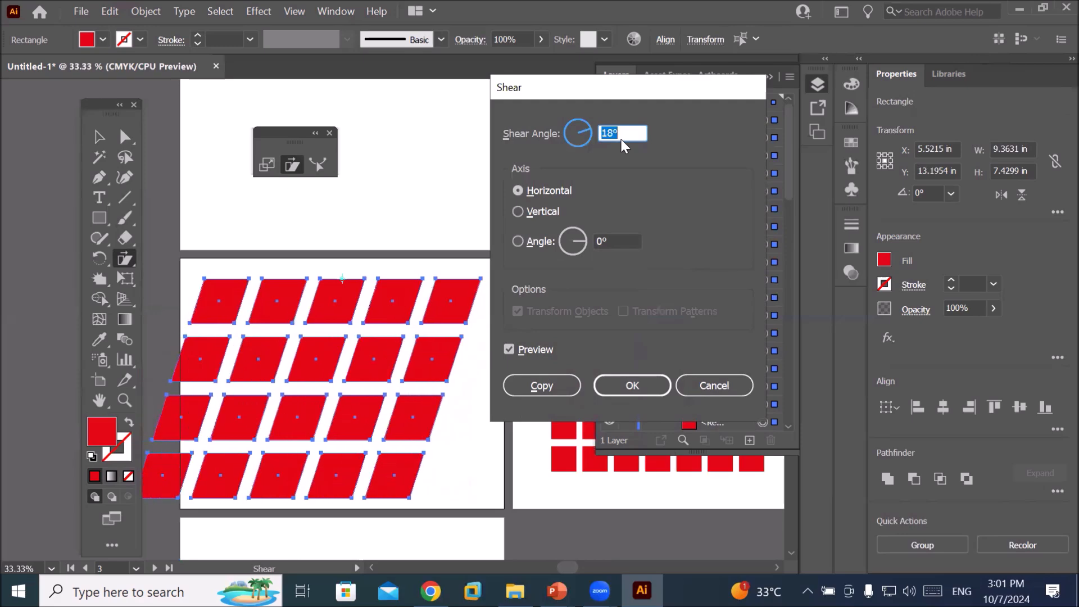
{"action": "key", "text": "Up"}
{"action": "key", "text": "Up"}
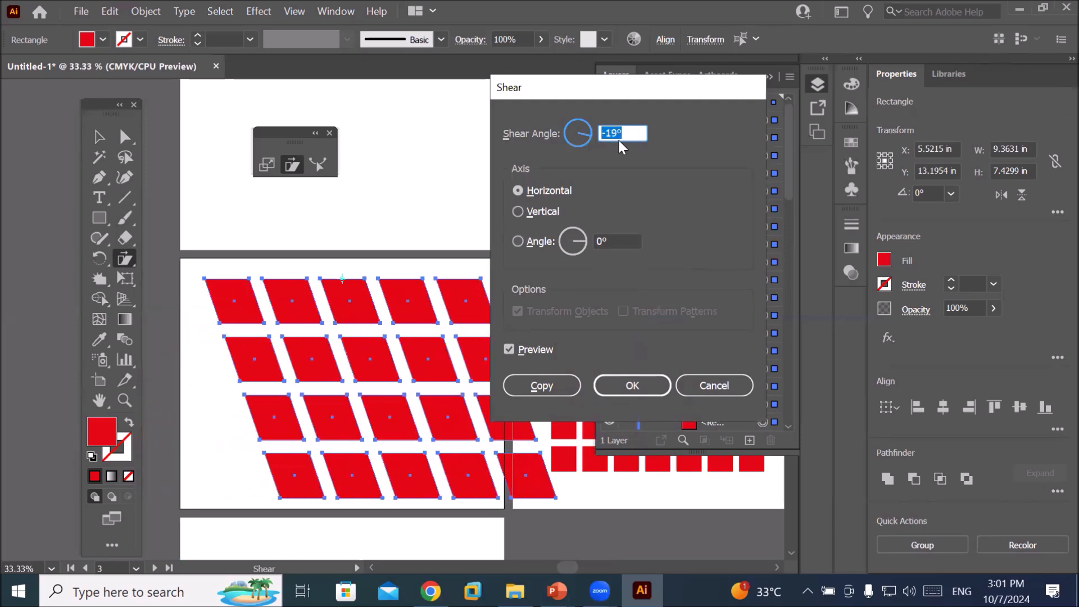
{"action": "key", "text": "Up"}
{"action": "key", "text": "Up"}
{"action": "key", "text": "Up"}
{"action": "key", "text": "Up"}
{"action": "key", "text": "Up"}
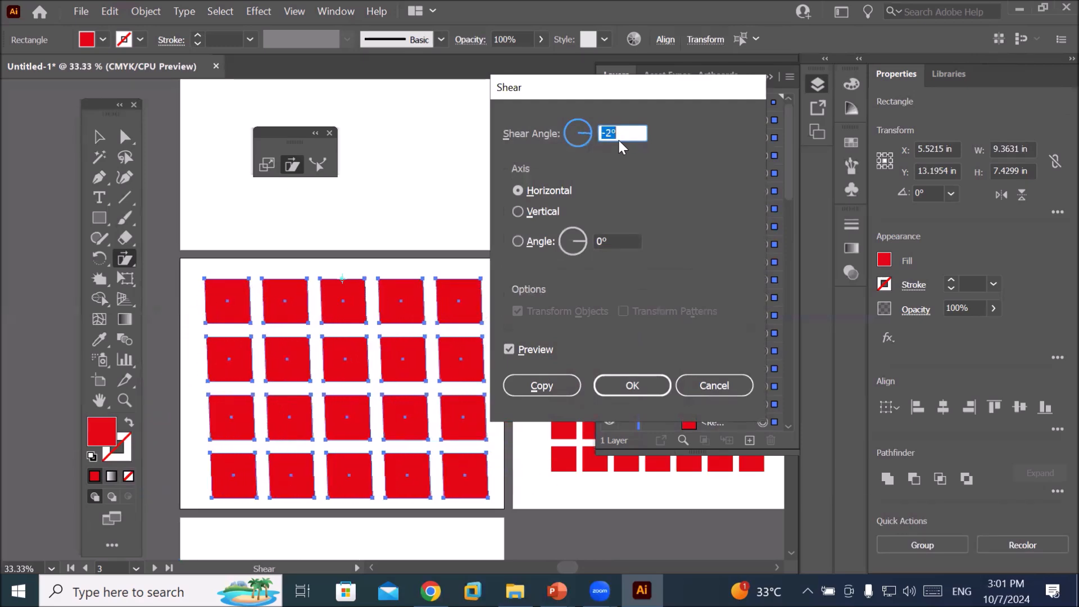
{"action": "key", "text": "Up"}
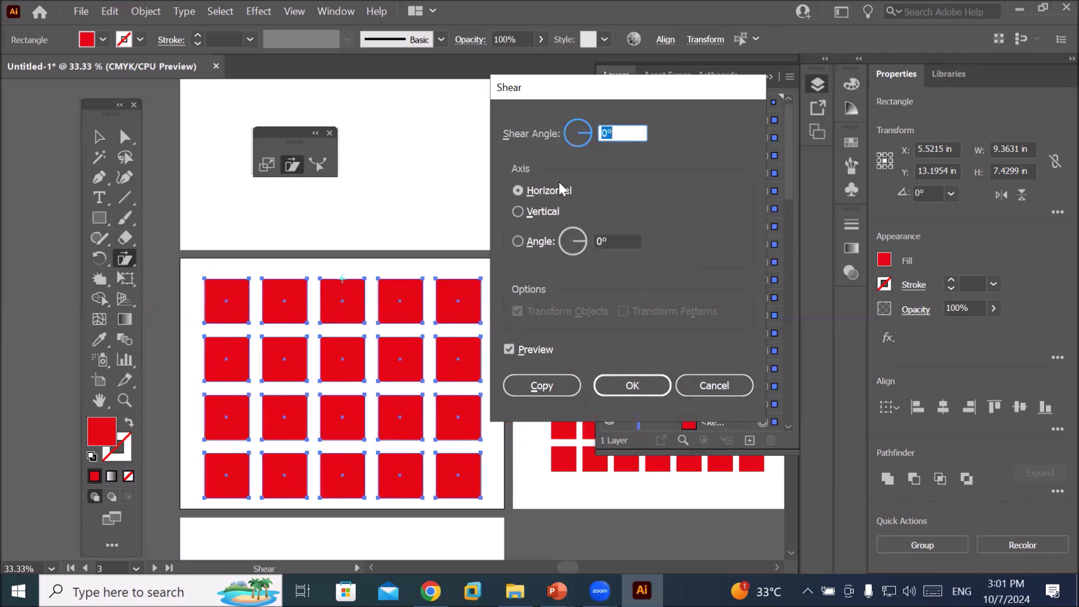
Set the shear axis to a custom angle of 65°.
{"action": "left_click", "coordinate": [553, 209]}
{"action": "left_click", "coordinate": [624, 241]}
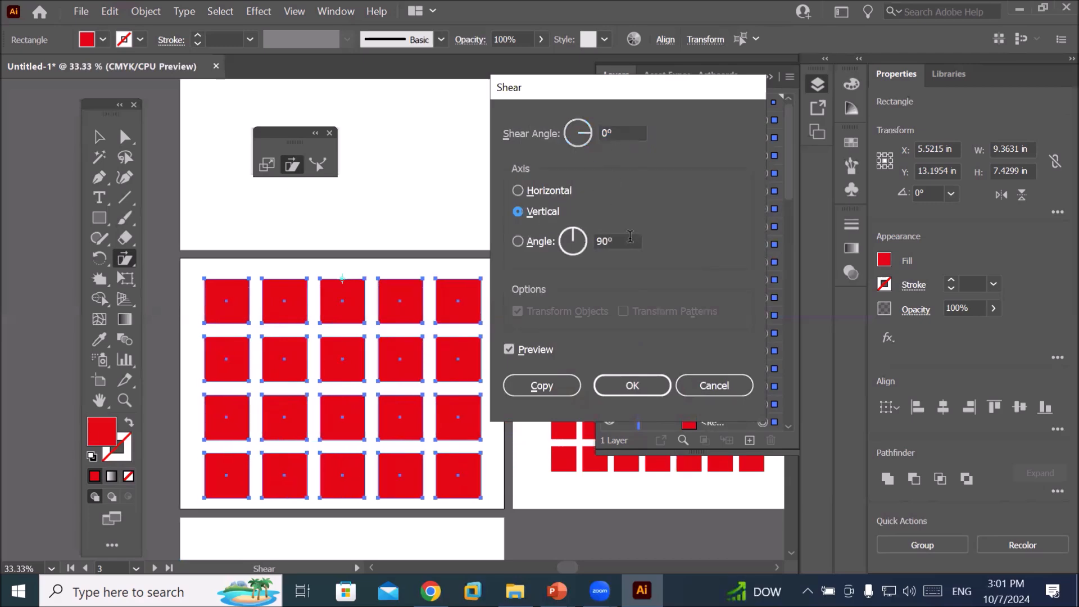
{"action": "key", "text": "Up"}
{"action": "key", "text": "Up"}
{"action": "key", "text": "Up"}
{"action": "key", "text": "Up"}
{"action": "key", "text": "shift+Down"}
{"action": "key", "text": "shift+Down"}
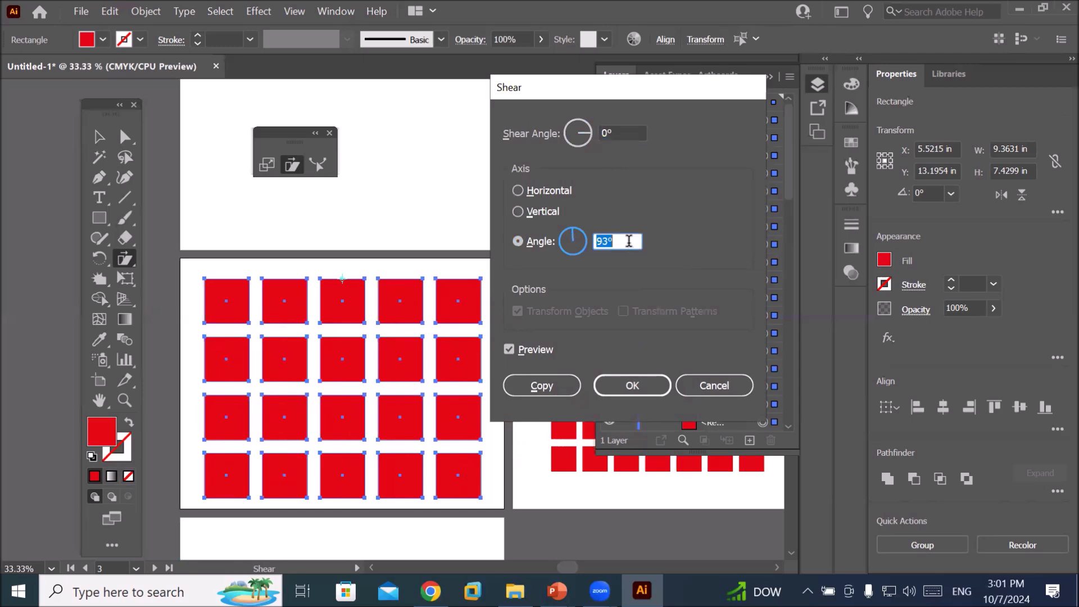
{"action": "key", "text": "Down"}
{"action": "key", "text": "Down"}
{"action": "key", "text": "Down"}
{"action": "key", "text": "Down"}
{"action": "key", "text": "Down"}
{"action": "key", "text": "Down"}
{"action": "key", "text": "Down"}
{"action": "key", "text": "Down"}
{"action": "key", "text": "Down"}
Preview shear angles such as 7° and -4° along the 65° axis and leave the shear angle at 1°.
{"action": "left_click", "coordinate": [623, 134]}
{"action": "key", "text": "Up"}
{"action": "key", "text": "Up"}
{"action": "key", "text": "Up"}
{"action": "key", "text": "Up"}
{"action": "key", "text": "Up"}
{"action": "key", "text": "Up"}
{"action": "key", "text": "Up"}
{"action": "key", "text": "Up"}
{"action": "key", "text": "Up"}
{"action": "key", "text": "Up"}
{"action": "key", "text": "Up"}
{"action": "key", "text": "Up"}
{"action": "key", "text": "Up"}
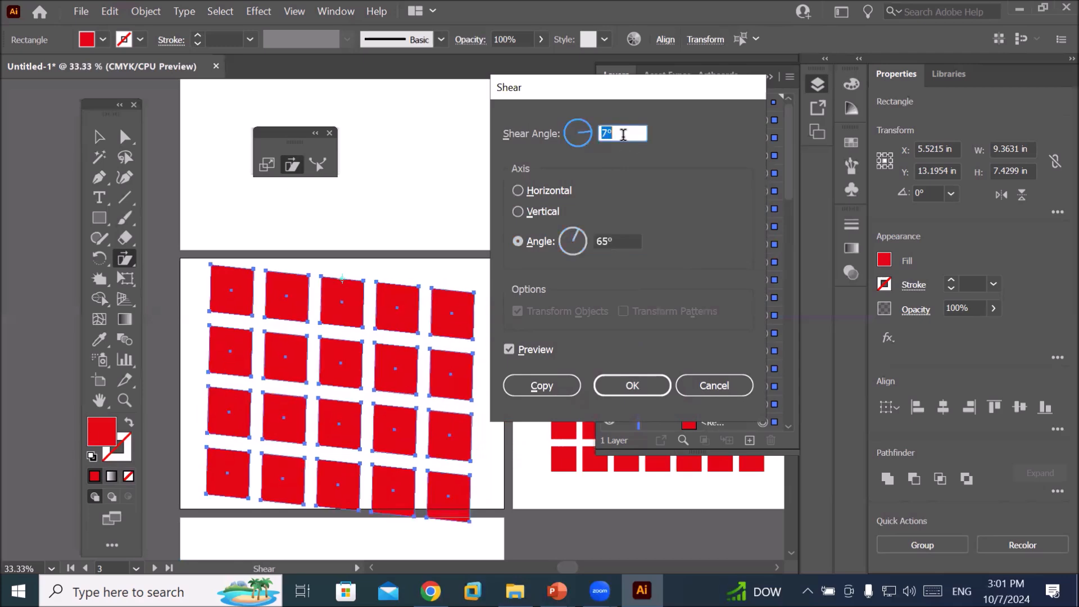
{"action": "key", "text": "Down"}
{"action": "key", "text": "Down"}
{"action": "key", "text": "Down"}
{"action": "key", "text": "Down"}
{"action": "key", "text": "Down"}
{"action": "key", "text": "Down"}
{"action": "key", "text": "Down"}
{"action": "key", "text": "Down"}
{"action": "key", "text": "Down"}
{"action": "key", "text": "Down"}
{"action": "key", "text": "Down"}
{"action": "key", "text": "Down"}
{"action": "key", "text": "Down"}
{"action": "key", "text": "Down"}
{"action": "key", "text": "Down"}
{"action": "key", "text": "Down"}
{"action": "key", "text": "Down"}
{"action": "key", "text": "Down"}
{"action": "key", "text": "Down"}
{"action": "key", "text": "Down"}
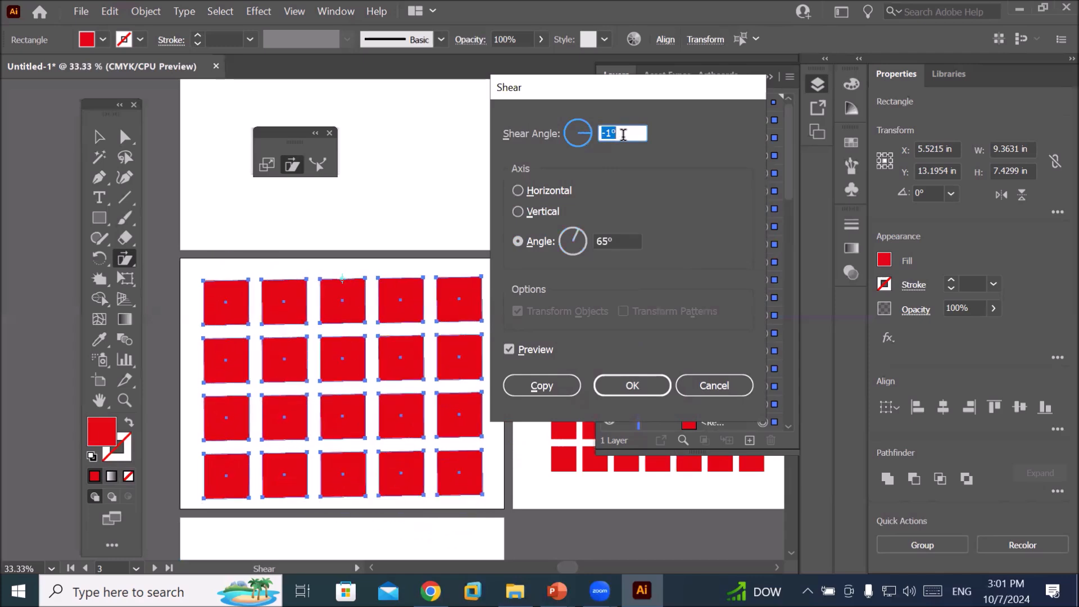
{"action": "key", "text": "Up"}
{"action": "key", "text": "Up"}
{"action": "key", "text": "Up"}
{"action": "key", "text": "Up"}
{"action": "key", "text": "Up"}
{"action": "key", "text": "Up"}
{"action": "key", "text": "Up"}
{"action": "key", "text": "Up"}
{"action": "key", "text": "Up"}
{"action": "key", "text": "Up"}
{"action": "key", "text": "Up"}
{"action": "key", "text": "Up"}
{"action": "key", "text": "Up"}
{"action": "key", "text": "Up"}
{"action": "key", "text": "Up"}
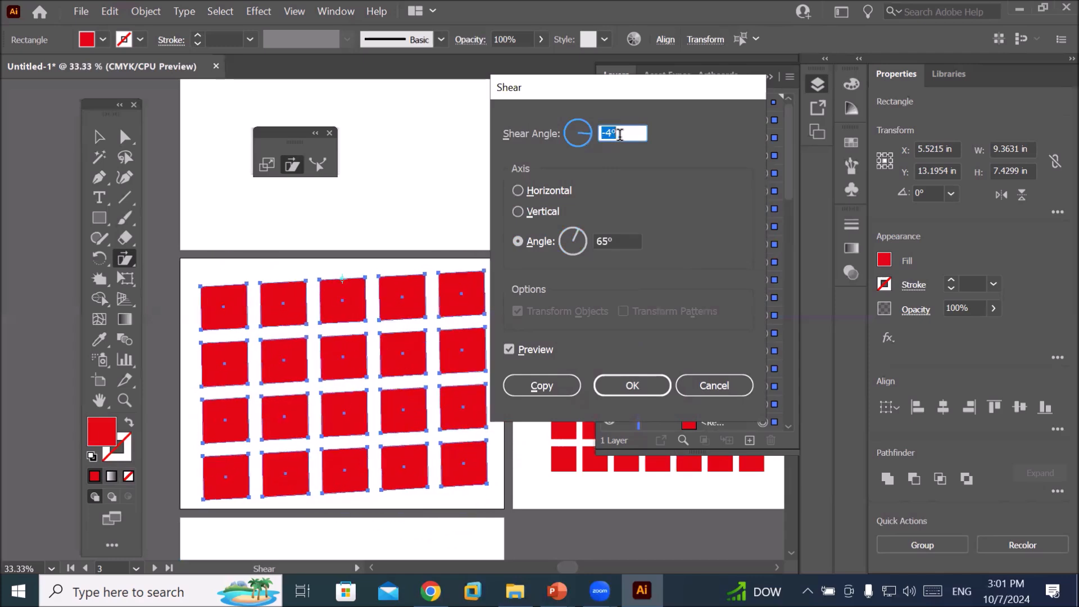
Switch the shear axis to vertical, preview a range of shear angles on the grid, and return the angle to 0°.
{"action": "left_click", "coordinate": [545, 210]}
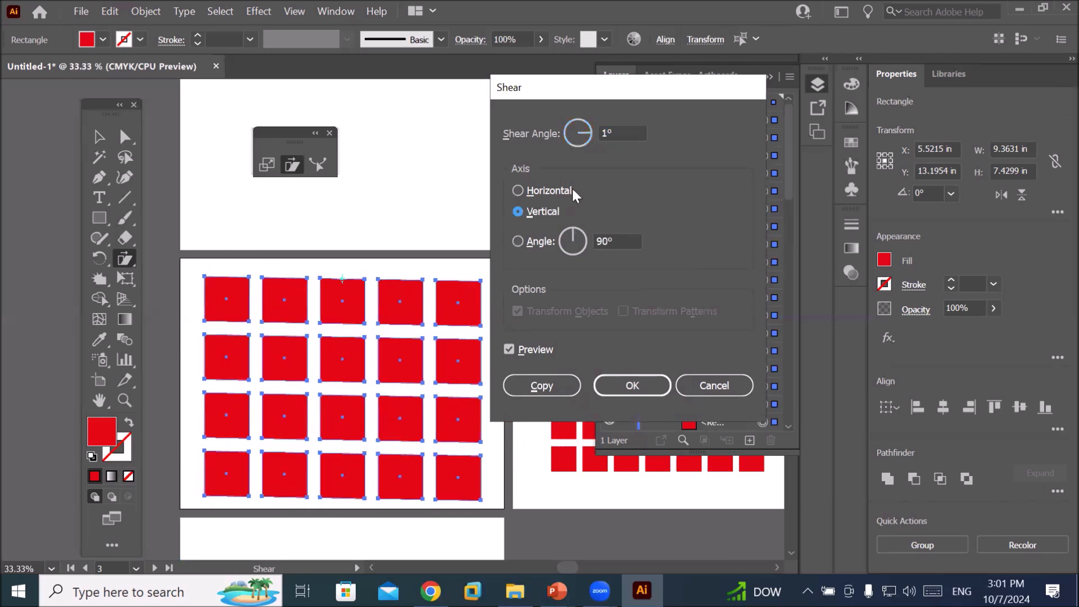
{"action": "left_click", "coordinate": [640, 133]}
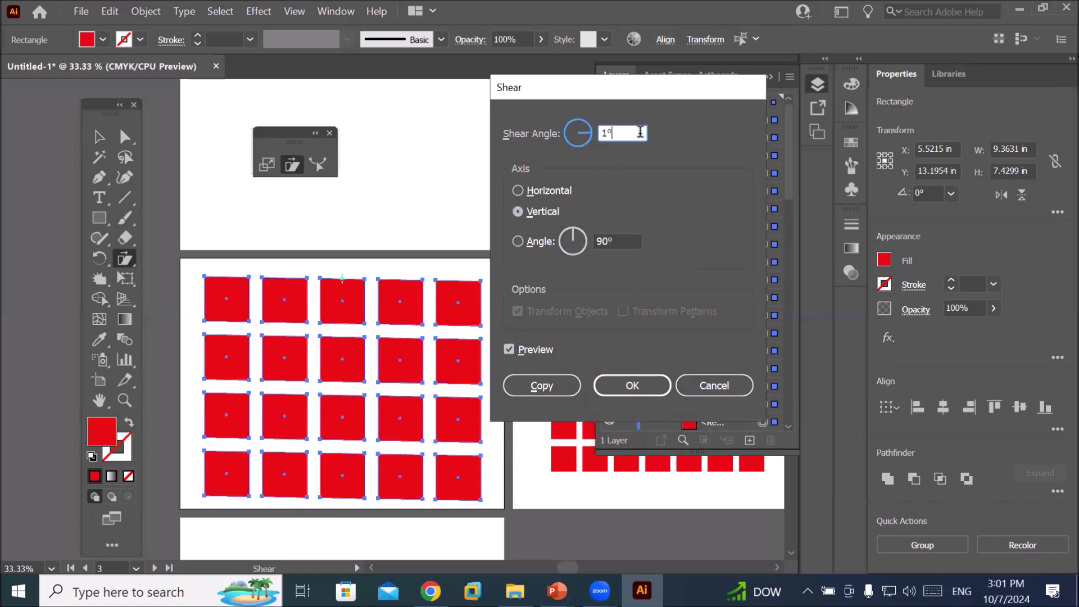
{"action": "key", "text": "Up"}
{"action": "key", "text": "Up"}
{"action": "key", "text": "Up"}
{"action": "key", "text": "Up"}
{"action": "key", "text": "Up"}
{"action": "key", "text": "Up"}
{"action": "key", "text": "Up"}
{"action": "key", "text": "Up"}
{"action": "key", "text": "Up"}
{"action": "key", "text": "Up"}
{"action": "key", "text": "Down"}
{"action": "key", "text": "Down"}
{"action": "key", "text": "Down"}
{"action": "key", "text": "Down"}
{"action": "key", "text": "Down"}
{"action": "key", "text": "Down"}
{"action": "key", "text": "Down"}
{"action": "key", "text": "Down"}
{"action": "key", "text": "Down"}
{"action": "key", "text": "Down"}
{"action": "key", "text": "Down"}
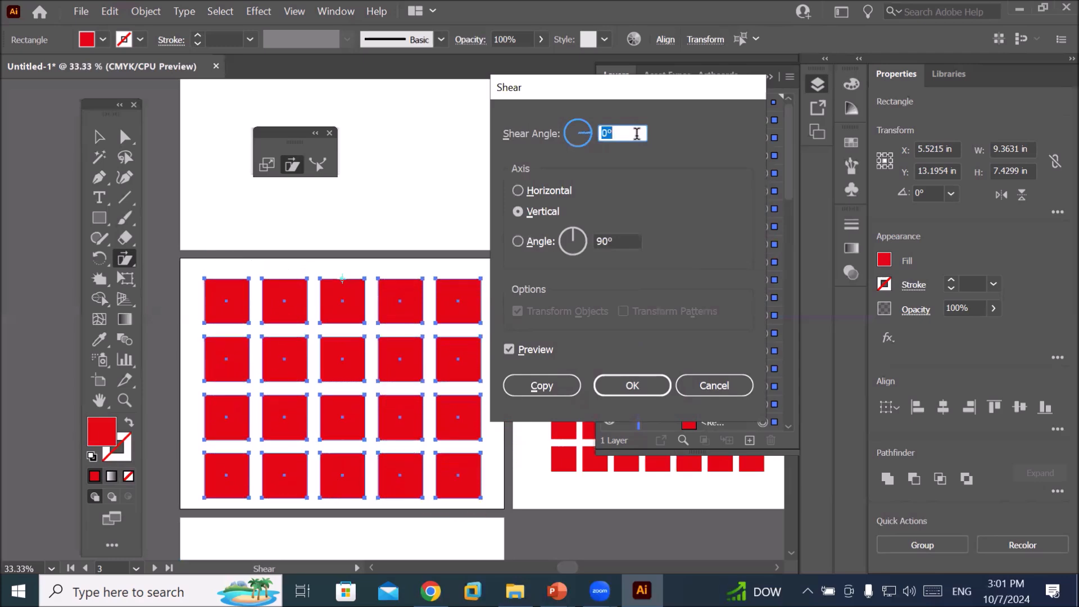
Switch the shear axis to horizontal, preview negative shear angles such as -16°, and return the angle to 0°.
{"action": "left_click", "coordinate": [523, 193]}
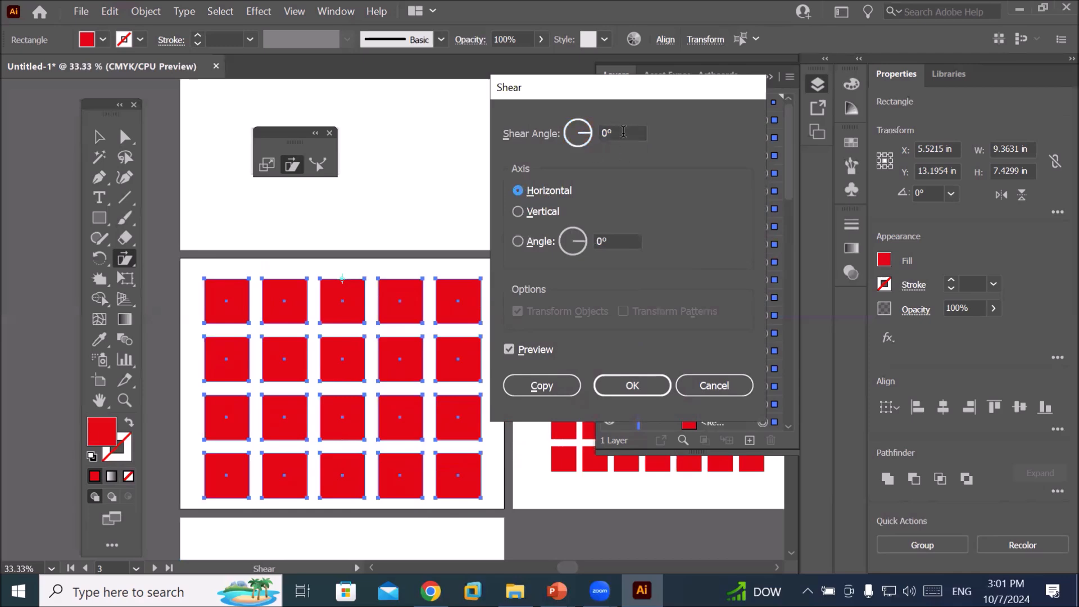
{"action": "left_click", "coordinate": [622, 133]}
{"action": "key", "text": "Down"}
{"action": "key", "text": "Down"}
{"action": "key", "text": "Down"}
{"action": "key", "text": "Down"}
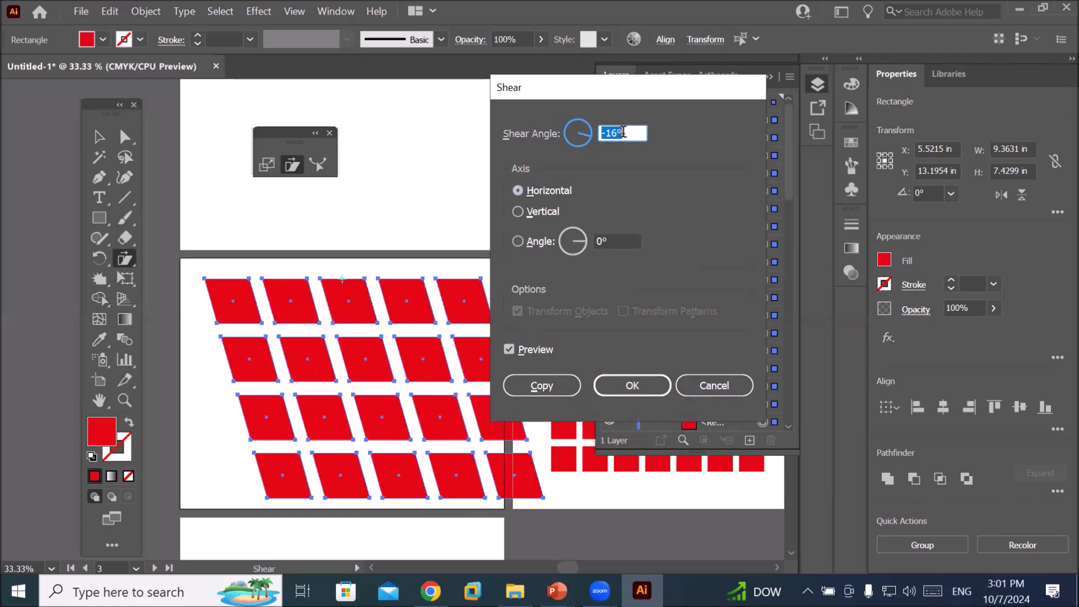
{"action": "key", "text": "Up"}
{"action": "key", "text": "Up"}
{"action": "key", "text": "Up"}
{"action": "key", "text": "Up"}
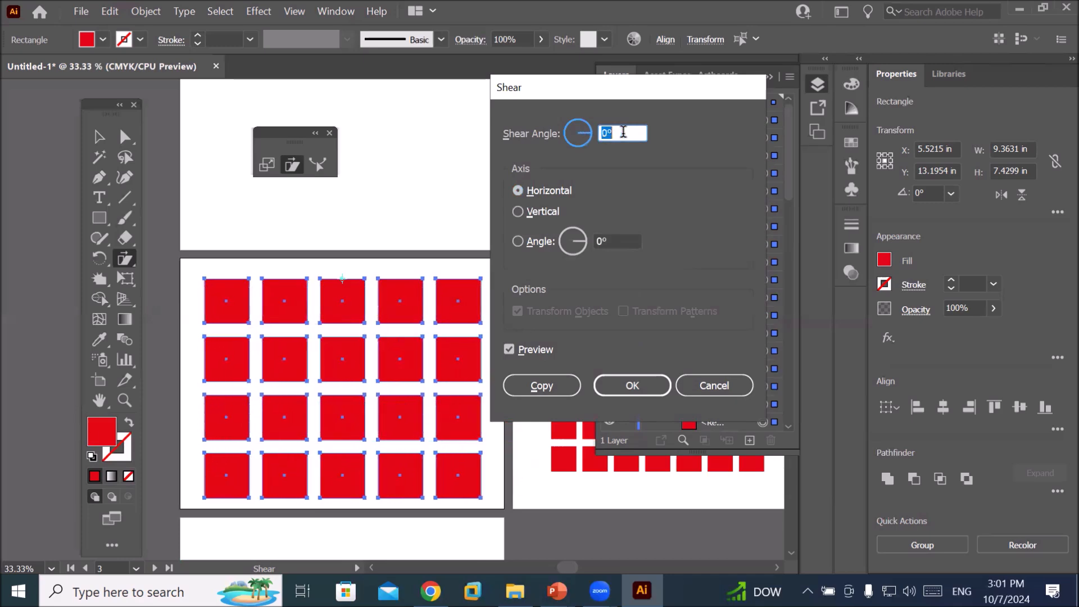
Set the shear axis to vertical and preview positive shear angles such as 5° on the grid.
{"action": "left_click", "coordinate": [540, 211]}
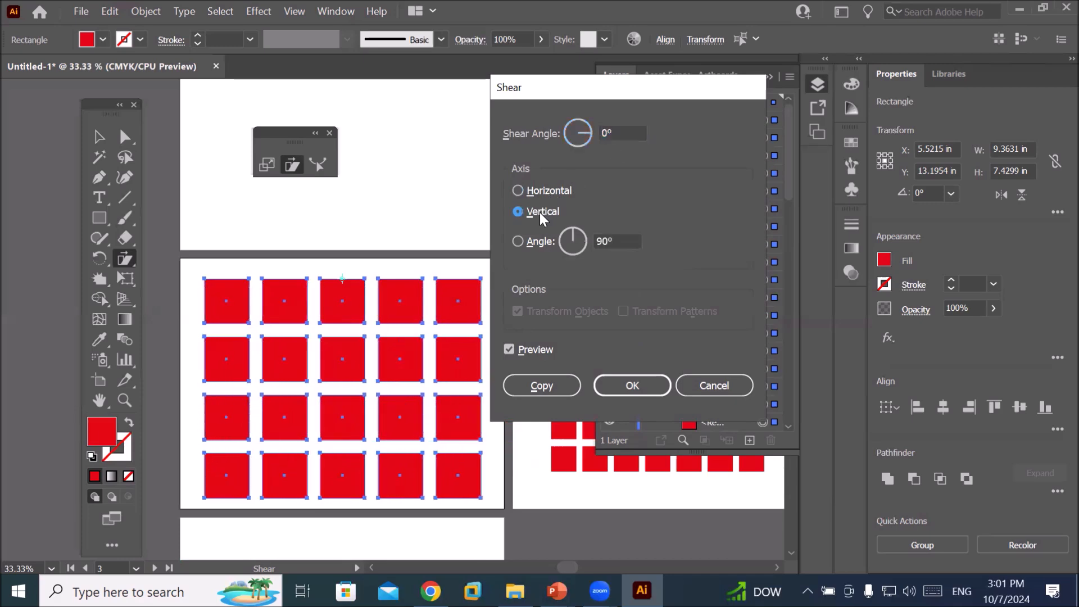
{"action": "left_click", "coordinate": [626, 132]}
{"action": "key", "text": "Up"}
{"action": "key", "text": "Up"}
{"action": "key", "text": "Up"}
{"action": "key", "text": "Up"}
{"action": "key", "text": "Up"}
{"action": "key", "text": "Up"}
{"action": "key", "text": "Up"}
{"action": "key", "text": "Up"}
{"action": "key", "text": "Up"}
{"action": "key", "text": "Up"}
{"action": "key", "text": "Up"}
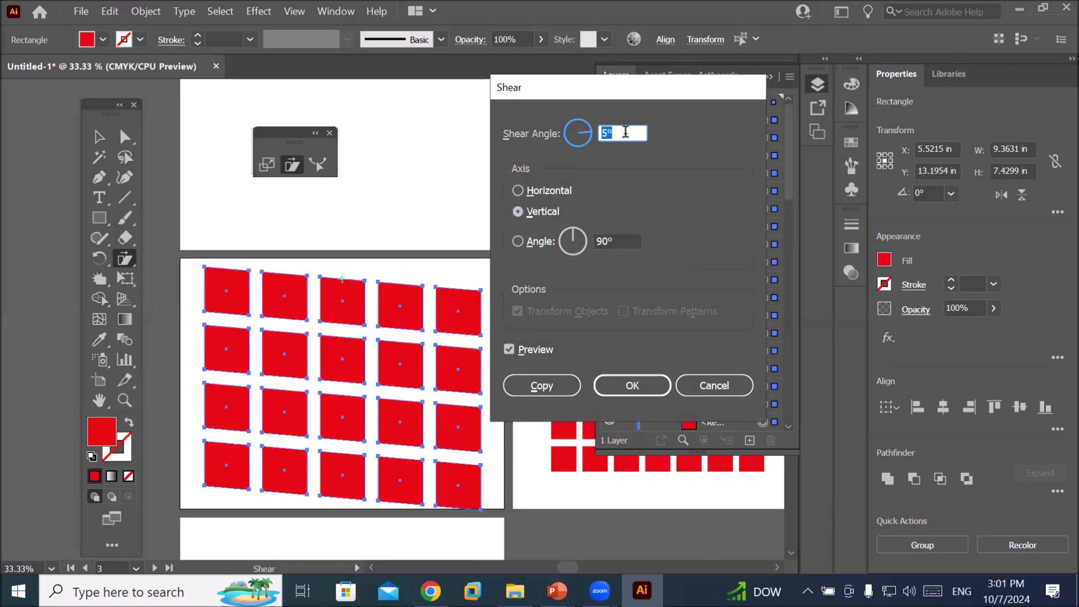
Set the shear angle to -7° and apply the vertical shear as a copy of the grid.
{"action": "key", "text": "Down"}
{"action": "key", "text": "Down"}
{"action": "key", "text": "Down"}
{"action": "key", "text": "Down"}
{"action": "key", "text": "Down"}
{"action": "key", "text": "Down"}
{"action": "key", "text": "Down"}
{"action": "key", "text": "Down"}
{"action": "key", "text": "Down"}
{"action": "key", "text": "Down"}
{"action": "key", "text": "Down"}
{"action": "key", "text": "Down"}
{"action": "key", "text": "Down"}
{"action": "key", "text": "Down"}
{"action": "key", "text": "Down"}
{"action": "key", "text": "Down"}
{"action": "key", "text": "Down"}
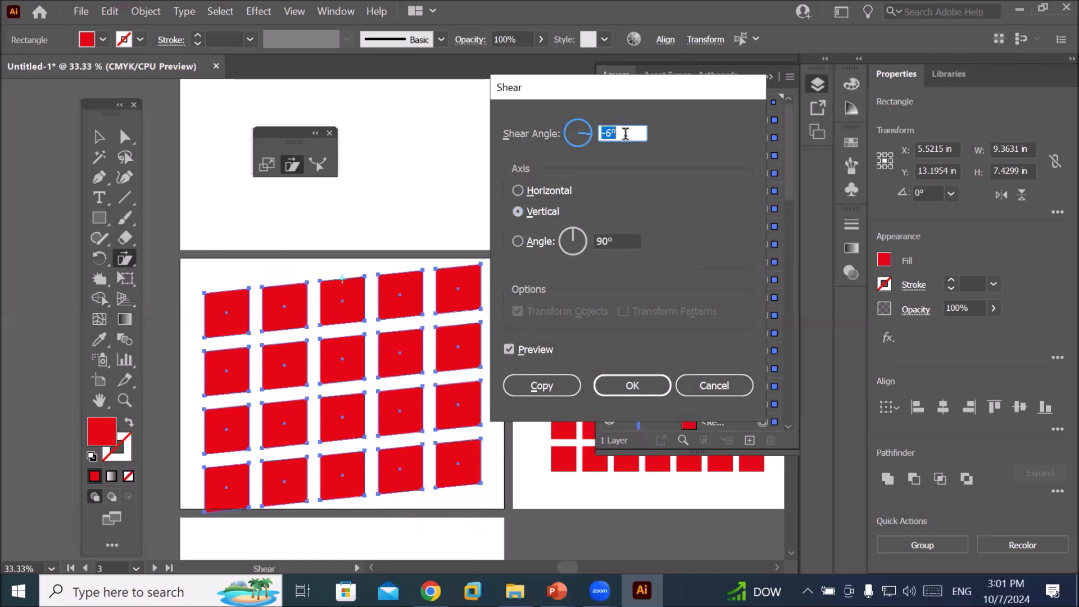
{"action": "key", "text": "Down"}
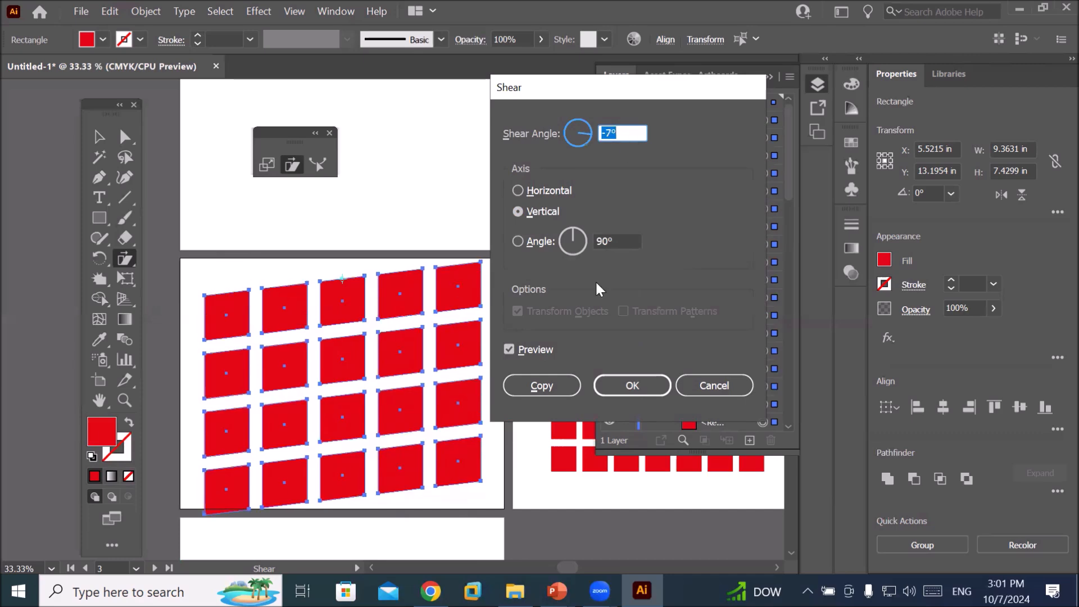
{"action": "left_click", "coordinate": [540, 387]}
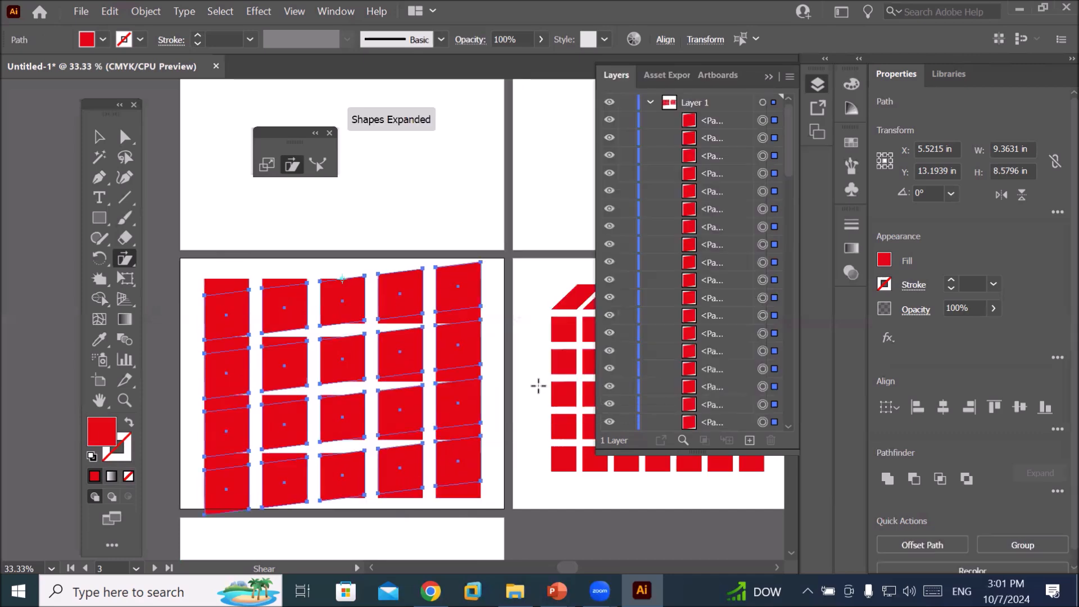
Fill the sheared copy of the grid with black.
{"action": "left_click", "coordinate": [102, 39]}
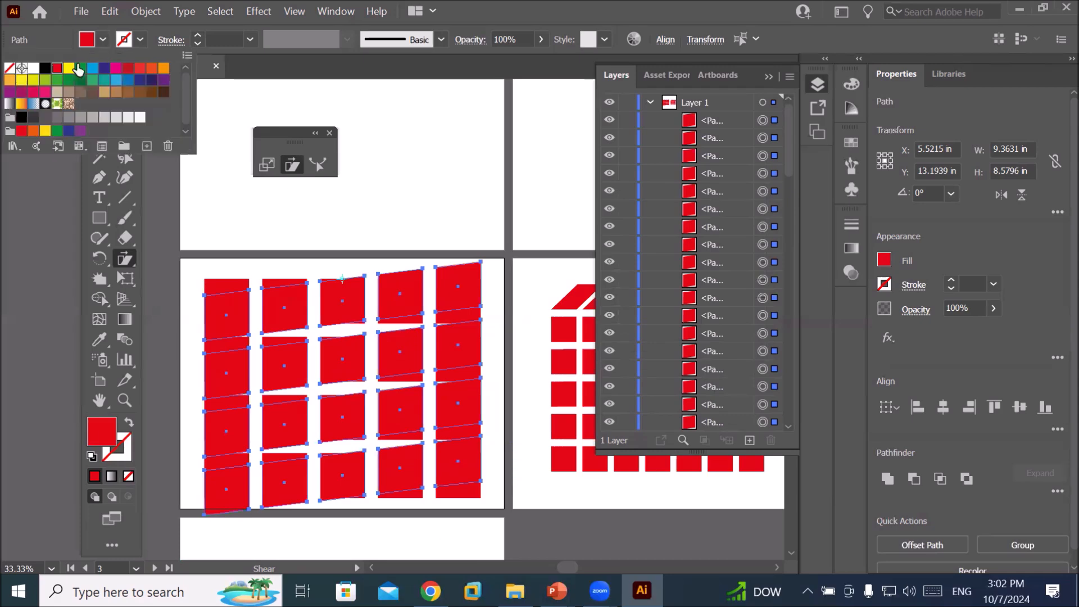
{"action": "left_click", "coordinate": [44, 69]}
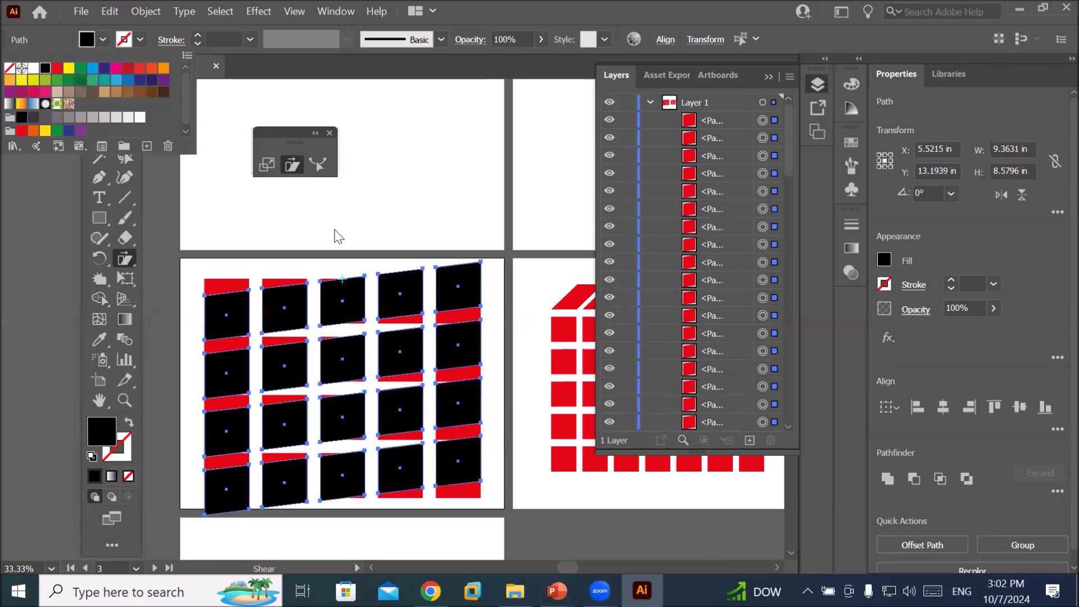
{"action": "left_click", "coordinate": [395, 207]}
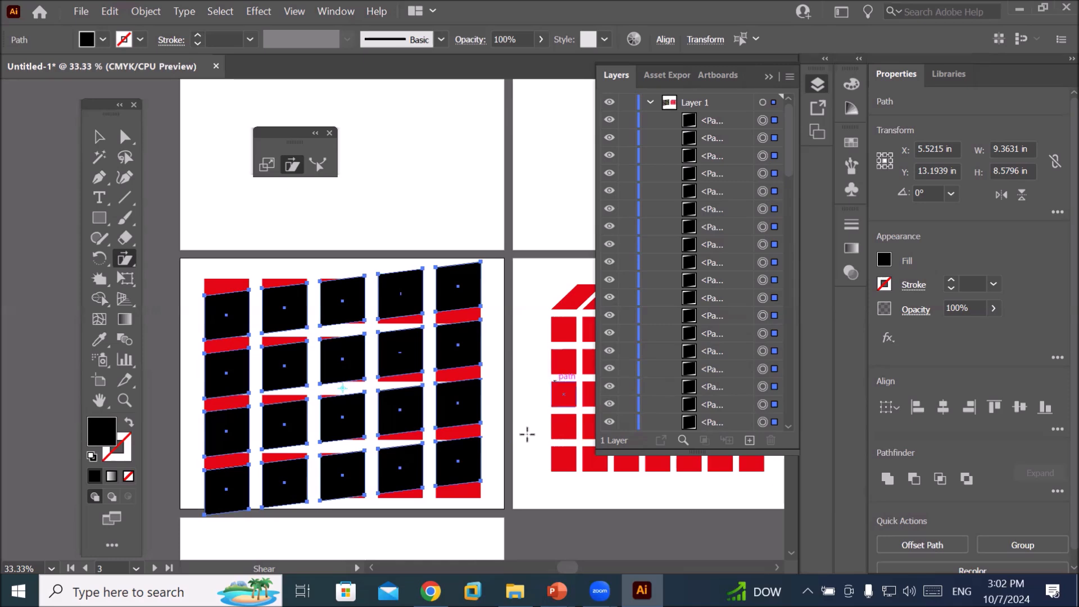
Draw a black rectangle about 6.58 in wide and 4.61 in high on the empty artboard above the grid with slanted top squares.
{"action": "key", "text": "space"}
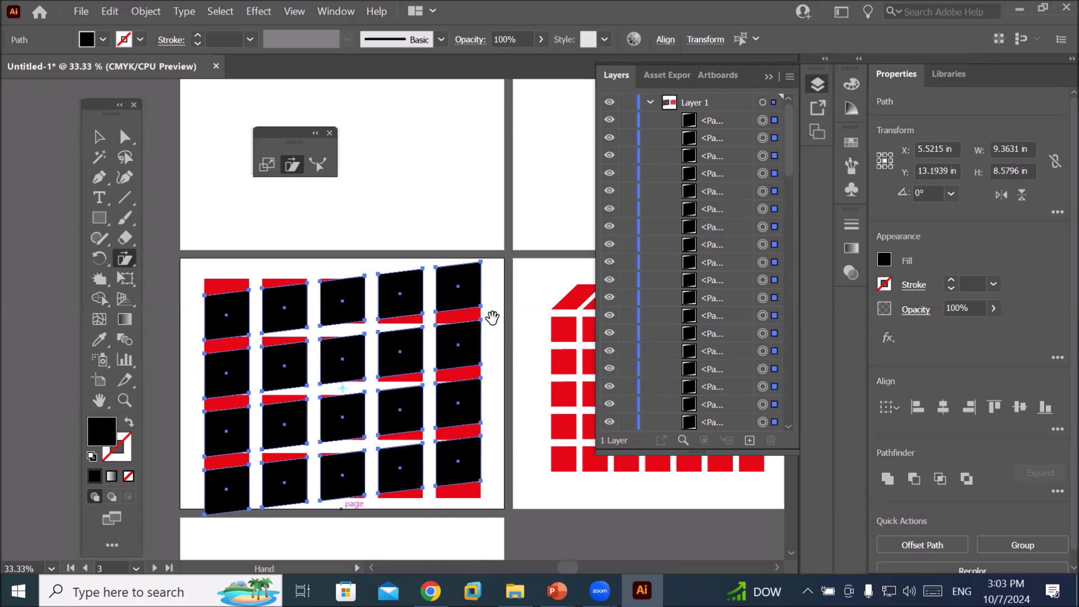
{"action": "left_click_drag", "start_coordinate": [499, 232], "coordinate": [265, 234]}
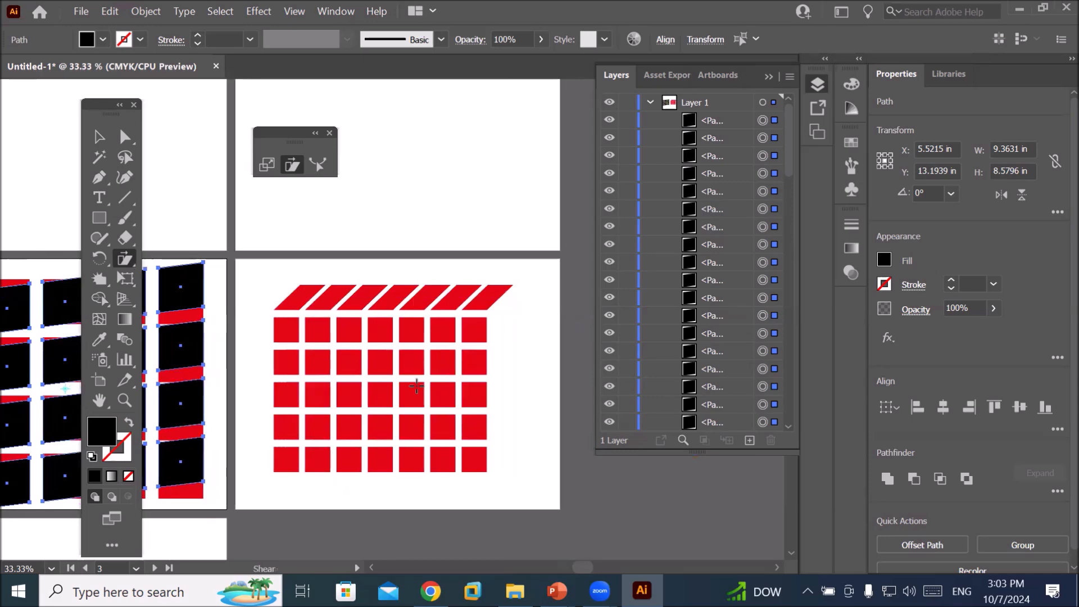
{"action": "left_click_drag", "start_coordinate": [257, 135], "coordinate": [326, 169]}
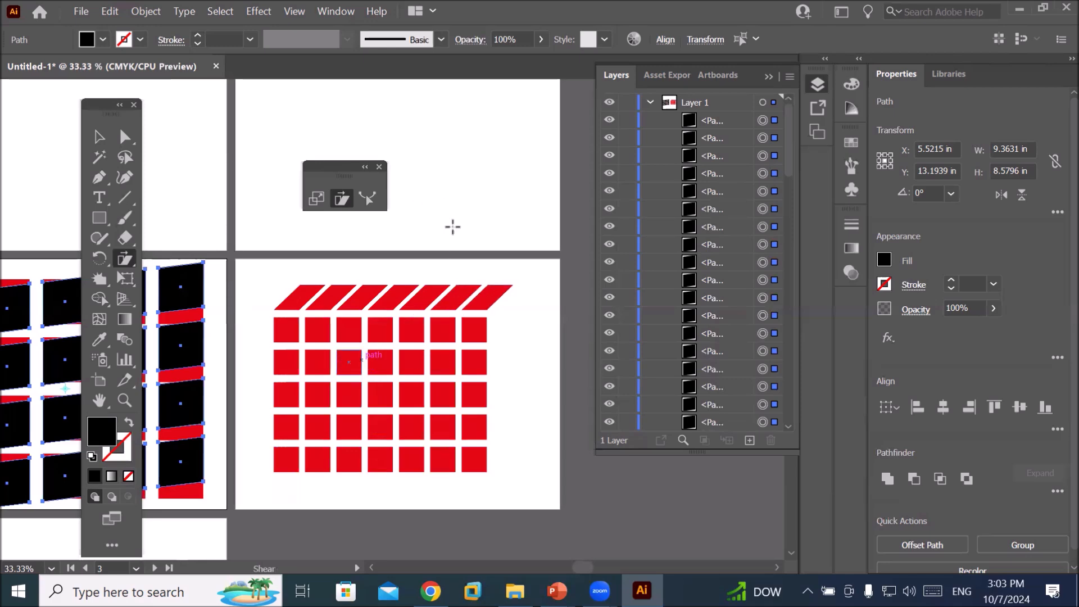
{"action": "left_click_drag", "start_coordinate": [492, 166], "coordinate": [519, 279]}
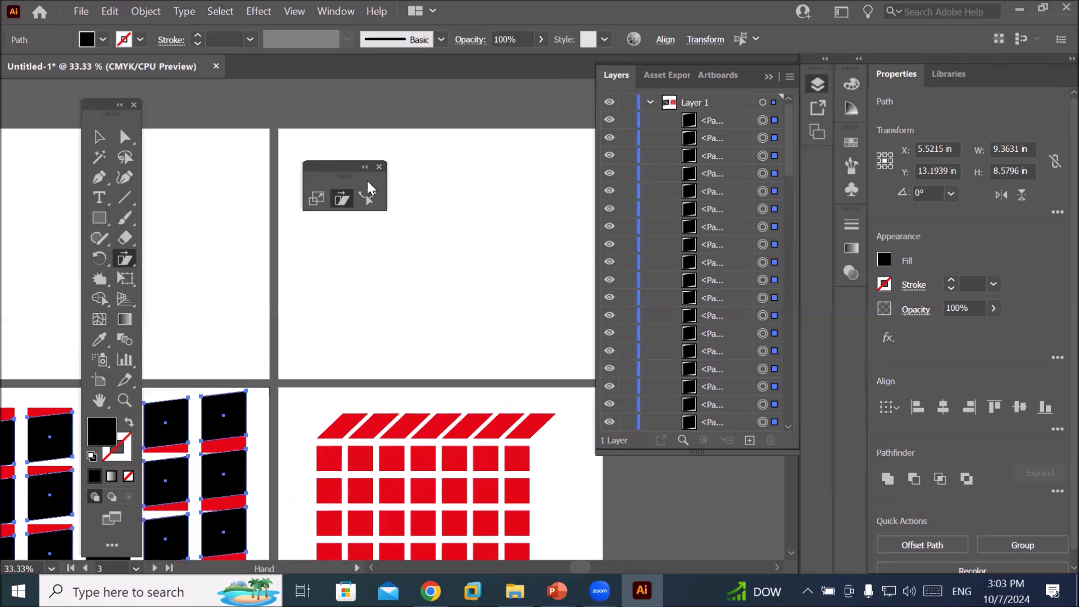
{"action": "left_click_drag", "start_coordinate": [344, 178], "coordinate": [209, 159]}
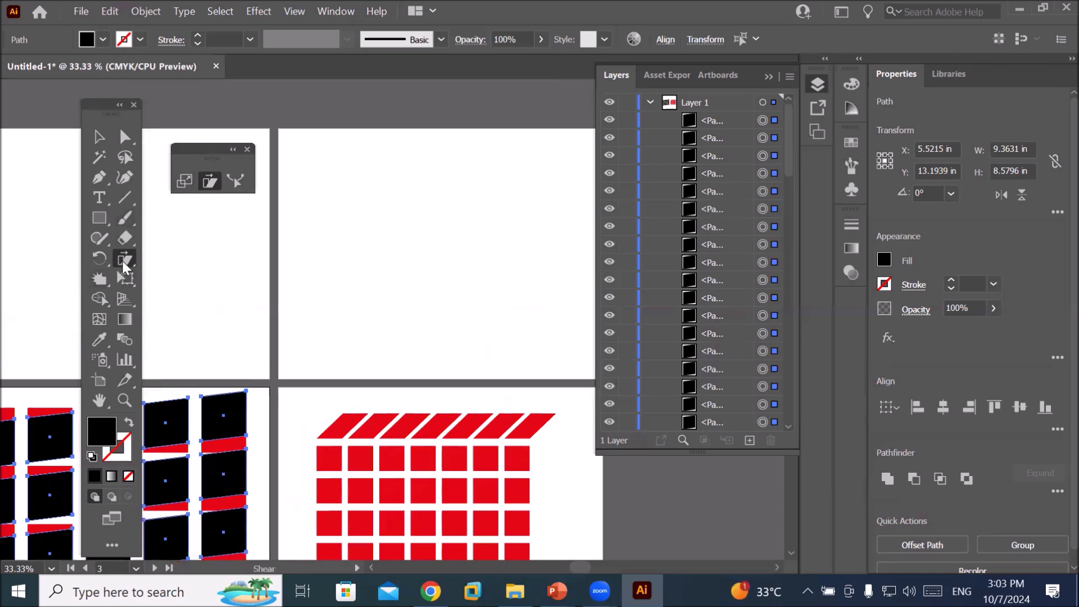
{"action": "left_click", "coordinate": [99, 218]}
{"action": "left_click_drag", "start_coordinate": [343, 189], "coordinate": [537, 370]}
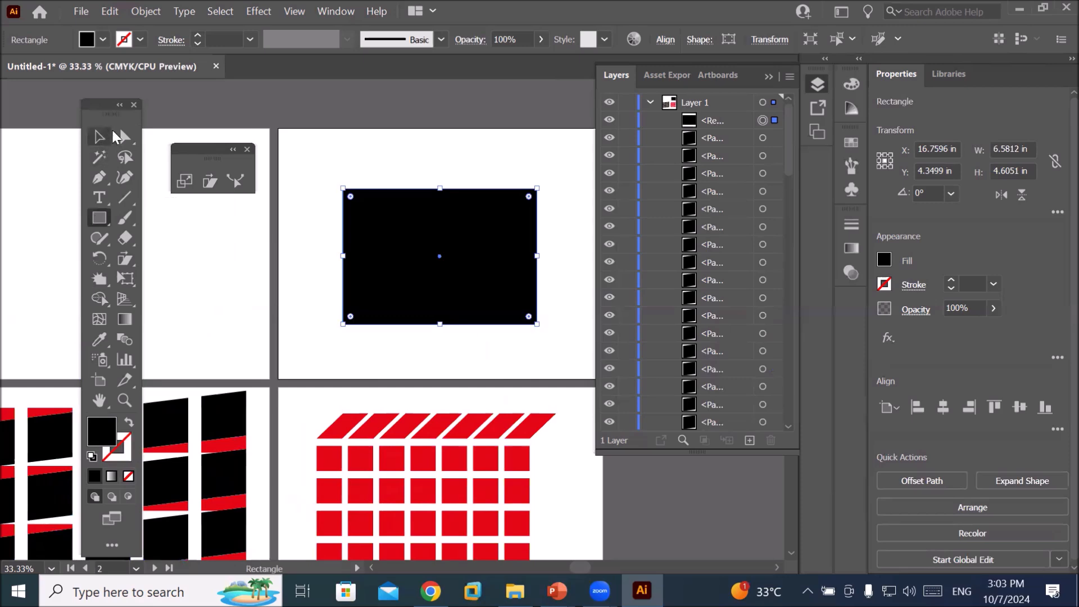
Slant the black rectangle into a parallelogram by moving its two top anchor points to the right.
{"action": "left_click", "coordinate": [124, 139]}
{"action": "left_click_drag", "start_coordinate": [312, 173], "coordinate": [568, 212]}
{"action": "left_click_drag", "start_coordinate": [450, 191], "coordinate": [482, 195]}
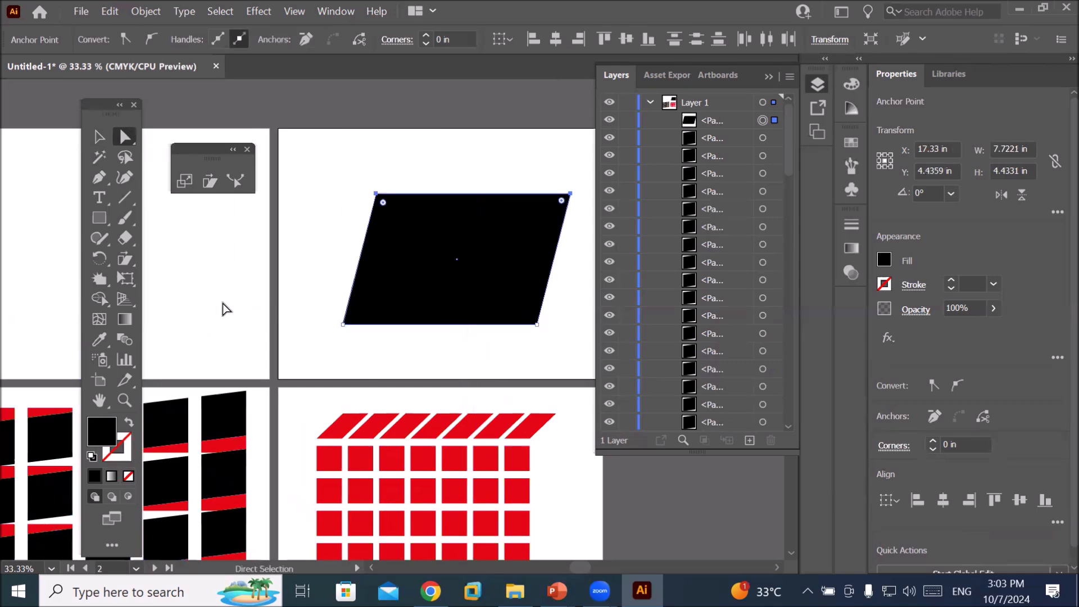
Draw a tall rectangle about 1.64 by 6.67 in on the first artboard with the default white fill and black stroke.
{"action": "left_click_drag", "start_coordinate": [193, 298], "coordinate": [427, 298]}
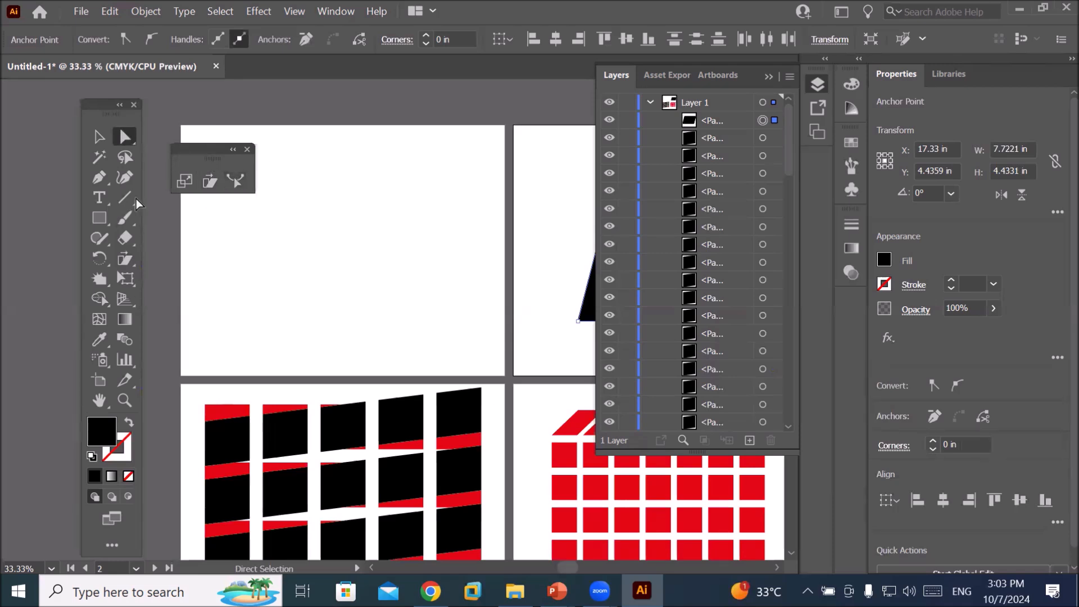
{"action": "left_click", "coordinate": [101, 218]}
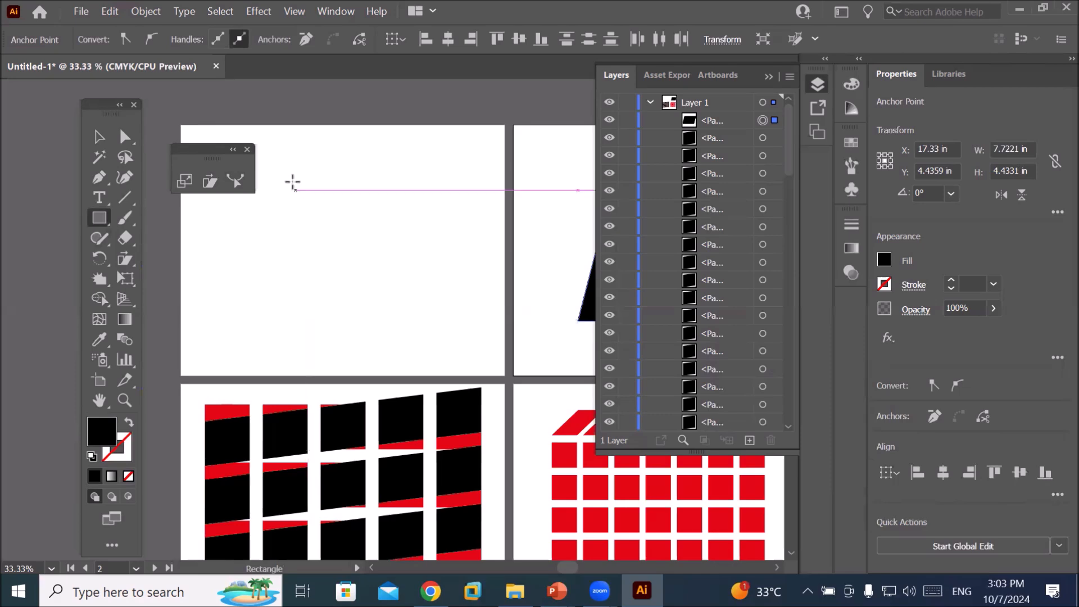
{"action": "left_click_drag", "start_coordinate": [313, 150], "coordinate": [360, 346]}
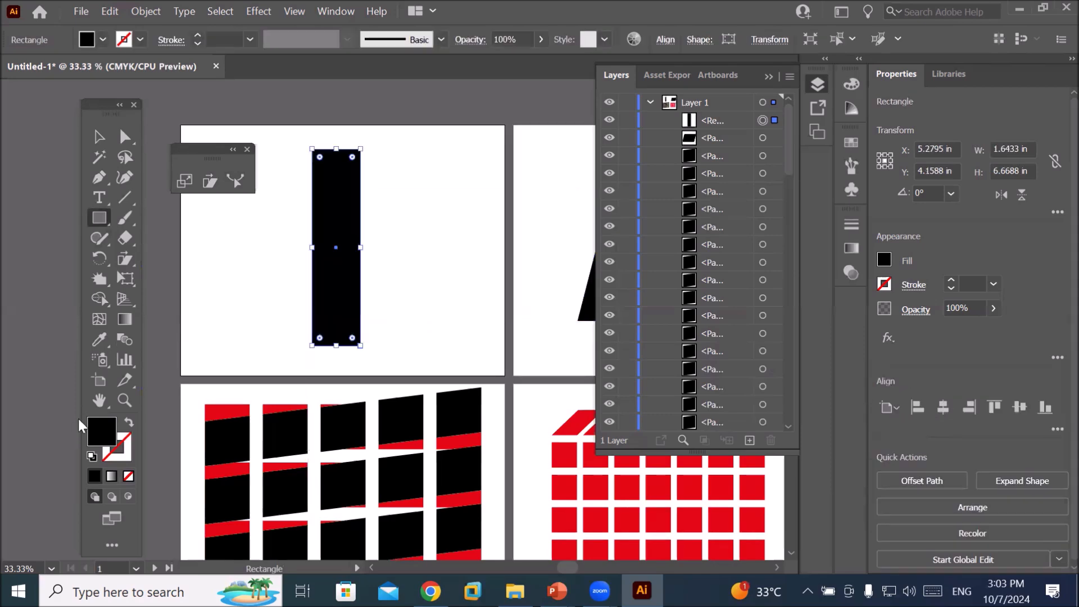
{"action": "left_click", "coordinate": [92, 455]}
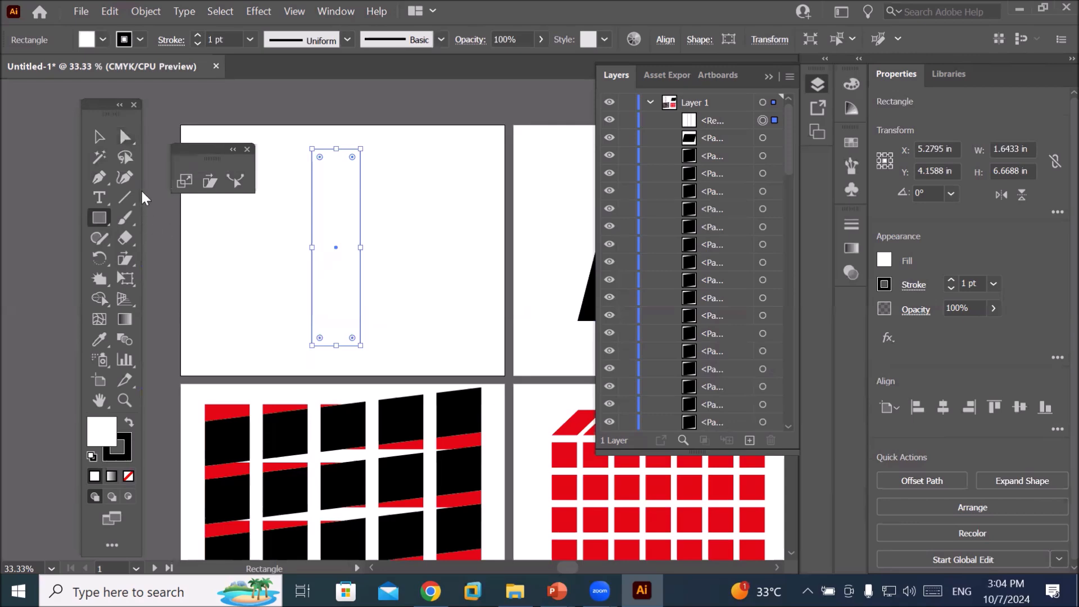
Add an anchor point to the upper part of each long side of the tall rectangle with the Reshape tool.
{"action": "left_click", "coordinate": [131, 260]}
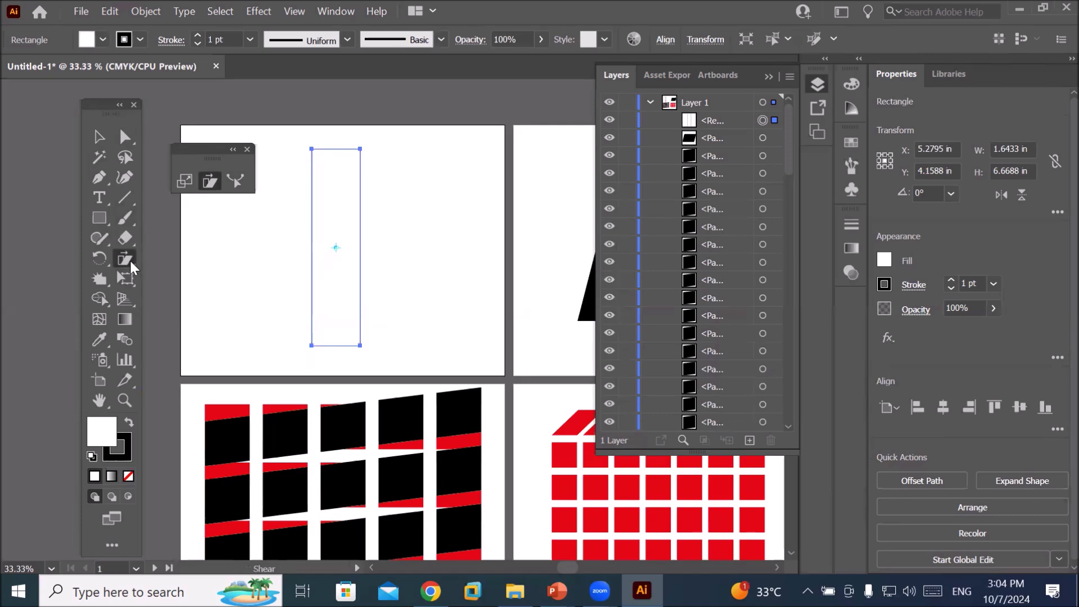
{"action": "left_click", "coordinate": [129, 258]}
{"action": "left_click", "coordinate": [185, 300]}
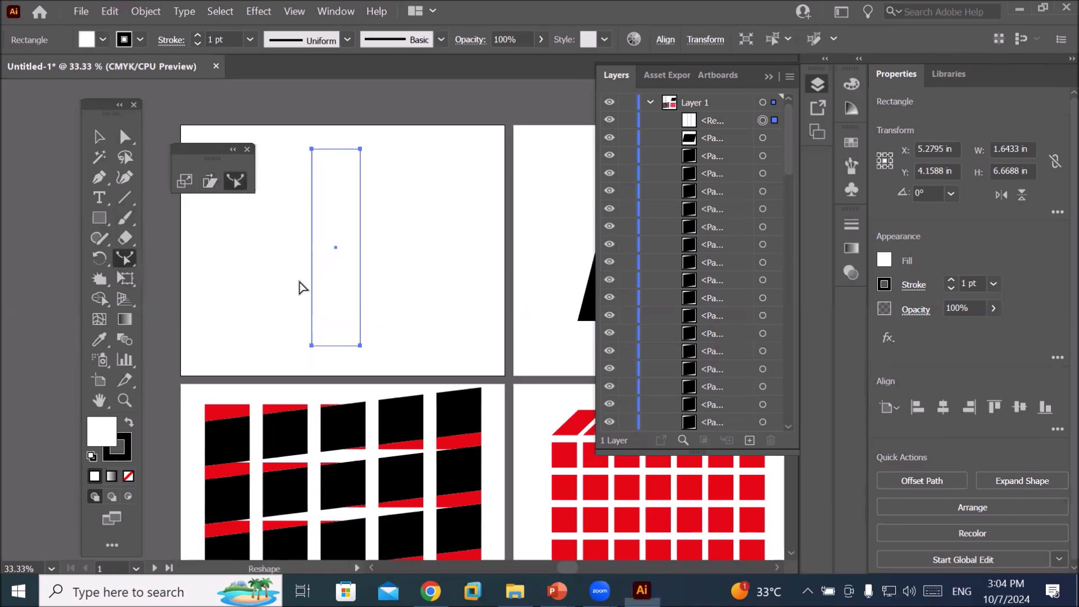
{"action": "left_click", "coordinate": [361, 196]}
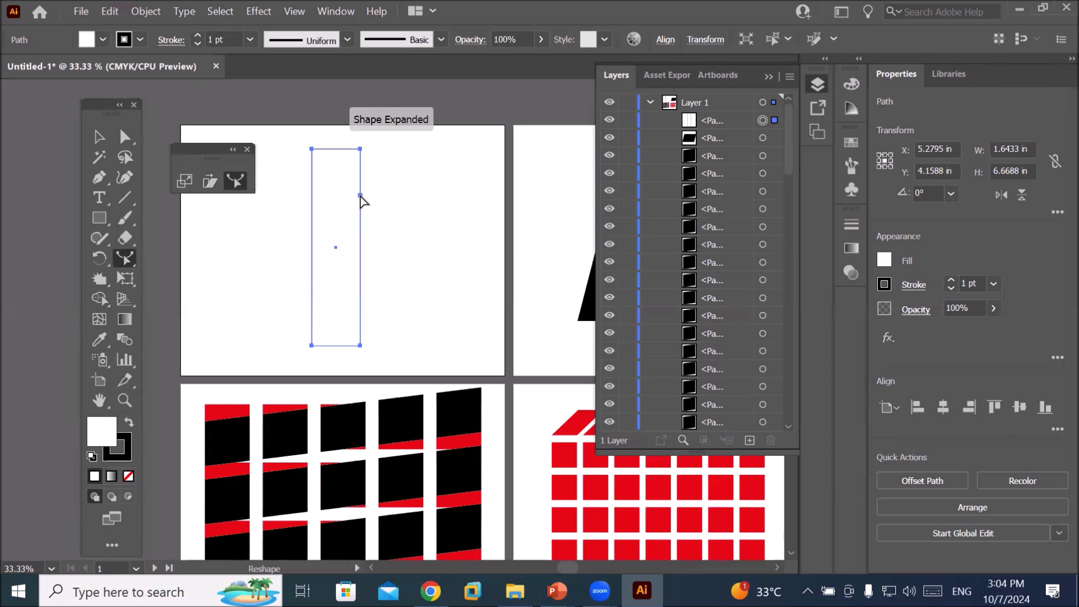
{"action": "left_click", "coordinate": [313, 194]}
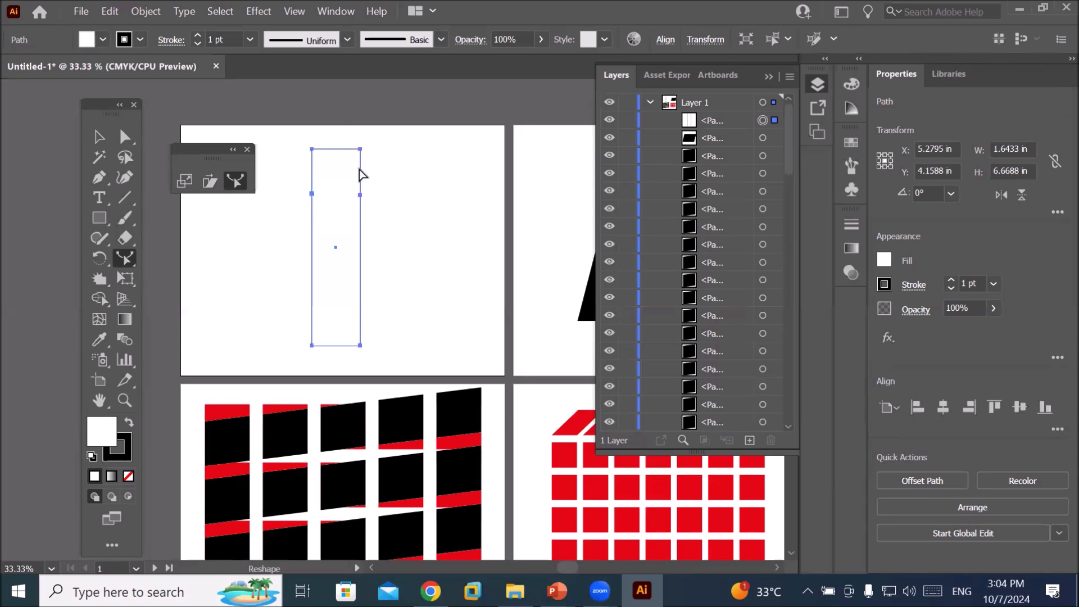
Reshape the tall rectangle by curving the upper parts of both long sides and the lower part of the left side to the right.
{"action": "left_click", "coordinate": [126, 136]}
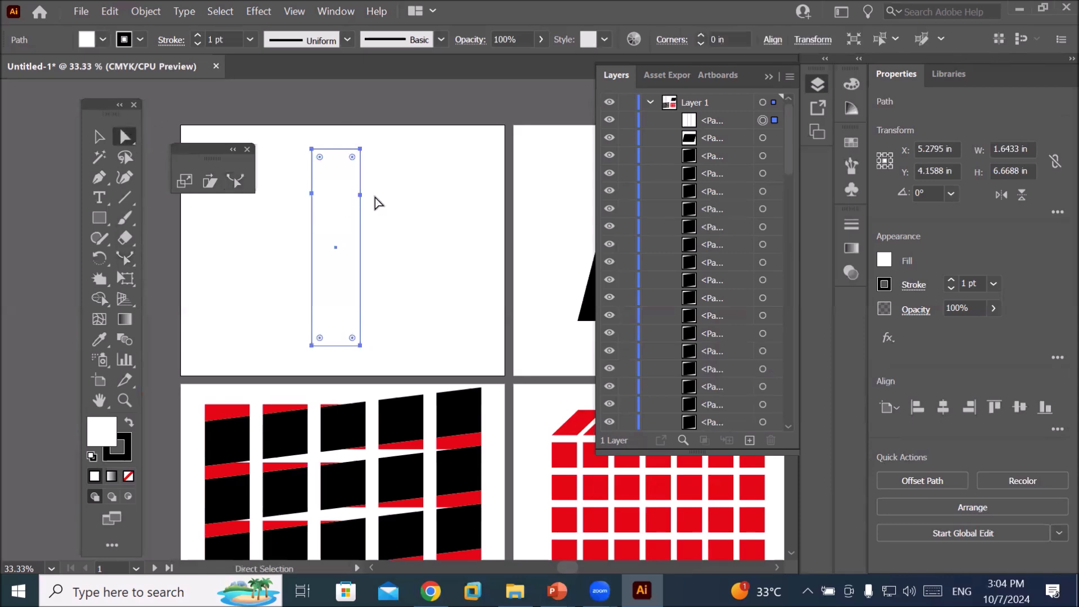
{"action": "left_click", "coordinate": [360, 196]}
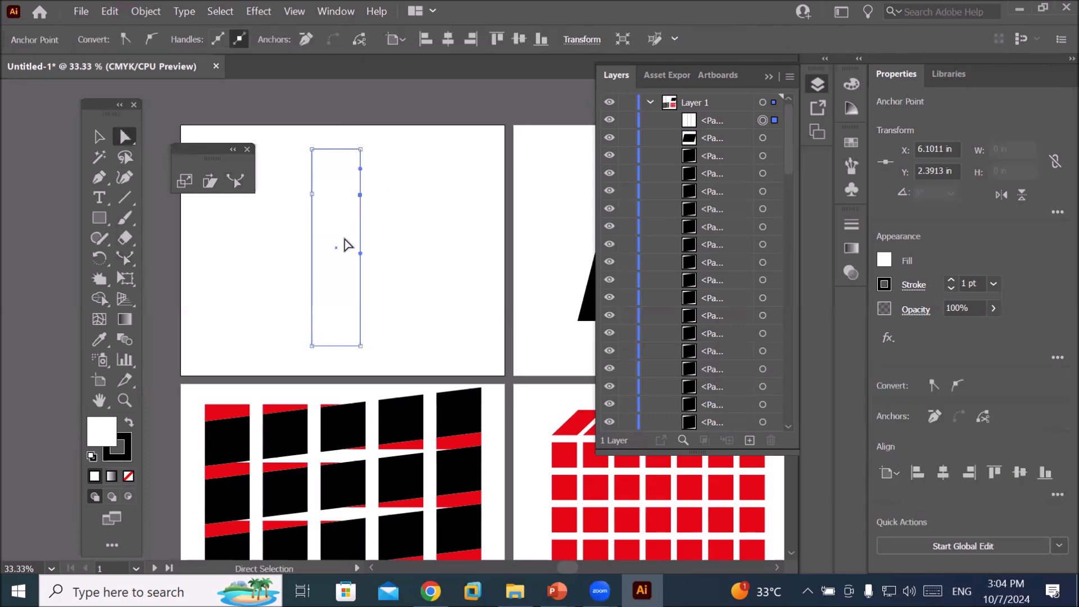
{"action": "left_click", "coordinate": [124, 260]}
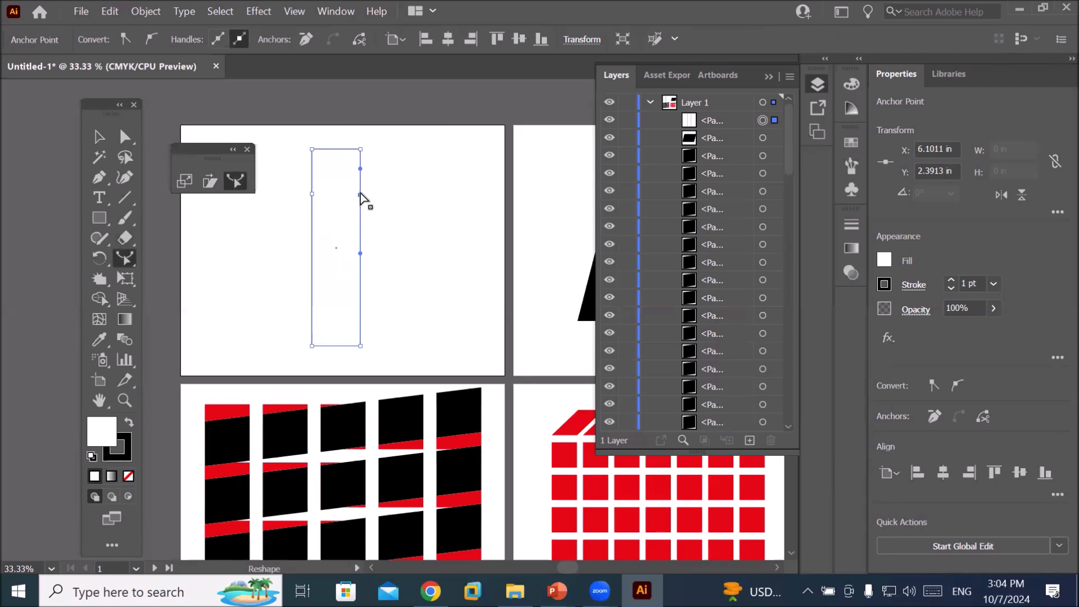
{"action": "left_click_drag", "start_coordinate": [360, 195], "coordinate": [374, 199]}
{"action": "left_click", "coordinate": [312, 193], "text": "shift"}
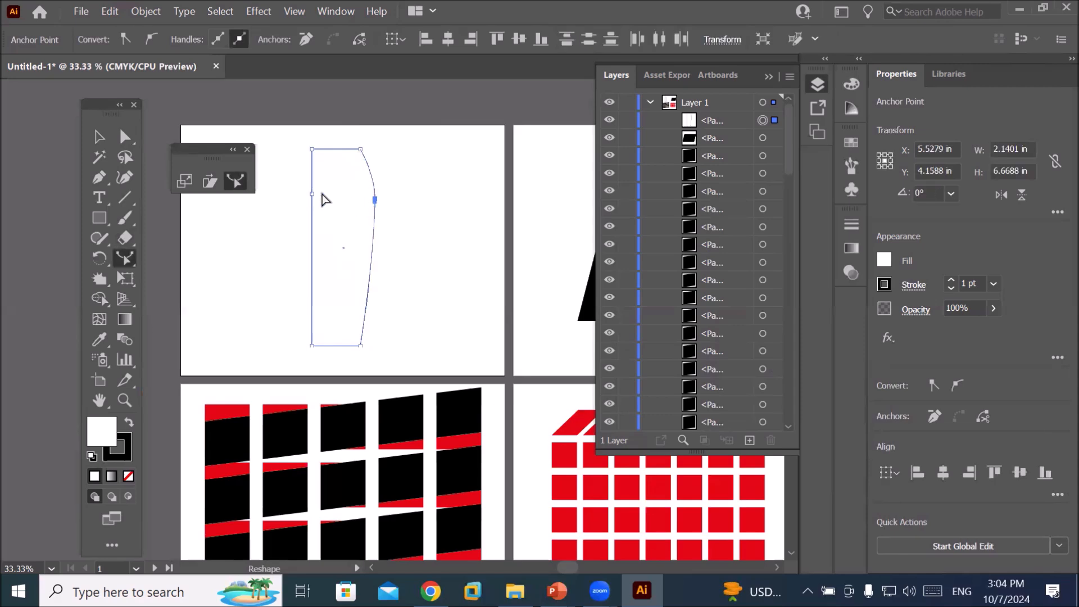
{"action": "left_click_drag", "start_coordinate": [314, 196], "coordinate": [335, 199]}
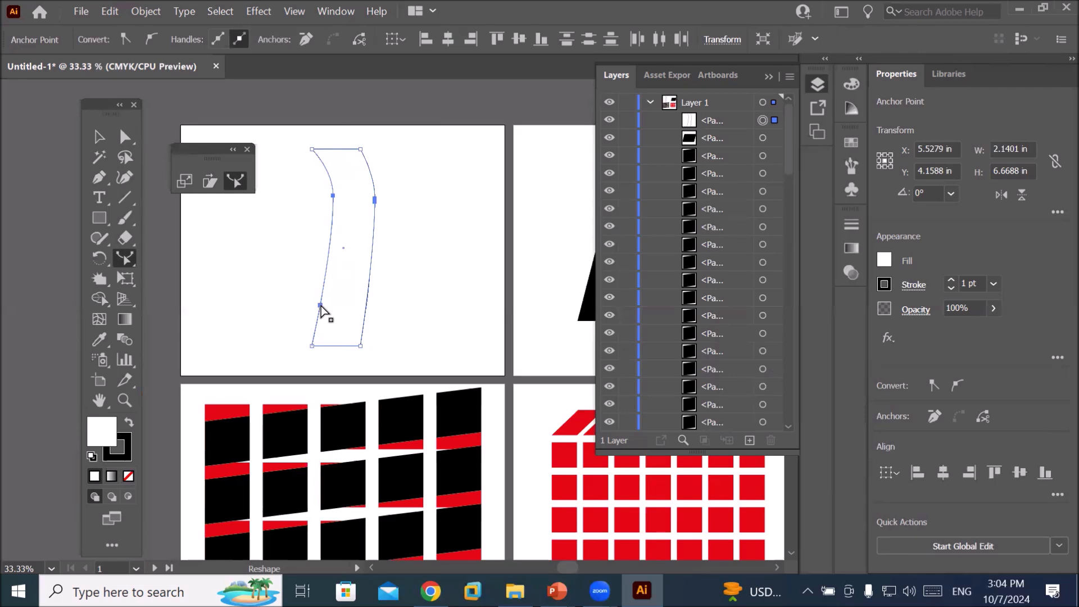
{"action": "left_click_drag", "start_coordinate": [321, 307], "coordinate": [354, 308]}
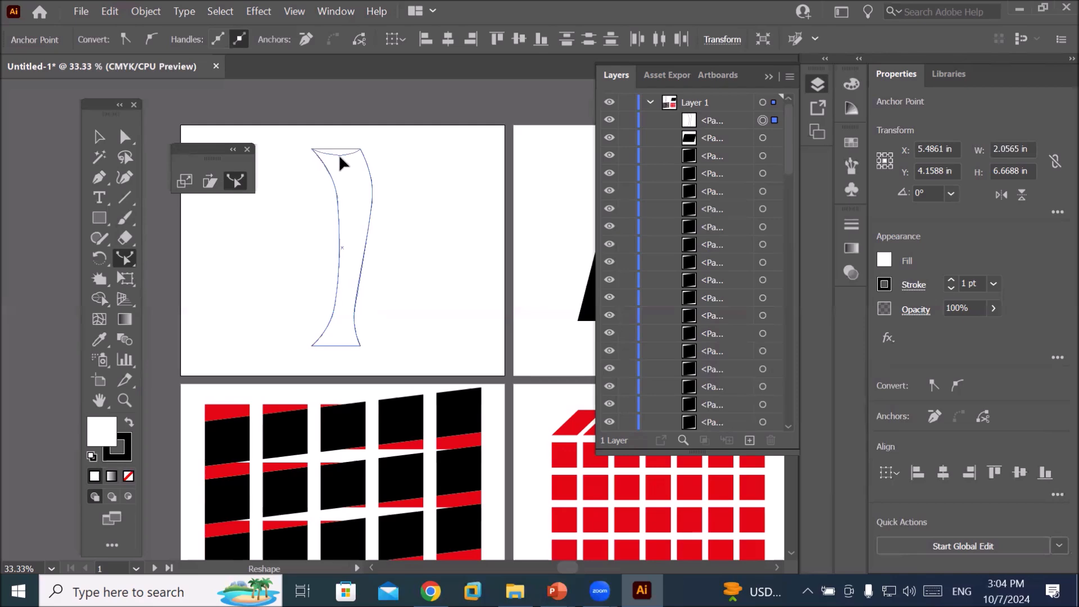
Curve the tall shape's top edge slightly downward and push the lower middle of both long sides slightly to the right with Reshape.
{"action": "left_click_drag", "start_coordinate": [339, 156], "coordinate": [341, 160]}
{"action": "left_click_drag", "start_coordinate": [366, 270], "coordinate": [369, 264]}
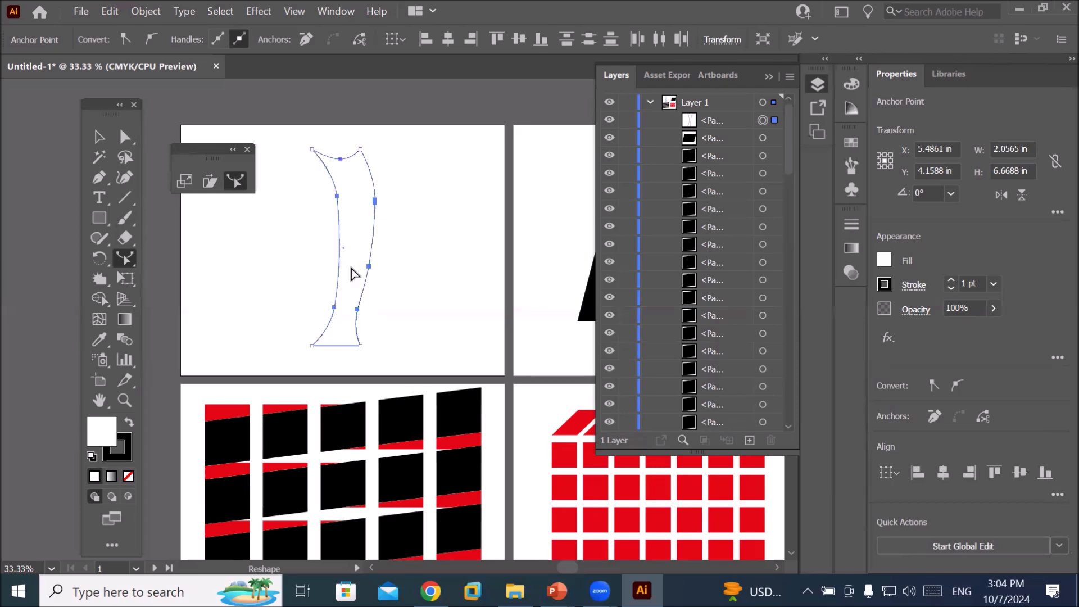
{"action": "left_click_drag", "start_coordinate": [341, 259], "coordinate": [345, 263]}
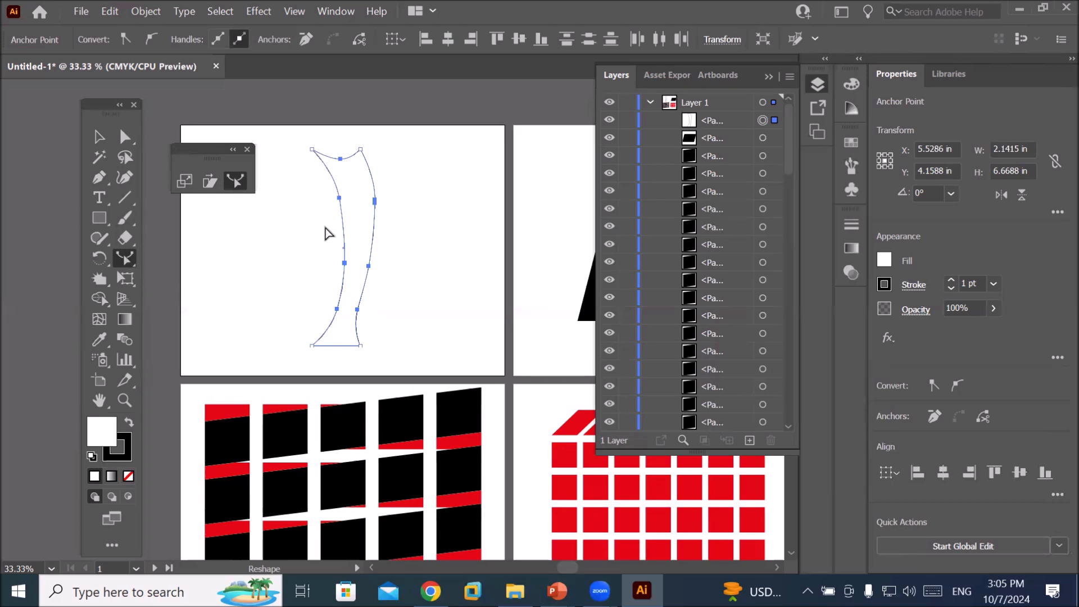
Bend the middle and lower part of the left side further right and pull the upper right side slightly inward with Reshape.
{"action": "left_click_drag", "start_coordinate": [344, 231], "coordinate": [373, 218]}
{"action": "left_click_drag", "start_coordinate": [369, 176], "coordinate": [364, 172]}
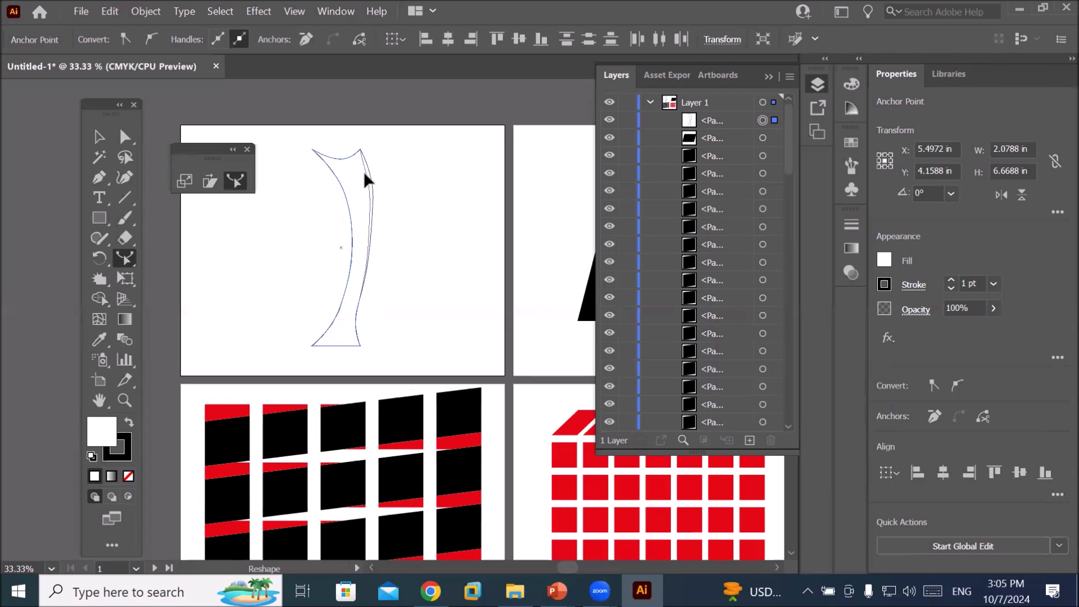
{"action": "left_click", "coordinate": [347, 285]}
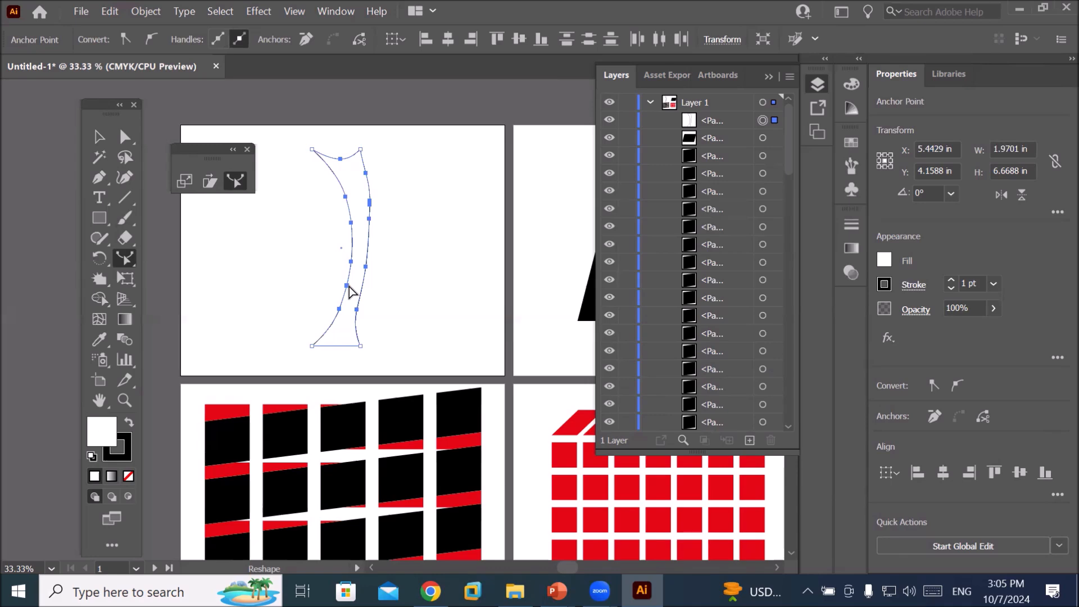
{"action": "left_click_drag", "start_coordinate": [348, 288], "coordinate": [352, 286]}
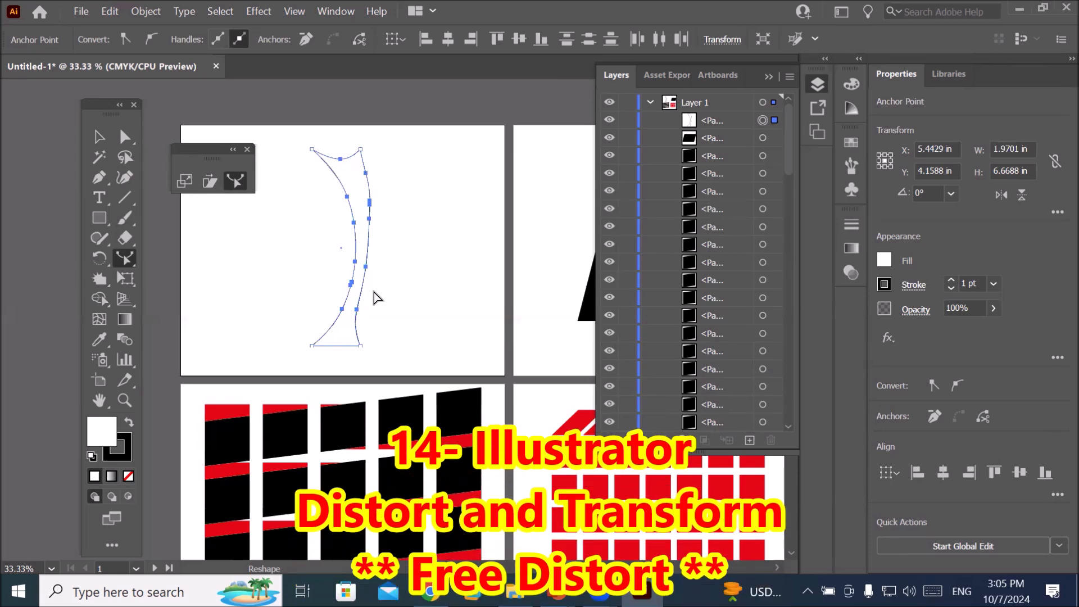
Add an anchor point to the upper part of the tall shape's left side with the Pen tool.
{"action": "left_click", "coordinate": [124, 138]}
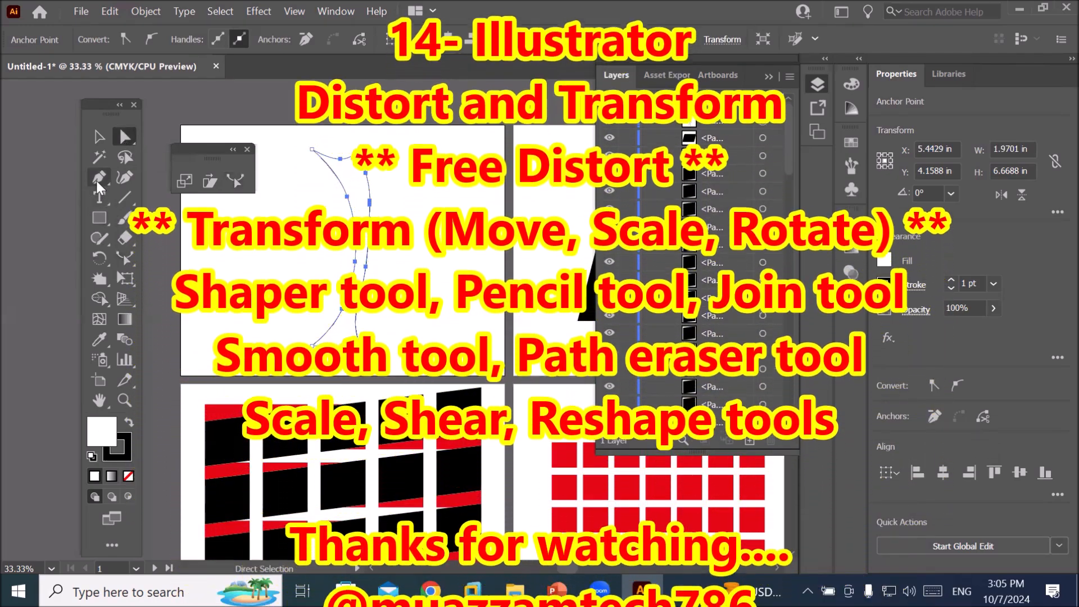
{"action": "left_click", "coordinate": [99, 179]}
{"action": "right_click", "coordinate": [98, 181]}
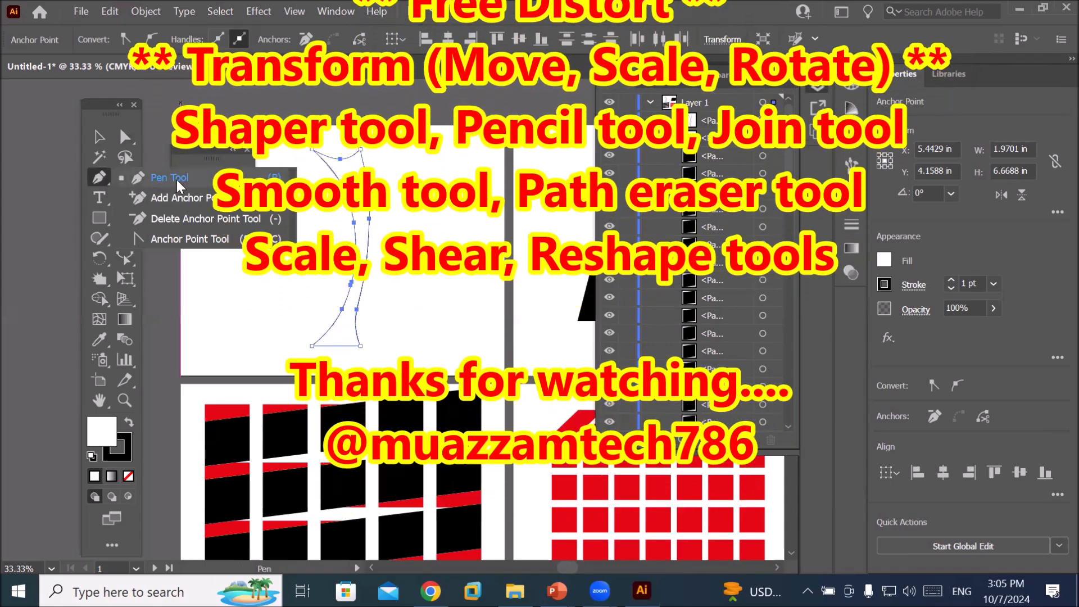
{"action": "left_click", "coordinate": [178, 180]}
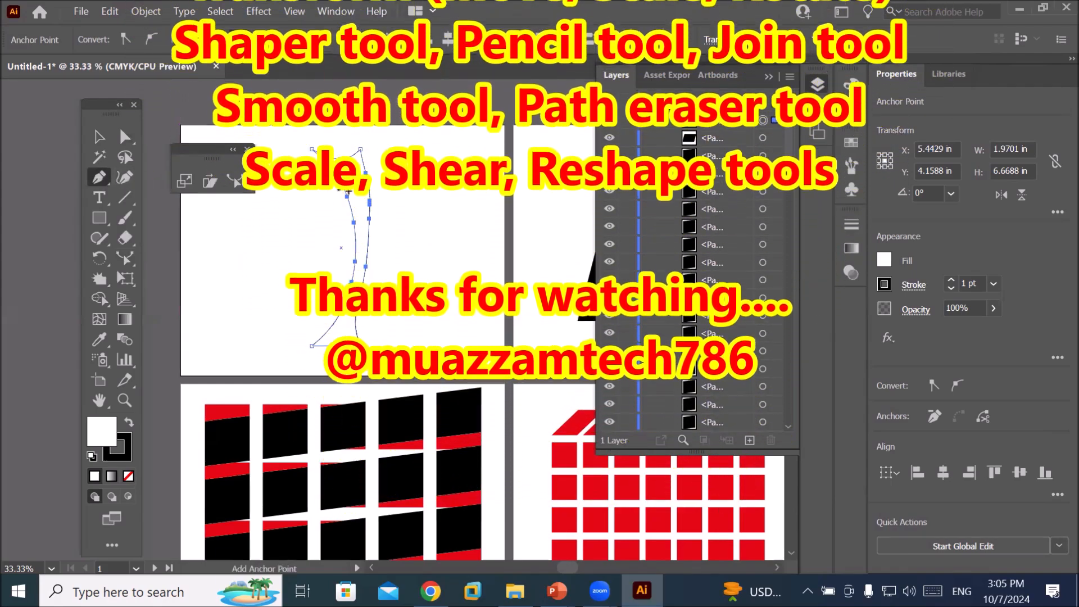
{"action": "left_click", "coordinate": [336, 175]}
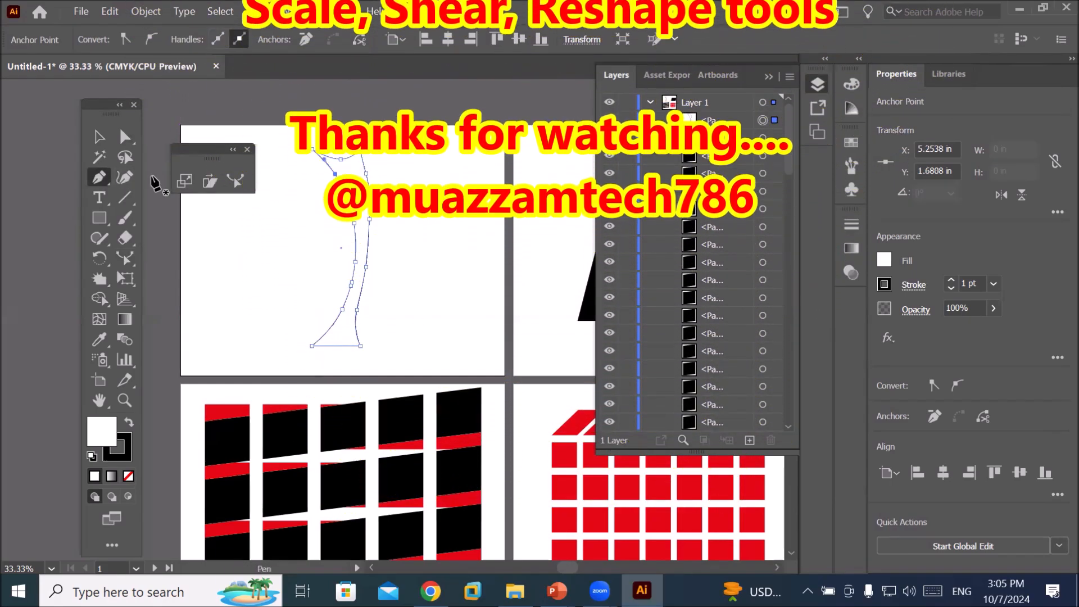
Move the new anchor point on the left side down and outward, and the upper anchor point on the right side outward.
{"action": "left_click", "coordinate": [124, 139]}
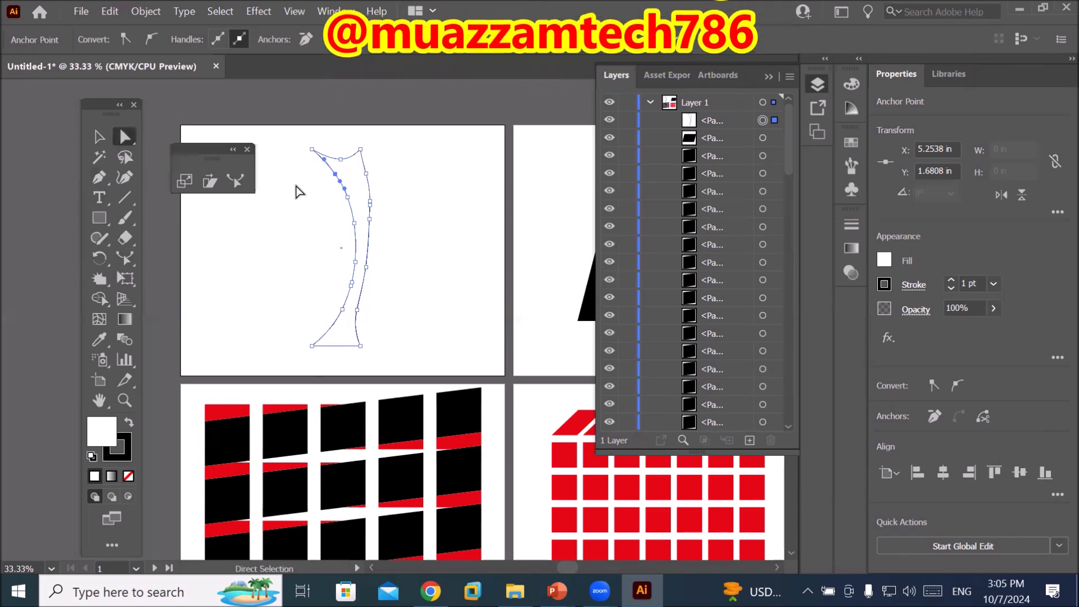
{"action": "left_click_drag", "start_coordinate": [335, 179], "coordinate": [320, 185]}
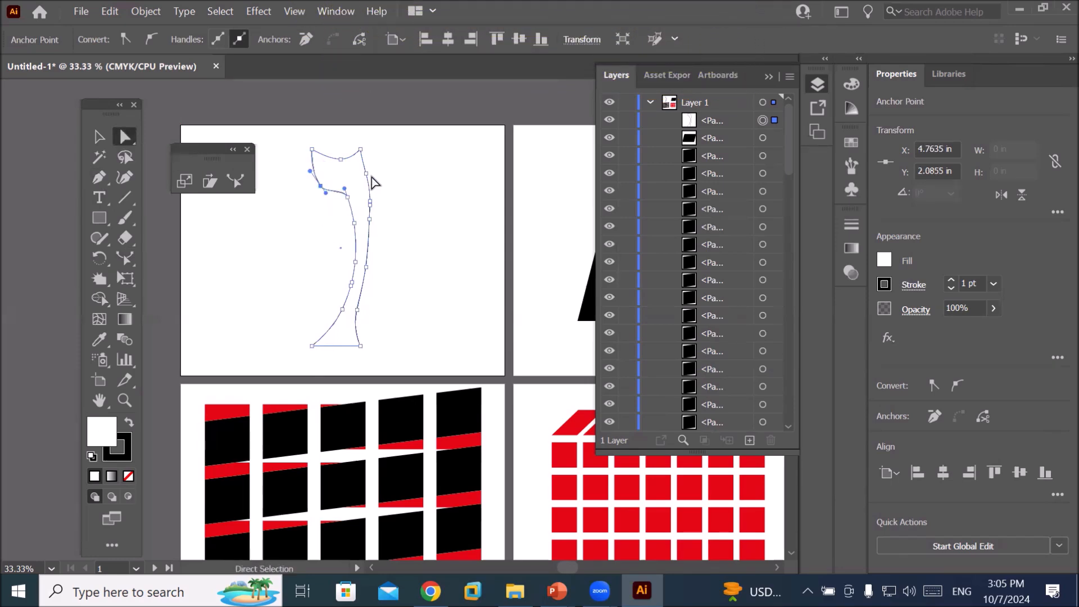
{"action": "left_click", "coordinate": [366, 174]}
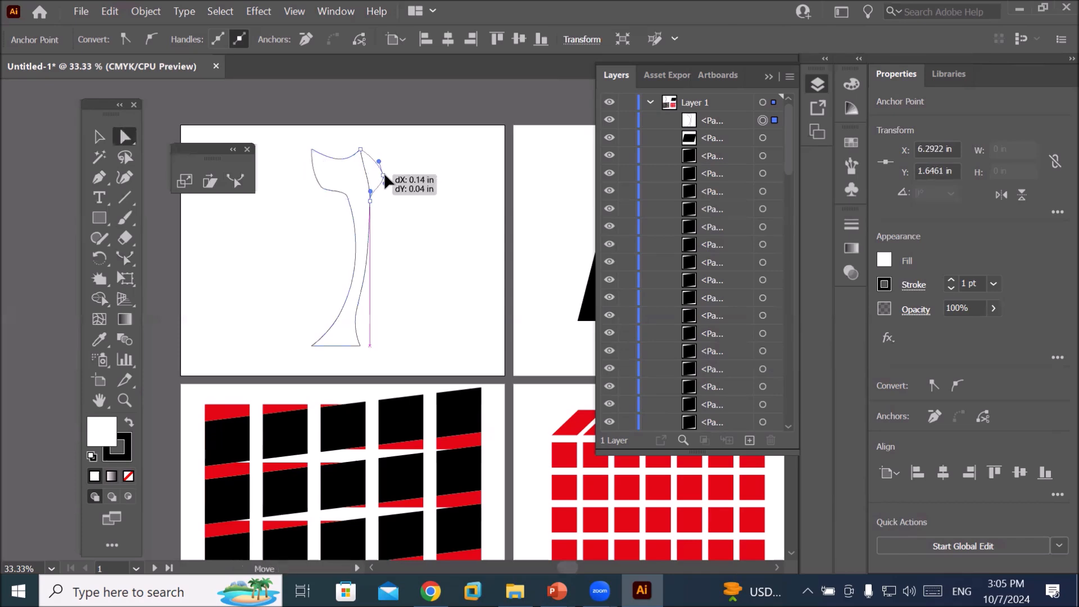